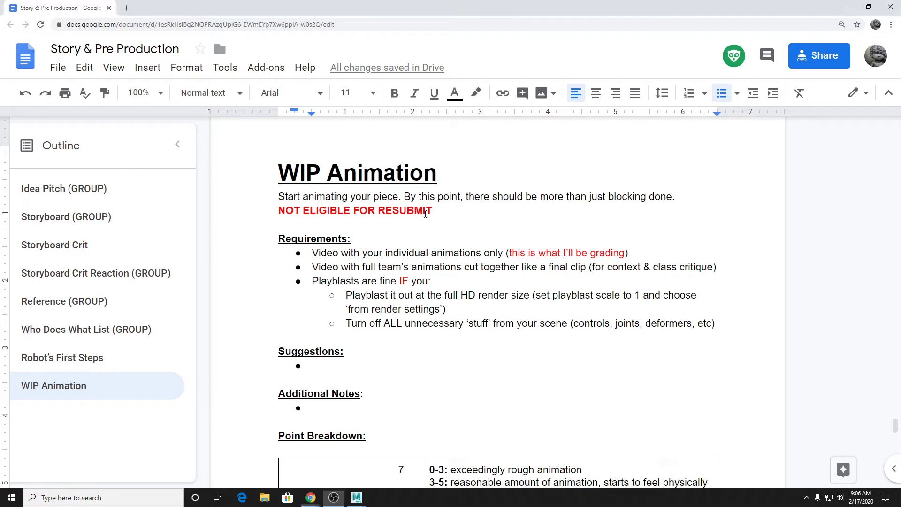
Select the NOT ELIGIBLE FOR RESUBMIT line under WIP Animation, then enlarge the page to 200% with the full text width in view.
{"action": "left_click_drag", "start_coordinate": [465, 216], "coordinate": [258, 215]}
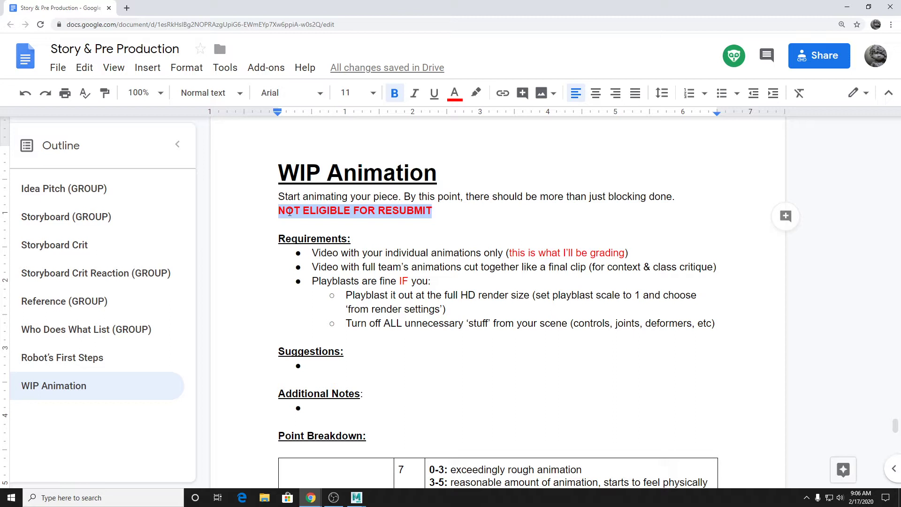
{"action": "left_click", "coordinate": [279, 196]}
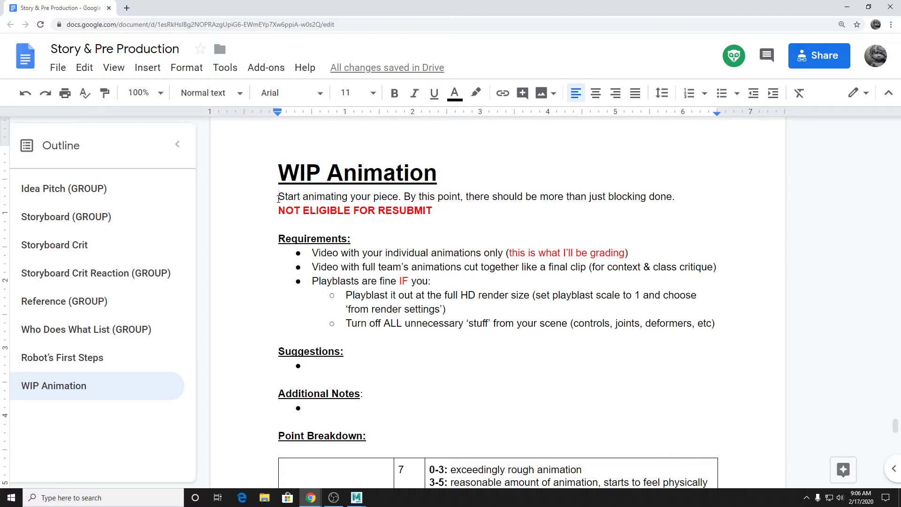
{"action": "key", "text": "ctrl+plus"}
{"action": "key", "text": "ctrl+plus"}
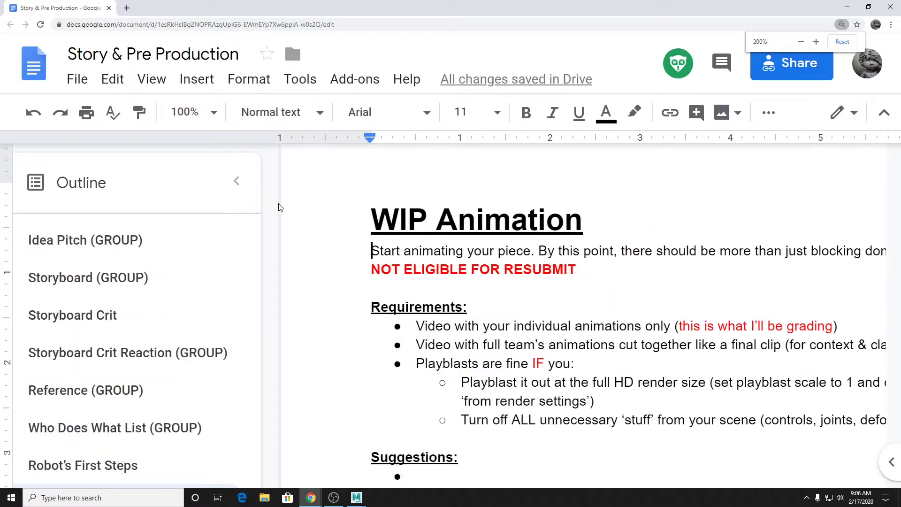
{"action": "left_click_drag", "start_coordinate": [222, 480], "coordinate": [319, 465]}
{"action": "scroll", "coordinate": [654, 207], "scroll_direction": "down", "scroll_amount": 2}
{"action": "scroll", "coordinate": [654, 207], "scroll_direction": "up", "scroll_amount": 1}
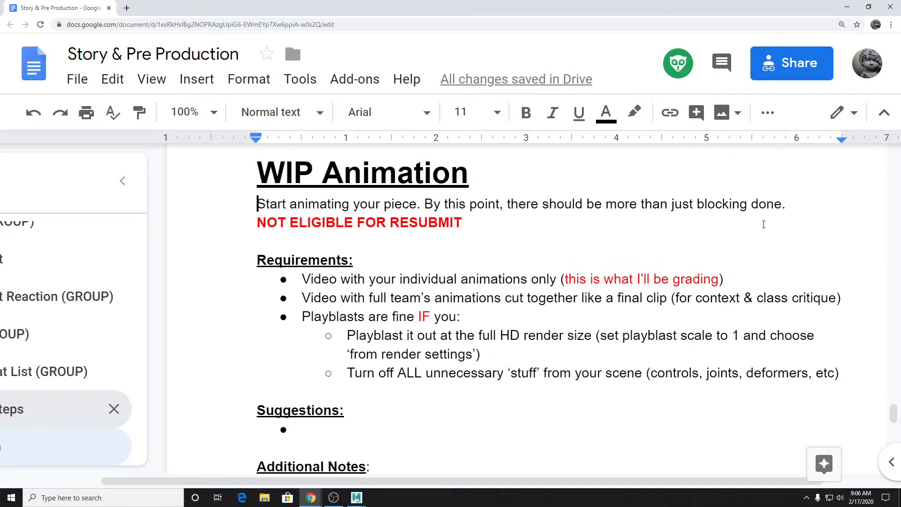
Switch to the robot scene in Maya for a brief look, then return to the assignment document.
{"action": "mouse_move", "coordinate": [357, 497]}
{"action": "left_click", "coordinate": [447, 447]}
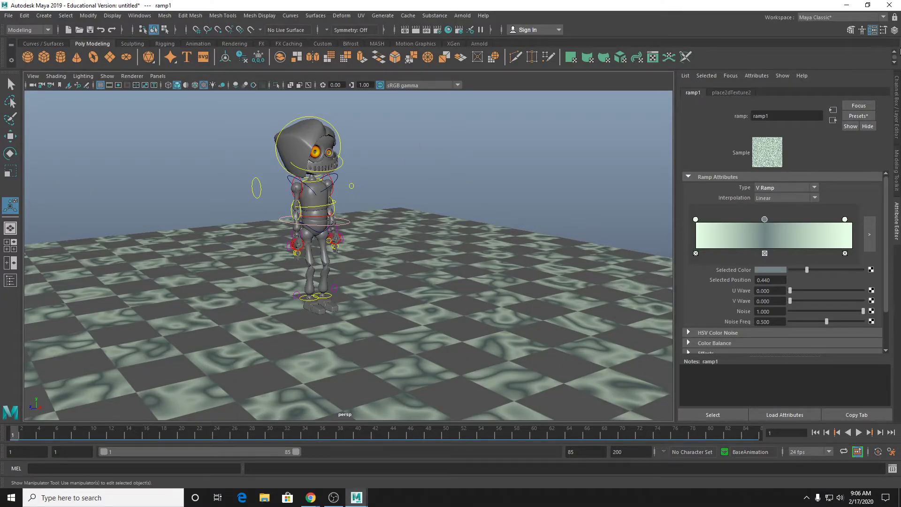
{"action": "left_click", "coordinate": [844, 4]}
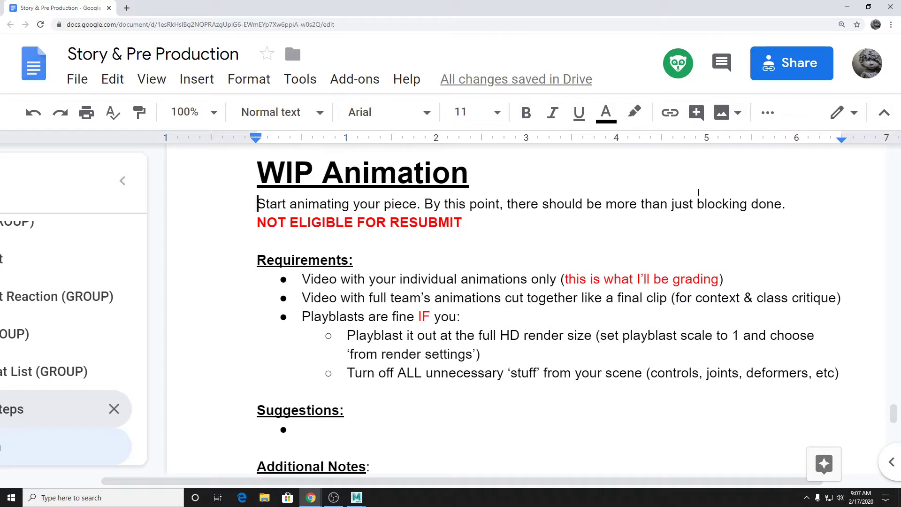
Select the individual animations video requirement and the full team's video requirement in turn to review them.
{"action": "scroll", "coordinate": [716, 263], "scroll_direction": "down", "scroll_amount": 1}
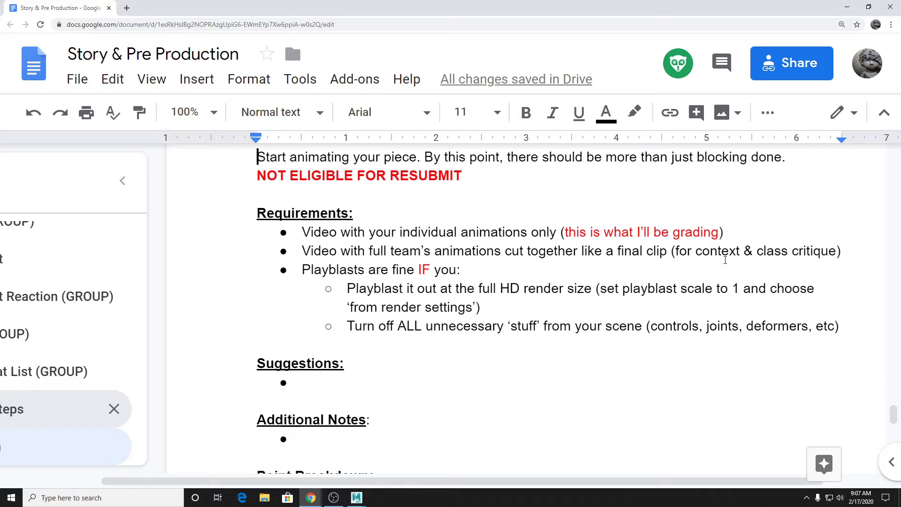
{"action": "left_click", "coordinate": [301, 232]}
{"action": "left_click_drag", "start_coordinate": [308, 233], "coordinate": [817, 230]}
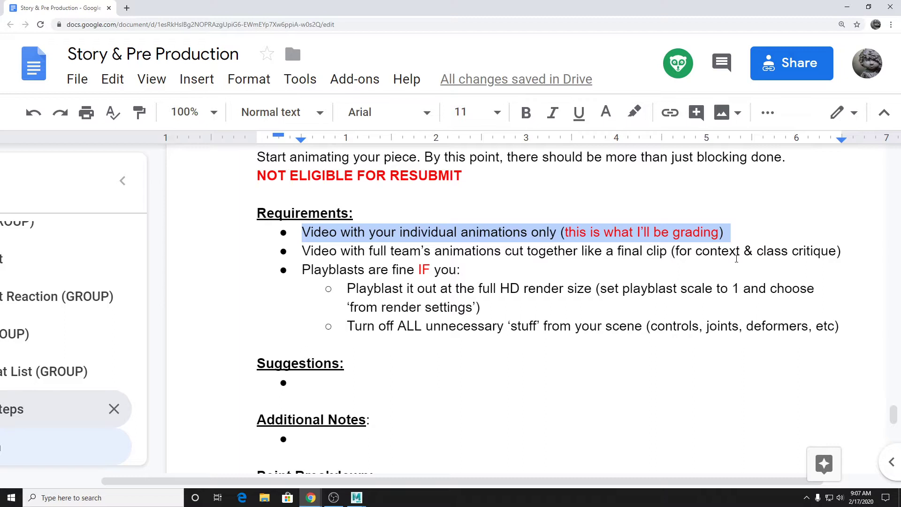
{"action": "left_click", "coordinate": [759, 233]}
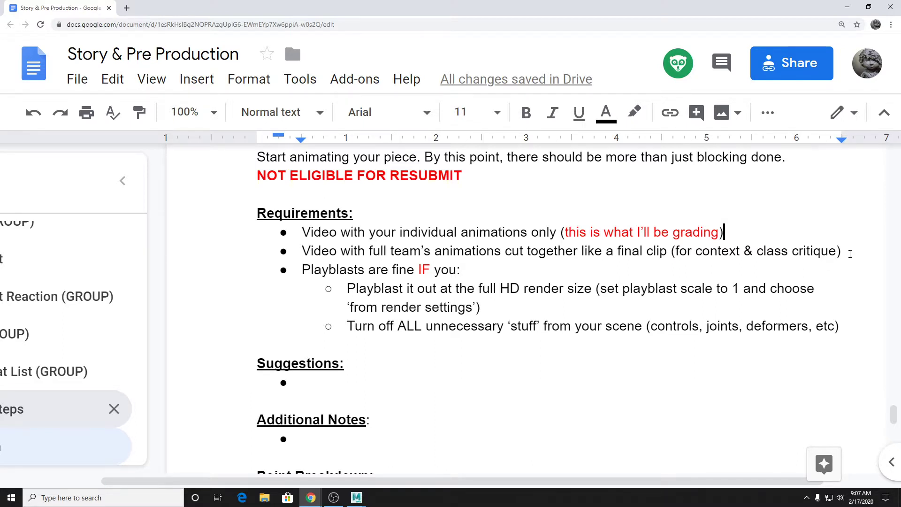
{"action": "left_click_drag", "start_coordinate": [842, 251], "coordinate": [307, 257]}
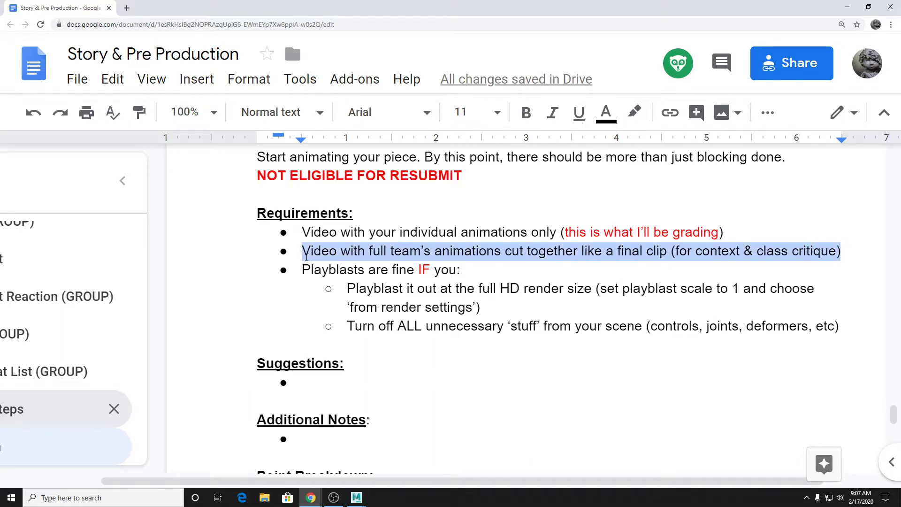
{"action": "left_click", "coordinate": [750, 242]}
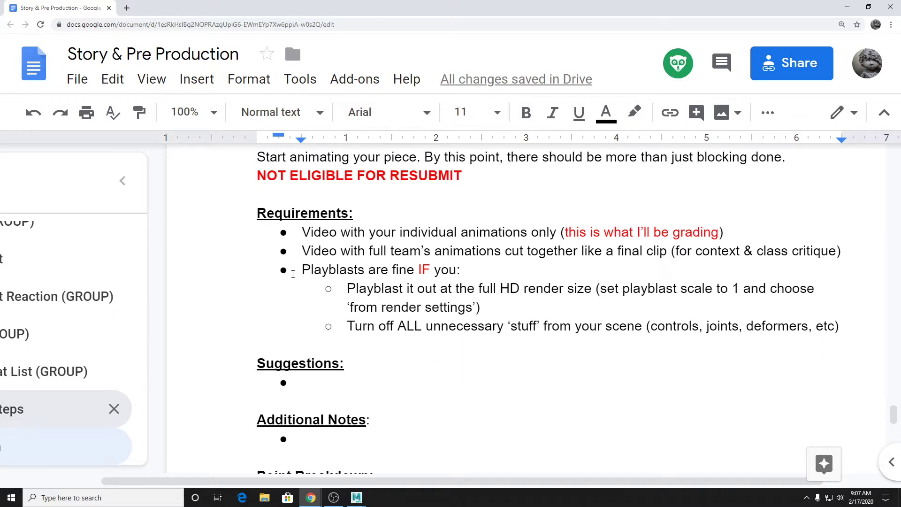
Review the two playblast conditions by selecting the full HD render size text and the line about turning off unnecessary scene elements.
{"action": "scroll", "coordinate": [293, 274], "scroll_direction": "down", "scroll_amount": 1}
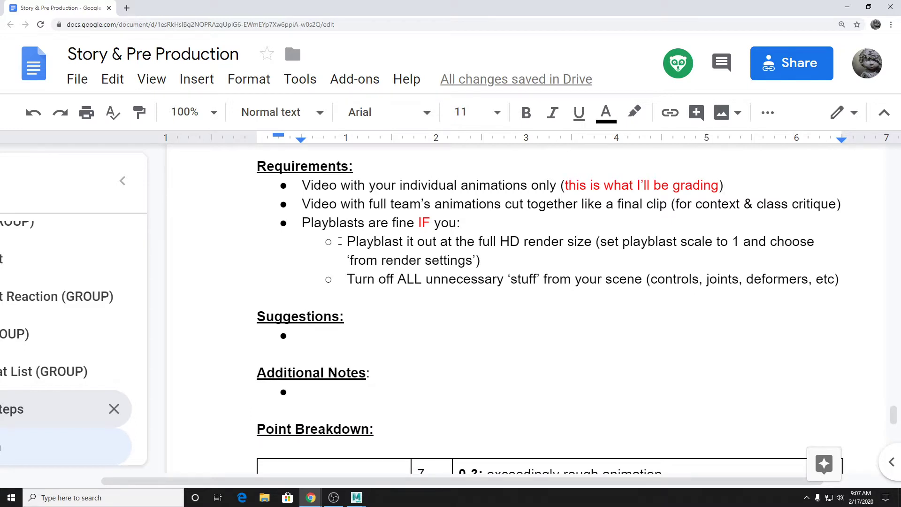
{"action": "left_click_drag", "start_coordinate": [483, 260], "coordinate": [347, 243]}
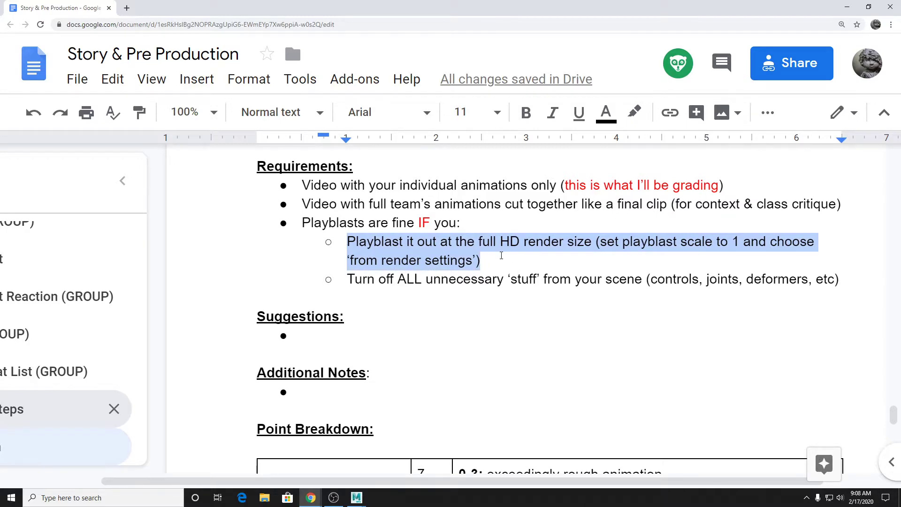
{"action": "left_click", "coordinate": [679, 258]}
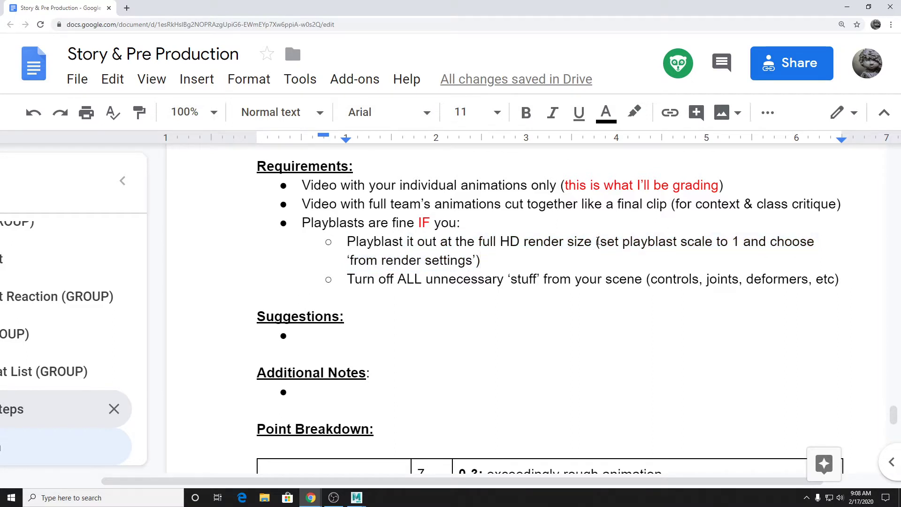
{"action": "left_click_drag", "start_coordinate": [596, 241], "coordinate": [617, 257]}
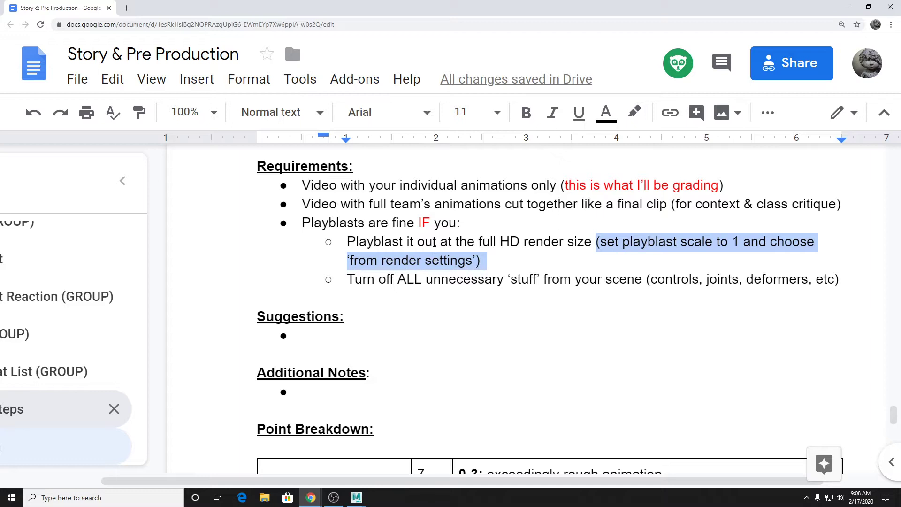
{"action": "left_click_drag", "start_coordinate": [349, 272], "coordinate": [813, 280]}
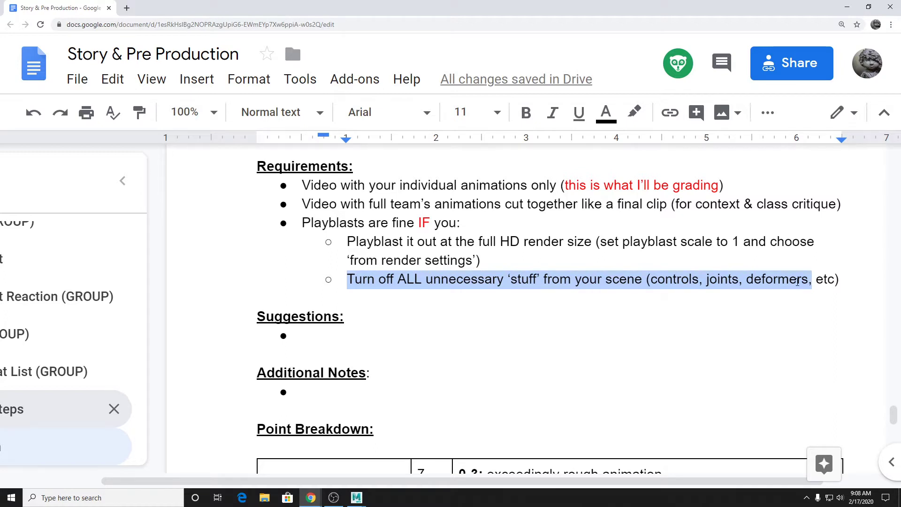
{"action": "left_click", "coordinate": [622, 255]}
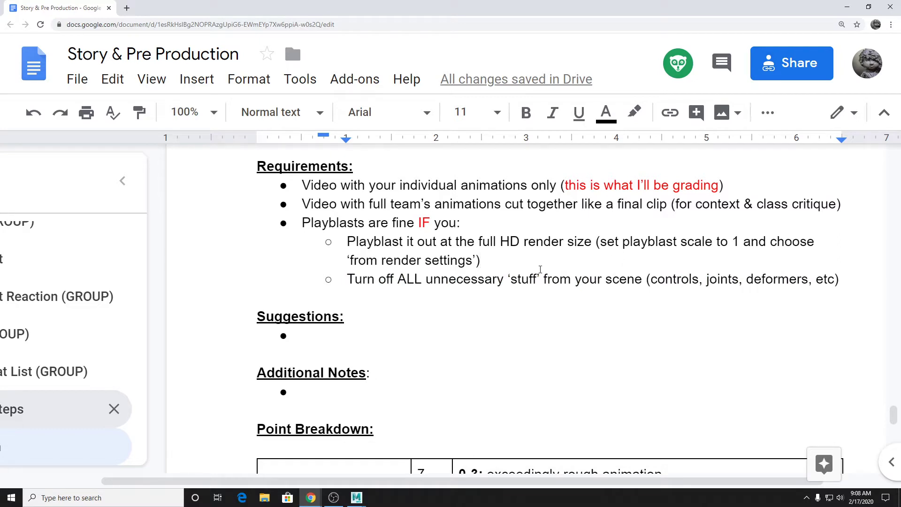
Examine the Point Breakdown table, selecting all the grading criteria and then the 0-3 and 3-5 descriptions individually.
{"action": "scroll", "coordinate": [541, 270], "scroll_direction": "down", "scroll_amount": 1}
{"action": "scroll", "coordinate": [430, 235], "scroll_direction": "down", "scroll_amount": 1}
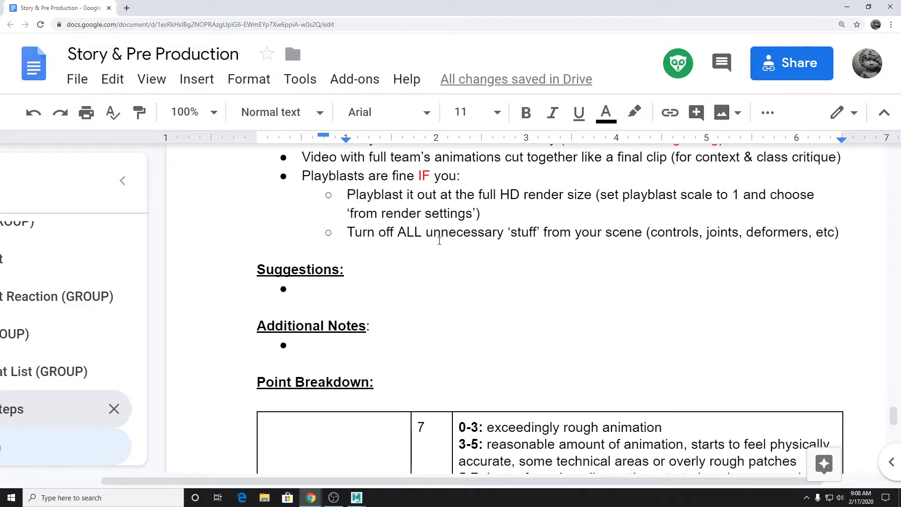
{"action": "scroll", "coordinate": [440, 242], "scroll_direction": "up", "scroll_amount": 2}
{"action": "scroll", "coordinate": [442, 248], "scroll_direction": "down", "scroll_amount": 5}
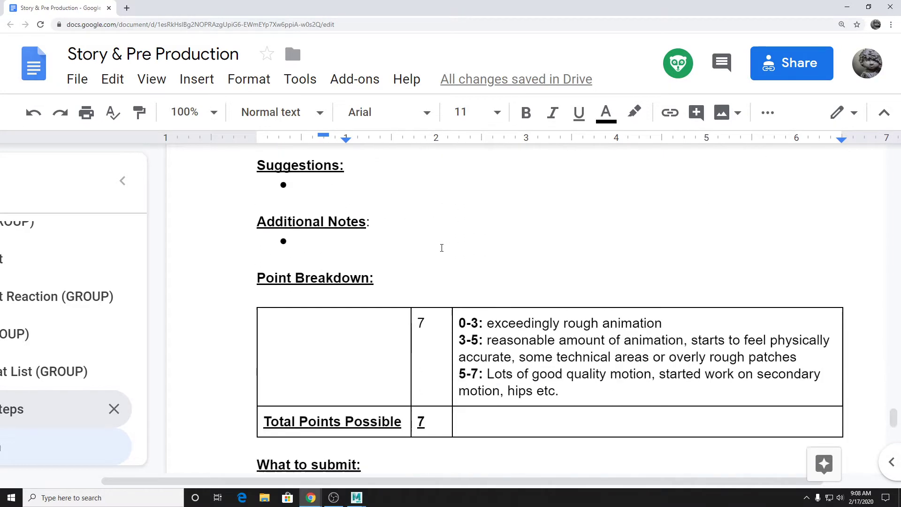
{"action": "scroll", "coordinate": [442, 248], "scroll_direction": "down", "scroll_amount": 2}
{"action": "left_click_drag", "start_coordinate": [570, 259], "coordinate": [459, 192]}
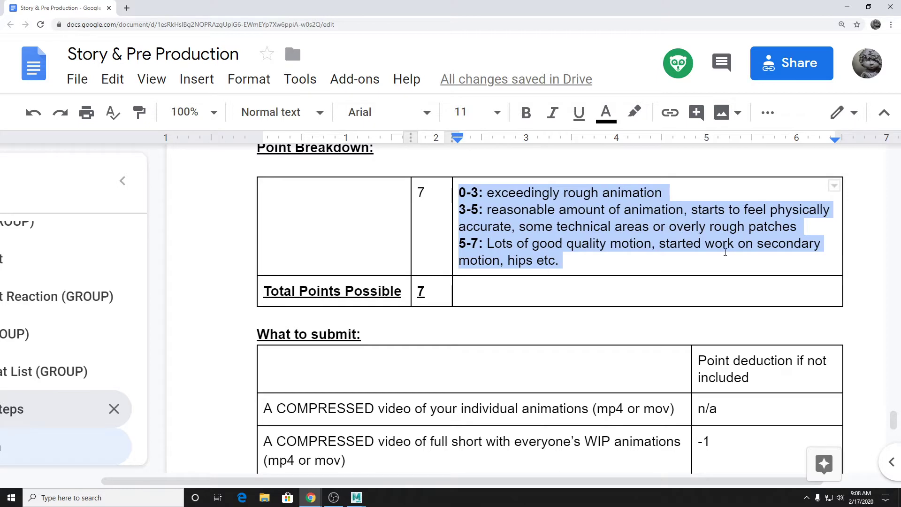
{"action": "left_click", "coordinate": [695, 243]}
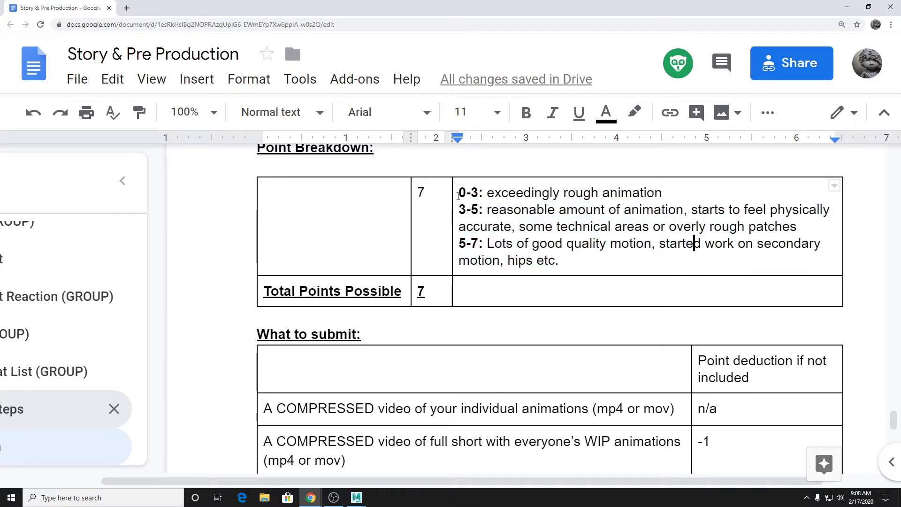
{"action": "left_click_drag", "start_coordinate": [458, 196], "coordinate": [672, 195]}
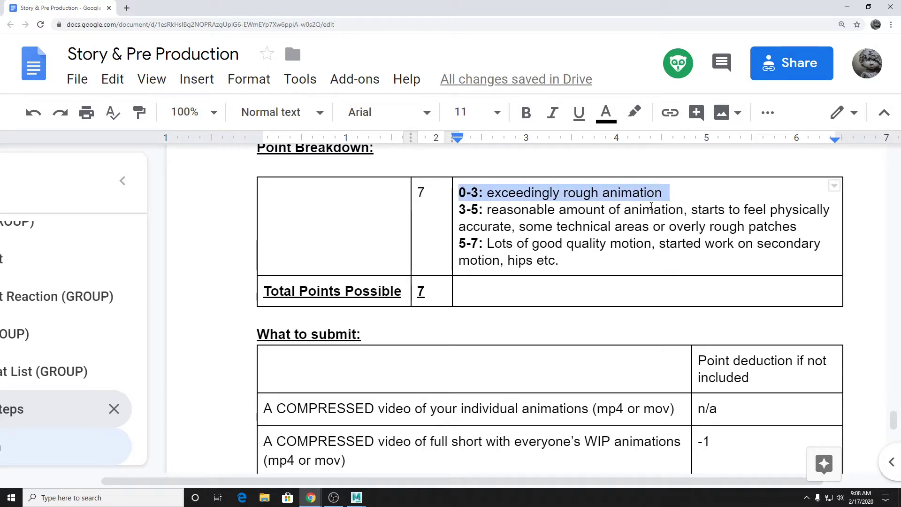
{"action": "left_click_drag", "start_coordinate": [459, 210], "coordinate": [803, 225]}
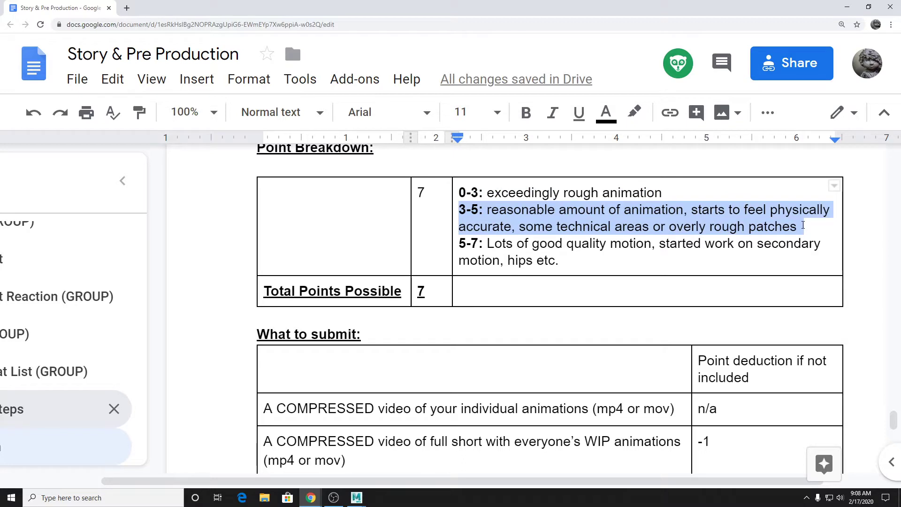
{"action": "left_click", "coordinate": [604, 255]}
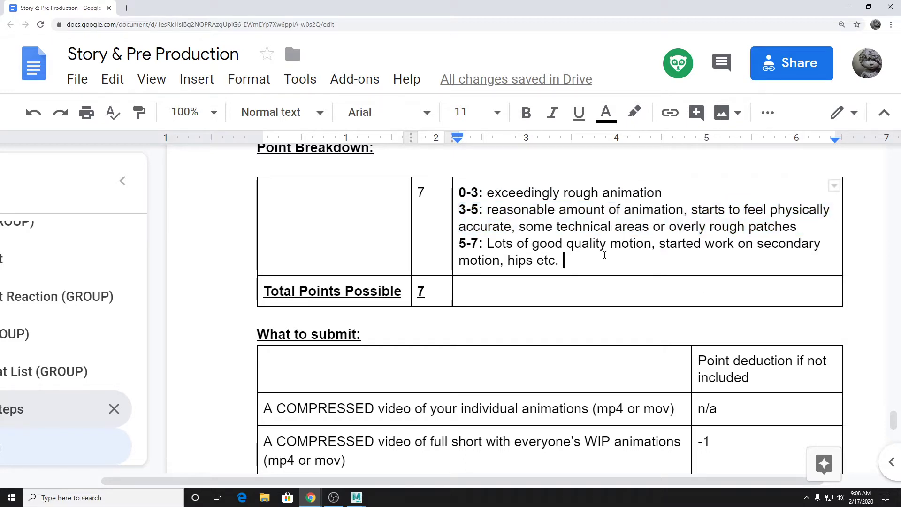
Review the What to submit table, selecting the compressed individual video row and the compressed full short row.
{"action": "scroll", "coordinate": [604, 255], "scroll_direction": "down", "scroll_amount": 3}
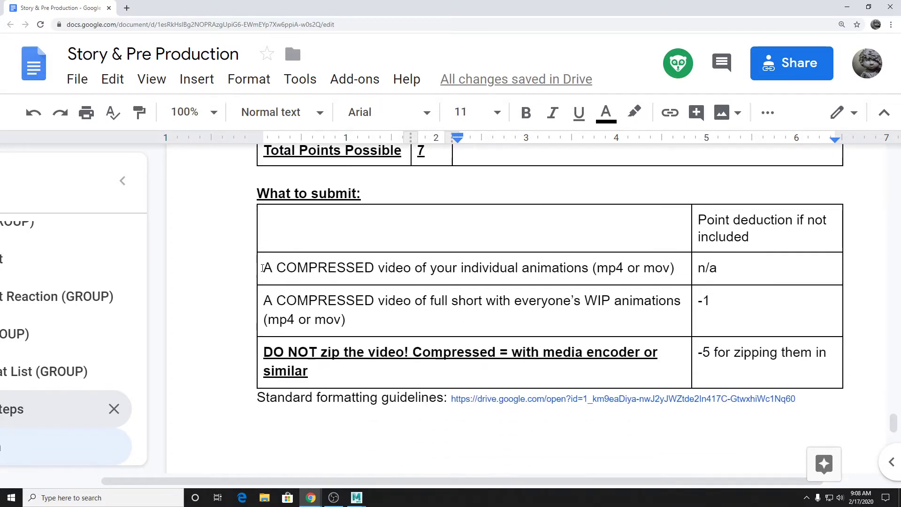
{"action": "left_click_drag", "start_coordinate": [263, 267], "coordinate": [678, 270]}
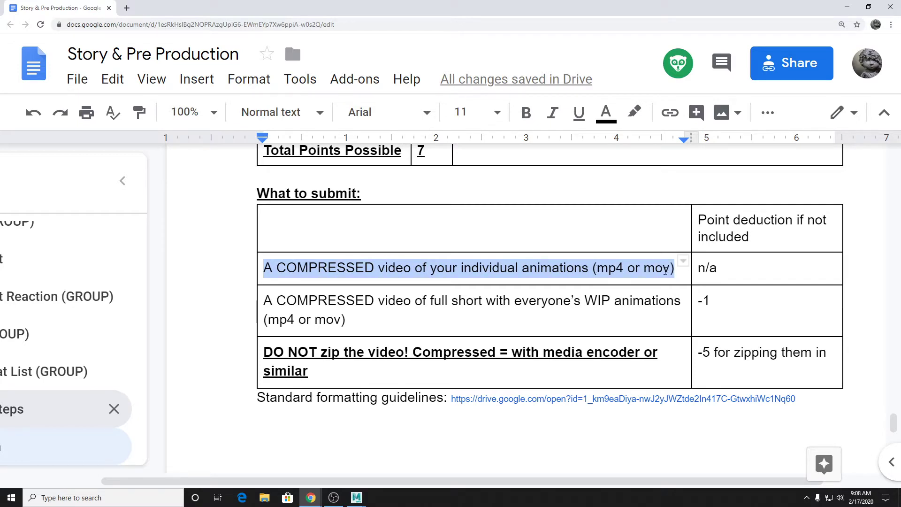
{"action": "left_click_drag", "start_coordinate": [348, 321], "coordinate": [270, 301]}
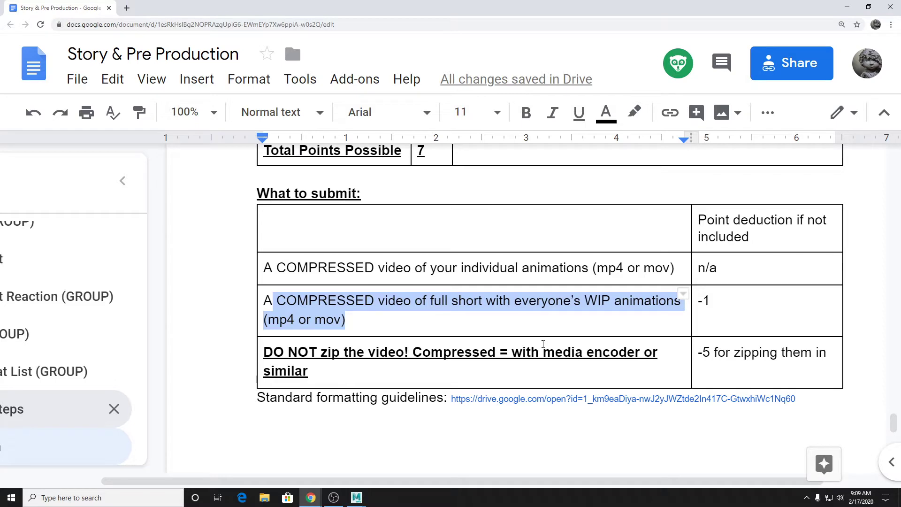
{"action": "left_click", "coordinate": [719, 312]}
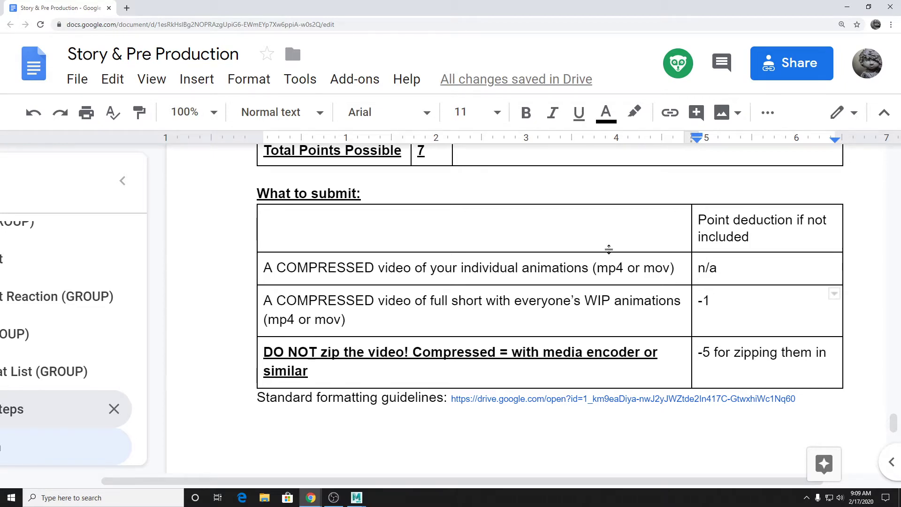
Look over the WIP Animation assignment again from its heading down to the point breakdown and submission tables.
{"action": "scroll", "coordinate": [610, 249], "scroll_direction": "up", "scroll_amount": 4}
{"action": "scroll", "coordinate": [610, 250], "scroll_direction": "up", "scroll_amount": 8}
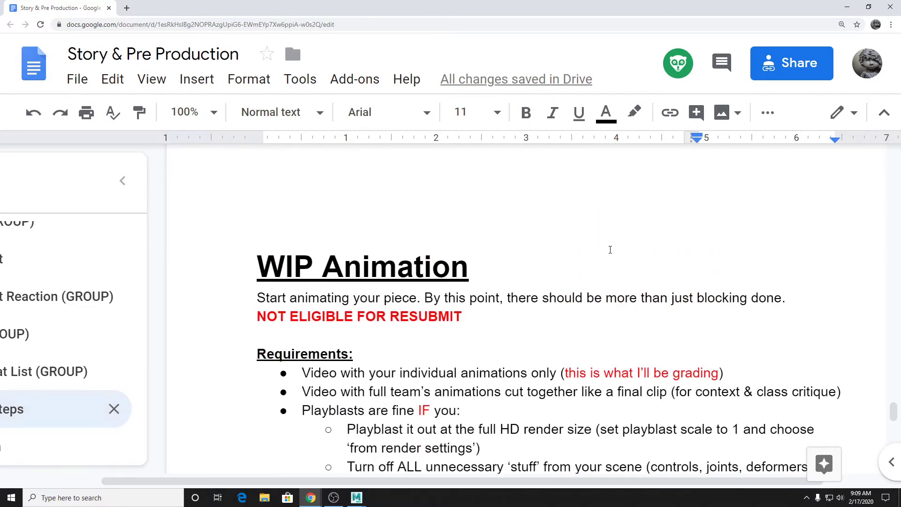
{"action": "scroll", "coordinate": [610, 250], "scroll_direction": "down", "scroll_amount": 2}
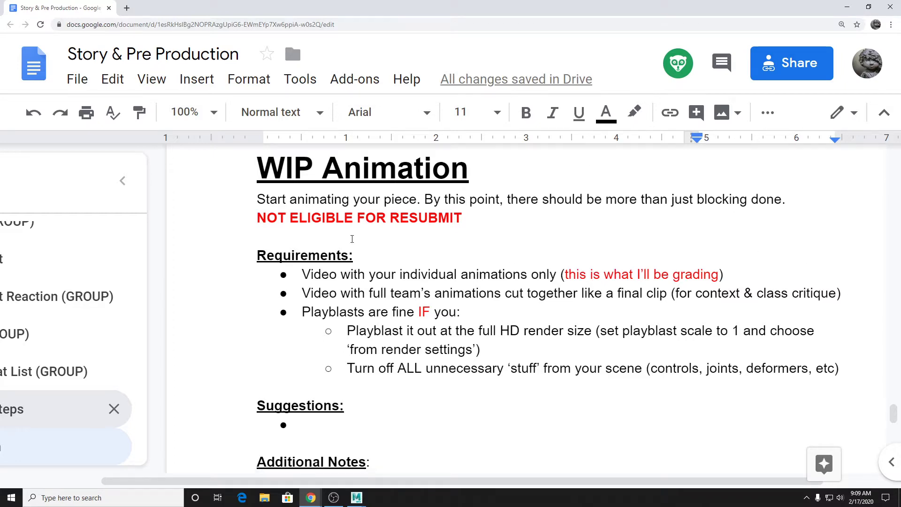
{"action": "scroll", "coordinate": [770, 247], "scroll_direction": "down", "scroll_amount": 8}
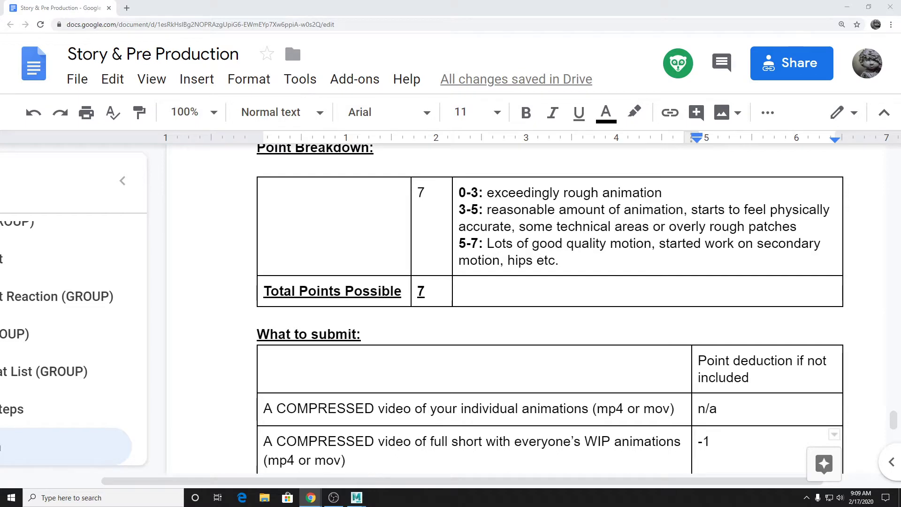
Bring the course site's Content tab into the browser window and open the FINALS WEEK! folder in the course's assignments.
{"action": "left_click_drag", "start_coordinate": [0, 4], "coordinate": [125, 18]}
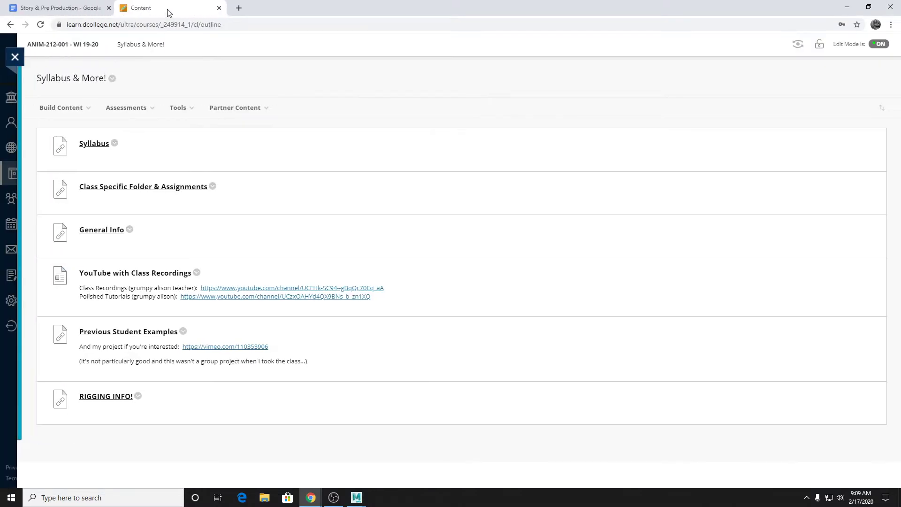
{"action": "left_click", "coordinate": [61, 108]}
{"action": "left_click", "coordinate": [20, 256]}
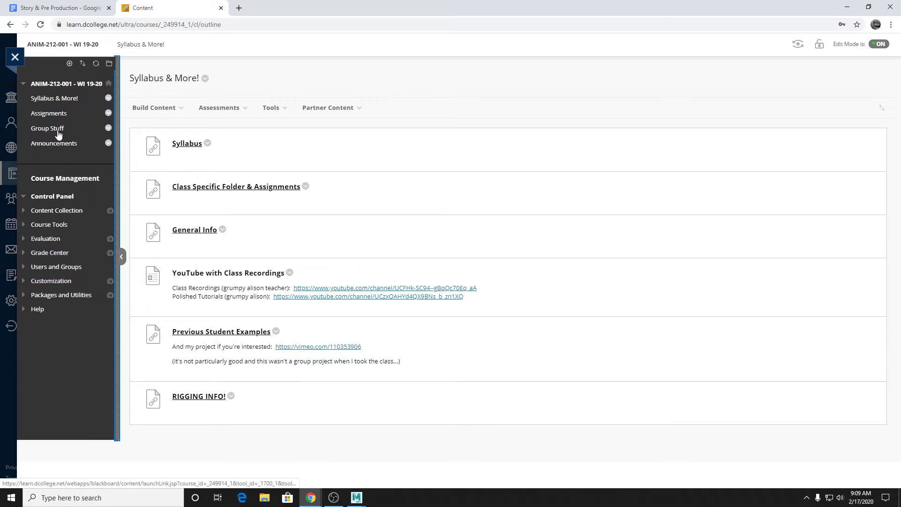
{"action": "left_click", "coordinate": [55, 113]}
{"action": "scroll", "coordinate": [300, 331], "scroll_direction": "down", "scroll_amount": 1}
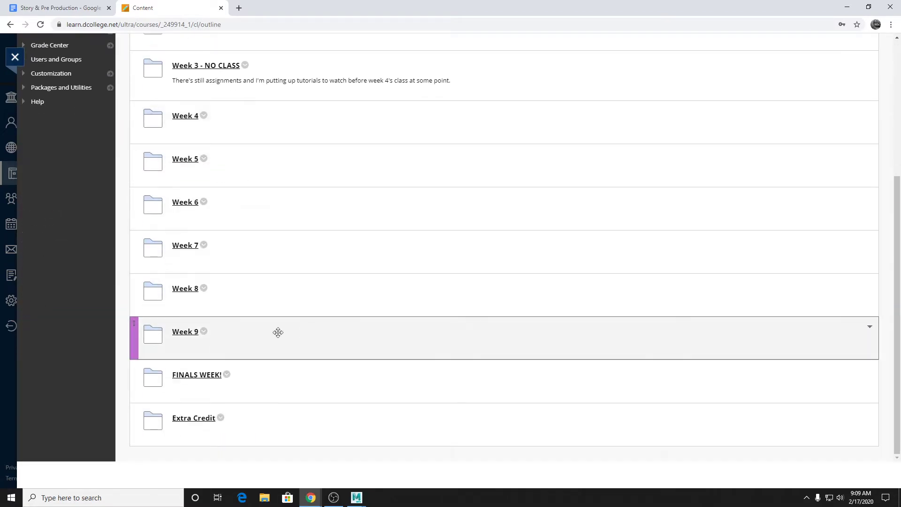
{"action": "left_click", "coordinate": [207, 377]}
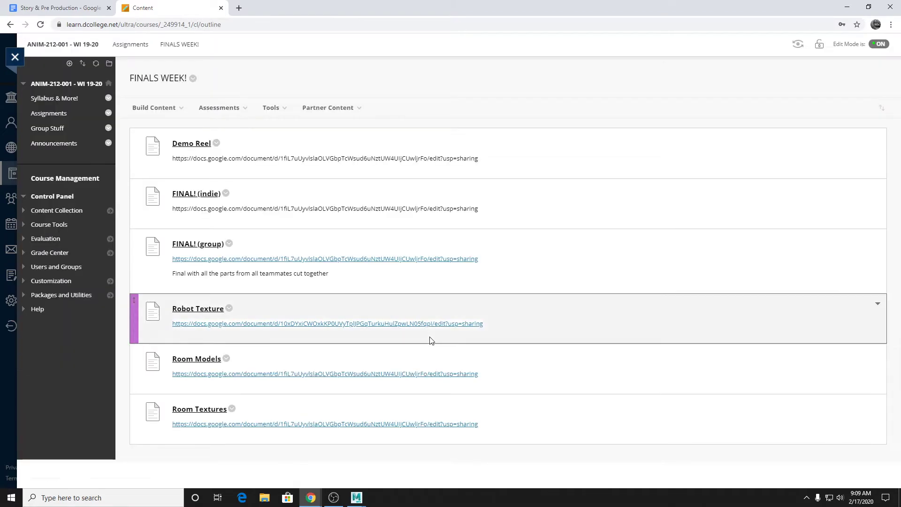
{"action": "left_click", "coordinate": [272, 107]}
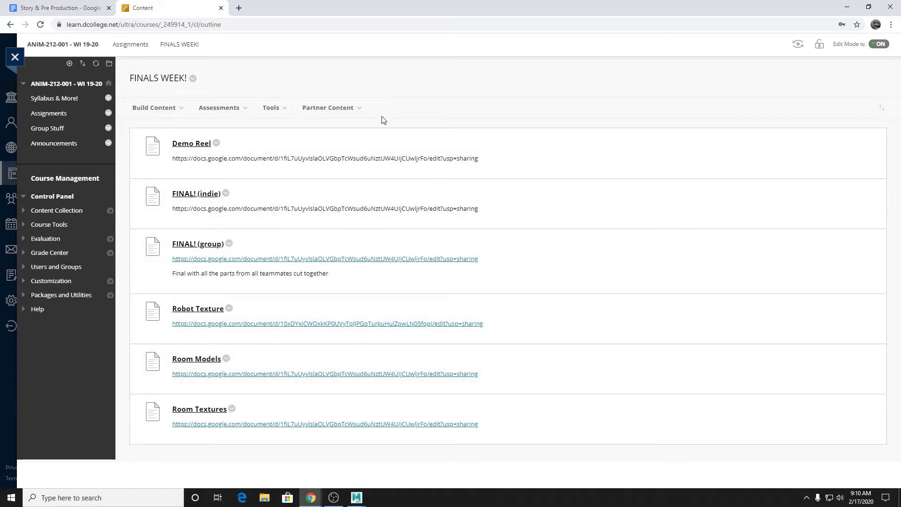
{"action": "left_click_drag", "start_coordinate": [172, 9], "coordinate": [0, 42]}
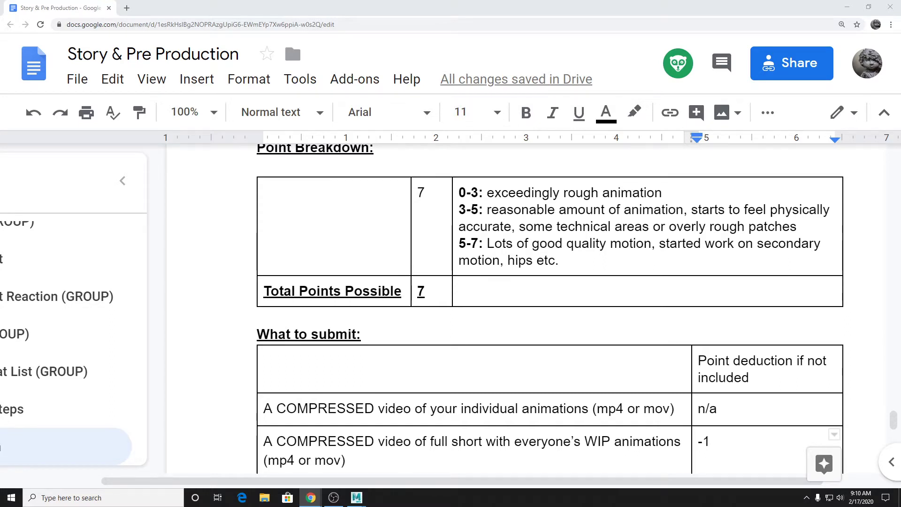
{"action": "left_click_drag", "start_coordinate": [0, 19], "coordinate": [239, 25]}
Return to the course's Assignments page and open the General Formatting Guidelines document.
{"action": "mouse_move", "coordinate": [56, 108]}
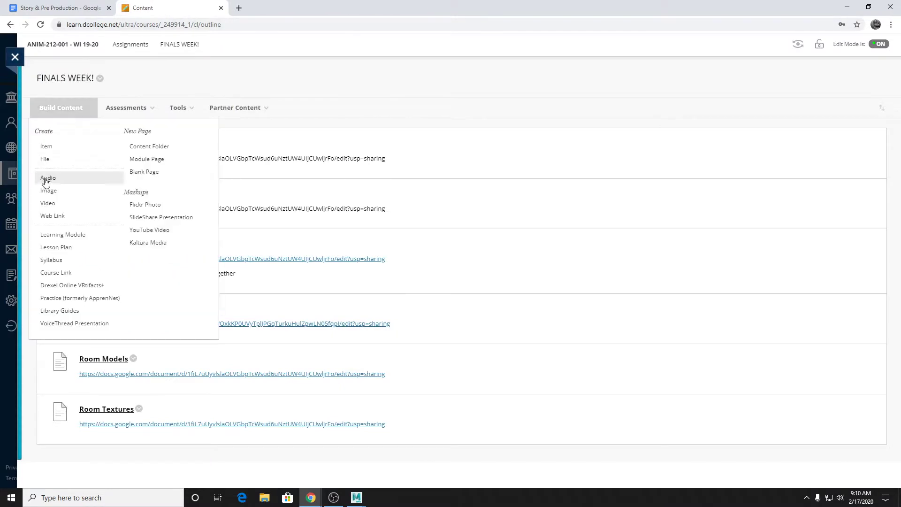
{"action": "left_click", "coordinate": [131, 45]}
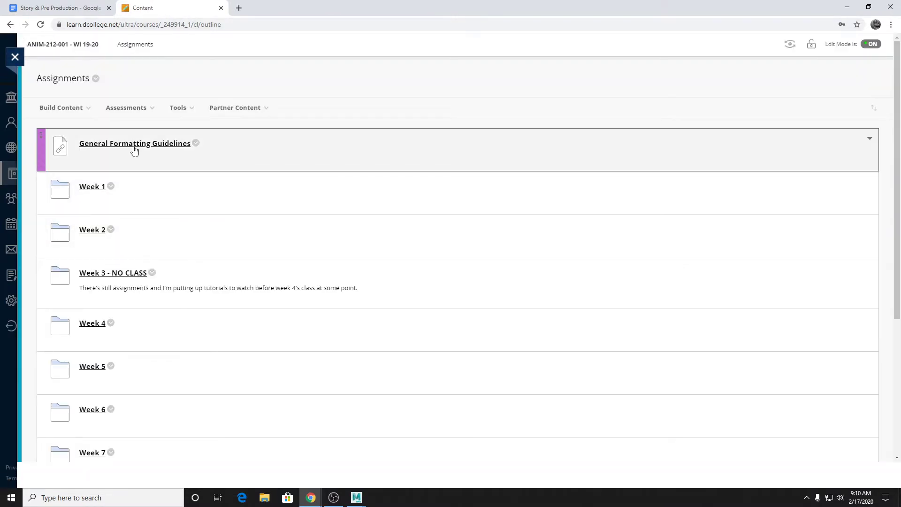
{"action": "left_click", "coordinate": [95, 149]}
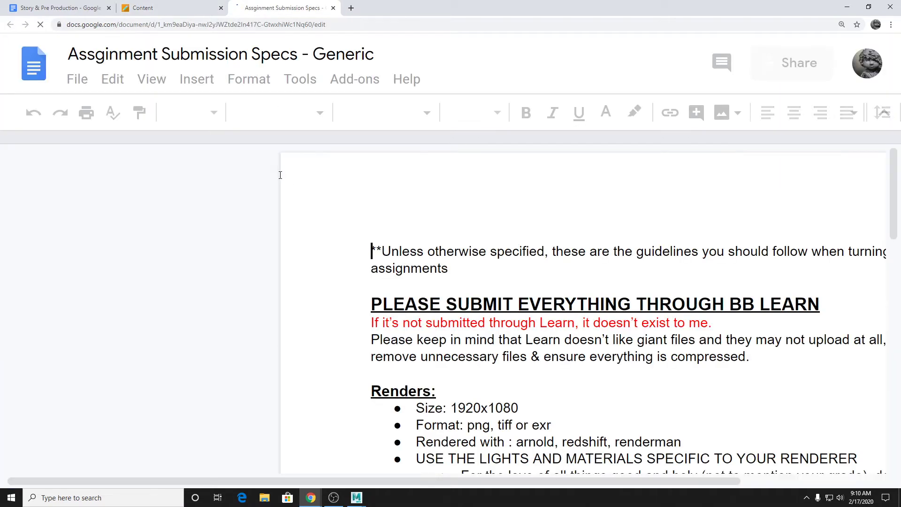
Review the submission specs' Renders, Videos and playblast settings, selecting text in the Renders and Videos sections, and close the document.
{"action": "scroll", "coordinate": [447, 234], "scroll_direction": "down", "scroll_amount": 2}
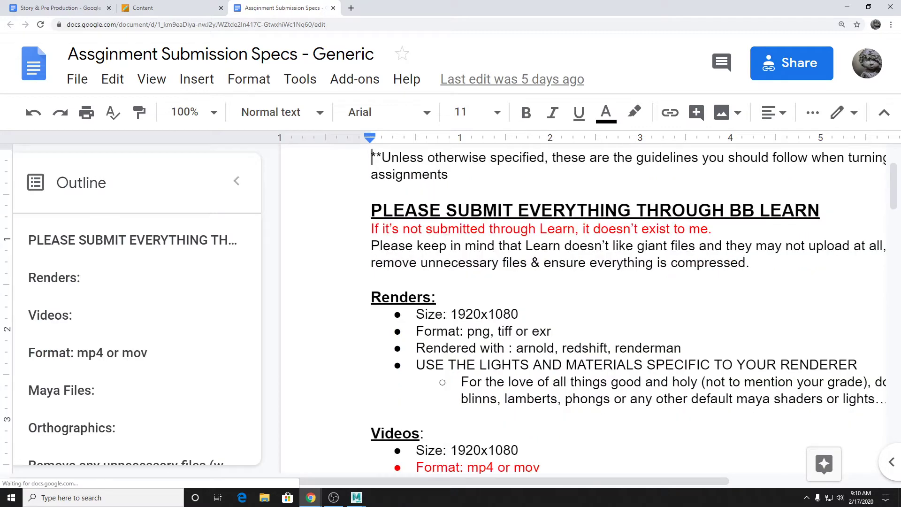
{"action": "scroll", "coordinate": [370, 168], "scroll_direction": "down", "scroll_amount": 3}
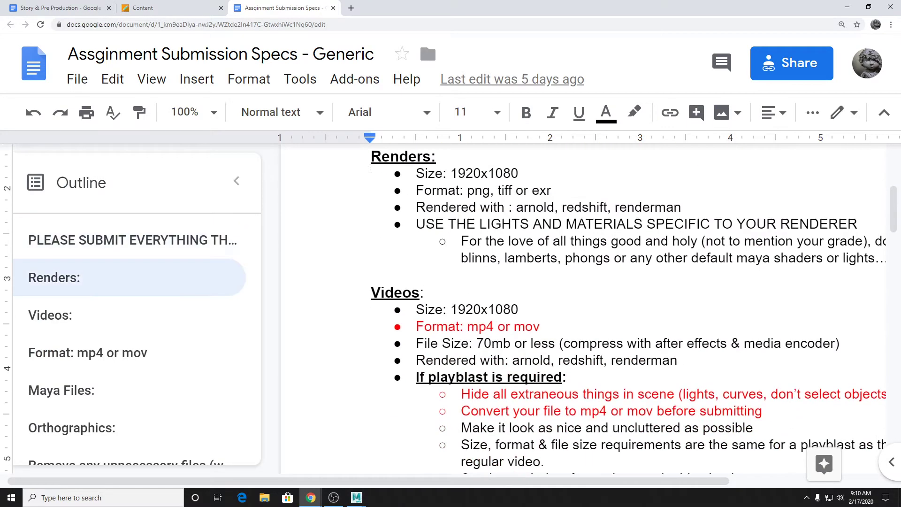
{"action": "left_click_drag", "start_coordinate": [370, 168], "coordinate": [510, 240]}
{"action": "left_click_drag", "start_coordinate": [243, 289], "coordinate": [482, 390]}
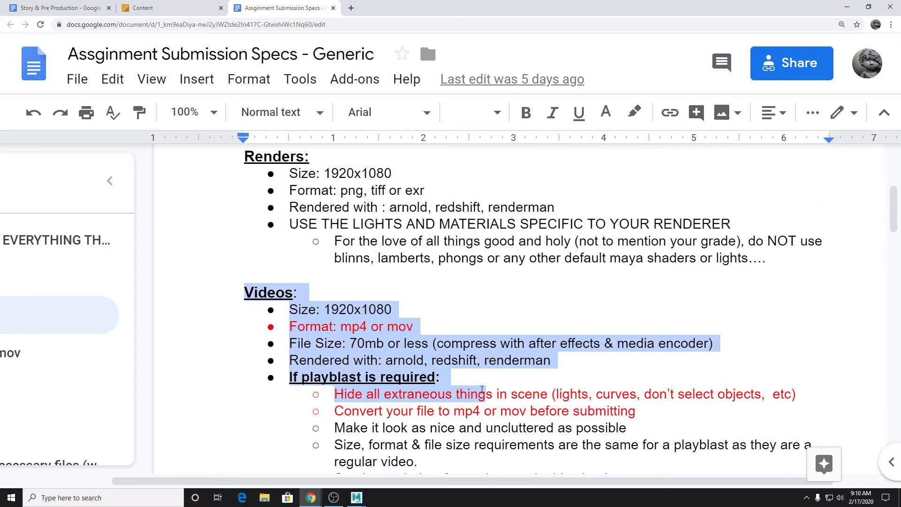
{"action": "scroll", "coordinate": [482, 390], "scroll_direction": "down", "scroll_amount": 6}
{"action": "scroll", "coordinate": [415, 343], "scroll_direction": "up", "scroll_amount": 3}
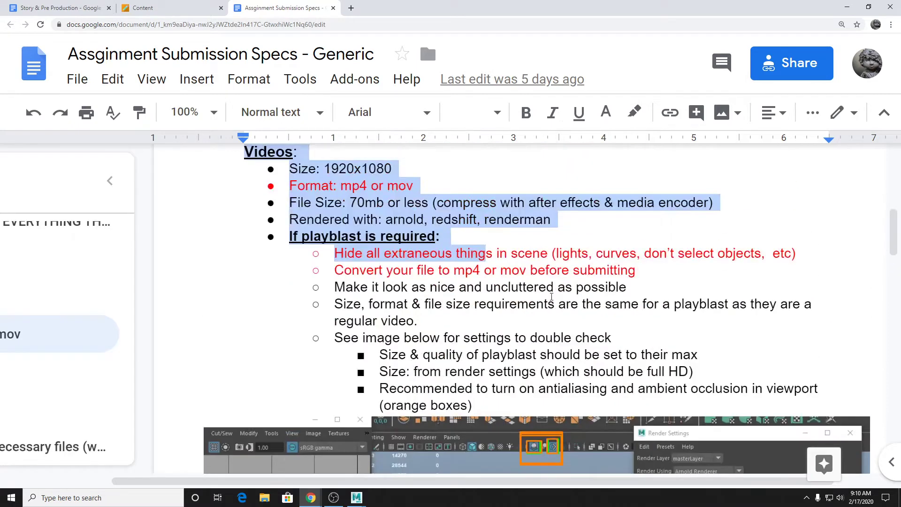
{"action": "scroll", "coordinate": [393, 255], "scroll_direction": "down", "scroll_amount": 3}
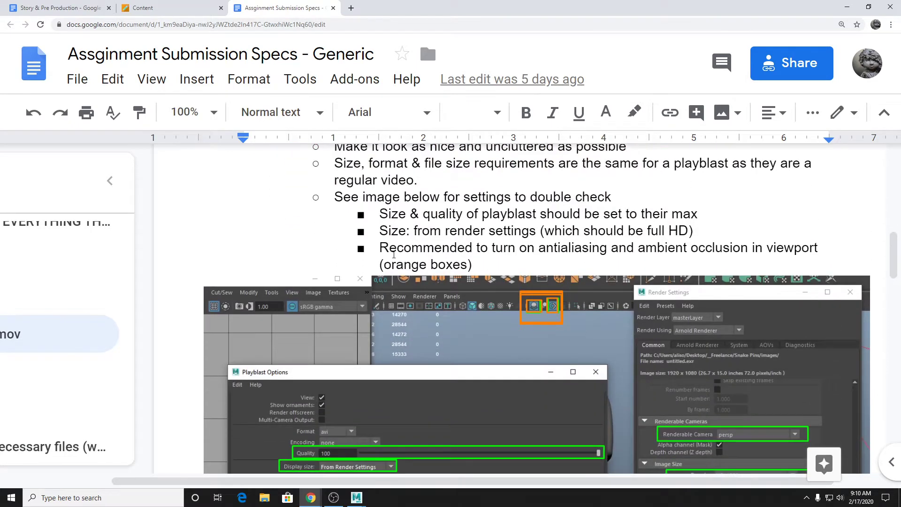
{"action": "scroll", "coordinate": [394, 254], "scroll_direction": "down", "scroll_amount": 3}
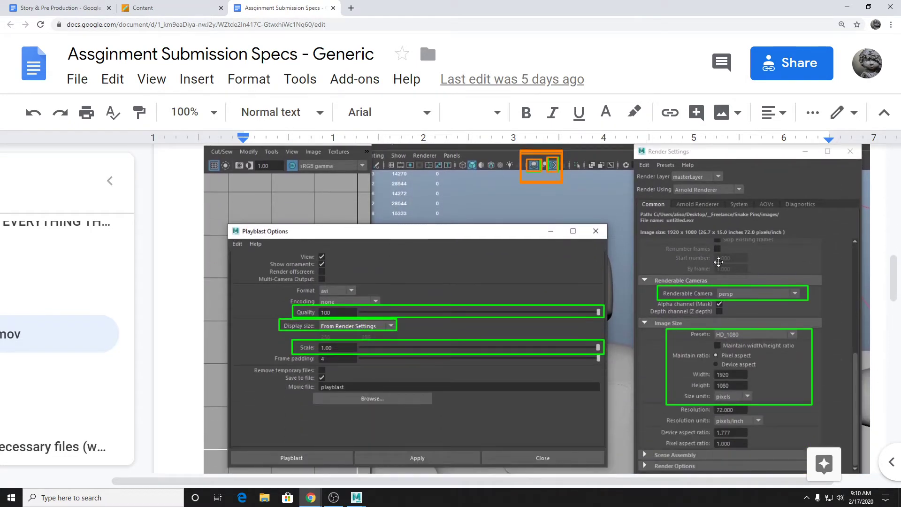
{"action": "left_click", "coordinate": [333, 8]}
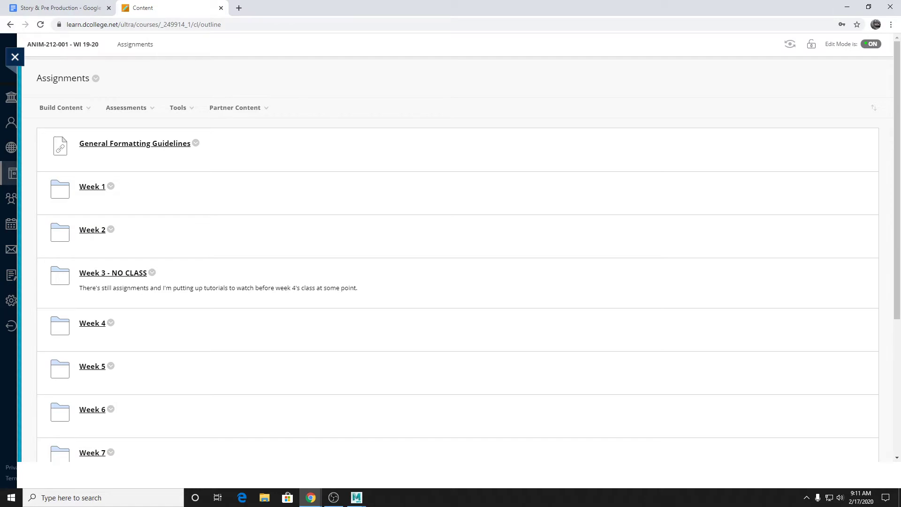
Bring the RobotCaricature_Walking Drive tab into the browser window, close the file preview, and reopen the folder from __Maya Files.
{"action": "left_click_drag", "start_coordinate": [0, 1], "coordinate": [167, 6]}
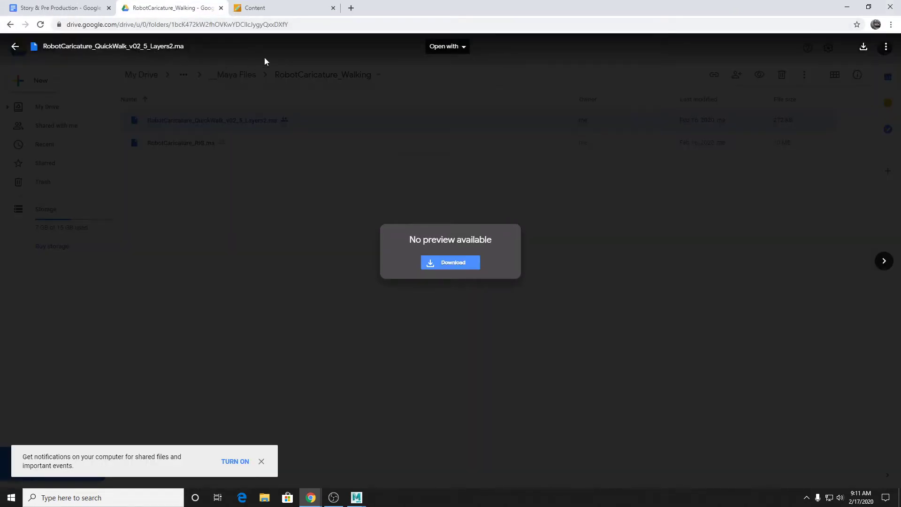
{"action": "left_click", "coordinate": [15, 46]}
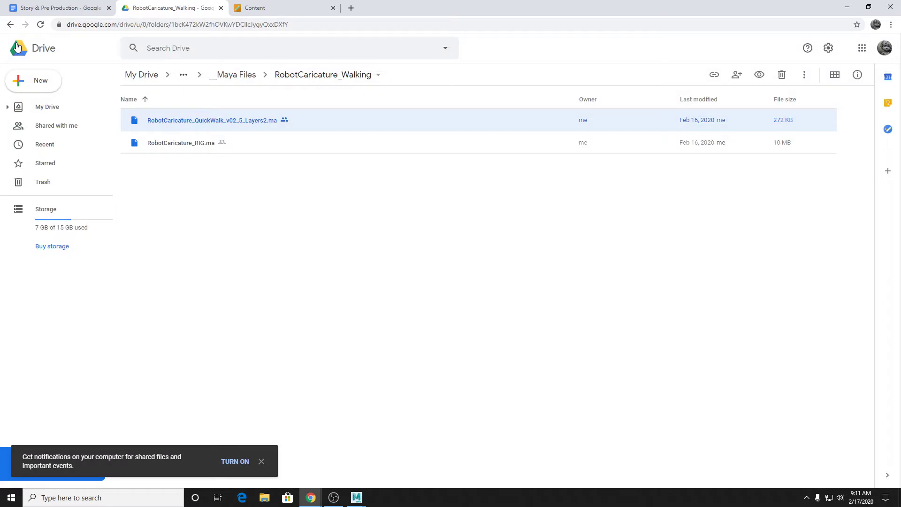
{"action": "left_click", "coordinate": [255, 76]}
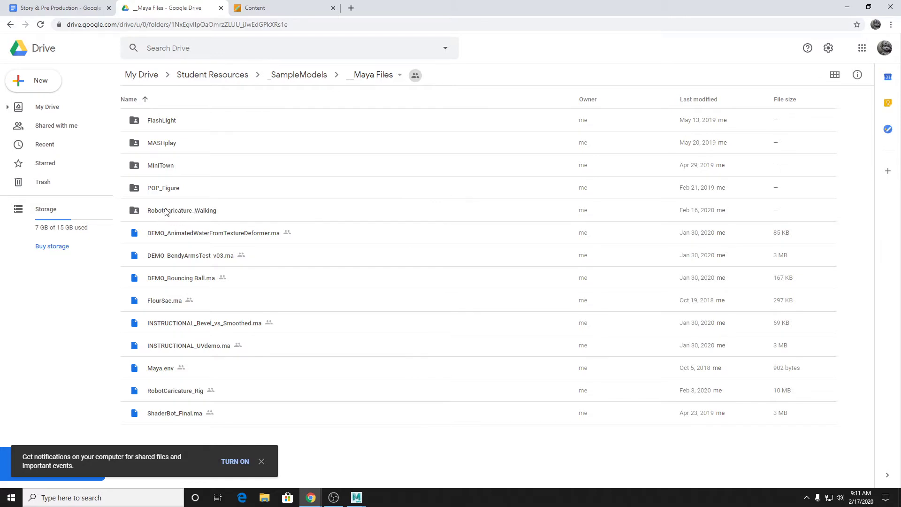
{"action": "double_click", "coordinate": [188, 212]}
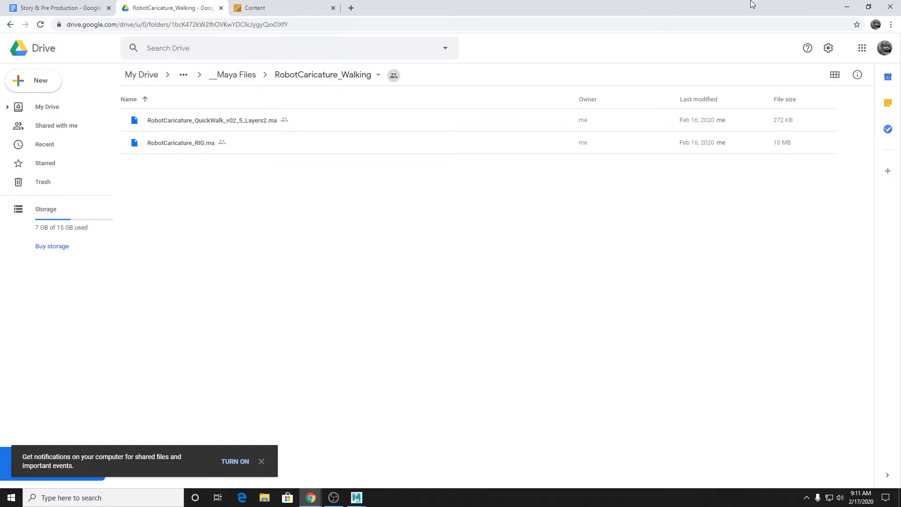
Minimize the browser, switch to the robot scene in Maya, and show the Channel Box / Layer Editor.
{"action": "left_click", "coordinate": [849, 6]}
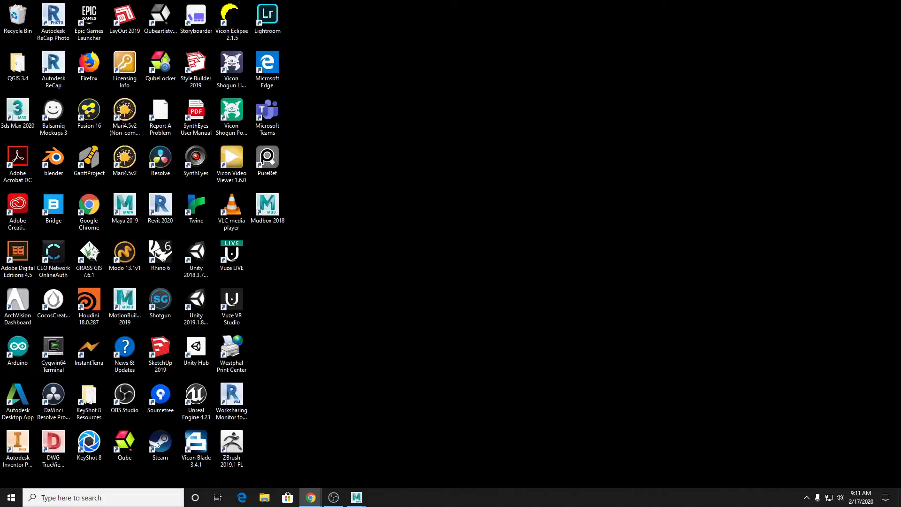
{"action": "mouse_move", "coordinate": [354, 502]}
{"action": "left_click", "coordinate": [387, 463]}
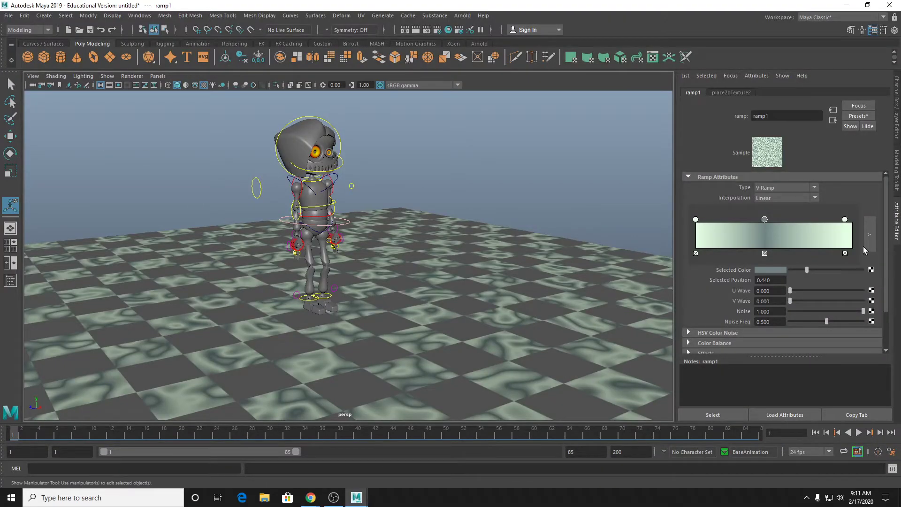
{"action": "left_click", "coordinate": [897, 131]}
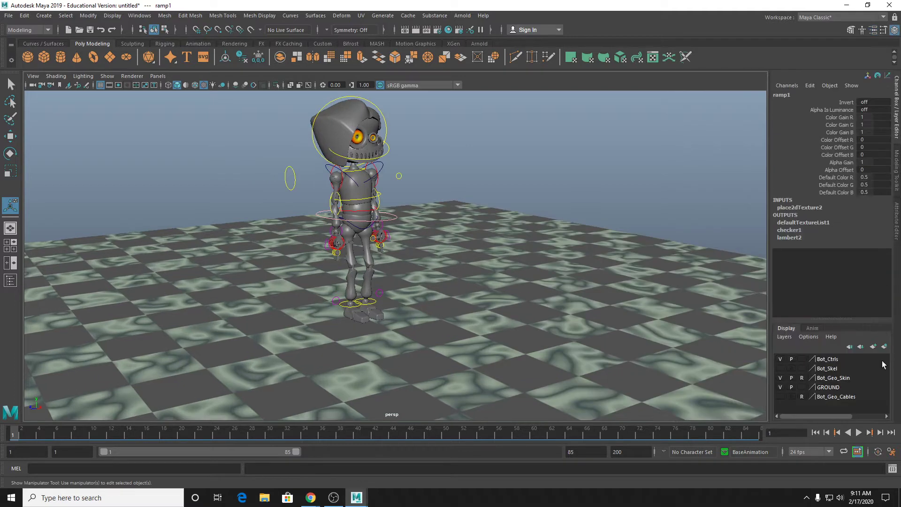
Play the robot's walk animation and hide the Bot_Ctrls display layer, stopping the playback at the end.
{"action": "left_click", "coordinate": [859, 432]}
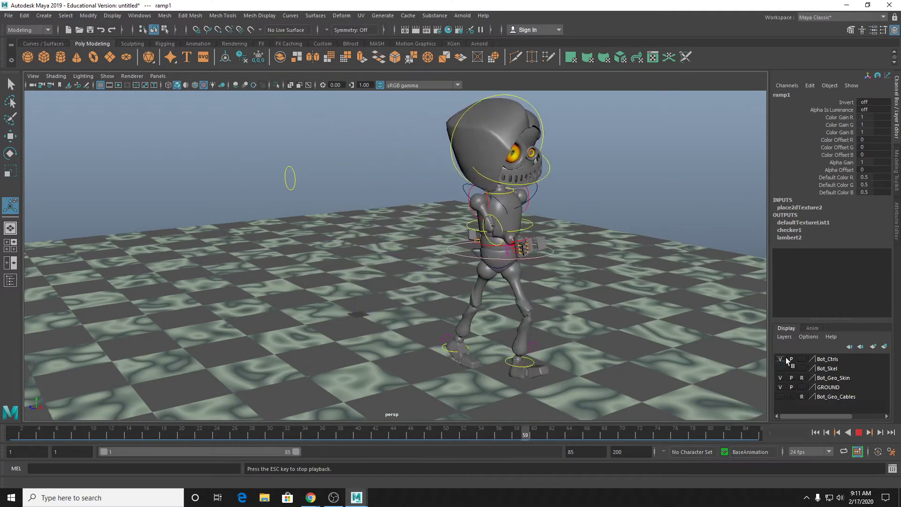
{"action": "left_click", "coordinate": [780, 359]}
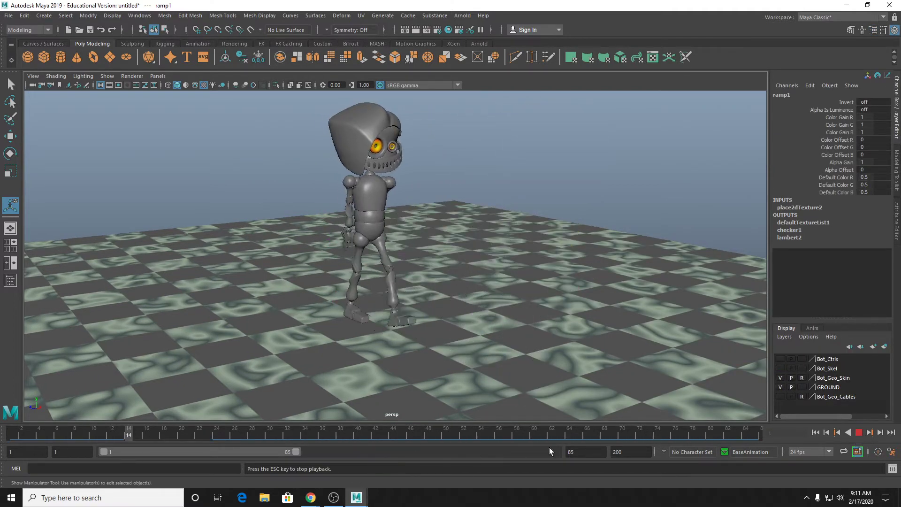
{"action": "left_click", "coordinate": [859, 432]}
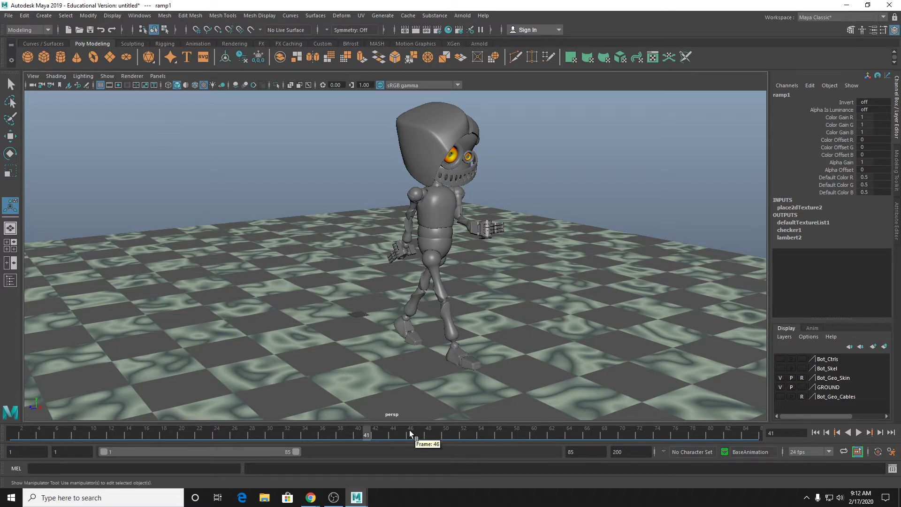
Briefly play the walk animation and set the timeline's playback speed to Real-time.
{"action": "left_click", "coordinate": [860, 433]}
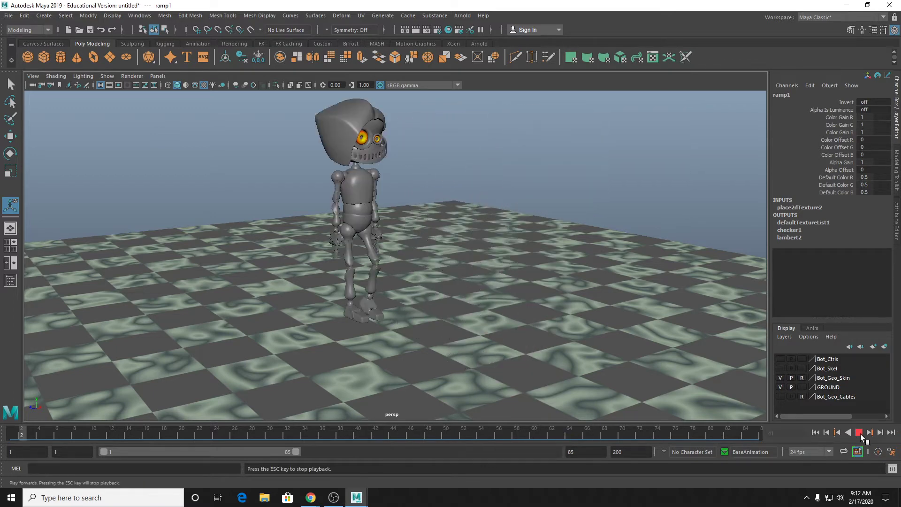
{"action": "left_click", "coordinate": [859, 433]}
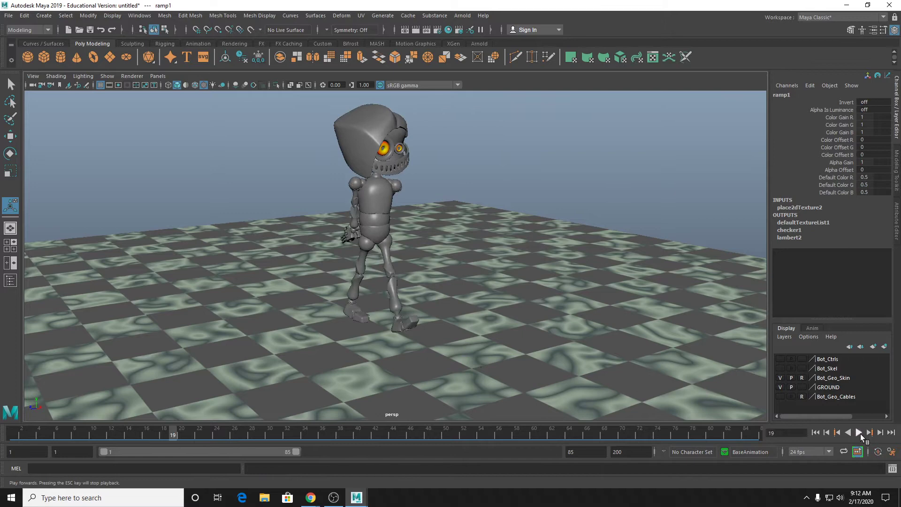
{"action": "right_click", "coordinate": [644, 431]}
{"action": "mouse_move", "coordinate": [710, 362]}
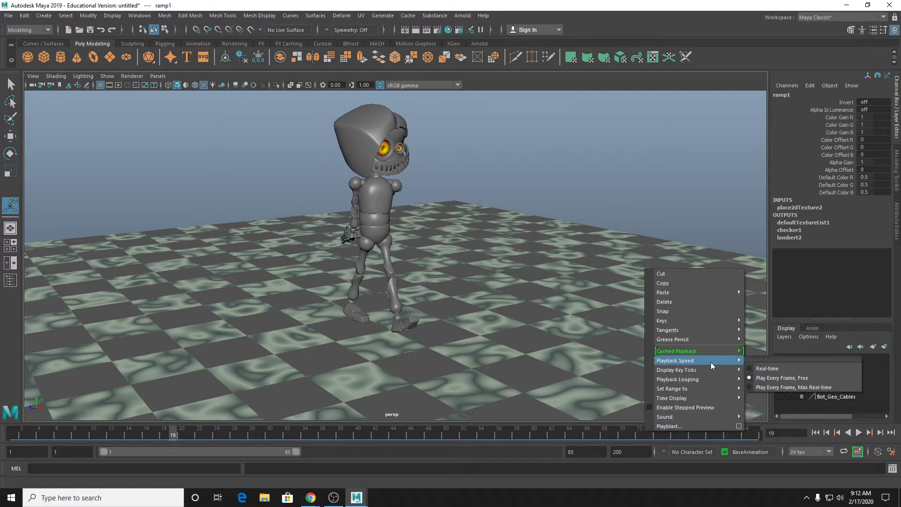
{"action": "left_click", "coordinate": [769, 369]}
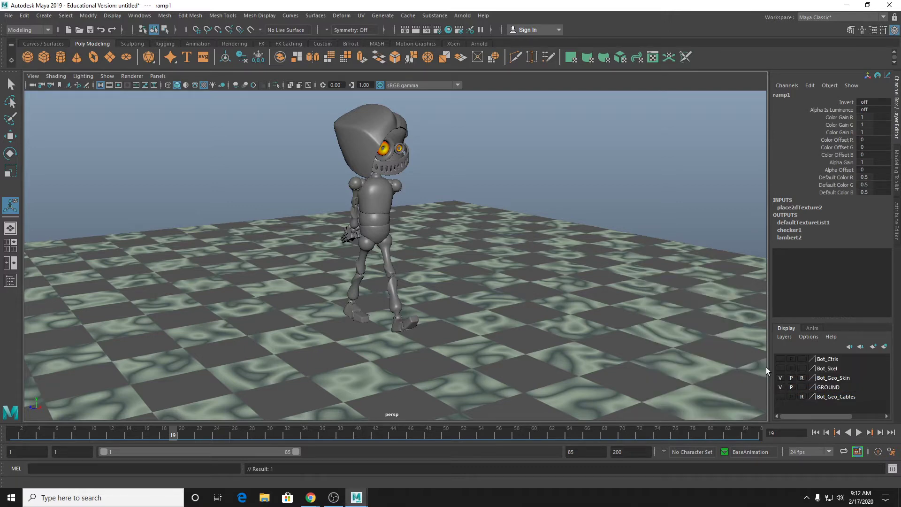
Play the walk animation while viewing the robot more from the front, and stop the playback.
{"action": "left_click", "coordinate": [858, 432]}
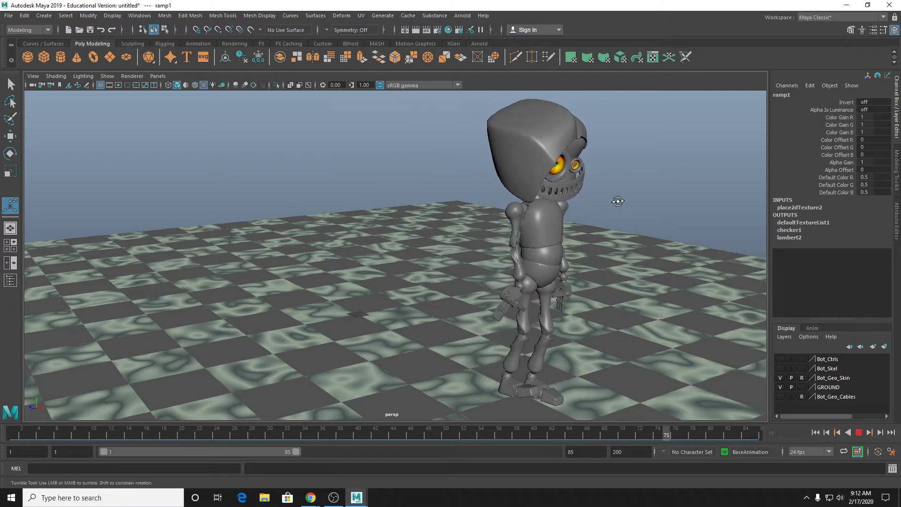
{"action": "left_click_drag", "start_coordinate": [618, 196], "coordinate": [588, 198], "text": "alt"}
{"action": "right_click_drag", "start_coordinate": [588, 198], "coordinate": [584, 211], "text": "alt"}
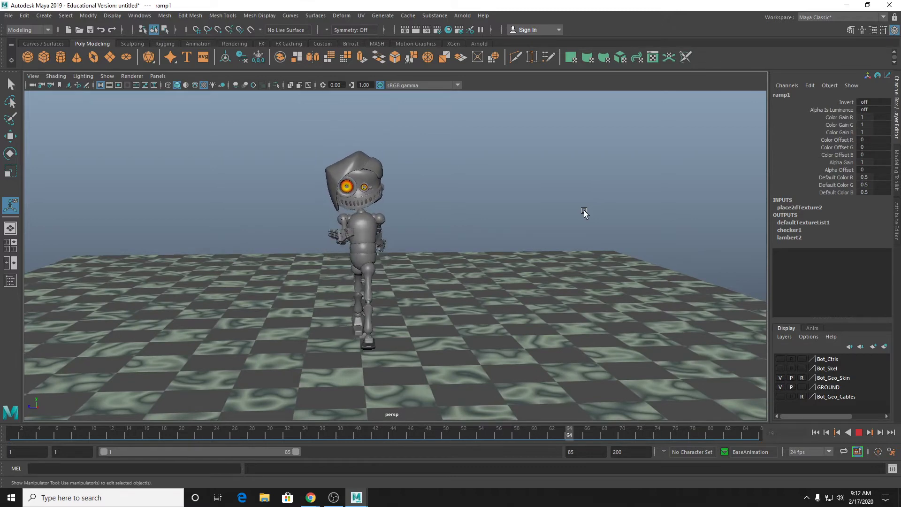
{"action": "scroll", "coordinate": [517, 225], "scroll_direction": "up", "scroll_amount": 1}
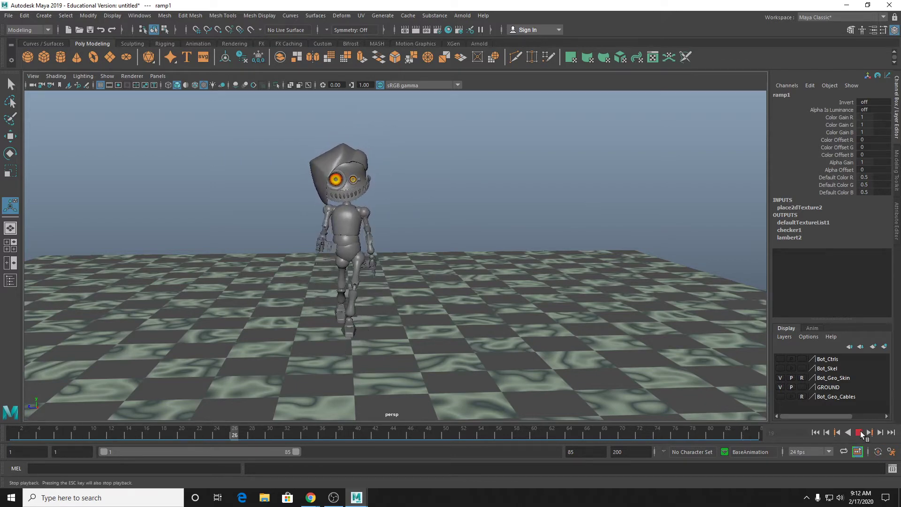
{"action": "left_click", "coordinate": [860, 432]}
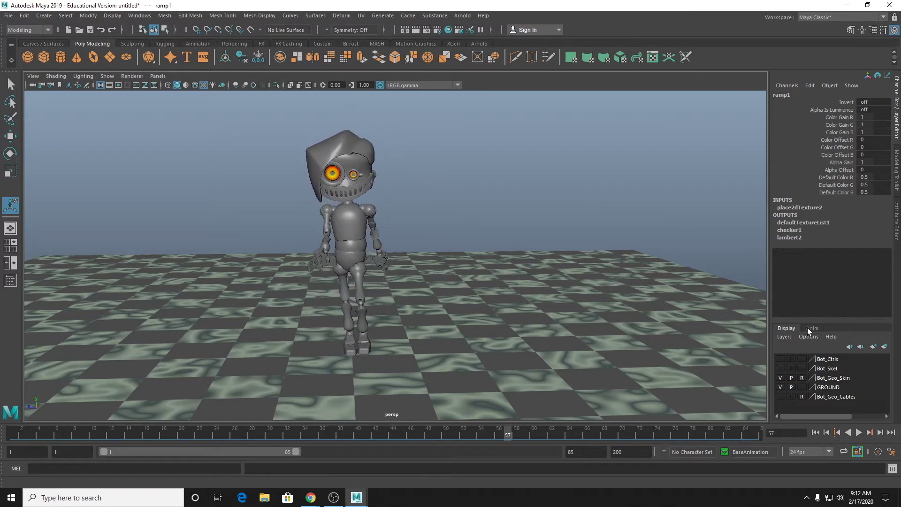
Show the animation layers in an enlarged list and mute the Arms, UpperCounterKey, SassyFeet and BetterPelvis layers.
{"action": "left_click", "coordinate": [812, 328]}
{"action": "left_click_drag", "start_coordinate": [814, 320], "coordinate": [809, 269]}
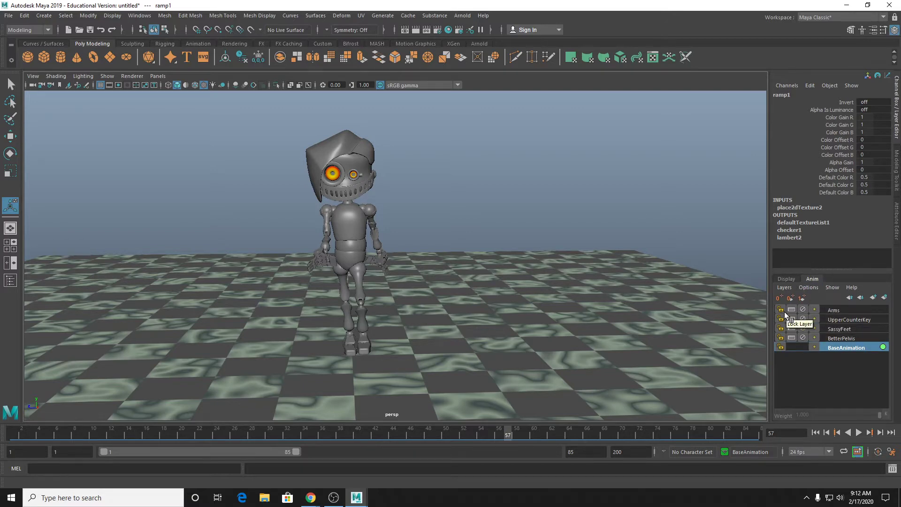
{"action": "left_click", "coordinate": [803, 310]}
{"action": "left_click", "coordinate": [803, 319]}
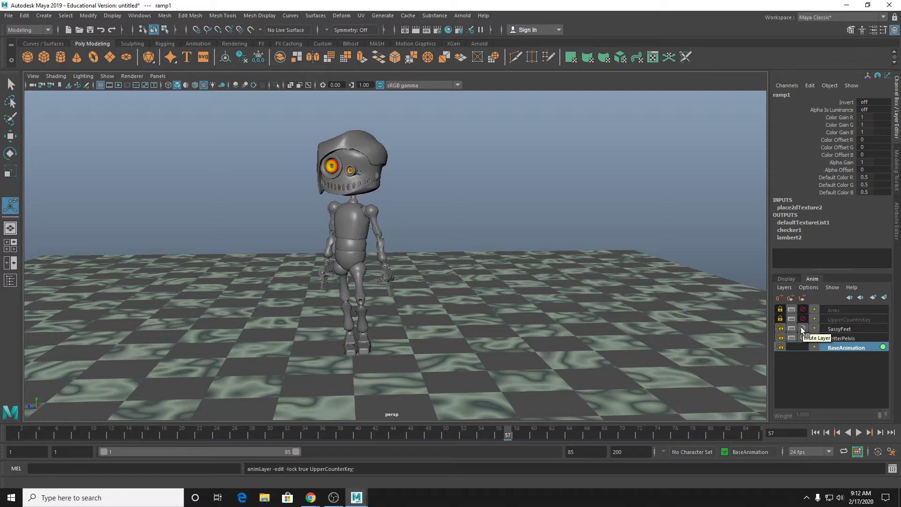
{"action": "left_click", "coordinate": [803, 328]}
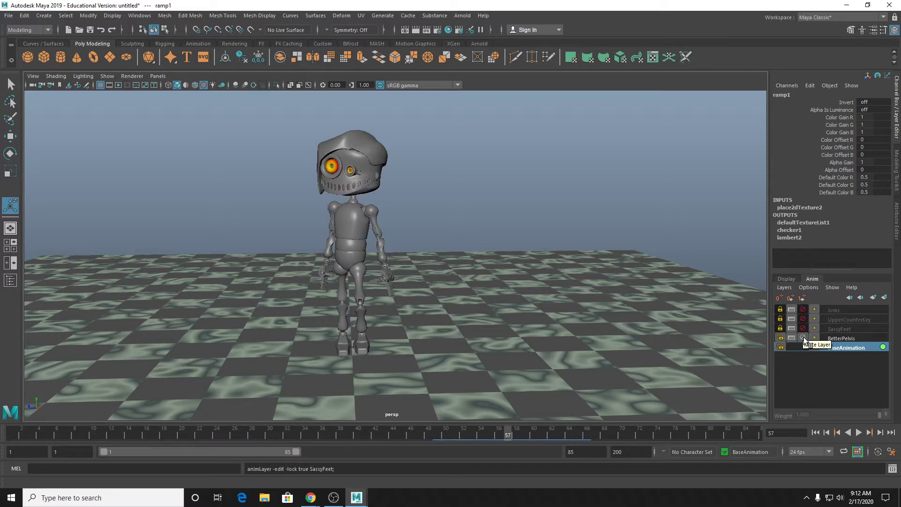
{"action": "left_click", "coordinate": [803, 337]}
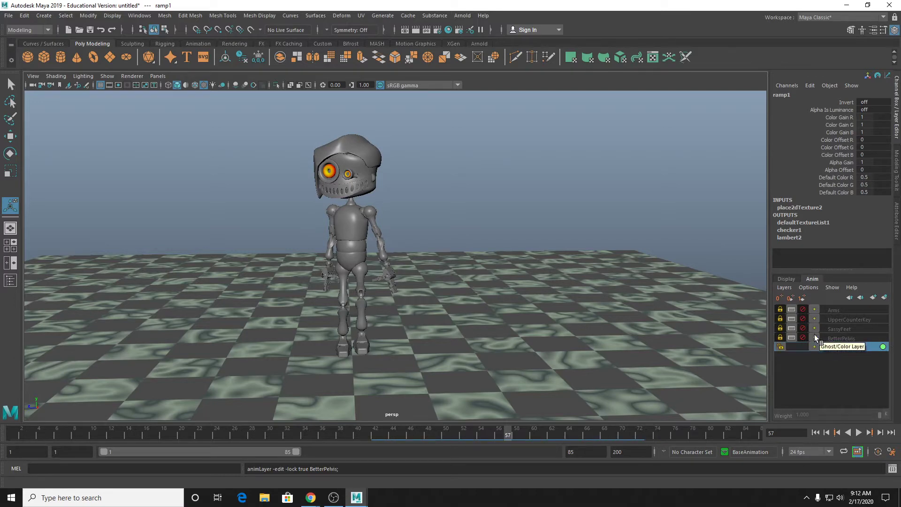
{"action": "left_click", "coordinate": [804, 326]}
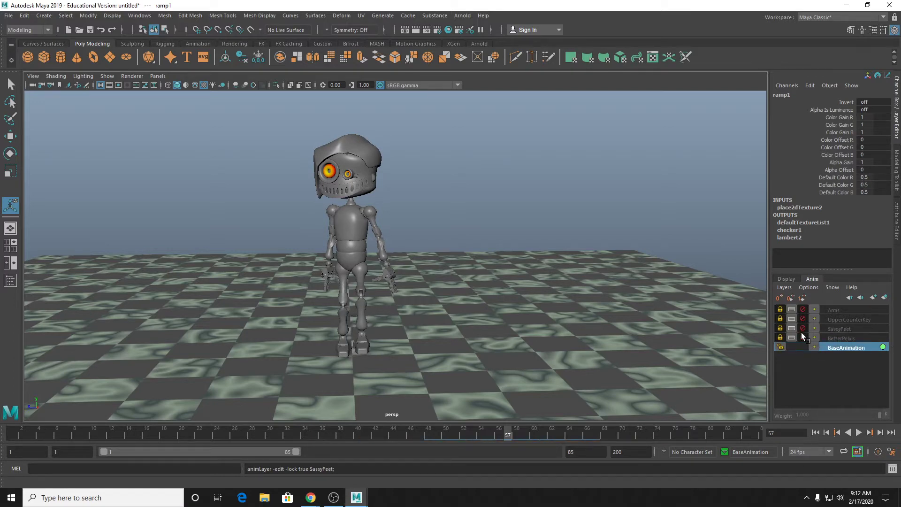
Toggle the BetterPelvis animation layer's mute to compare the robot's pose with and without it, leaving the layer muted.
{"action": "left_click", "coordinate": [803, 337]}
{"action": "left_click", "coordinate": [803, 338]}
{"action": "left_click", "coordinate": [803, 339]}
{"action": "left_click", "coordinate": [803, 338]}
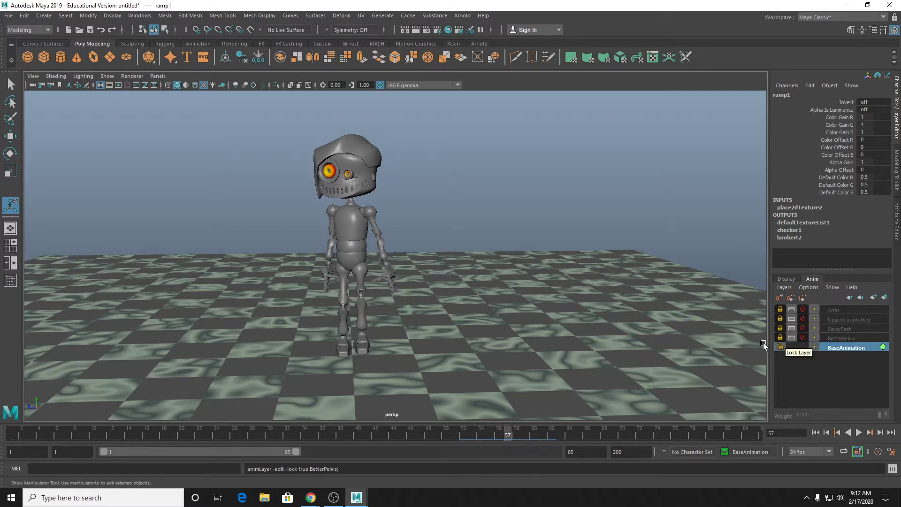
{"action": "left_click", "coordinate": [803, 337]}
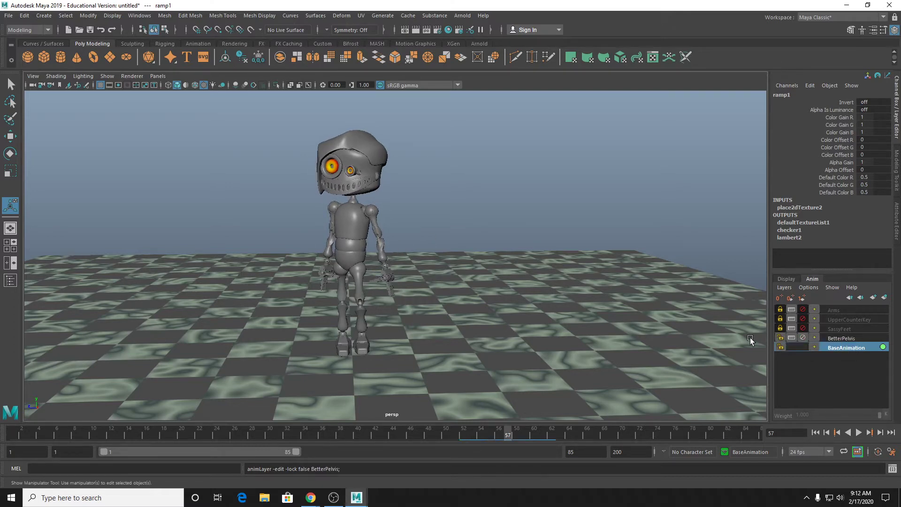
{"action": "left_click", "coordinate": [803, 337]}
Play the base walk animation and examine it from the front through to the side, stopping the playback at frame 48.
{"action": "scroll", "coordinate": [428, 231], "scroll_direction": "up", "scroll_amount": 2}
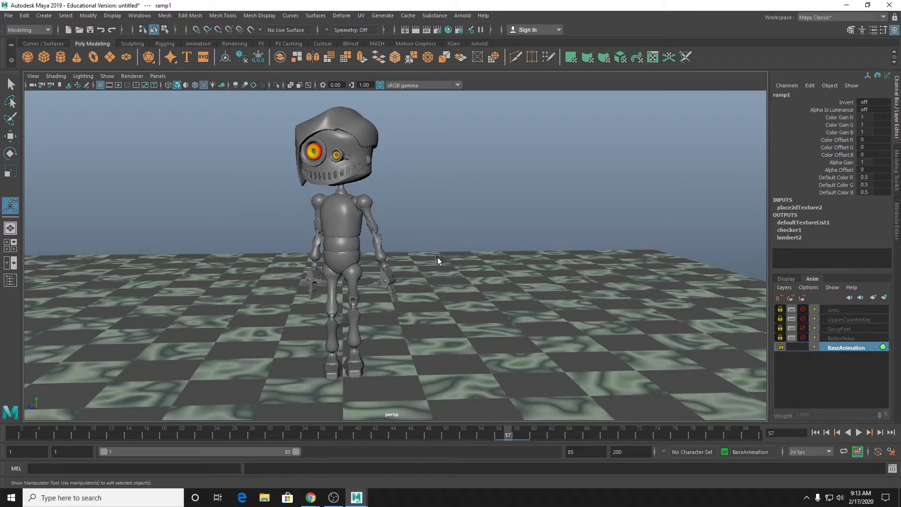
{"action": "left_click_drag", "start_coordinate": [450, 284], "coordinate": [457, 276], "text": "alt"}
{"action": "scroll", "coordinate": [457, 276], "scroll_direction": "down", "scroll_amount": 2}
{"action": "middle_click_drag", "start_coordinate": [458, 276], "coordinate": [445, 317], "text": "alt"}
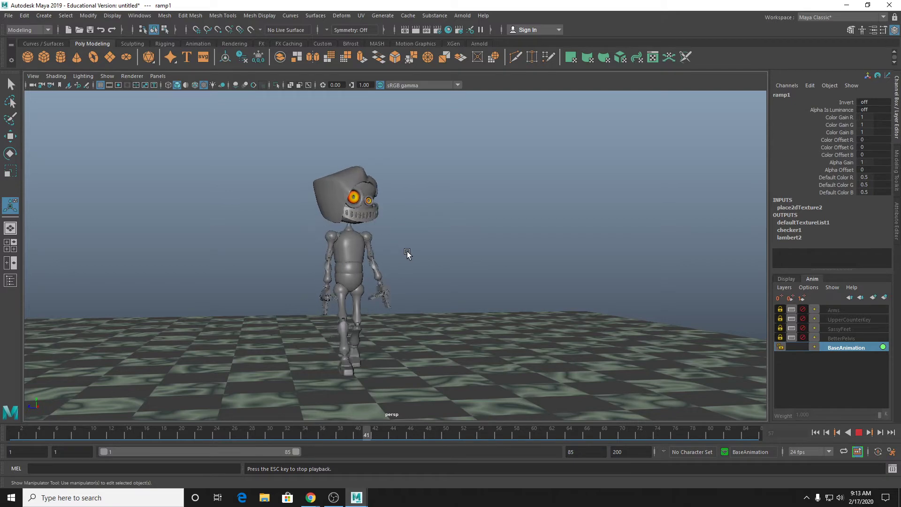
{"action": "left_click_drag", "start_coordinate": [412, 258], "coordinate": [445, 255], "text": "alt"}
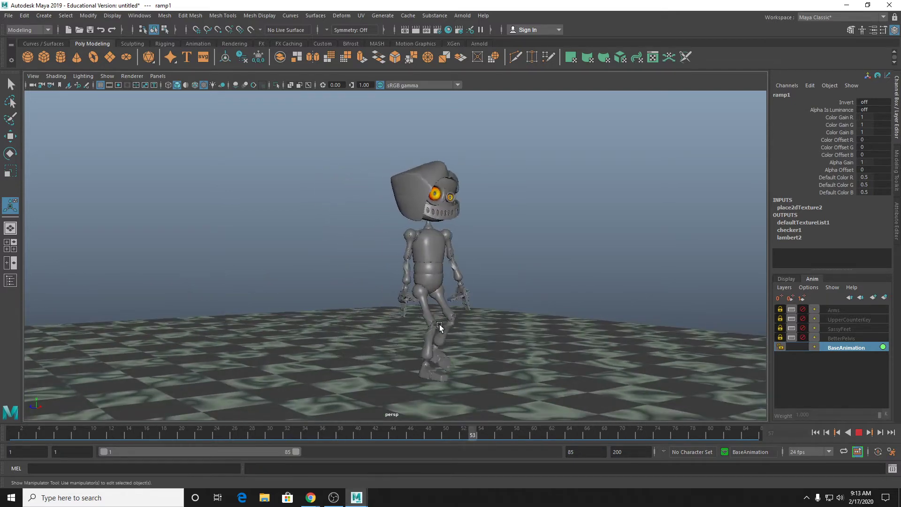
{"action": "middle_click_drag", "start_coordinate": [572, 349], "coordinate": [463, 321], "text": "alt"}
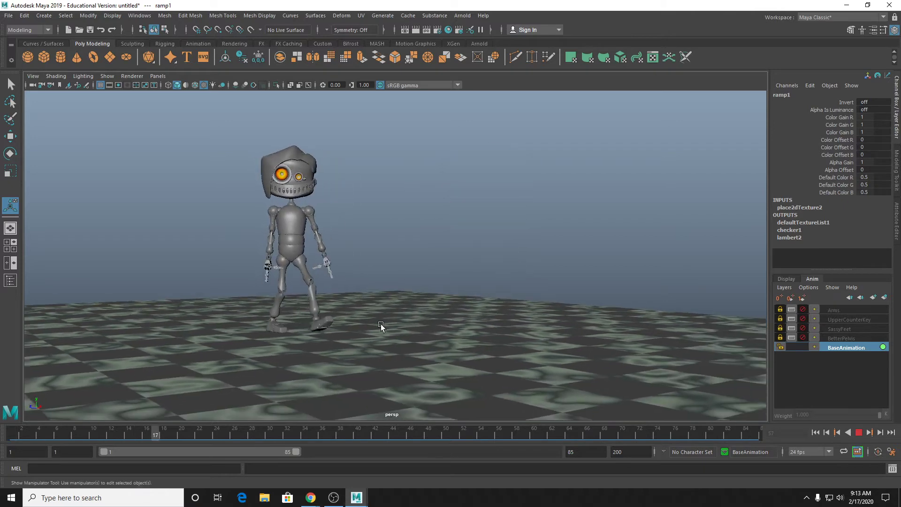
{"action": "left_click_drag", "start_coordinate": [381, 324], "coordinate": [399, 328], "text": "alt"}
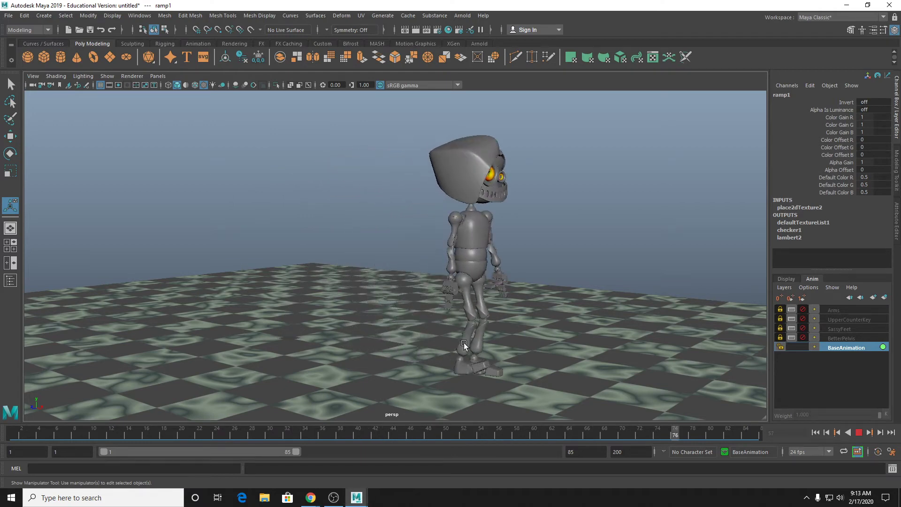
{"action": "left_click_drag", "start_coordinate": [394, 364], "coordinate": [418, 351], "text": "alt"}
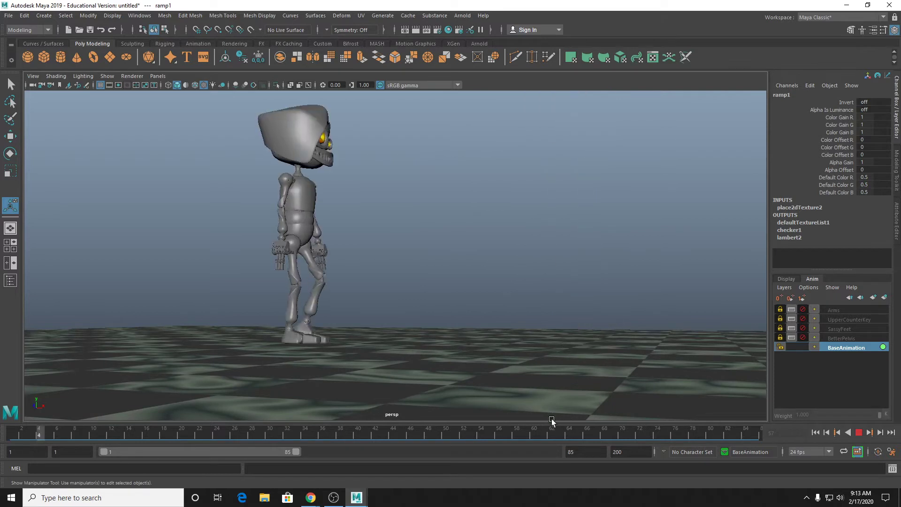
{"action": "left_click", "coordinate": [858, 432]}
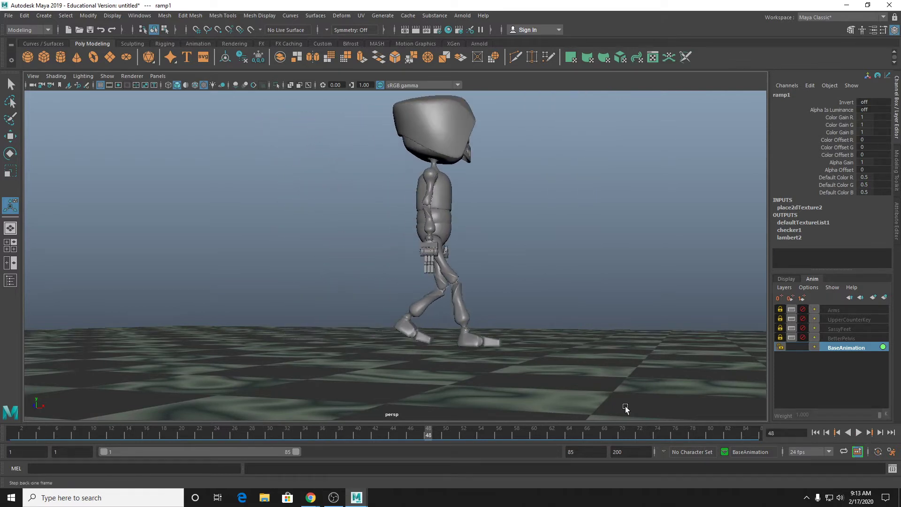
Scrub the walk back to frame 42 and then 41, examining the leg and foot poses closely from the side.
{"action": "left_click_drag", "start_coordinate": [463, 321], "coordinate": [471, 320], "text": "alt"}
{"action": "middle_click_drag", "start_coordinate": [470, 320], "coordinate": [459, 331], "text": "alt"}
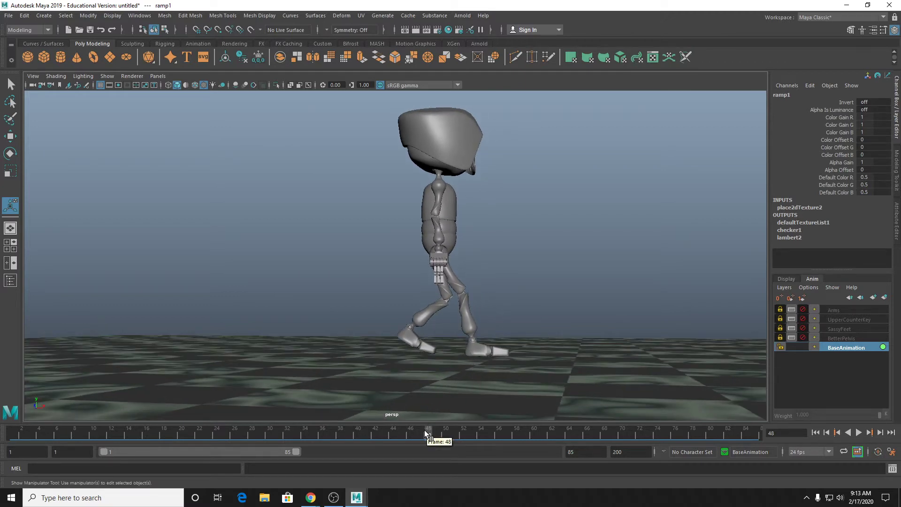
{"action": "left_click_drag", "start_coordinate": [425, 434], "coordinate": [377, 443]}
{"action": "scroll", "coordinate": [442, 378], "scroll_direction": "up", "scroll_amount": 2}
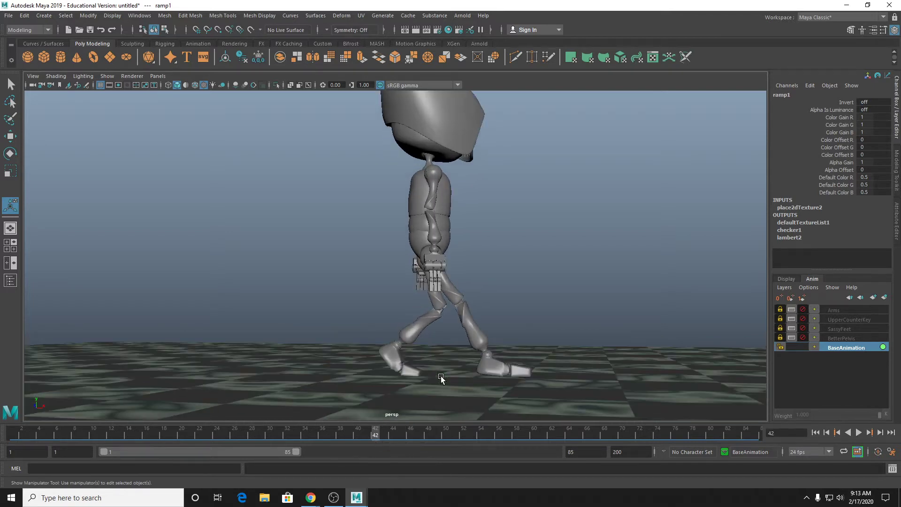
{"action": "left_click_drag", "start_coordinate": [443, 378], "coordinate": [450, 377], "text": "alt"}
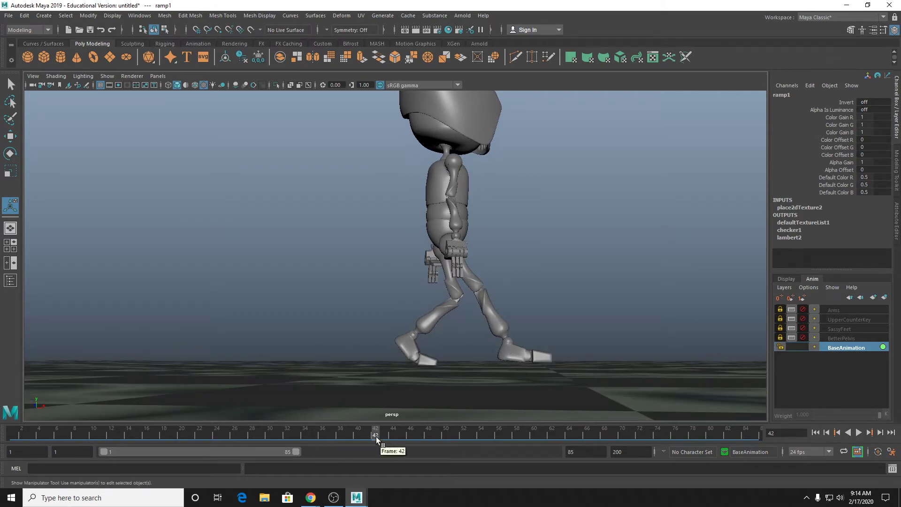
{"action": "mouse_move", "coordinate": [376, 436]}
{"action": "left_mouse_down"}
{"action": "mouse_move", "coordinate": [301, 449]}
{"action": "mouse_move", "coordinate": [363, 442]}
{"action": "left_mouse_up"}
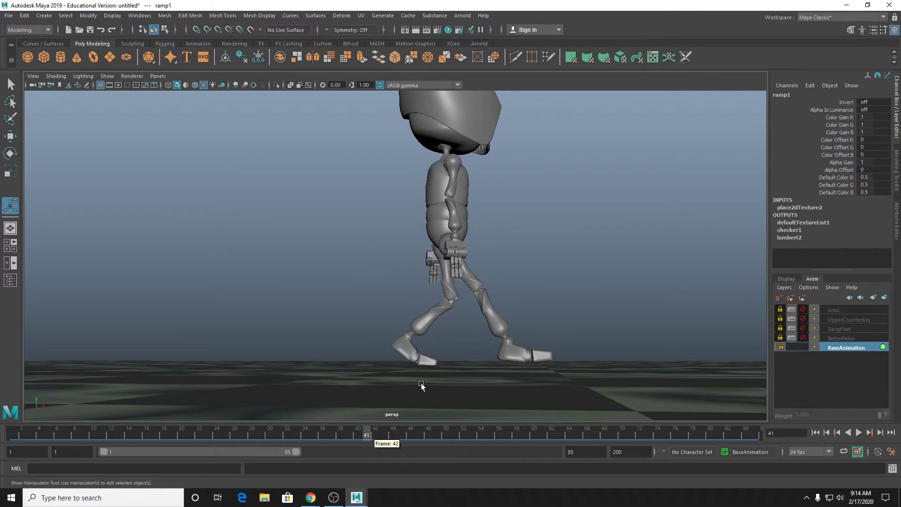
{"action": "left_click_drag", "start_coordinate": [487, 326], "coordinate": [489, 321], "text": "alt"}
Show a close-up of the robot's legs and feet in the maximized front view and hide that view's grid.
{"action": "key", "text": "space"}
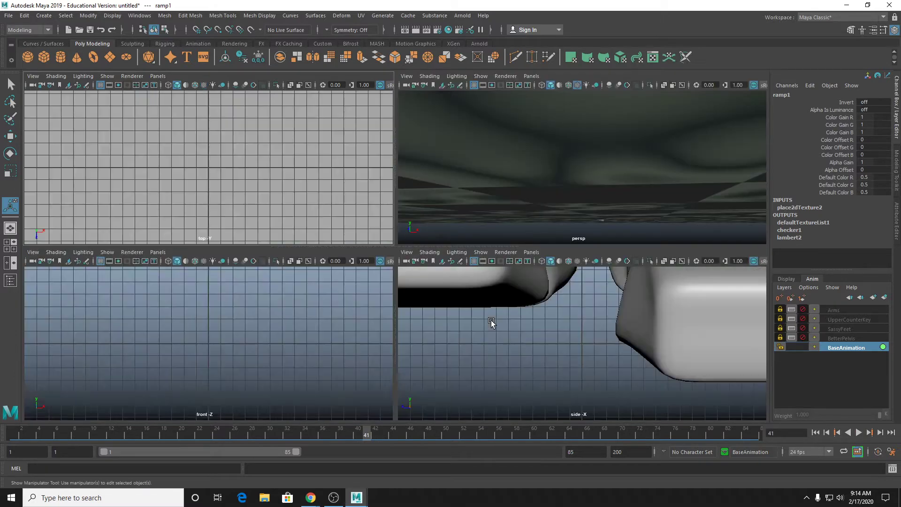
{"action": "key", "text": "f"}
{"action": "key", "text": "f"}
{"action": "key", "text": "space"}
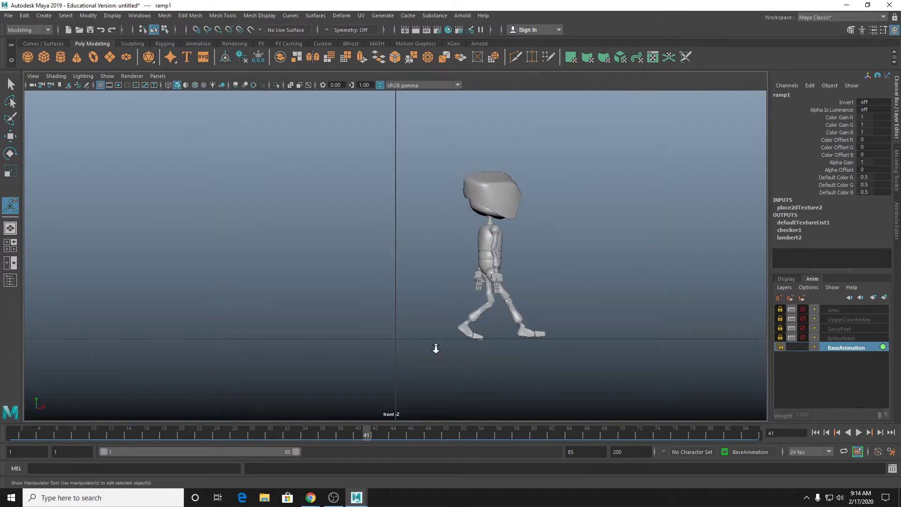
{"action": "middle_click_drag", "start_coordinate": [437, 346], "coordinate": [226, 281], "text": "alt"}
{"action": "scroll", "coordinate": [240, 284], "scroll_direction": "up", "scroll_amount": 3}
{"action": "middle_click_drag", "start_coordinate": [298, 310], "coordinate": [446, 339], "text": "alt"}
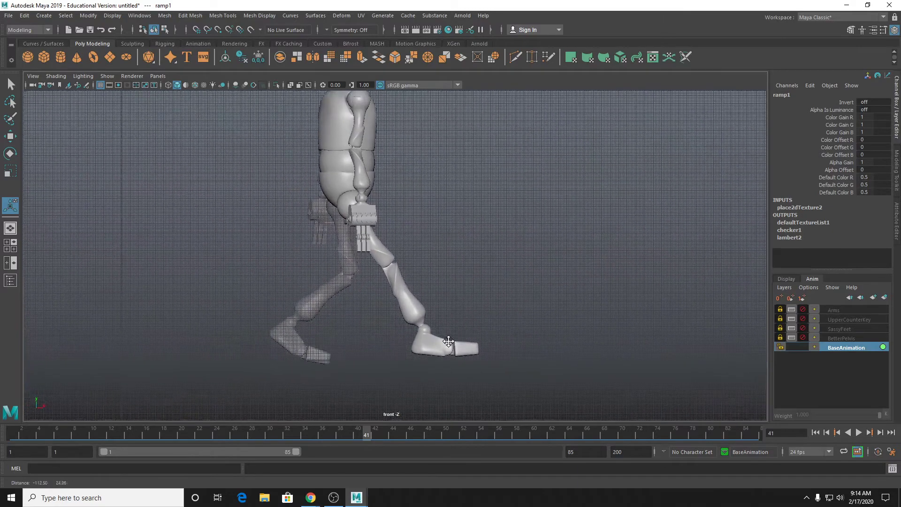
{"action": "scroll", "coordinate": [465, 364], "scroll_direction": "up", "scroll_amount": 1}
{"action": "middle_click_drag", "start_coordinate": [468, 368], "coordinate": [463, 313], "text": "alt"}
{"action": "scroll", "coordinate": [461, 316], "scroll_direction": "up", "scroll_amount": 2}
{"action": "key", "text": "space"}
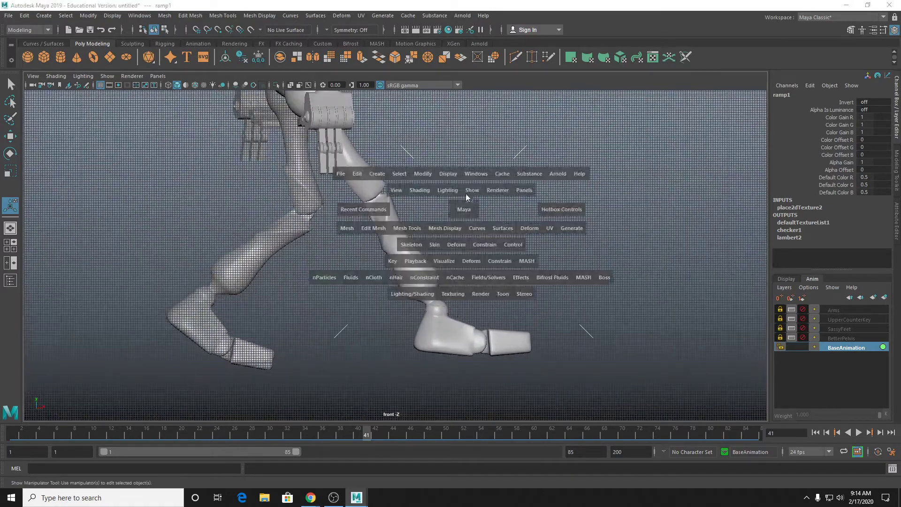
{"action": "left_click", "coordinate": [469, 189]}
{"action": "left_click", "coordinate": [479, 462]}
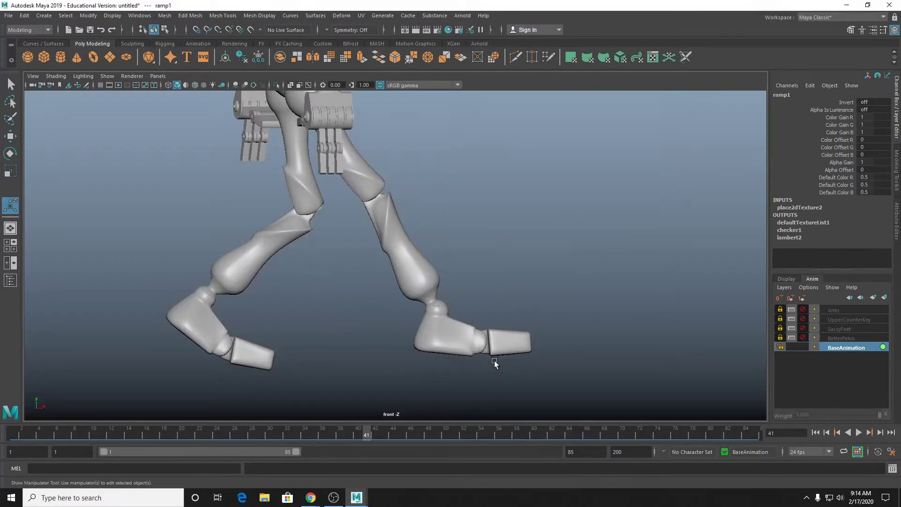
Select the ground plane in the perspective view and extrude it downward into a thick slab.
{"action": "left_click", "coordinate": [786, 279]}
{"action": "scroll", "coordinate": [519, 257], "scroll_direction": "down", "scroll_amount": 3}
{"action": "key", "text": "space"}
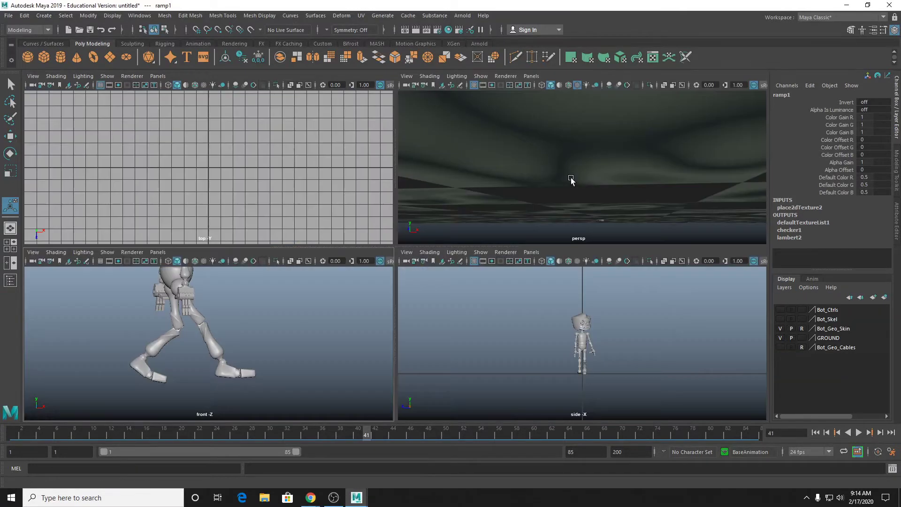
{"action": "left_click_drag", "start_coordinate": [569, 185], "coordinate": [533, 216], "text": "alt"}
{"action": "left_click", "coordinate": [533, 216]}
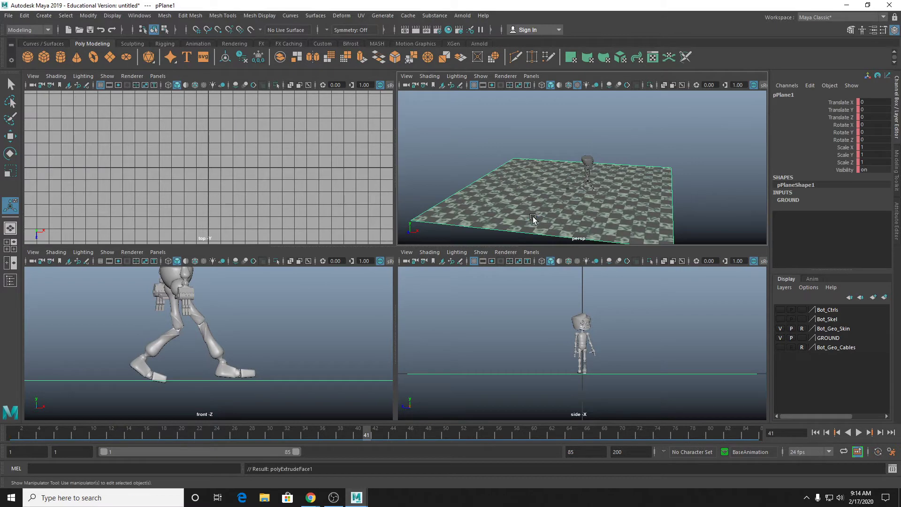
{"action": "key", "text": "ctrl+e"}
{"action": "key", "text": "w"}
{"action": "left_click_drag", "start_coordinate": [566, 149], "coordinate": [566, 166]}
{"action": "key", "text": "q"}
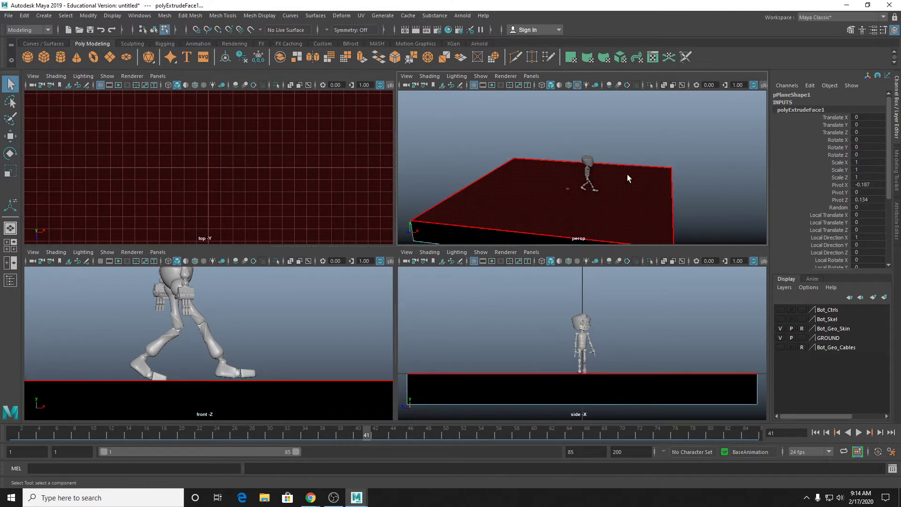
Return the ground slab to object mode and reverse its normals.
{"action": "right_click_drag", "start_coordinate": [628, 174], "coordinate": [664, 158]}
{"action": "left_click", "coordinate": [218, 16]}
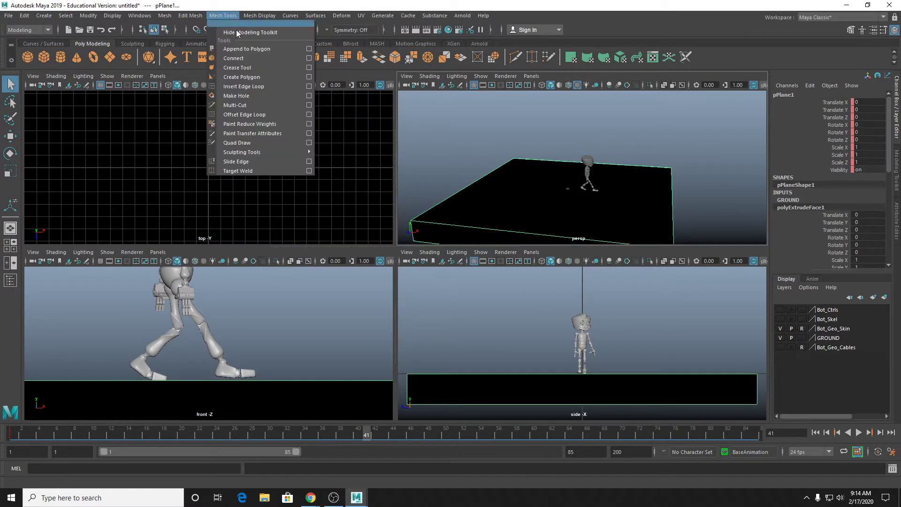
{"action": "mouse_move", "coordinate": [257, 16]}
{"action": "left_click", "coordinate": [261, 58]}
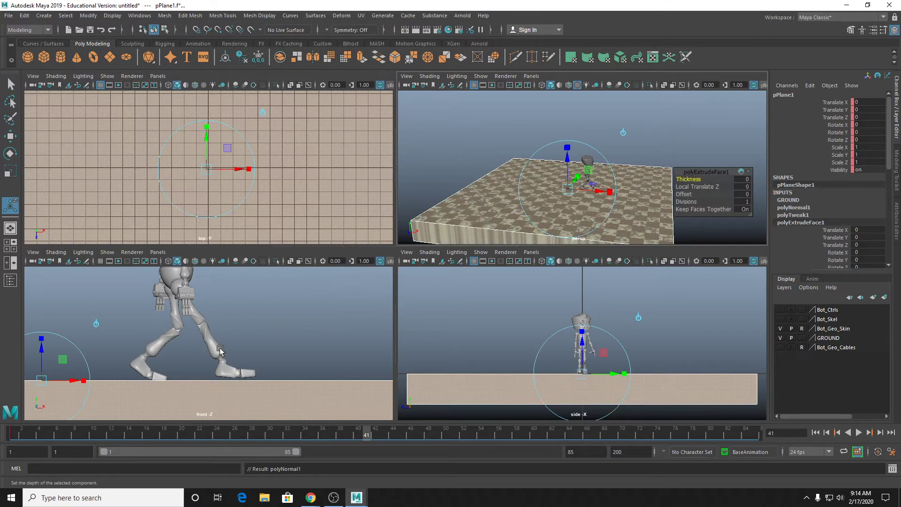
Play the walk in the maximized front view and scrub to frame 43, examining how the feet meet the ground.
{"action": "key", "text": "space"}
{"action": "left_click", "coordinate": [454, 273]}
{"action": "scroll", "coordinate": [454, 273], "scroll_direction": "up", "scroll_amount": 2}
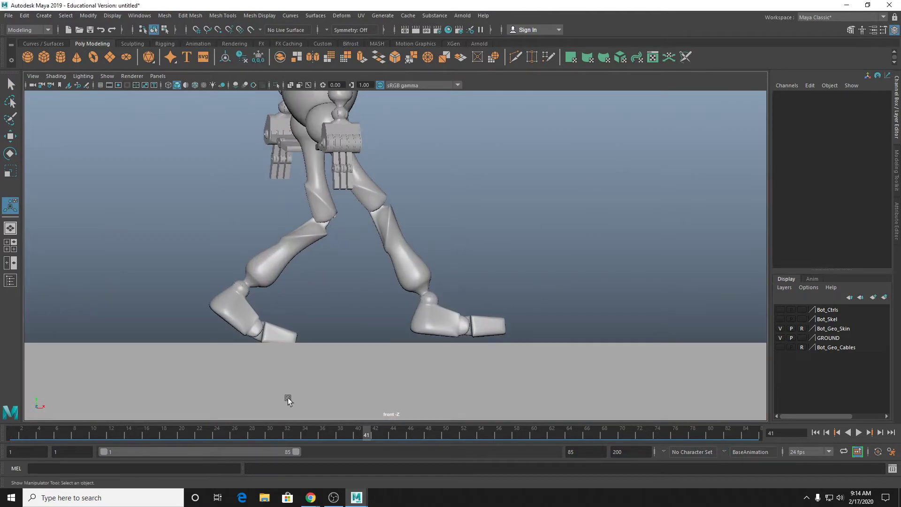
{"action": "key", "text": "alt+v"}
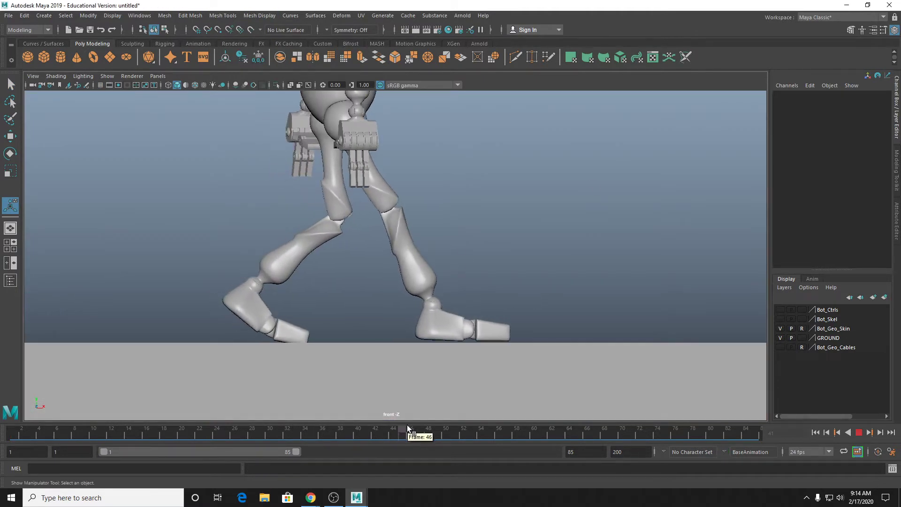
{"action": "key", "text": "alt+v"}
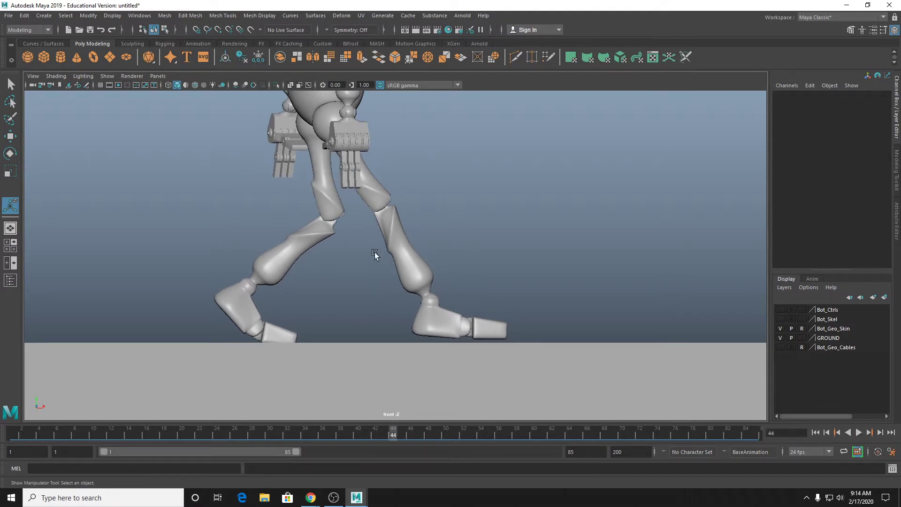
{"action": "mouse_move", "coordinate": [395, 435]}
{"action": "left_mouse_down"}
{"action": "mouse_move", "coordinate": [444, 433]}
{"action": "mouse_move", "coordinate": [364, 435]}
{"action": "mouse_move", "coordinate": [392, 435]}
{"action": "mouse_move", "coordinate": [384, 434]}
{"action": "left_mouse_up"}
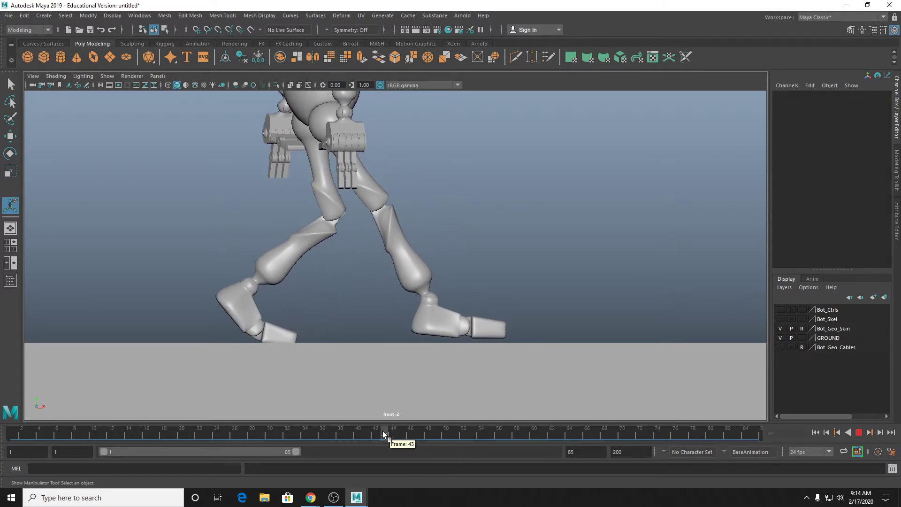
Bring the robot's hips and legs into view and make the Bot_Ctrls display layer visible.
{"action": "left_click", "coordinate": [814, 279]}
{"action": "middle_click_drag", "start_coordinate": [664, 230], "coordinate": [617, 272], "text": "alt"}
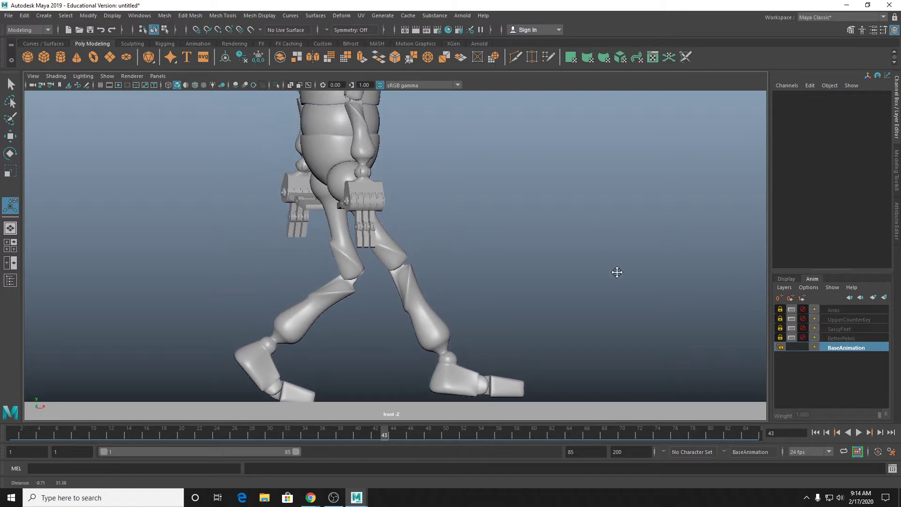
{"action": "left_click", "coordinate": [786, 287]}
{"action": "left_click", "coordinate": [840, 184]}
{"action": "left_click", "coordinate": [789, 281]}
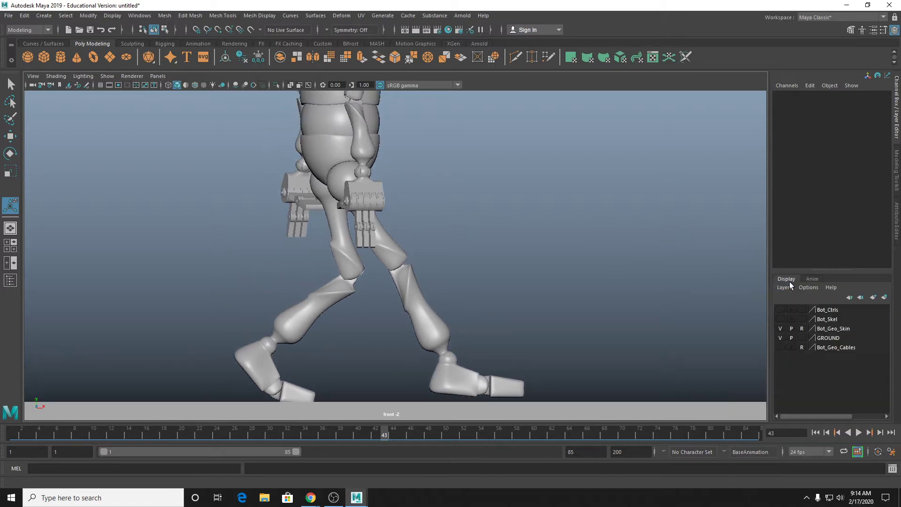
{"action": "left_click", "coordinate": [780, 309]}
Try moving Bot_Root_Ctrl forward to a Translate X of 184.637 at frame 43, and undo the move.
{"action": "left_click", "coordinate": [413, 138]}
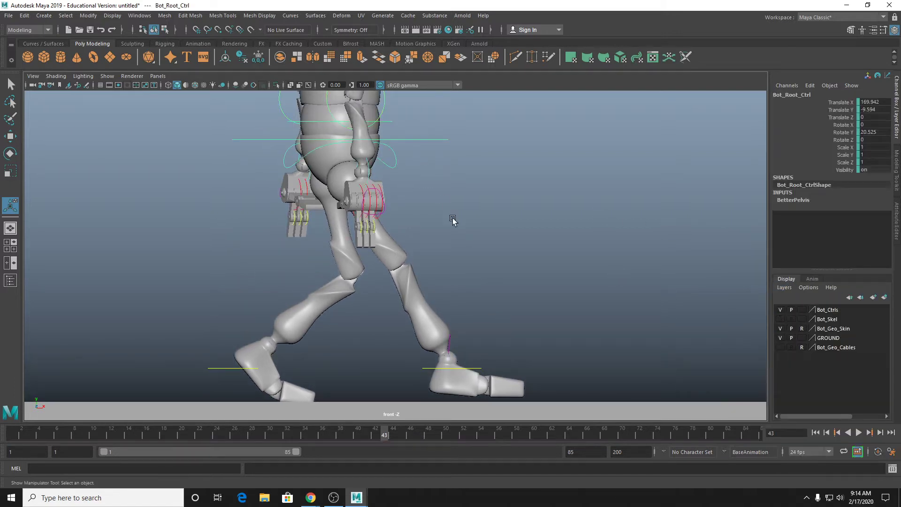
{"action": "key", "text": "w"}
{"action": "left_click_drag", "start_coordinate": [355, 126], "coordinate": [383, 138]}
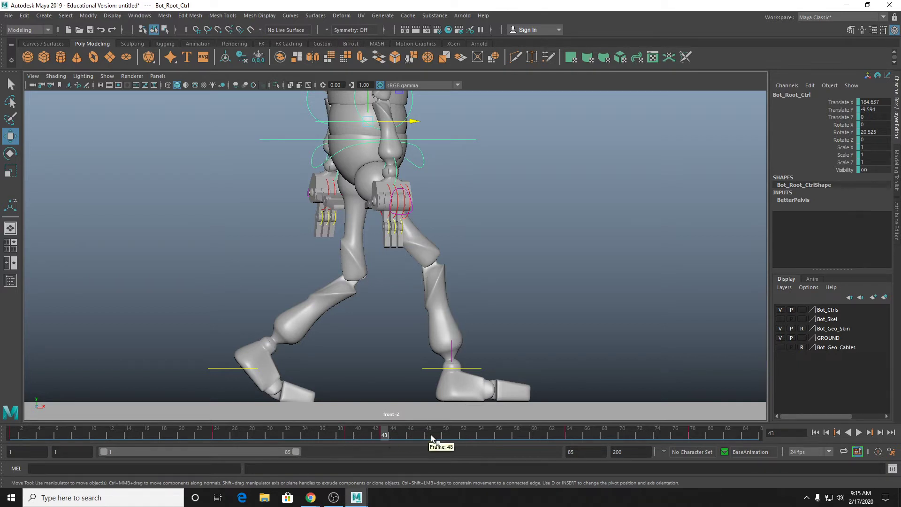
{"action": "key", "text": "ctrl+z"}
{"action": "key", "text": "ctrl+z"}
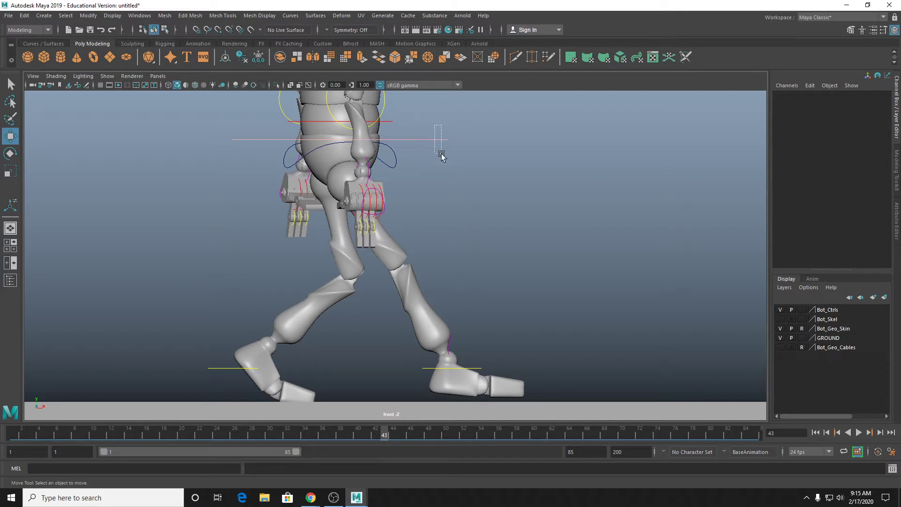
Select Bot_Root_Ctrl, scrub the walk to frame 58 and bring the whole robot into the maximized perspective view.
{"action": "left_click_drag", "start_coordinate": [441, 155], "coordinate": [441, 155]}
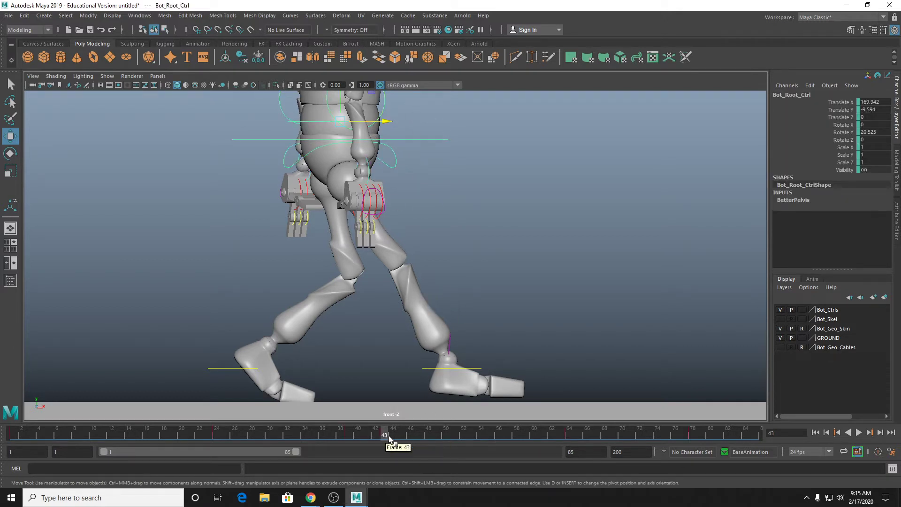
{"action": "left_click_drag", "start_coordinate": [389, 439], "coordinate": [516, 434]}
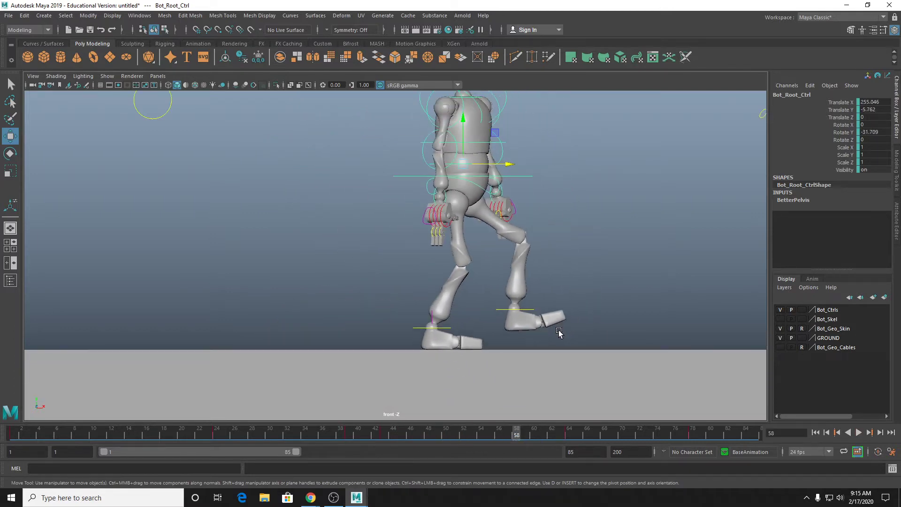
{"action": "key", "text": "space"}
{"action": "left_click_drag", "start_coordinate": [604, 210], "coordinate": [580, 208], "text": "alt"}
{"action": "scroll", "coordinate": [578, 207], "scroll_direction": "up", "scroll_amount": 5}
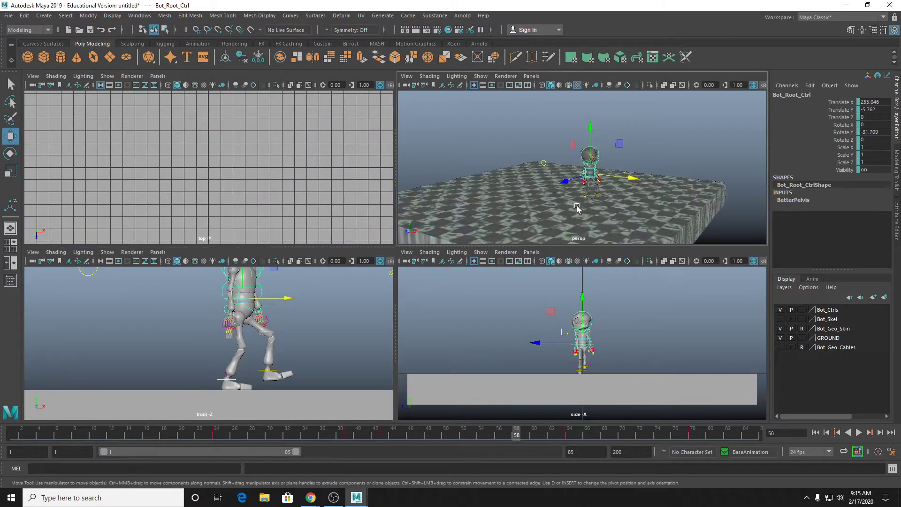
{"action": "middle_click_drag", "start_coordinate": [577, 207], "coordinate": [556, 202], "text": "alt"}
{"action": "right_click_drag", "start_coordinate": [556, 202], "coordinate": [604, 163], "text": "alt"}
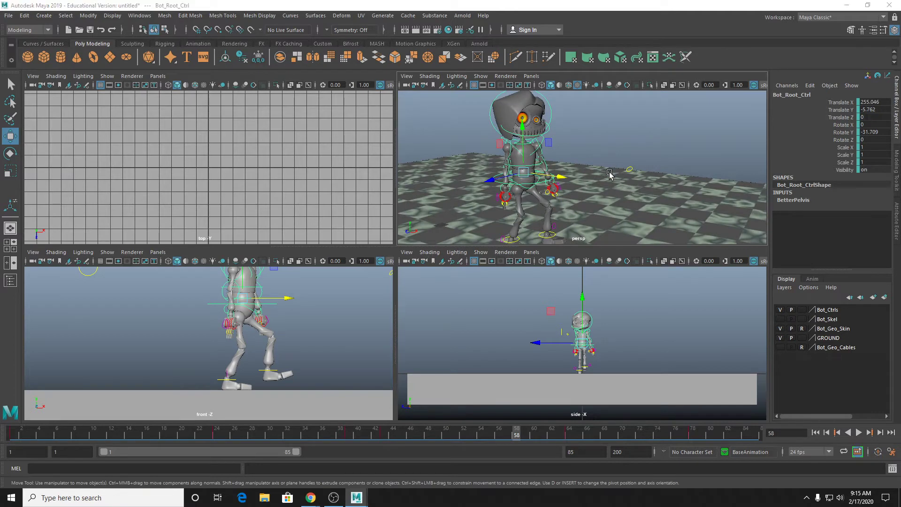
{"action": "key", "text": "space"}
{"action": "middle_click_drag", "start_coordinate": [418, 353], "coordinate": [464, 311], "text": "alt"}
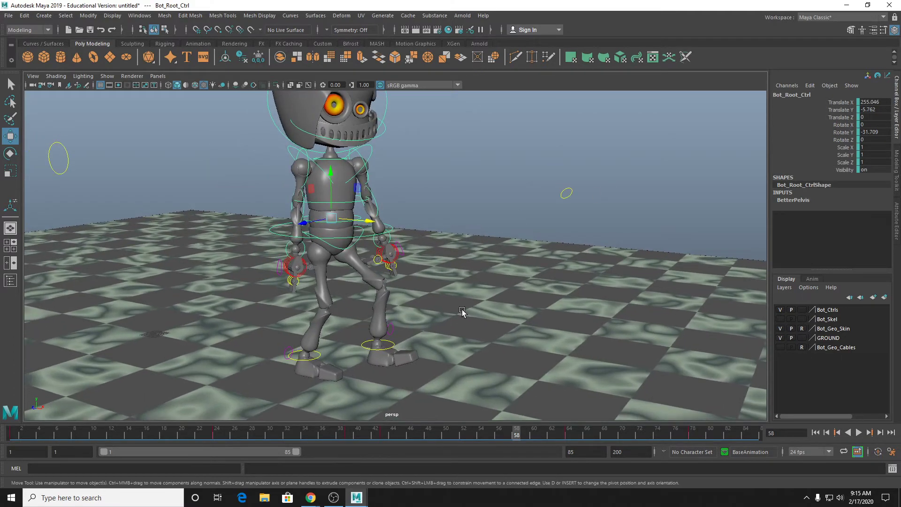
{"action": "right_click_drag", "start_coordinate": [462, 312], "coordinate": [459, 308], "text": "alt"}
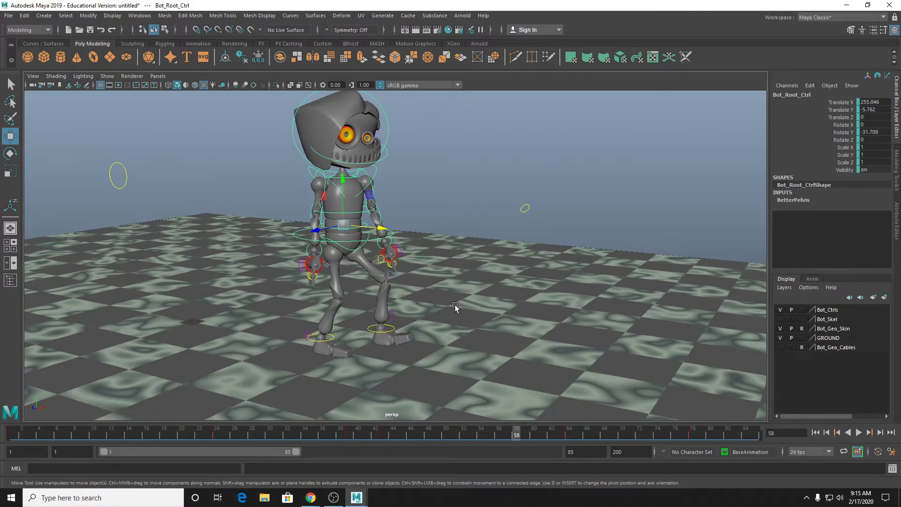
Unmute the BetterPelvis animation layer and hide the Bot_Ctrls display layer.
{"action": "left_click", "coordinate": [813, 280]}
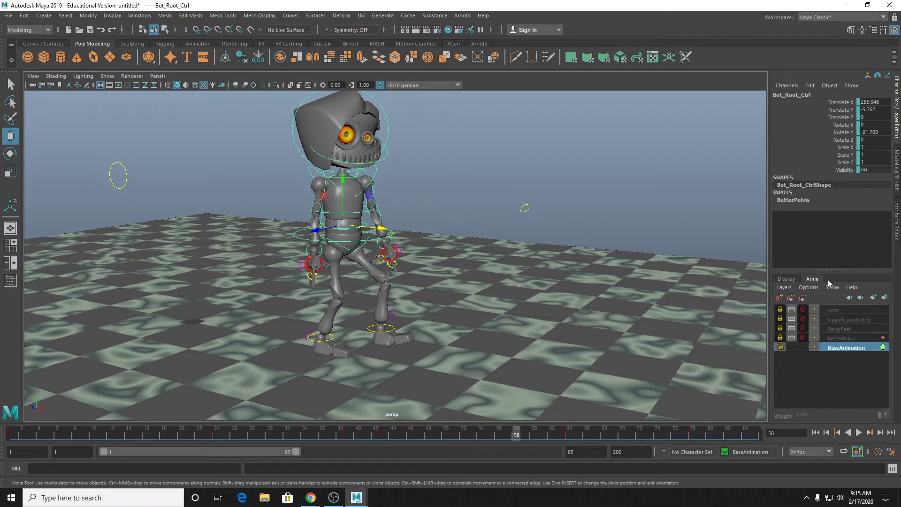
{"action": "left_click", "coordinate": [802, 338]}
{"action": "left_click_drag", "start_coordinate": [597, 275], "coordinate": [515, 270], "text": "alt"}
{"action": "left_click", "coordinate": [795, 279]}
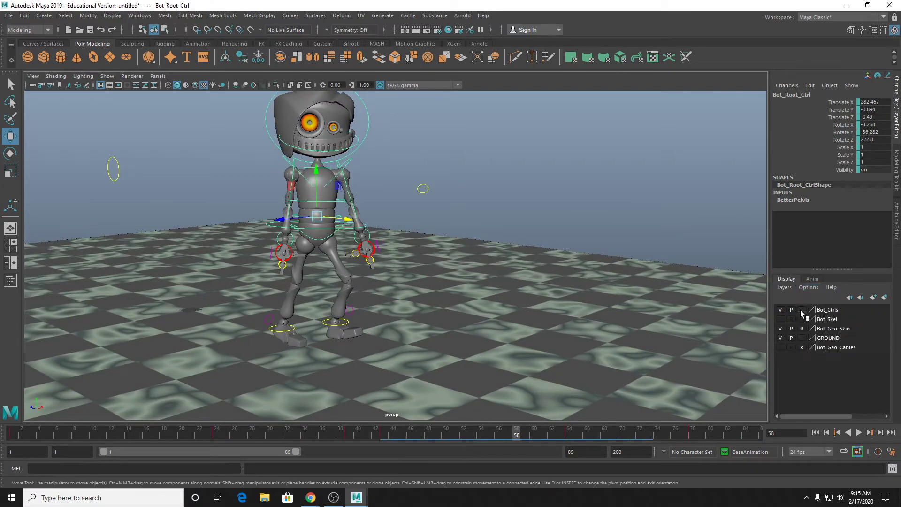
{"action": "left_click", "coordinate": [781, 310]}
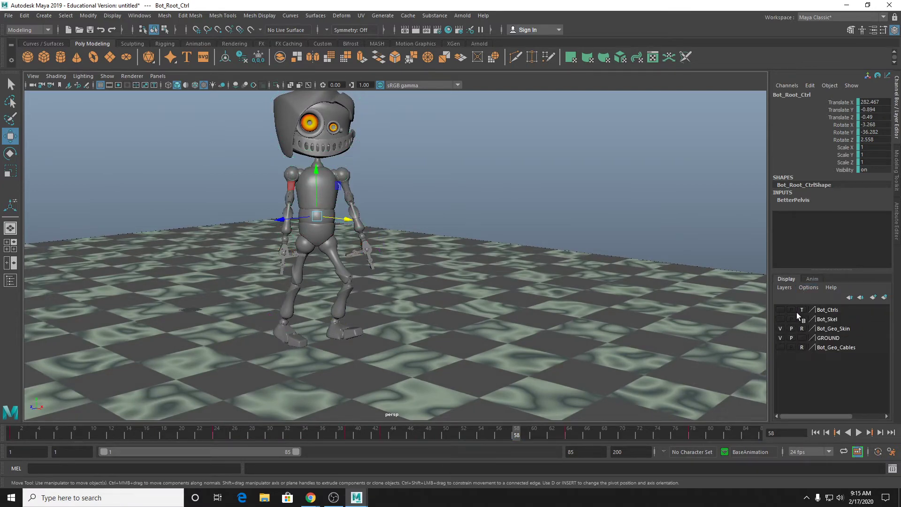
Unmute the SassyFeet, UpperCounterKey and Arms animation layers.
{"action": "left_click", "coordinate": [810, 280]}
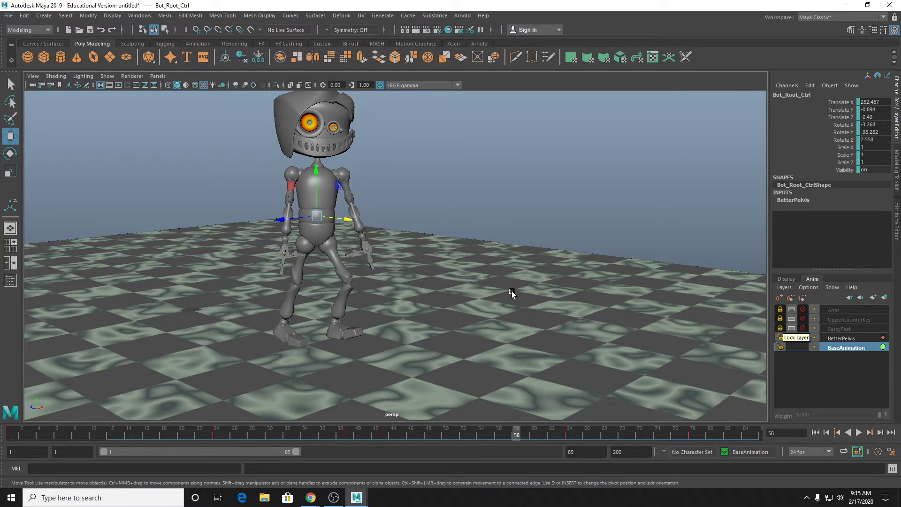
{"action": "left_click_drag", "start_coordinate": [512, 291], "coordinate": [501, 291], "text": "alt"}
{"action": "middle_click_drag", "start_coordinate": [430, 281], "coordinate": [456, 308], "text": "alt"}
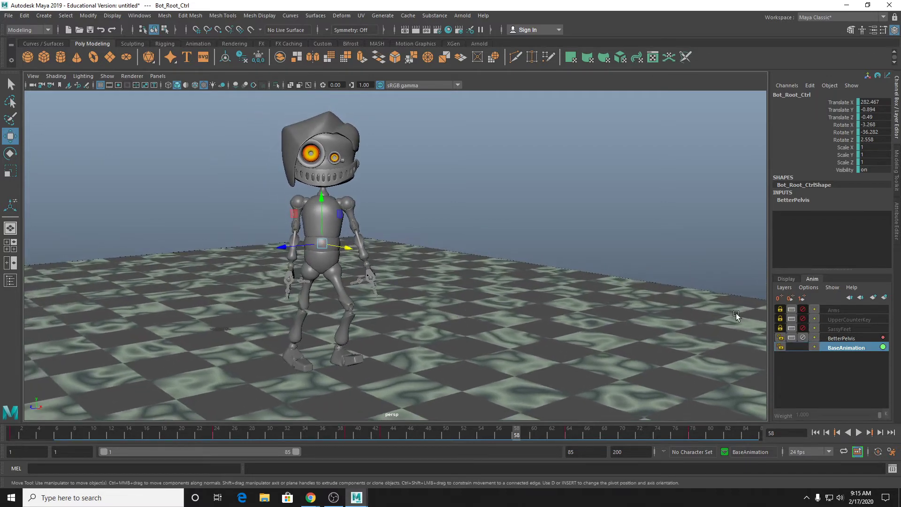
{"action": "left_click", "coordinate": [803, 328]}
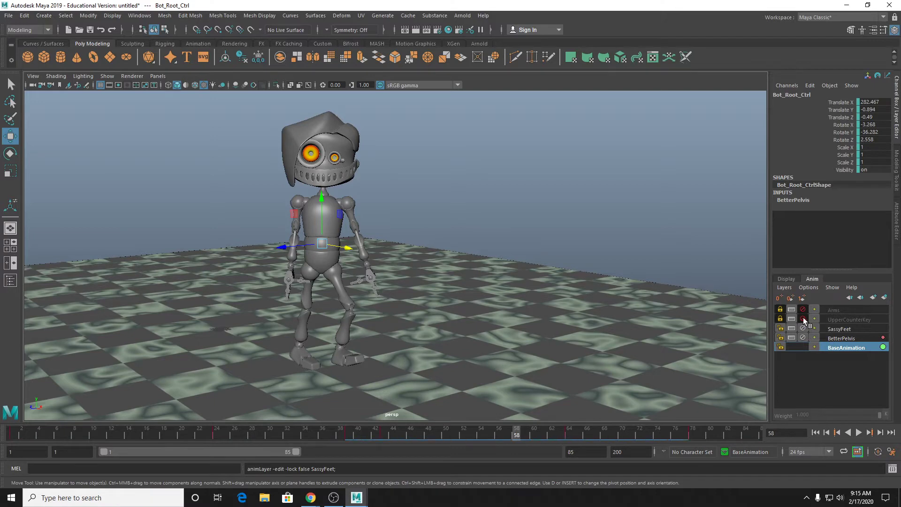
{"action": "left_click", "coordinate": [803, 318]}
{"action": "left_click", "coordinate": [803, 309]}
{"action": "left_click_drag", "start_coordinate": [604, 310], "coordinate": [534, 311], "text": "alt"}
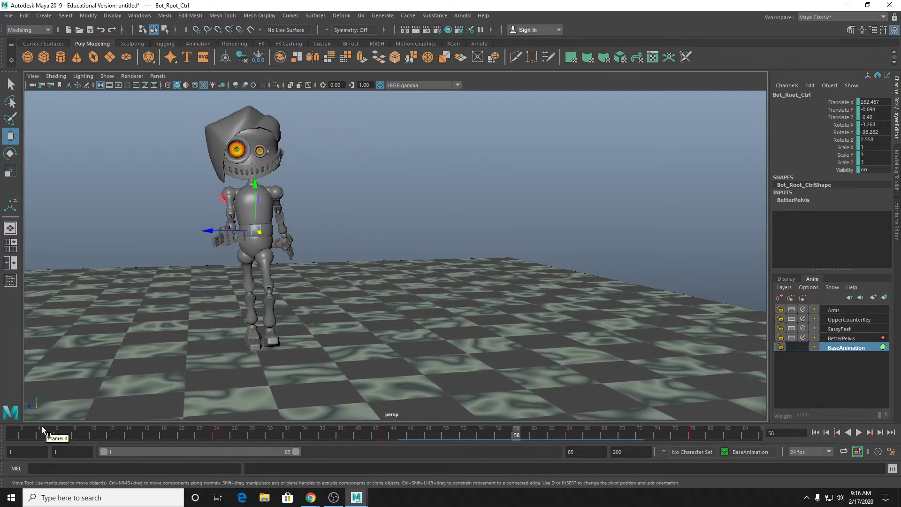
Play the fully layered walk from frame 1, examine it from the front and side, and stop playback at frame 62.
{"action": "mouse_move", "coordinate": [15, 434]}
{"action": "left_mouse_down"}
{"action": "mouse_move", "coordinate": [31, 438]}
{"action": "mouse_move", "coordinate": [13, 437]}
{"action": "left_mouse_up"}
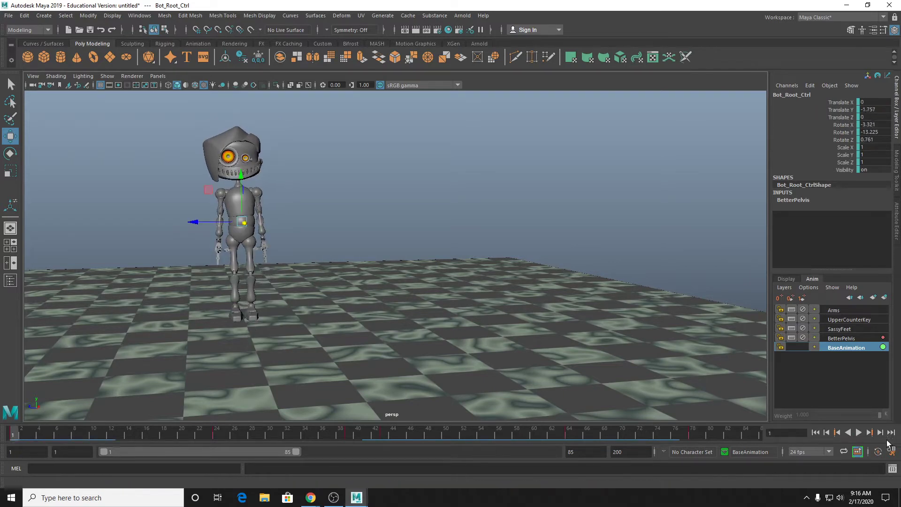
{"action": "left_click", "coordinate": [858, 433]}
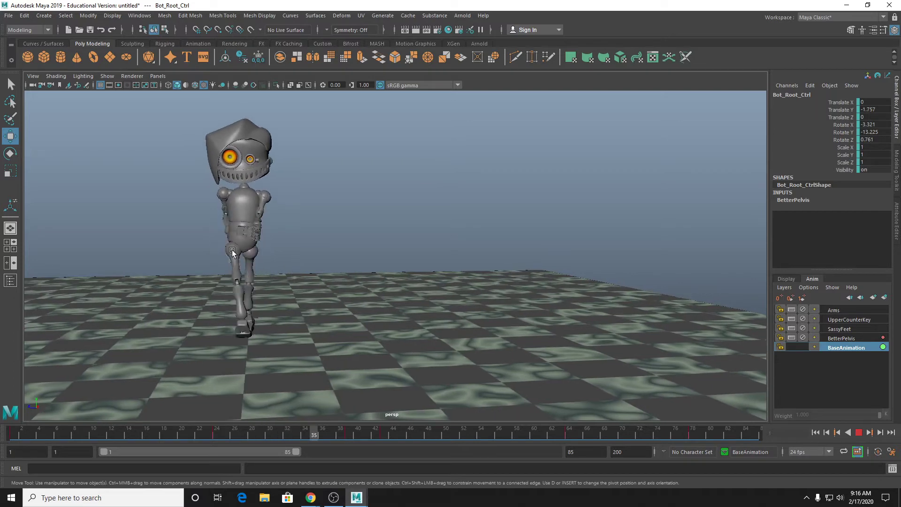
{"action": "left_click_drag", "start_coordinate": [263, 288], "coordinate": [381, 301], "text": "alt"}
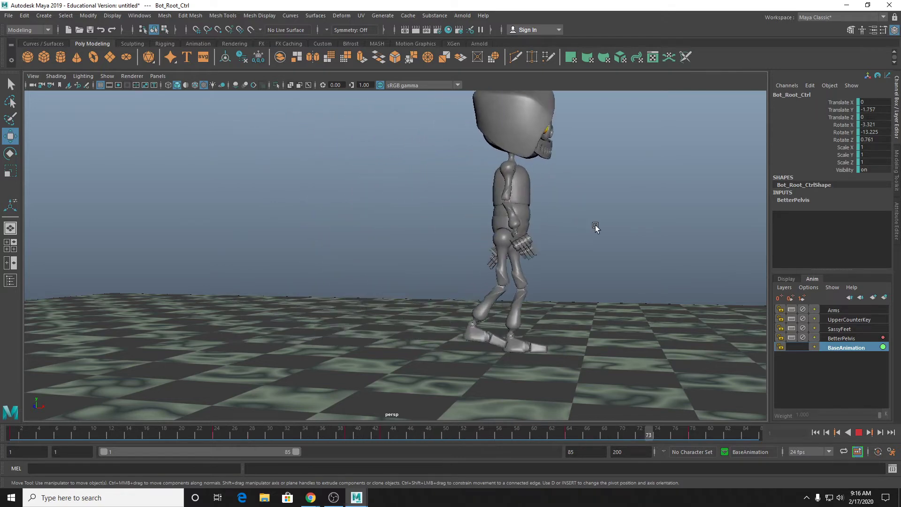
{"action": "left_click_drag", "start_coordinate": [463, 222], "coordinate": [469, 218], "text": "alt"}
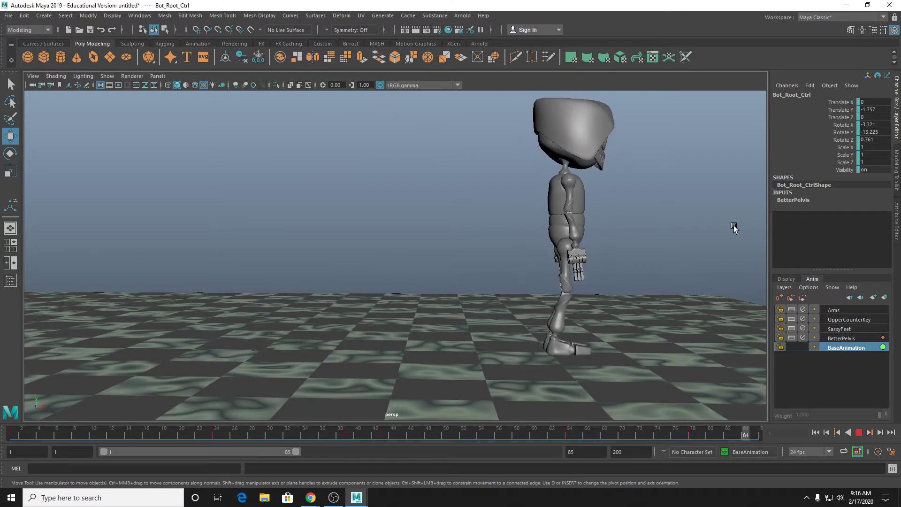
{"action": "left_click_drag", "start_coordinate": [532, 179], "coordinate": [435, 183], "text": "alt"}
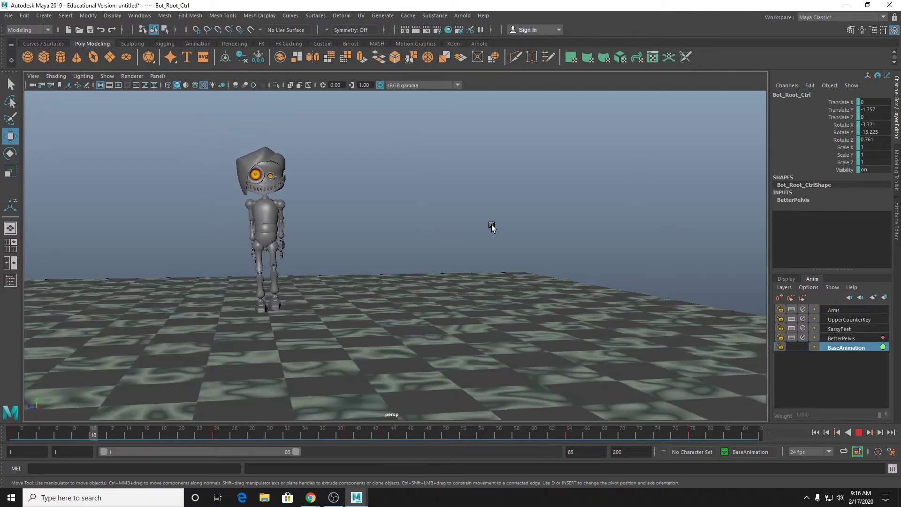
{"action": "left_click_drag", "start_coordinate": [491, 224], "coordinate": [462, 241], "text": "alt"}
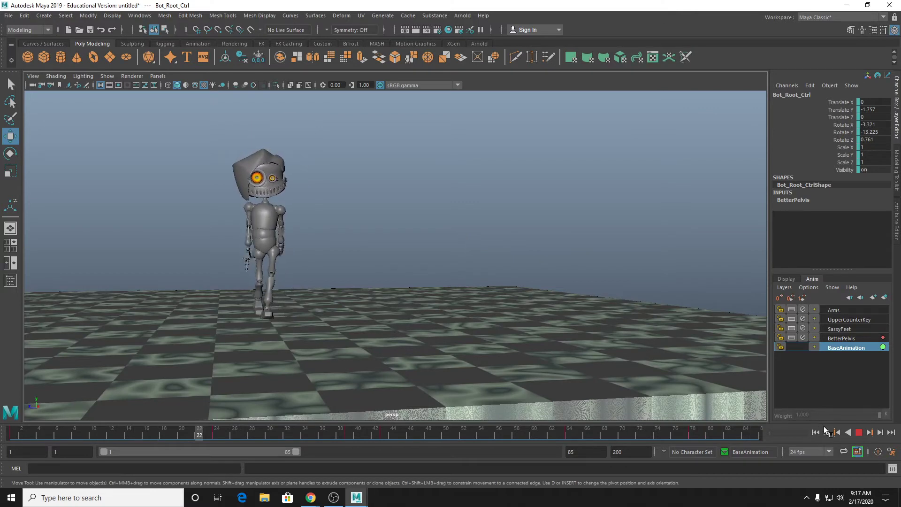
{"action": "left_click", "coordinate": [863, 432]}
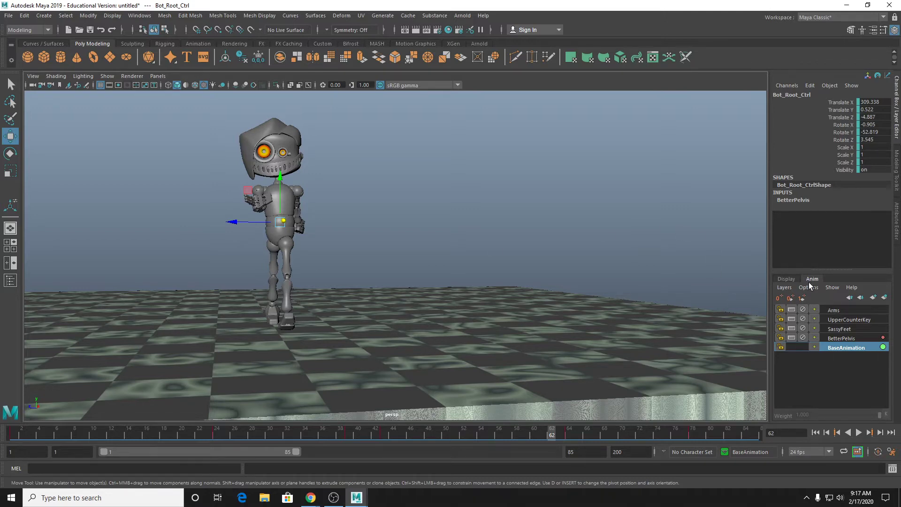
Mute the Arms, UpperCounterKey, SassyFeet and BetterPelvis animation layers, leaving only BaseAnimation active at frame 62.
{"action": "scroll", "coordinate": [452, 264], "scroll_direction": "up", "scroll_amount": 2}
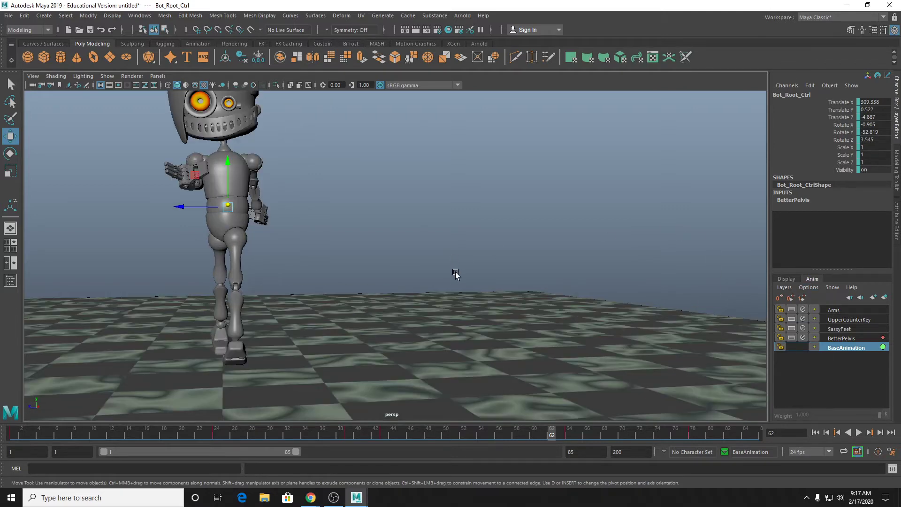
{"action": "middle_click_drag", "start_coordinate": [455, 274], "coordinate": [510, 276], "text": "alt"}
{"action": "scroll", "coordinate": [511, 276], "scroll_direction": "down", "scroll_amount": 1}
{"action": "left_click_drag", "start_coordinate": [510, 276], "coordinate": [504, 282], "text": "alt"}
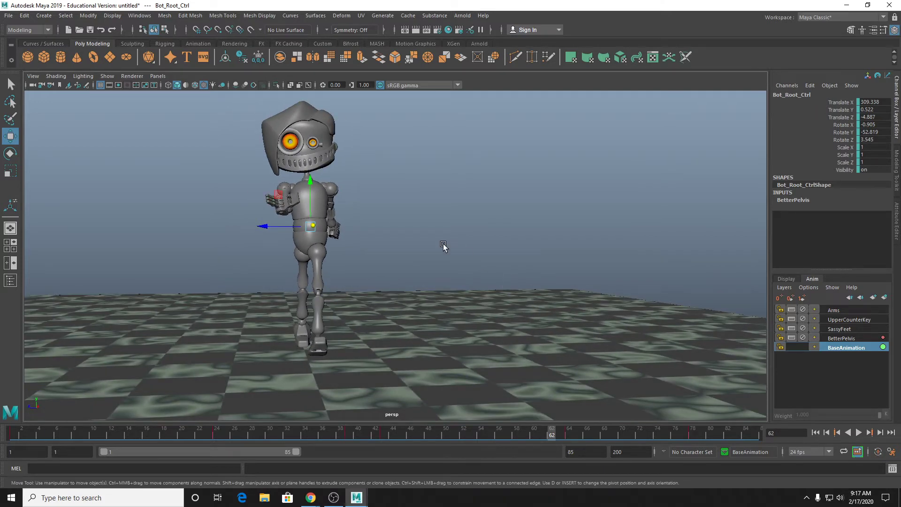
{"action": "left_click", "coordinate": [803, 311]}
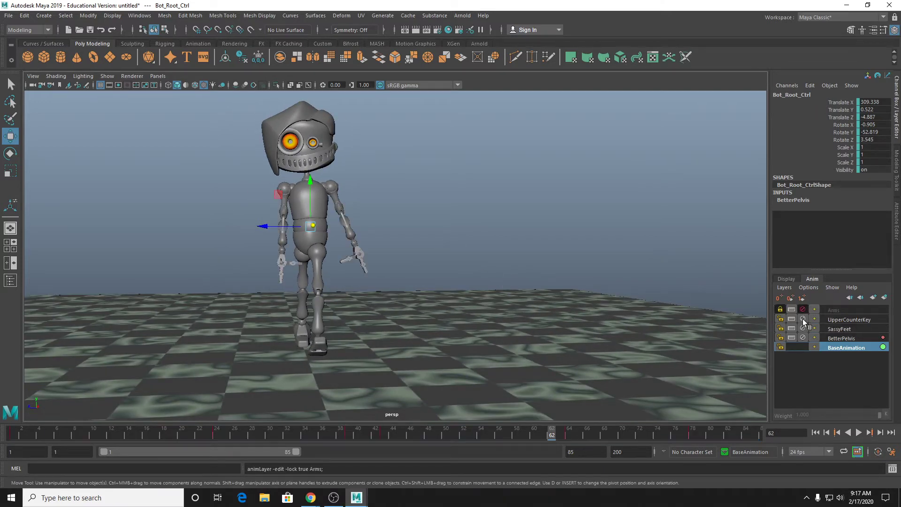
{"action": "left_click", "coordinate": [803, 320]}
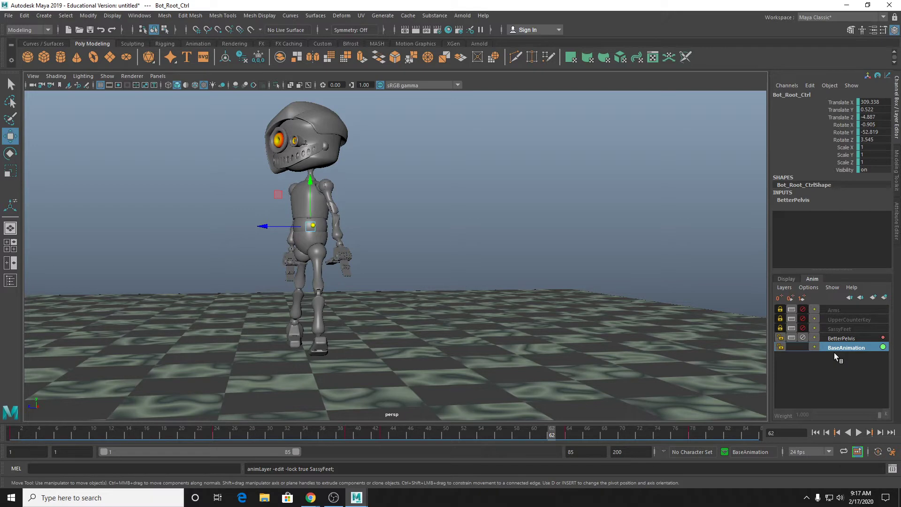
{"action": "middle_click_drag", "start_coordinate": [531, 291], "coordinate": [575, 281], "text": "alt"}
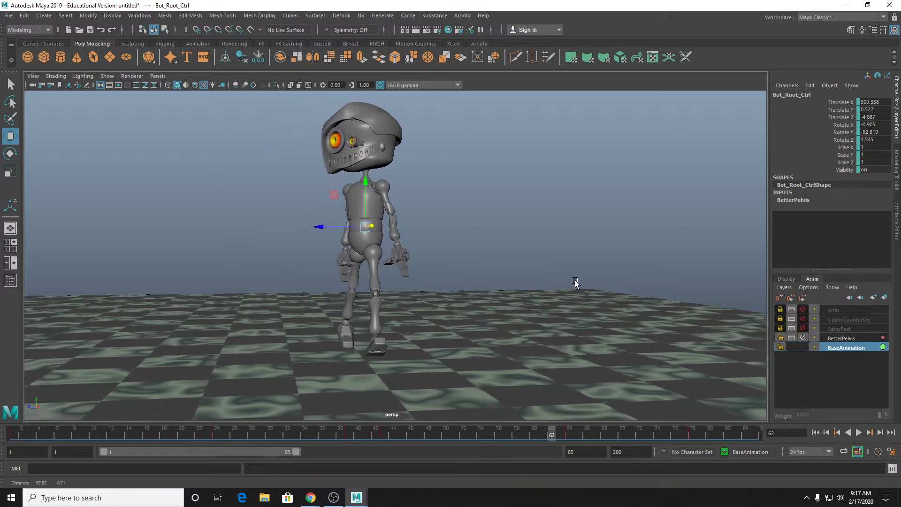
{"action": "left_click_drag", "start_coordinate": [576, 280], "coordinate": [669, 306], "text": "alt"}
{"action": "left_click", "coordinate": [803, 338]}
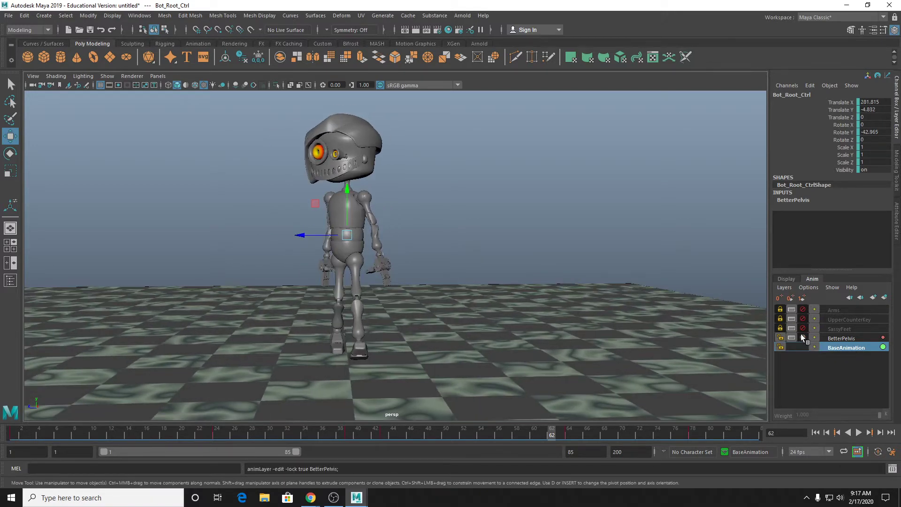
Play the base animation alone from frame 1 and examine the walk from the front and side.
{"action": "scroll", "coordinate": [454, 283], "scroll_direction": "down", "scroll_amount": 4}
{"action": "middle_click_drag", "start_coordinate": [453, 283], "coordinate": [470, 289], "text": "alt"}
{"action": "scroll", "coordinate": [469, 289], "scroll_direction": "up", "scroll_amount": 2}
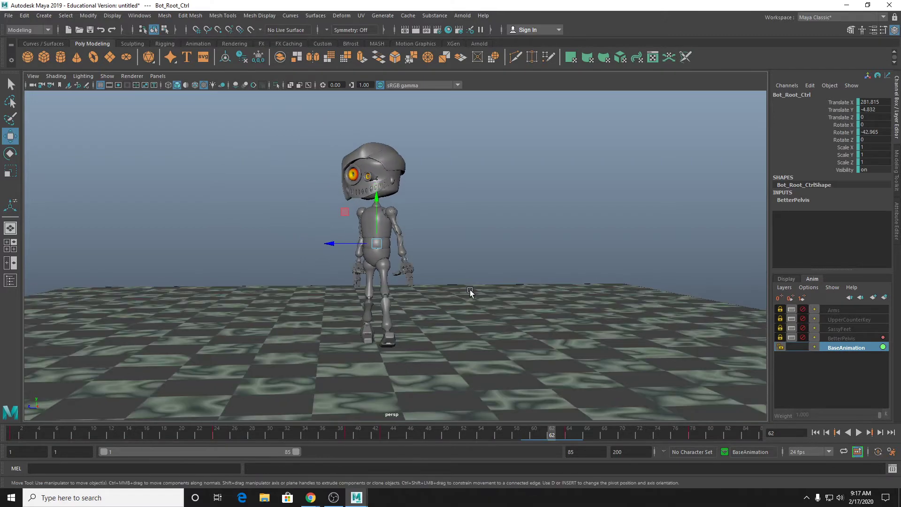
{"action": "left_click_drag", "start_coordinate": [469, 289], "coordinate": [468, 298], "text": "alt"}
{"action": "left_click_drag", "start_coordinate": [92, 435], "coordinate": [12, 437]}
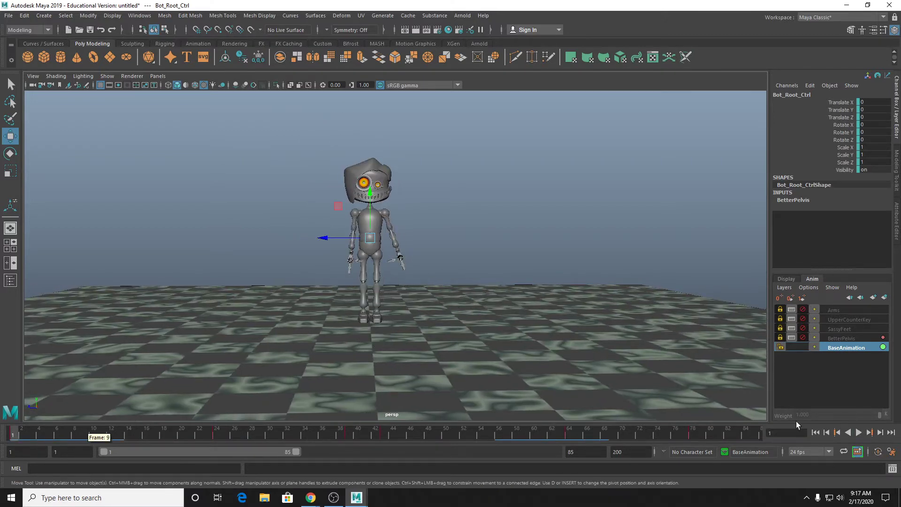
{"action": "left_click", "coordinate": [859, 434]}
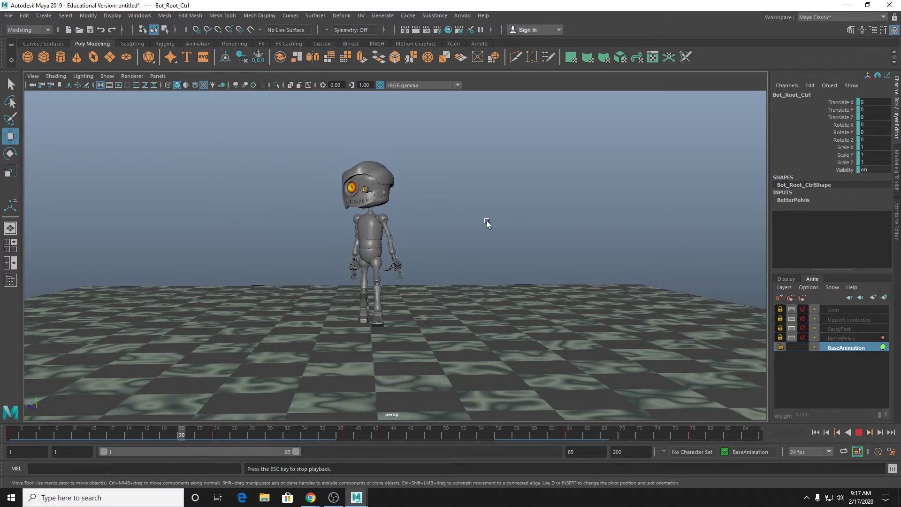
{"action": "scroll", "coordinate": [452, 250], "scroll_direction": "up", "scroll_amount": 4}
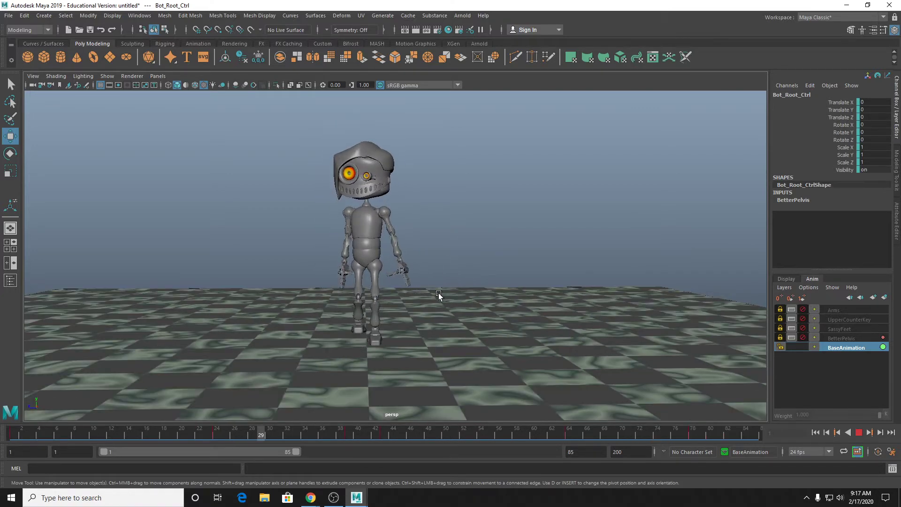
{"action": "left_click_drag", "start_coordinate": [439, 295], "coordinate": [668, 318], "text": "alt"}
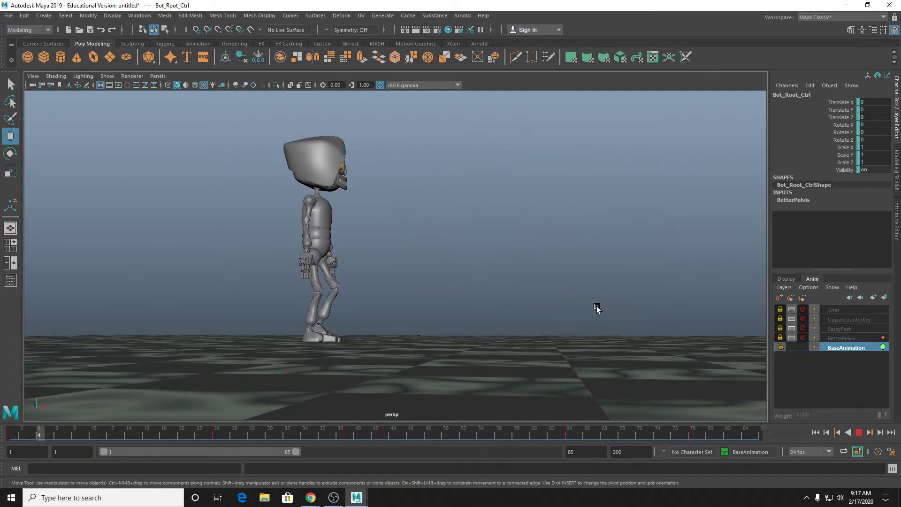
{"action": "left_click_drag", "start_coordinate": [529, 253], "coordinate": [545, 261], "text": "alt"}
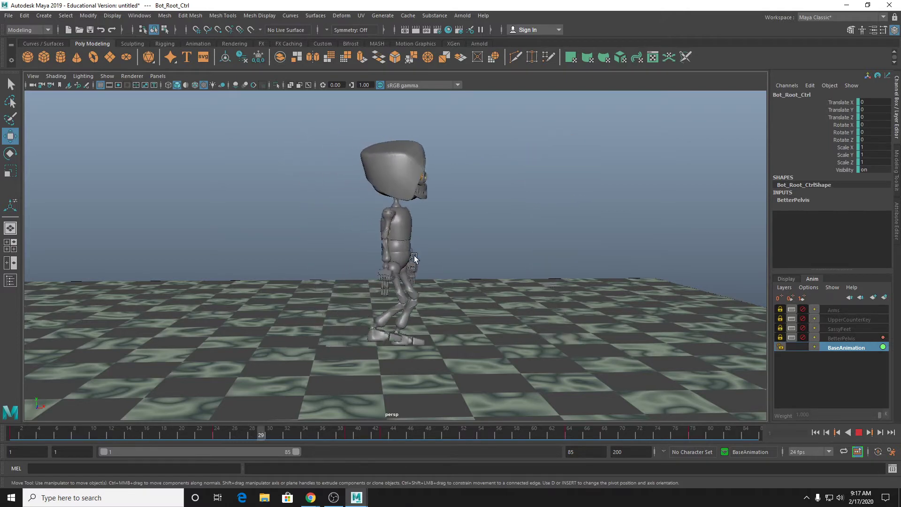
{"action": "left_click_drag", "start_coordinate": [586, 255], "coordinate": [486, 247], "text": "alt"}
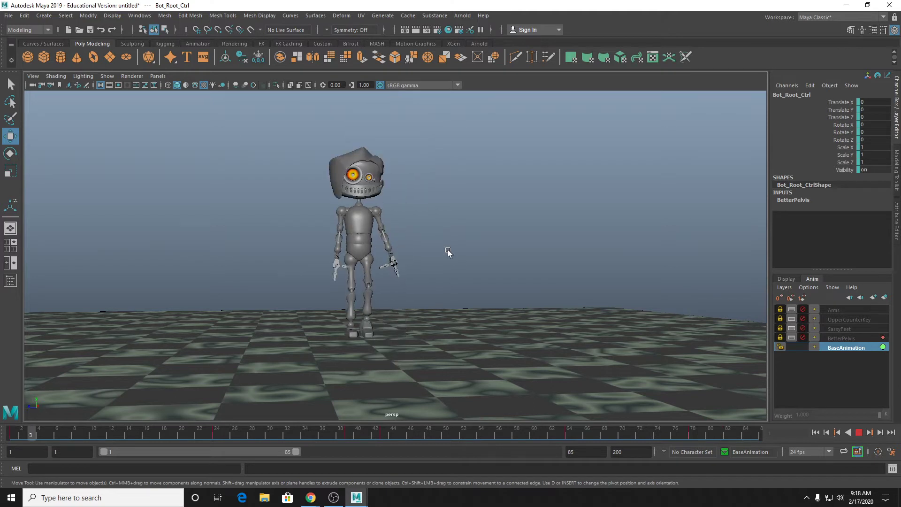
Unmute the BetterPelvis, SassyFeet, UpperCounterKey and Arms animation layers one at a time during playback, examining the walk from the front and side.
{"action": "left_click", "coordinate": [804, 338]}
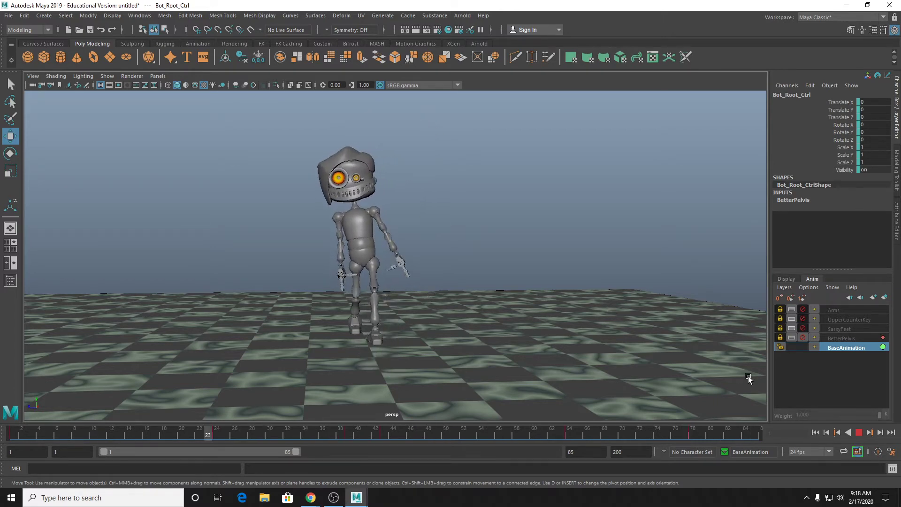
{"action": "left_click", "coordinate": [802, 326]}
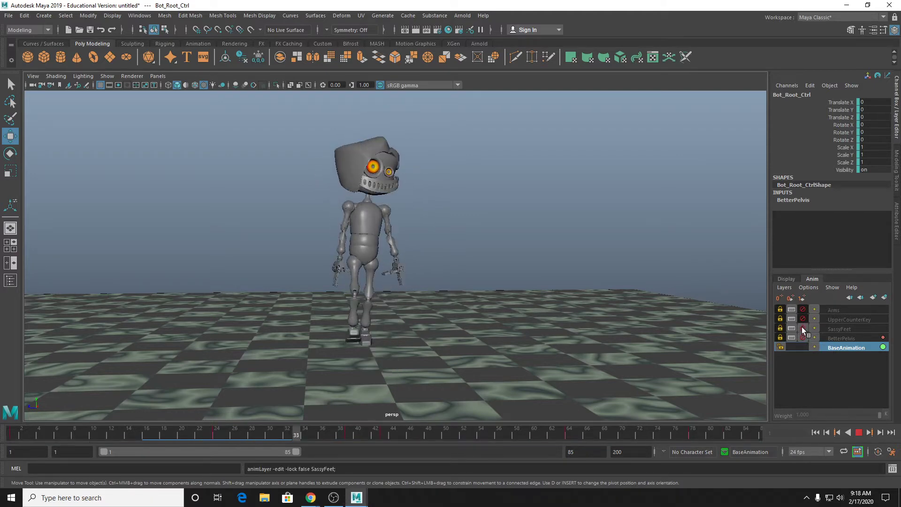
{"action": "left_click_drag", "start_coordinate": [554, 342], "coordinate": [504, 316], "text": "alt"}
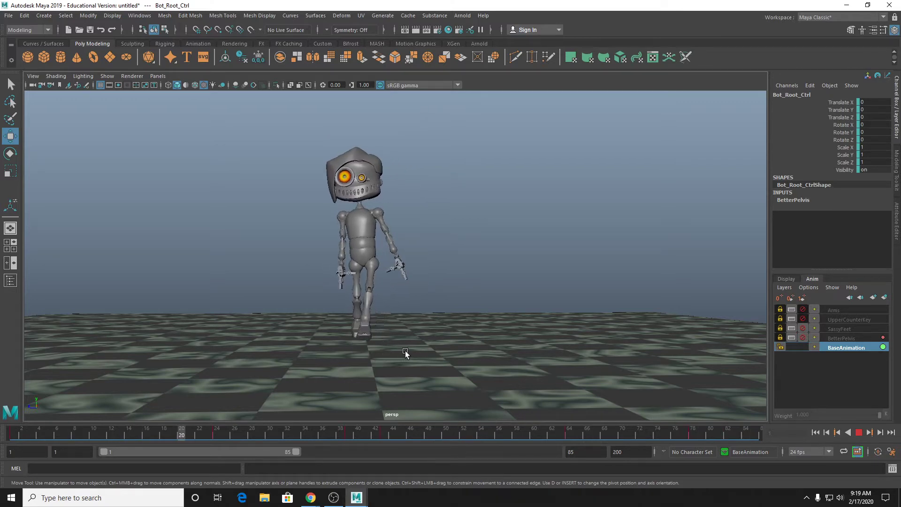
{"action": "scroll", "coordinate": [401, 353], "scroll_direction": "up", "scroll_amount": 4}
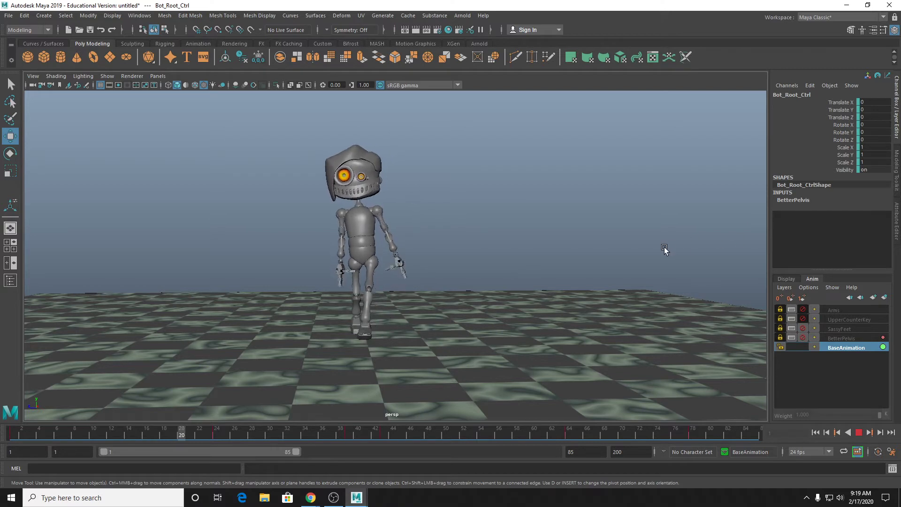
{"action": "left_click", "coordinate": [802, 318]}
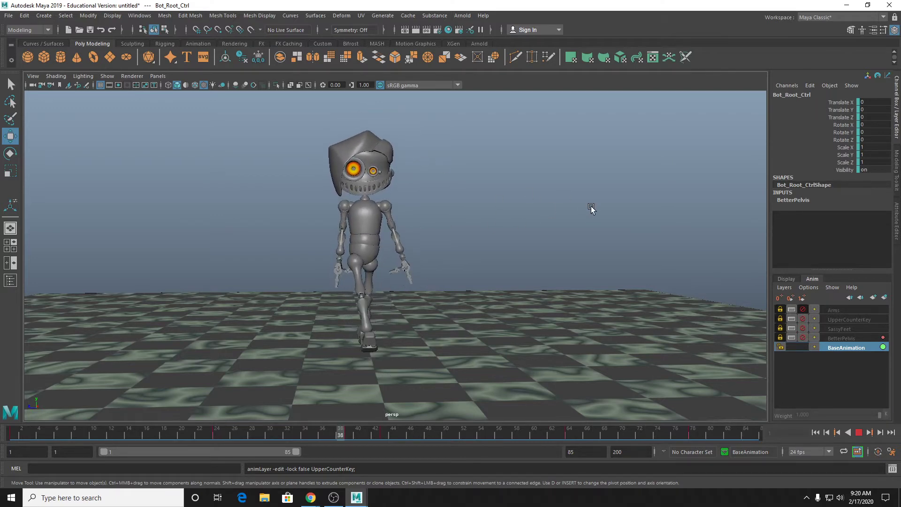
{"action": "left_click", "coordinate": [802, 308]}
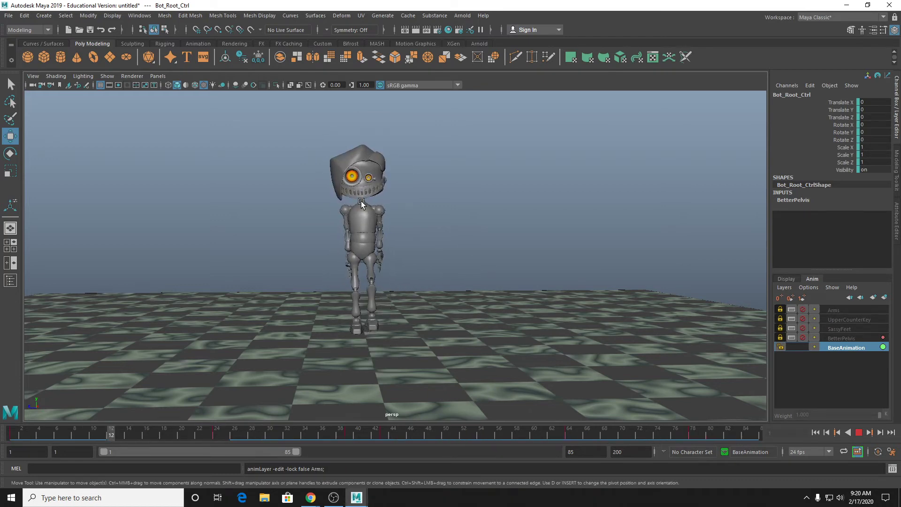
{"action": "left_click_drag", "start_coordinate": [404, 238], "coordinate": [529, 241], "text": "alt"}
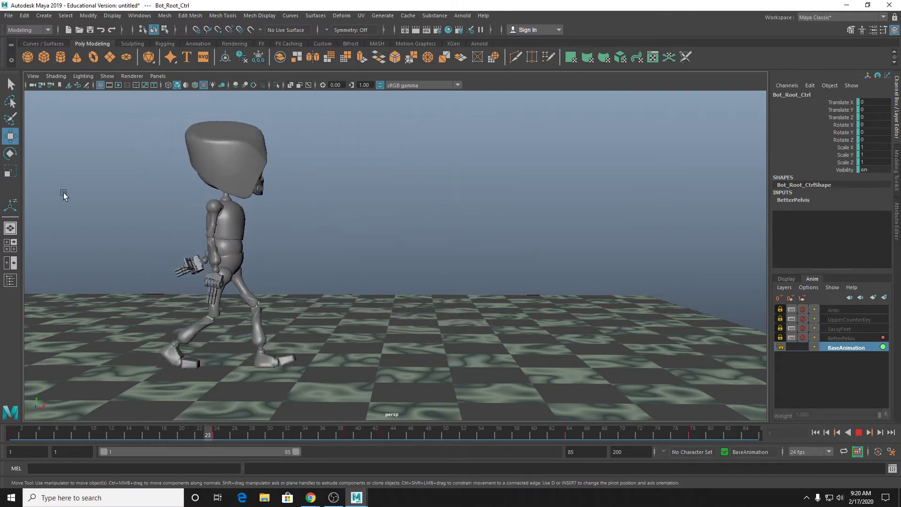
Show the display layers instead of the animation layers and replay the walk in a close side view of the legs and feet.
{"action": "left_click", "coordinate": [859, 433]}
{"action": "left_click", "coordinate": [785, 279]}
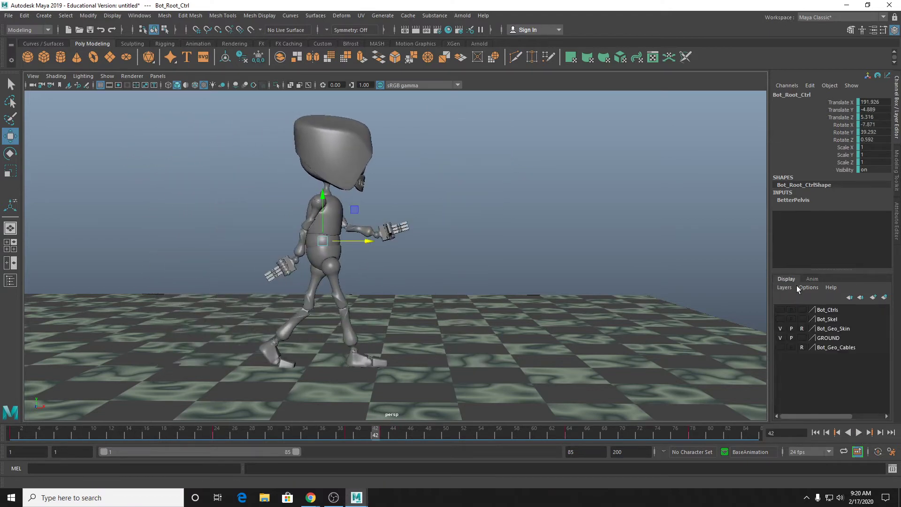
{"action": "left_click", "coordinate": [859, 434]}
{"action": "scroll", "coordinate": [463, 348], "scroll_direction": "up", "scroll_amount": 5}
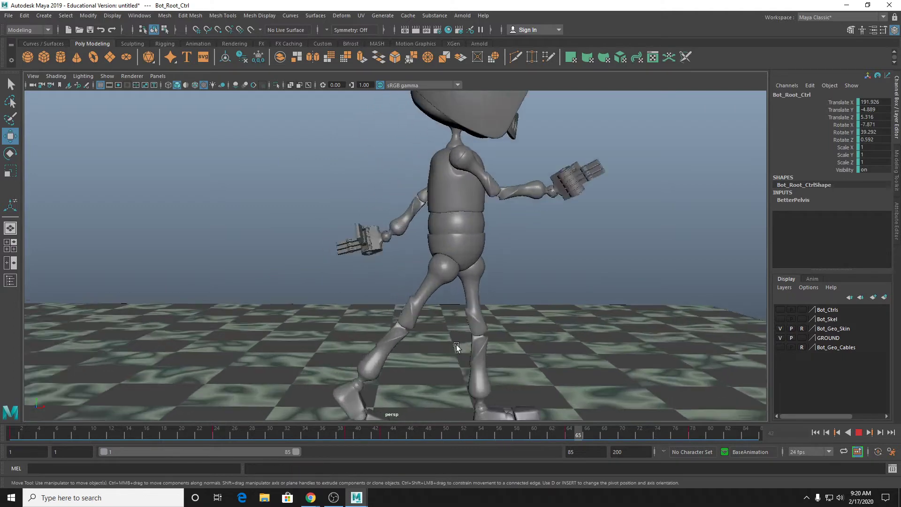
{"action": "middle_click_drag", "start_coordinate": [457, 345], "coordinate": [441, 270], "text": "alt"}
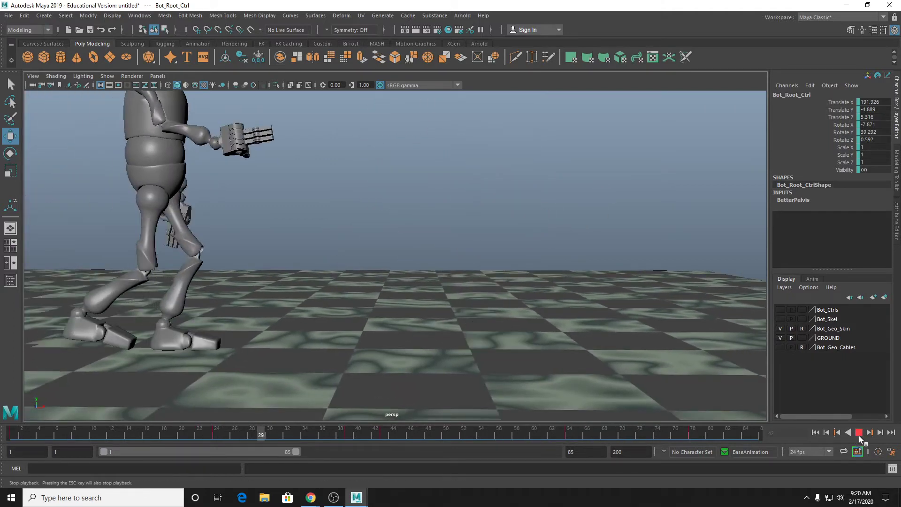
Stop playback and scrub from frame 39 to 49 at ground level to examine the heel contact and foot roll.
{"action": "left_click", "coordinate": [859, 434]}
{"action": "left_click_drag", "start_coordinate": [296, 431], "coordinate": [350, 431]}
{"action": "scroll", "coordinate": [385, 319], "scroll_direction": "up", "scroll_amount": 3}
{"action": "left_click_drag", "start_coordinate": [386, 319], "coordinate": [390, 313], "text": "alt"}
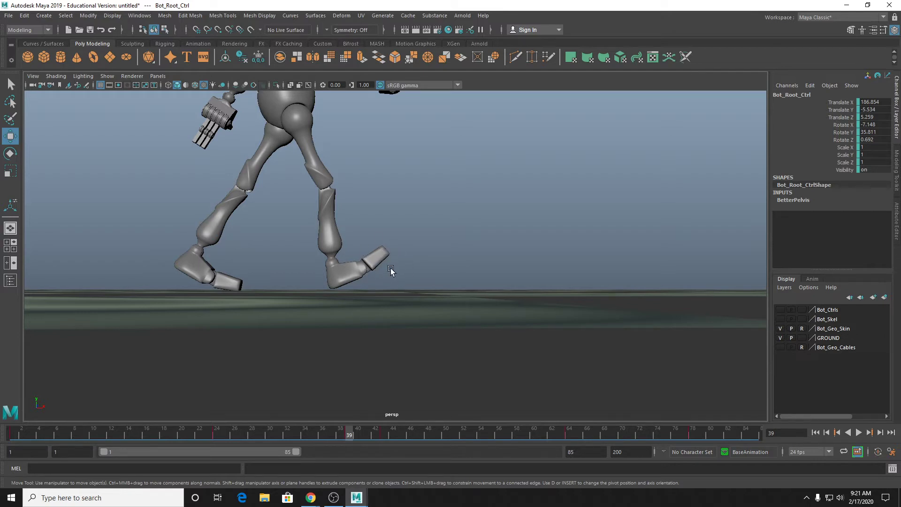
{"action": "left_click_drag", "start_coordinate": [349, 434], "coordinate": [438, 432]}
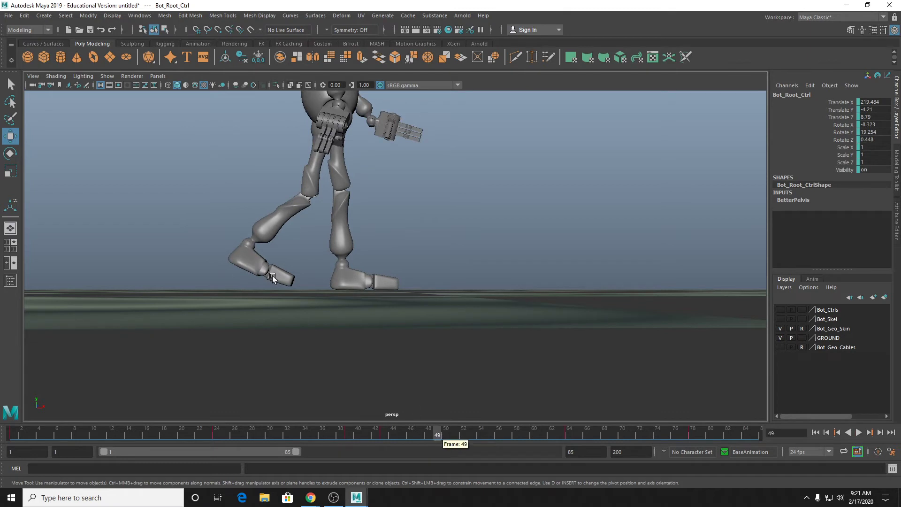
{"action": "key", "text": "alt+v"}
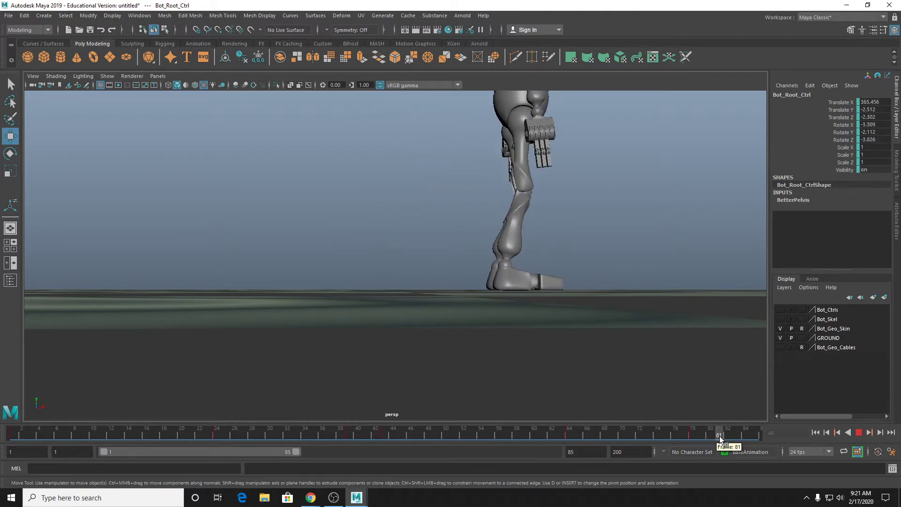
Compare the toe position of the final foot plant at frames 79 and 81.
{"action": "left_click_drag", "start_coordinate": [720, 437], "coordinate": [703, 446]}
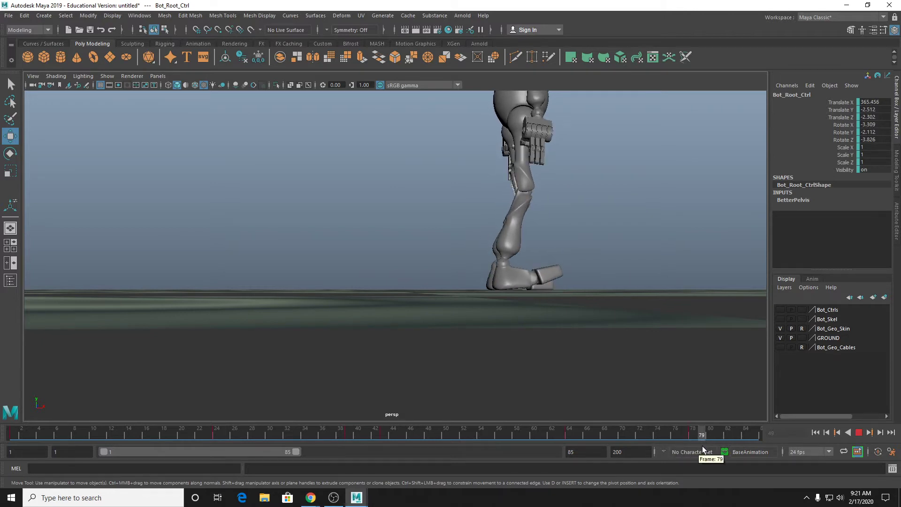
{"action": "left_click_drag", "start_coordinate": [629, 301], "coordinate": [621, 300], "text": "alt"}
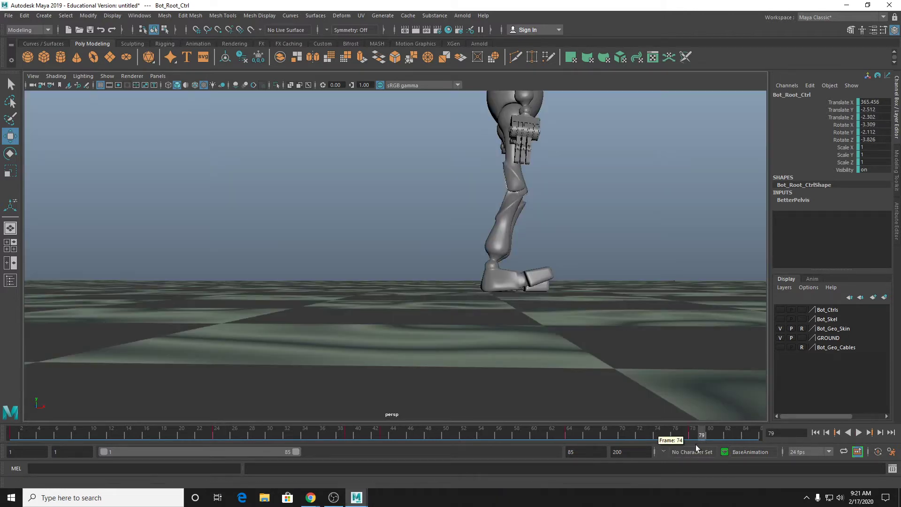
{"action": "left_click_drag", "start_coordinate": [705, 435], "coordinate": [721, 435]}
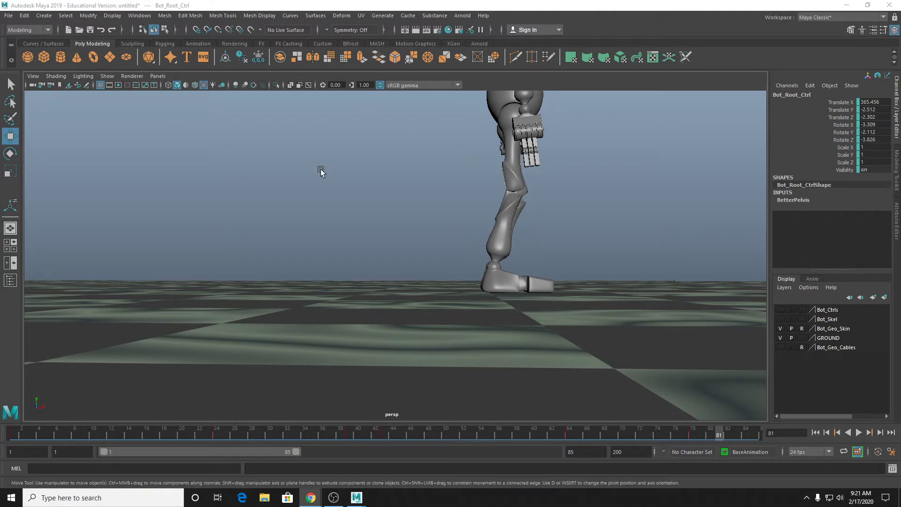
Examine the robot's full-body side pose at frame 81 and scrub back to frame 26.
{"action": "scroll", "coordinate": [619, 198], "scroll_direction": "down", "scroll_amount": 3}
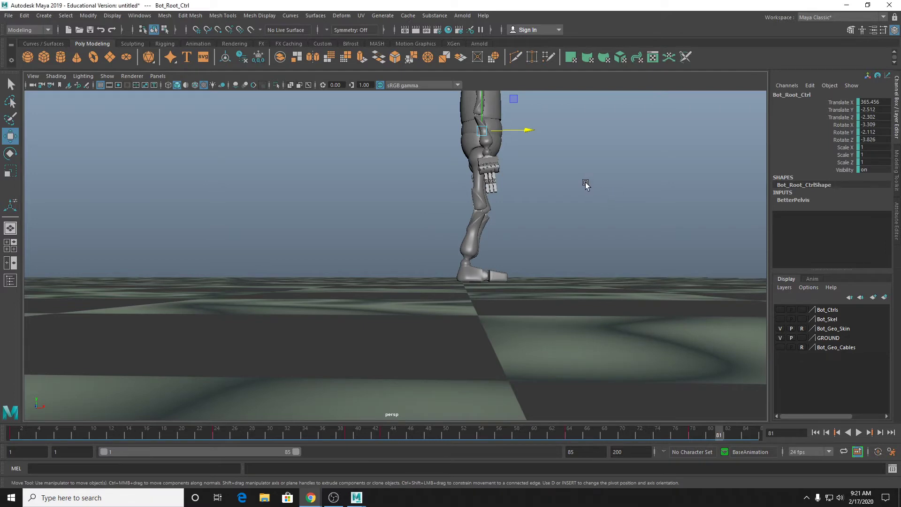
{"action": "middle_click_drag", "start_coordinate": [586, 183], "coordinate": [531, 285], "text": "alt"}
{"action": "scroll", "coordinate": [547, 287], "scroll_direction": "up", "scroll_amount": 1}
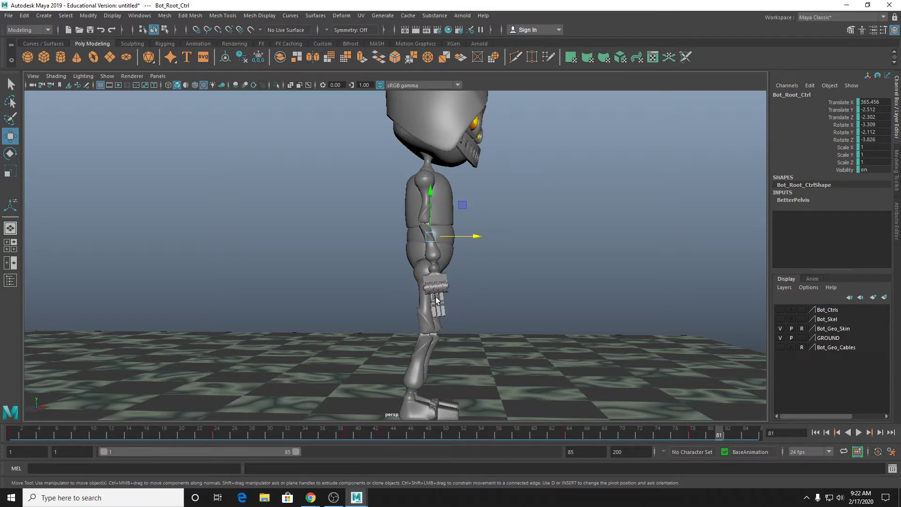
{"action": "left_click_drag", "start_coordinate": [549, 426], "coordinate": [235, 451]}
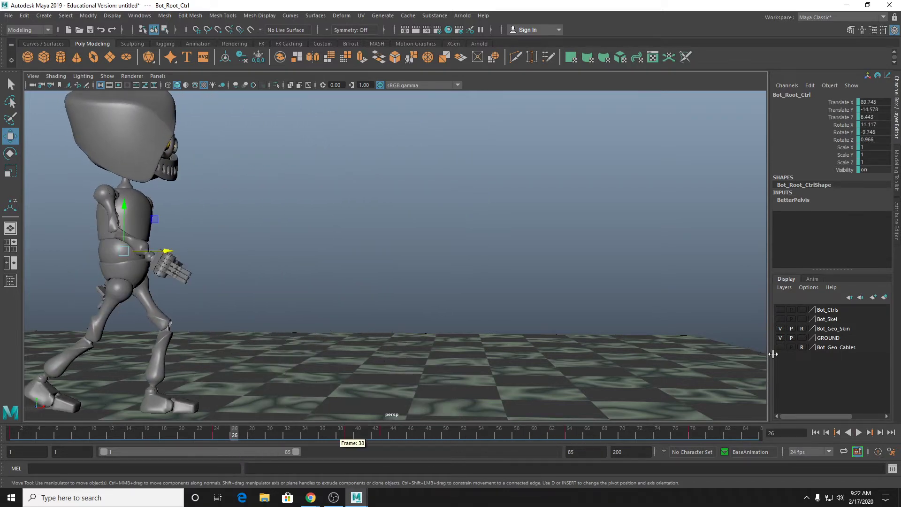
Make the Bot_Ctrls display layer visible, select the right shoulder FK control, and scrub to frame 37.
{"action": "left_click", "coordinate": [778, 308]}
{"action": "left_click_drag", "start_coordinate": [308, 257], "coordinate": [386, 236], "text": "alt"}
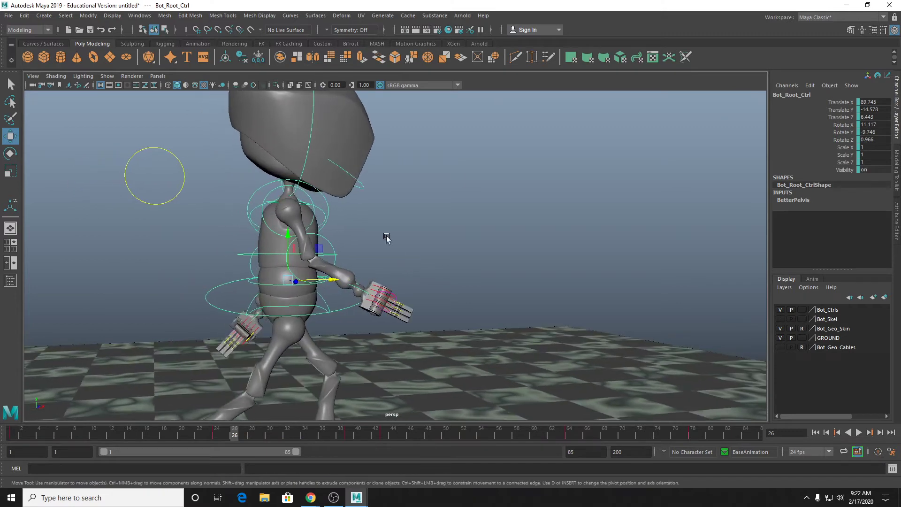
{"action": "key", "text": "q"}
{"action": "left_click", "coordinate": [314, 202]}
{"action": "left_click_drag", "start_coordinate": [464, 277], "coordinate": [441, 282], "text": "alt"}
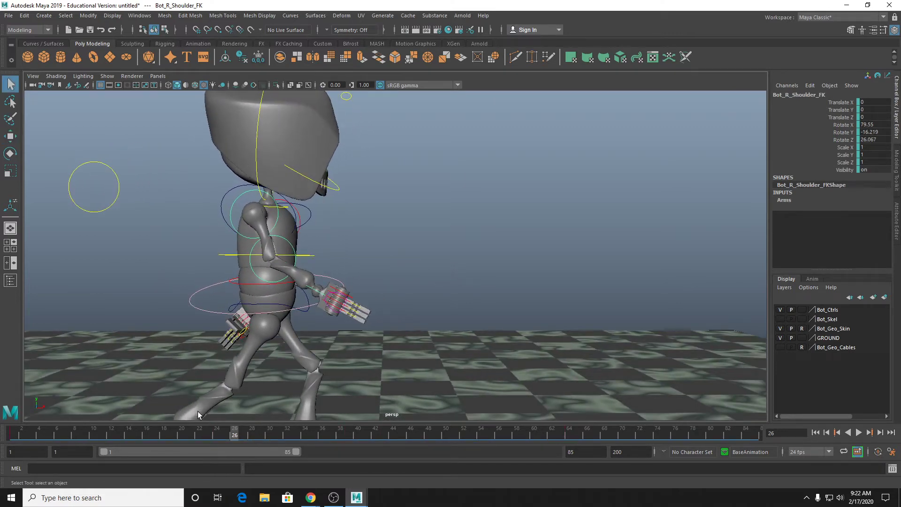
{"action": "left_click_drag", "start_coordinate": [193, 441], "coordinate": [332, 434]}
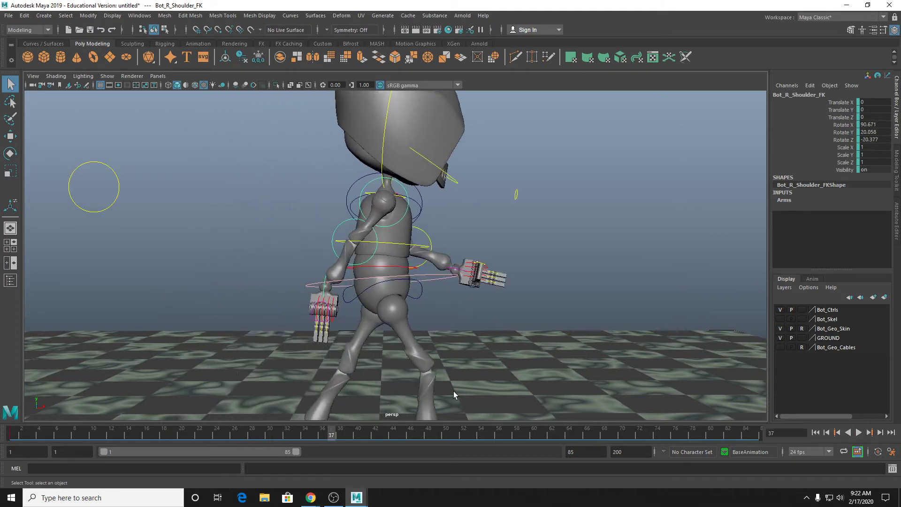
Lock the UpperCounterKey, SassyFeet, BetterPelvis and BaseAnimation layers and make Arms the active animation layer.
{"action": "left_click", "coordinate": [812, 279]}
{"action": "left_click", "coordinate": [835, 310]}
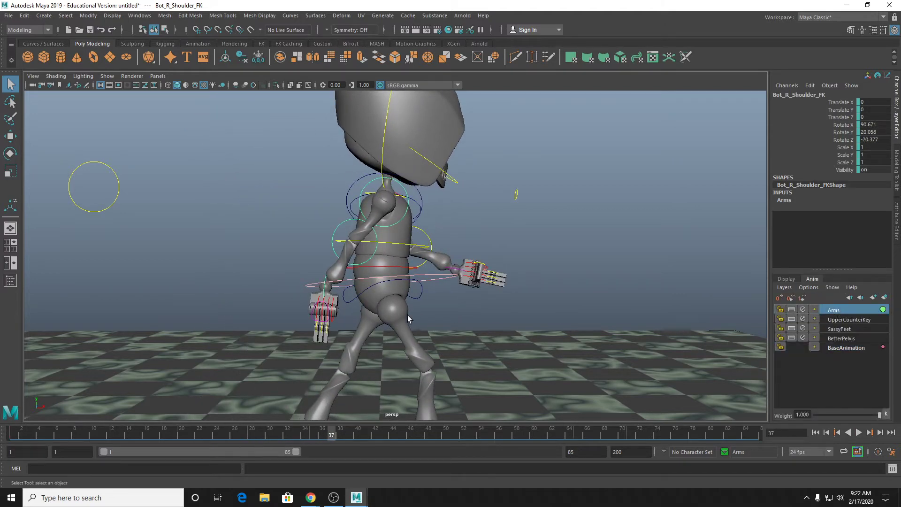
{"action": "left_click", "coordinate": [780, 320]}
{"action": "left_click", "coordinate": [782, 339]}
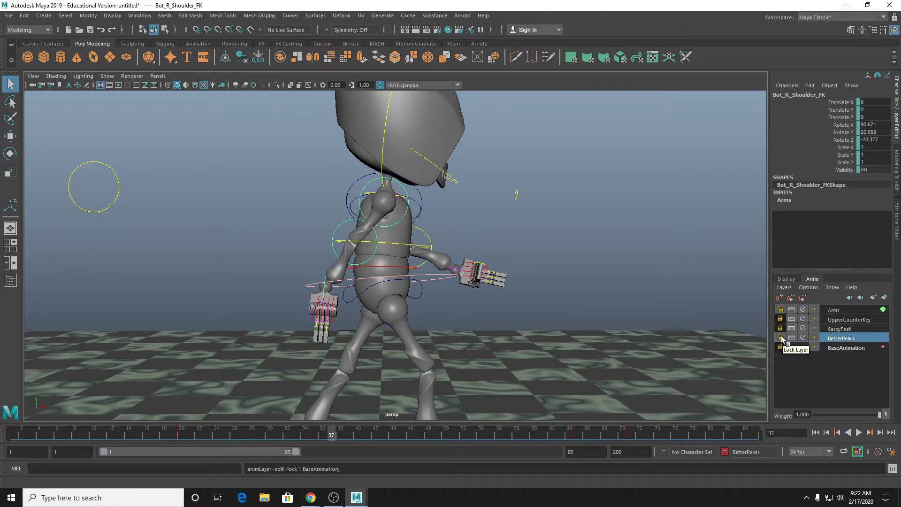
{"action": "left_click", "coordinate": [827, 310]}
Scrub the right arm's swing from frame 20 to 63, and select the left shoulder FK control from the robot's other side.
{"action": "left_click_drag", "start_coordinate": [201, 429], "coordinate": [180, 437]}
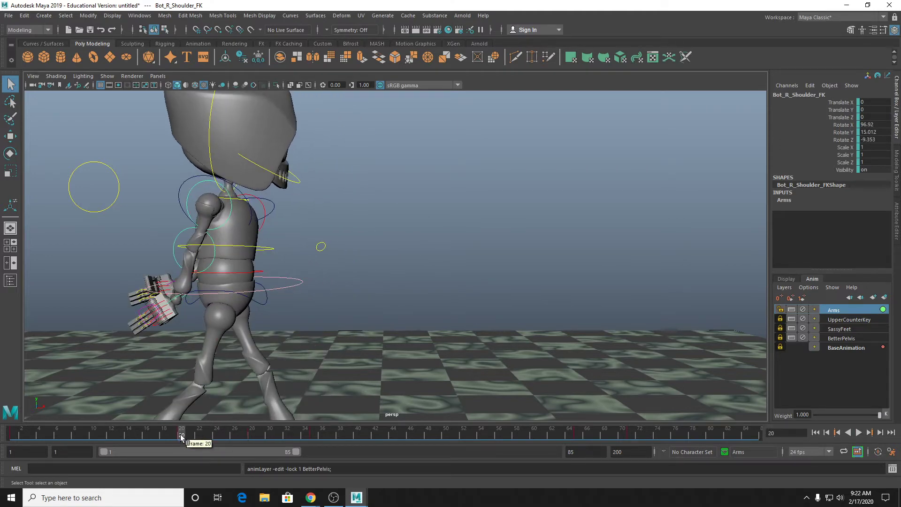
{"action": "left_click_drag", "start_coordinate": [186, 438], "coordinate": [560, 422]}
{"action": "left_click_drag", "start_coordinate": [507, 234], "coordinate": [217, 268], "text": "alt"}
{"action": "left_click", "coordinate": [211, 226]}
{"action": "left_click_drag", "start_coordinate": [211, 229], "coordinate": [324, 324], "text": "alt"}
{"action": "scroll", "coordinate": [328, 348], "scroll_direction": "up", "scroll_amount": 4}
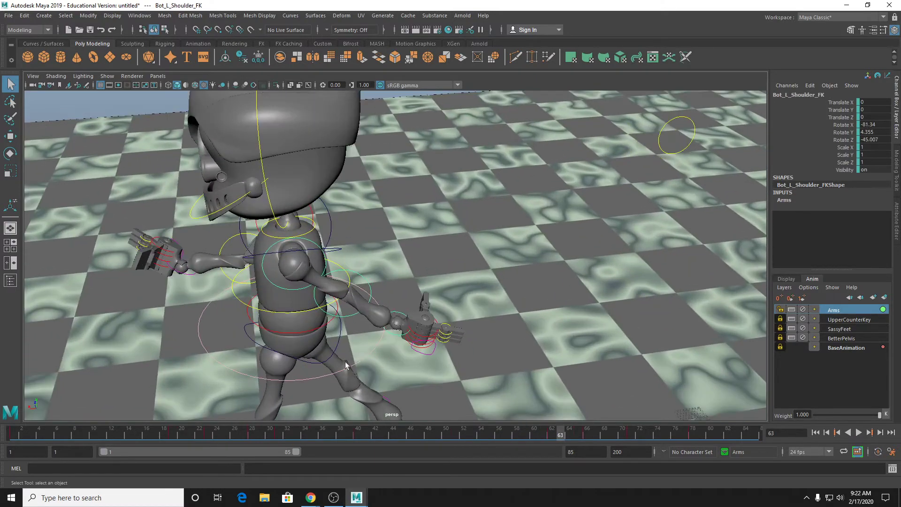
{"action": "left_click_drag", "start_coordinate": [346, 368], "coordinate": [331, 340], "text": "alt"}
Scrub through frame 31 to frame 40 in side view to examine the left shoulder's forward swing.
{"action": "left_click_drag", "start_coordinate": [178, 434], "coordinate": [281, 435]}
{"action": "middle_click_drag", "start_coordinate": [277, 399], "coordinate": [134, 372], "text": "alt"}
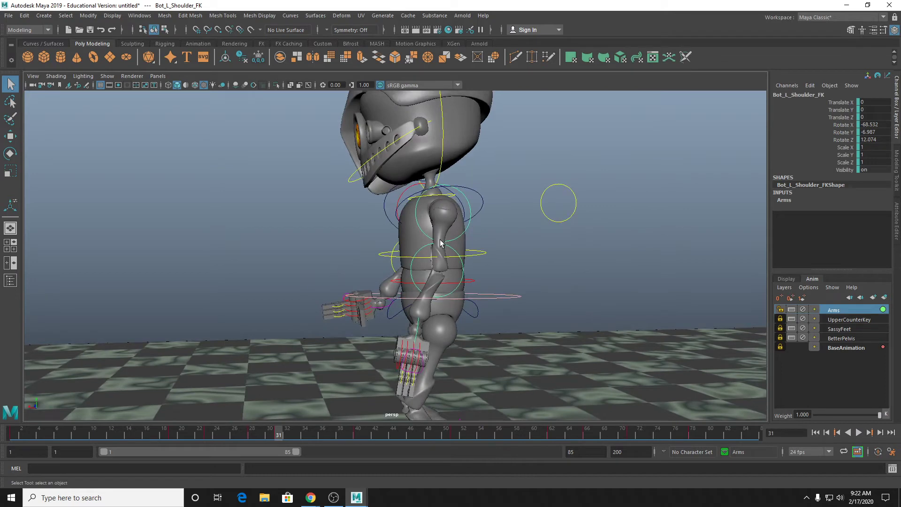
{"action": "left_click_drag", "start_coordinate": [278, 435], "coordinate": [358, 428]}
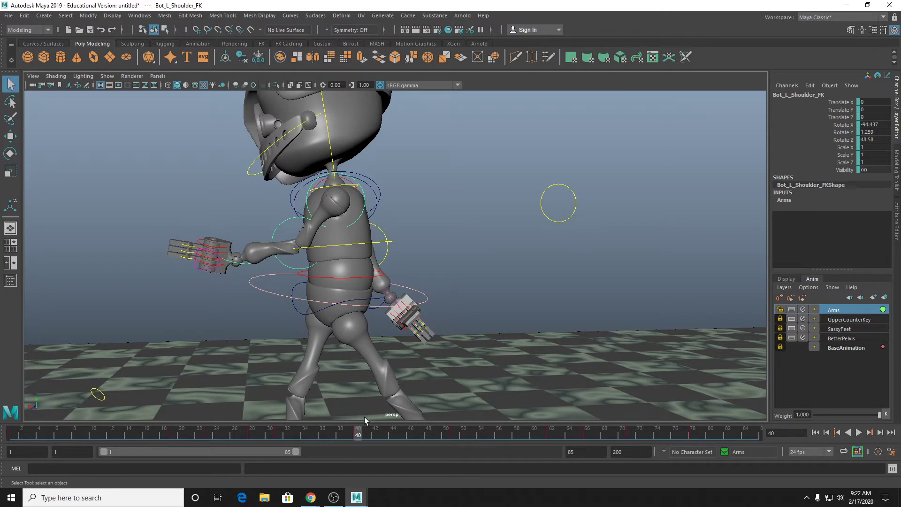
{"action": "mouse_move", "coordinate": [367, 433]}
{"action": "left_mouse_down"}
{"action": "mouse_move", "coordinate": [407, 439]}
{"action": "mouse_move", "coordinate": [362, 440]}
{"action": "left_mouse_up"}
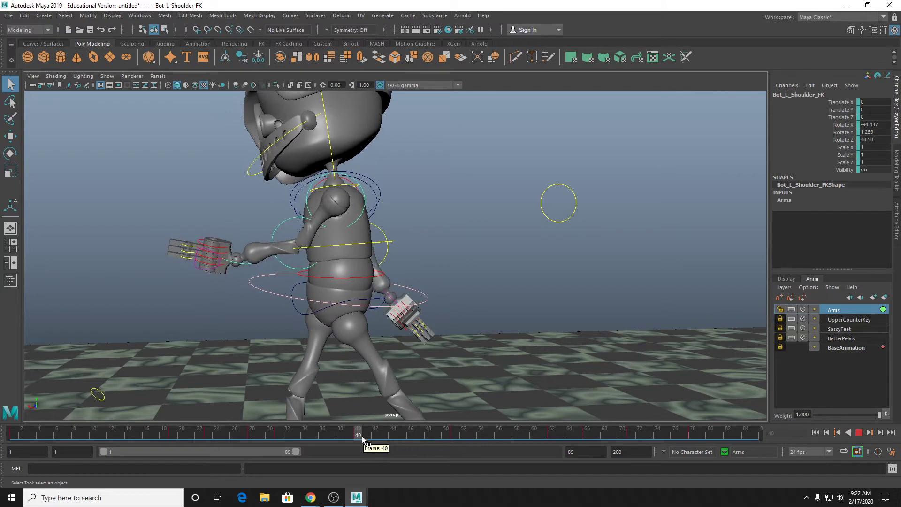
Select the left elbow FK control and examine the delayed forearm swing around frames 46 and 64.
{"action": "left_click", "coordinate": [277, 220]}
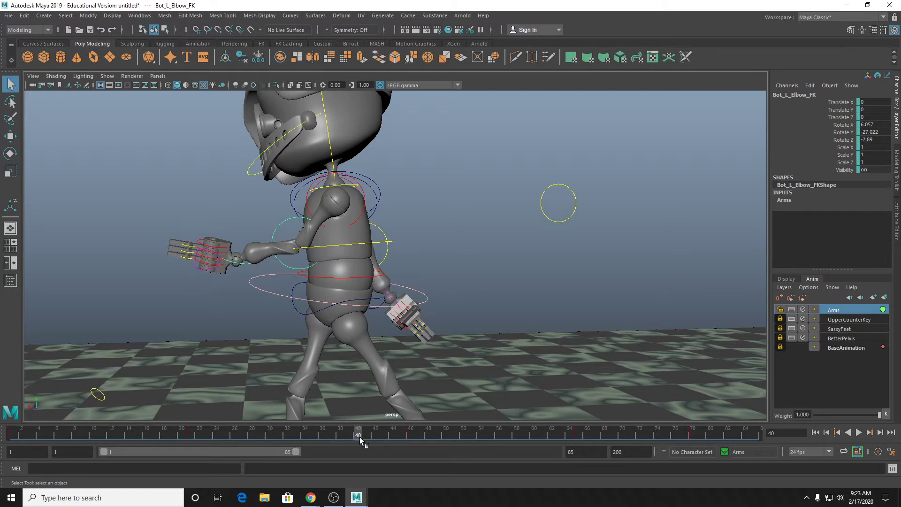
{"action": "left_click", "coordinate": [410, 435]}
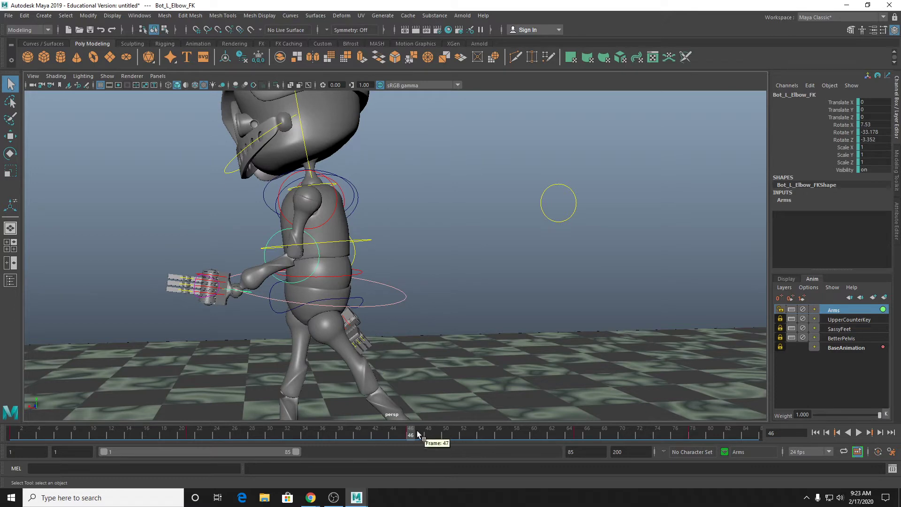
{"action": "left_click_drag", "start_coordinate": [410, 432], "coordinate": [398, 436]}
{"action": "left_click_drag", "start_coordinate": [346, 438], "coordinate": [444, 446]}
{"action": "key", "text": "ctrl+z"}
{"action": "left_click_drag", "start_coordinate": [189, 213], "coordinate": [207, 215]}
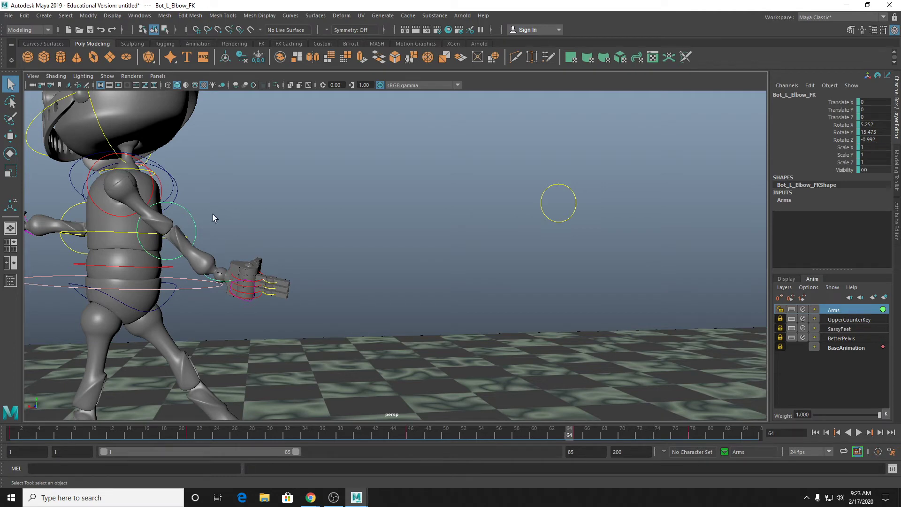
Return to frame 40, view the arms from the robot's right side, and select the left shoulder FK control.
{"action": "left_click_drag", "start_coordinate": [412, 431], "coordinate": [359, 450]}
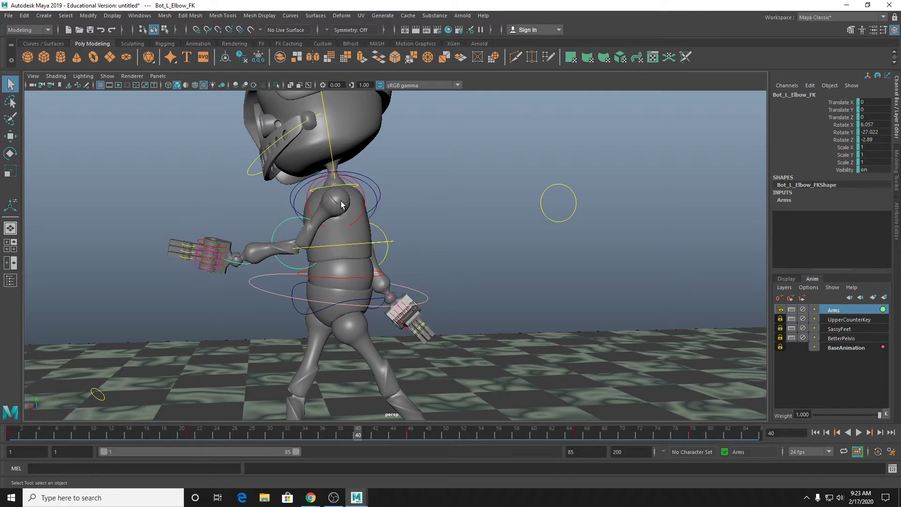
{"action": "left_click_drag", "start_coordinate": [344, 206], "coordinate": [555, 282], "text": "alt"}
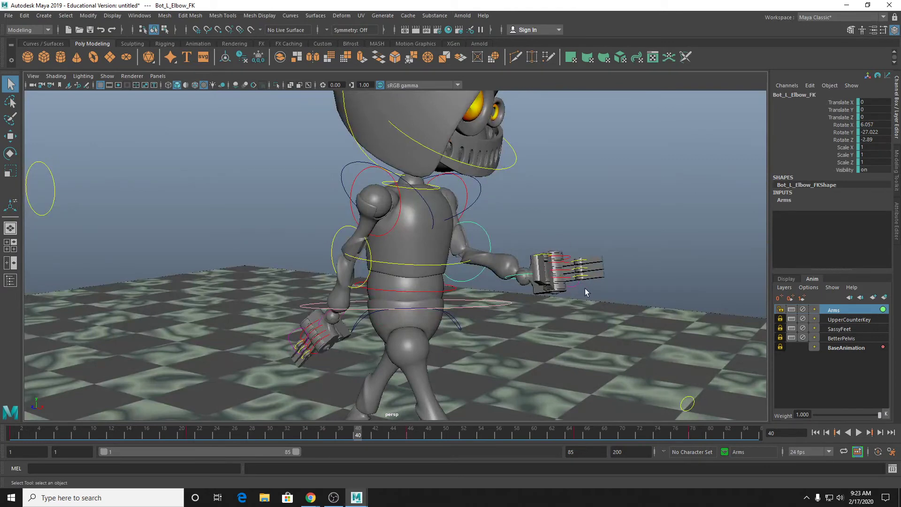
{"action": "left_click", "coordinate": [448, 205]}
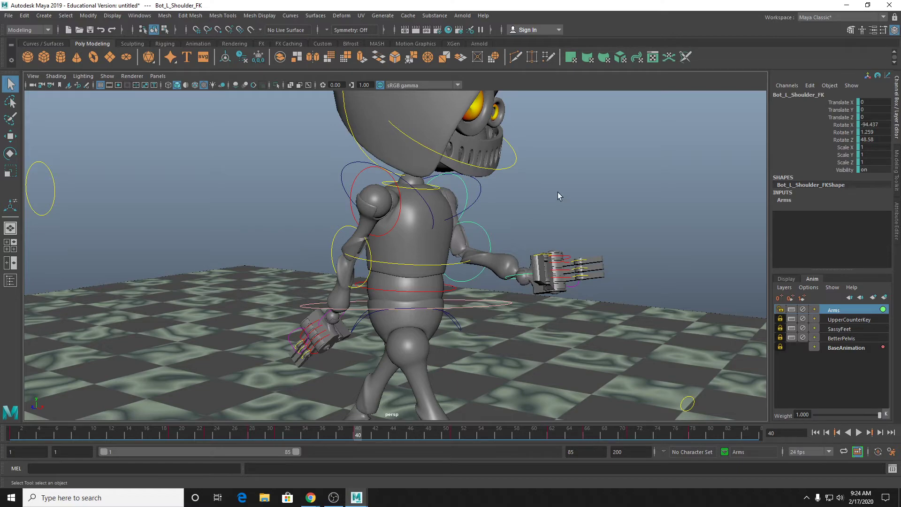
Select the left elbow FK control from the robot's left side and view the forearm at frame 46.
{"action": "left_click_drag", "start_coordinate": [549, 293], "coordinate": [347, 247], "text": "alt"}
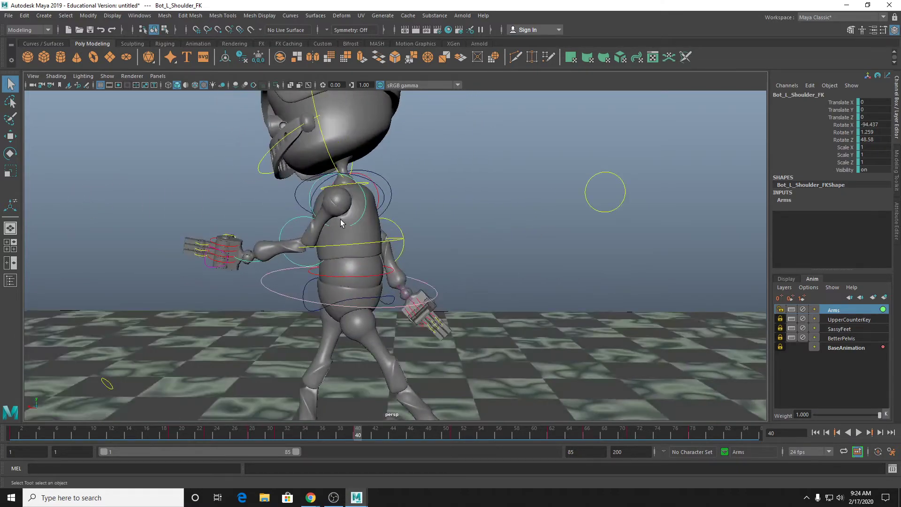
{"action": "left_click", "coordinate": [294, 235]}
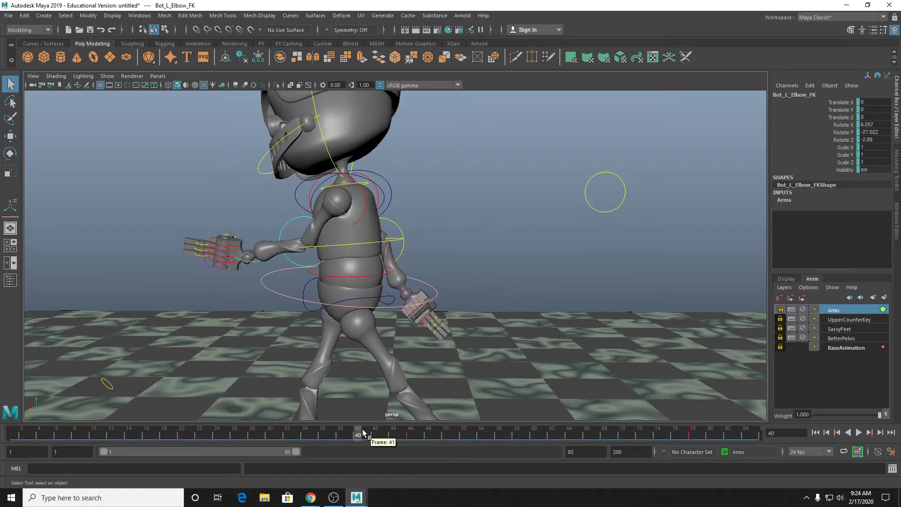
{"action": "left_click", "coordinate": [411, 433]}
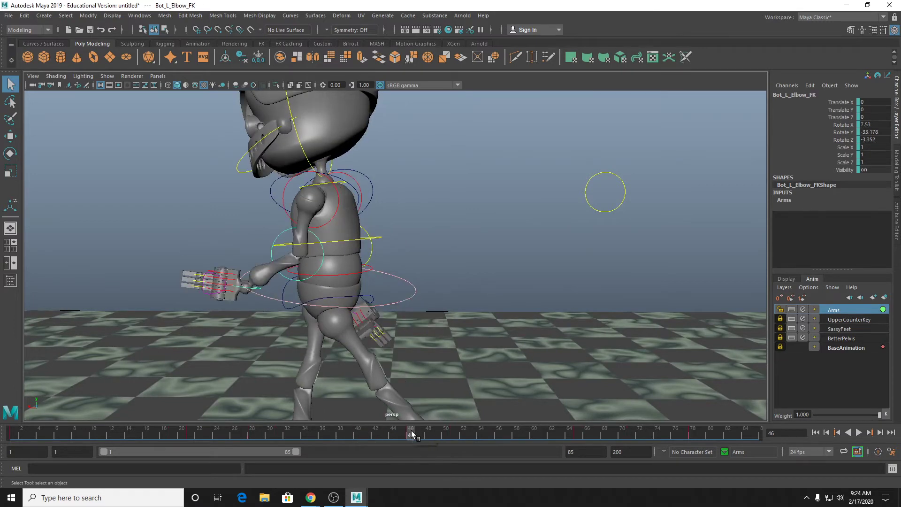
Select the left wrist FK control and scrub from frame 46 to 66 to examine the hand's delayed swing.
{"action": "left_click", "coordinate": [260, 288]}
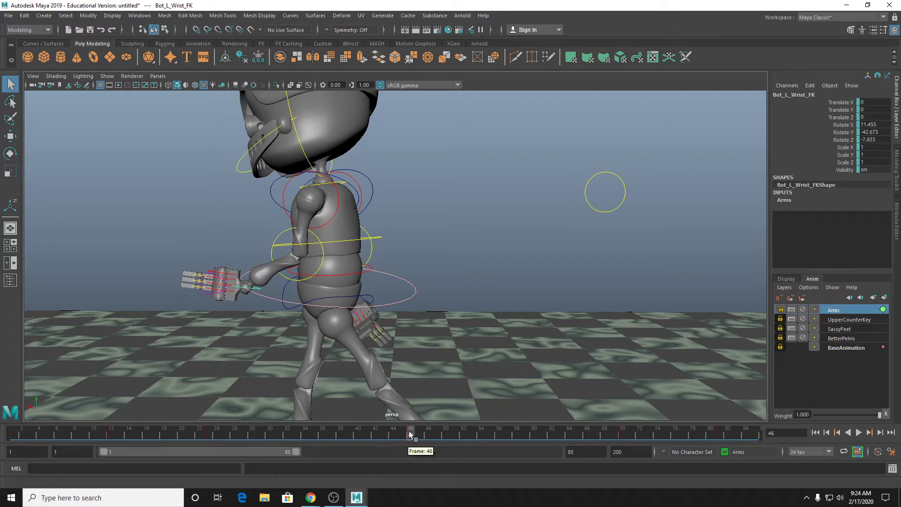
{"action": "left_click_drag", "start_coordinate": [409, 434], "coordinate": [585, 437]}
{"action": "middle_click_drag", "start_coordinate": [412, 320], "coordinate": [497, 348], "text": "alt"}
{"action": "scroll", "coordinate": [217, 243], "scroll_direction": "up", "scroll_amount": 3}
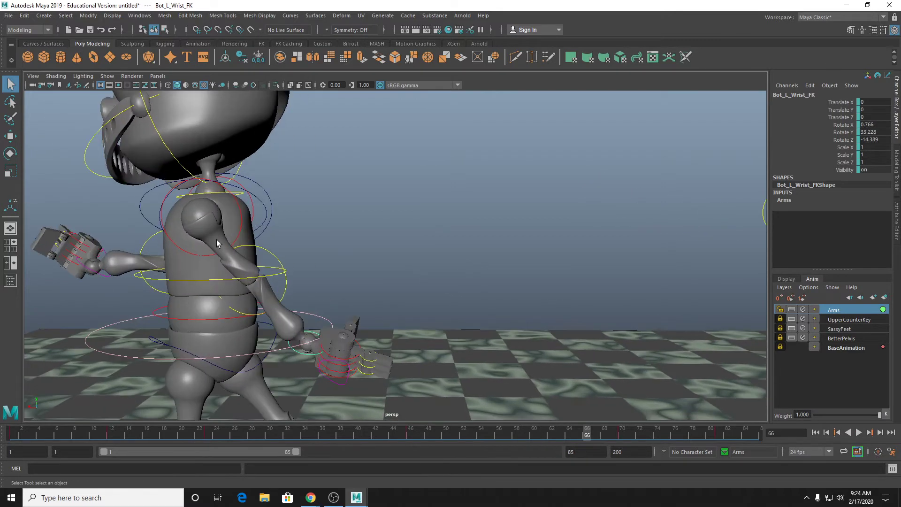
Select the left shoulder FK control and scrub from frame 51 through 62 to 68 to examine the backward swing.
{"action": "left_click", "coordinate": [242, 207]}
{"action": "key", "text": "alt+v"}
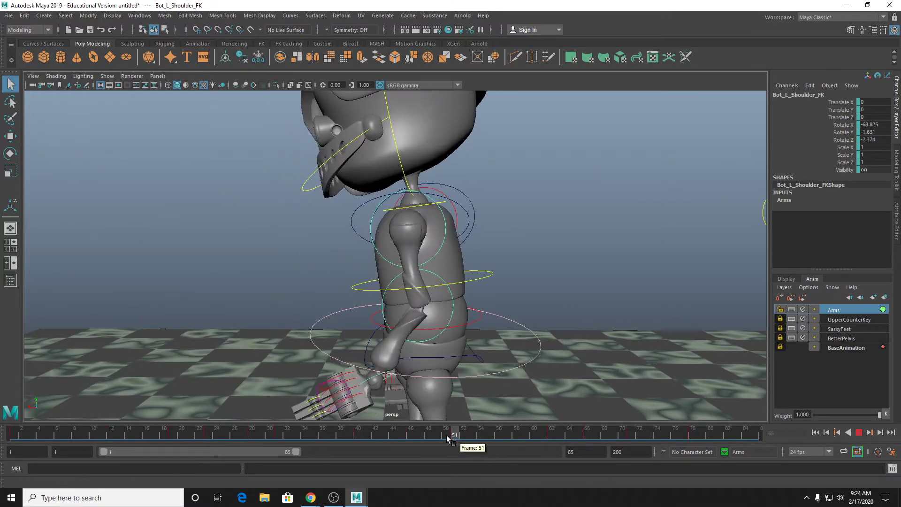
{"action": "left_click_drag", "start_coordinate": [446, 435], "coordinate": [554, 439]}
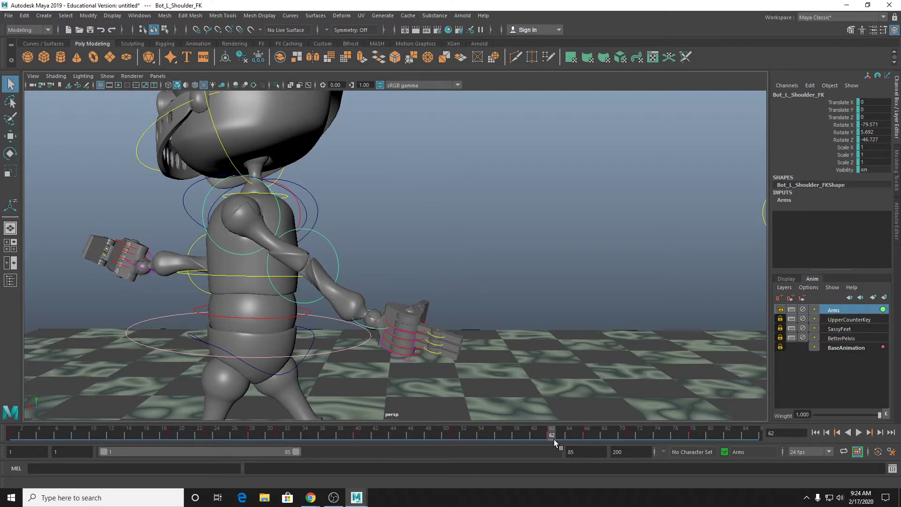
{"action": "left_click_drag", "start_coordinate": [553, 435], "coordinate": [603, 436]}
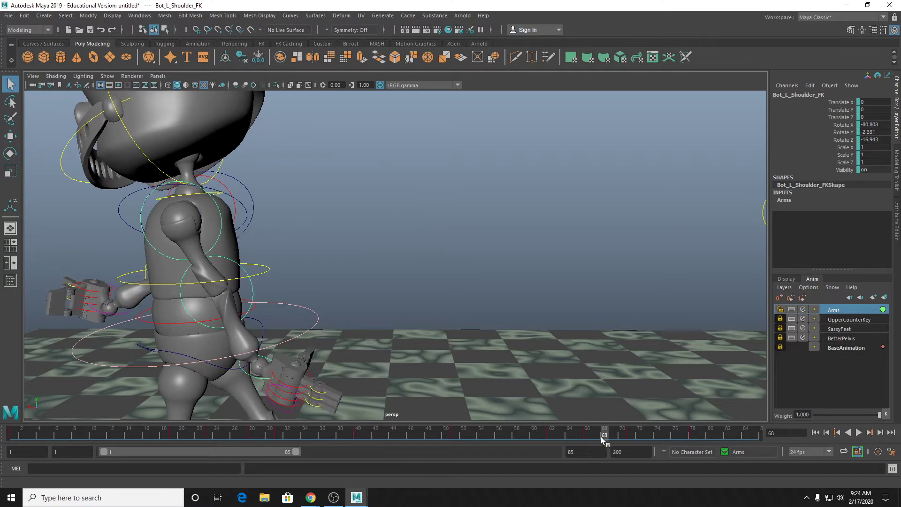
Select the left elbow FK control and examine the trailing forearm's bend at frame 65 from several angles.
{"action": "left_click", "coordinate": [252, 294]}
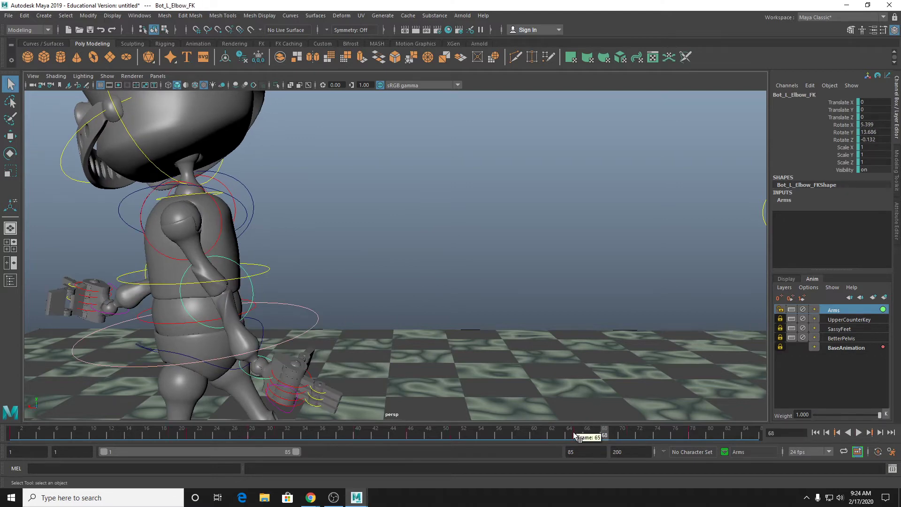
{"action": "left_click_drag", "start_coordinate": [558, 434], "coordinate": [575, 437]}
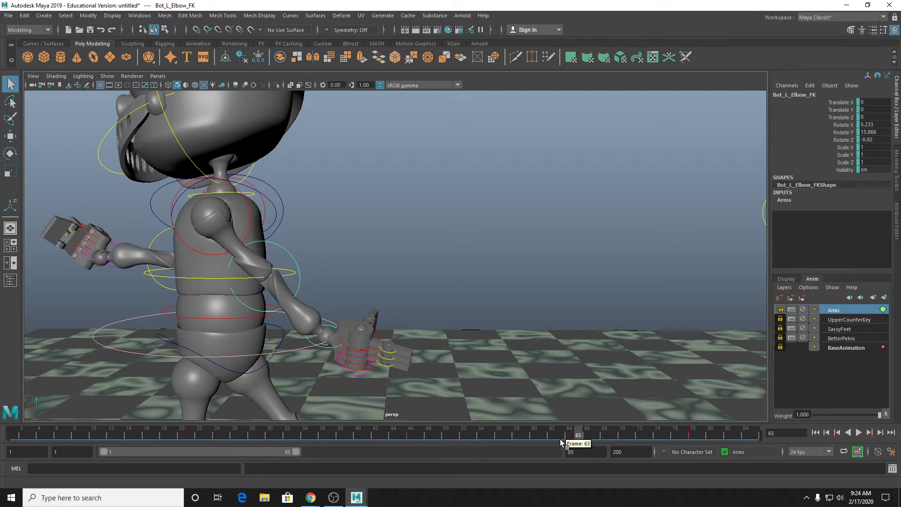
{"action": "scroll", "coordinate": [458, 238], "scroll_direction": "down", "scroll_amount": 1}
{"action": "left_click_drag", "start_coordinate": [421, 266], "coordinate": [464, 265], "text": "alt"}
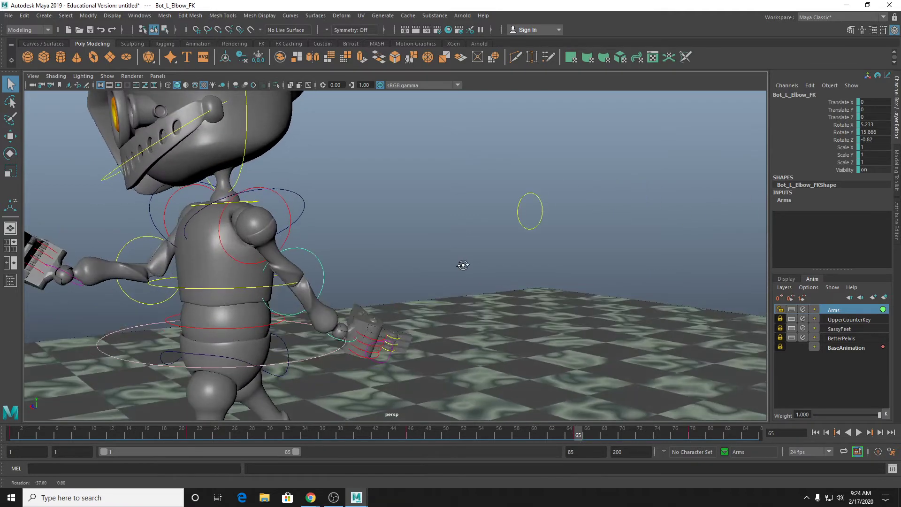
{"action": "middle_click_drag", "start_coordinate": [340, 261], "coordinate": [366, 249], "text": "alt"}
{"action": "left_click_drag", "start_coordinate": [345, 218], "coordinate": [342, 237], "text": "alt"}
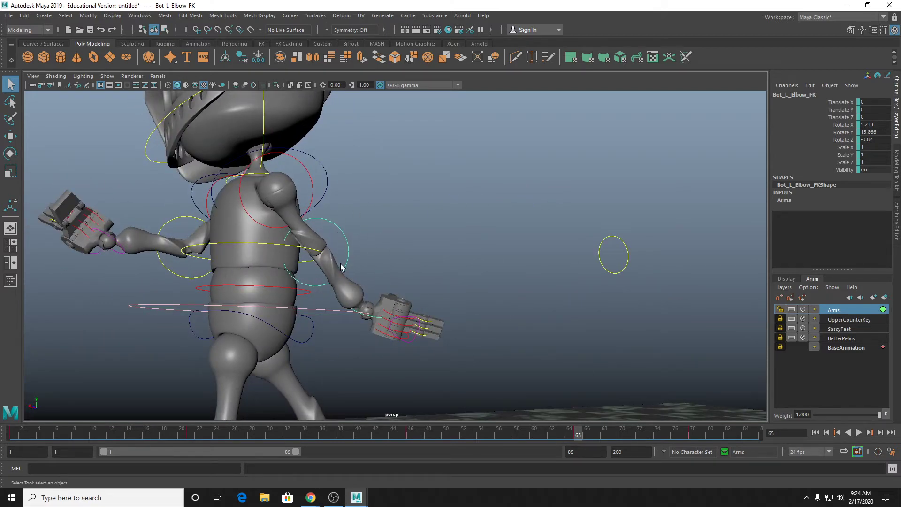
Scrub through the walk to frame 72 to review both arms from the robot's front.
{"action": "left_click_drag", "start_coordinate": [359, 255], "coordinate": [413, 347], "text": "alt"}
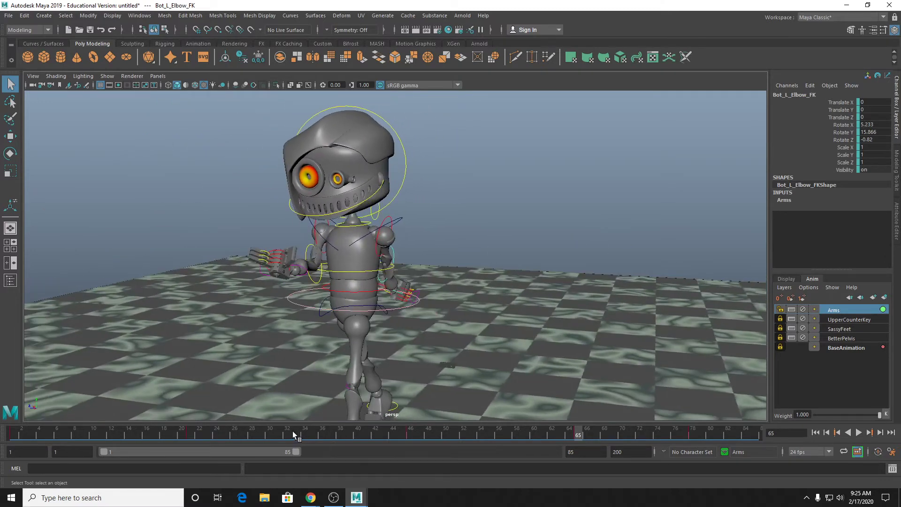
{"action": "left_click_drag", "start_coordinate": [292, 432], "coordinate": [643, 438]}
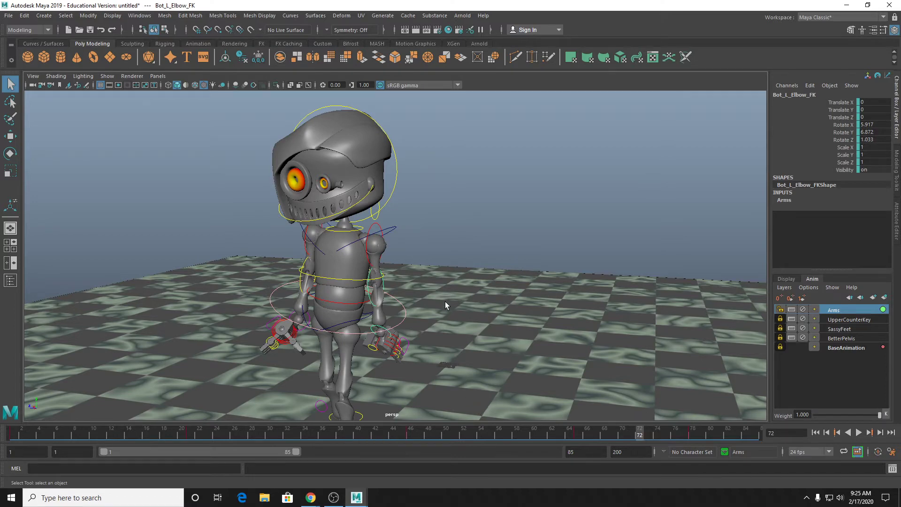
{"action": "left_click_drag", "start_coordinate": [411, 353], "coordinate": [449, 200], "text": "alt"}
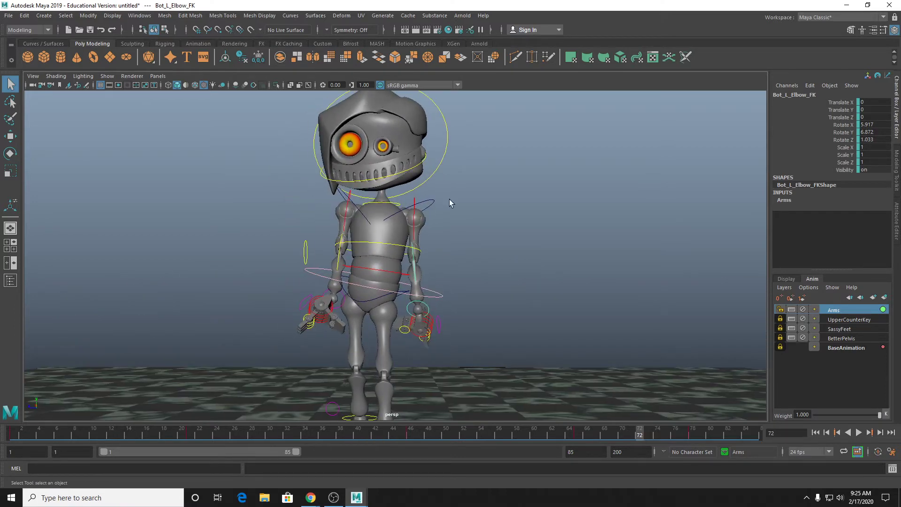
Select the head control, play the walk from frame 1, and review it from the front and side.
{"action": "left_click", "coordinate": [446, 154]}
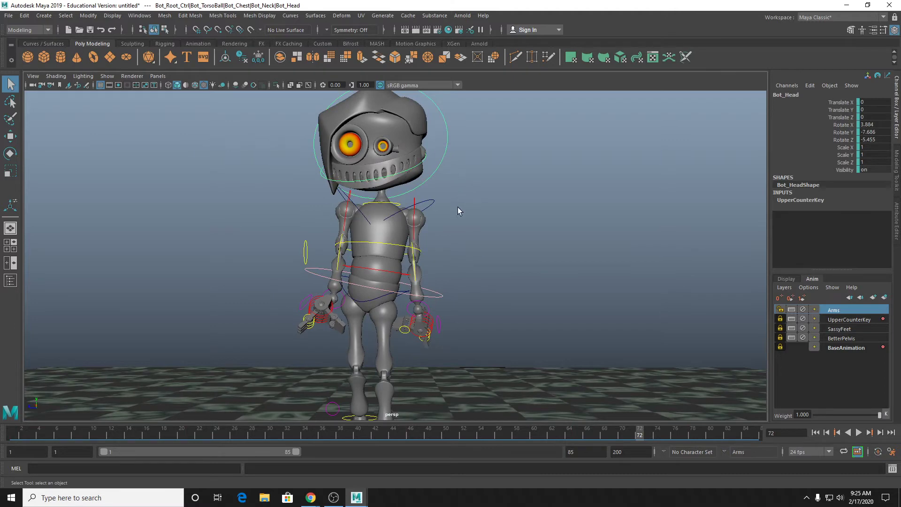
{"action": "left_click_drag", "start_coordinate": [500, 435], "coordinate": [13, 434]}
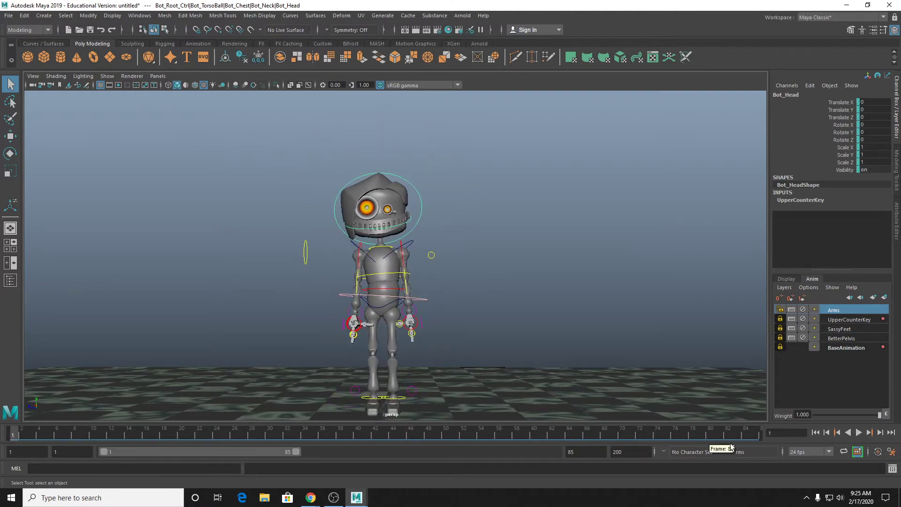
{"action": "left_click", "coordinate": [858, 433]}
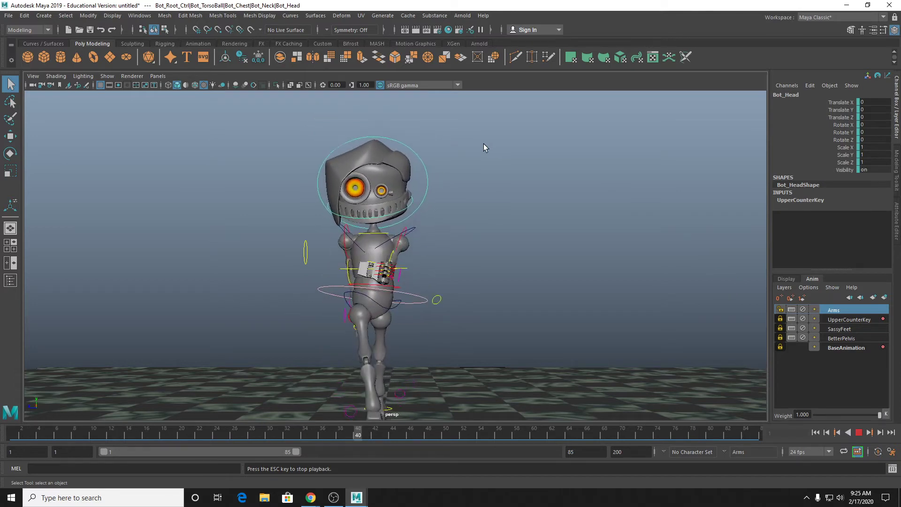
{"action": "left_click_drag", "start_coordinate": [559, 237], "coordinate": [601, 273], "text": "alt"}
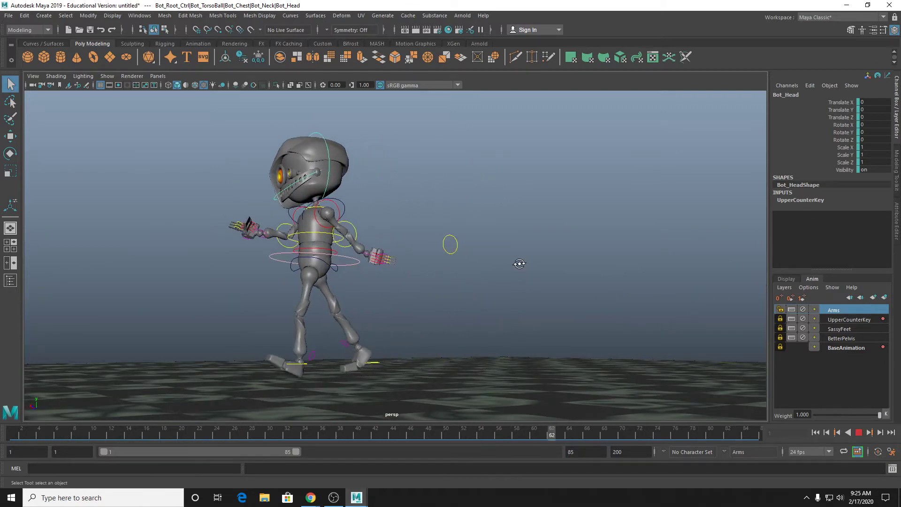
{"action": "left_click_drag", "start_coordinate": [519, 263], "coordinate": [501, 265], "text": "alt"}
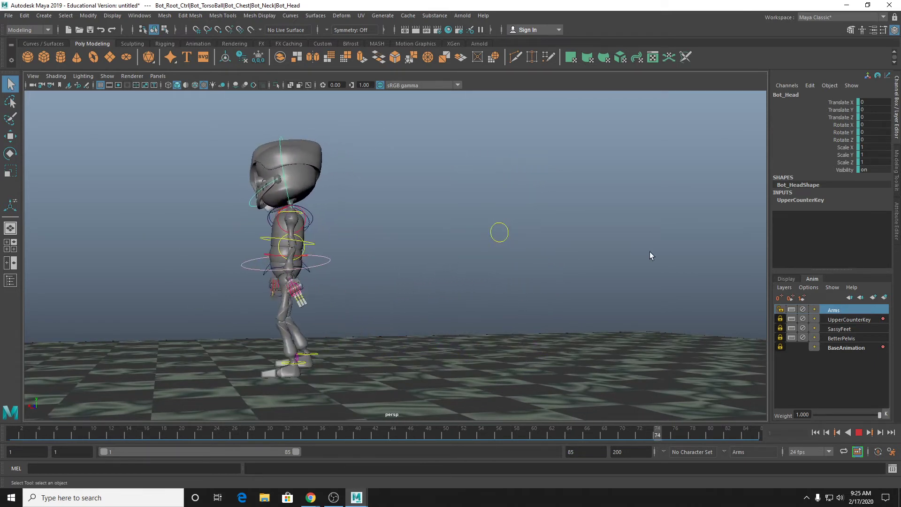
Show the display layers, stop playback, and face the robot from the front.
{"action": "left_click", "coordinate": [787, 278]}
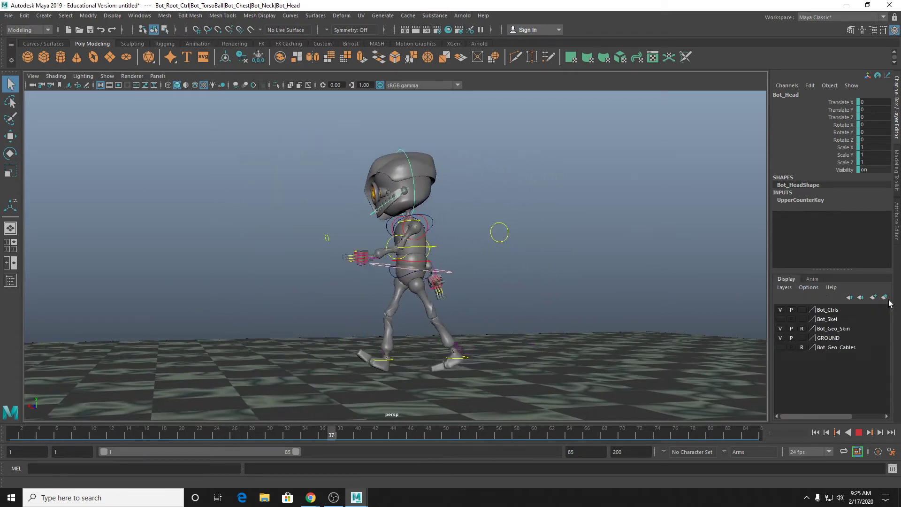
{"action": "key", "text": "Escape"}
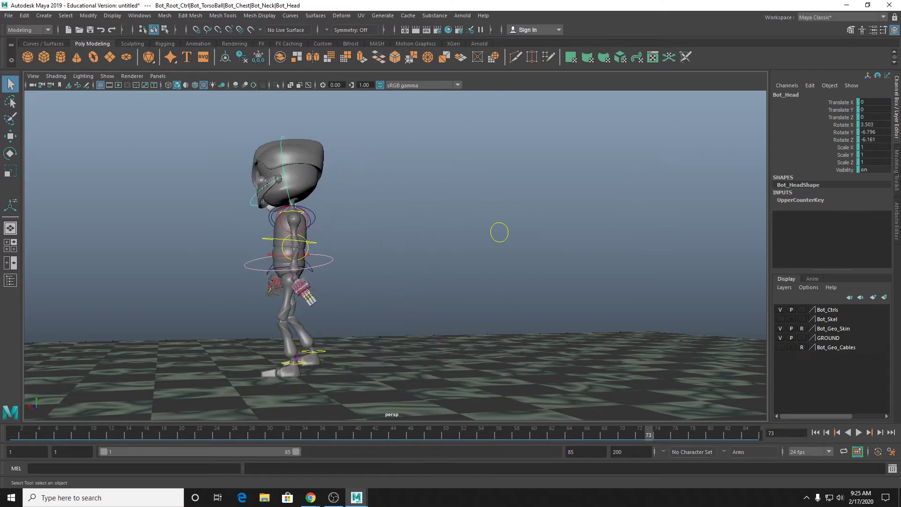
{"action": "left_click_drag", "start_coordinate": [94, 243], "coordinate": [251, 253], "text": "alt"}
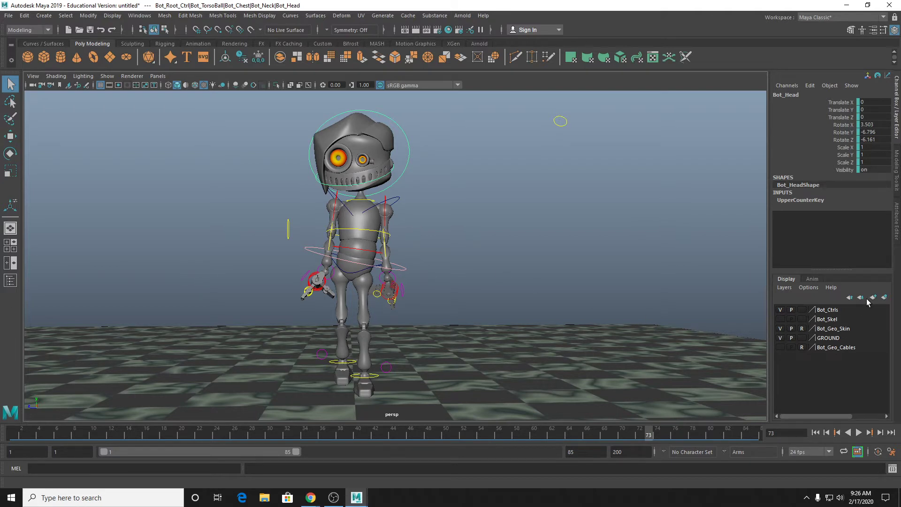
Toggle the Bot_Ctrls layer's visibility to compare the robot with and without controls, leaving the controls shown.
{"action": "left_click", "coordinate": [781, 310]}
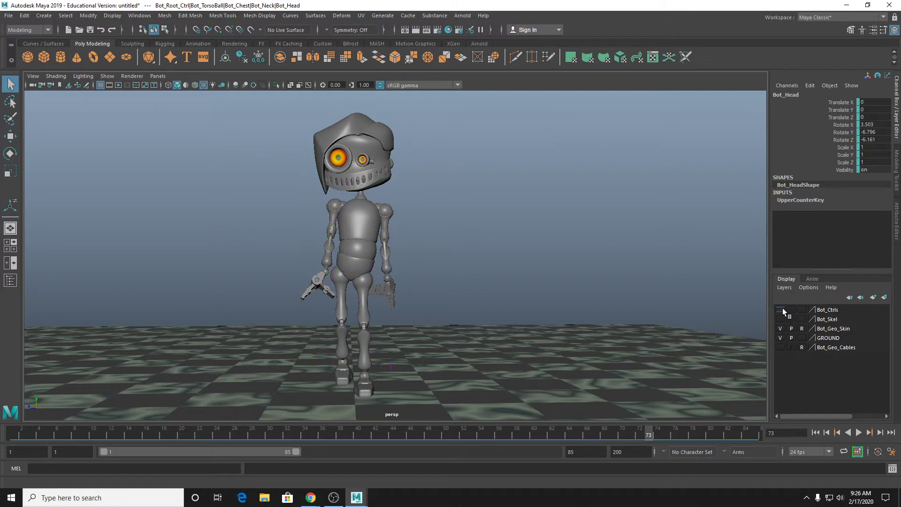
{"action": "left_click", "coordinate": [782, 310]}
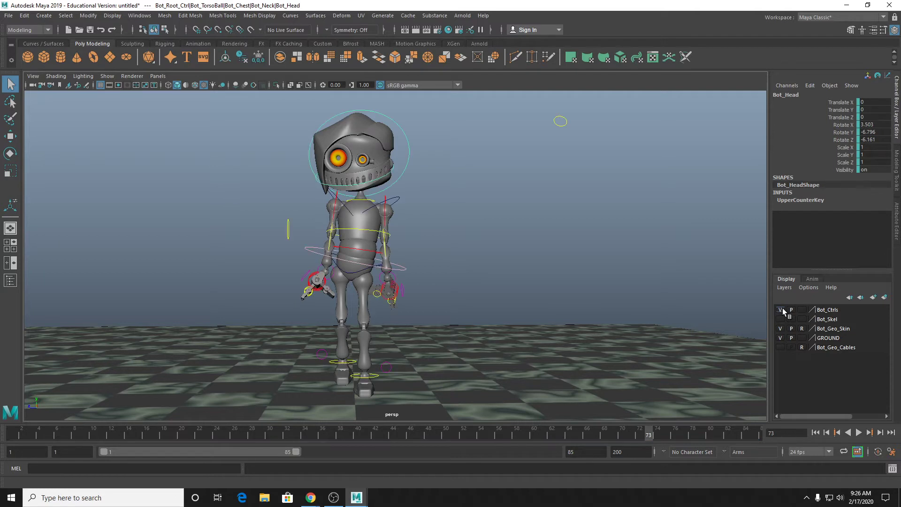
{"action": "left_click", "coordinate": [781, 310]}
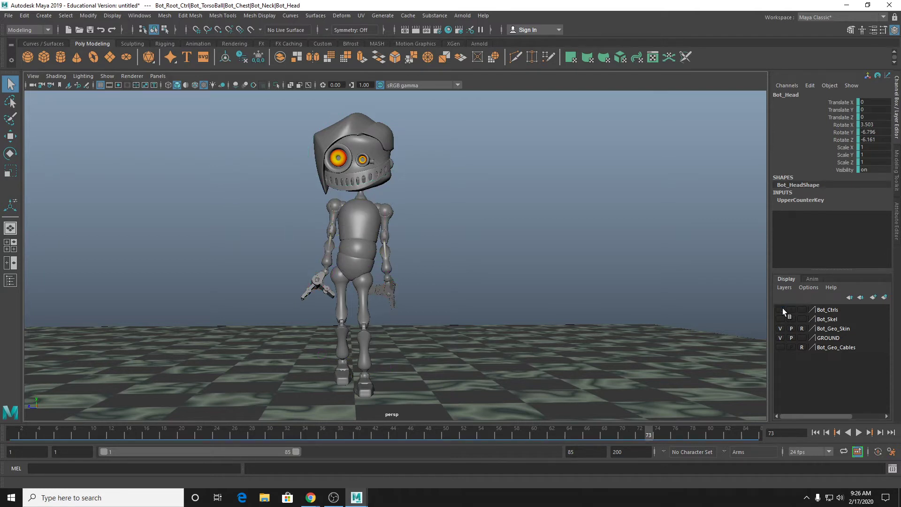
{"action": "left_click", "coordinate": [781, 309]}
{"action": "left_click", "coordinate": [782, 310]}
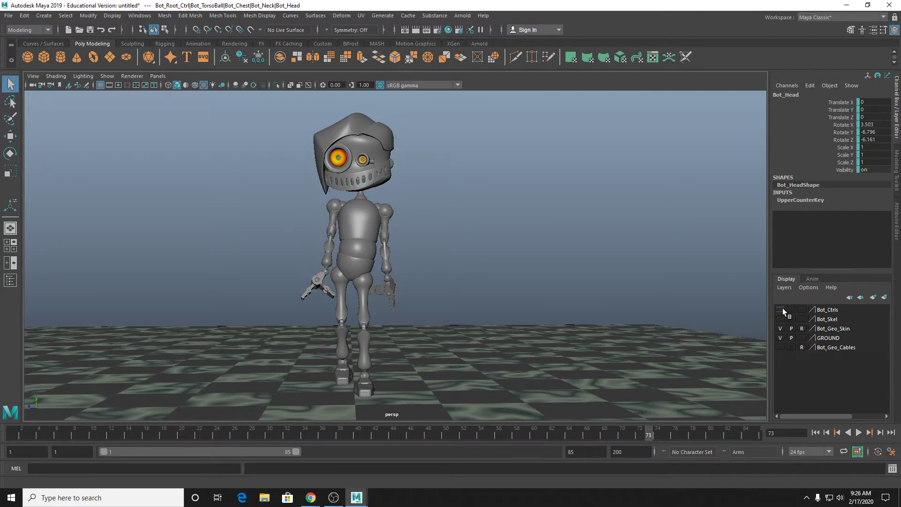
{"action": "left_click", "coordinate": [275, 216]}
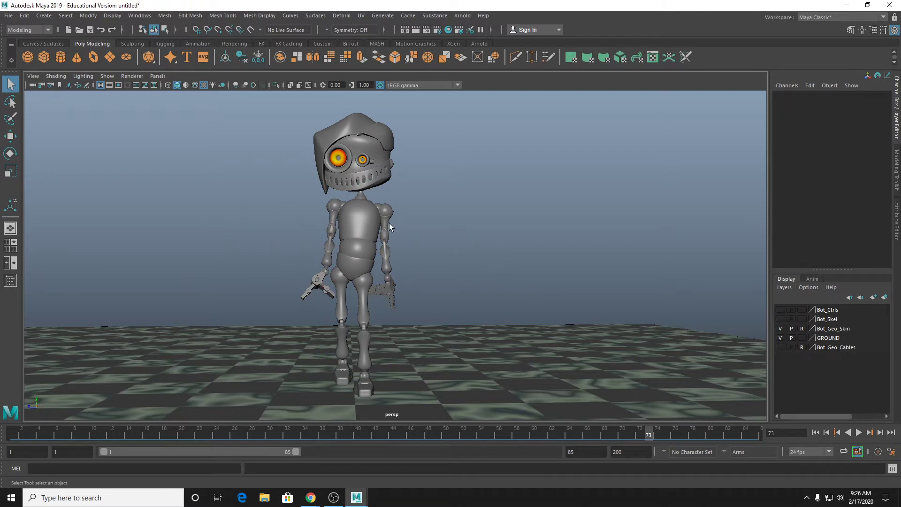
{"action": "left_click", "coordinate": [780, 310]}
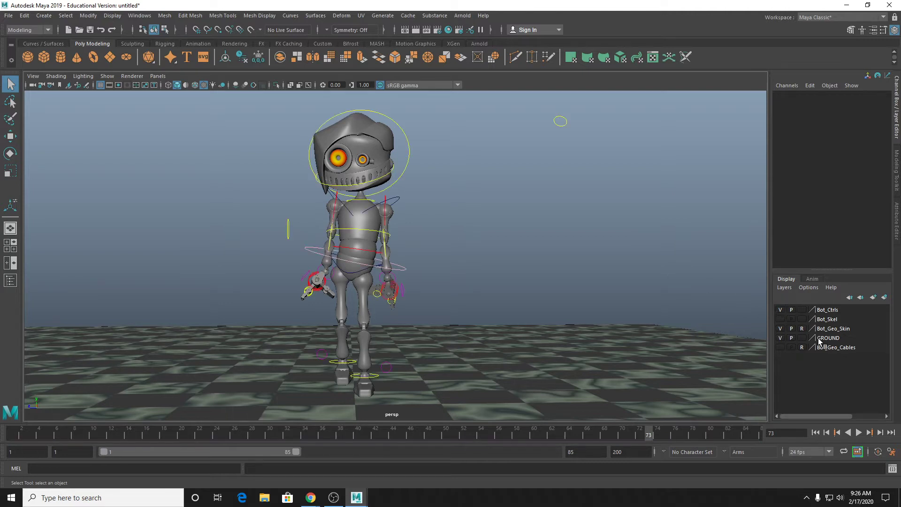
Make the Bot_Geo_Skin layer selectable, select the left lower arm geometry, and restore the layer's reference mode.
{"action": "left_click", "coordinate": [802, 328]}
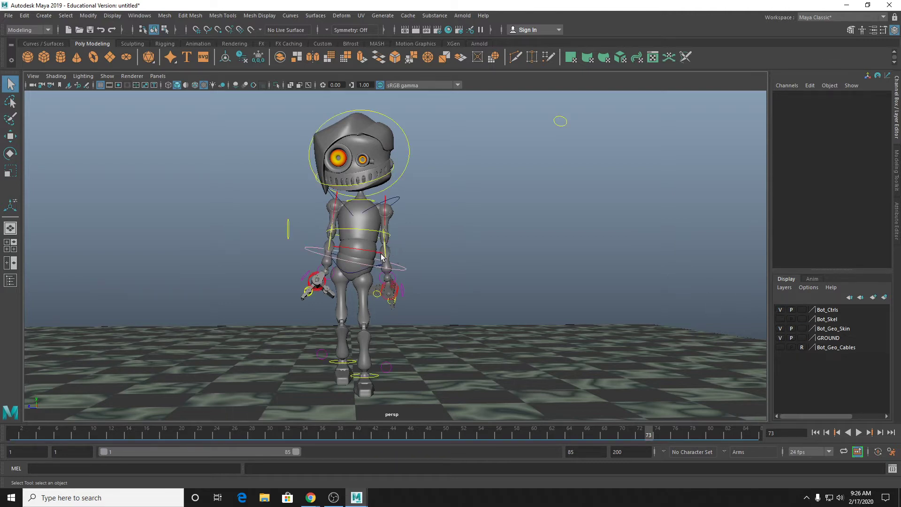
{"action": "left_click", "coordinate": [385, 258]}
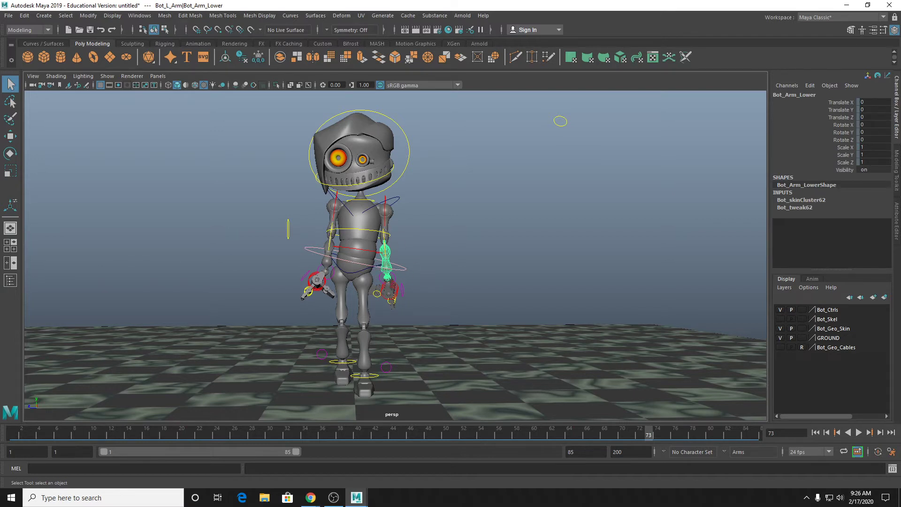
{"action": "left_click", "coordinate": [803, 329]}
{"action": "left_click", "coordinate": [803, 328]}
Select the right hand switch control and examine its attributes and position beside the robot's hand.
{"action": "right_click_drag", "start_coordinate": [145, 250], "coordinate": [240, 285], "text": "alt"}
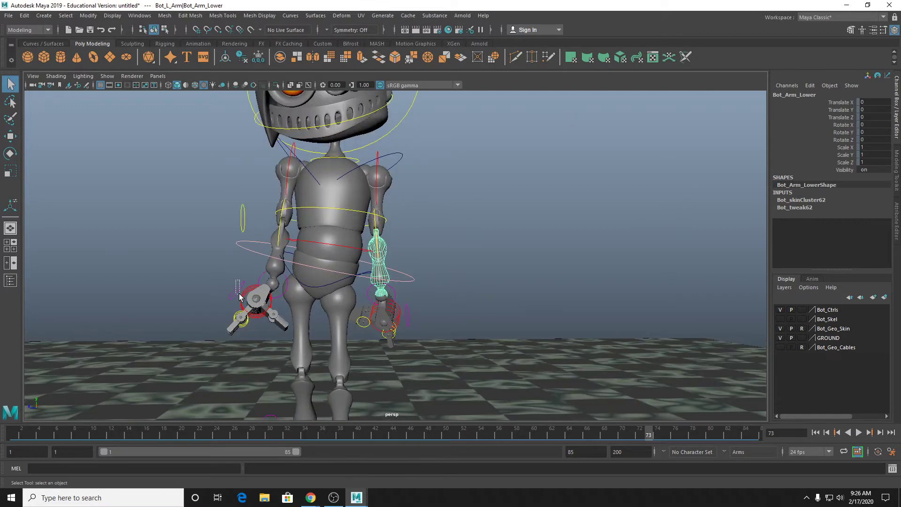
{"action": "left_click", "coordinate": [238, 290]}
{"action": "key", "text": "f"}
{"action": "scroll", "coordinate": [506, 274], "scroll_direction": "down", "scroll_amount": 10}
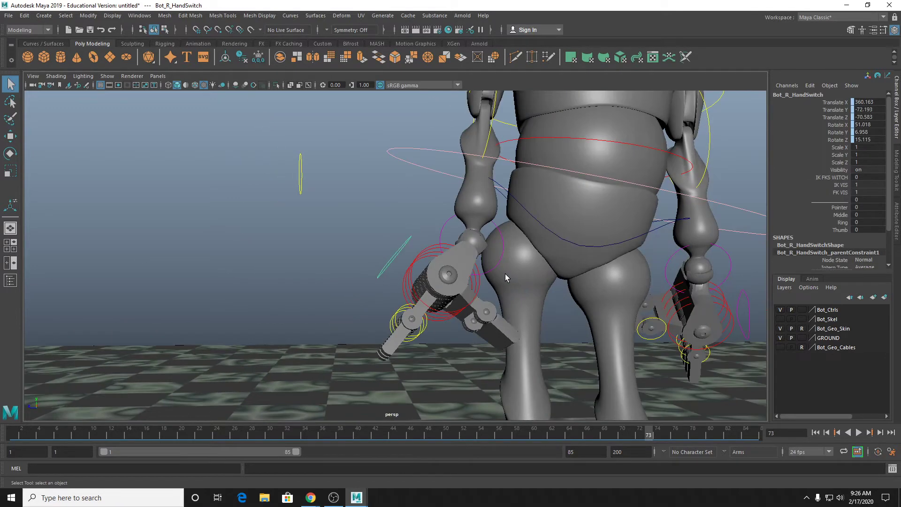
{"action": "scroll", "coordinate": [506, 274], "scroll_direction": "down", "scroll_amount": 2}
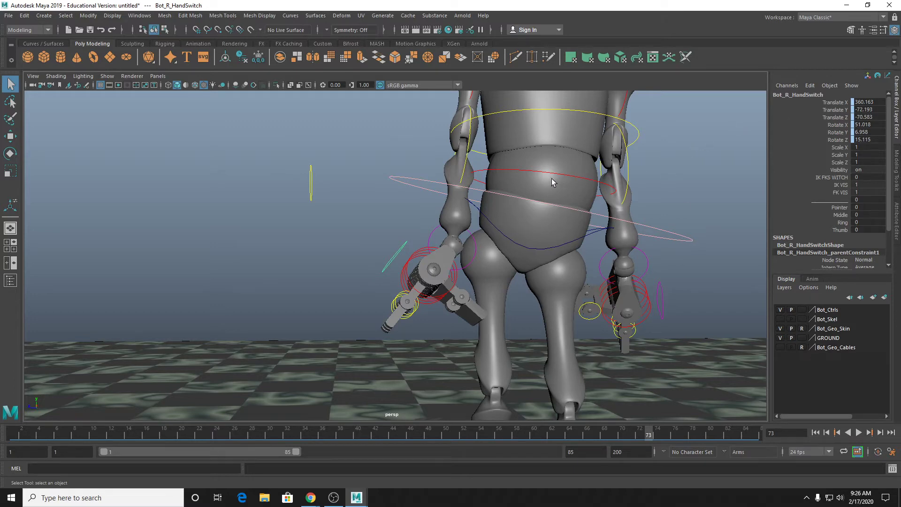
{"action": "scroll", "coordinate": [485, 184], "scroll_direction": "down", "scroll_amount": 3}
{"action": "scroll", "coordinate": [578, 195], "scroll_direction": "down", "scroll_amount": 2}
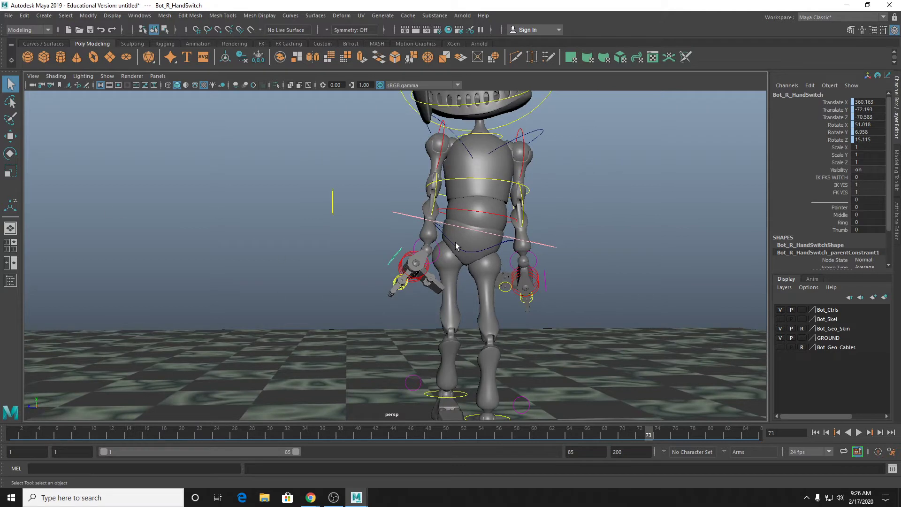
Set the right hand switch's Pointer attribute to 33.4 and view the bent finger from several angles.
{"action": "left_click", "coordinate": [841, 208]}
{"action": "middle_click_drag", "start_coordinate": [616, 245], "coordinate": [751, 274]}
{"action": "scroll", "coordinate": [584, 277], "scroll_direction": "up", "scroll_amount": 3}
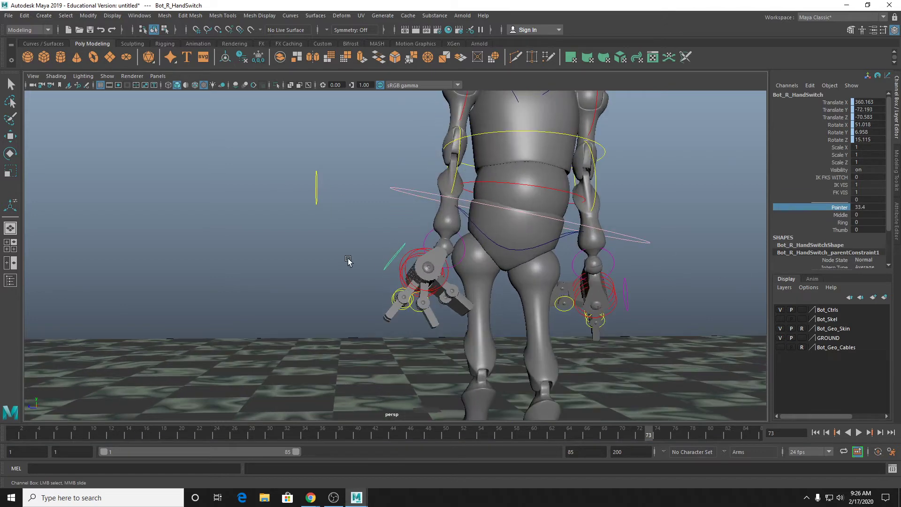
{"action": "left_click_drag", "start_coordinate": [348, 257], "coordinate": [452, 272], "text": "alt"}
{"action": "scroll", "coordinate": [602, 282], "scroll_direction": "up", "scroll_amount": 3}
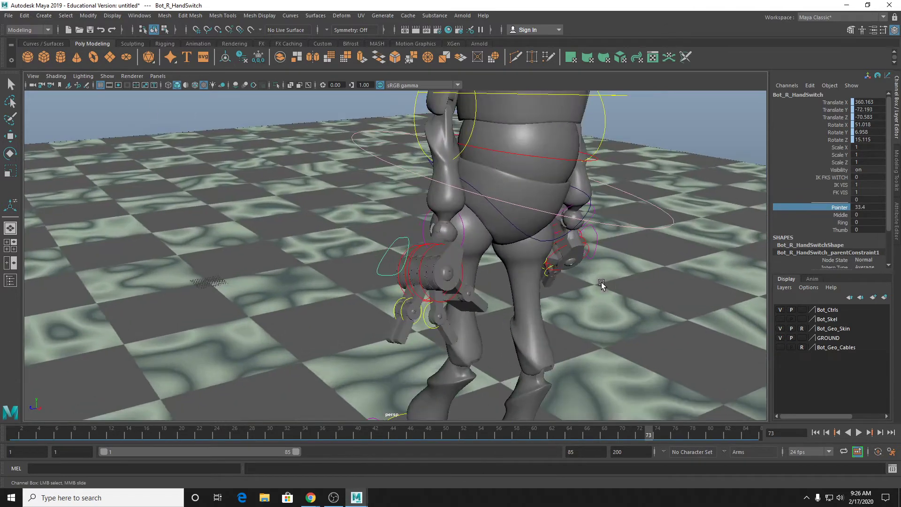
{"action": "left_click_drag", "start_coordinate": [584, 304], "coordinate": [527, 275], "text": "alt"}
Curl the right hand's remaining fingers by setting Ring to 37.1, Middle to 23.7 and Thumb to -27.2.
{"action": "left_click", "coordinate": [840, 222]}
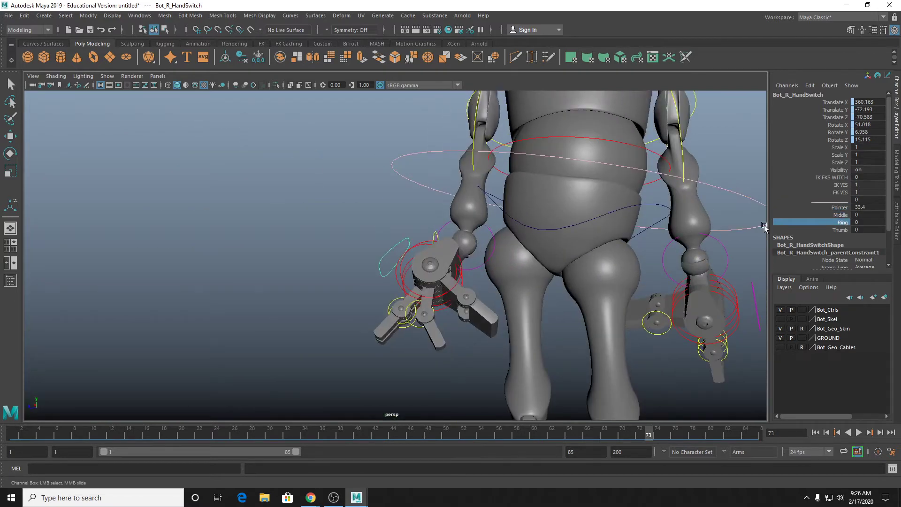
{"action": "middle_click_drag", "start_coordinate": [608, 249], "coordinate": [782, 255]}
{"action": "left_click", "coordinate": [840, 215]}
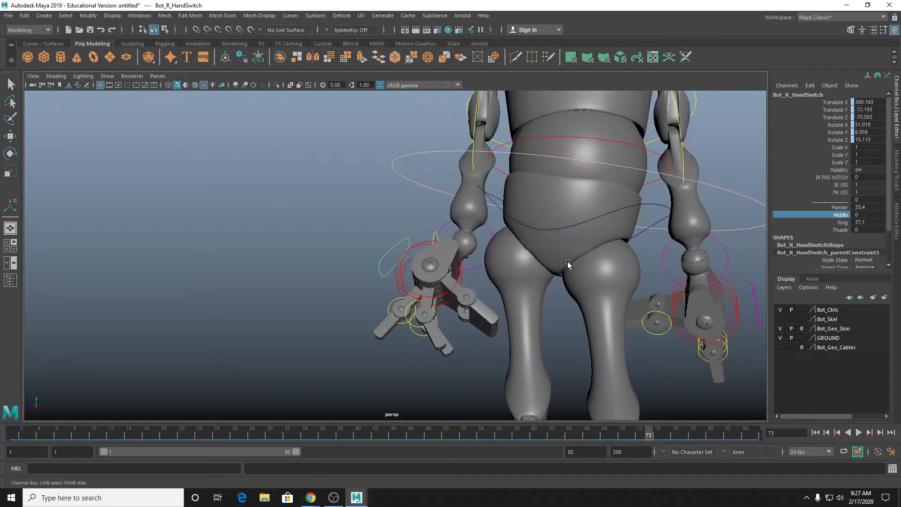
{"action": "middle_click_drag", "start_coordinate": [569, 264], "coordinate": [818, 250]}
{"action": "left_click", "coordinate": [840, 229]}
{"action": "middle_click_drag", "start_coordinate": [719, 246], "coordinate": [515, 265]}
{"action": "left_click_drag", "start_coordinate": [515, 265], "coordinate": [463, 294], "text": "alt"}
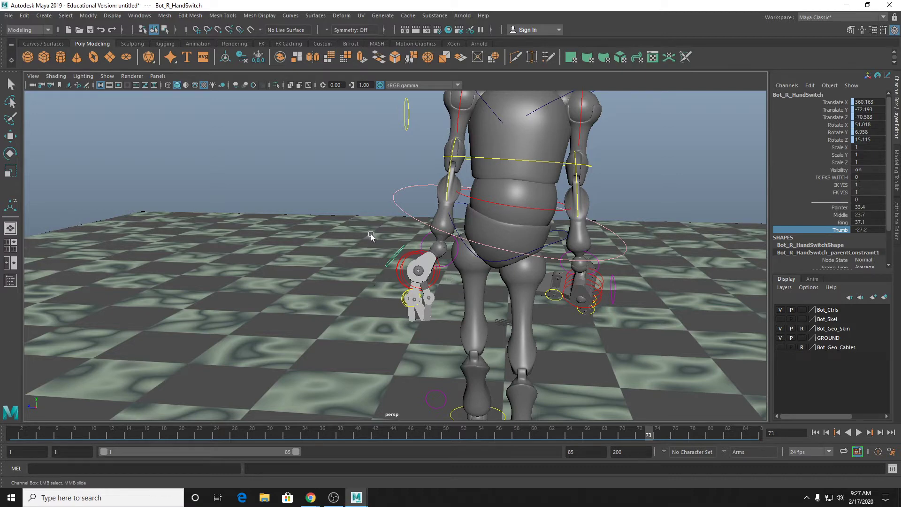
Select the stray thumb control floating away from the robot and examine its attributes and position from several angles.
{"action": "scroll", "coordinate": [375, 226], "scroll_direction": "down", "scroll_amount": 5}
{"action": "middle_click_drag", "start_coordinate": [400, 279], "coordinate": [351, 245], "text": "alt"}
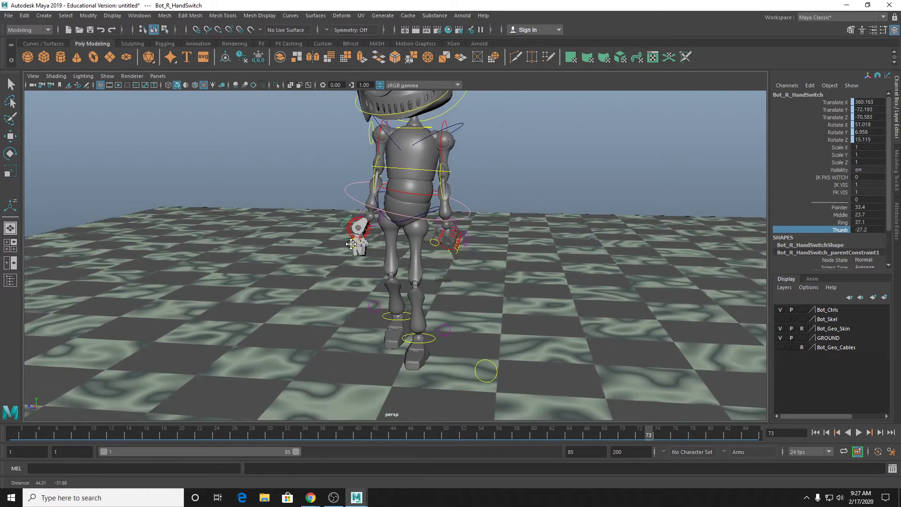
{"action": "scroll", "coordinate": [352, 244], "scroll_direction": "down", "scroll_amount": 4}
{"action": "left_click_drag", "start_coordinate": [479, 269], "coordinate": [517, 281], "text": "alt"}
{"action": "left_click_drag", "start_coordinate": [605, 188], "coordinate": [624, 226]}
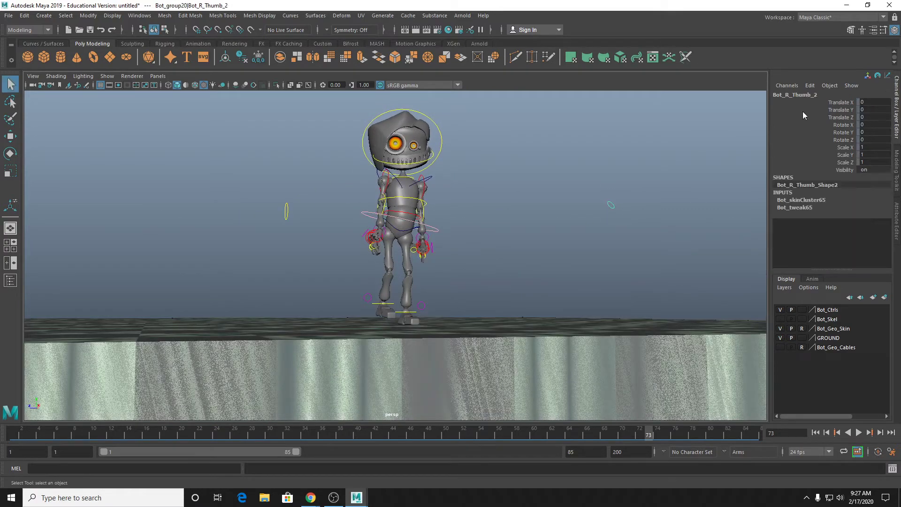
{"action": "left_click_drag", "start_coordinate": [620, 187], "coordinate": [703, 231], "text": "alt"}
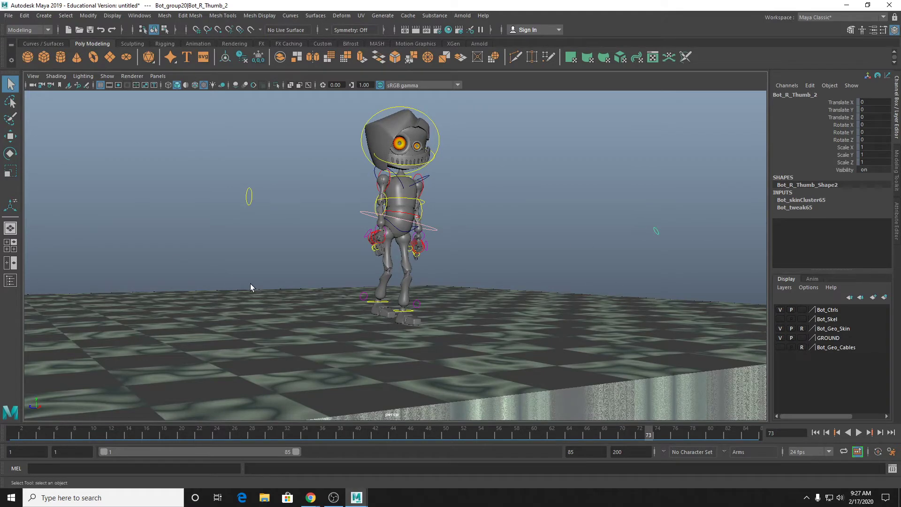
{"action": "left_click_drag", "start_coordinate": [334, 282], "coordinate": [588, 236], "text": "alt"}
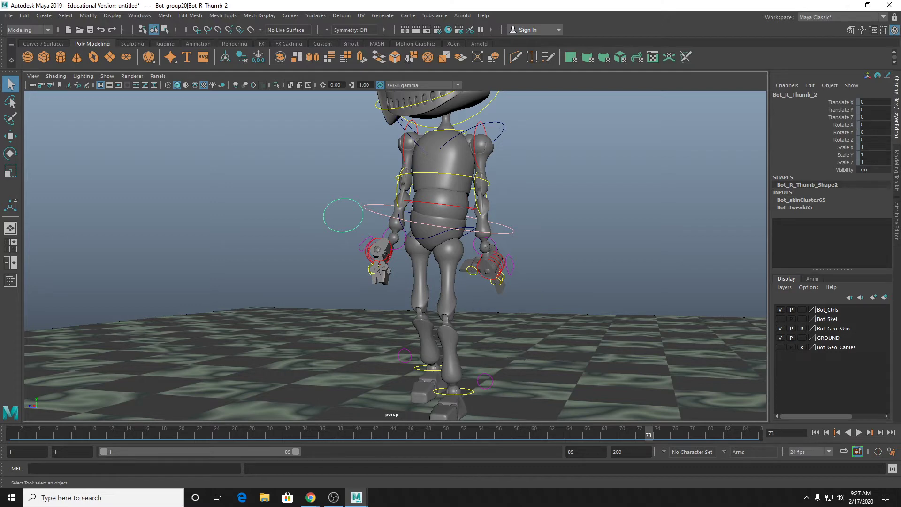
{"action": "left_click_drag", "start_coordinate": [543, 213], "coordinate": [539, 255], "text": "alt"}
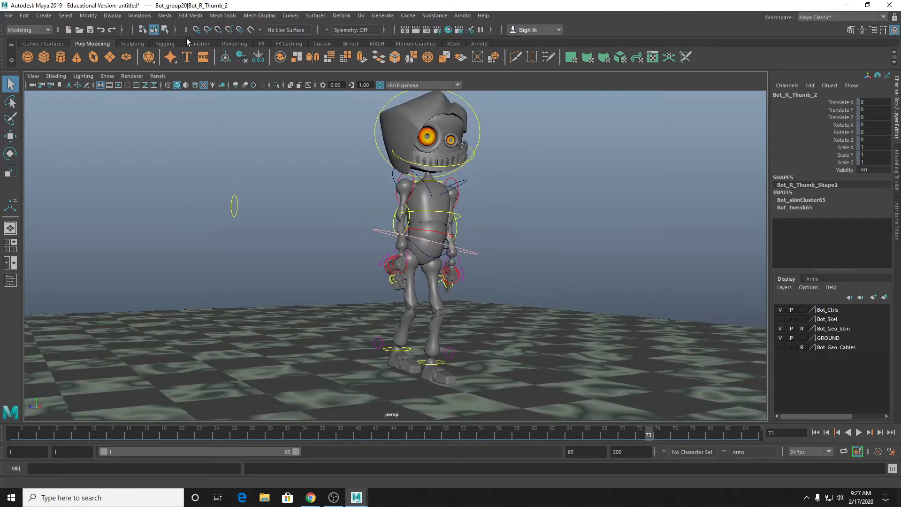
Open the Graph Editor for the selected thumb control.
{"action": "left_click", "coordinate": [153, 17]}
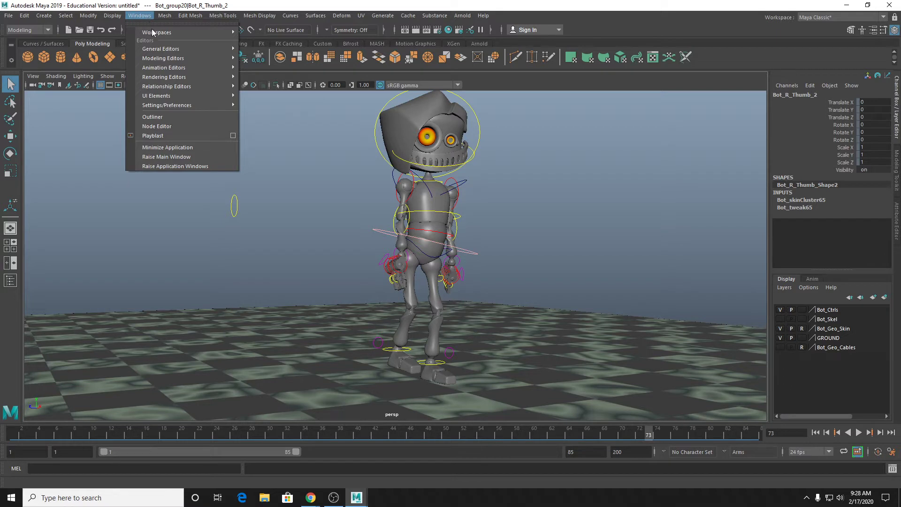
{"action": "mouse_move", "coordinate": [164, 68]}
{"action": "left_click", "coordinate": [275, 76]}
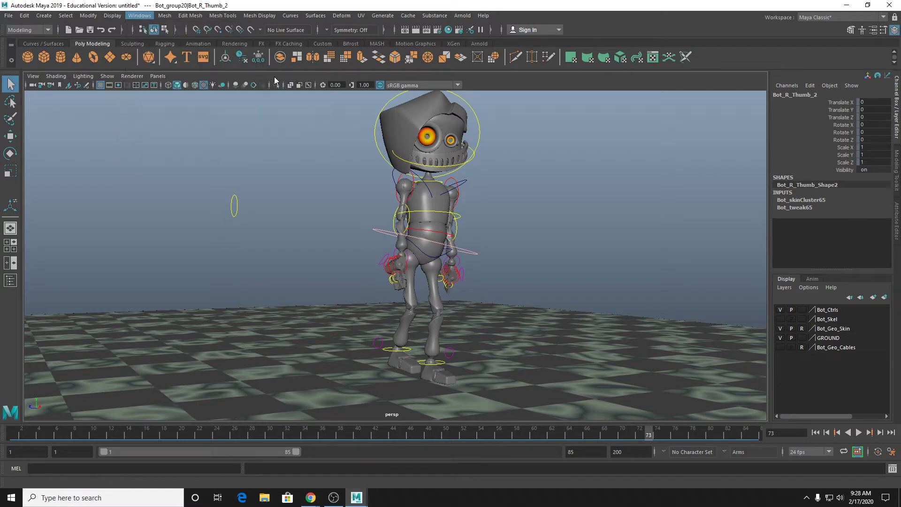
{"action": "left_click_drag", "start_coordinate": [406, 187], "coordinate": [696, 176]}
{"action": "scroll", "coordinate": [494, 171], "scroll_direction": "down", "scroll_amount": 5}
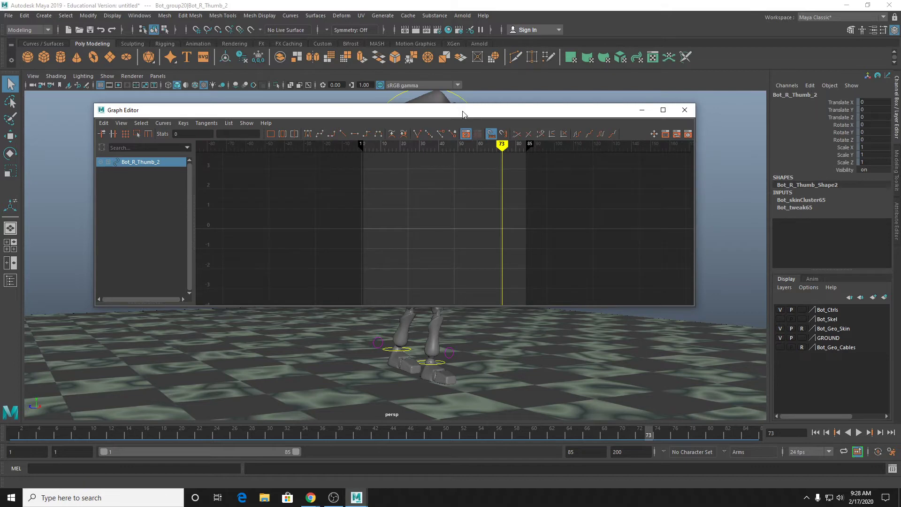
Move and resize the Graph Editor window and reframe the scene so the whole robot stands visible beside it.
{"action": "left_click_drag", "start_coordinate": [465, 111], "coordinate": [393, 208]}
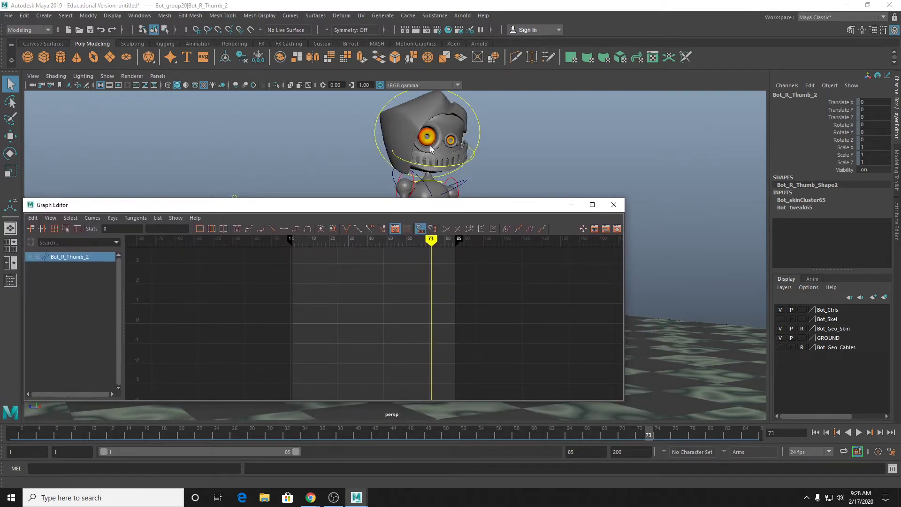
{"action": "left_click_drag", "start_coordinate": [483, 207], "coordinate": [485, 126]}
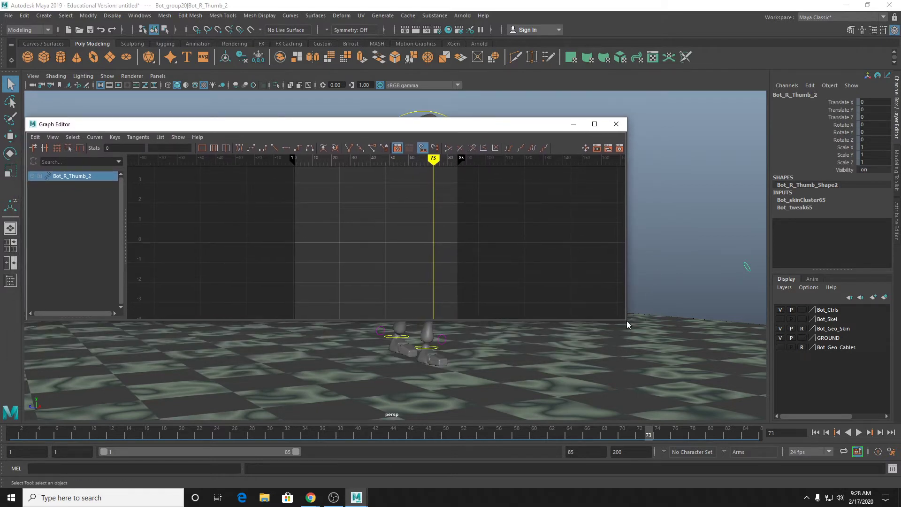
{"action": "left_click_drag", "start_coordinate": [627, 320], "coordinate": [525, 320]}
{"action": "middle_click_drag", "start_coordinate": [613, 239], "coordinate": [773, 230], "text": "alt"}
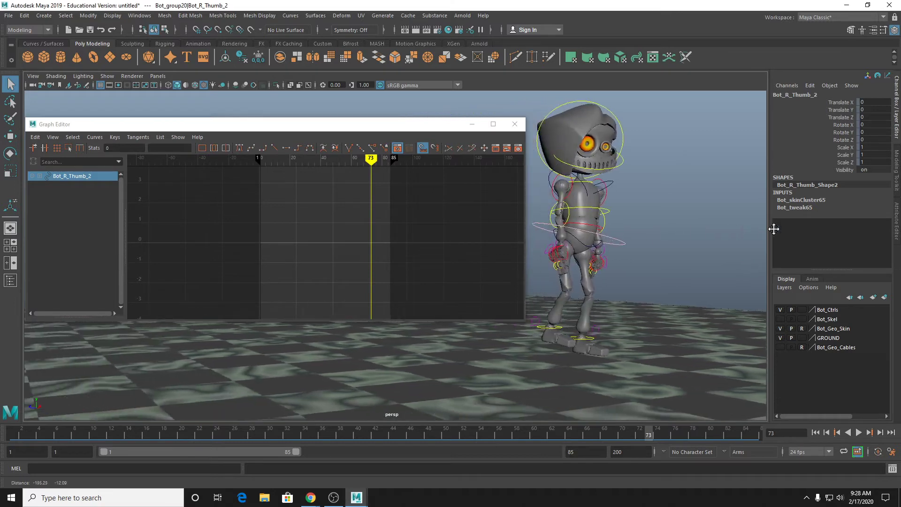
{"action": "left_click_drag", "start_coordinate": [725, 235], "coordinate": [703, 232], "text": "alt"}
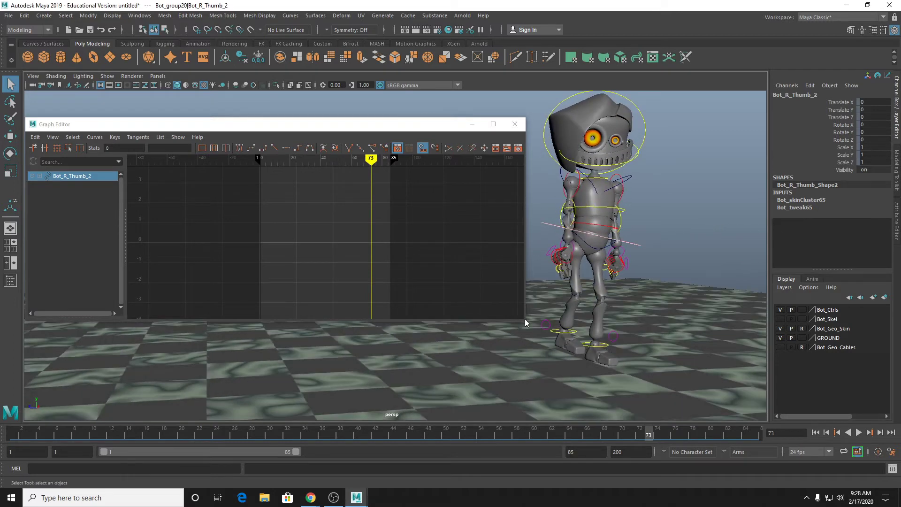
{"action": "left_click_drag", "start_coordinate": [525, 320], "coordinate": [500, 405]}
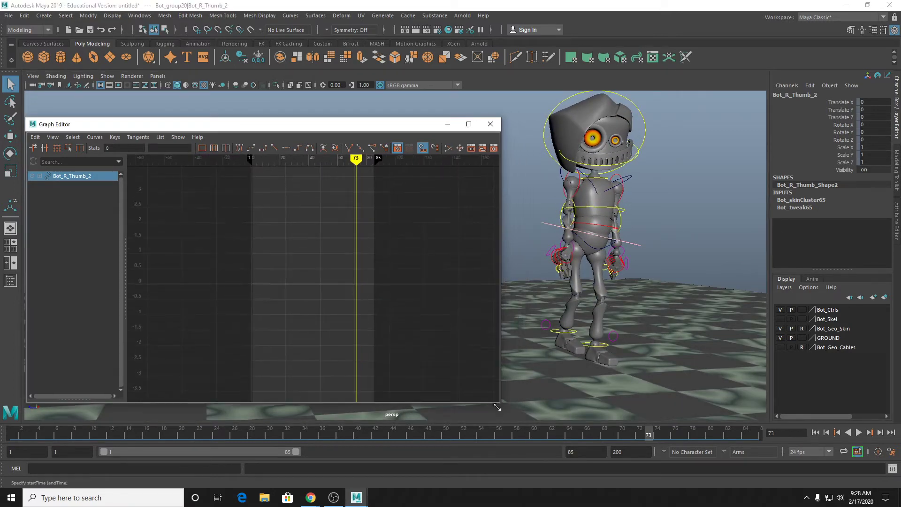
Select the robot's root control to load its animation curves into the Graph Editor.
{"action": "scroll", "coordinate": [414, 232], "scroll_direction": "up", "scroll_amount": 6}
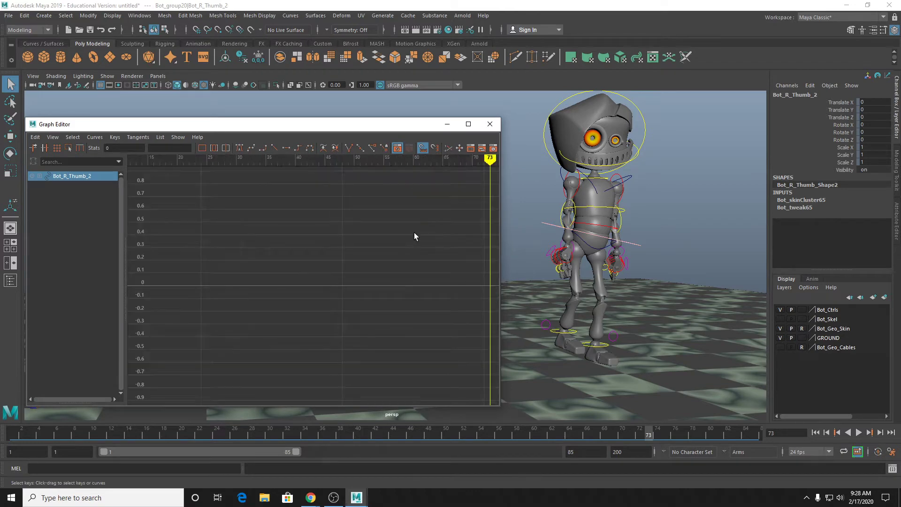
{"action": "scroll", "coordinate": [414, 233], "scroll_direction": "down", "scroll_amount": 2}
{"action": "middle_click_drag", "start_coordinate": [414, 232], "coordinate": [403, 284], "text": "alt"}
{"action": "scroll", "coordinate": [405, 244], "scroll_direction": "down", "scroll_amount": 2}
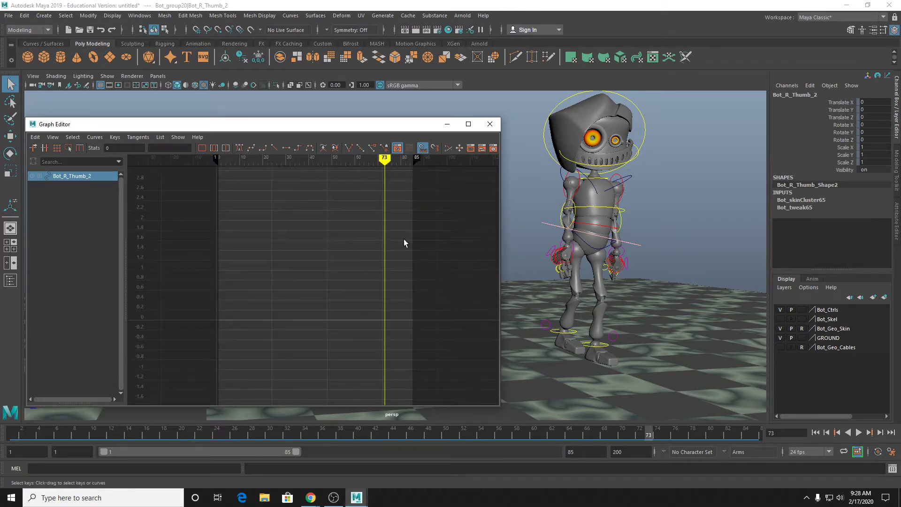
{"action": "left_click", "coordinate": [637, 253]}
{"action": "left_click", "coordinate": [638, 244]}
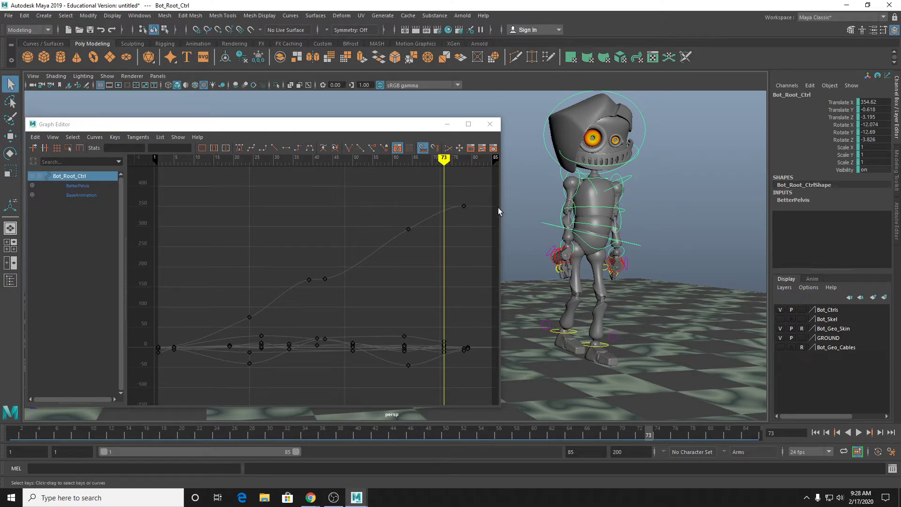
Unlock the UpperCounterKey, SassyFeet, BetterPelvis and BaseAnimation animation layers and select BetterPelvis.
{"action": "left_click", "coordinate": [813, 279]}
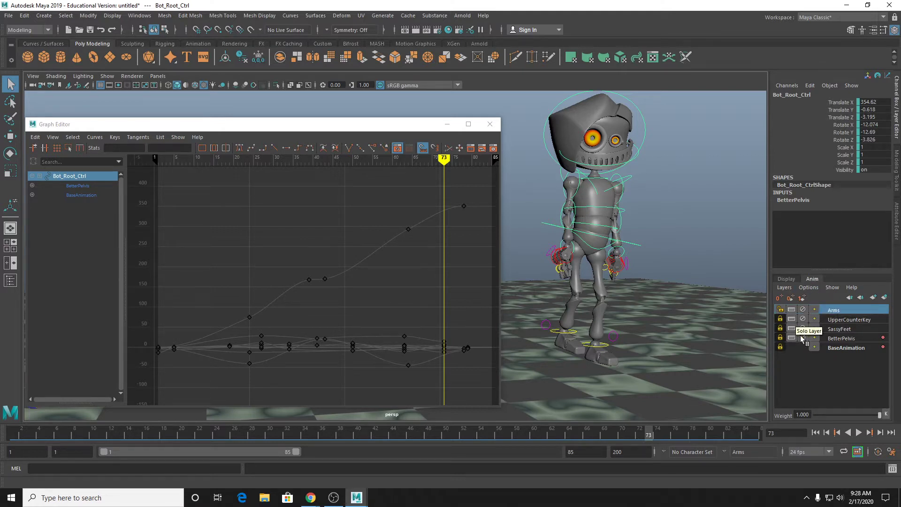
{"action": "left_click", "coordinate": [782, 321]}
{"action": "left_click", "coordinate": [781, 329]}
{"action": "left_click", "coordinate": [781, 339]}
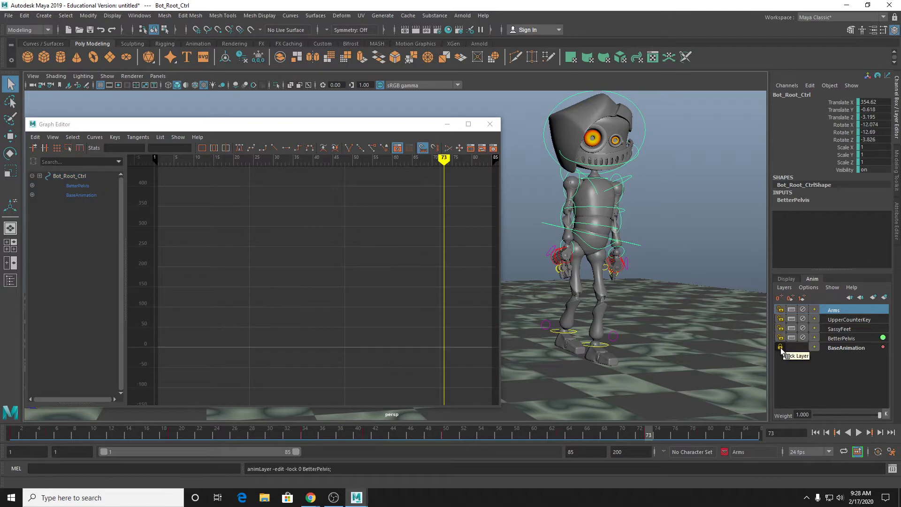
{"action": "left_click", "coordinate": [781, 347]}
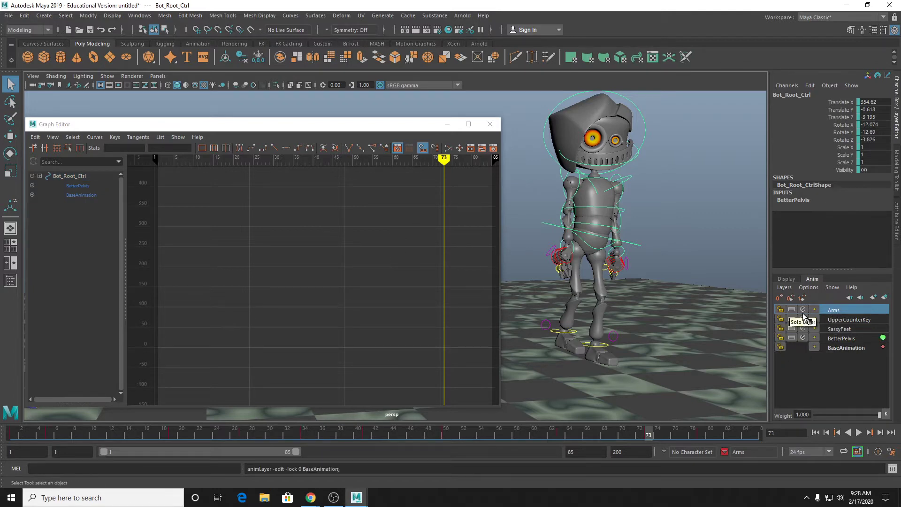
{"action": "left_click", "coordinate": [844, 338]}
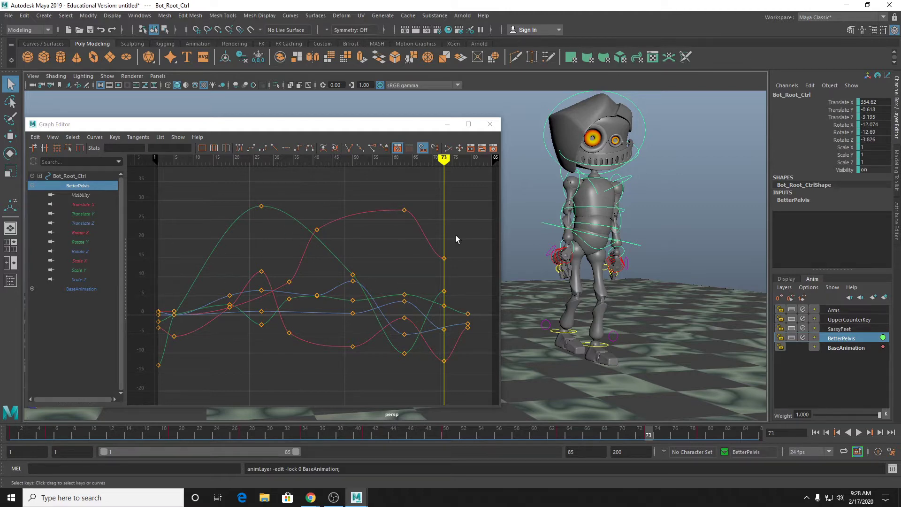
Examine the BetterPelvis Translate X curve on its own and all of the root control's curves together, framed in the graph.
{"action": "scroll", "coordinate": [456, 233], "scroll_direction": "up", "scroll_amount": 3}
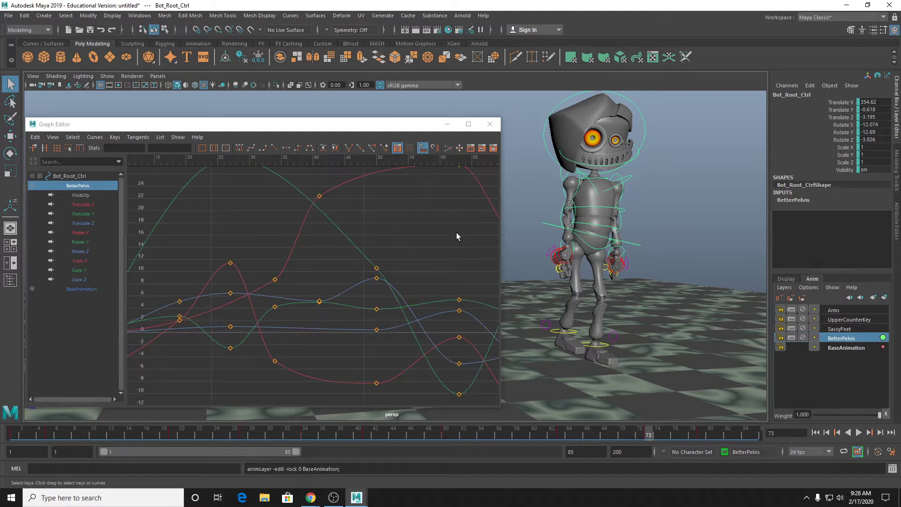
{"action": "left_click", "coordinate": [98, 202]}
{"action": "key", "text": "a"}
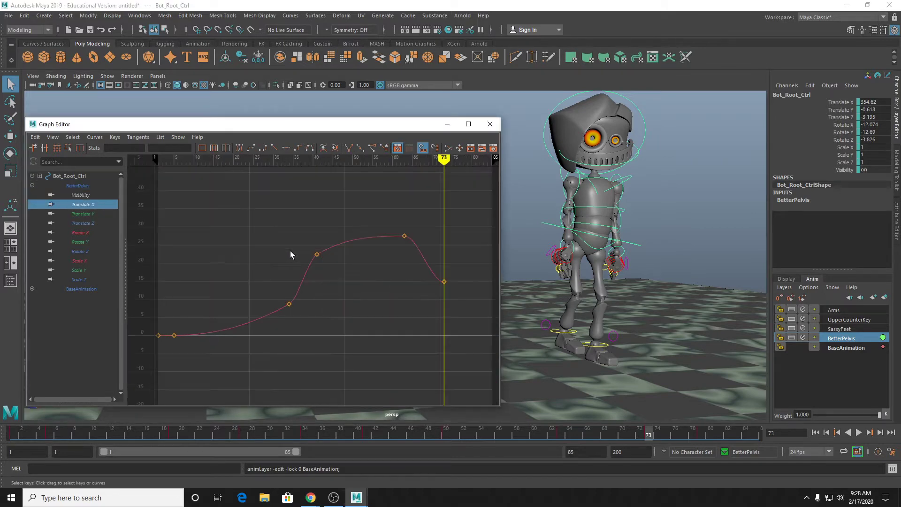
{"action": "left_click", "coordinate": [84, 177]}
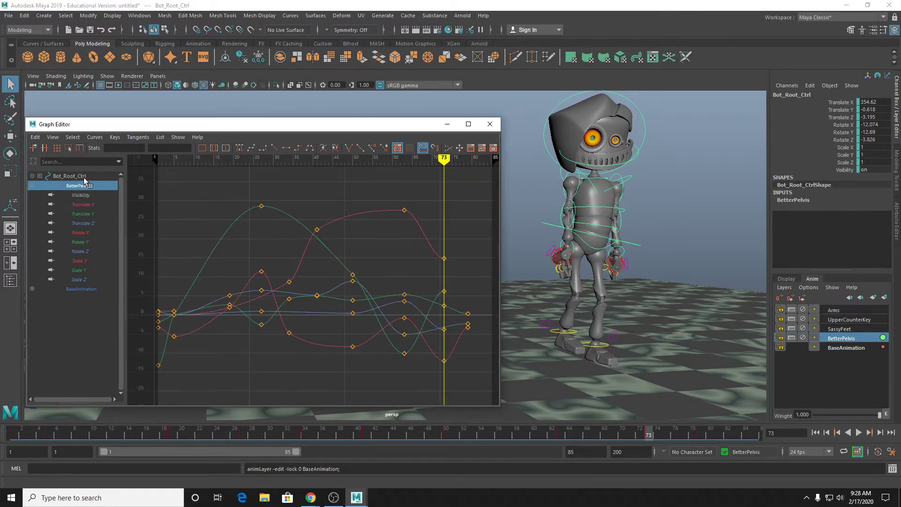
{"action": "key", "text": "a"}
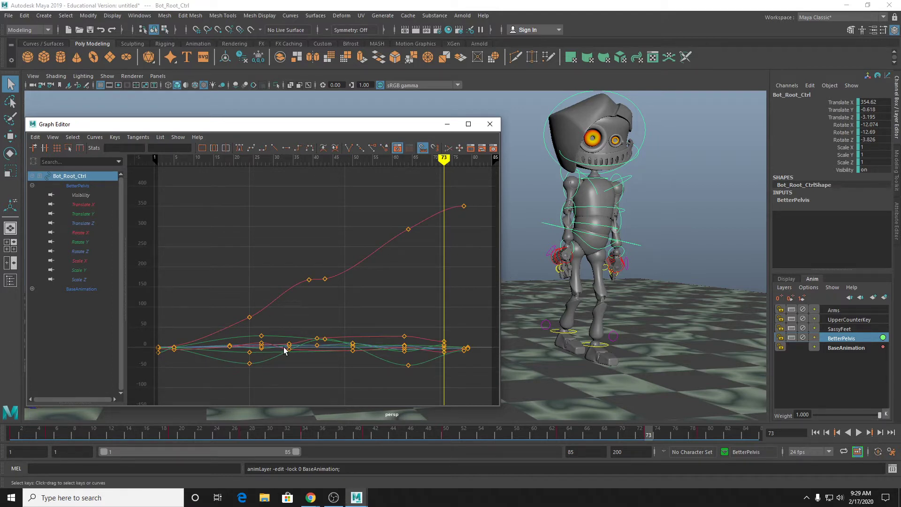
Move the current time to frame 85, and scrub it back to frame 79 in the Graph Editor.
{"action": "left_click_drag", "start_coordinate": [638, 246], "coordinate": [645, 266]}
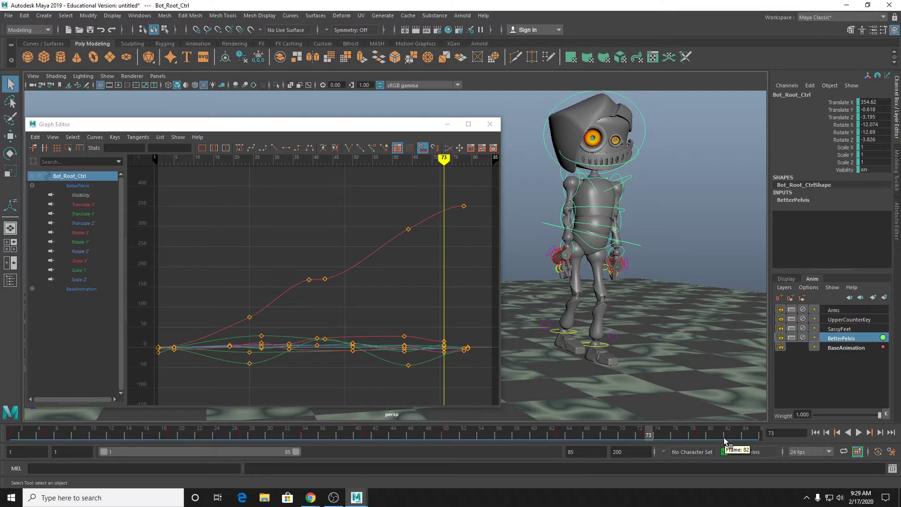
{"action": "left_click", "coordinate": [756, 435]}
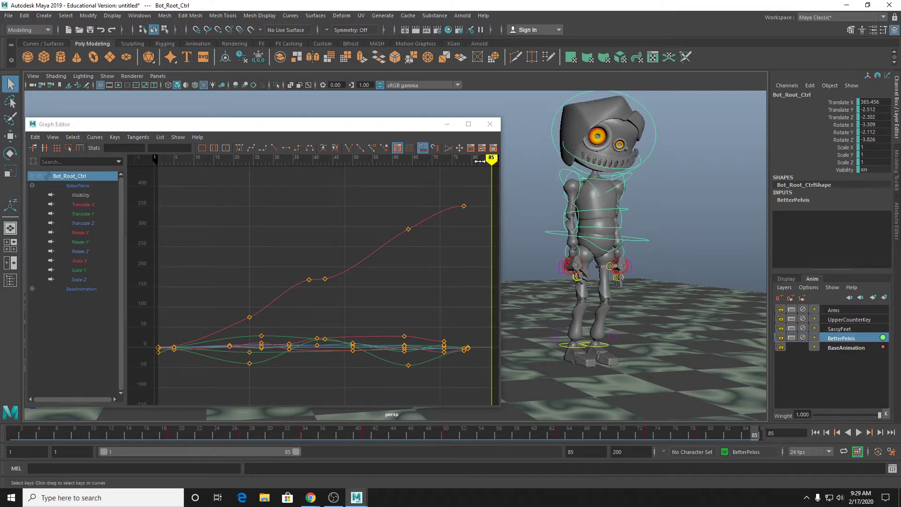
{"action": "left_click_drag", "start_coordinate": [491, 158], "coordinate": [468, 160]}
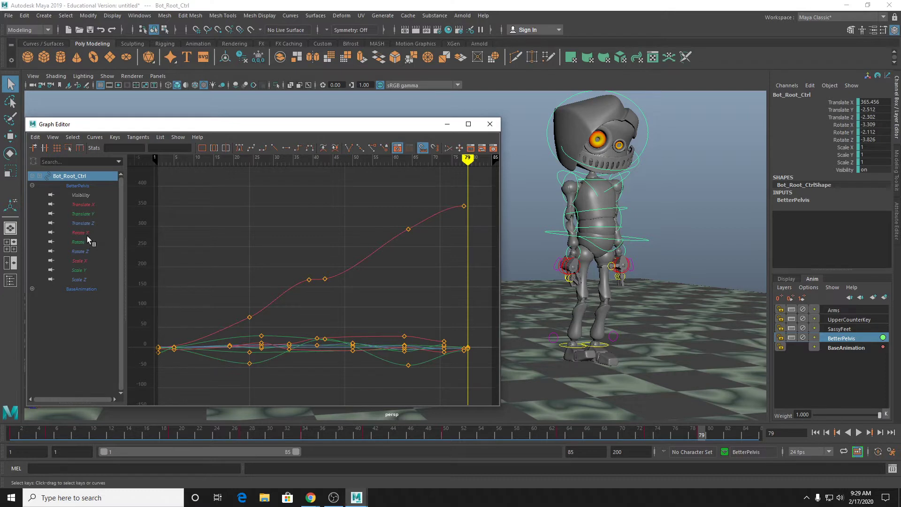
Compare the root control's Translate X and Translate Y curves on the BetterPelvis layer, ending on Translate X.
{"action": "left_click", "coordinate": [91, 205]}
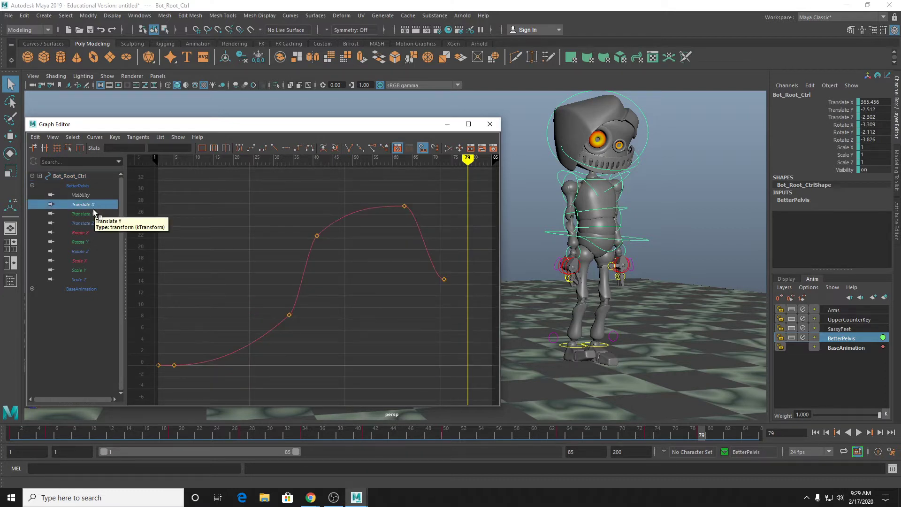
{"action": "left_click", "coordinate": [88, 212]}
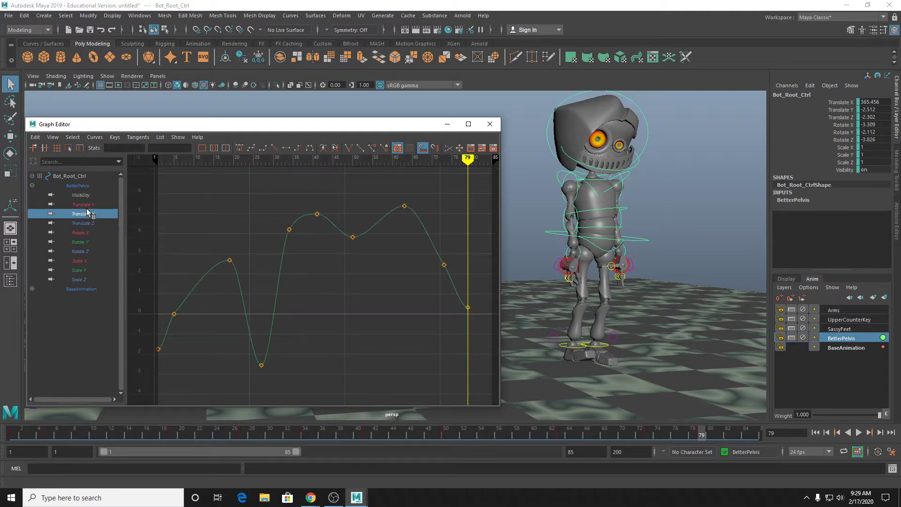
{"action": "left_click", "coordinate": [76, 206]}
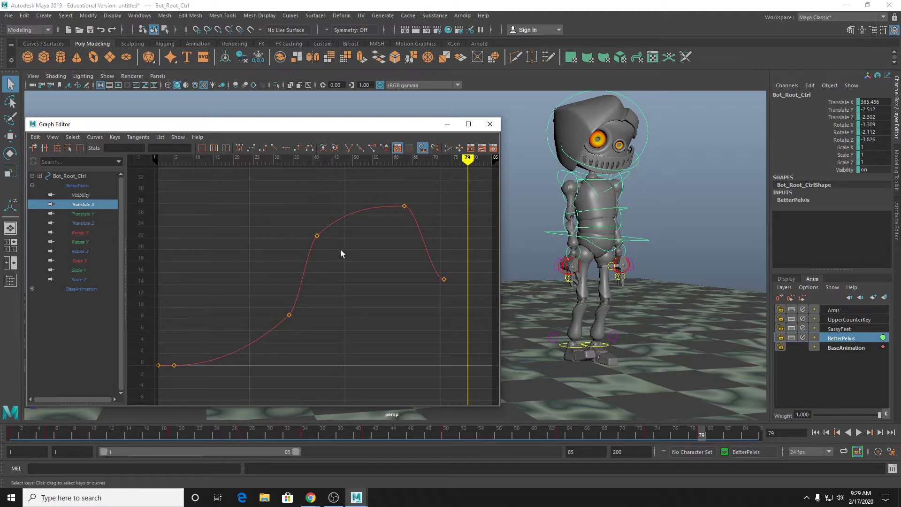
Compare the root control's combined BetterPelvis curves with its individual Translate X, Rotate X, Translate Z and Translate Y curves.
{"action": "left_click", "coordinate": [92, 227]}
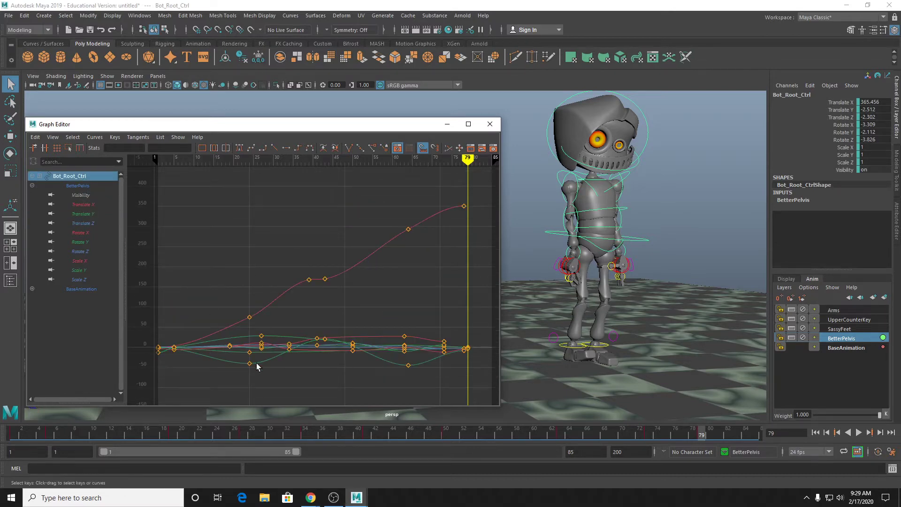
{"action": "left_click", "coordinate": [98, 206]}
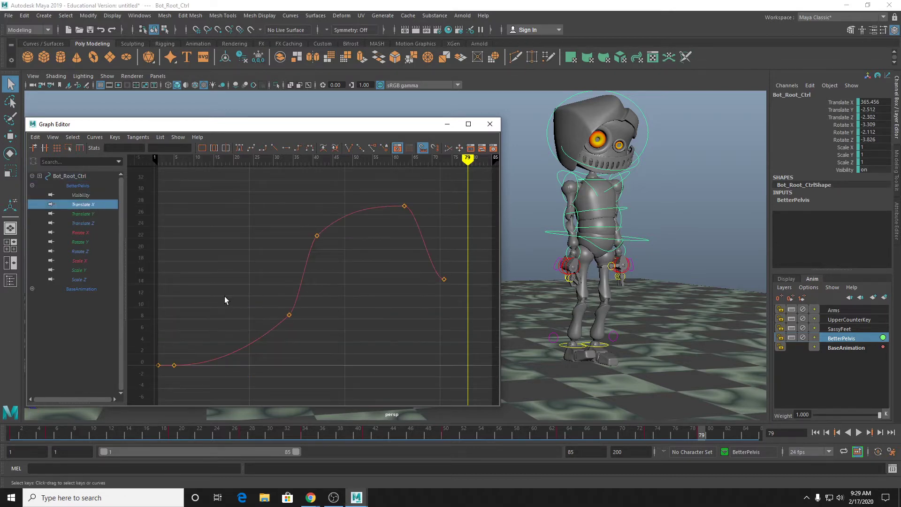
{"action": "scroll", "coordinate": [223, 298], "scroll_direction": "up", "scroll_amount": 5}
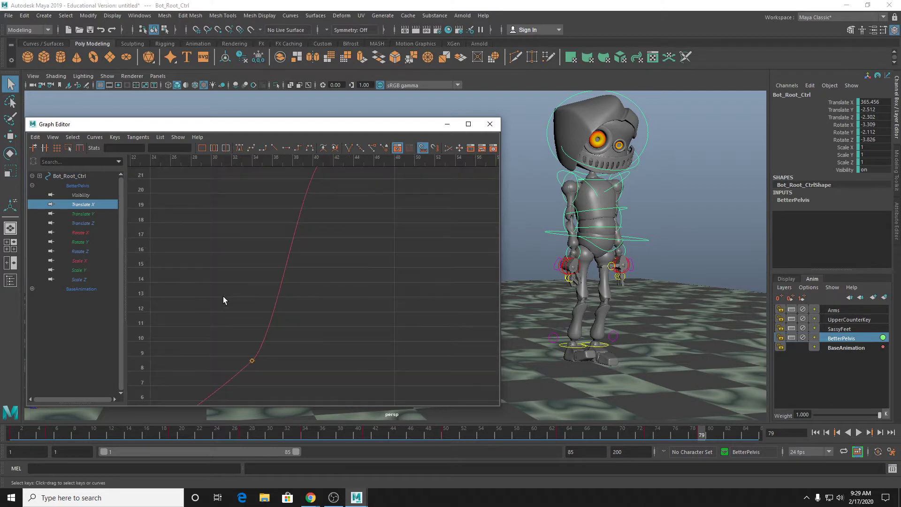
{"action": "left_click", "coordinate": [86, 234]}
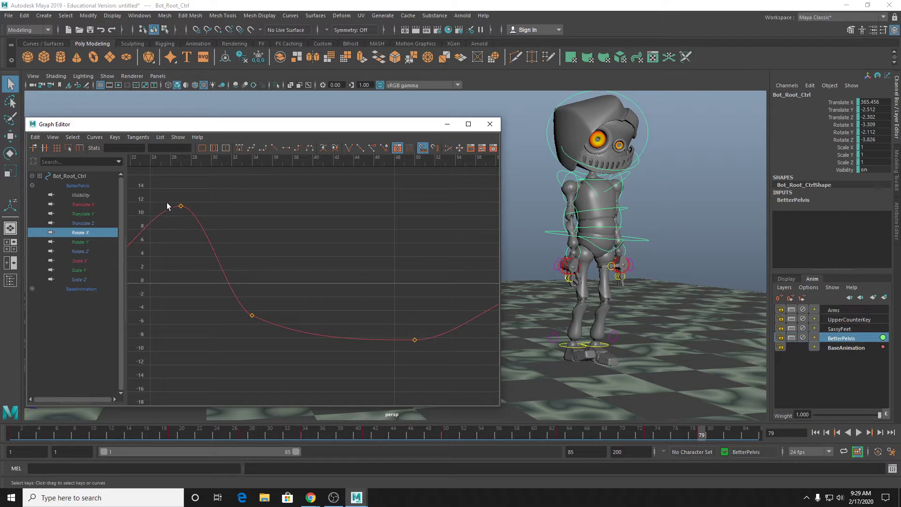
{"action": "left_click", "coordinate": [80, 214]}
{"action": "left_click", "coordinate": [96, 224]}
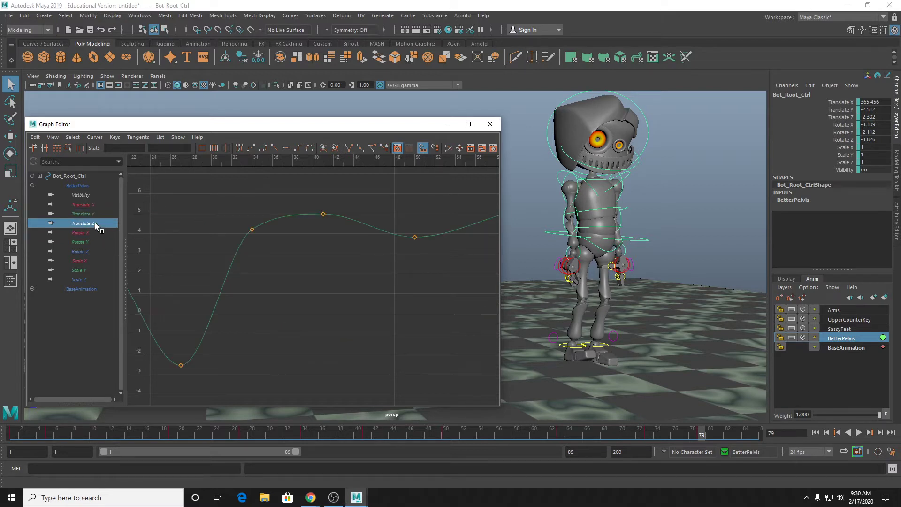
{"action": "key", "text": "a"}
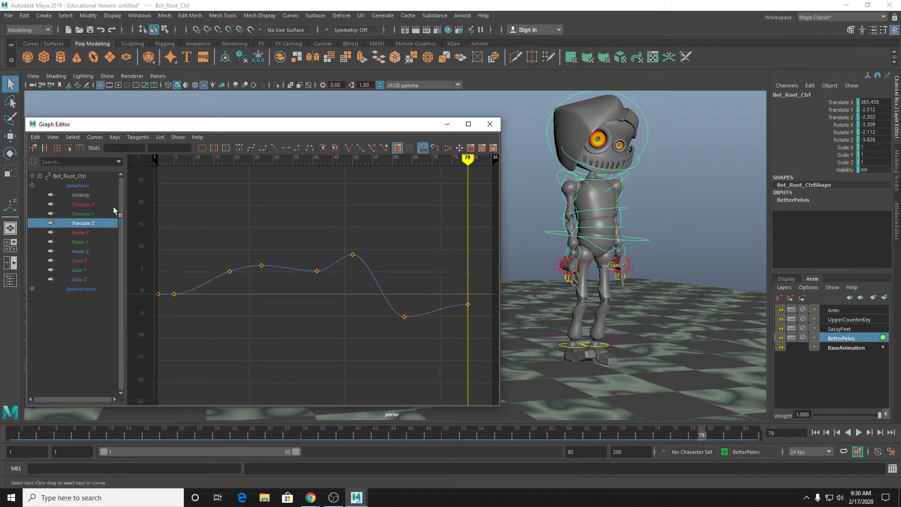
{"action": "left_click", "coordinate": [82, 213]}
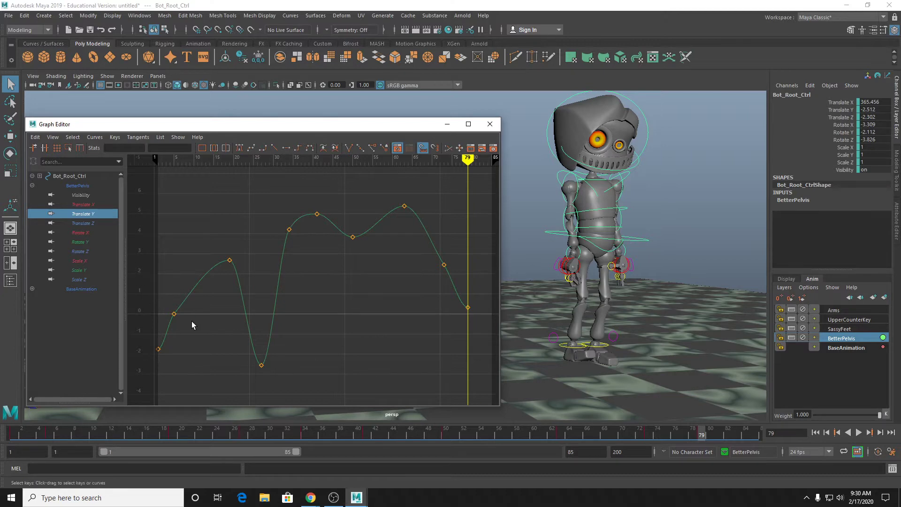
Try lowering the root control vertically with the Move tool at frame 79, and undo the move.
{"action": "key", "text": "w"}
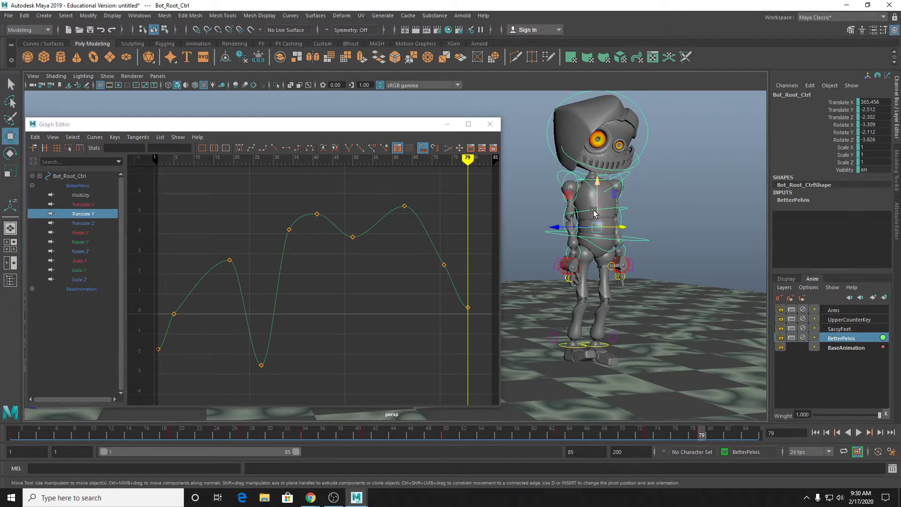
{"action": "left_click_drag", "start_coordinate": [604, 225], "coordinate": [602, 208]}
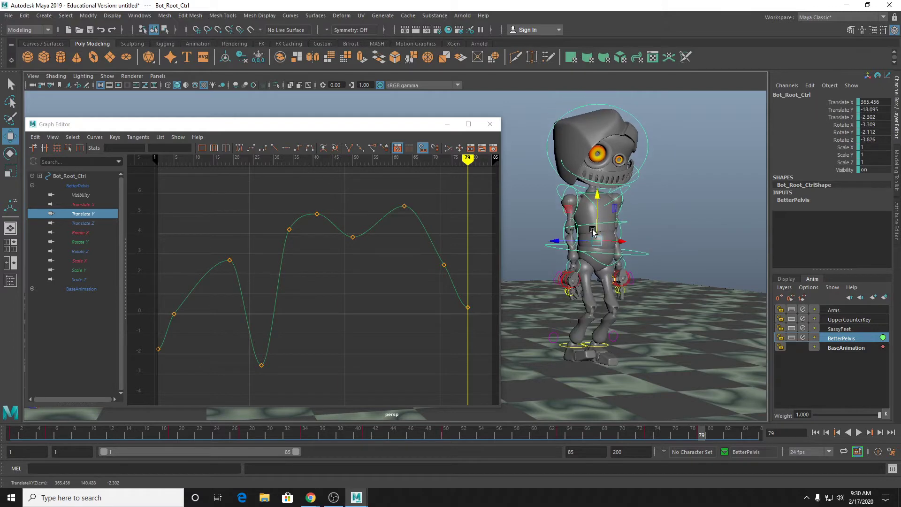
{"action": "key", "text": "ctrl+z"}
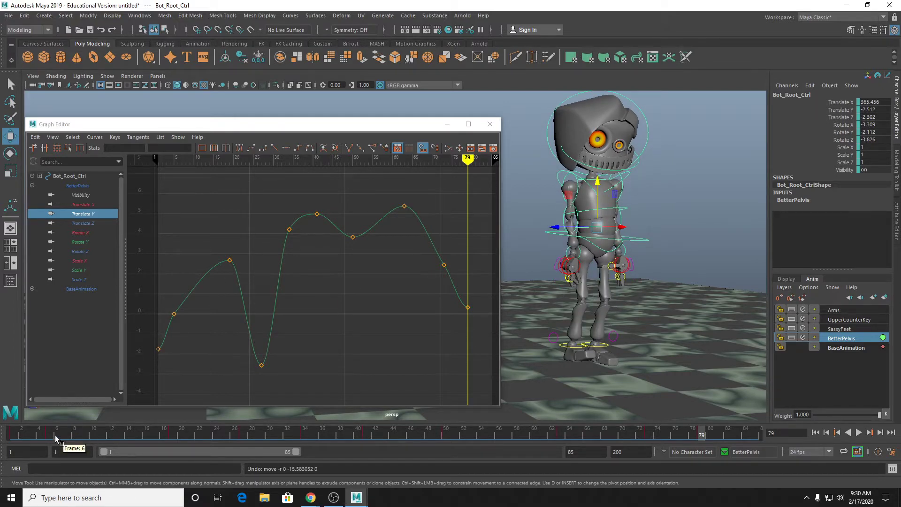
Go to frame 1, bring the robot into view and shift the Graph Editor window aside to uncover it.
{"action": "left_click_drag", "start_coordinate": [55, 435], "coordinate": [12, 435]}
{"action": "middle_click_drag", "start_coordinate": [692, 238], "coordinate": [817, 228], "text": "alt"}
{"action": "left_click_drag", "start_coordinate": [817, 227], "coordinate": [570, 229], "text": "alt"}
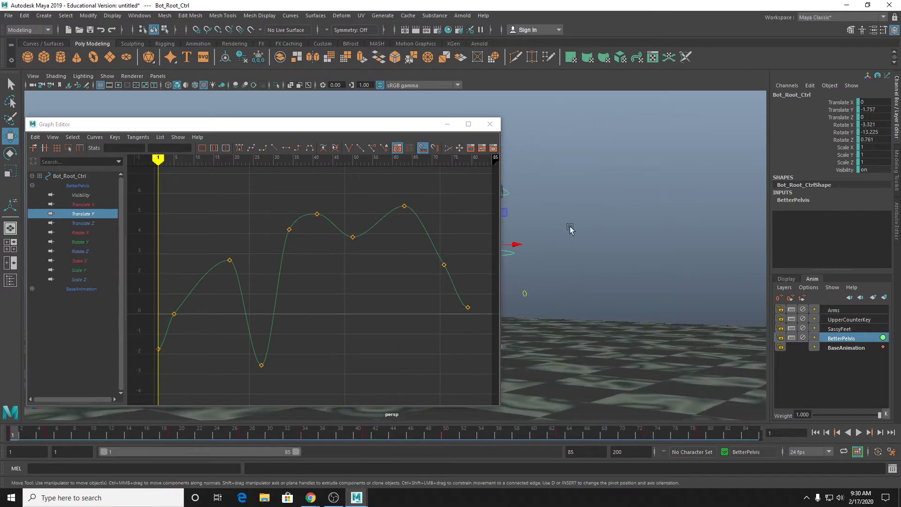
{"action": "left_click_drag", "start_coordinate": [422, 129], "coordinate": [346, 130]}
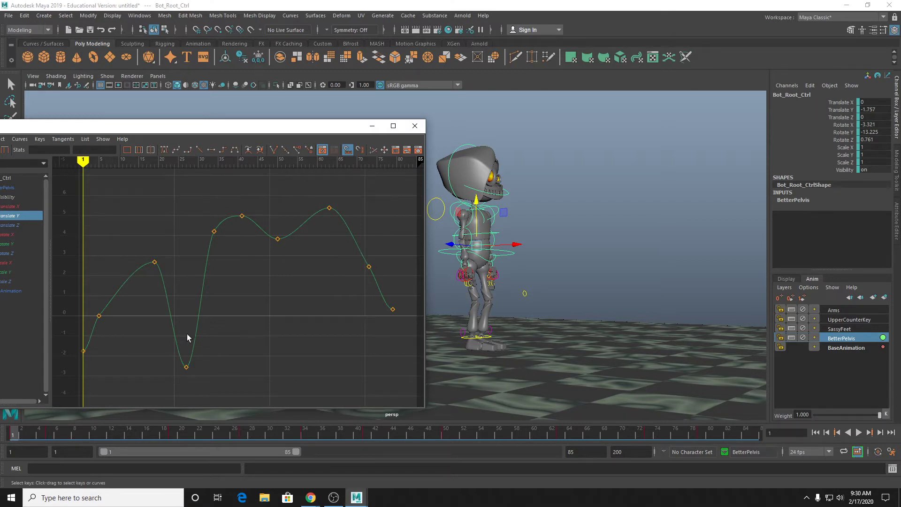
{"action": "mouse_move", "coordinate": [189, 125]}
{"action": "left_mouse_down"}
{"action": "mouse_move", "coordinate": [218, 112]}
{"action": "mouse_move", "coordinate": [194, 117]}
{"action": "left_mouse_up"}
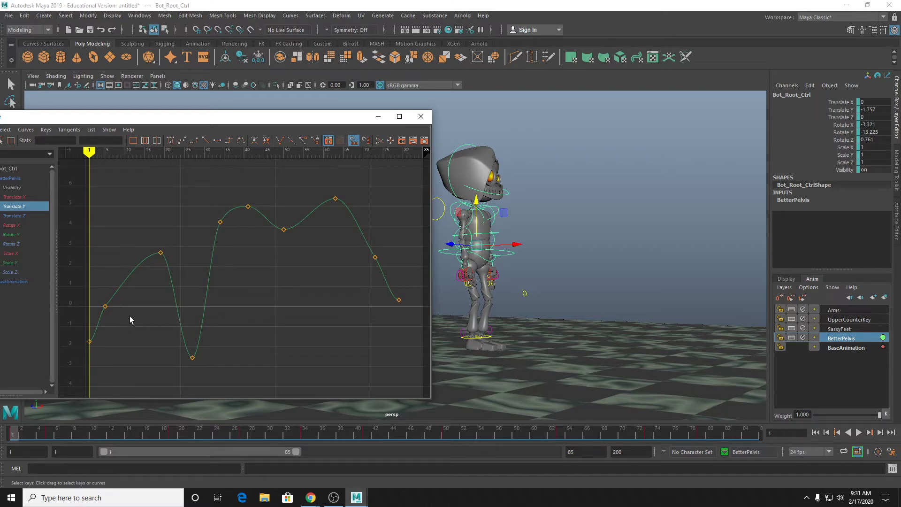
Select the Translate Y key at frame 5, scrub to frame 27 and examine the whole curve against the robot's pose.
{"action": "left_click_drag", "start_coordinate": [136, 314], "coordinate": [95, 292]}
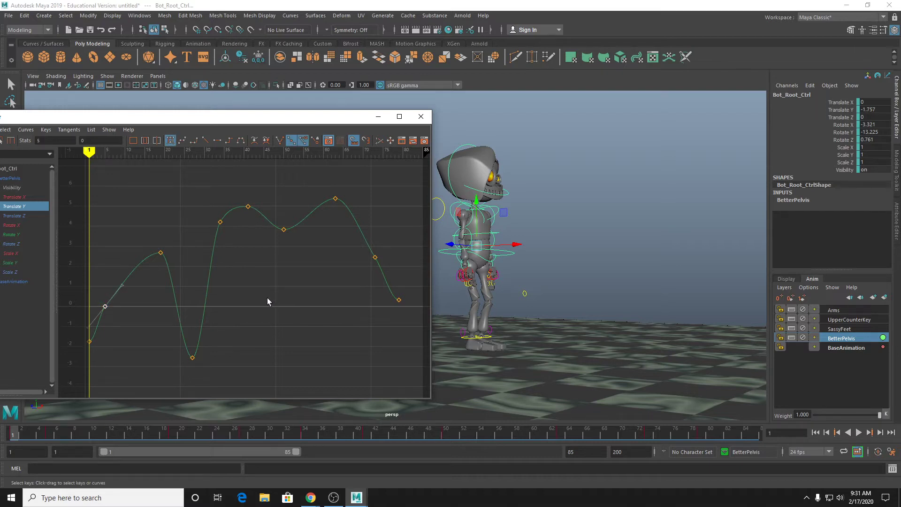
{"action": "scroll", "coordinate": [267, 303], "scroll_direction": "up", "scroll_amount": 4}
{"action": "scroll", "coordinate": [474, 287], "scroll_direction": "down", "scroll_amount": 1}
{"action": "middle_click_drag", "start_coordinate": [537, 294], "coordinate": [582, 283], "text": "alt"}
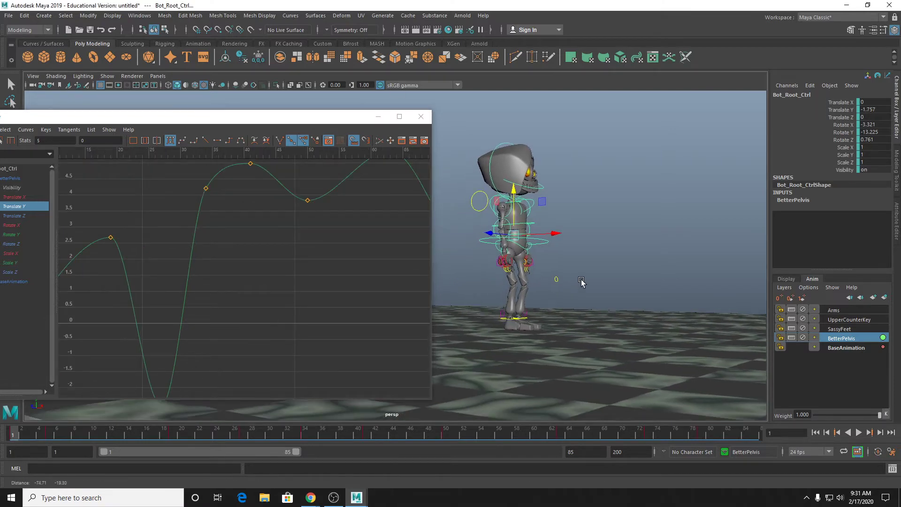
{"action": "left_click_drag", "start_coordinate": [171, 429], "coordinate": [242, 435]}
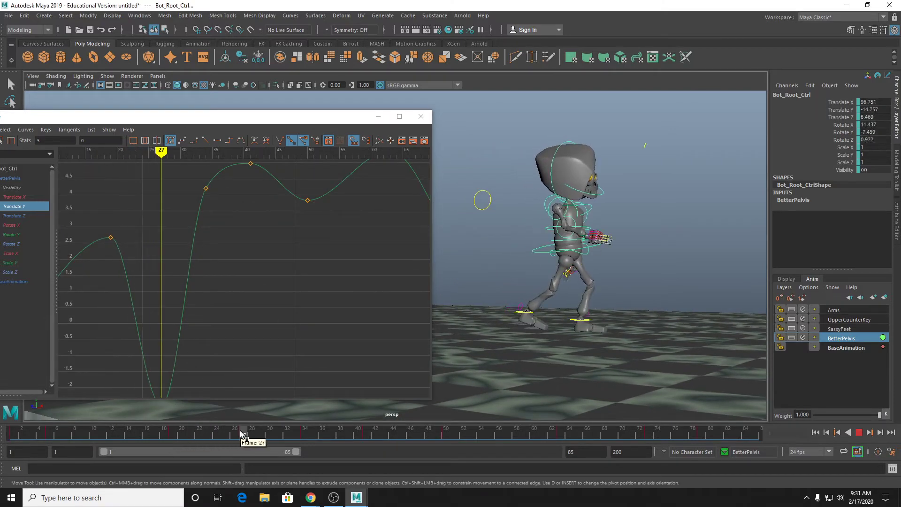
{"action": "scroll", "coordinate": [213, 296], "scroll_direction": "down", "scroll_amount": 4}
{"action": "middle_click_drag", "start_coordinate": [218, 313], "coordinate": [220, 299], "text": "alt"}
{"action": "scroll", "coordinate": [221, 300], "scroll_direction": "up", "scroll_amount": 4}
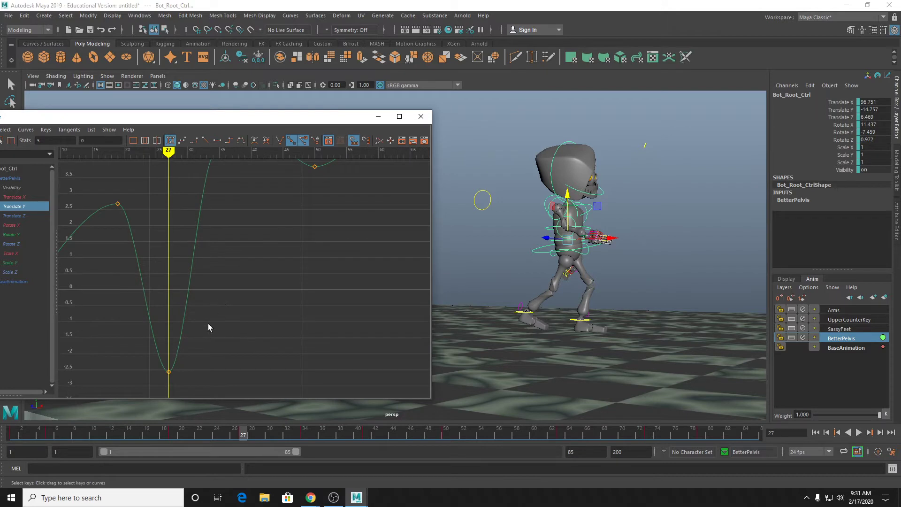
{"action": "key", "text": "a"}
Try moving the frame 27 Translate Y key to frame 33 at about -3.9, and undo the edit.
{"action": "left_click_drag", "start_coordinate": [186, 323], "coordinate": [209, 358]}
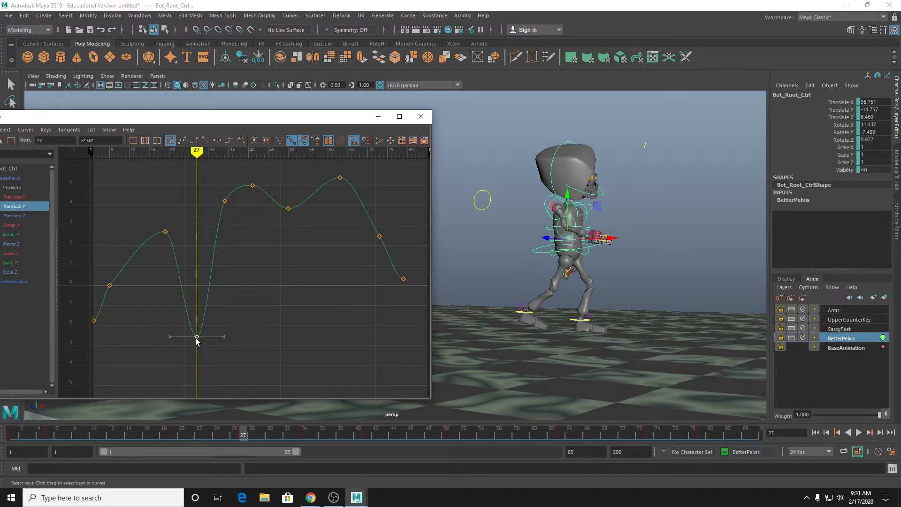
{"action": "middle_click_drag", "start_coordinate": [197, 340], "coordinate": [221, 364]}
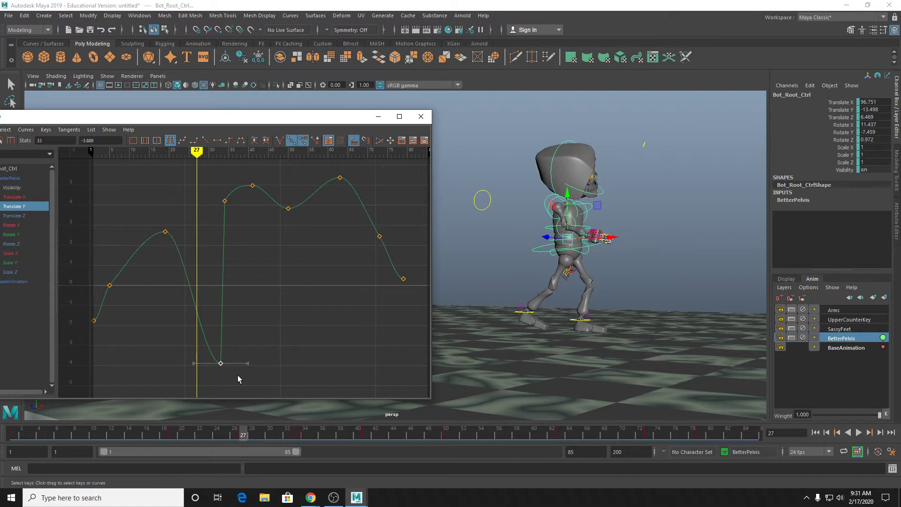
{"action": "key", "text": "ctrl+z"}
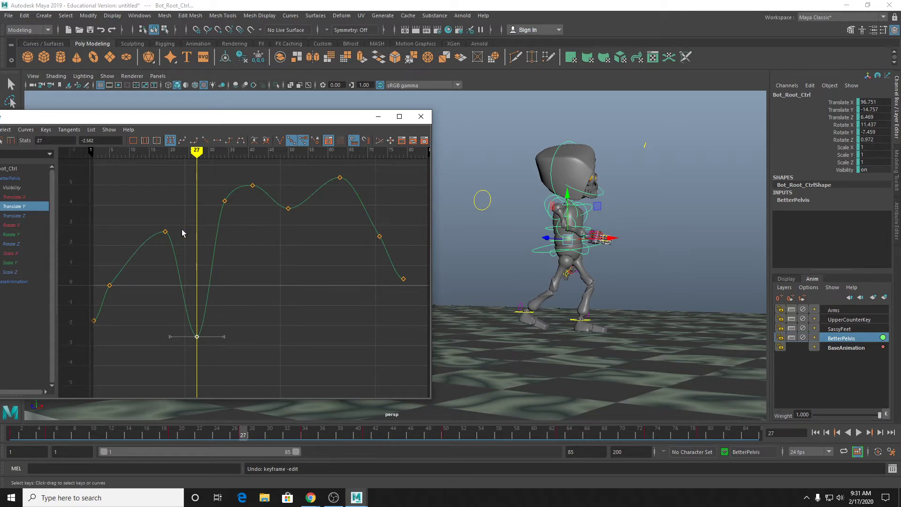
Go to frame 73, check the robot's pose and delete the Translate Y key at that frame.
{"action": "left_click_drag", "start_coordinate": [365, 221], "coordinate": [395, 264]}
{"action": "left_click", "coordinate": [384, 271]}
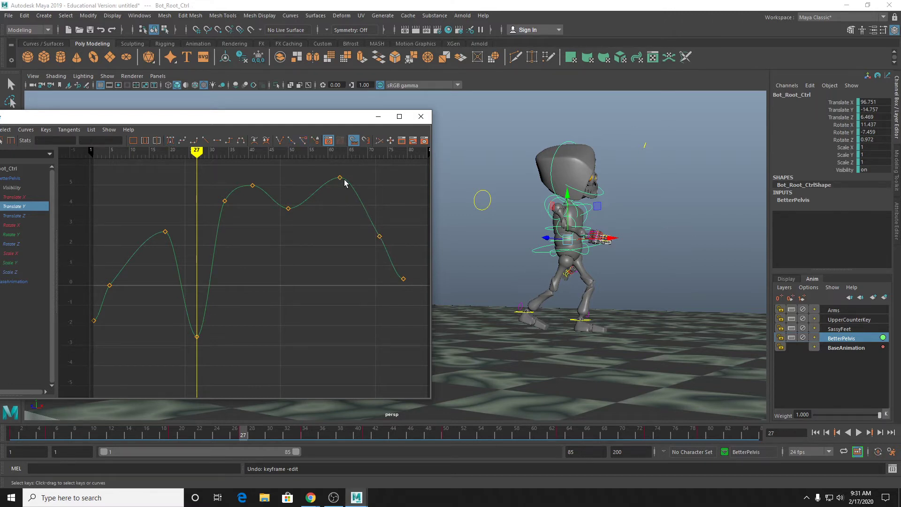
{"action": "left_click_drag", "start_coordinate": [366, 223], "coordinate": [388, 257]}
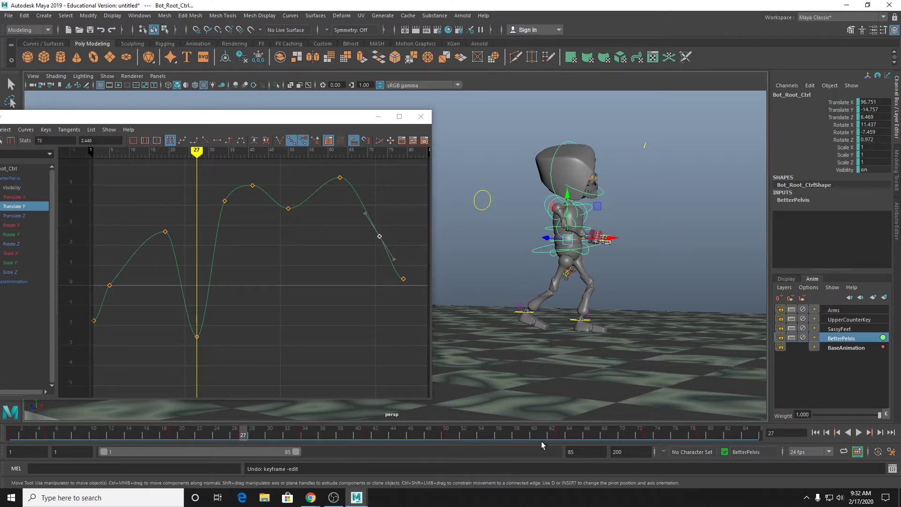
{"action": "key", "text": "alt+v"}
{"action": "left_click", "coordinate": [652, 419]}
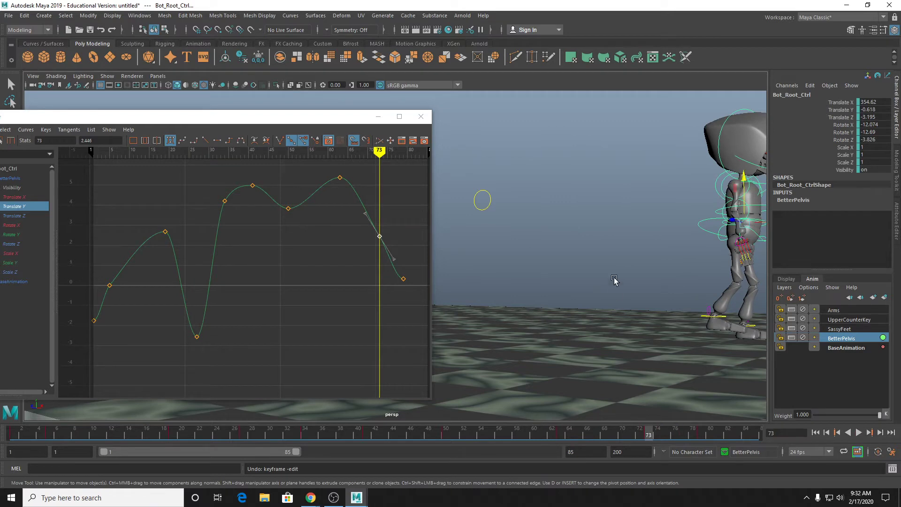
{"action": "left_click_drag", "start_coordinate": [635, 263], "coordinate": [615, 266], "text": "alt"}
{"action": "middle_click_drag", "start_coordinate": [616, 266], "coordinate": [503, 295], "text": "alt"}
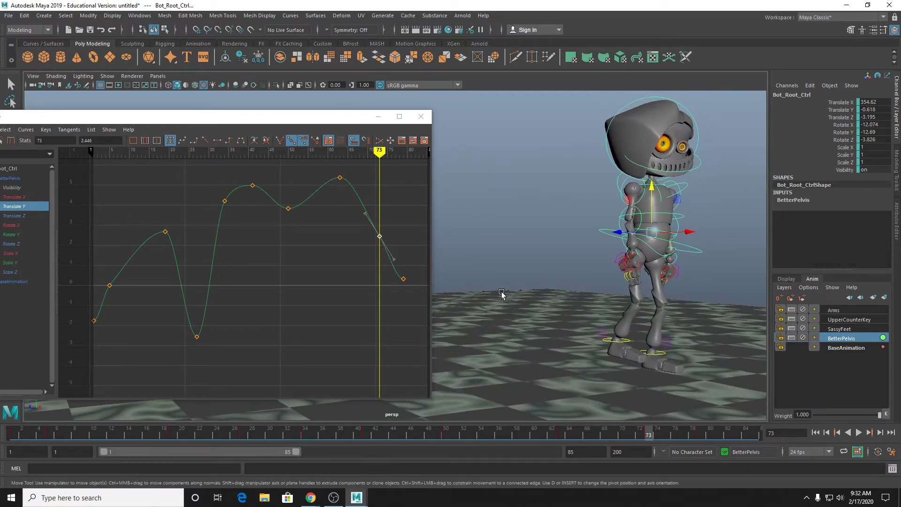
{"action": "key", "text": "Delete"}
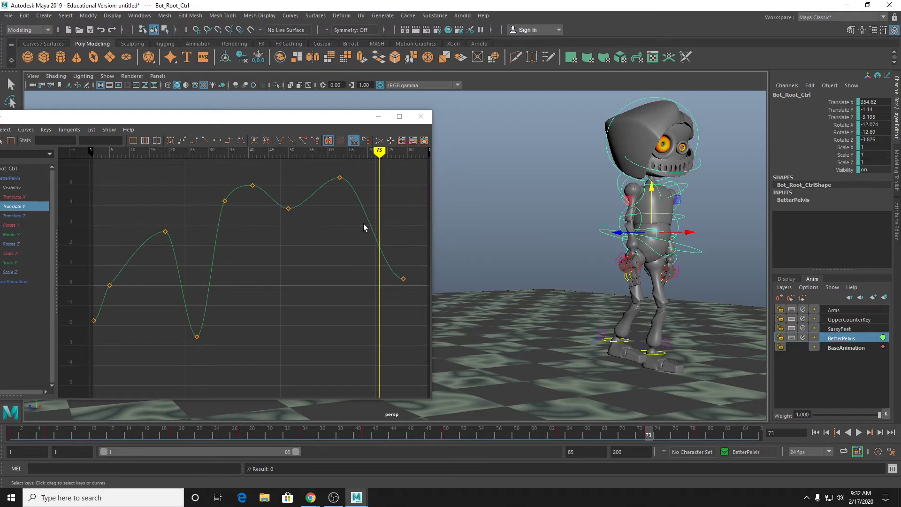
Delete the Translate Y key at frame 5 and steepen the tangent of the frame 1 key.
{"action": "left_click", "coordinate": [110, 285]}
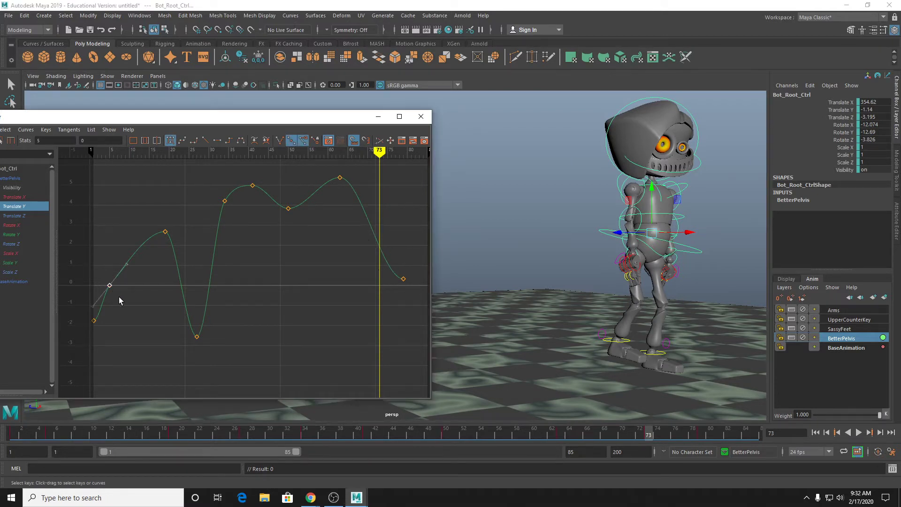
{"action": "key", "text": "Delete"}
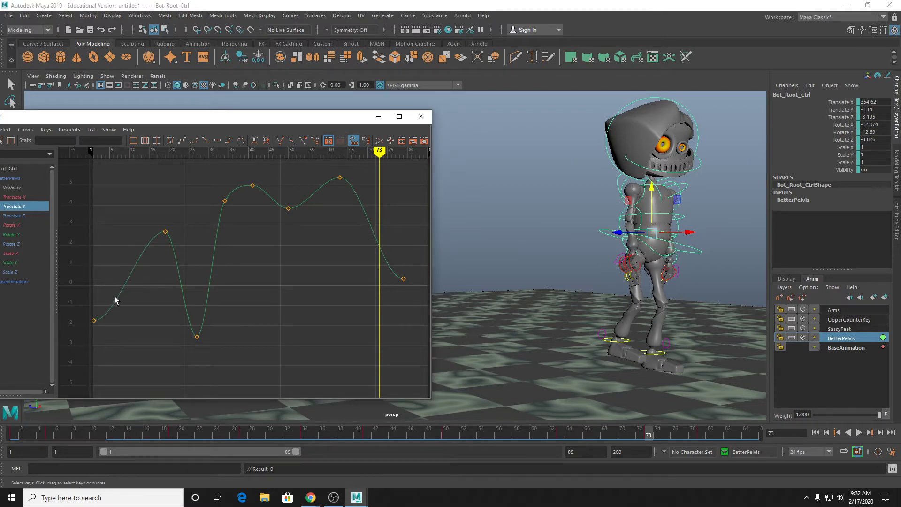
{"action": "key", "text": "ctrl+z"}
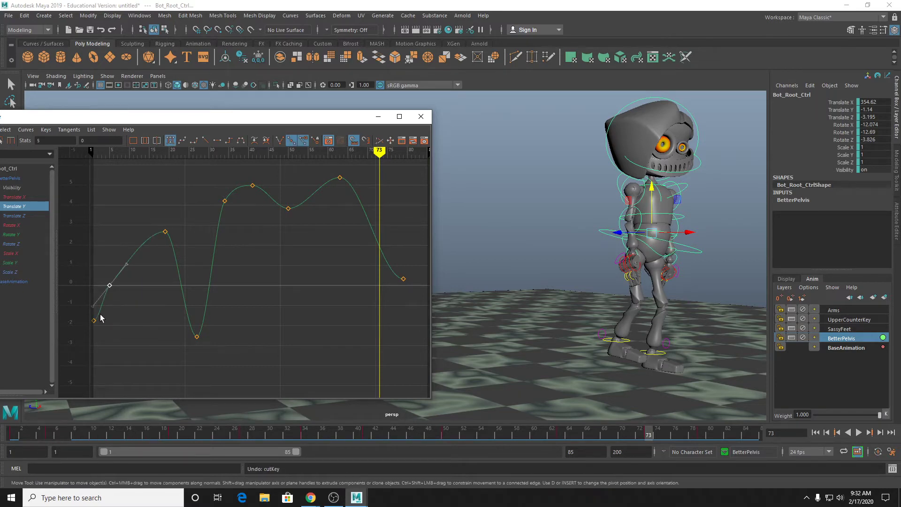
{"action": "key", "text": "Delete"}
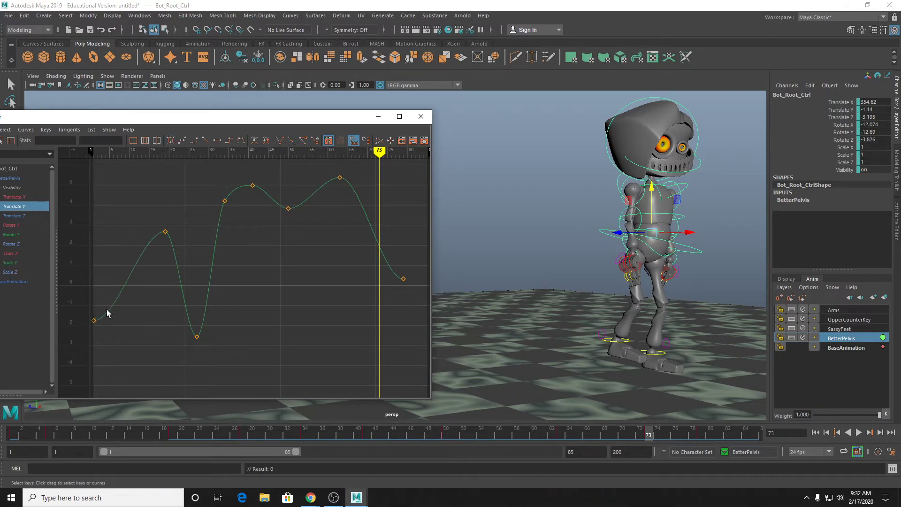
{"action": "left_click", "coordinate": [94, 321]}
{"action": "left_click_drag", "start_coordinate": [122, 323], "coordinate": [112, 284]}
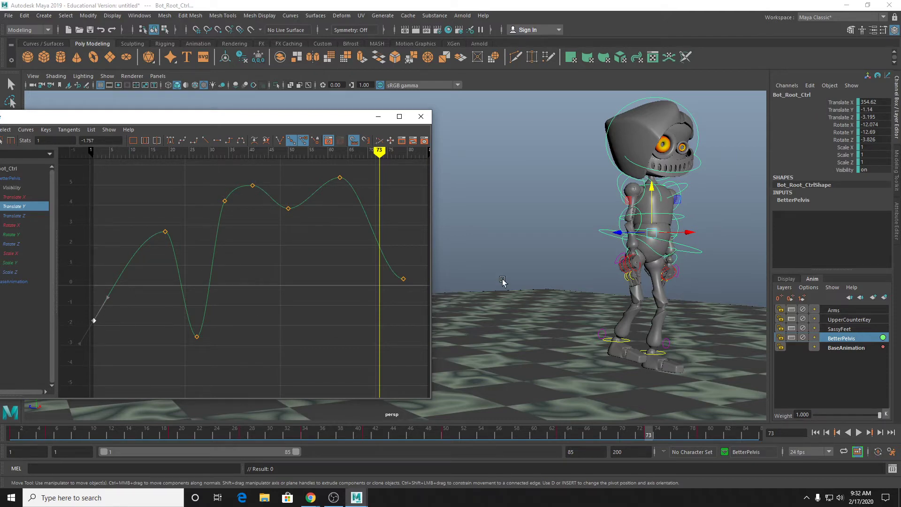
Delete the root control's Translate X key at frame 5 on the BetterPelvis layer.
{"action": "left_click", "coordinate": [22, 197]}
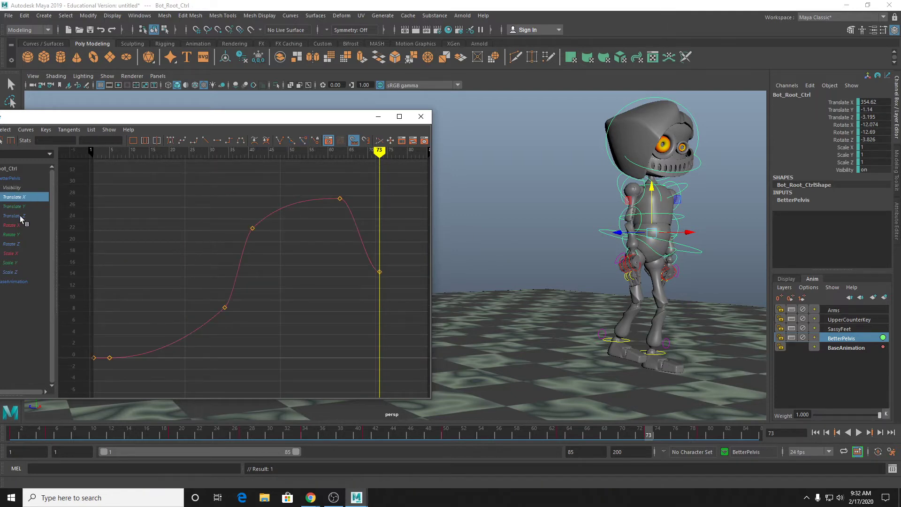
{"action": "left_click_drag", "start_coordinate": [101, 349], "coordinate": [116, 375]}
{"action": "key", "text": "Delete"}
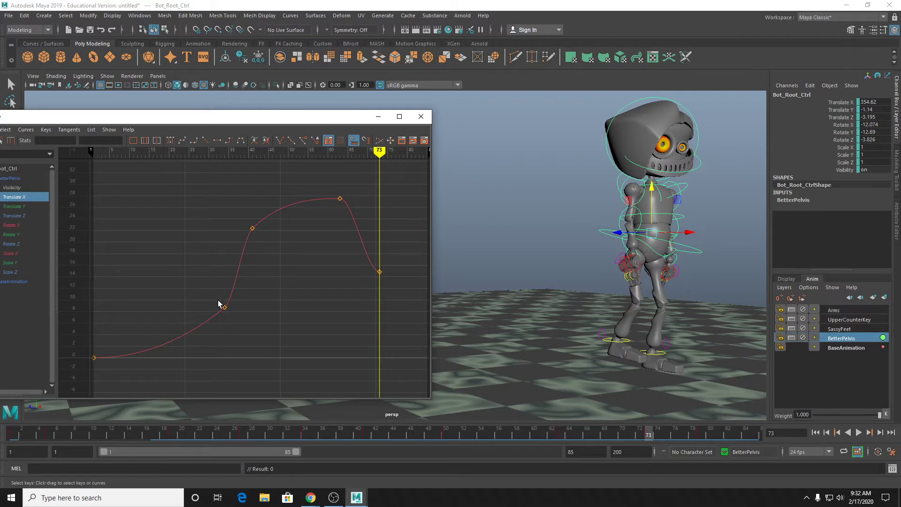
Steepen the tangent of the Translate X key at frame 34 to smooth the curve through it.
{"action": "left_click_drag", "start_coordinate": [219, 303], "coordinate": [235, 327]}
{"action": "scroll", "coordinate": [233, 323], "scroll_direction": "up", "scroll_amount": 5}
{"action": "scroll", "coordinate": [227, 316], "scroll_direction": "down", "scroll_amount": 2}
{"action": "middle_click_drag", "start_coordinate": [225, 347], "coordinate": [284, 270], "text": "alt"}
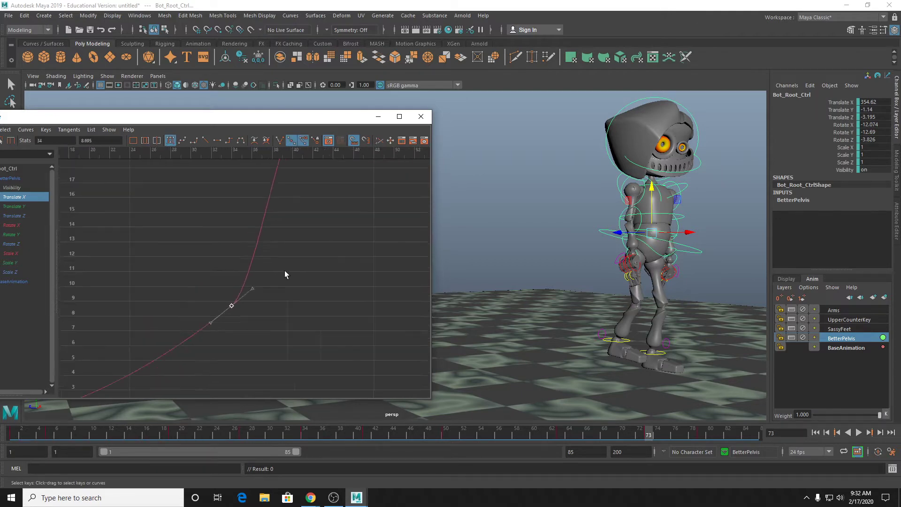
{"action": "key", "text": "super"}
{"action": "left_click", "coordinate": [376, 266]}
{"action": "left_click_drag", "start_coordinate": [195, 311], "coordinate": [250, 285]}
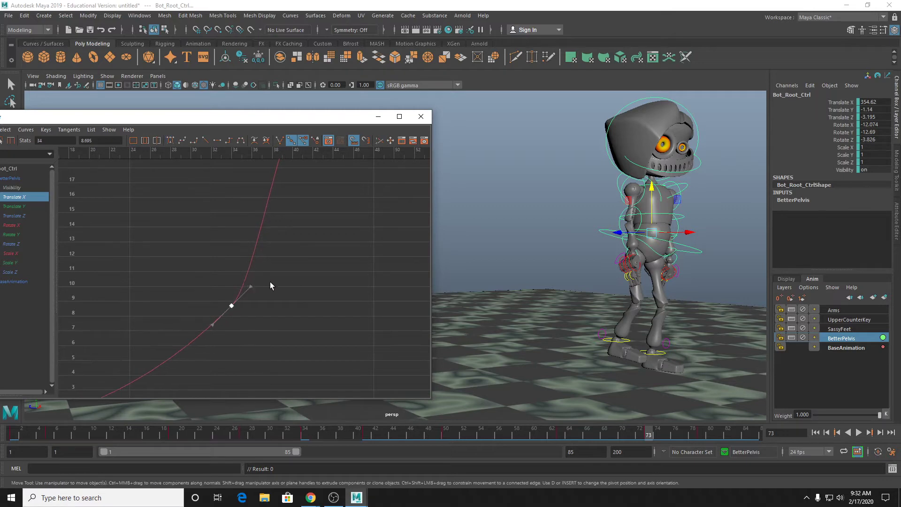
Review the root control's Translate Z curve on the BetterPelvis layer.
{"action": "scroll", "coordinate": [271, 282], "scroll_direction": "down", "scroll_amount": 8}
{"action": "scroll", "coordinate": [550, 269], "scroll_direction": "up", "scroll_amount": 4}
{"action": "scroll", "coordinate": [587, 239], "scroll_direction": "down", "scroll_amount": 2}
{"action": "middle_click_drag", "start_coordinate": [588, 239], "coordinate": [489, 254], "text": "alt"}
{"action": "left_click", "coordinate": [27, 216]}
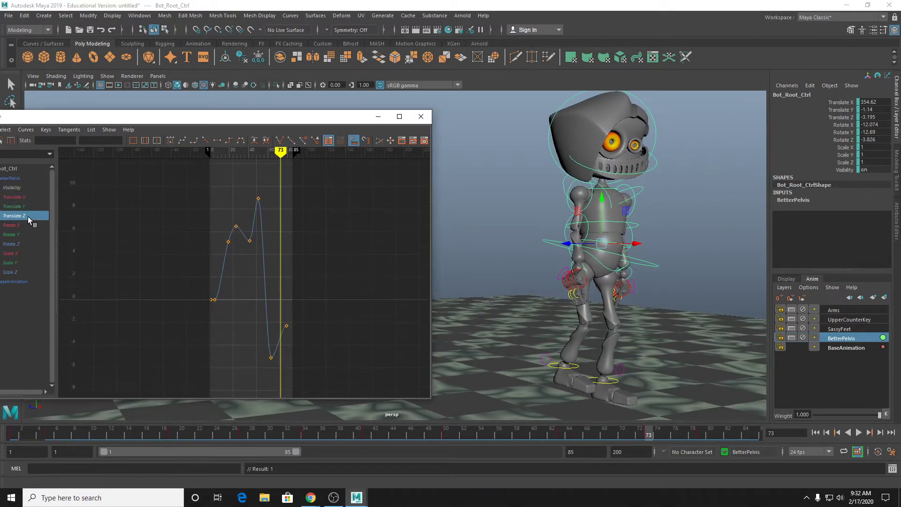
Delete the two Rotate X keys on either side of the curve's highest peak and undo the last edit.
{"action": "left_click", "coordinate": [22, 227]}
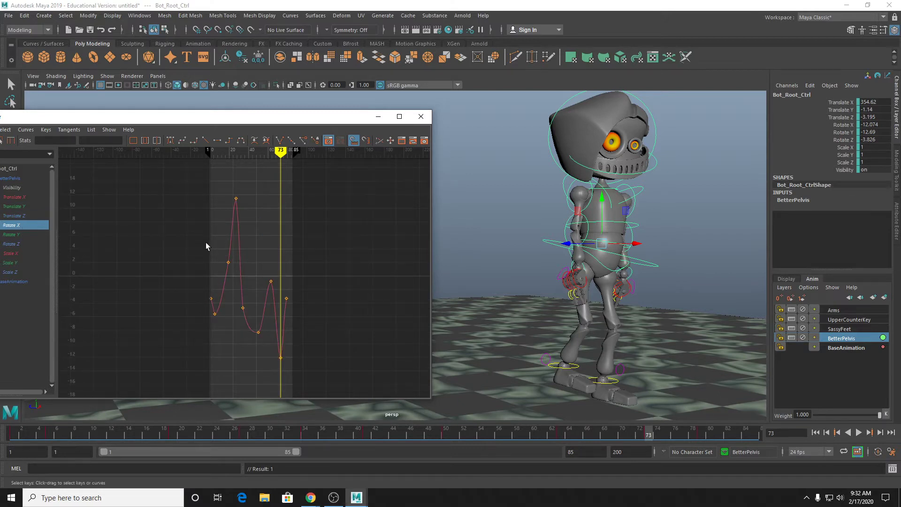
{"action": "left_click_drag", "start_coordinate": [207, 247], "coordinate": [247, 316]}
{"action": "left_click", "coordinate": [255, 274]}
{"action": "key", "text": "Delete"}
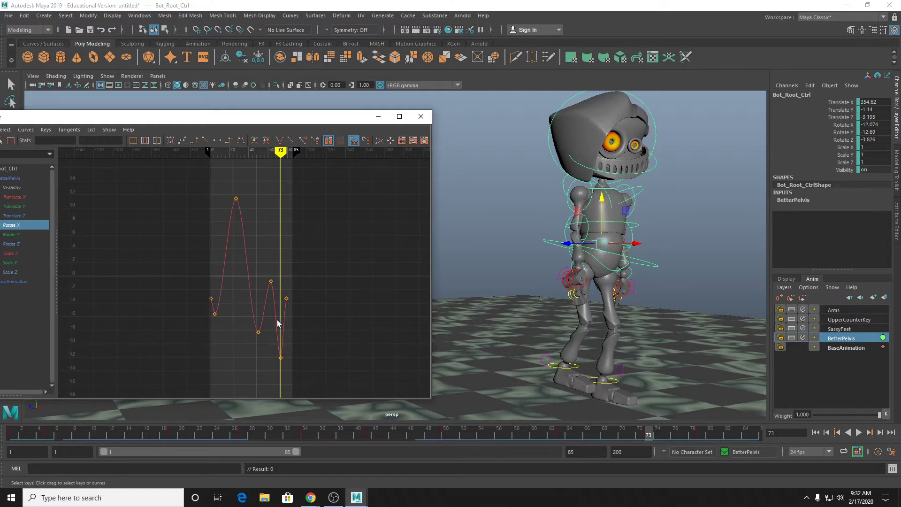
{"action": "key", "text": "ctrl+z"}
Delete the root's Rotate Y key at frame 5 and the key partway down the slope after the peak.
{"action": "left_click", "coordinate": [26, 234]}
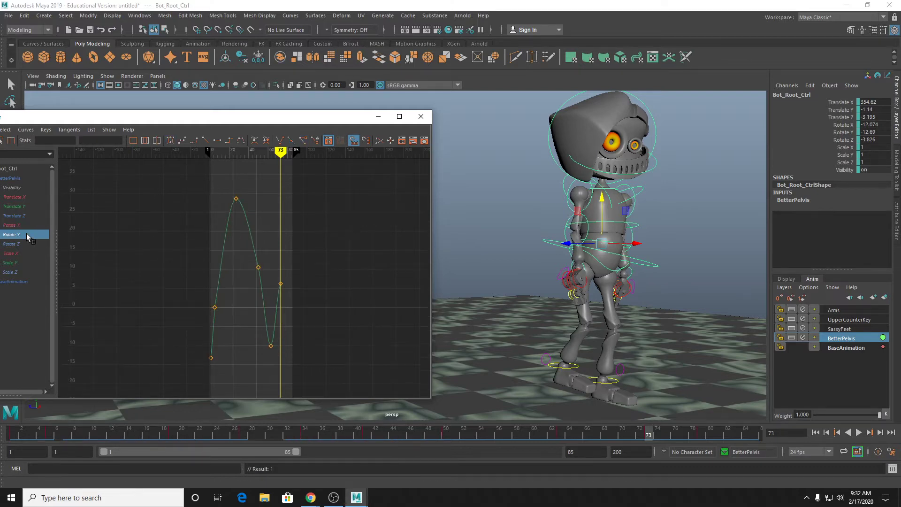
{"action": "left_click_drag", "start_coordinate": [213, 289], "coordinate": [215, 339]}
{"action": "left_click", "coordinate": [205, 296]}
{"action": "left_click_drag", "start_coordinate": [204, 296], "coordinate": [226, 312]}
{"action": "key", "text": "Delete"}
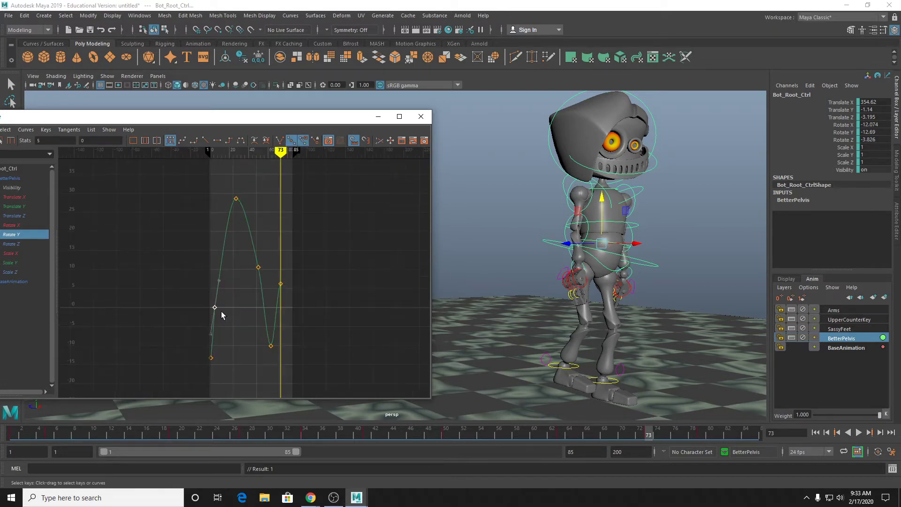
{"action": "left_click_drag", "start_coordinate": [247, 257], "coordinate": [263, 283]}
{"action": "key", "text": "Delete"}
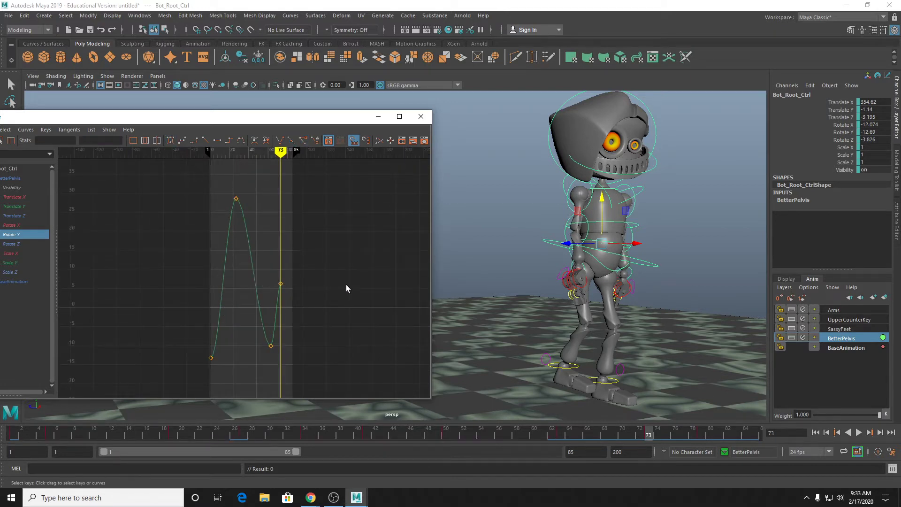
Minimize the Graph Editor and play the walk from frame 1, watching it from the side and the front.
{"action": "scroll", "coordinate": [502, 262], "scroll_direction": "down", "scroll_amount": 1}
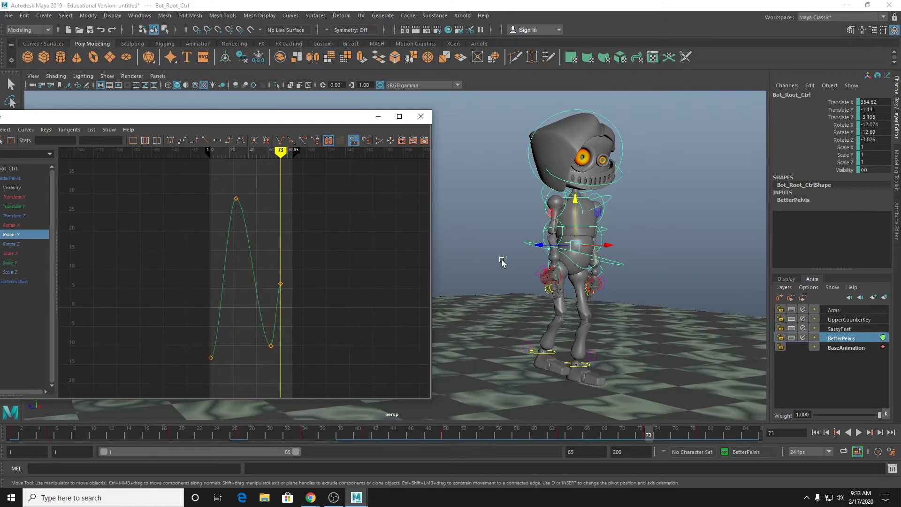
{"action": "middle_click_drag", "start_coordinate": [486, 281], "coordinate": [486, 282], "text": "alt"}
{"action": "left_click_drag", "start_coordinate": [295, 429], "coordinate": [13, 429]}
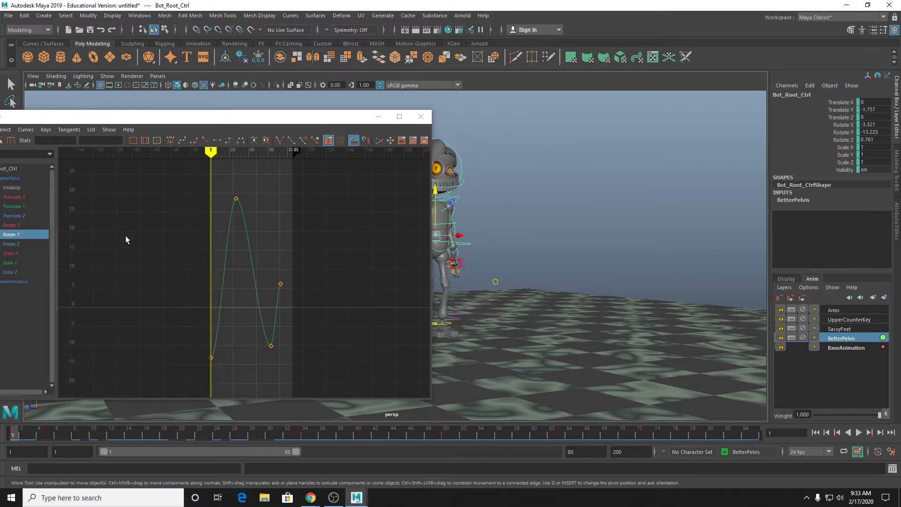
{"action": "left_click", "coordinate": [379, 117]}
{"action": "left_click", "coordinate": [859, 432]}
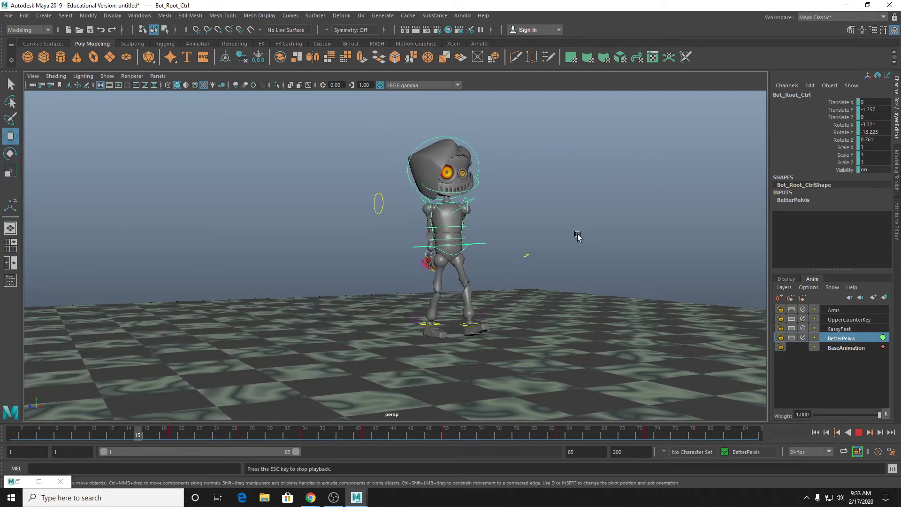
{"action": "left_click_drag", "start_coordinate": [577, 235], "coordinate": [523, 230], "text": "alt"}
{"action": "middle_click_drag", "start_coordinate": [523, 229], "coordinate": [425, 207], "text": "alt"}
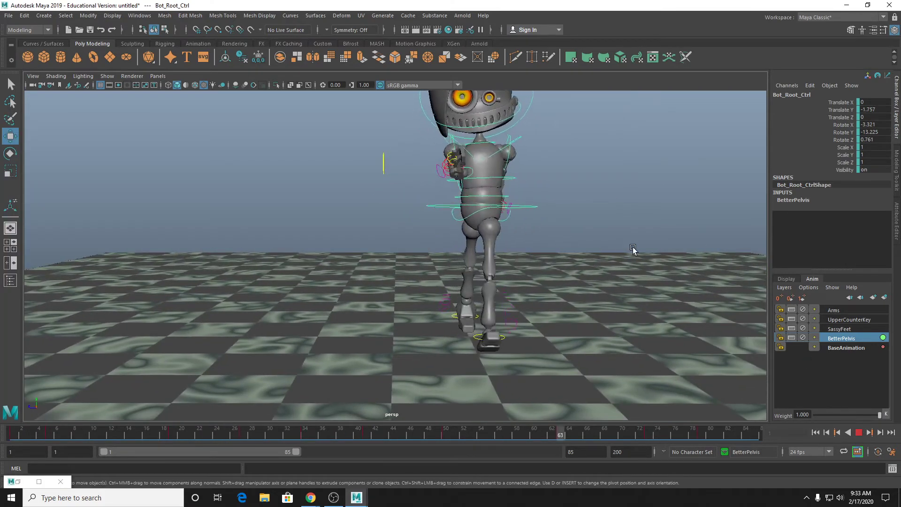
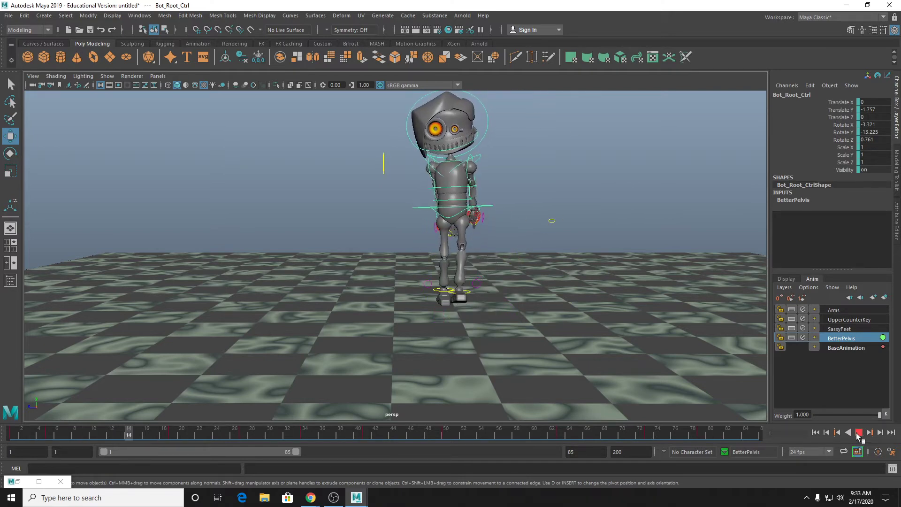
{"action": "left_click", "coordinate": [859, 432]}
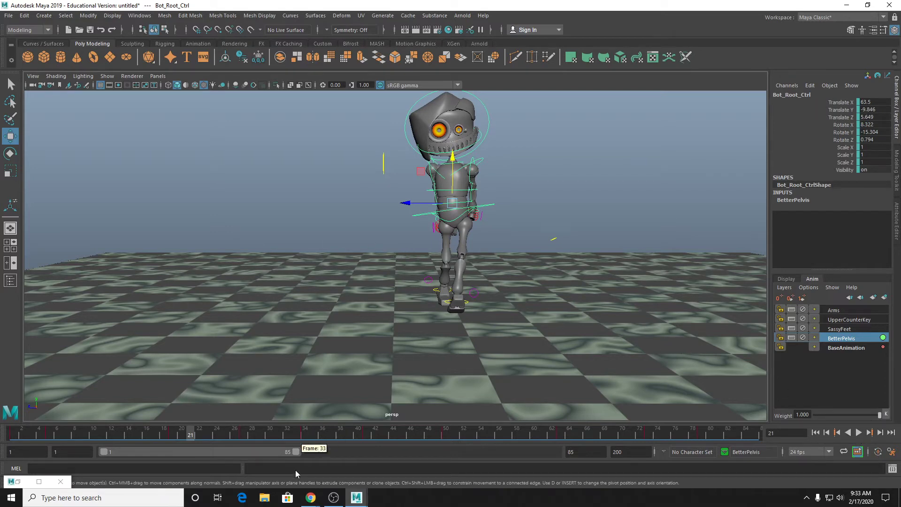
Restore the Graph Editor and examine the root's Translate Z, Scale, Rotate Z and Rotate Y curves in a narrower window.
{"action": "left_click", "coordinate": [14, 481]}
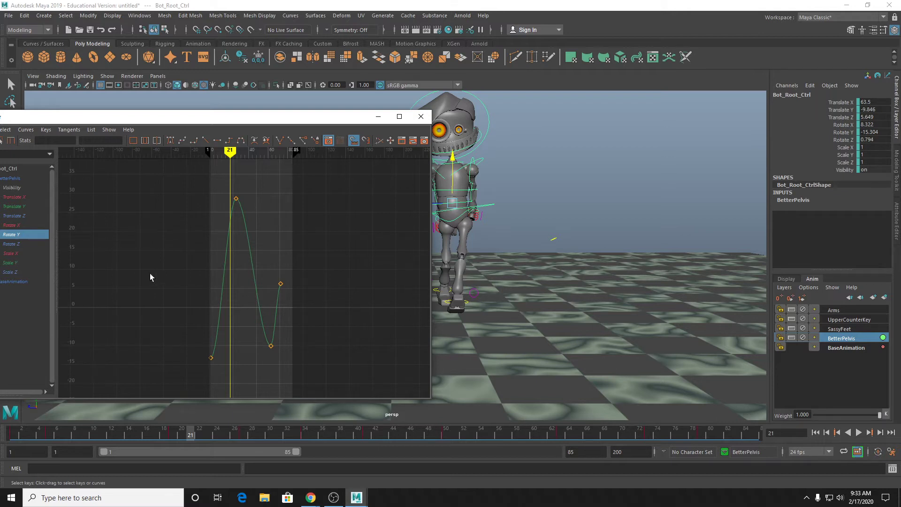
{"action": "left_click", "coordinate": [10, 216]}
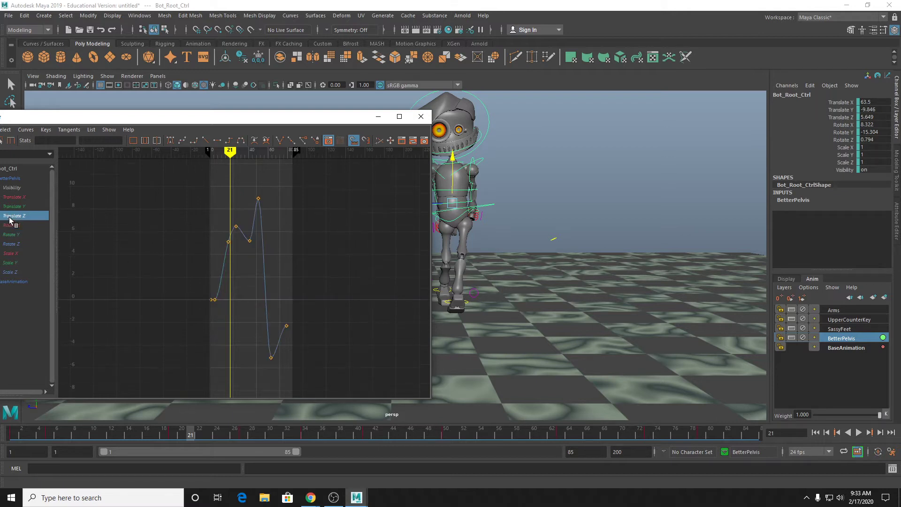
{"action": "left_click", "coordinate": [12, 272]}
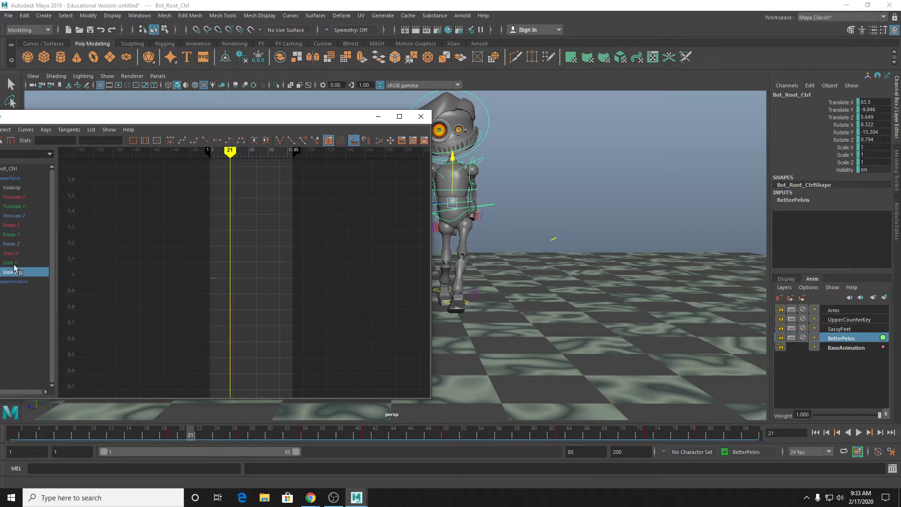
{"action": "left_click", "coordinate": [11, 263]}
{"action": "left_click", "coordinate": [19, 244]}
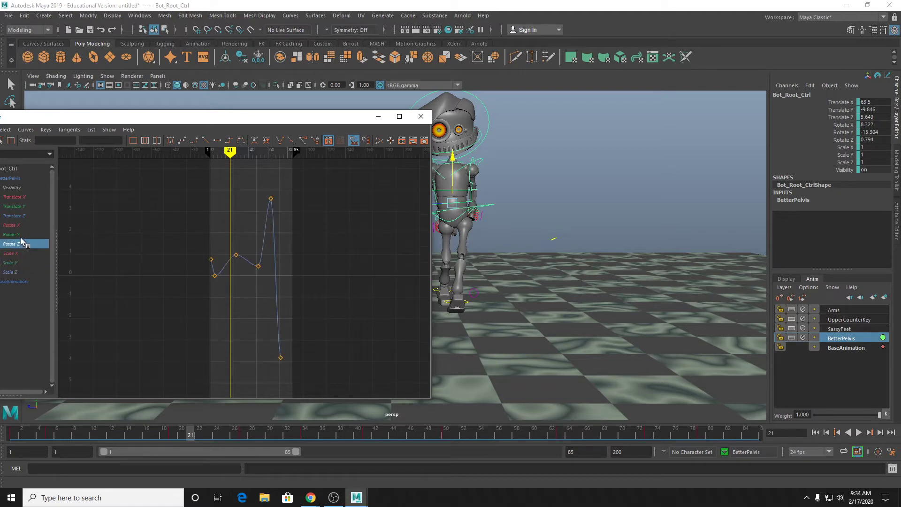
{"action": "left_click", "coordinate": [18, 235]}
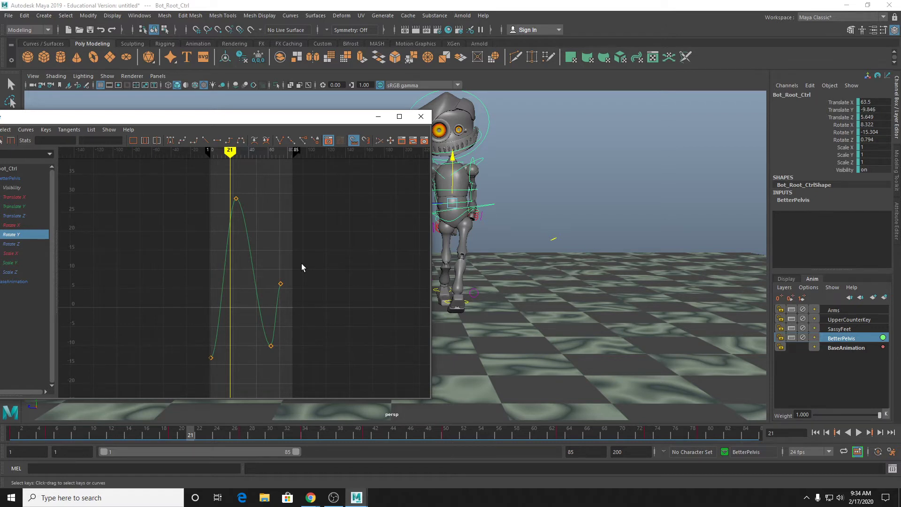
{"action": "left_click_drag", "start_coordinate": [431, 263], "coordinate": [382, 263]}
{"action": "scroll", "coordinate": [238, 268], "scroll_direction": "up", "scroll_amount": 4}
{"action": "scroll", "coordinate": [238, 267], "scroll_direction": "down", "scroll_amount": 2}
{"action": "middle_click_drag", "start_coordinate": [238, 267], "coordinate": [231, 270], "text": "alt"}
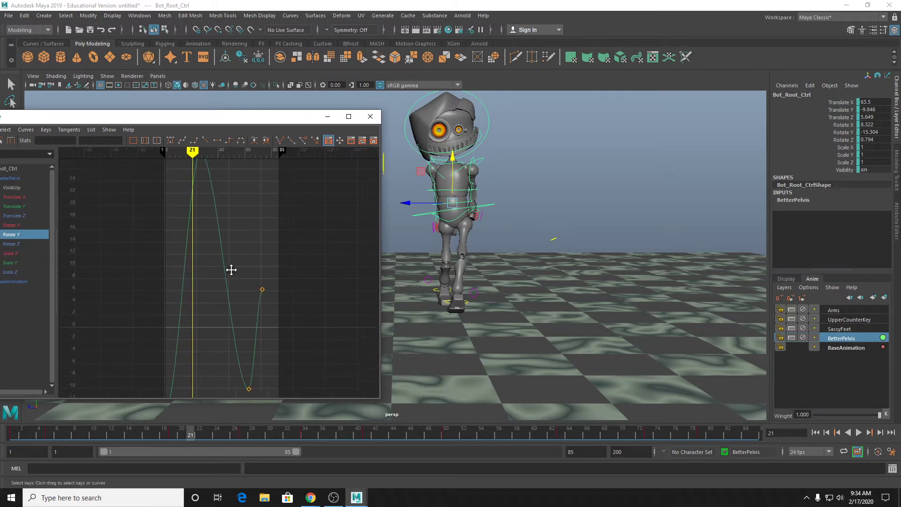
{"action": "scroll", "coordinate": [232, 270], "scroll_direction": "down", "scroll_amount": 3}
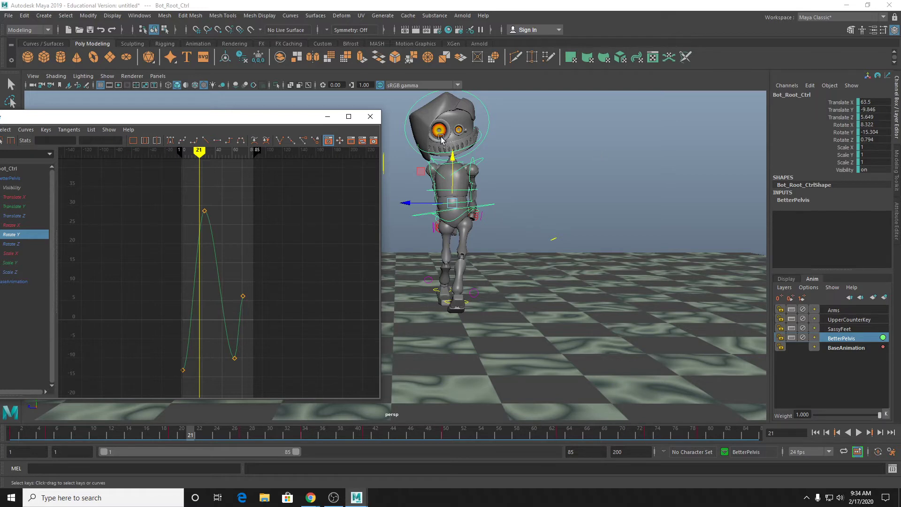
Select the robot's left shoulder FK control and reposition the Graph Editor so its whole channel list is visible.
{"action": "left_click_drag", "start_coordinate": [147, 116], "coordinate": [170, 118]}
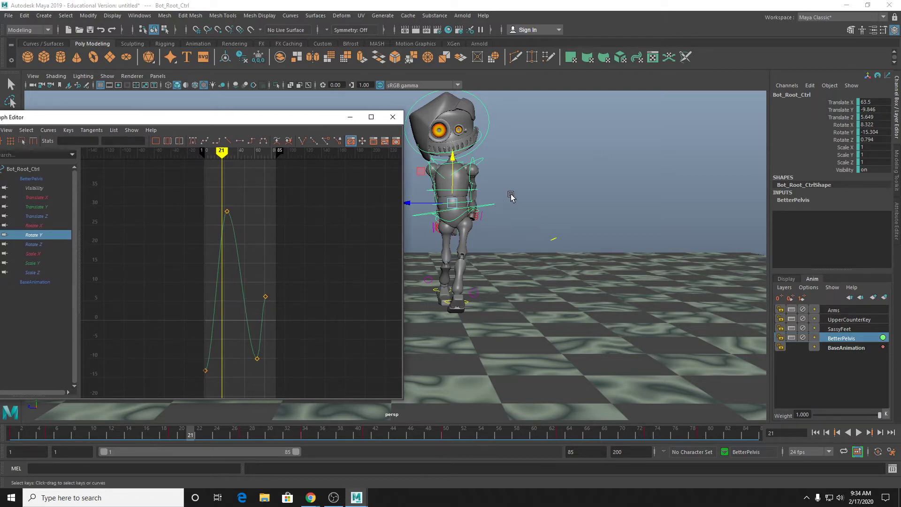
{"action": "scroll", "coordinate": [509, 193], "scroll_direction": "up", "scroll_amount": 2}
{"action": "middle_click_drag", "start_coordinate": [509, 192], "coordinate": [529, 213], "text": "alt"}
{"action": "key", "text": "q"}
{"action": "left_click", "coordinate": [523, 156]}
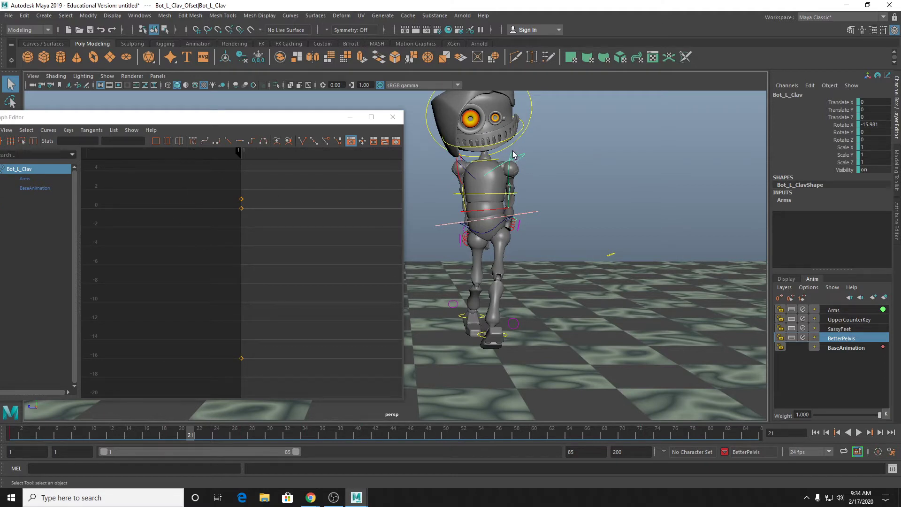
{"action": "left_click", "coordinate": [515, 155]}
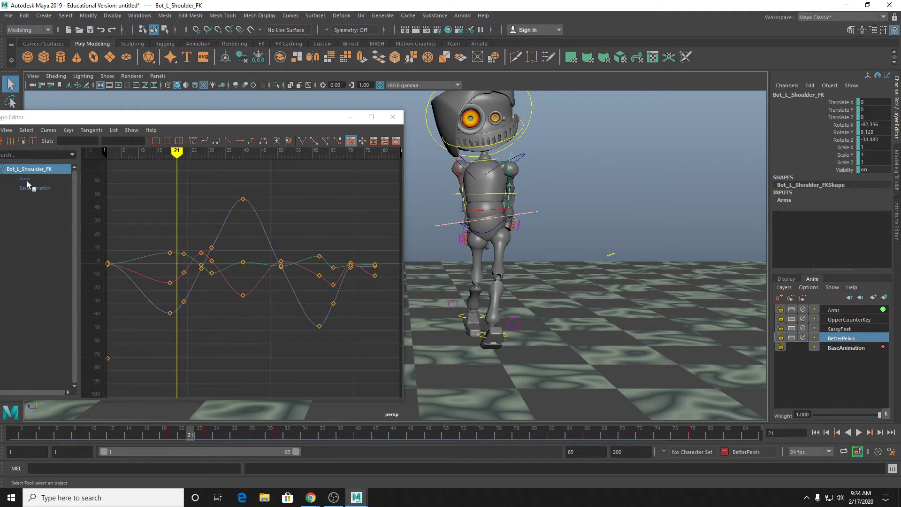
{"action": "left_click_drag", "start_coordinate": [39, 120], "coordinate": [76, 120]}
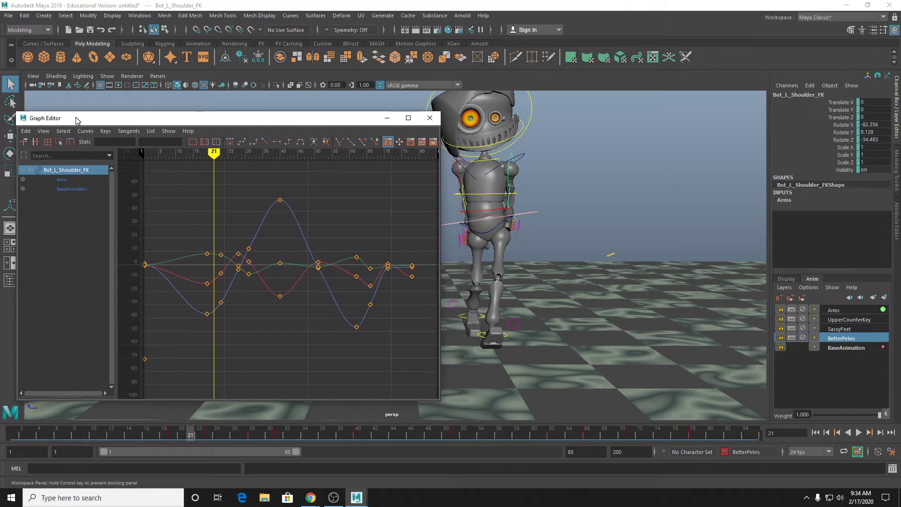
Examine the left shoulder's BaseAnimation layer curves, displaying its channels from Translate X through Scale Z.
{"action": "left_click", "coordinate": [22, 189]}
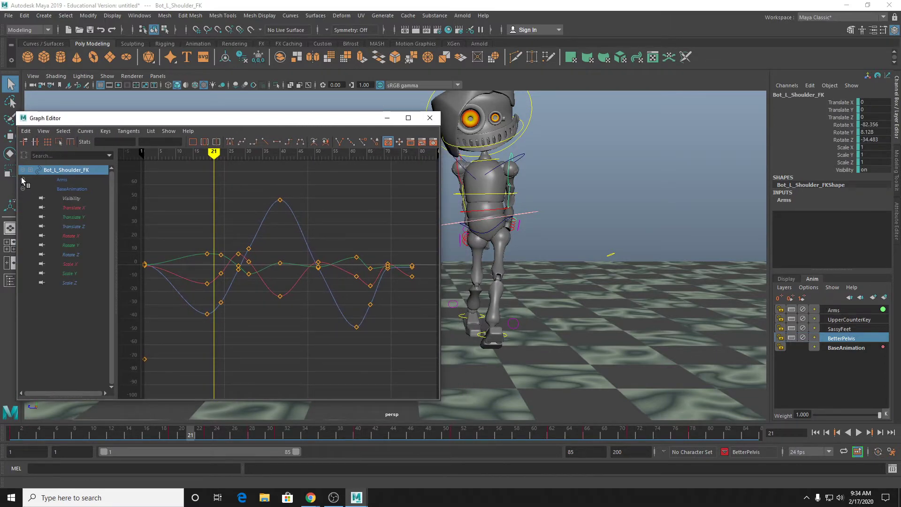
{"action": "left_click", "coordinate": [26, 179]}
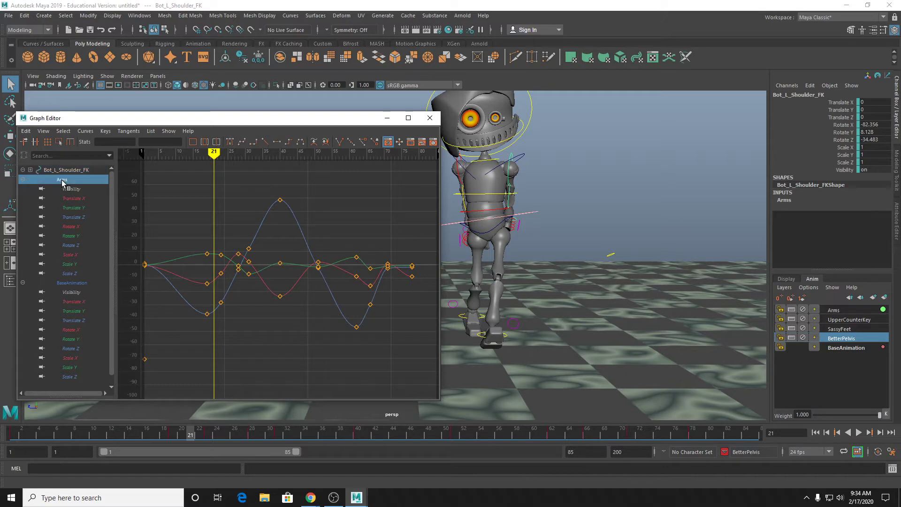
{"action": "left_click", "coordinate": [23, 179]}
{"action": "left_click", "coordinate": [22, 189]}
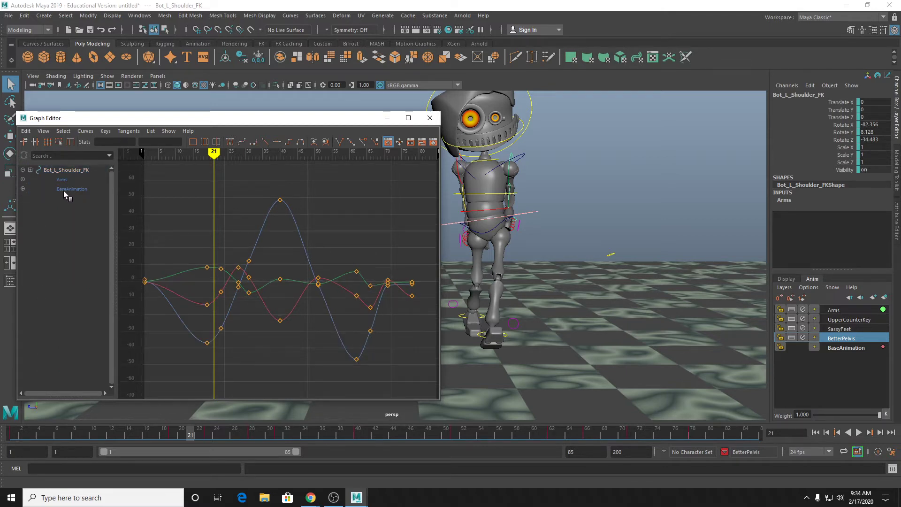
{"action": "left_click", "coordinate": [61, 191]}
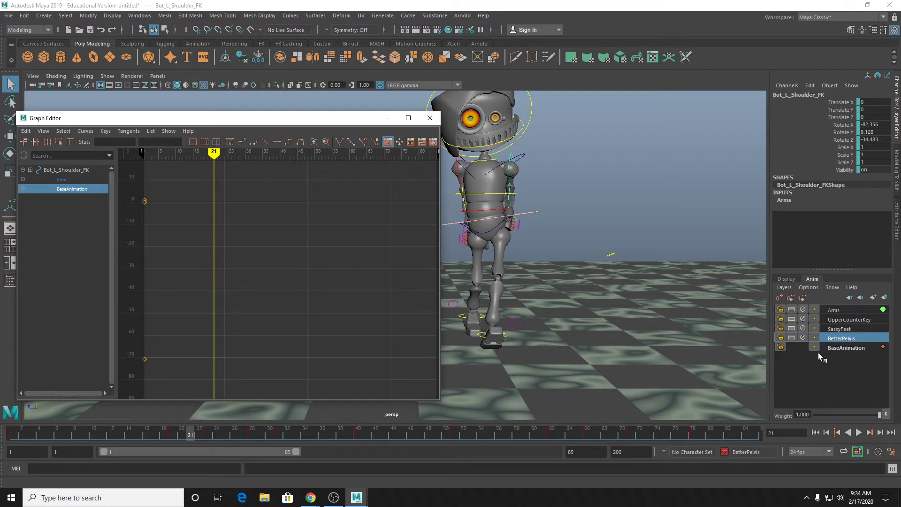
{"action": "left_click", "coordinate": [22, 189]}
{"action": "left_click", "coordinate": [80, 208]}
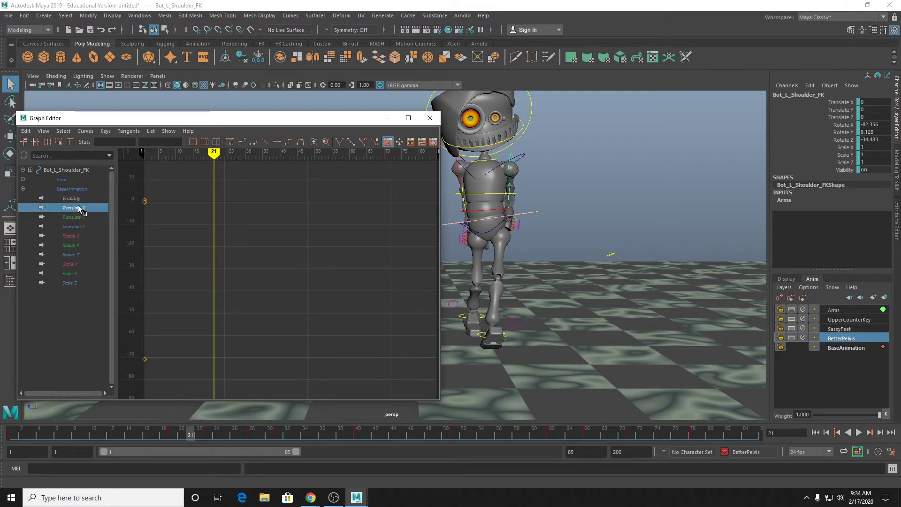
{"action": "left_click_drag", "start_coordinate": [80, 208], "coordinate": [173, 283]}
{"action": "key", "text": "f"}
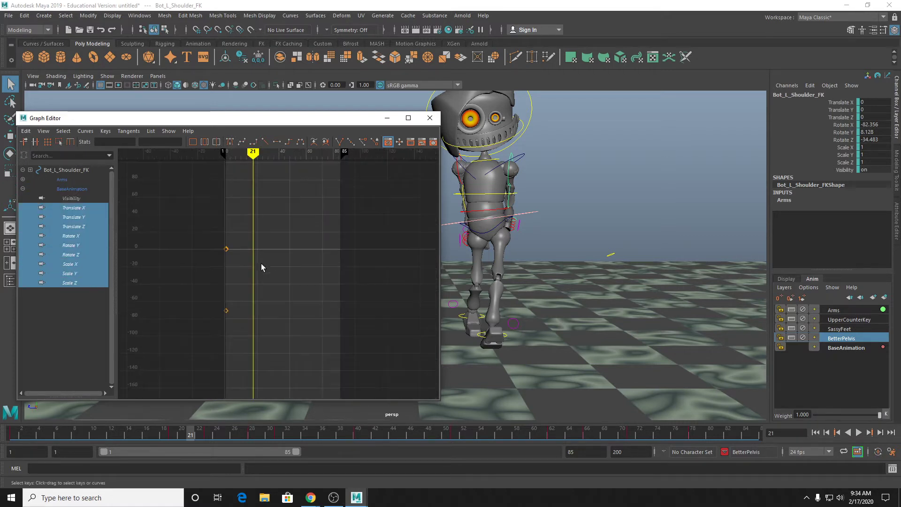
{"action": "key", "text": "f"}
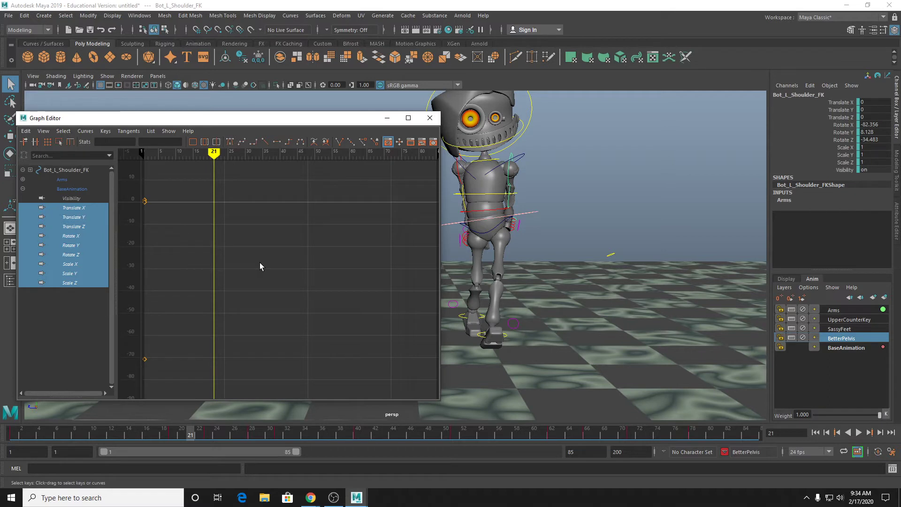
Expand the left shoulder's Arms layer and display its Rotate X, Rotate Y and Rotate Z curves together.
{"action": "left_click", "coordinate": [22, 179]}
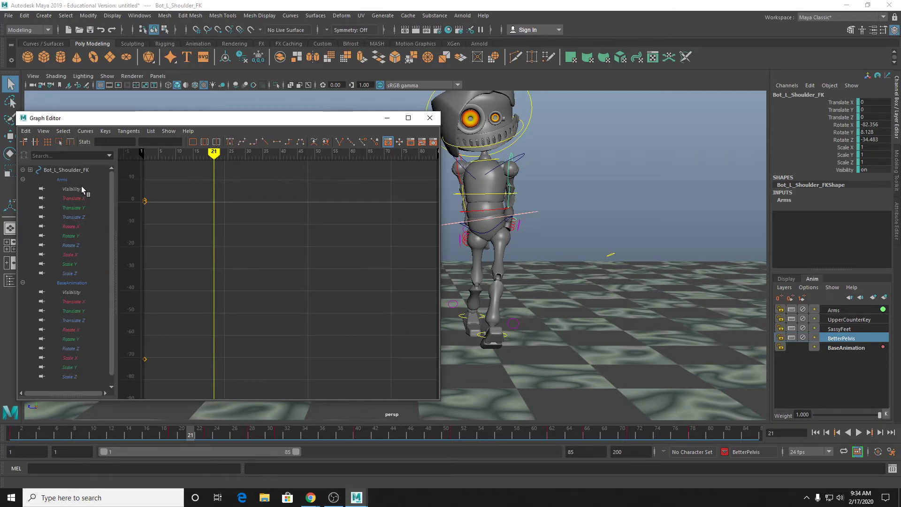
{"action": "left_click", "coordinate": [69, 179]}
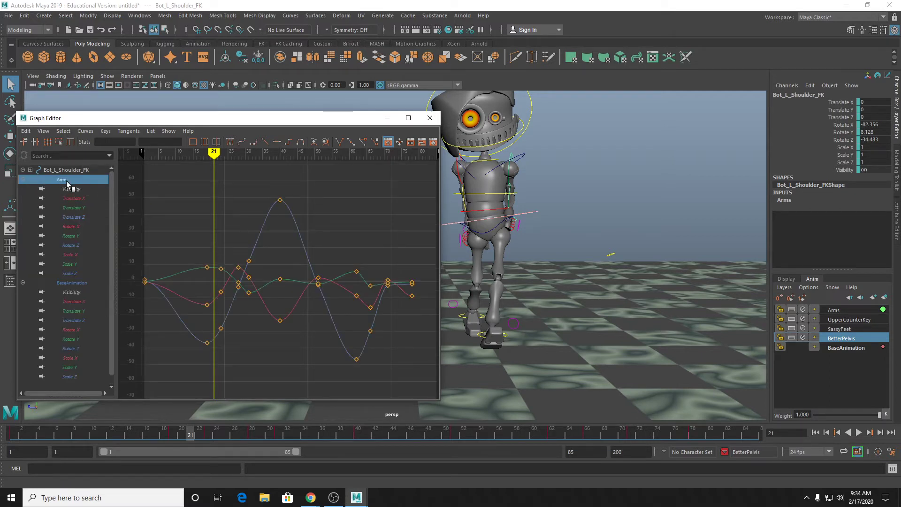
{"action": "left_click_drag", "start_coordinate": [84, 202], "coordinate": [84, 272]}
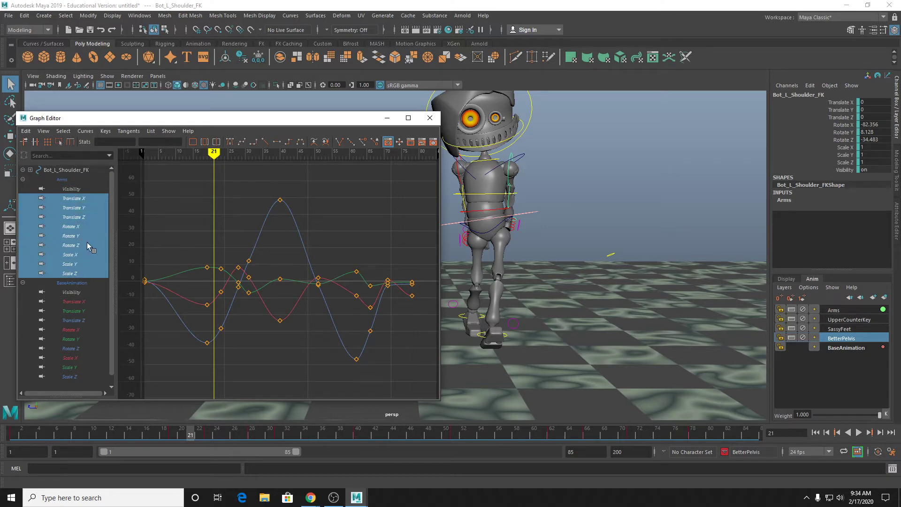
{"action": "left_click", "coordinate": [90, 197]}
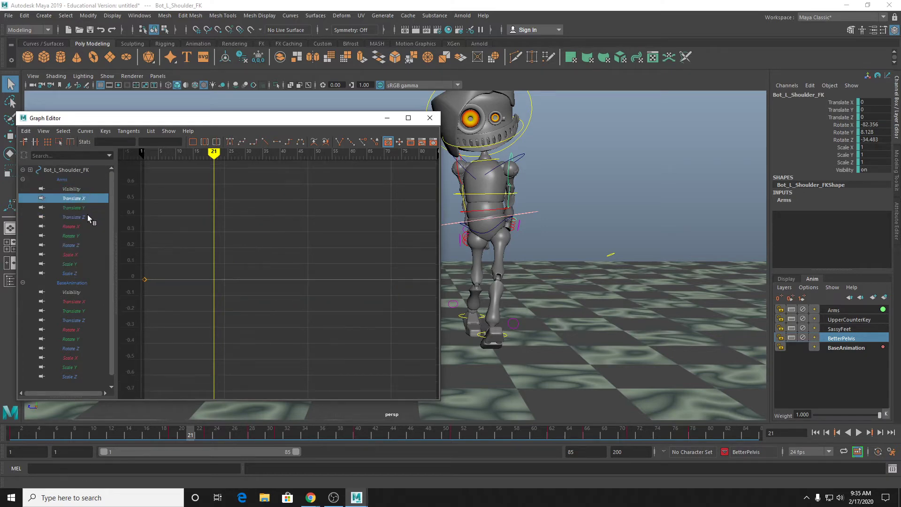
{"action": "left_click_drag", "start_coordinate": [85, 225], "coordinate": [80, 242]}
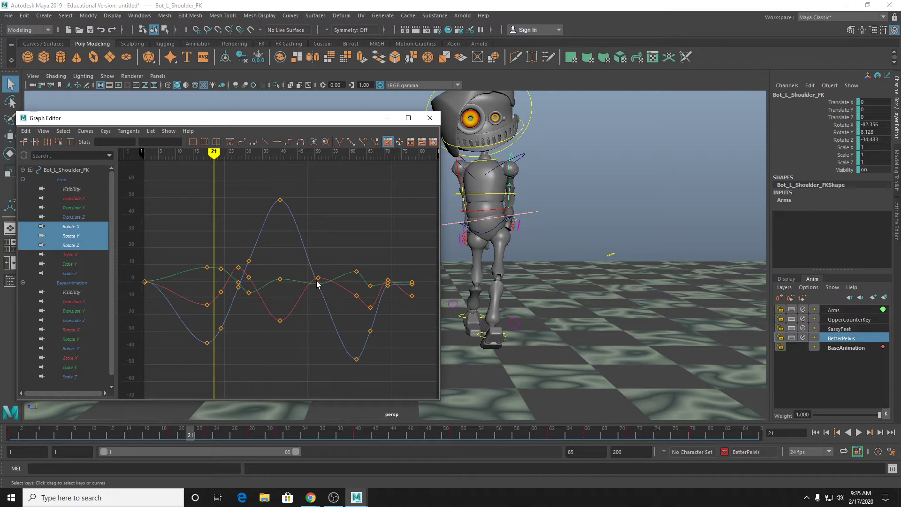
Isolate the Arms layer's Rotate X curve and delete its in-between keys at about frames 23, 31 and 62.
{"action": "left_click", "coordinate": [86, 227]}
{"action": "key", "text": "f"}
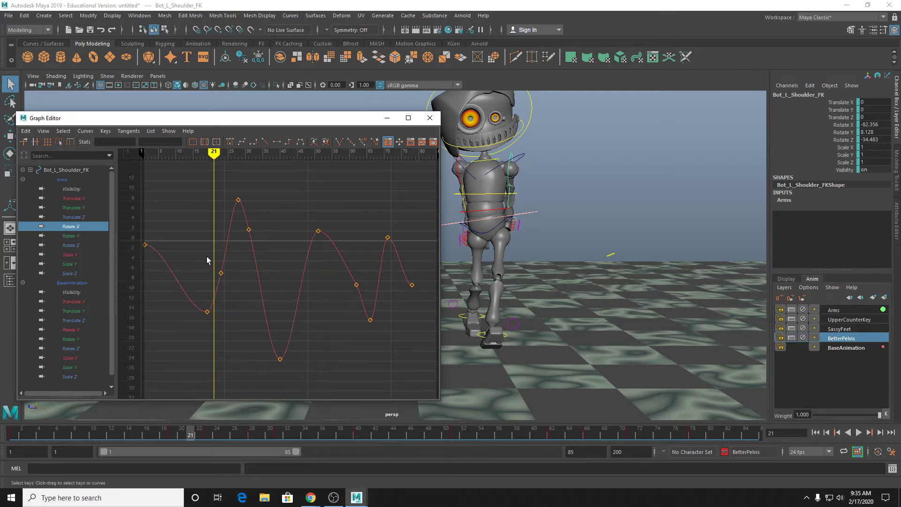
{"action": "left_click_drag", "start_coordinate": [242, 287], "coordinate": [237, 283]}
{"action": "key", "text": "Delete"}
{"action": "left_click_drag", "start_coordinate": [238, 220], "coordinate": [260, 256]}
{"action": "key", "text": "Delete"}
{"action": "left_click_drag", "start_coordinate": [331, 272], "coordinate": [367, 304]}
{"action": "key", "text": "Delete"}
Display the Arms layer's Rotate Y curve and select its key at frame 28.
{"action": "left_click", "coordinate": [66, 236]}
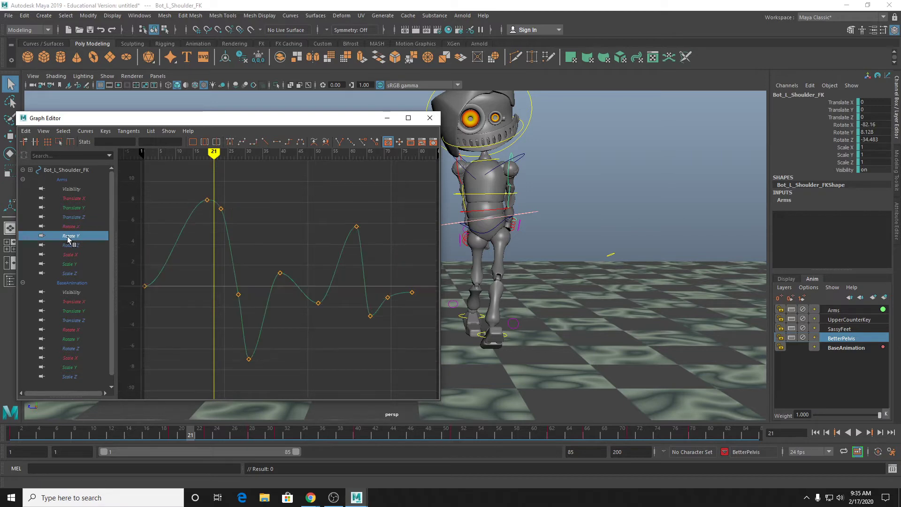
{"action": "left_click_drag", "start_coordinate": [236, 280], "coordinate": [251, 328]}
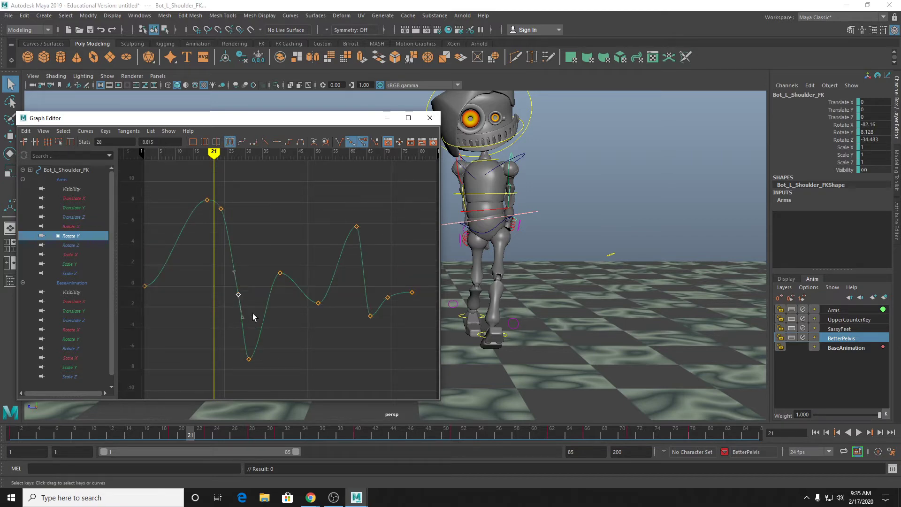
Delete the left shoulder control's Rotate Y key at frame 28 and its Rotate Z keys at frames 28 and 31.
{"action": "key", "text": "Delete"}
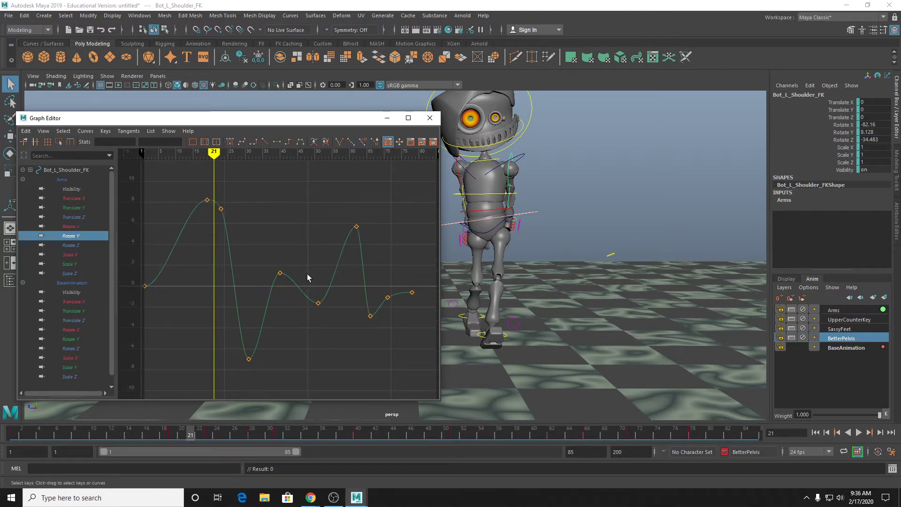
{"action": "left_click", "coordinate": [71, 245]}
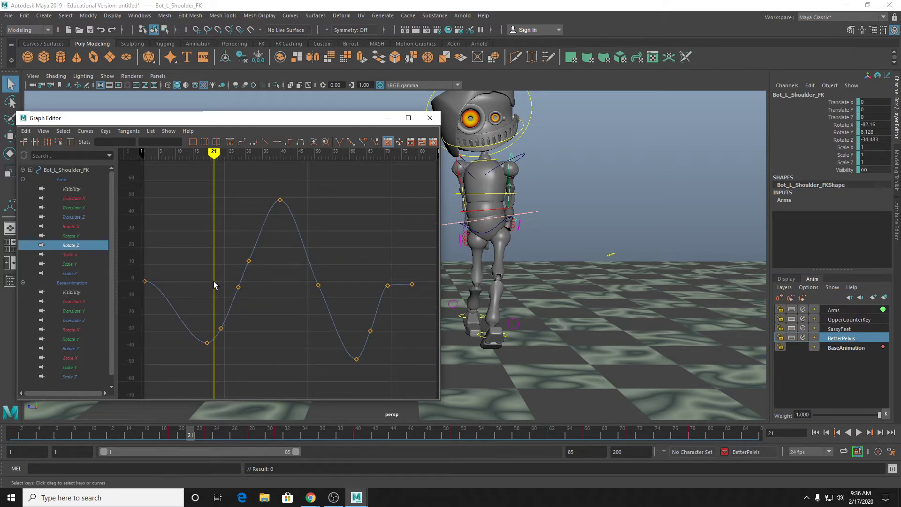
{"action": "left_click_drag", "start_coordinate": [216, 252], "coordinate": [261, 305]}
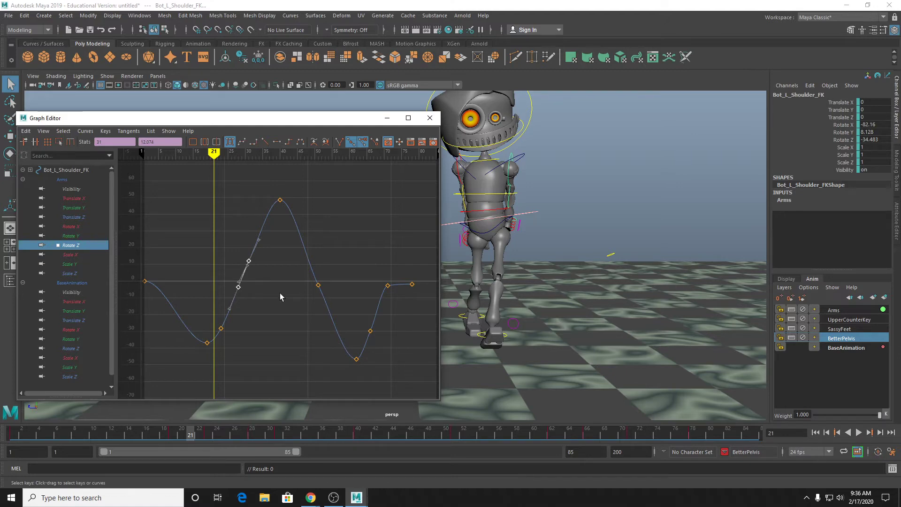
{"action": "scroll", "coordinate": [266, 293], "scroll_direction": "up", "scroll_amount": 3}
{"action": "left_click", "coordinate": [266, 293]}
{"action": "scroll", "coordinate": [298, 294], "scroll_direction": "down", "scroll_amount": 4}
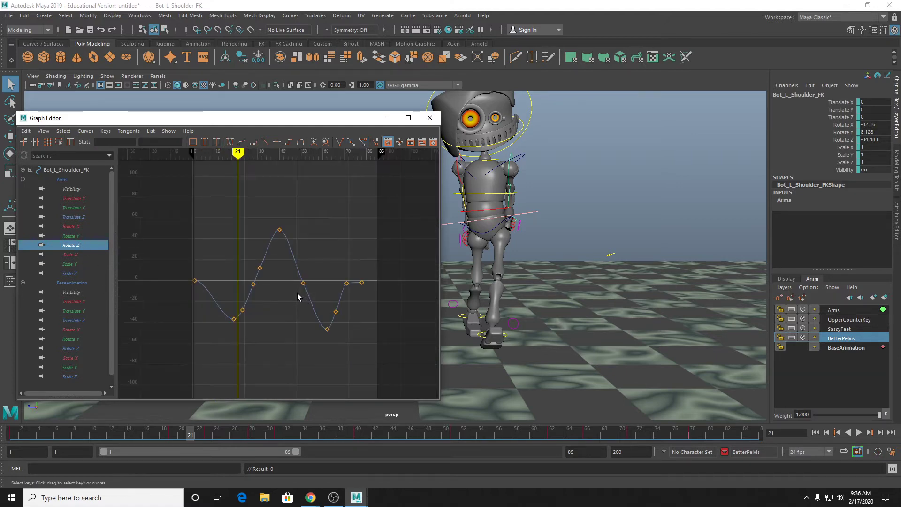
{"action": "scroll", "coordinate": [295, 294], "scroll_direction": "up", "scroll_amount": 2}
{"action": "left_click_drag", "start_coordinate": [219, 241], "coordinate": [277, 321]}
{"action": "key", "text": "Delete"}
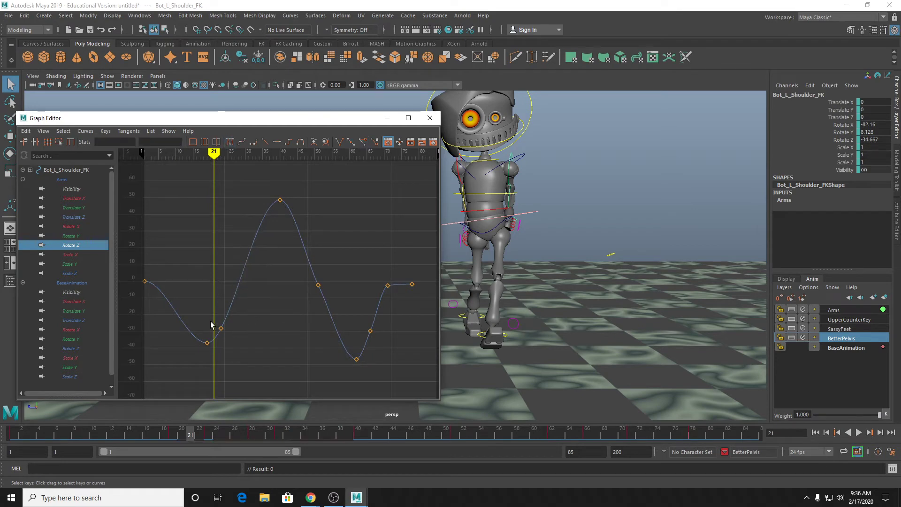
Remove the extra in-between keys near frames 23, 51 and 66 from the left shoulder's Rotate Z curve.
{"action": "left_click_drag", "start_coordinate": [355, 314], "coordinate": [376, 339]}
{"action": "key", "text": "Delete"}
{"action": "left_click_drag", "start_coordinate": [318, 279], "coordinate": [331, 308]}
{"action": "left_click", "coordinate": [326, 292]}
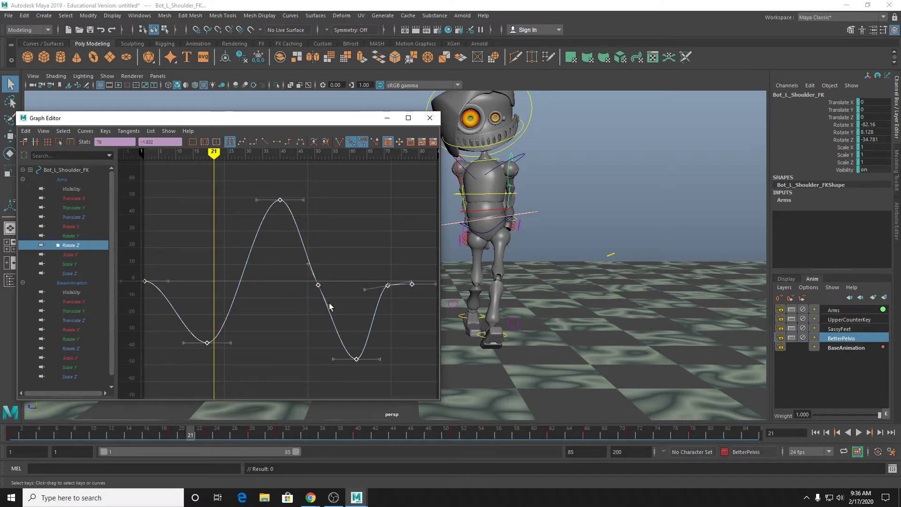
{"action": "left_click", "coordinate": [319, 285]}
{"action": "left_click", "coordinate": [318, 286]}
{"action": "key", "text": "Delete"}
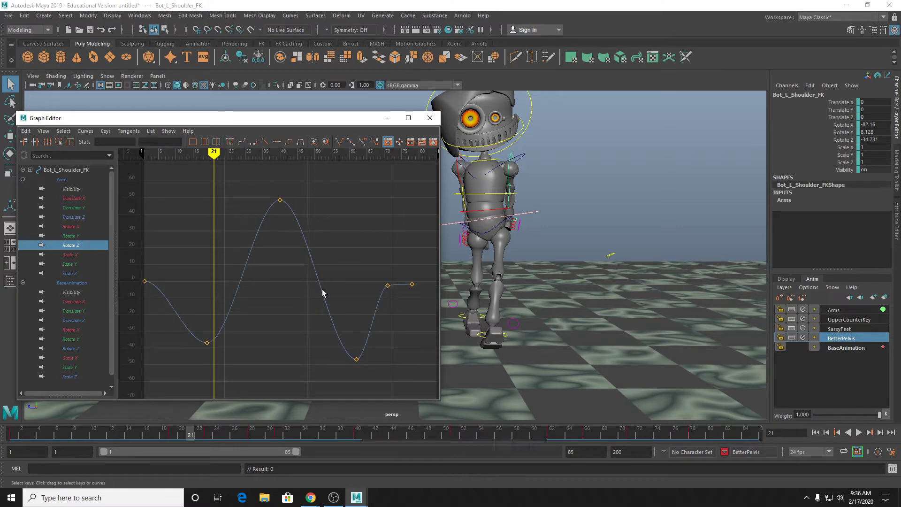
Play the walk animation from frame 1 in a side view of the robot to check the arm swing, and stop playback.
{"action": "left_click_drag", "start_coordinate": [191, 433], "coordinate": [13, 433]}
{"action": "left_click", "coordinate": [387, 118]}
{"action": "left_click_drag", "start_coordinate": [460, 188], "coordinate": [527, 197], "text": "alt"}
{"action": "middle_click_drag", "start_coordinate": [525, 196], "coordinate": [345, 227], "text": "alt"}
{"action": "key", "text": "super"}
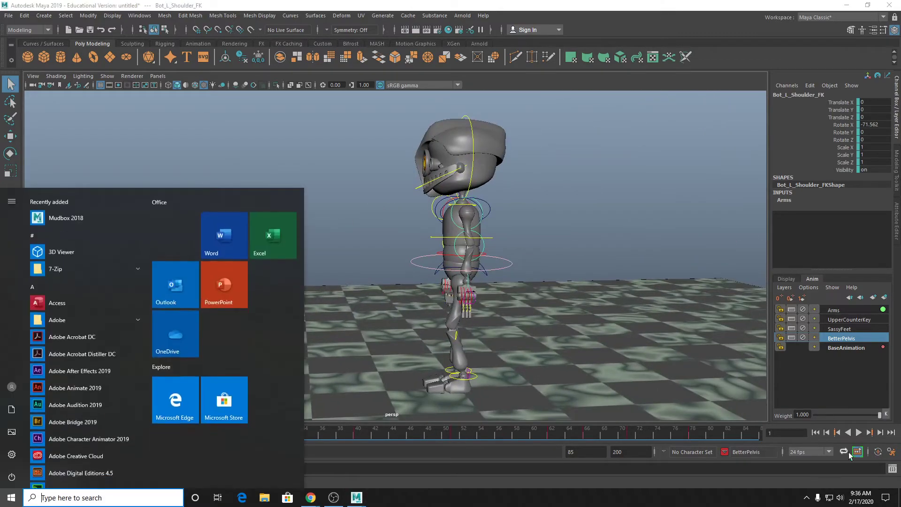
{"action": "left_click", "coordinate": [860, 431]}
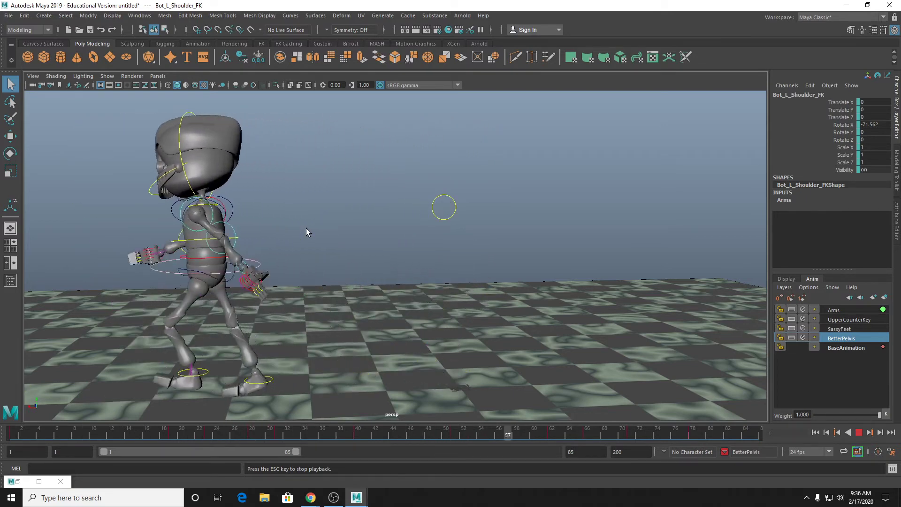
{"action": "left_click", "coordinate": [859, 434]}
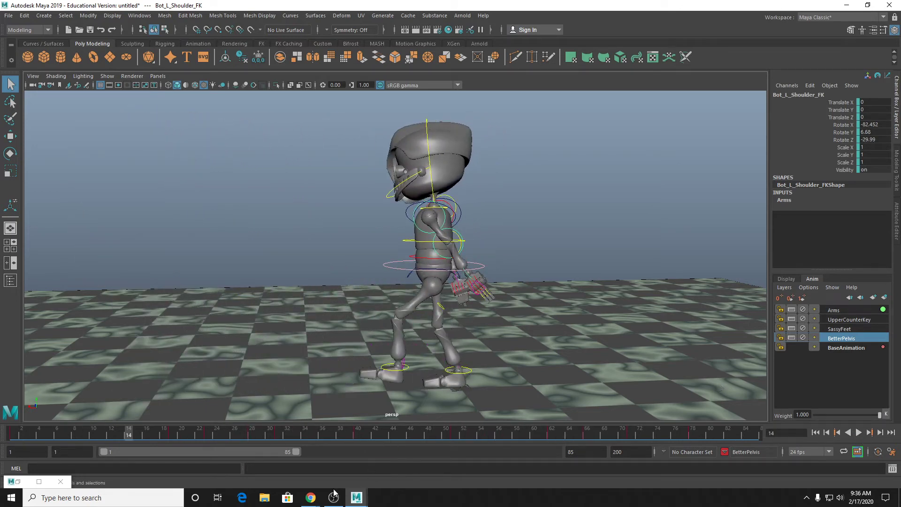
Restore the Graph Editor, select the left elbow control, and inspect its Translate curves in the Arms layer.
{"action": "left_click", "coordinate": [38, 482]}
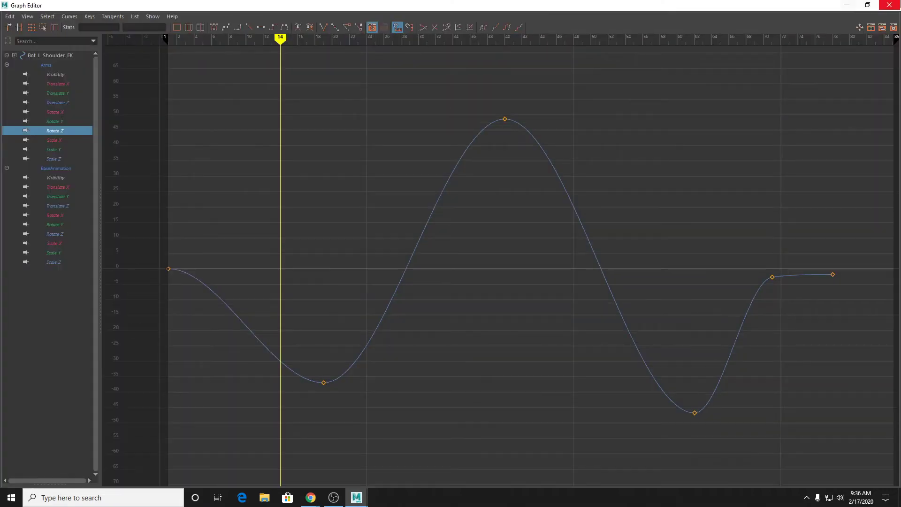
{"action": "left_click", "coordinate": [869, 5]}
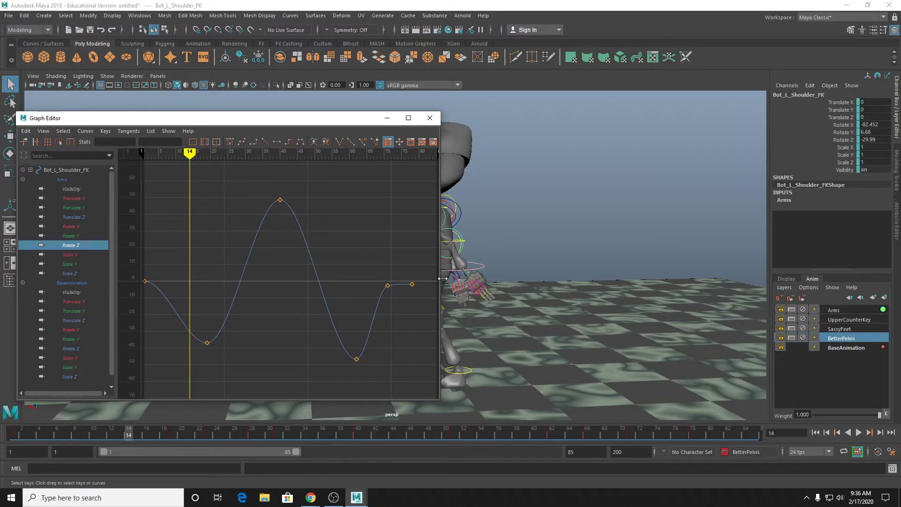
{"action": "middle_click_drag", "start_coordinate": [498, 263], "coordinate": [723, 224], "text": "alt"}
{"action": "left_click_drag", "start_coordinate": [723, 224], "coordinate": [688, 201], "text": "alt"}
{"action": "left_click", "coordinate": [675, 205]}
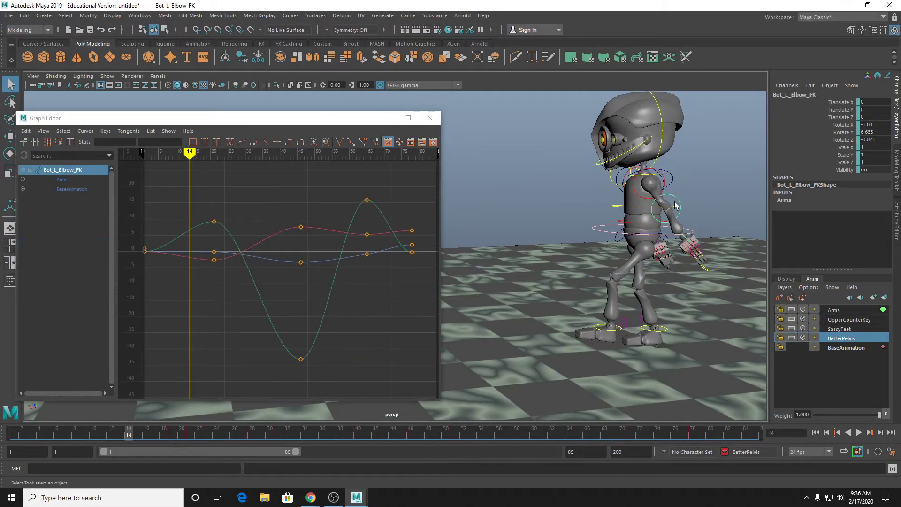
{"action": "left_click", "coordinate": [22, 178]}
{"action": "left_click", "coordinate": [79, 218]}
{"action": "left_click", "coordinate": [77, 208]}
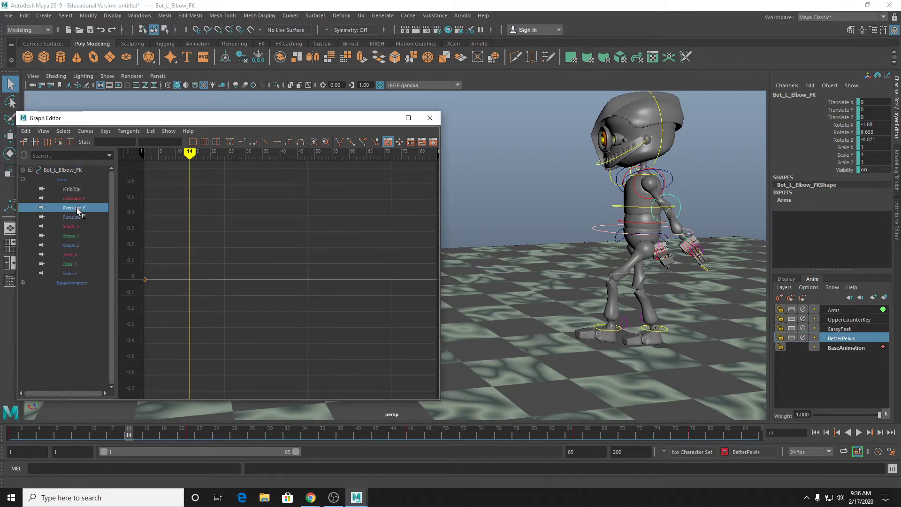
{"action": "left_click", "coordinate": [77, 199]}
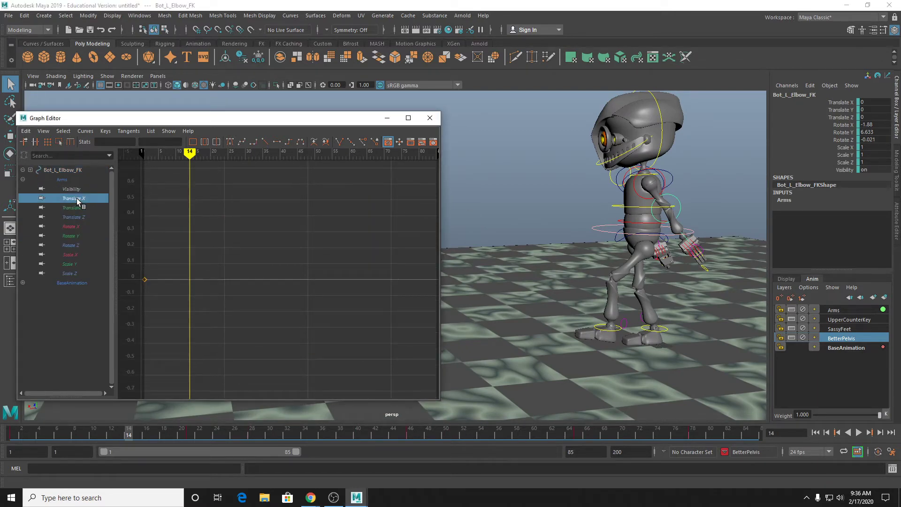
At frame 35, pose and key the root control with Translate Y -26.205 and rotation -17.791, -0.423, 8.052 in the BetterPelvis layer.
{"action": "left_click", "coordinate": [595, 229]}
{"action": "middle_click_drag", "start_coordinate": [595, 230], "coordinate": [487, 250], "text": "alt"}
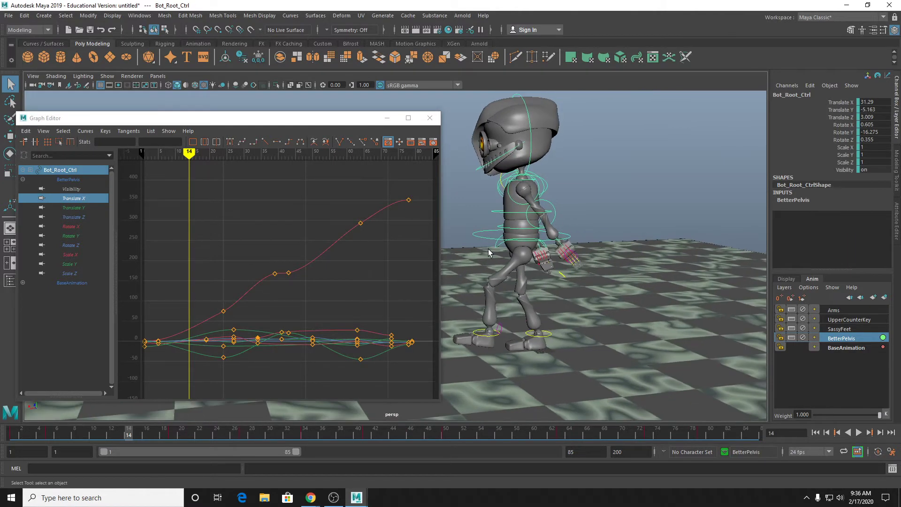
{"action": "left_click_drag", "start_coordinate": [488, 253], "coordinate": [596, 262], "text": "alt"}
{"action": "left_click", "coordinate": [314, 434]}
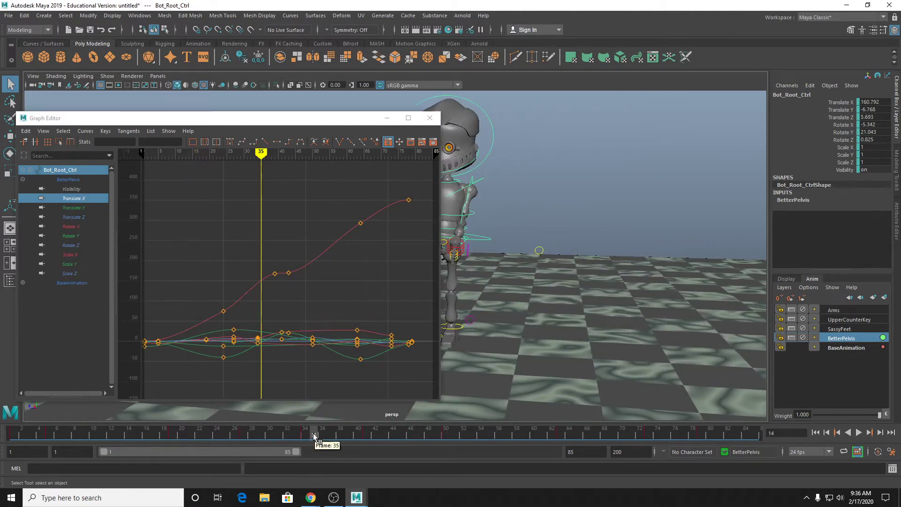
{"action": "middle_click_drag", "start_coordinate": [540, 263], "coordinate": [587, 272], "text": "alt"}
{"action": "key", "text": "e"}
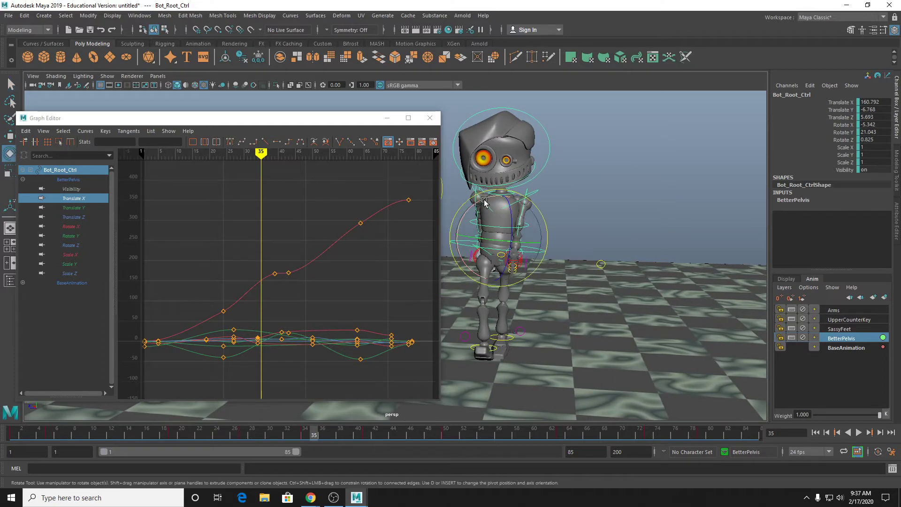
{"action": "left_click_drag", "start_coordinate": [485, 200], "coordinate": [588, 262]}
{"action": "key", "text": "w"}
{"action": "key", "text": "e"}
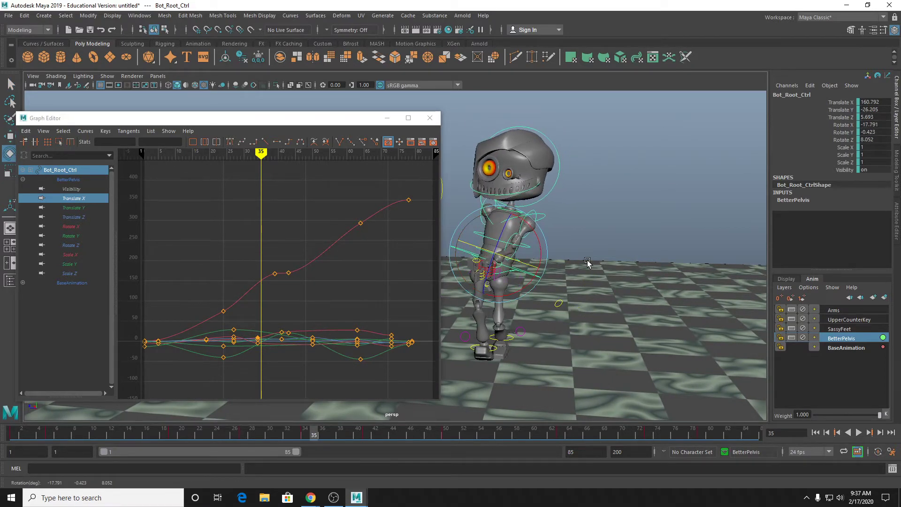
{"action": "key", "text": "s"}
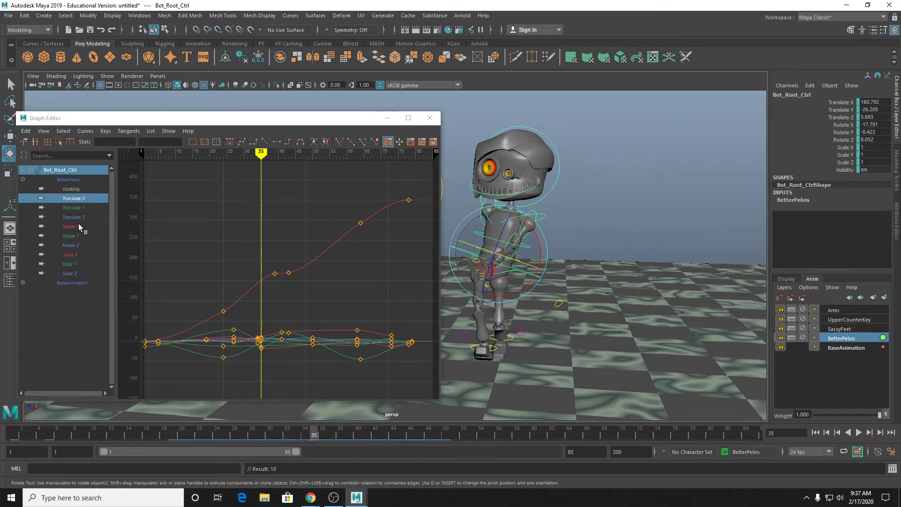
Reselect the robot's root control and isolate its Rotate X, Y and Z curves in the BetterPelvis layer.
{"action": "left_click", "coordinate": [618, 181]}
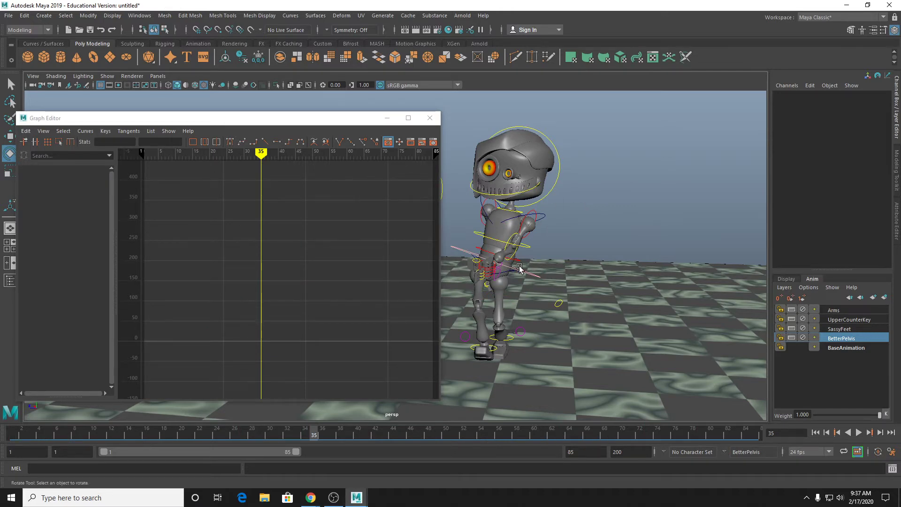
{"action": "left_click_drag", "start_coordinate": [527, 269], "coordinate": [551, 275]}
{"action": "scroll", "coordinate": [551, 276], "scroll_direction": "up", "scroll_amount": 2}
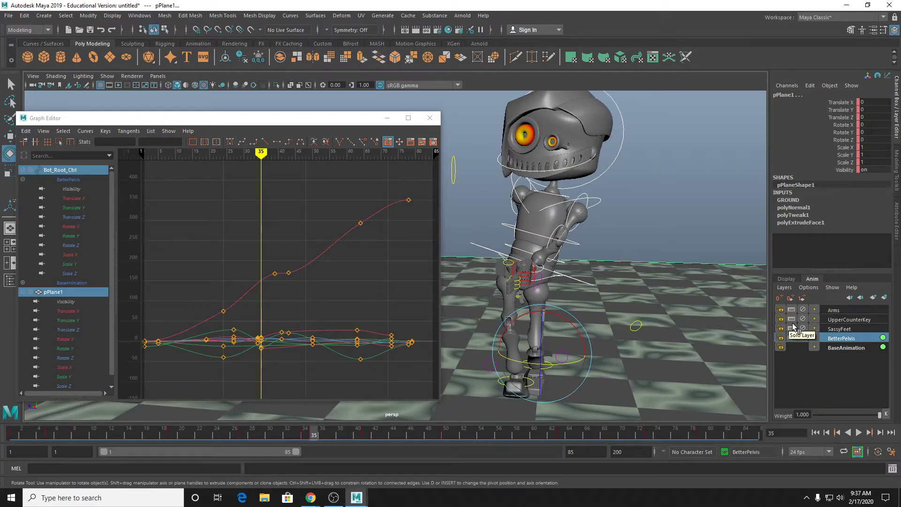
{"action": "left_click", "coordinate": [472, 244]}
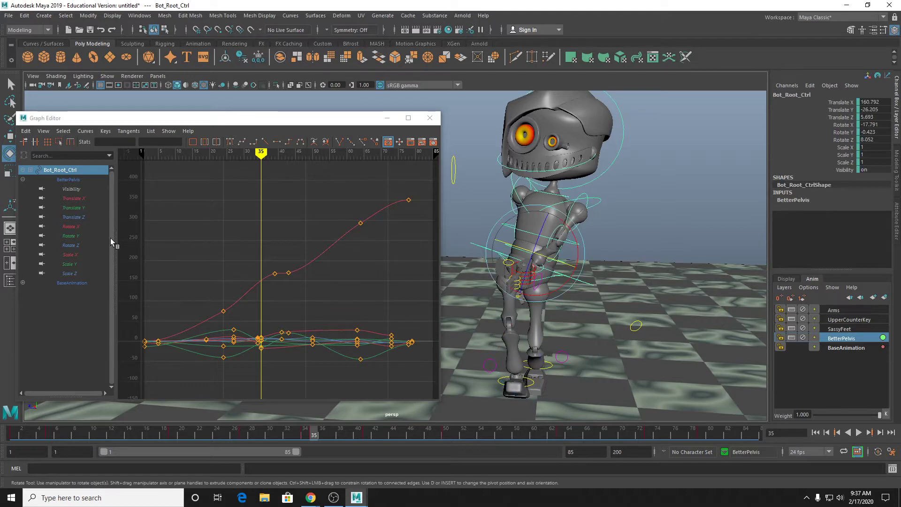
{"action": "left_click_drag", "start_coordinate": [73, 227], "coordinate": [72, 245]}
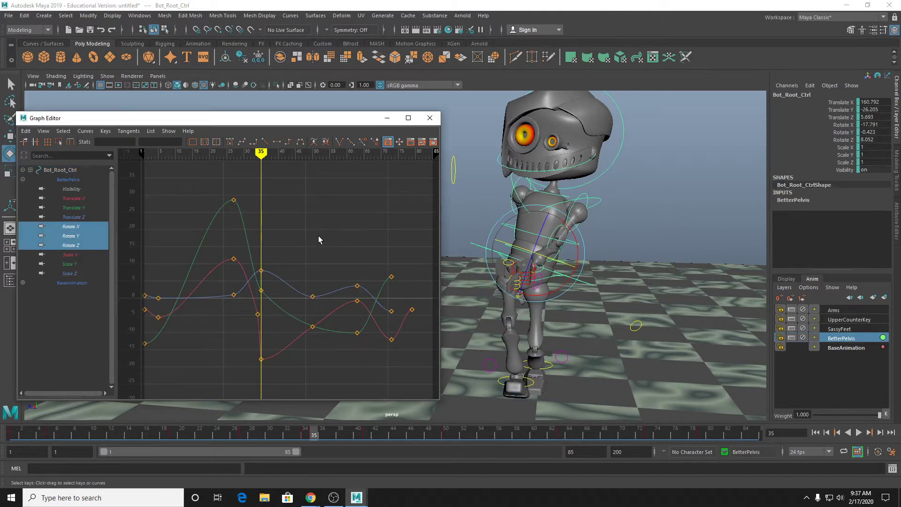
Scrub between frames 35 and 59 and examine the root's rotation curves around the frame 35 key.
{"action": "left_click_drag", "start_coordinate": [262, 155], "coordinate": [343, 158]}
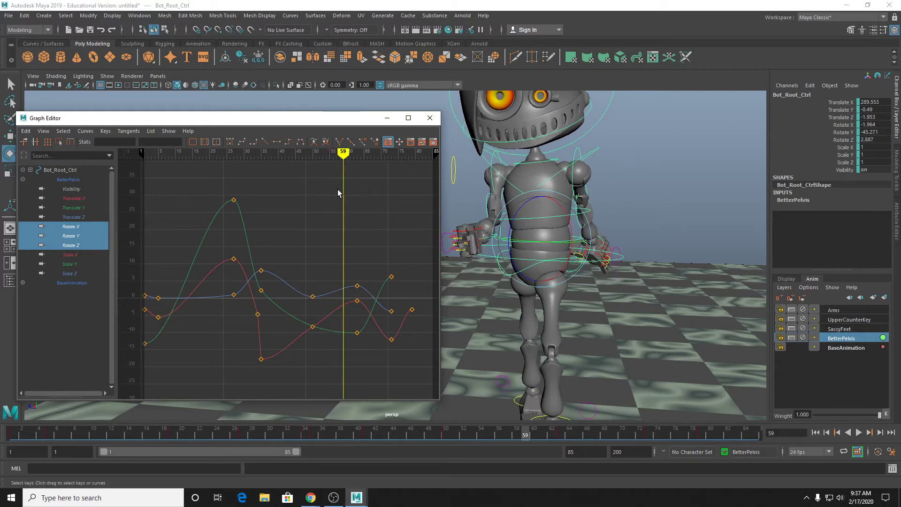
{"action": "left_click", "coordinate": [313, 434]}
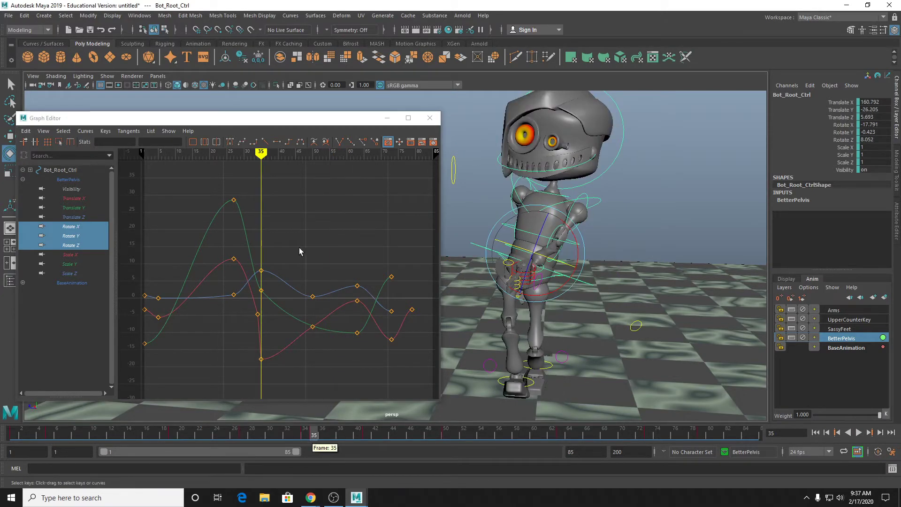
{"action": "mouse_move", "coordinate": [262, 155]}
{"action": "left_mouse_down"}
{"action": "mouse_move", "coordinate": [278, 157]}
{"action": "mouse_move", "coordinate": [233, 166]}
{"action": "mouse_move", "coordinate": [264, 175]}
{"action": "mouse_move", "coordinate": [254, 184]}
{"action": "mouse_move", "coordinate": [264, 186]}
{"action": "mouse_move", "coordinate": [253, 187]}
{"action": "mouse_move", "coordinate": [268, 190]}
{"action": "left_mouse_up"}
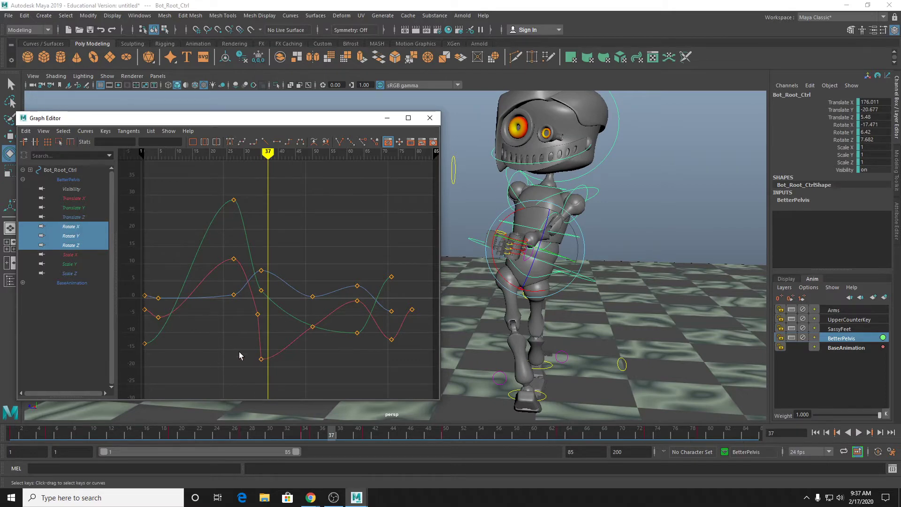
{"action": "scroll", "coordinate": [240, 351], "scroll_direction": "up", "scroll_amount": 2}
{"action": "scroll", "coordinate": [249, 355], "scroll_direction": "down", "scroll_amount": 2}
{"action": "left_click_drag", "start_coordinate": [266, 150], "coordinate": [261, 151]}
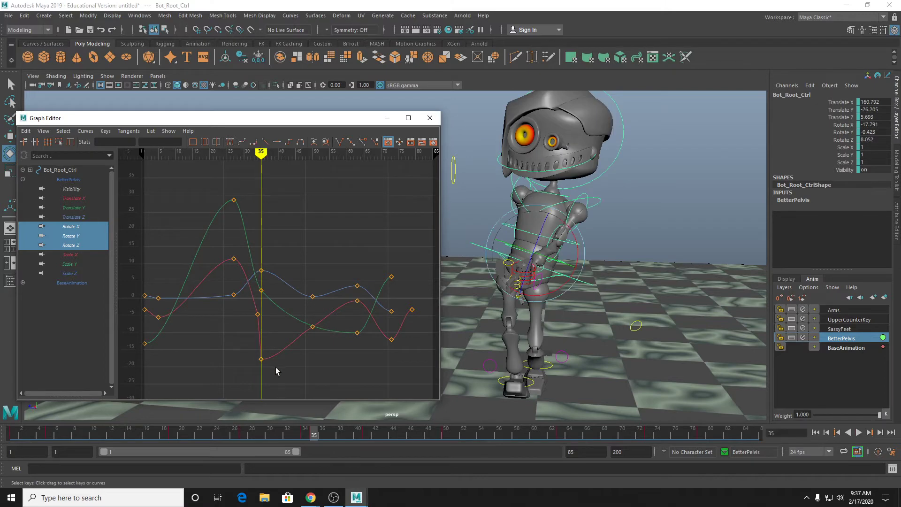
{"action": "scroll", "coordinate": [271, 351], "scroll_direction": "up", "scroll_amount": 3}
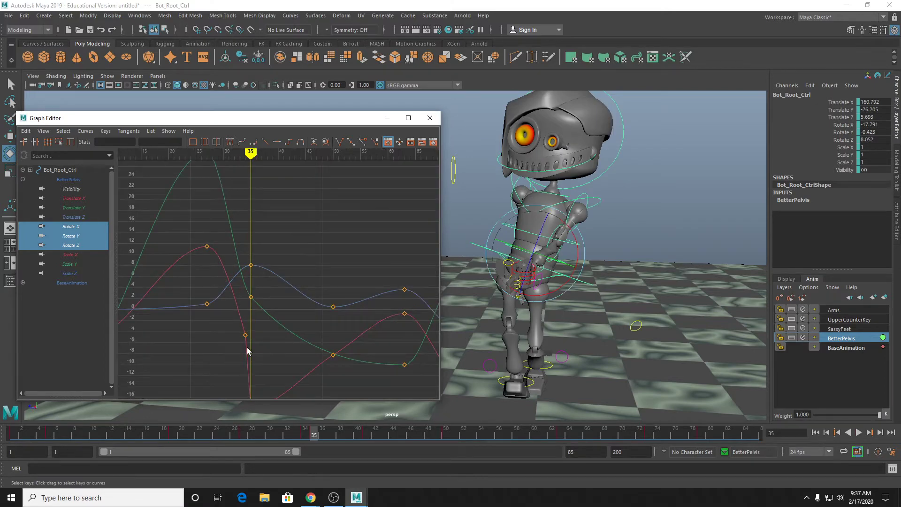
{"action": "middle_click_drag", "start_coordinate": [230, 348], "coordinate": [242, 319], "text": "alt"}
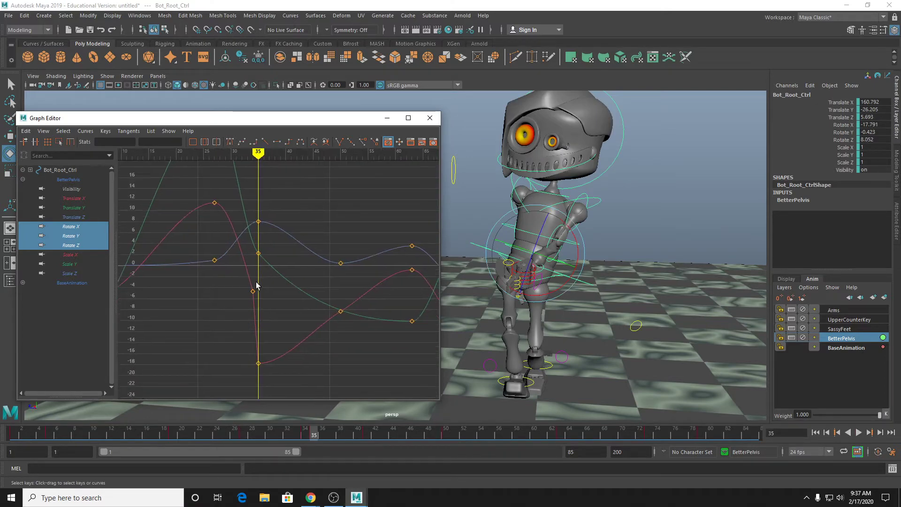
Isolate the root's Translate X, Y and Z curves and select the Translate Y key at frame 35 to examine its spike.
{"action": "left_click_drag", "start_coordinate": [77, 200], "coordinate": [79, 217]}
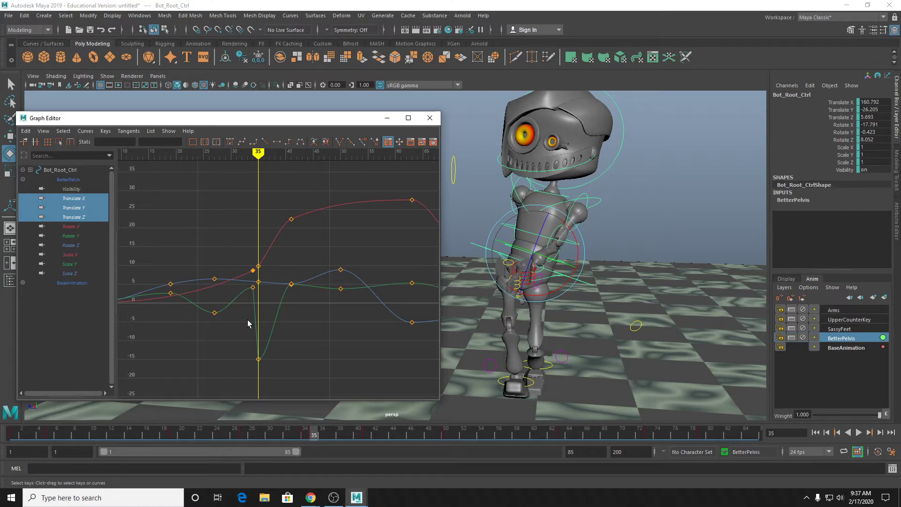
{"action": "left_click_drag", "start_coordinate": [266, 154], "coordinate": [291, 152]}
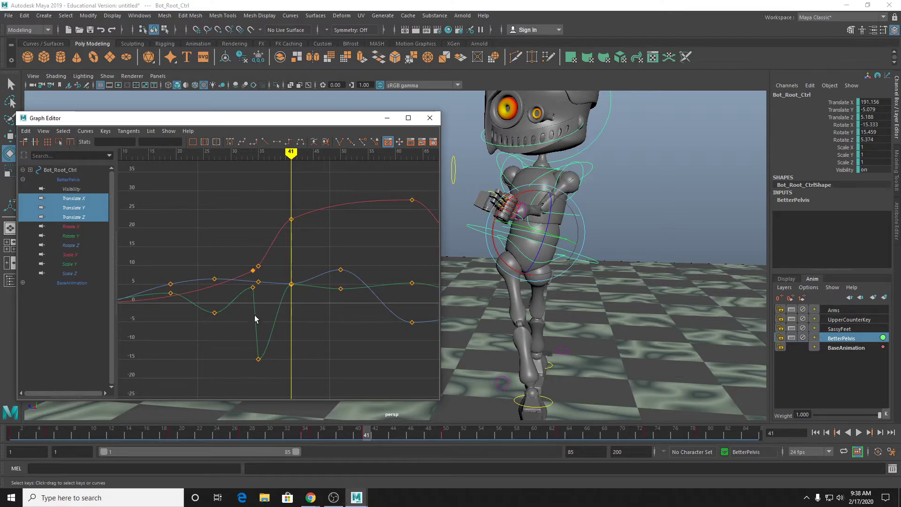
{"action": "scroll", "coordinate": [256, 360], "scroll_direction": "up", "scroll_amount": 3}
{"action": "middle_click_drag", "start_coordinate": [255, 359], "coordinate": [284, 298], "text": "alt"}
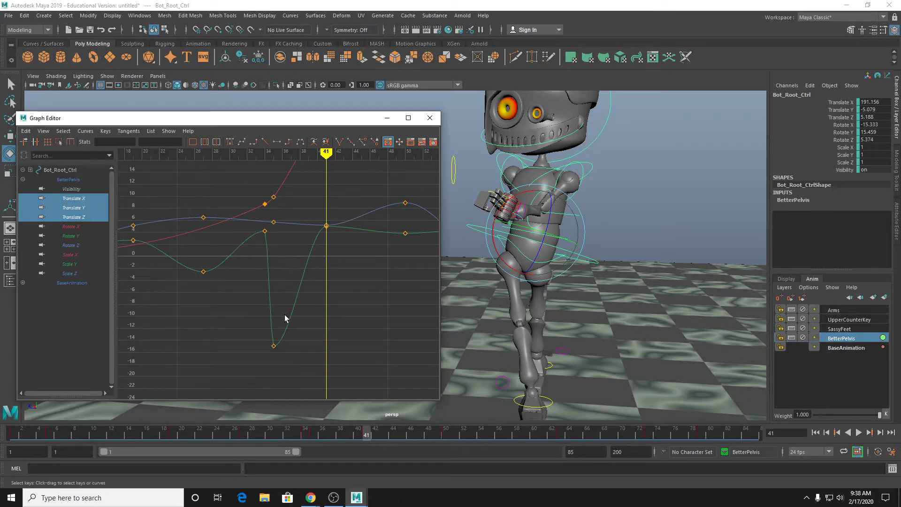
{"action": "left_click_drag", "start_coordinate": [255, 336], "coordinate": [315, 378]}
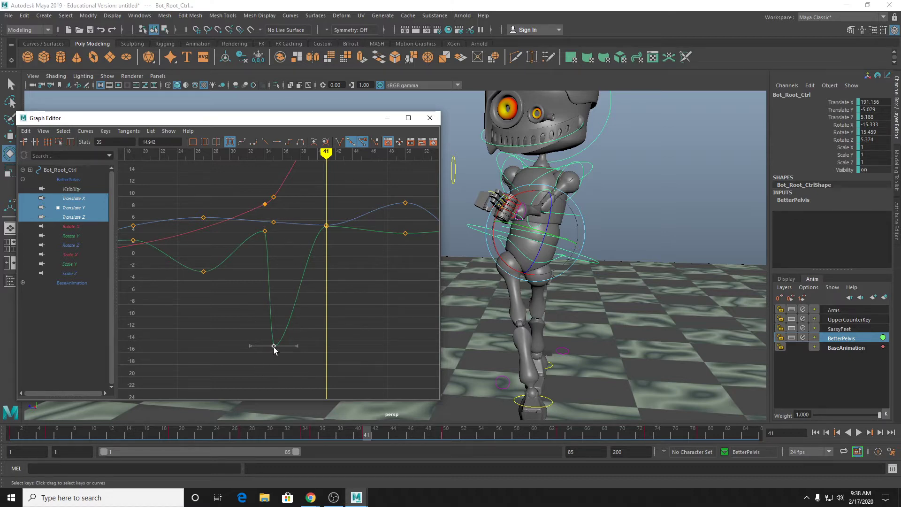
{"action": "middle_click_drag", "start_coordinate": [290, 299], "coordinate": [263, 333], "text": "alt"}
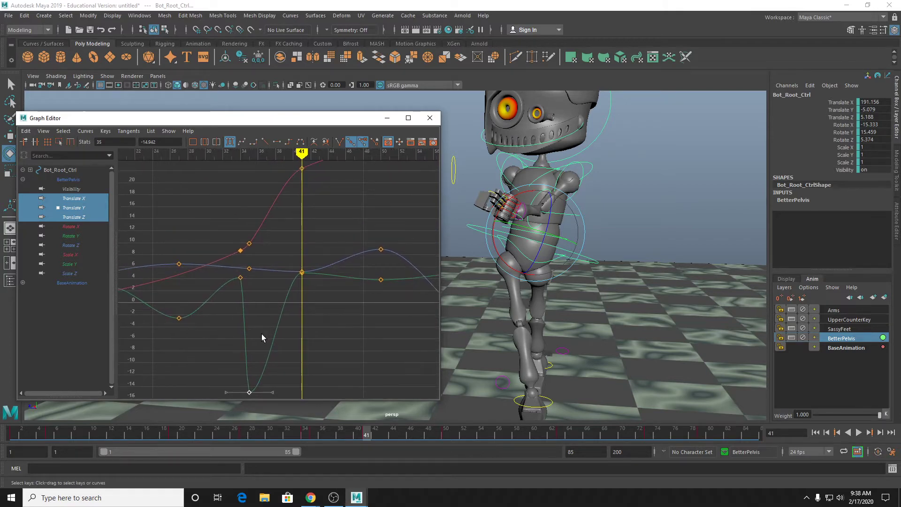
Delete the Translate X, Y and Z keys at frame 35 from the root control's BetterPelvis curves.
{"action": "scroll", "coordinate": [292, 319], "scroll_direction": "down", "scroll_amount": 3}
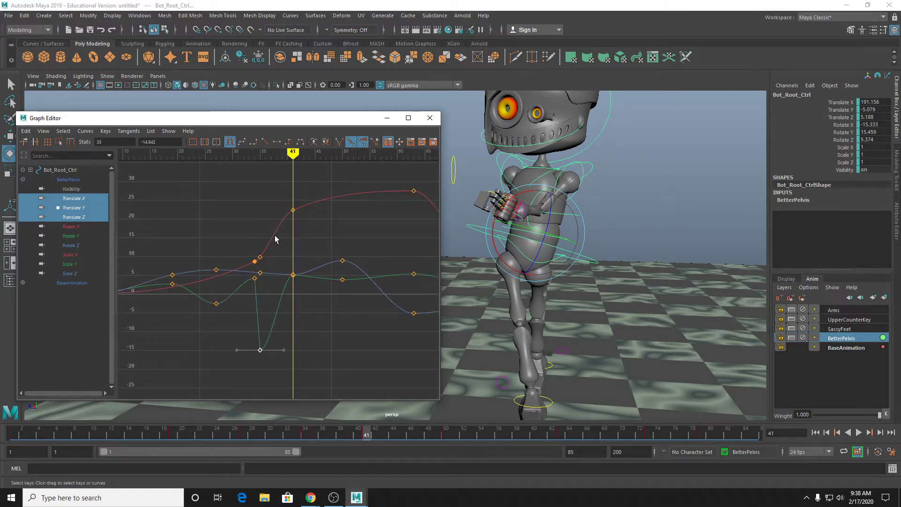
{"action": "left_click_drag", "start_coordinate": [275, 235], "coordinate": [258, 377]}
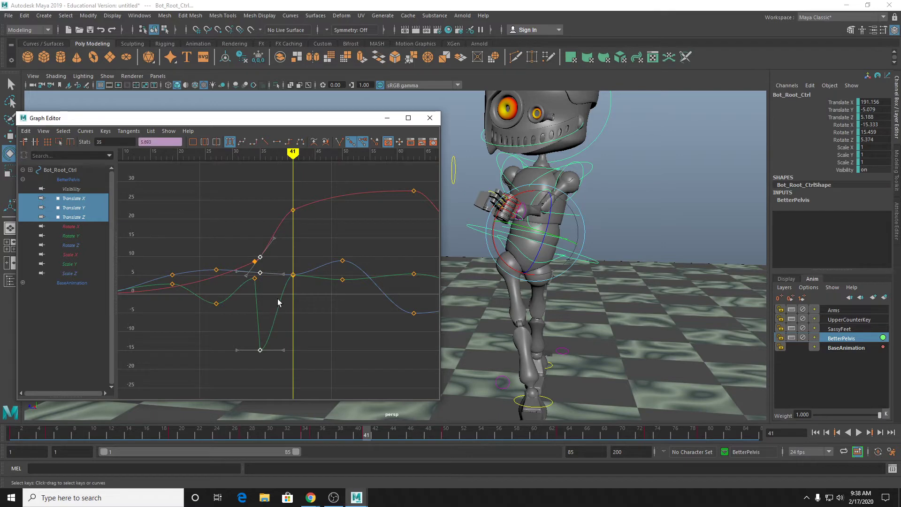
{"action": "key", "text": "w"}
{"action": "key", "text": "w"}
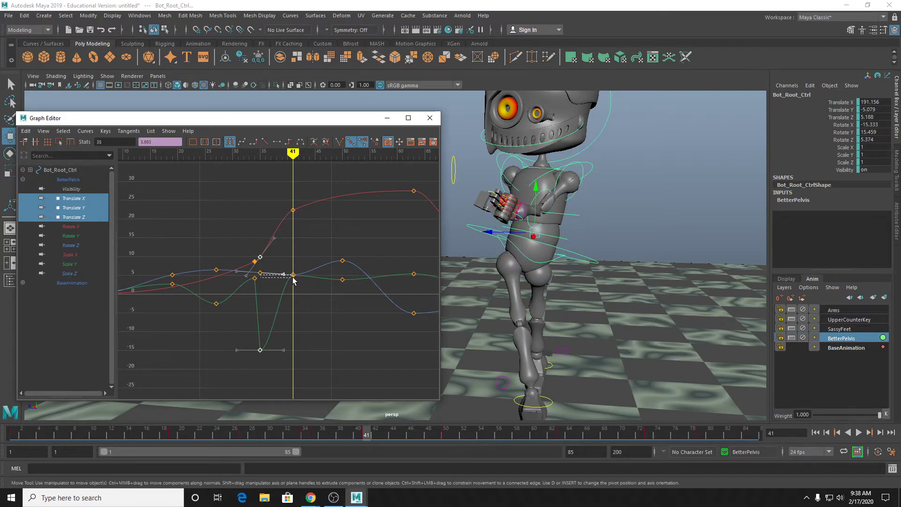
{"action": "key", "text": "q"}
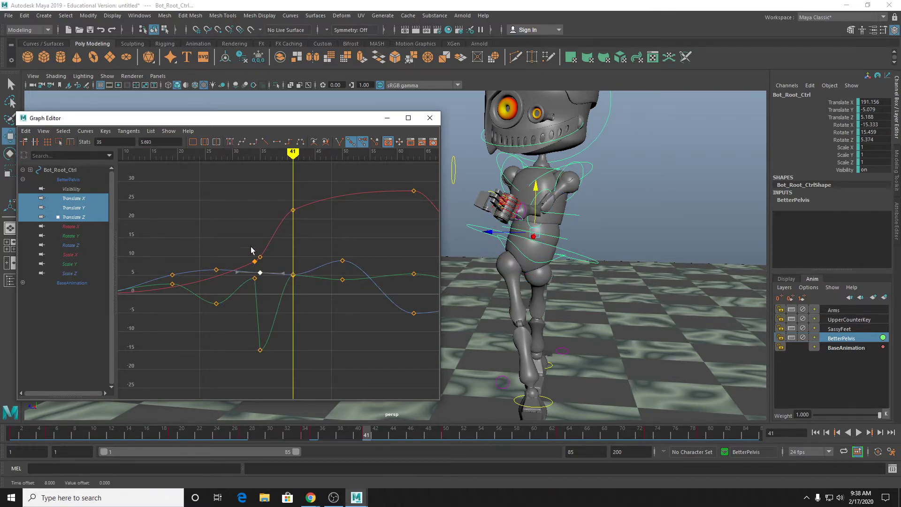
{"action": "left_click_drag", "start_coordinate": [254, 237], "coordinate": [277, 279]}
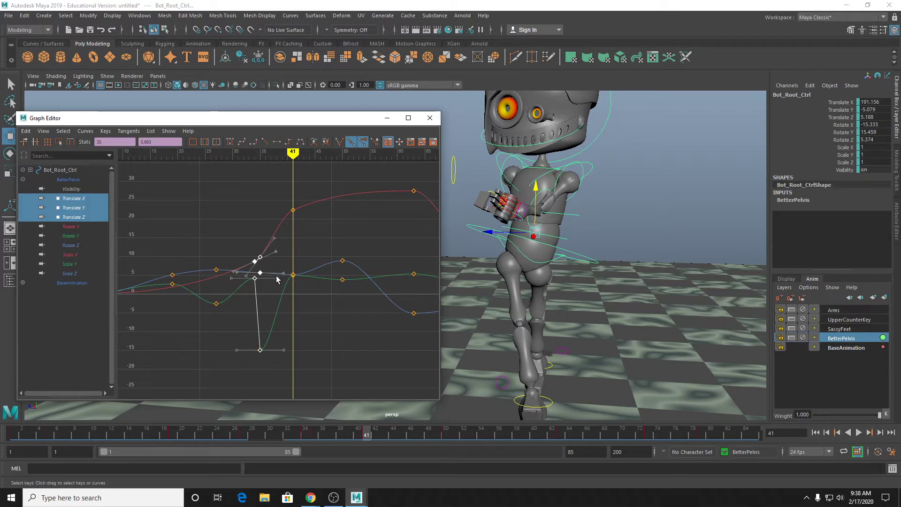
{"action": "left_click", "coordinate": [260, 254]}
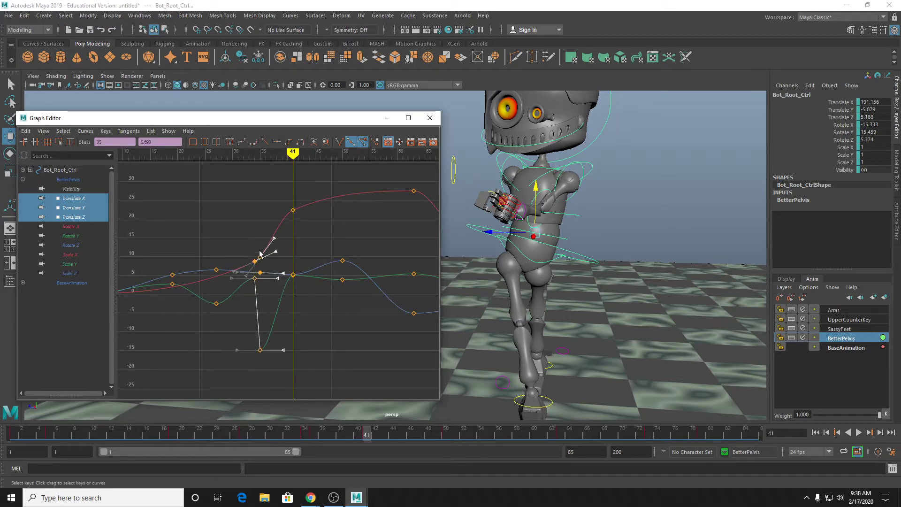
{"action": "left_click", "coordinate": [260, 351]}
{"action": "key", "text": "Delete"}
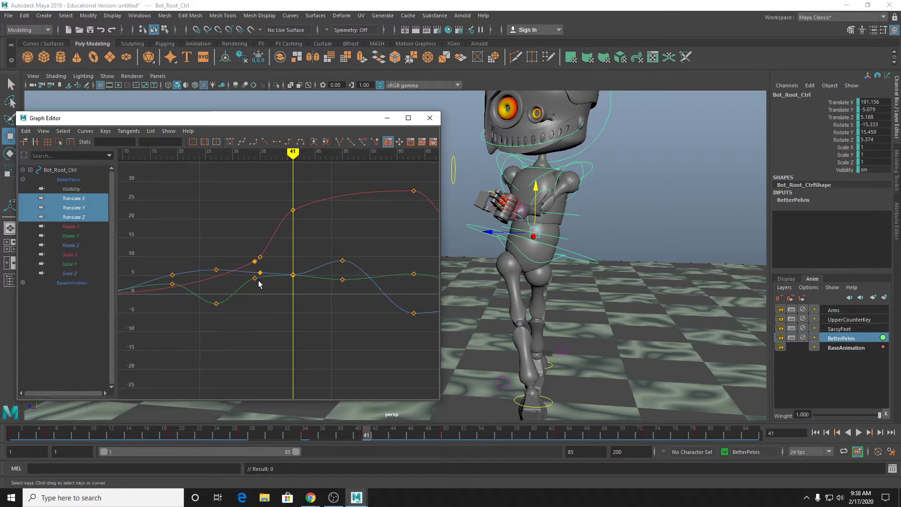
{"action": "left_click_drag", "start_coordinate": [271, 292], "coordinate": [257, 245]}
{"action": "key", "text": "Delete"}
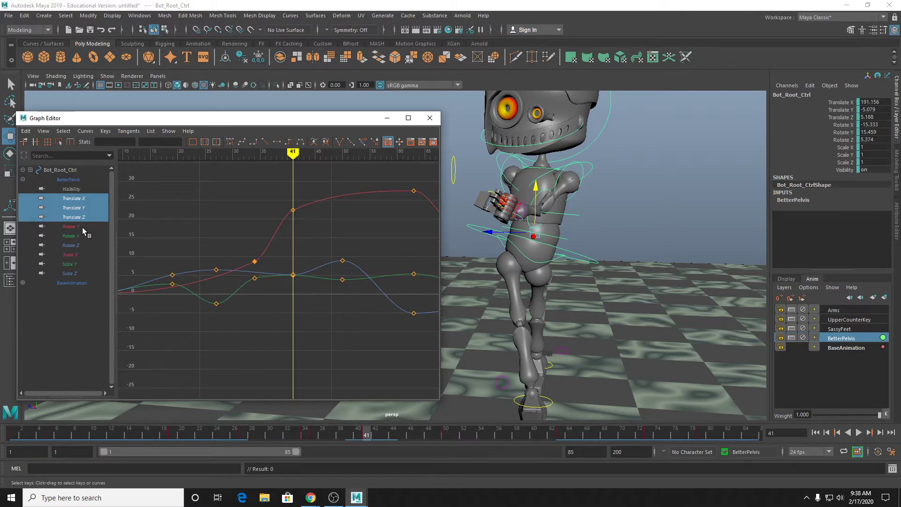
Remove the root's Rotate X key at frame 35 and review the frame 35 pose with the Scale X and Y curves.
{"action": "left_click_drag", "start_coordinate": [83, 227], "coordinate": [78, 245]}
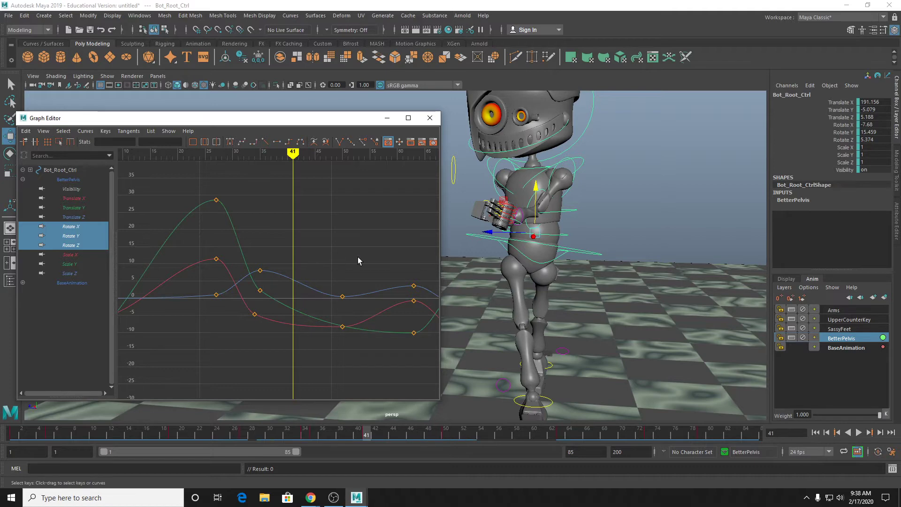
{"action": "key", "text": "a"}
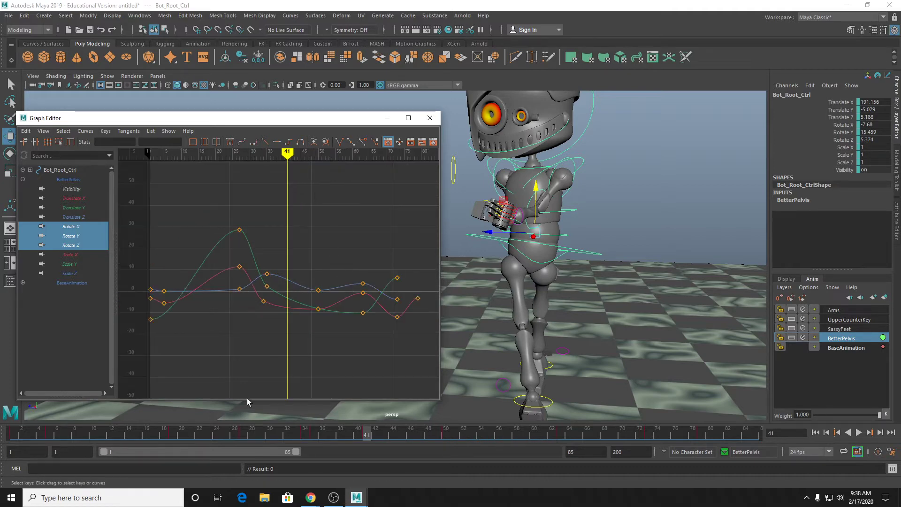
{"action": "left_click", "coordinate": [313, 433]}
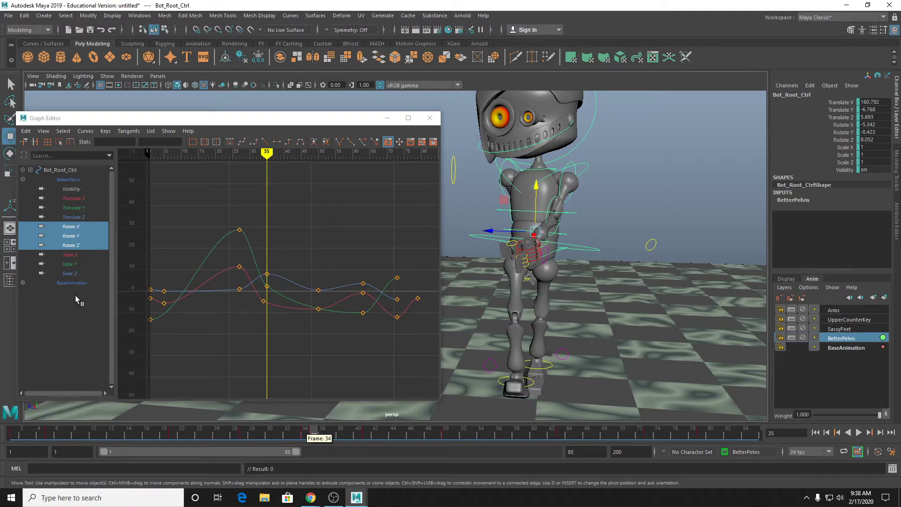
{"action": "left_click_drag", "start_coordinate": [75, 256], "coordinate": [85, 264]}
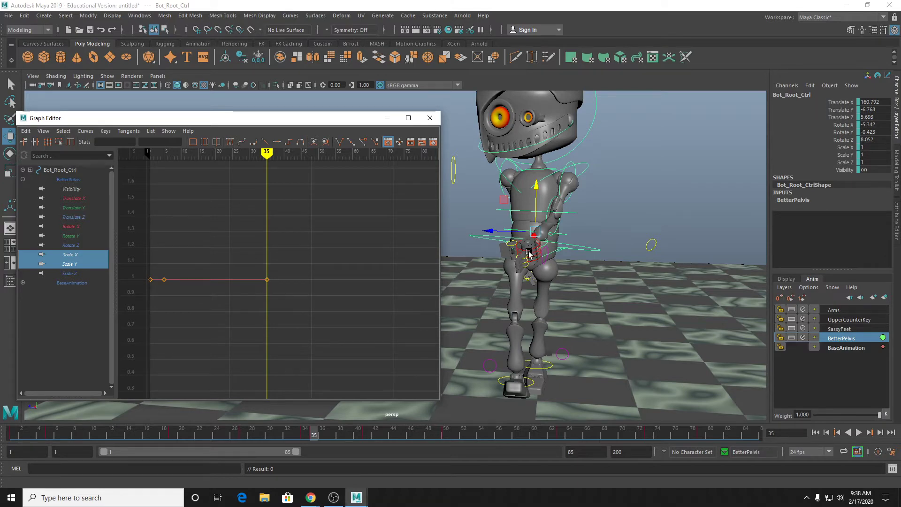
Select the right shoulder FK control and isolate its Rotate X, Y and Z curves in the Arms layer.
{"action": "middle_click_drag", "start_coordinate": [575, 218], "coordinate": [569, 242], "text": "alt"}
{"action": "left_click_drag", "start_coordinate": [582, 243], "coordinate": [485, 205], "text": "alt"}
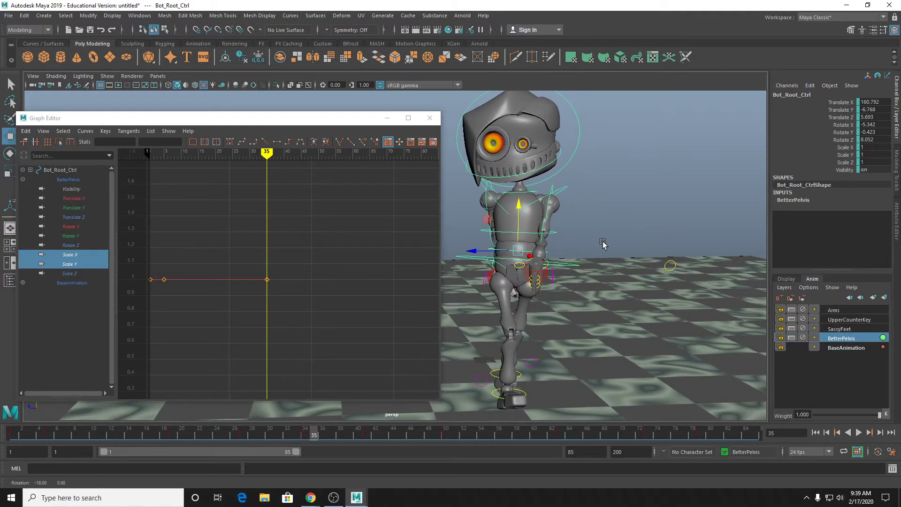
{"action": "key", "text": "q"}
{"action": "left_click", "coordinate": [486, 200]}
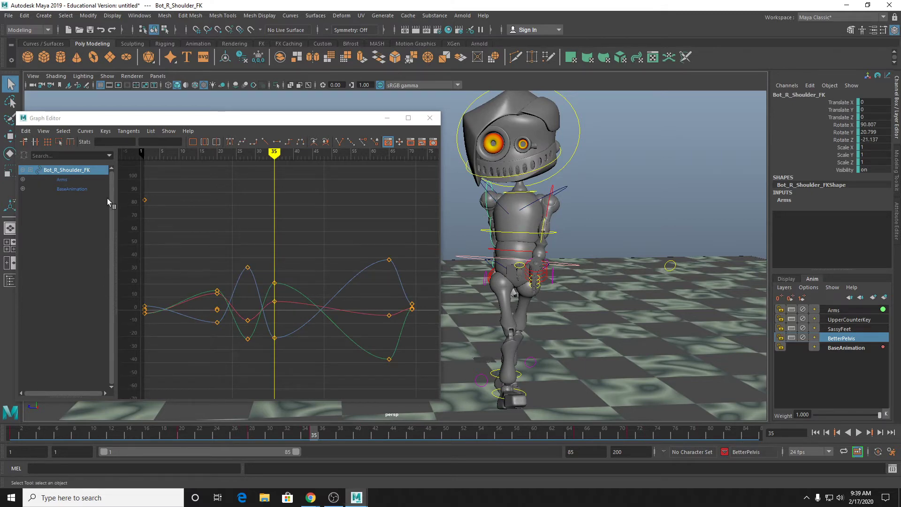
{"action": "left_click", "coordinate": [23, 180]}
{"action": "left_click", "coordinate": [83, 199]}
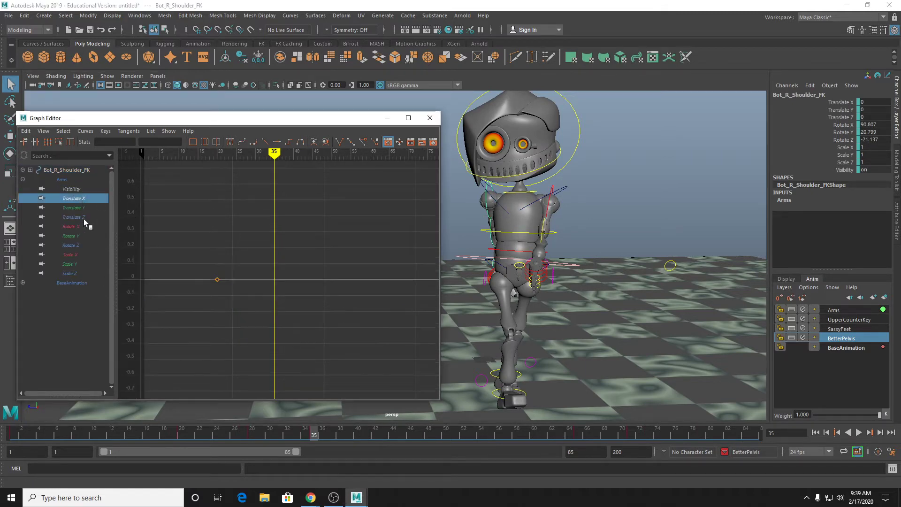
{"action": "left_click_drag", "start_coordinate": [82, 227], "coordinate": [79, 244]}
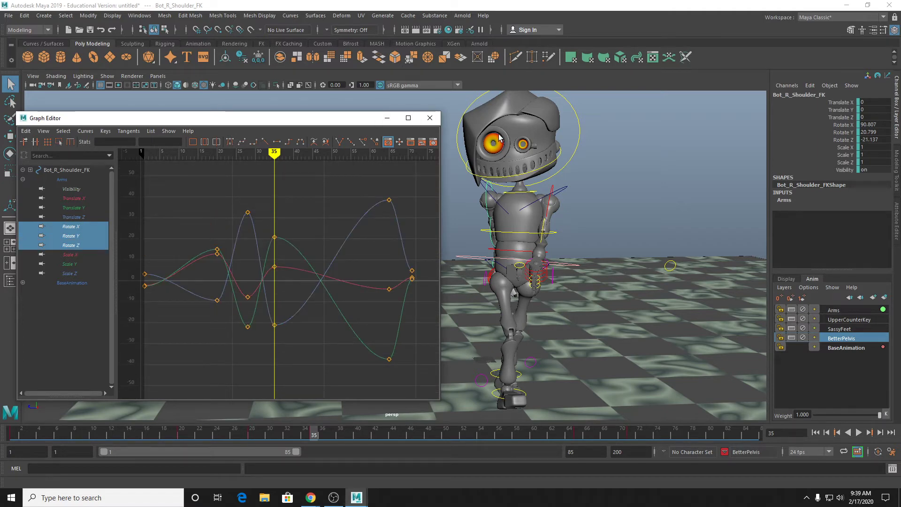
Rotate the left shoulder FK control at frame 35 to -82.079, -2.565, 29.093.
{"action": "scroll", "coordinate": [516, 222], "scroll_direction": "up", "scroll_amount": 2}
{"action": "middle_click_drag", "start_coordinate": [516, 221], "coordinate": [543, 240], "text": "alt"}
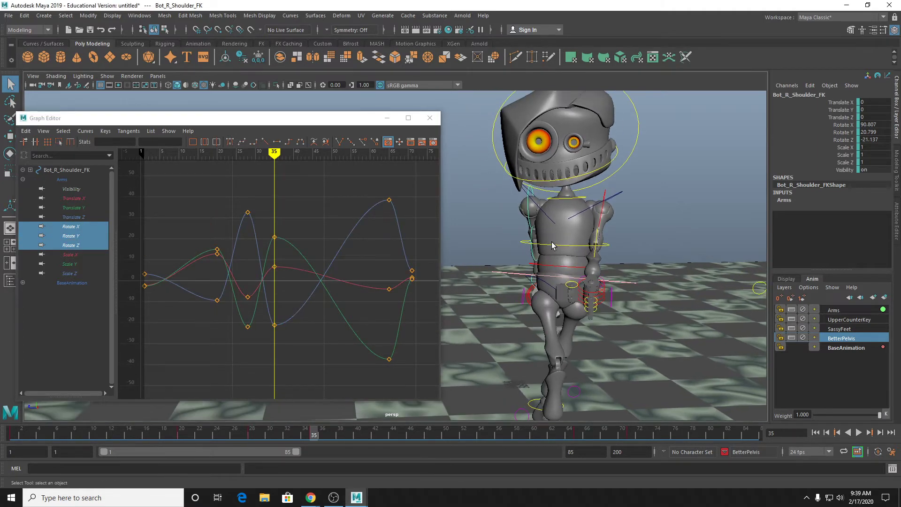
{"action": "key", "text": "e"}
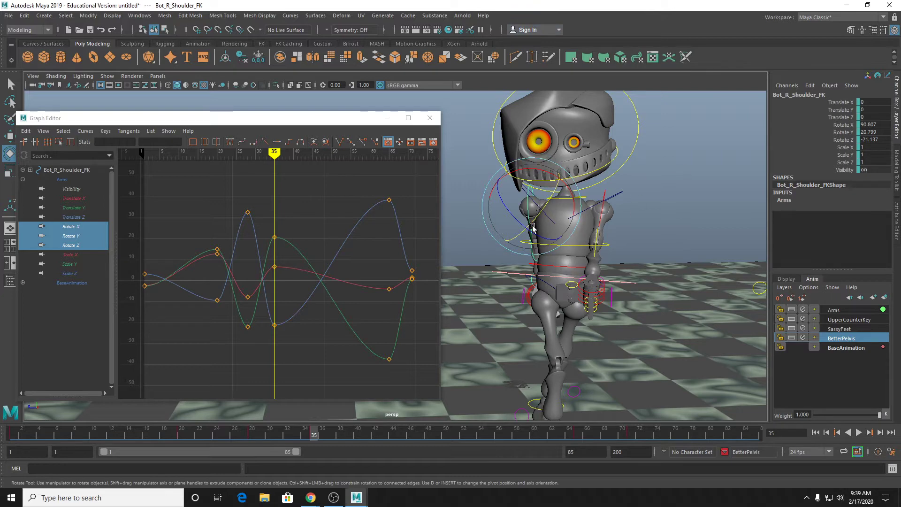
{"action": "left_click", "coordinate": [607, 212]}
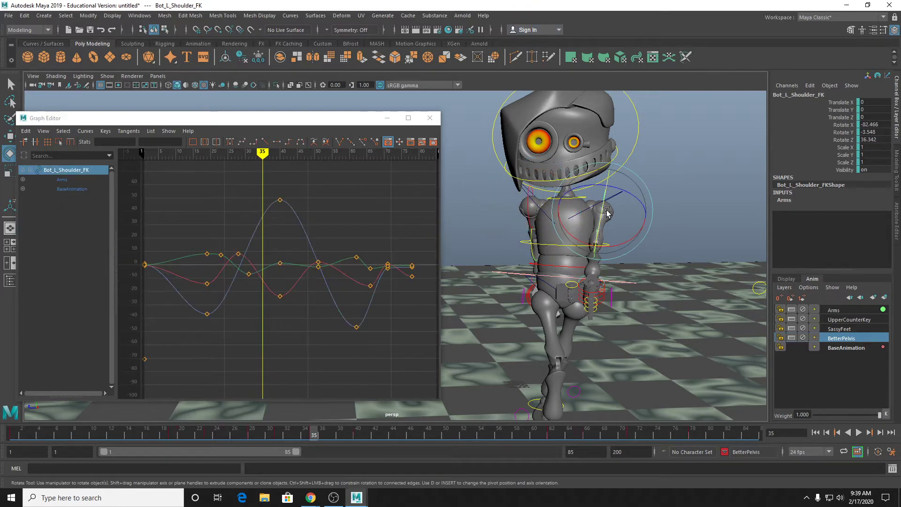
{"action": "mouse_move", "coordinate": [621, 218]}
{"action": "left_mouse_down", "text": "alt"}
{"action": "mouse_move", "coordinate": [640, 226]}
{"action": "mouse_move", "coordinate": [634, 221]}
{"action": "left_mouse_up", "text": "alt"}
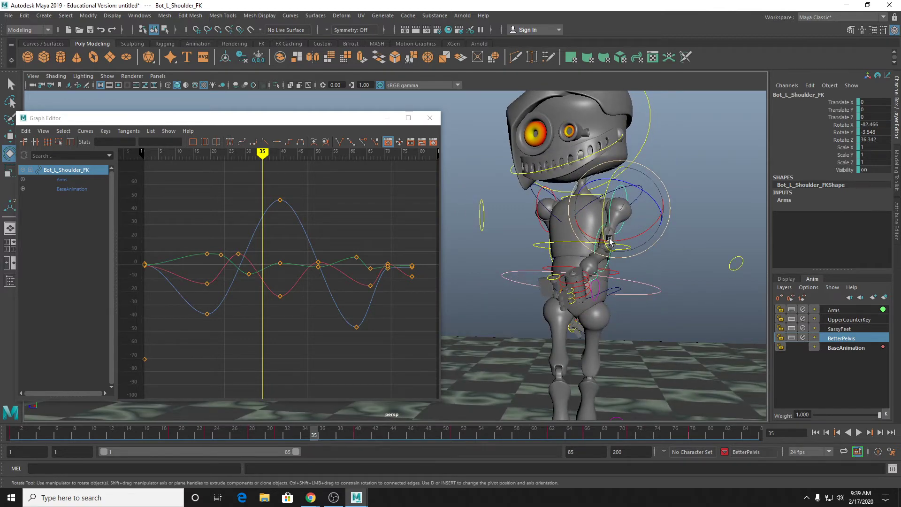
{"action": "mouse_move", "coordinate": [601, 222]}
{"action": "left_mouse_down"}
{"action": "mouse_move", "coordinate": [599, 195]}
{"action": "mouse_move", "coordinate": [604, 234]}
{"action": "left_mouse_up"}
{"action": "key", "text": "q"}
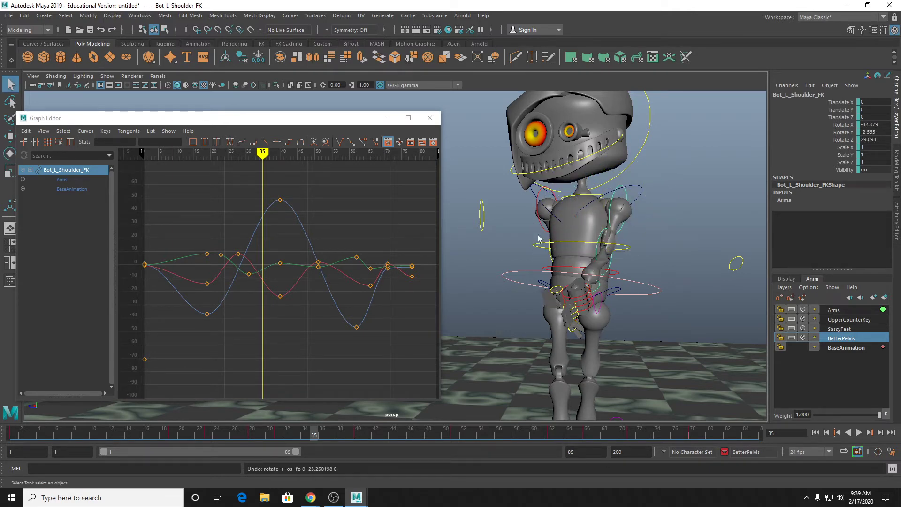
Reselect the right shoulder FK control with the Rotate tool and examine its manipulator up close.
{"action": "left_click_drag", "start_coordinate": [540, 239], "coordinate": [558, 245], "text": "alt"}
{"action": "left_click", "coordinate": [537, 225]}
{"action": "key", "text": "e"}
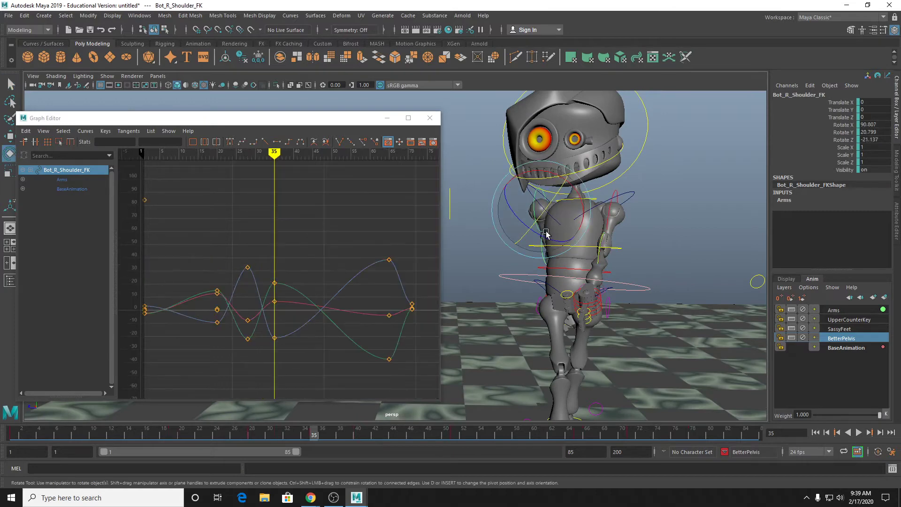
{"action": "scroll", "coordinate": [546, 233], "scroll_direction": "up", "scroll_amount": 3}
{"action": "middle_click_drag", "start_coordinate": [547, 232], "coordinate": [510, 286], "text": "alt"}
{"action": "left_click_drag", "start_coordinate": [510, 286], "coordinate": [551, 277], "text": "alt"}
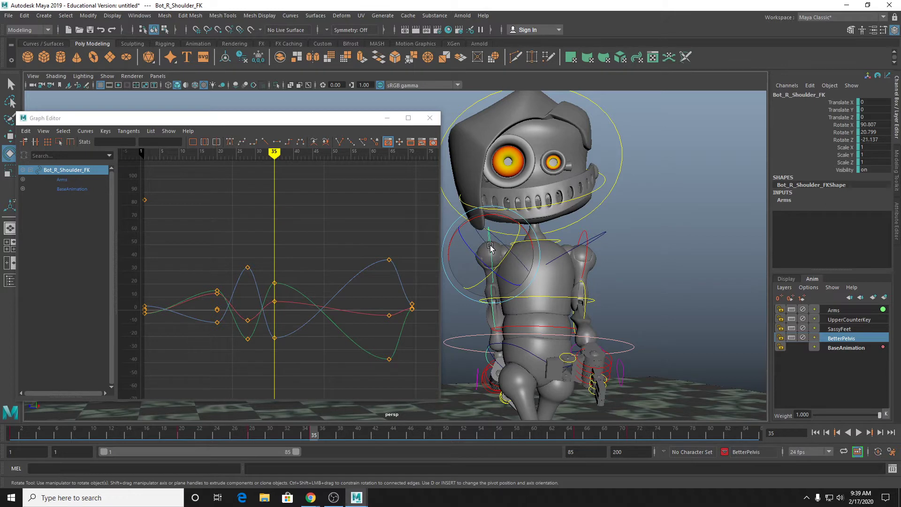
Select the left shoulder FK control and compare its Scale and Rotate manipulators.
{"action": "left_click", "coordinate": [587, 238]}
{"action": "left_click_drag", "start_coordinate": [587, 238], "coordinate": [602, 264], "text": "alt"}
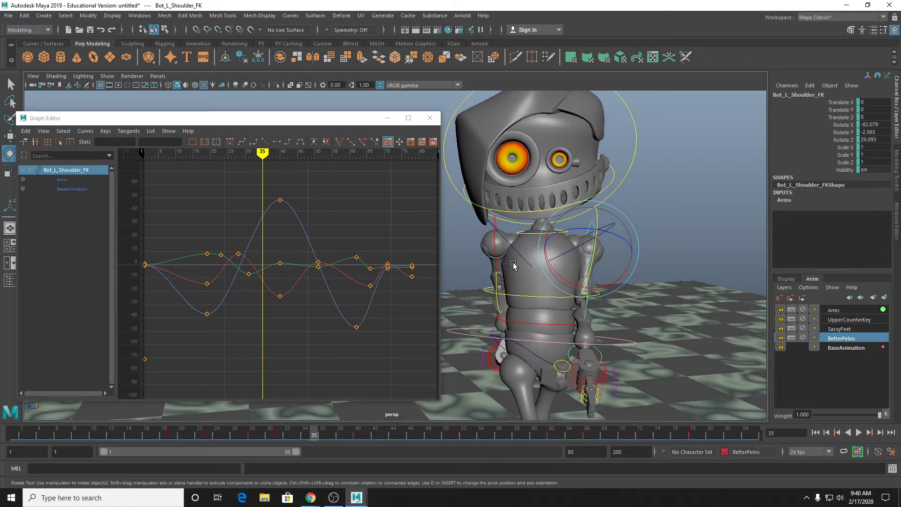
{"action": "key", "text": "w"}
{"action": "key", "text": "r"}
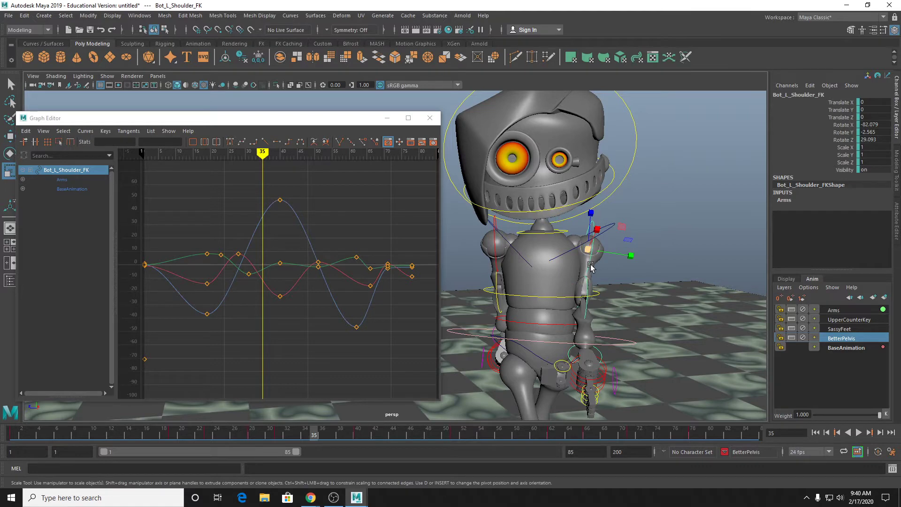
{"action": "key", "text": "e"}
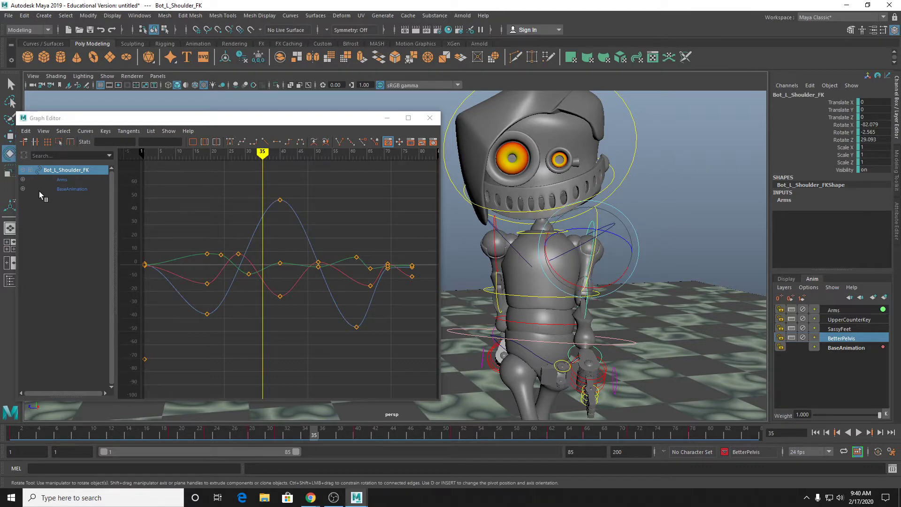
Show the Rotate tool's settings and rotate the left shoulder FK control to -81.835, -1.623, 22.432.
{"action": "double_click", "coordinate": [9, 154]}
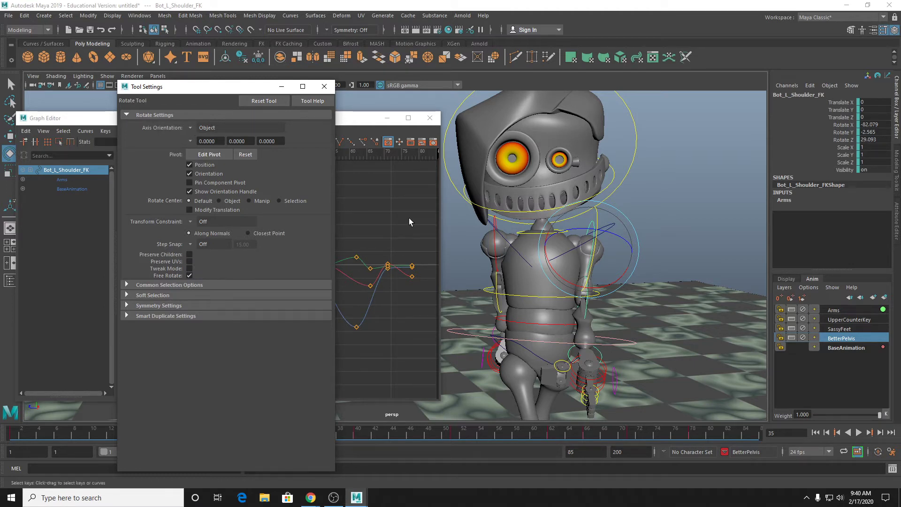
{"action": "left_click_drag", "start_coordinate": [591, 248], "coordinate": [597, 260]}
{"action": "left_click_drag", "start_coordinate": [603, 272], "coordinate": [662, 239], "text": "alt"}
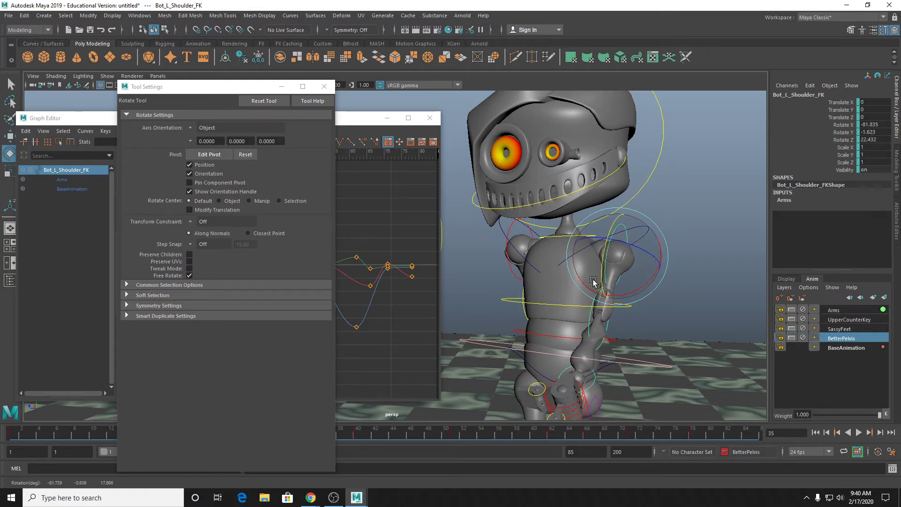
Shrink and enlarge the left shoulder's rotation manipulator repeatedly, leave it enlarged, and return to the Select tool.
{"action": "key", "text": "minus"}
{"action": "key", "text": "minus"}
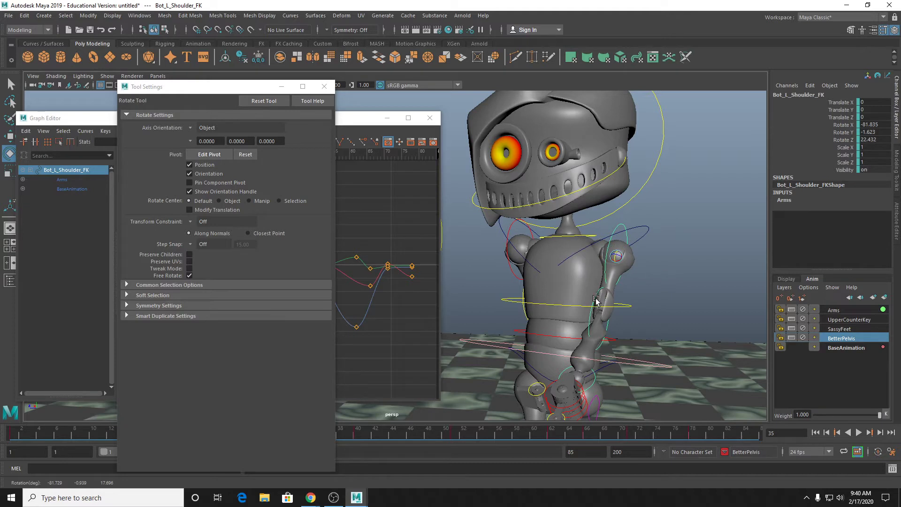
{"action": "key", "text": "equal"}
{"action": "key", "text": "equal"}
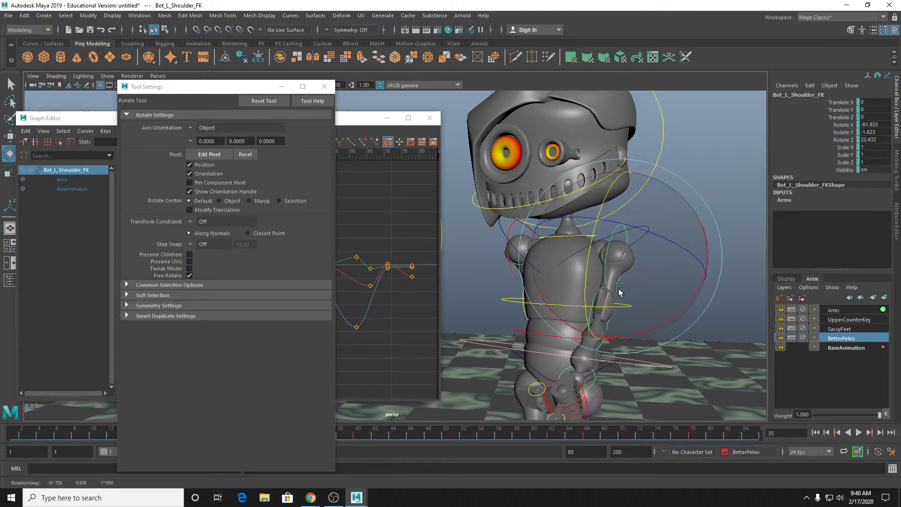
{"action": "key", "text": "minus"}
{"action": "key", "text": "minus"}
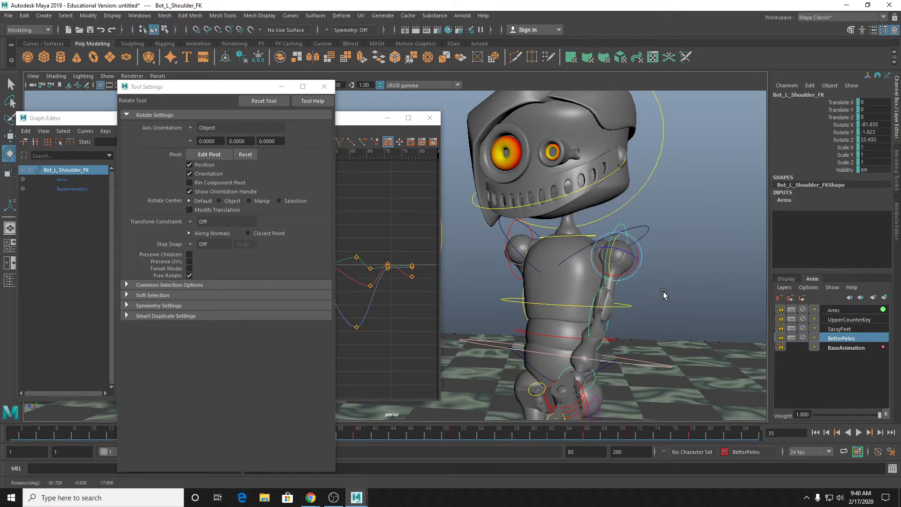
{"action": "key", "text": "equal"}
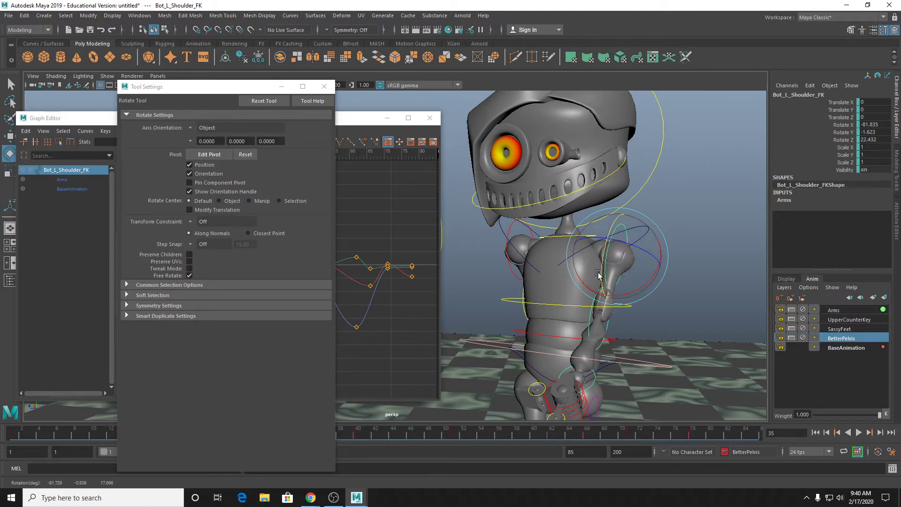
{"action": "key", "text": "minus"}
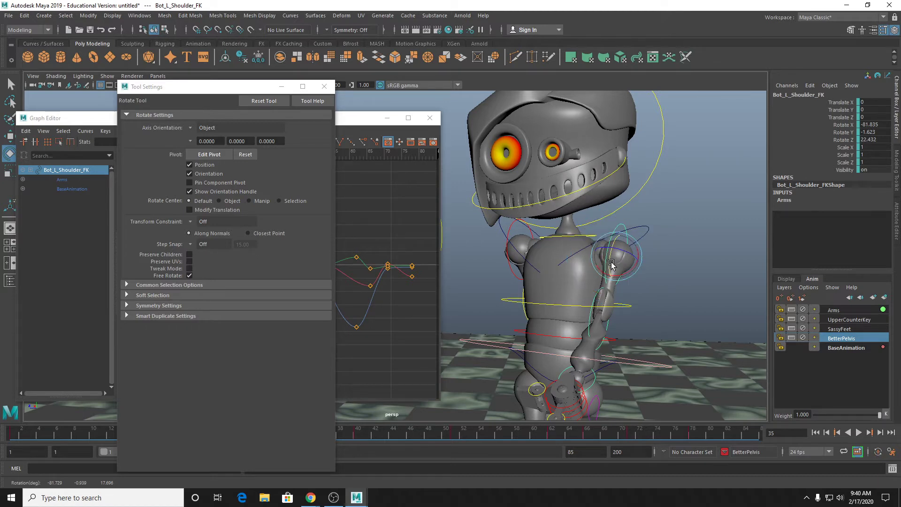
{"action": "key", "text": "equal"}
{"action": "key", "text": "equal"}
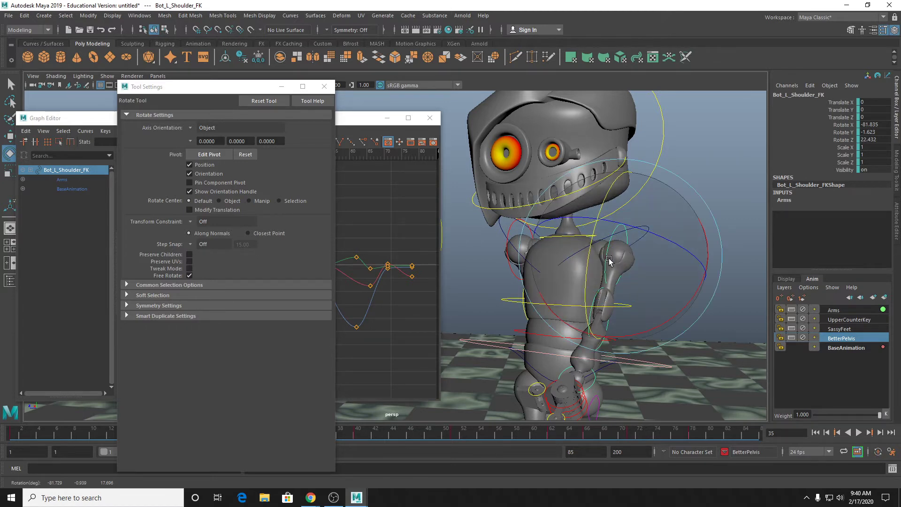
{"action": "key", "text": "q"}
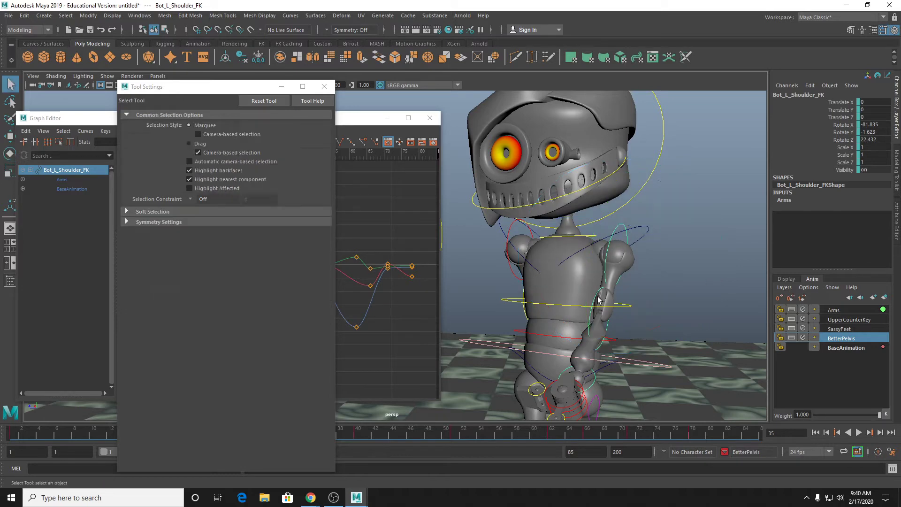
Select the left elbow FK control with the Rotate tool and set the tool's axis orientation to World.
{"action": "left_click", "coordinate": [598, 299]}
{"action": "key", "text": "e"}
{"action": "mouse_move", "coordinate": [597, 299]}
{"action": "left_mouse_down", "text": "alt"}
{"action": "mouse_move", "coordinate": [598, 326]}
{"action": "mouse_move", "coordinate": [595, 298]}
{"action": "left_mouse_up", "text": "alt"}
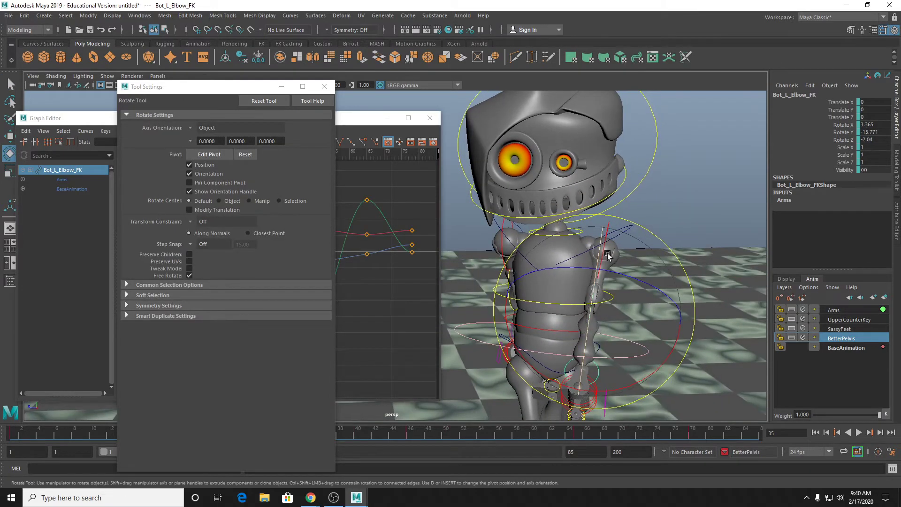
{"action": "left_click", "coordinate": [191, 129]}
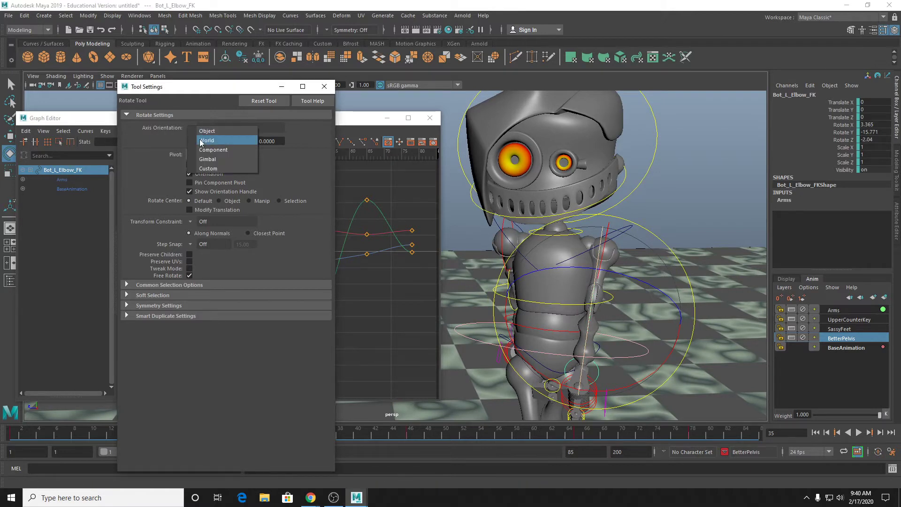
{"action": "left_click", "coordinate": [201, 141]}
{"action": "left_click_drag", "start_coordinate": [625, 298], "coordinate": [600, 293]}
{"action": "middle_click_drag", "start_coordinate": [606, 294], "coordinate": [543, 283], "text": "alt"}
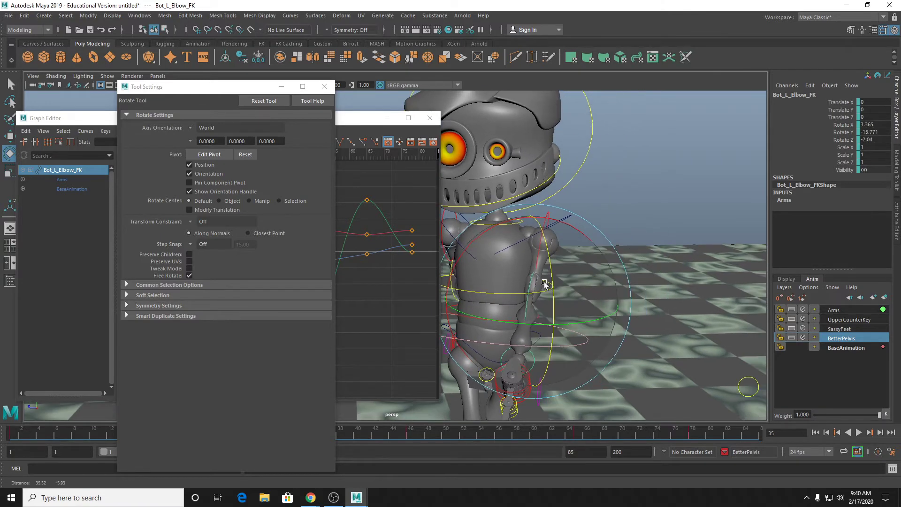
{"action": "scroll", "coordinate": [544, 287], "scroll_direction": "down", "scroll_amount": 2}
Try rotating the left elbow FK control to 103.782, -56.766, -105.799 in World orientation, inspect the pose, and undo it.
{"action": "left_click_drag", "start_coordinate": [534, 300], "coordinate": [520, 216]}
{"action": "mouse_move", "coordinate": [539, 285]}
{"action": "left_mouse_down", "text": "alt"}
{"action": "mouse_move", "coordinate": [537, 307]}
{"action": "mouse_move", "coordinate": [526, 272]}
{"action": "left_mouse_up", "text": "alt"}
{"action": "left_click_drag", "start_coordinate": [538, 291], "coordinate": [550, 321], "text": "alt"}
{"action": "middle_click_drag", "start_coordinate": [551, 320], "coordinate": [493, 243], "text": "alt"}
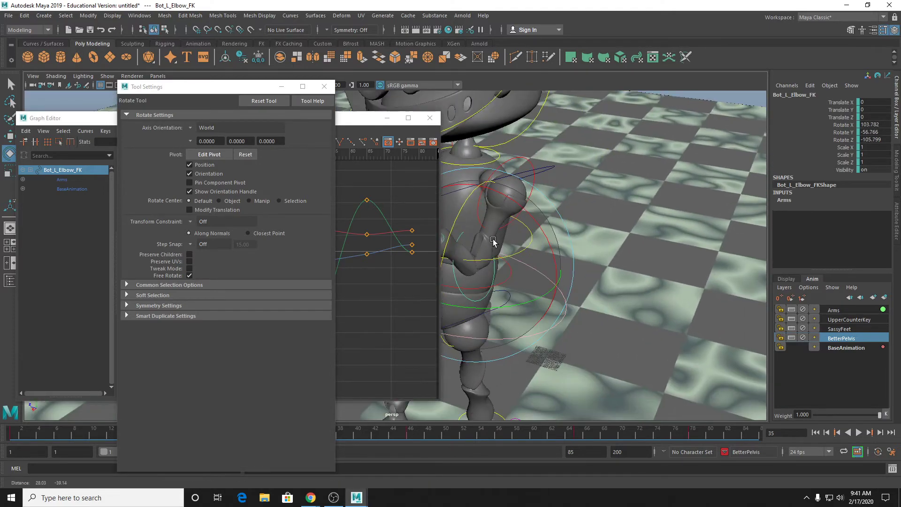
{"action": "left_click_drag", "start_coordinate": [493, 244], "coordinate": [553, 260], "text": "alt"}
{"action": "middle_click_drag", "start_coordinate": [554, 259], "coordinate": [638, 258], "text": "alt"}
{"action": "key", "text": "ctrl+z"}
{"action": "key", "text": "ctrl+z"}
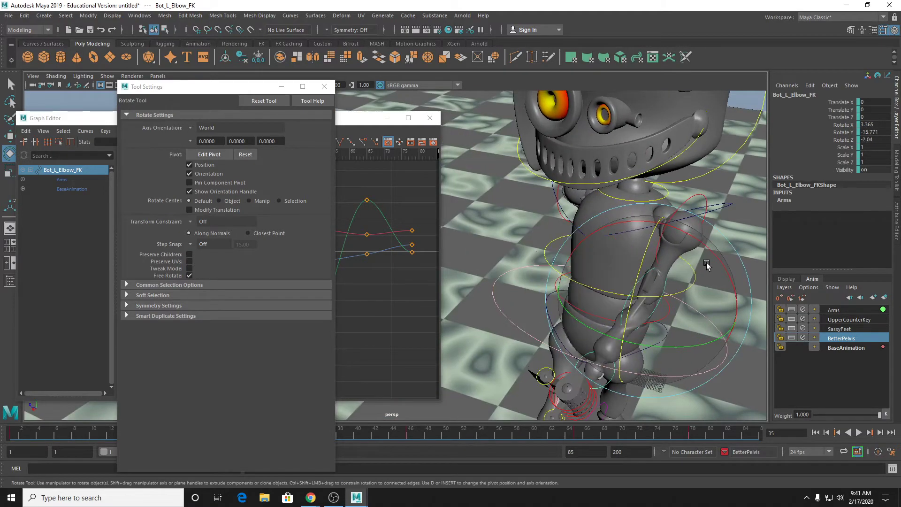
Try rotating the left elbow around one World axis to 9.551, -30.134, -8.979, and undo the rotation.
{"action": "left_click_drag", "start_coordinate": [695, 286], "coordinate": [610, 257], "text": "alt"}
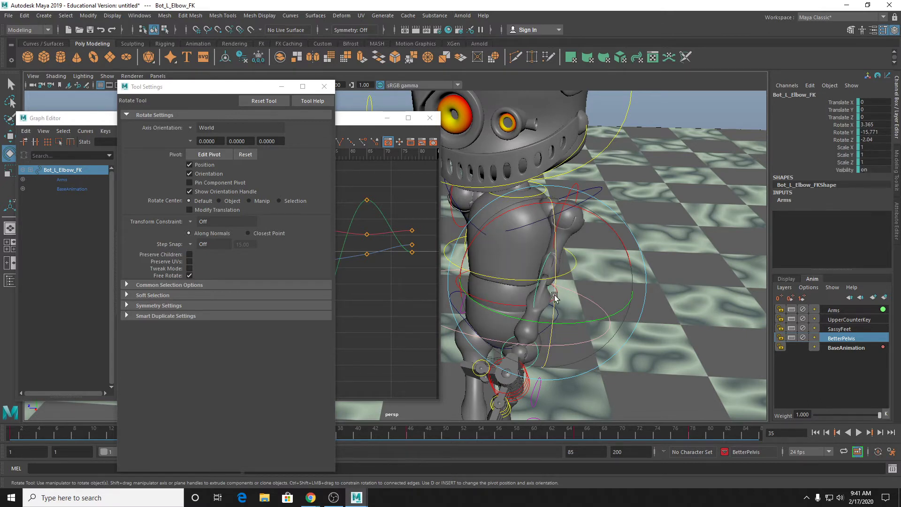
{"action": "left_click_drag", "start_coordinate": [554, 297], "coordinate": [555, 269]}
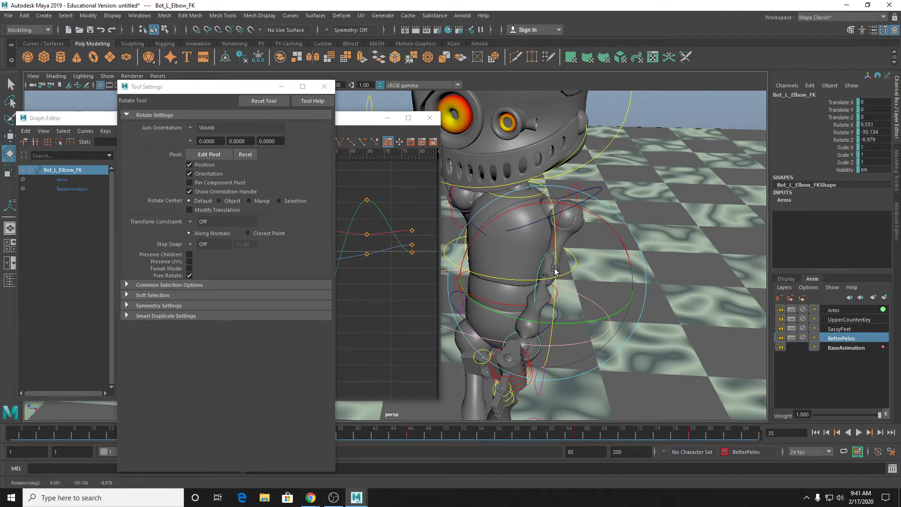
{"action": "key", "text": "ctrl+z"}
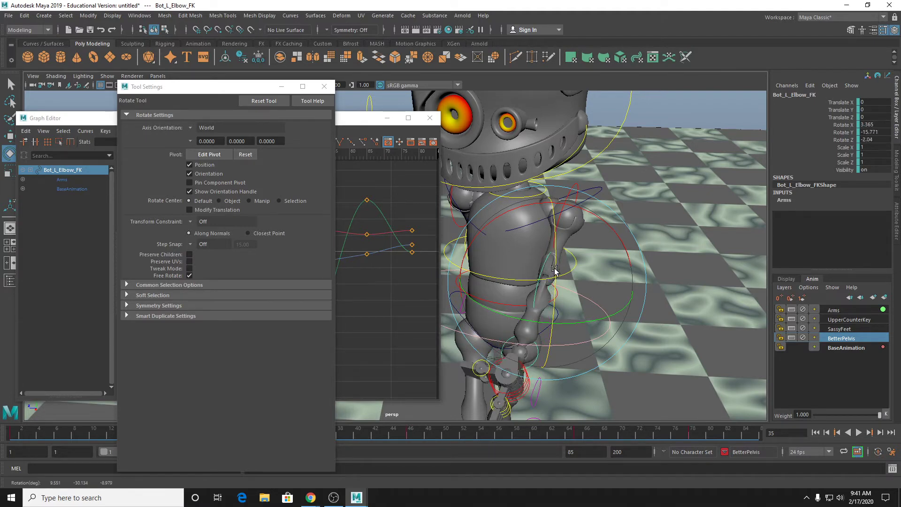
Move the Tool Settings window clear of the view and set the Rotate tool's axis orientation to Object.
{"action": "left_click_drag", "start_coordinate": [258, 89], "coordinate": [186, 187]}
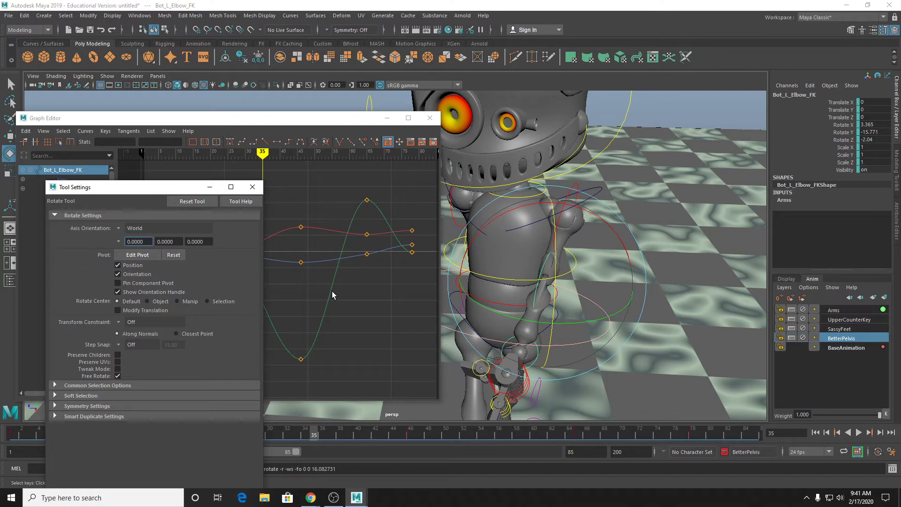
{"action": "left_click_drag", "start_coordinate": [182, 190], "coordinate": [184, 136]}
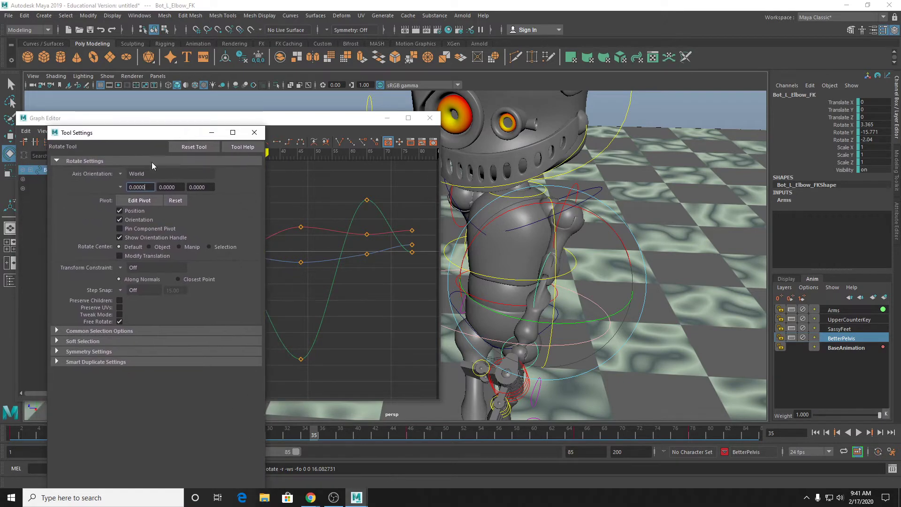
{"action": "left_click", "coordinate": [129, 177]}
{"action": "left_click", "coordinate": [139, 178]}
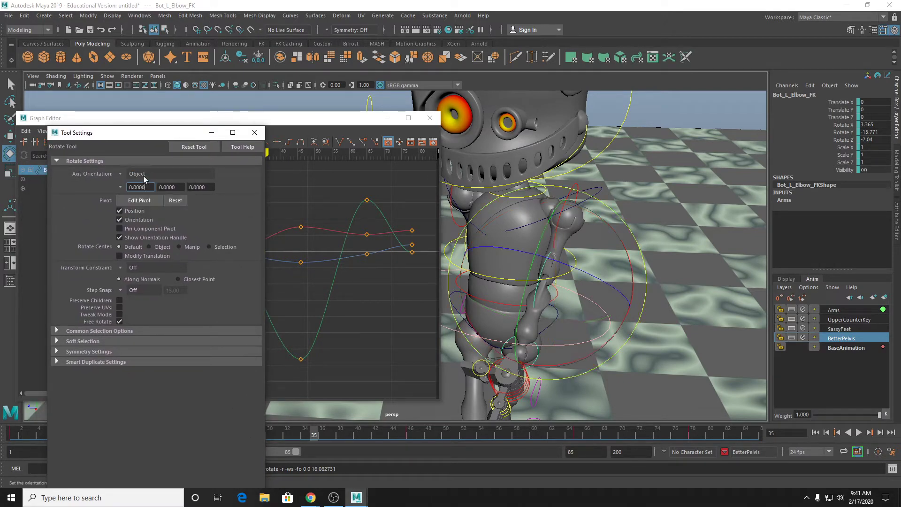
Try rotating the left elbow to 3.262, -6.961, -1.52 in Object orientation, undo it, and minimize the tool settings.
{"action": "left_click_drag", "start_coordinate": [547, 254], "coordinate": [524, 292]}
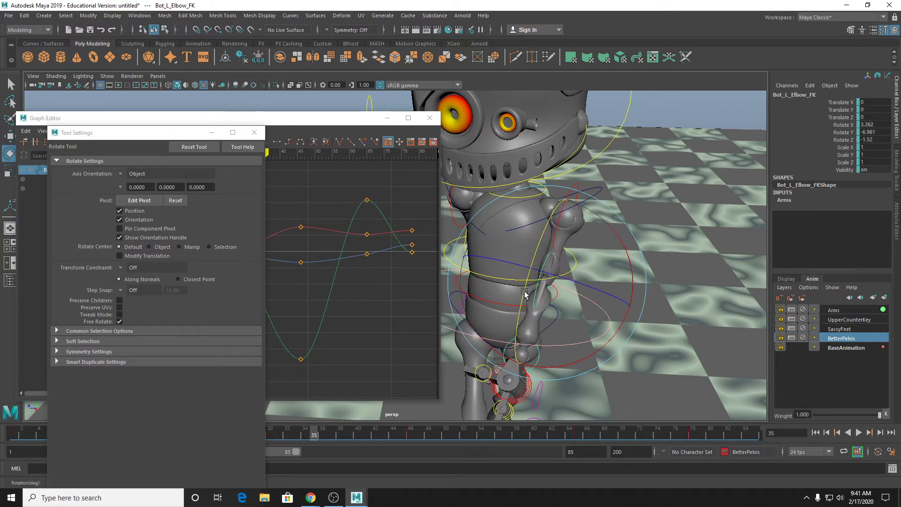
{"action": "key", "text": "ctrl+z"}
{"action": "key", "text": "q"}
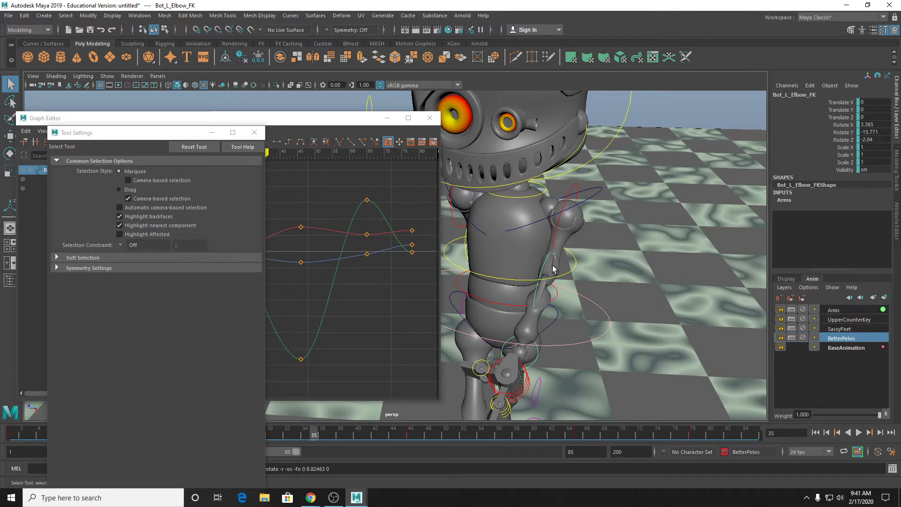
{"action": "left_click", "coordinate": [212, 132]}
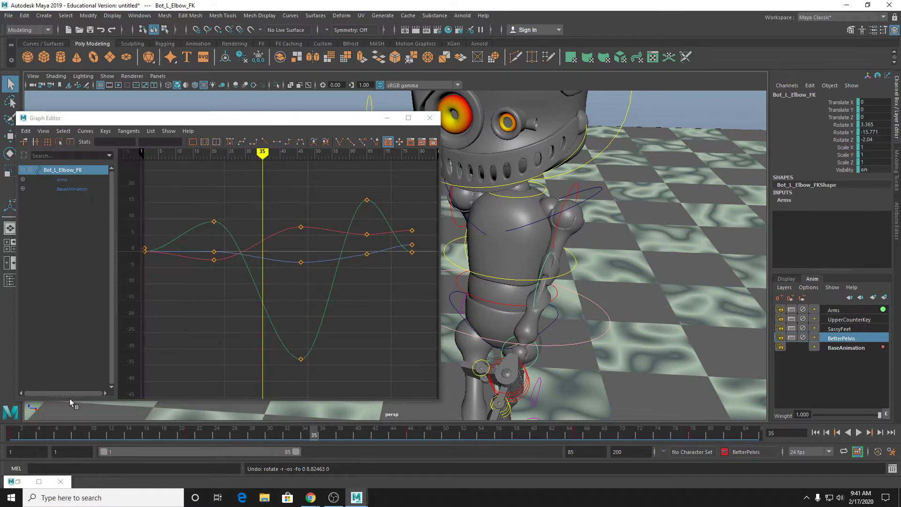
Delete the left elbow FK control's keys across the whole frame range from 1 to 85.
{"action": "left_click_drag", "start_coordinate": [9, 436], "coordinate": [754, 434], "text": "shift"}
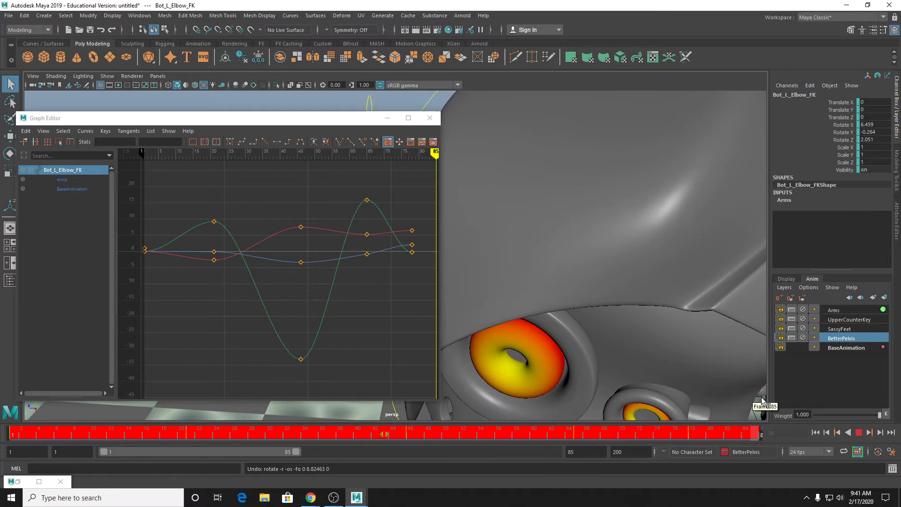
{"action": "right_click", "coordinate": [691, 434]}
{"action": "left_click", "coordinate": [711, 302]}
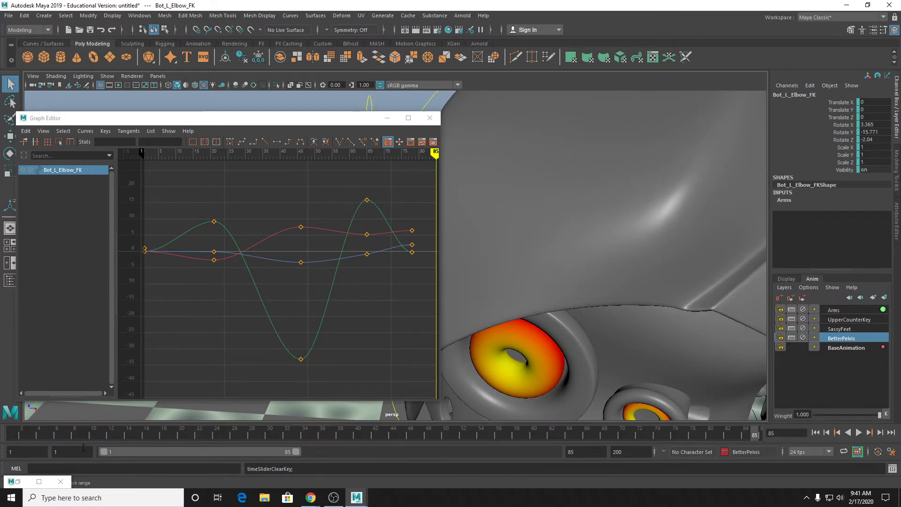
Go to frame 1 and set the left elbow's Rotate X, Y and Z to 0.
{"action": "left_click_drag", "start_coordinate": [62, 435], "coordinate": [11, 435]}
{"action": "left_click_drag", "start_coordinate": [874, 126], "coordinate": [872, 140]}
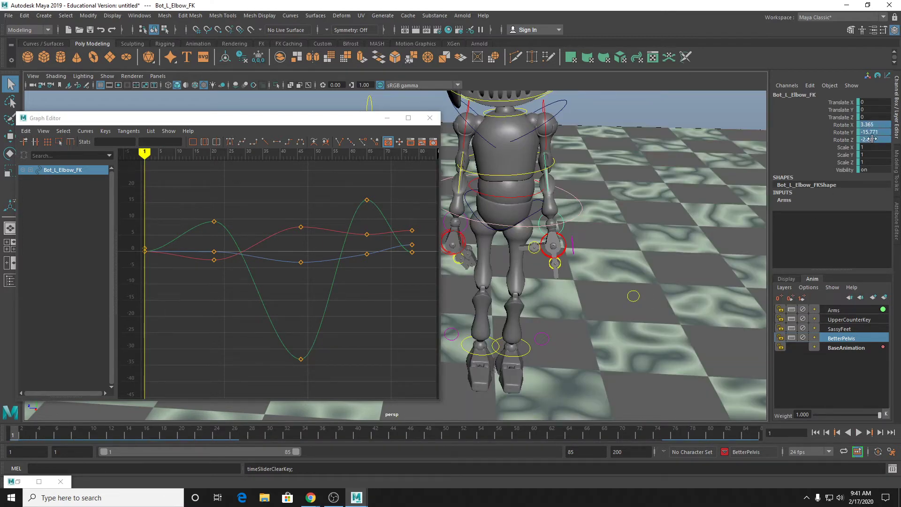
{"action": "type", "text": "0"}
{"action": "key", "text": "Return"}
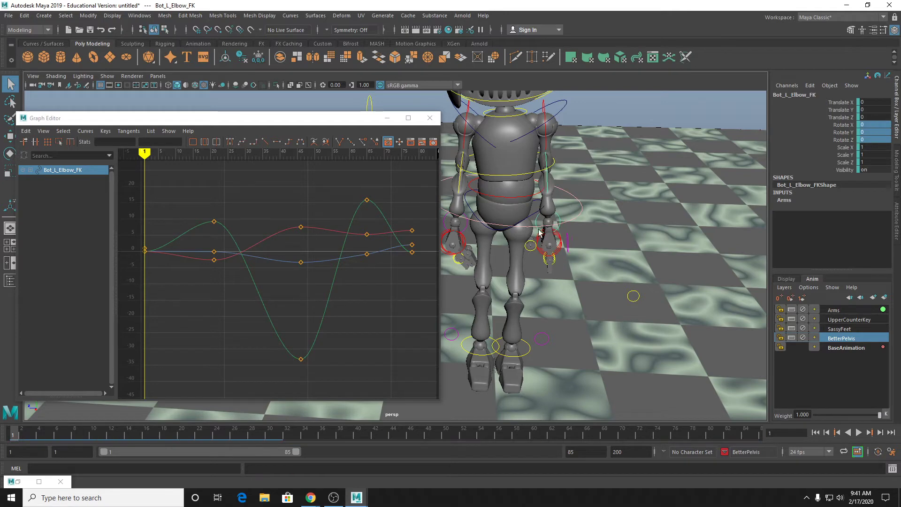
Bend the left elbow around its own Y axis with the Rotate tool to -55.496.
{"action": "key", "text": "e"}
{"action": "left_click_drag", "start_coordinate": [552, 230], "coordinate": [546, 175]}
{"action": "middle_click_drag", "start_coordinate": [578, 205], "coordinate": [562, 281], "text": "alt"}
{"action": "left_click_drag", "start_coordinate": [562, 281], "coordinate": [596, 267], "text": "alt"}
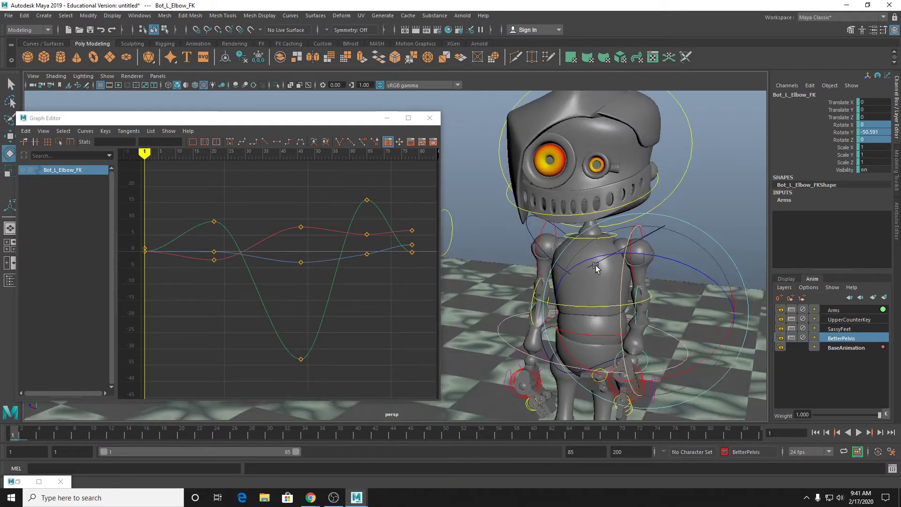
{"action": "middle_click_drag", "start_coordinate": [596, 267], "coordinate": [499, 152], "text": "alt"}
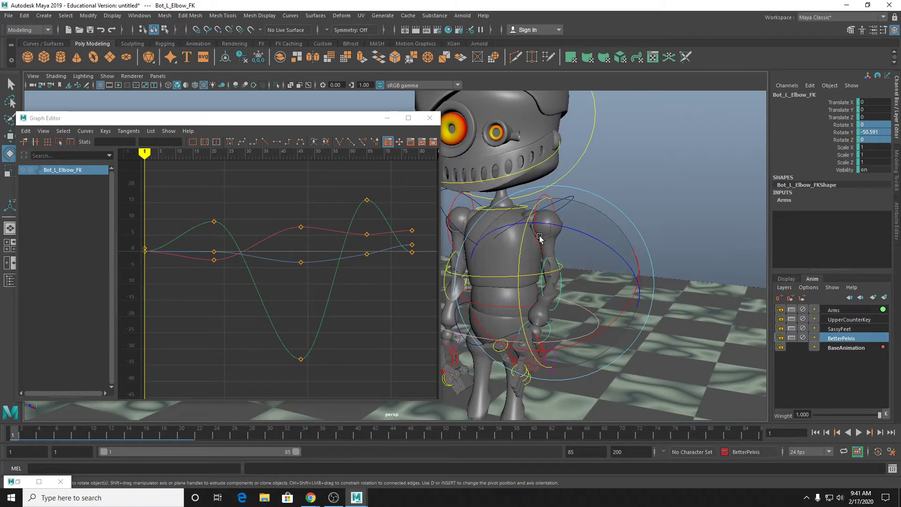
{"action": "mouse_move", "coordinate": [535, 266]}
{"action": "left_mouse_down"}
{"action": "mouse_move", "coordinate": [525, 250]}
{"action": "mouse_move", "coordinate": [533, 264]}
{"action": "left_mouse_up"}
Go to frame 33 and bend the left elbow further around its Y axis to -78.384.
{"action": "left_click_drag", "start_coordinate": [208, 430], "coordinate": [296, 427]}
{"action": "middle_click_drag", "start_coordinate": [616, 288], "coordinate": [828, 177], "text": "alt"}
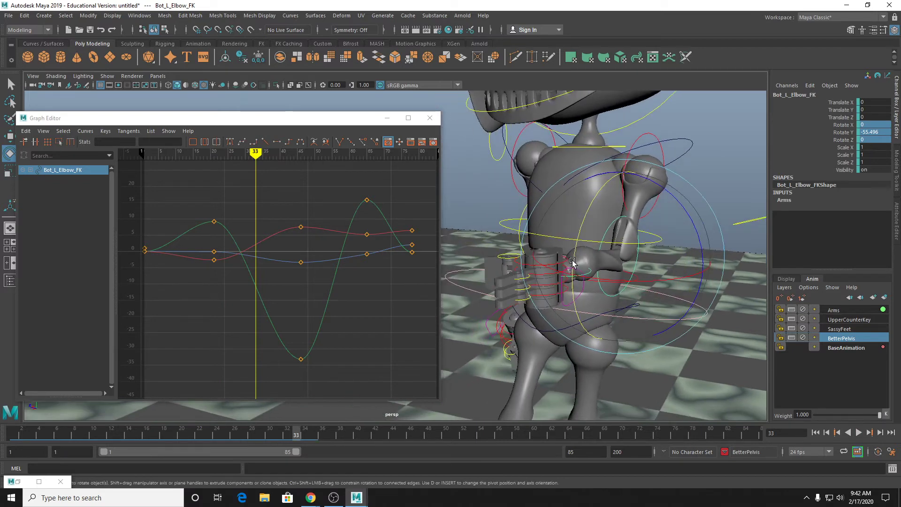
{"action": "left_click_drag", "start_coordinate": [575, 258], "coordinate": [601, 272]}
Try rotating the left elbow sideways around its Z axis by about -32.88, and undo the rotation.
{"action": "mouse_move", "coordinate": [613, 237]}
{"action": "left_mouse_down", "text": "alt"}
{"action": "mouse_move", "coordinate": [623, 283]}
{"action": "mouse_move", "coordinate": [583, 265]}
{"action": "mouse_move", "coordinate": [598, 218]}
{"action": "mouse_move", "coordinate": [618, 244]}
{"action": "left_mouse_up", "text": "alt"}
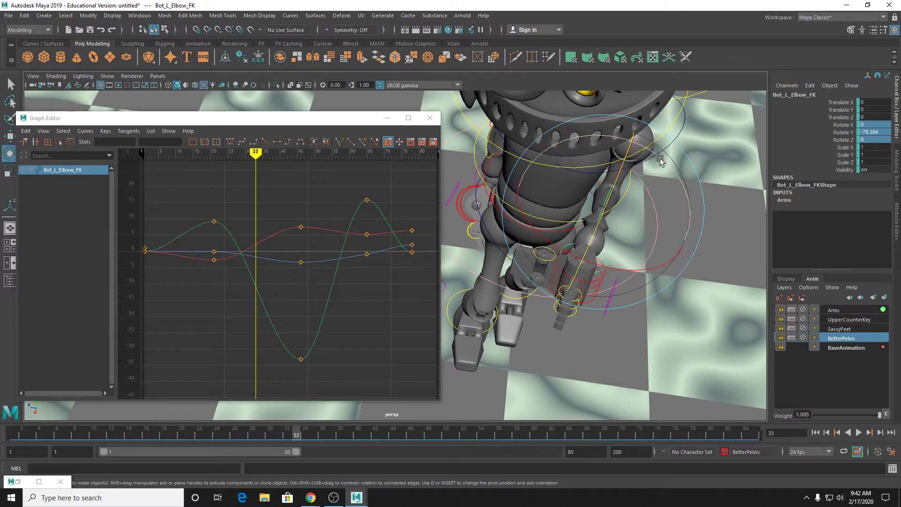
{"action": "left_click_drag", "start_coordinate": [661, 157], "coordinate": [590, 161]}
{"action": "key", "text": "ctrl+z"}
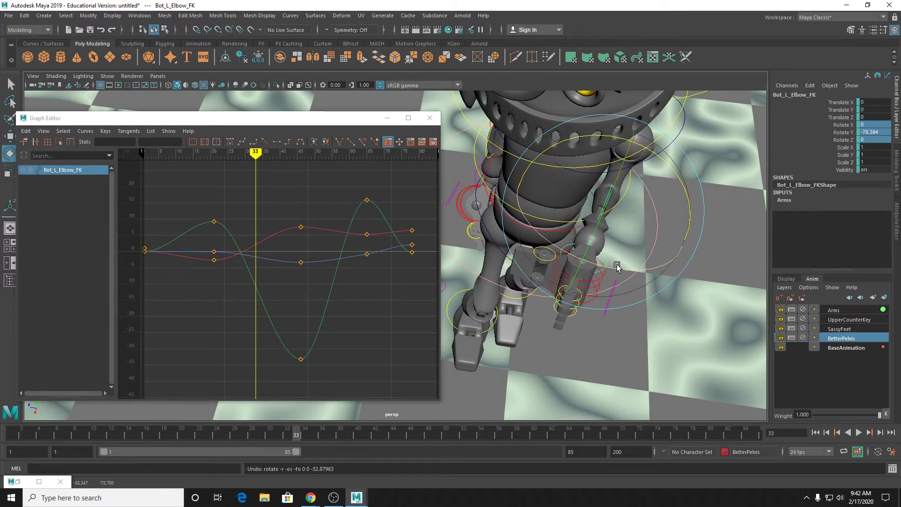
Reopen the Rotate tool's settings and examine the left elbow's Object-oriented manipulator from several angles.
{"action": "left_click_drag", "start_coordinate": [642, 253], "coordinate": [514, 199], "text": "alt"}
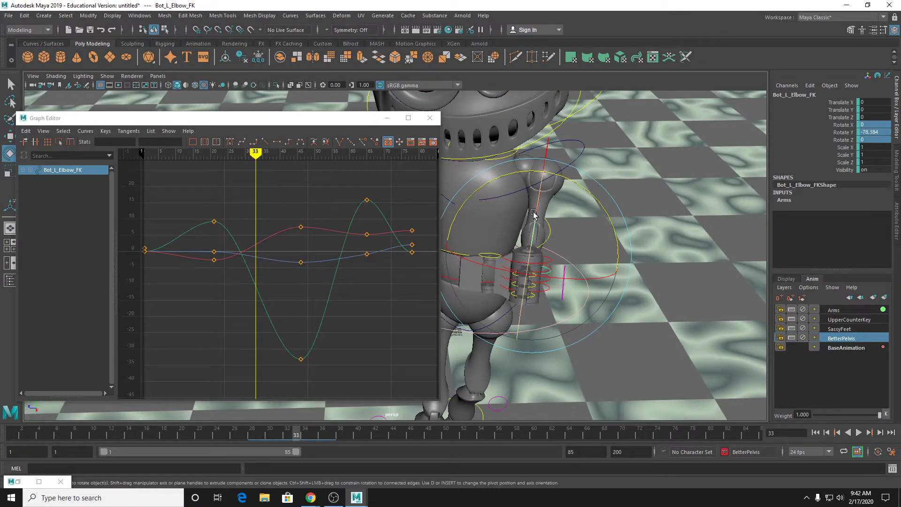
{"action": "left_click_drag", "start_coordinate": [606, 253], "coordinate": [543, 238], "text": "alt"}
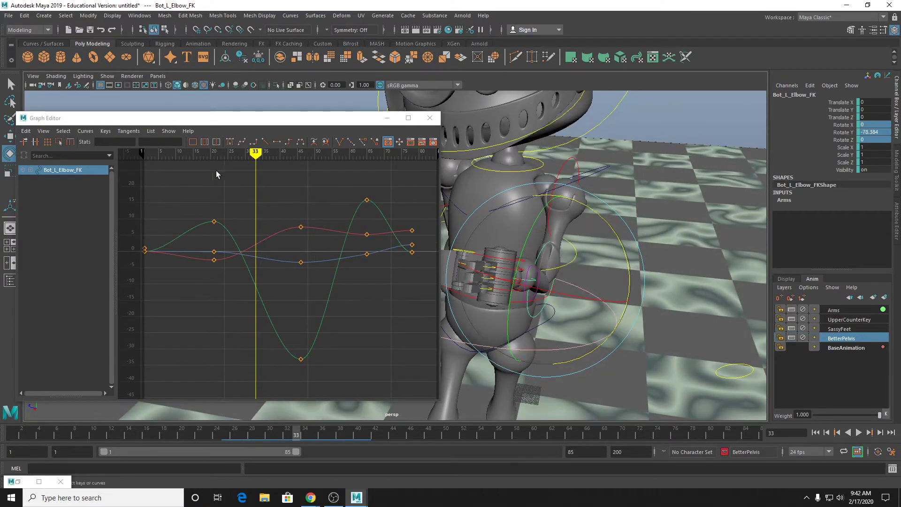
{"action": "double_click", "coordinate": [9, 153]}
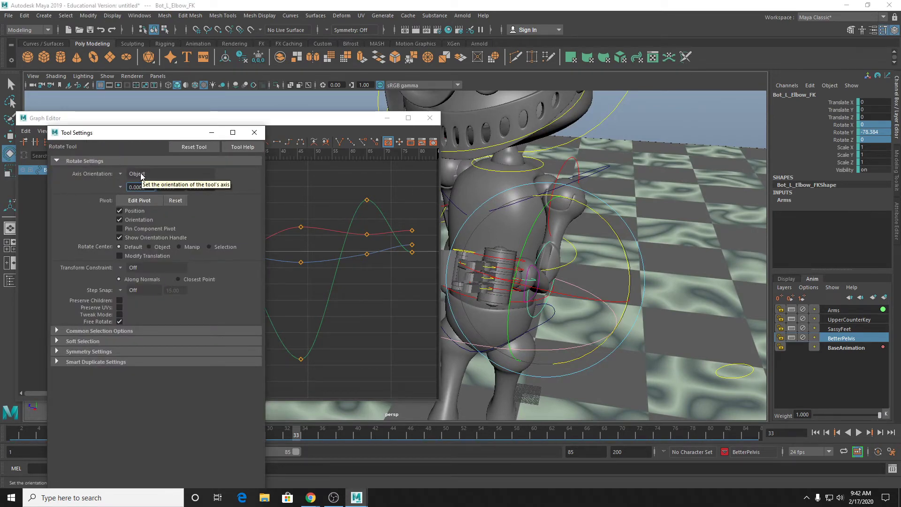
{"action": "left_click_drag", "start_coordinate": [533, 254], "coordinate": [557, 200]}
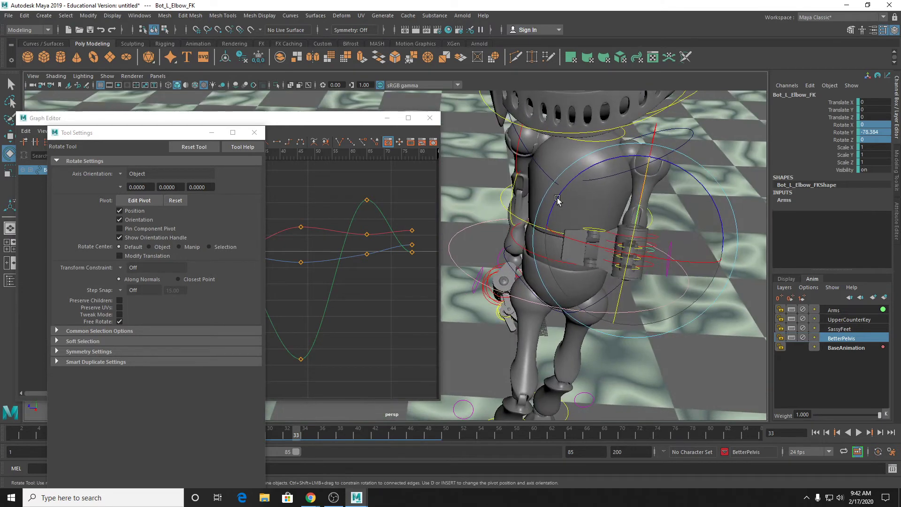
Select the right elbow FK control, rotate it to 42.057, 73.886, 94.115 in Object orientation, and undo the latest rotations.
{"action": "left_click", "coordinate": [513, 190]}
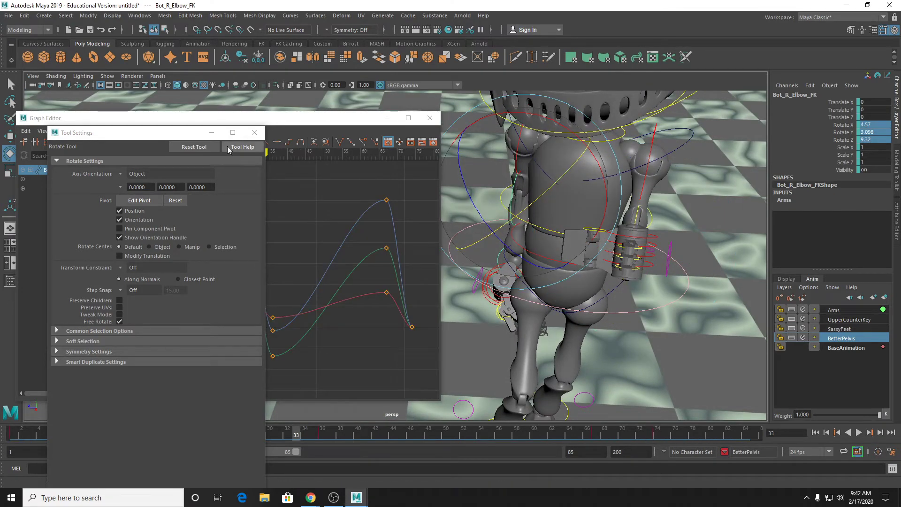
{"action": "left_click", "coordinate": [212, 133]}
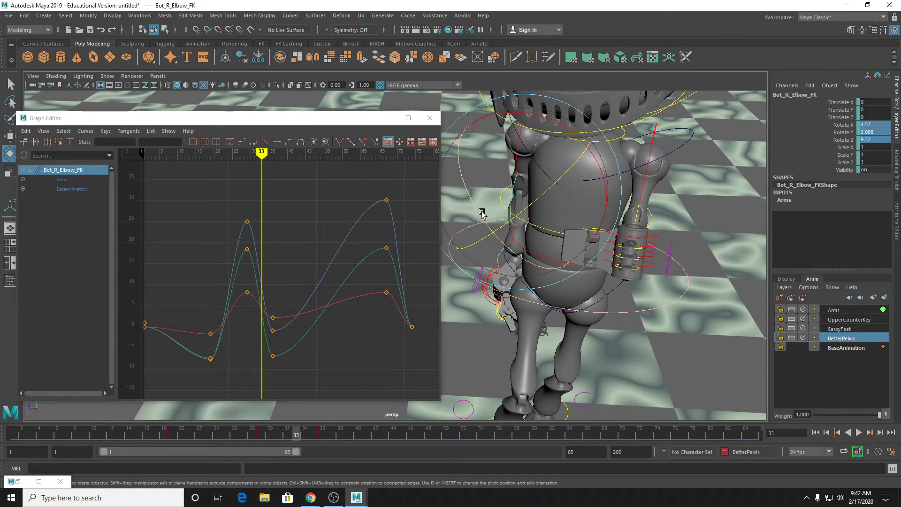
{"action": "left_click_drag", "start_coordinate": [455, 218], "coordinate": [508, 235]}
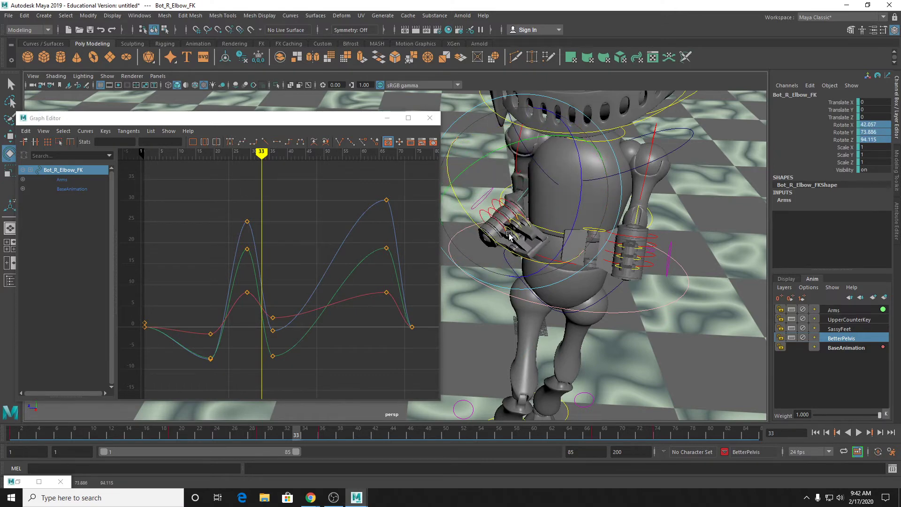
{"action": "key", "text": "ctrl+z"}
{"action": "key", "text": "ctrl+z"}
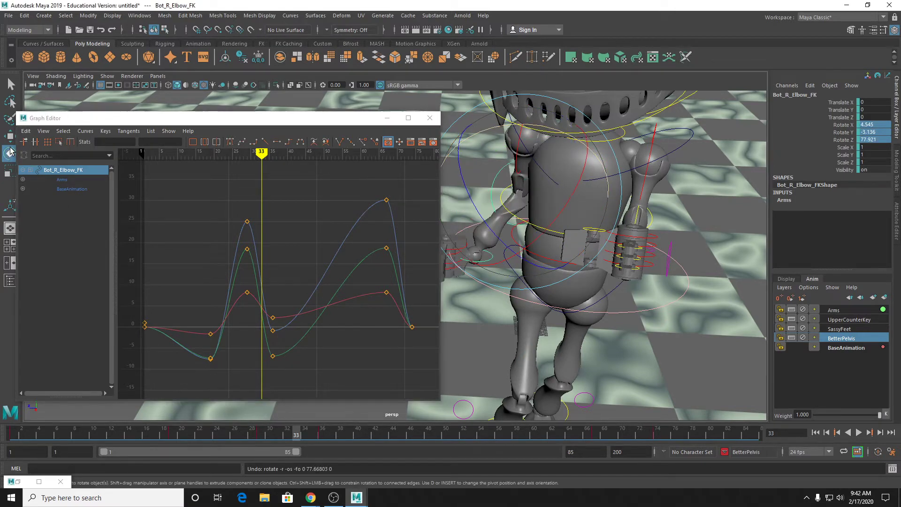
Switch the Rotate tool's axis orientation to World and rotate the right elbow to 55.097, 53.095, 109.974.
{"action": "double_click", "coordinate": [9, 155]}
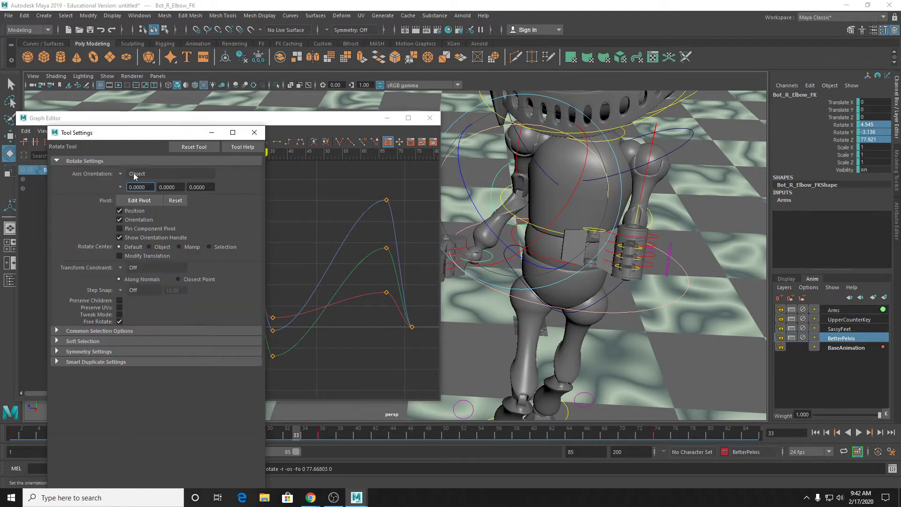
{"action": "left_click", "coordinate": [121, 174]}
{"action": "left_click", "coordinate": [137, 187]}
{"action": "left_click_drag", "start_coordinate": [528, 207], "coordinate": [363, 97]}
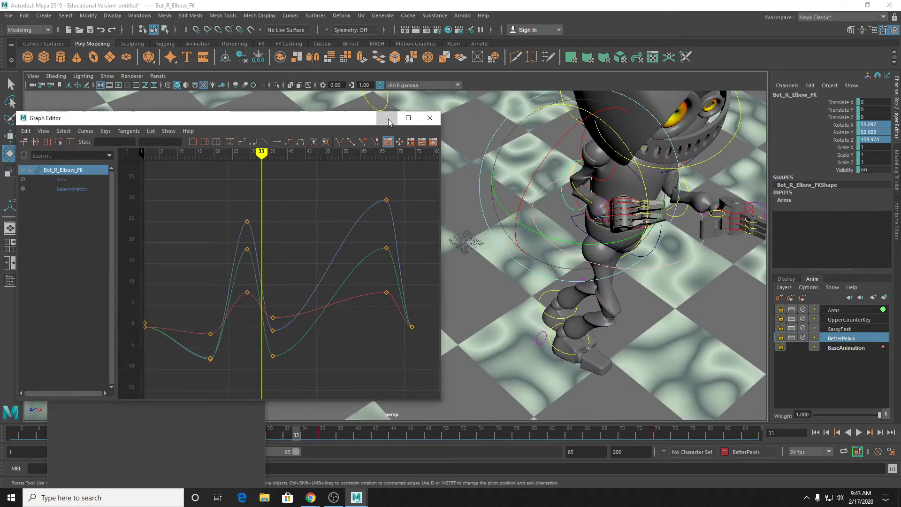
Close the Graph Editor, try rotating the ground plane around a World axis, and undo that rotation.
{"action": "left_click", "coordinate": [430, 118]}
{"action": "left_click", "coordinate": [465, 242]}
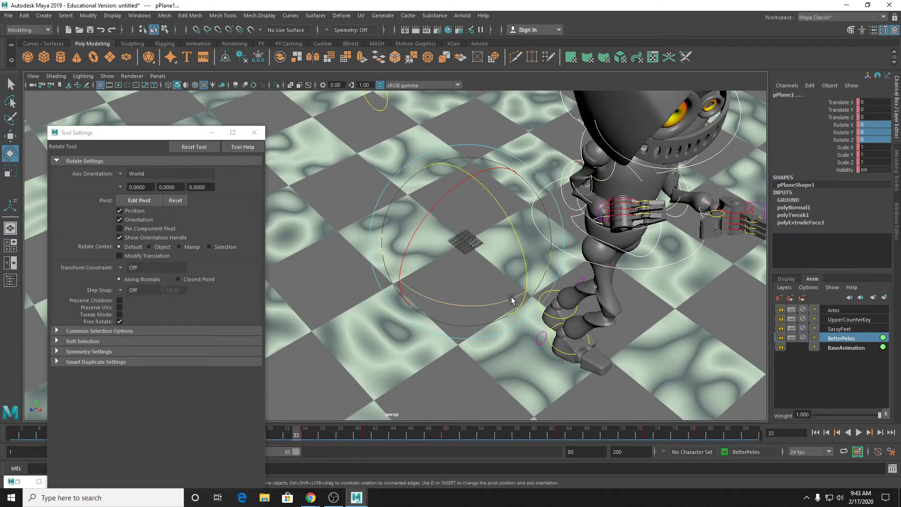
{"action": "left_click_drag", "start_coordinate": [513, 299], "coordinate": [500, 298]}
{"action": "key", "text": "ctrl+z"}
Select the robot's root control and activate the Rotate tool on it.
{"action": "key", "text": "q"}
{"action": "left_click", "coordinate": [553, 249]}
{"action": "key", "text": "e"}
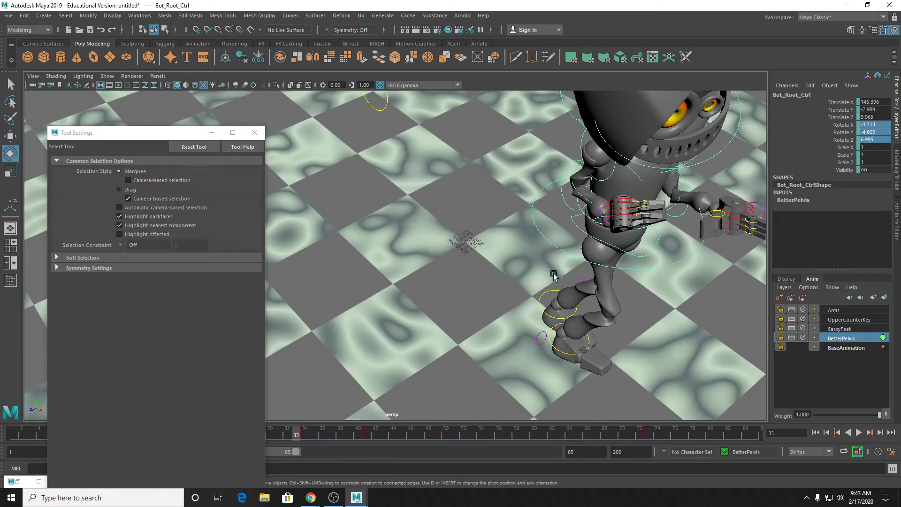
Rotate the robot's root control slightly freehand and select the chest control.
{"action": "mouse_move", "coordinate": [567, 244]}
{"action": "left_mouse_down"}
{"action": "mouse_move", "coordinate": [540, 216]}
{"action": "mouse_move", "coordinate": [547, 247]}
{"action": "mouse_move", "coordinate": [553, 232]}
{"action": "left_mouse_up"}
{"action": "key", "text": "q"}
{"action": "left_click", "coordinate": [581, 188]}
{"action": "left_click_drag", "start_coordinate": [579, 181], "coordinate": [617, 169], "text": "alt"}
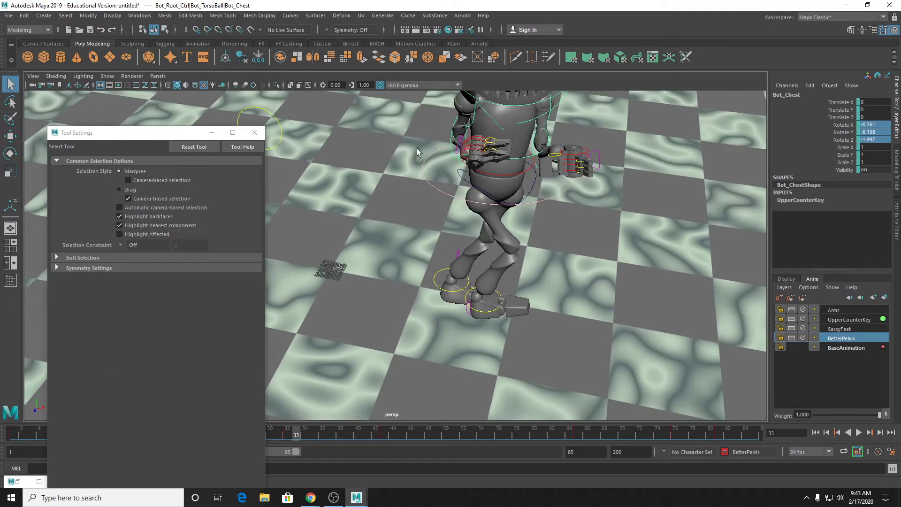
Select the right elbow FK control and rotate it in World orientation to 88.37, 52.525, 152.719.
{"action": "left_click", "coordinate": [466, 133]}
{"action": "key", "text": "e"}
{"action": "scroll", "coordinate": [475, 161], "scroll_direction": "up", "scroll_amount": 4}
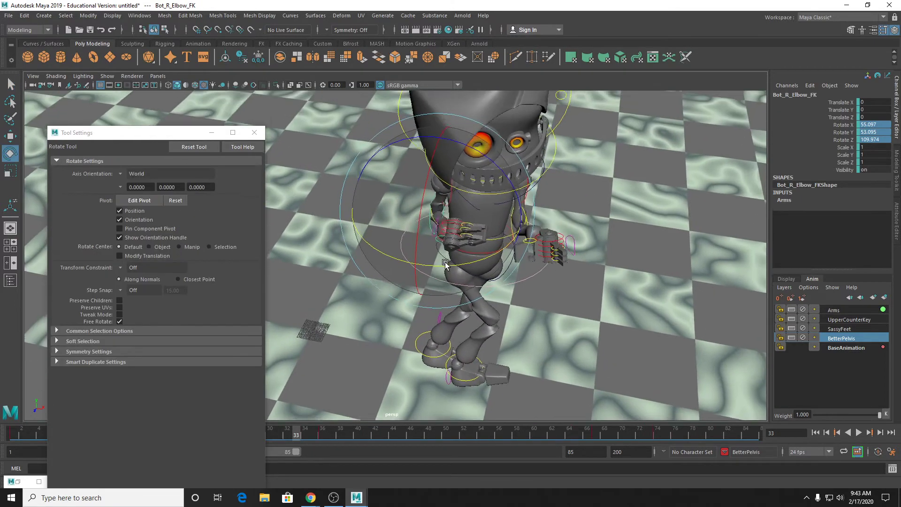
{"action": "scroll", "coordinate": [490, 193], "scroll_direction": "up", "scroll_amount": 2}
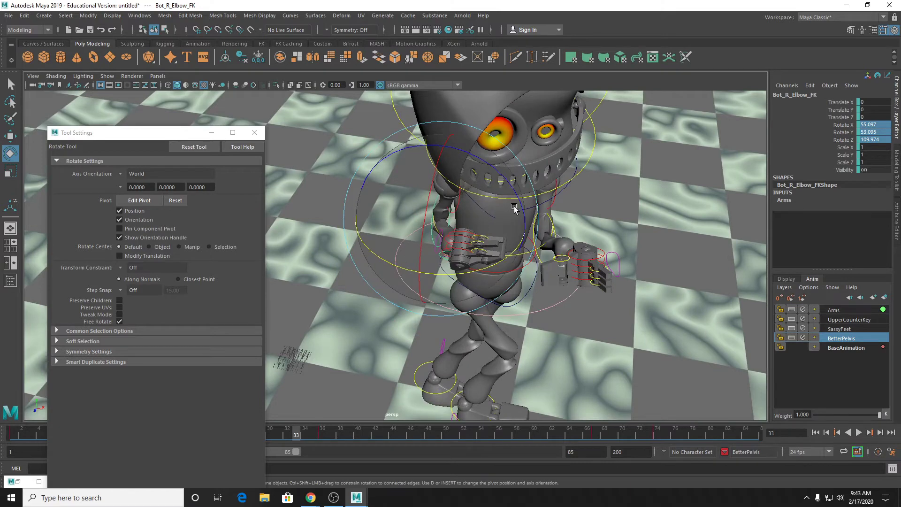
{"action": "left_click_drag", "start_coordinate": [521, 196], "coordinate": [501, 171]}
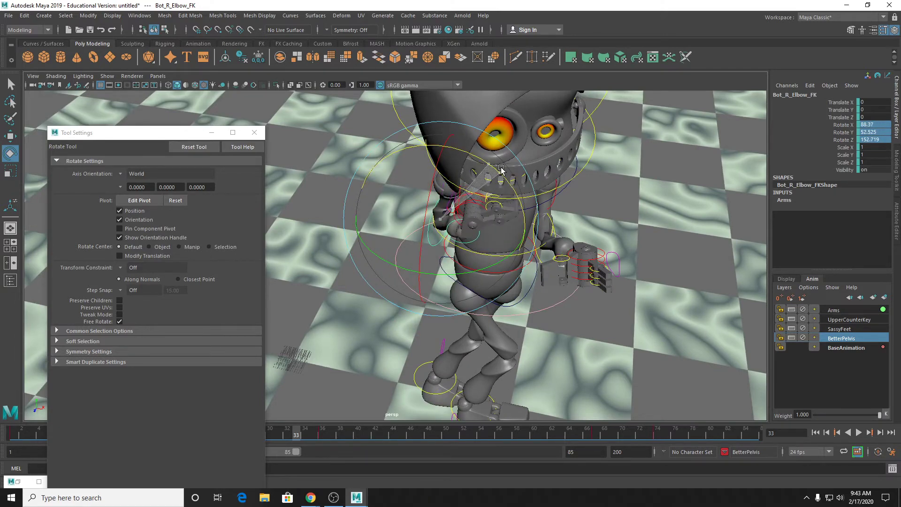
Rotate the right elbow further in World orientation to 82.156, 34.858, 145.473, and frame the whole robot.
{"action": "left_click_drag", "start_coordinate": [449, 204], "coordinate": [570, 187], "text": "alt"}
{"action": "key", "text": "f"}
{"action": "scroll", "coordinate": [435, 207], "scroll_direction": "down", "scroll_amount": 3}
{"action": "left_click_drag", "start_coordinate": [435, 207], "coordinate": [578, 192], "text": "alt"}
{"action": "left_click_drag", "start_coordinate": [406, 293], "coordinate": [334, 263]}
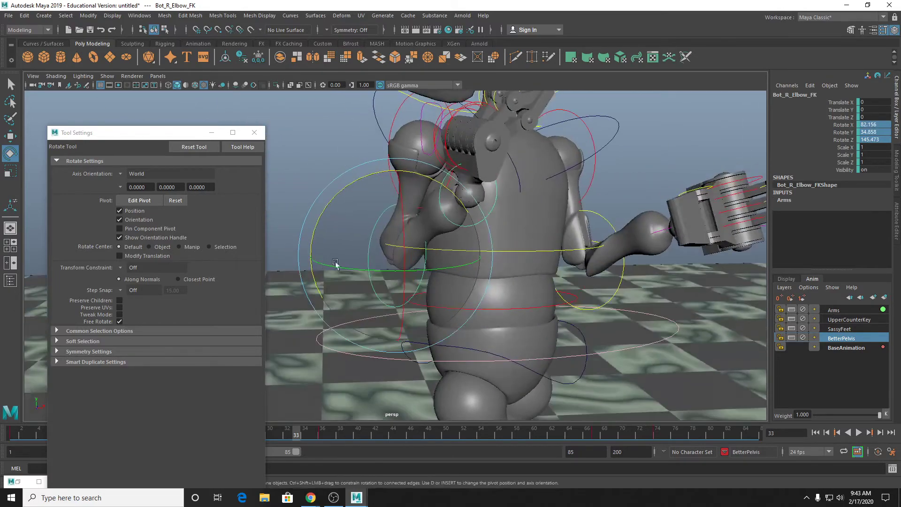
{"action": "left_click_drag", "start_coordinate": [454, 240], "coordinate": [501, 283], "text": "alt"}
{"action": "key", "text": "q"}
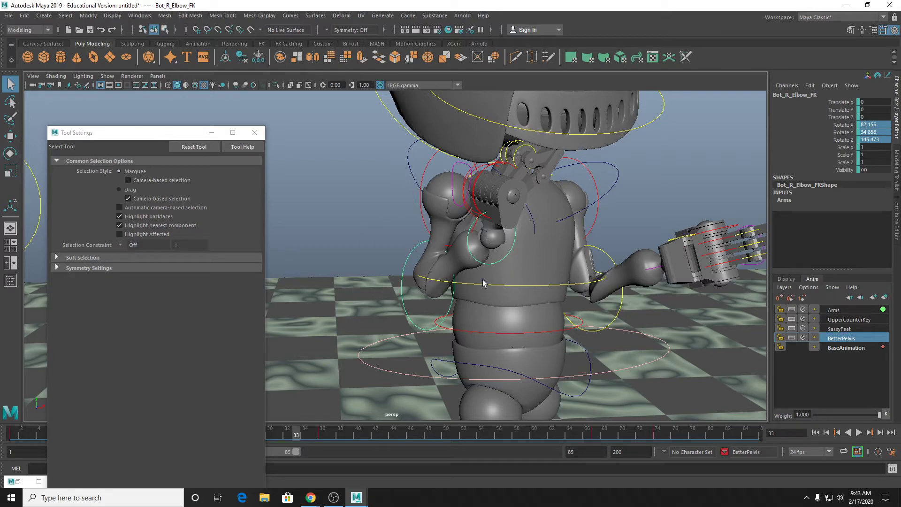
{"action": "scroll", "coordinate": [483, 284], "scroll_direction": "down", "scroll_amount": 3}
{"action": "left_click_drag", "start_coordinate": [609, 234], "coordinate": [598, 235], "text": "alt"}
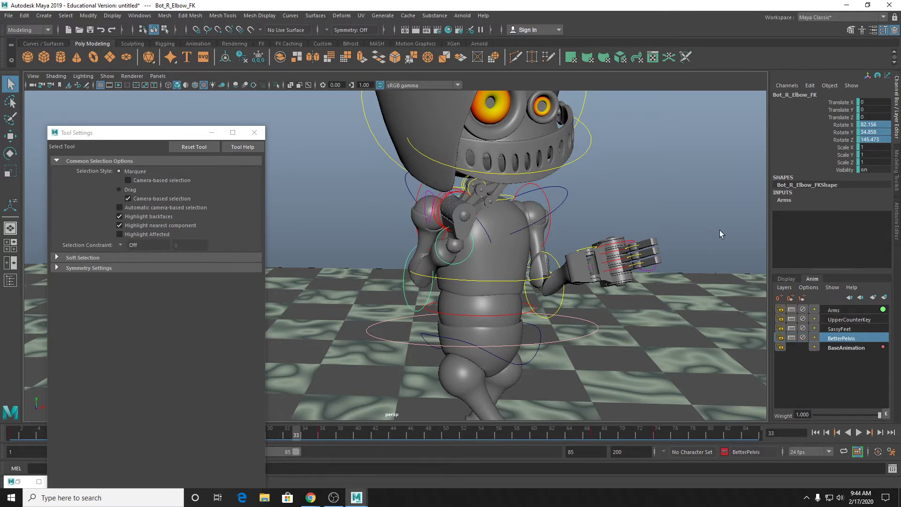
{"action": "scroll", "coordinate": [722, 233], "scroll_direction": "down", "scroll_amount": 4}
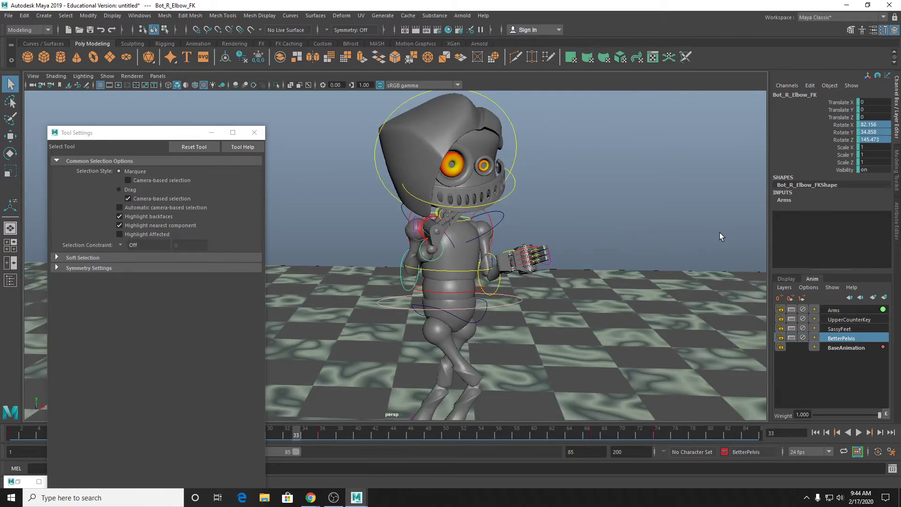
{"action": "scroll", "coordinate": [687, 232], "scroll_direction": "down", "scroll_amount": 3}
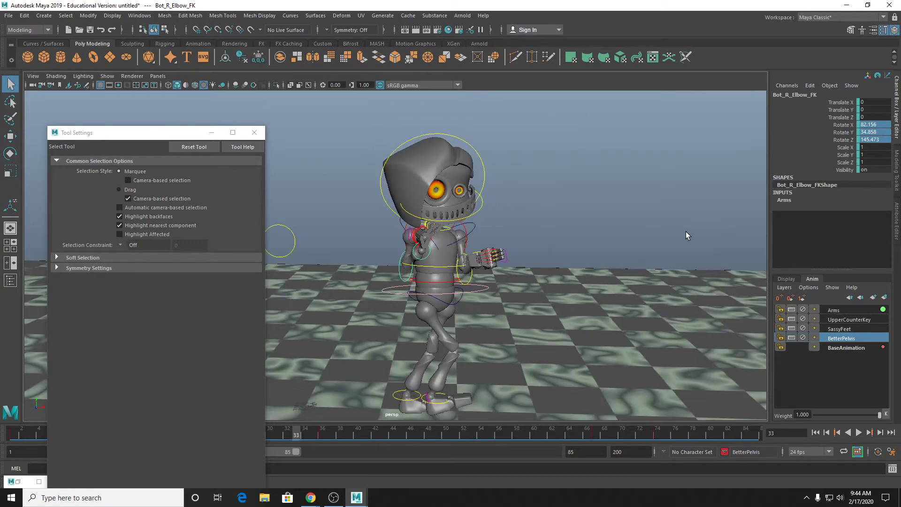
Close the Tool Settings window, restore the minimized Graph Editor and close it as well.
{"action": "left_click", "coordinate": [254, 133]}
{"action": "left_click", "coordinate": [13, 483]}
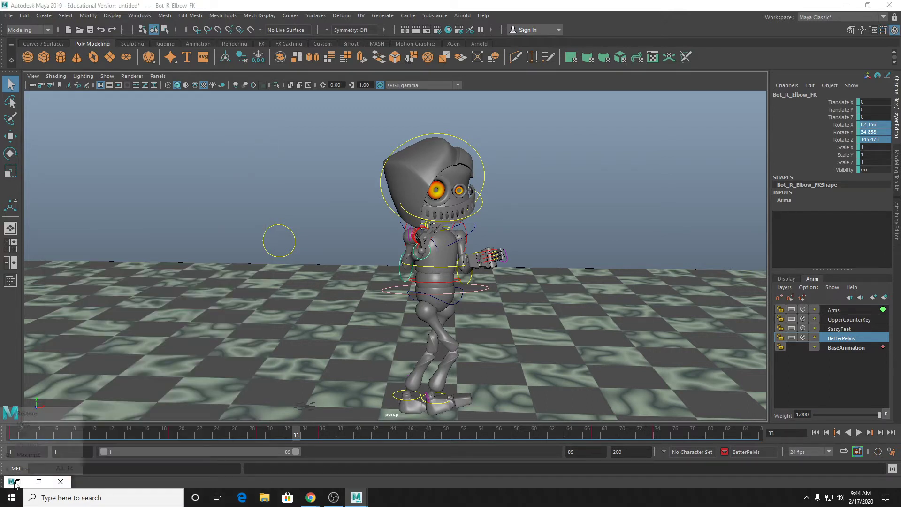
{"action": "left_click", "coordinate": [19, 484]}
{"action": "left_click", "coordinate": [20, 485]}
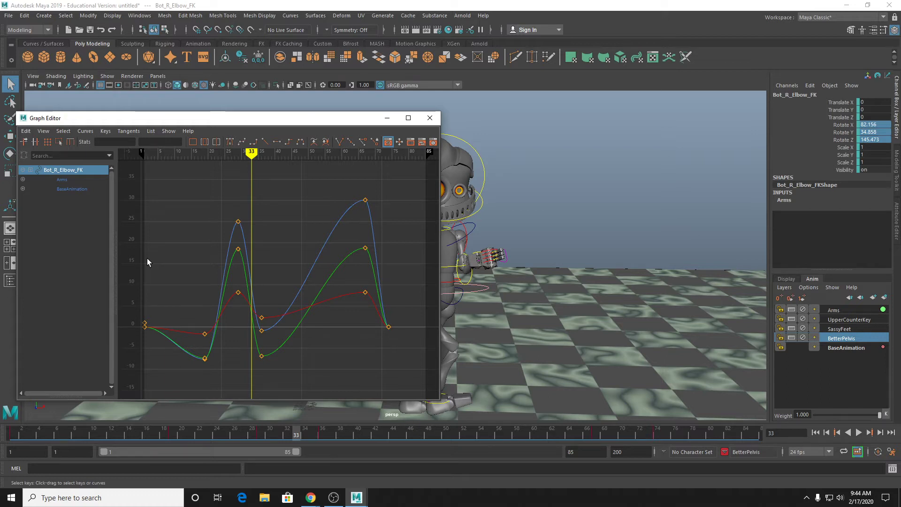
{"action": "left_click", "coordinate": [429, 118]}
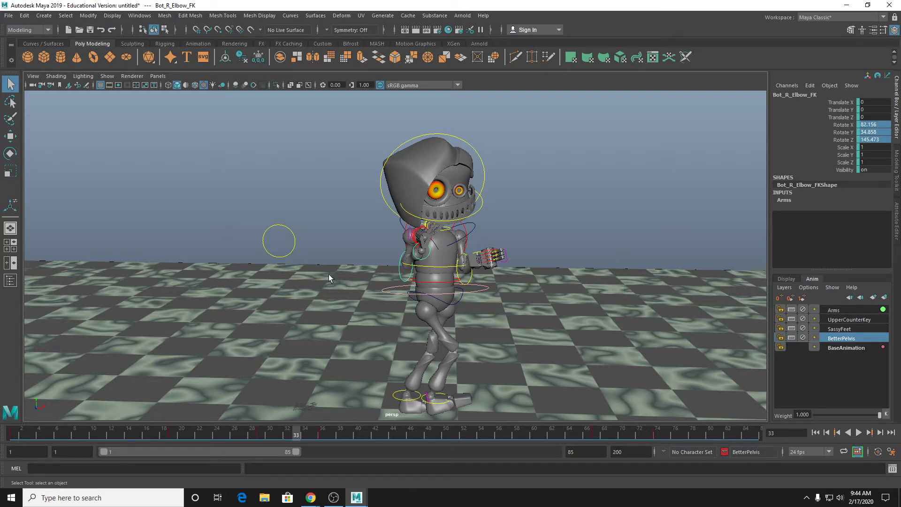
Hide the Bot_Ctrls display layer and make the Bot_Skel display layer visible.
{"action": "left_click", "coordinate": [787, 279]}
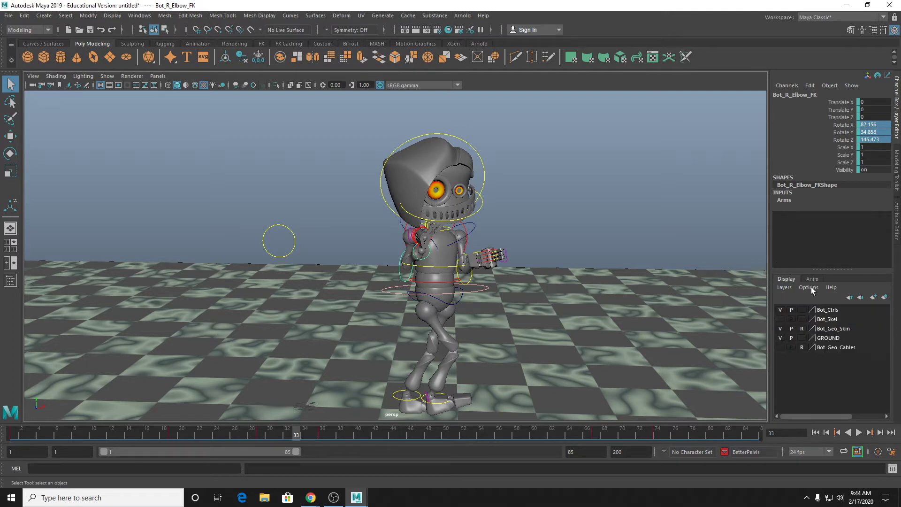
{"action": "left_click", "coordinate": [780, 310]}
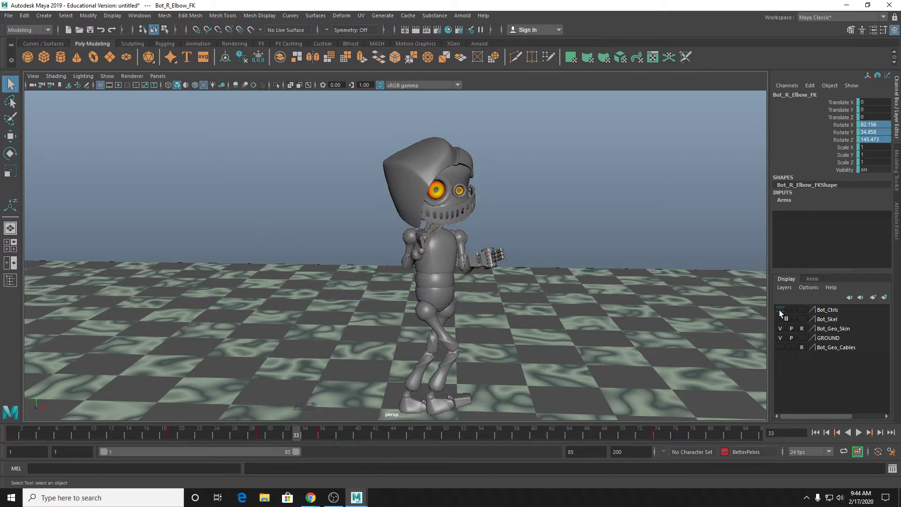
{"action": "scroll", "coordinate": [756, 308], "scroll_direction": "down", "scroll_amount": 2}
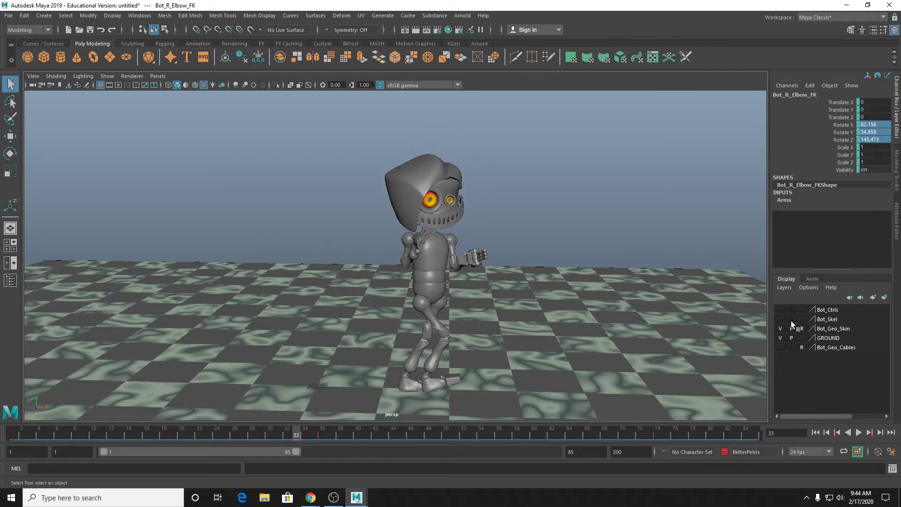
{"action": "left_click", "coordinate": [779, 319]}
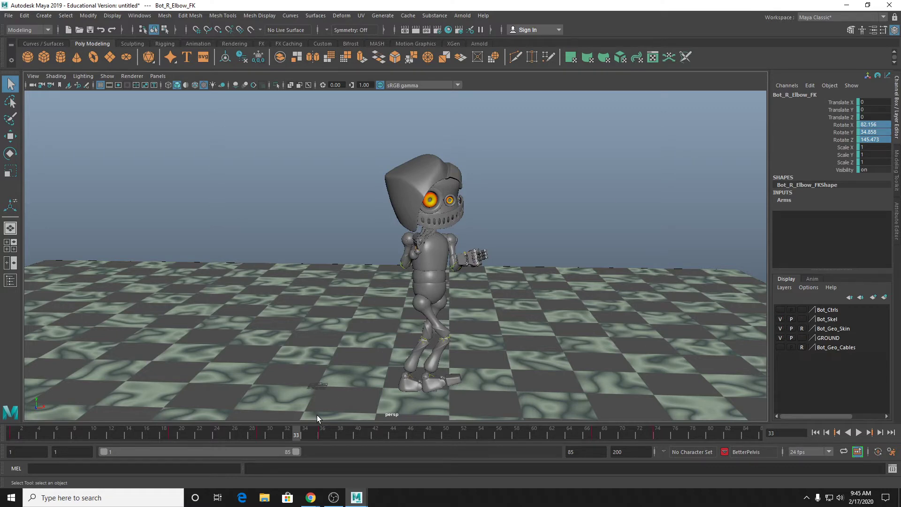
Configure the Playblast options with avi format, encoding none, quality 100, scale 1.00 and display size From Render Settings.
{"action": "right_click", "coordinate": [354, 430]}
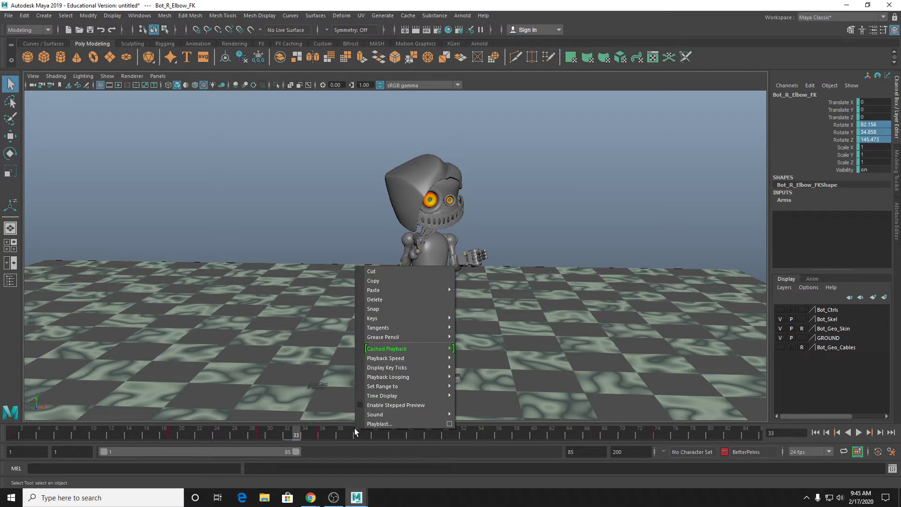
{"action": "left_click", "coordinate": [449, 424]}
{"action": "left_click_drag", "start_coordinate": [396, 173], "coordinate": [187, 111]}
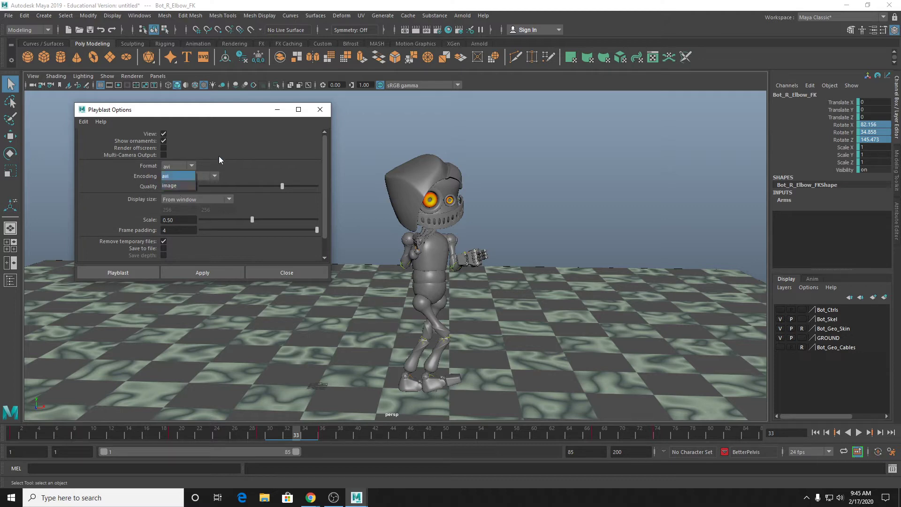
{"action": "left_click", "coordinate": [238, 151]}
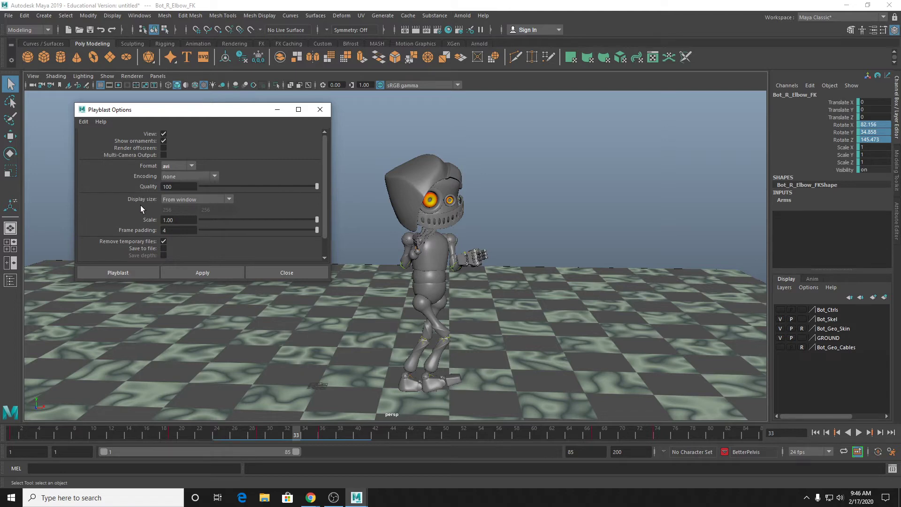
{"action": "left_click_drag", "start_coordinate": [214, 115], "coordinate": [165, 110]}
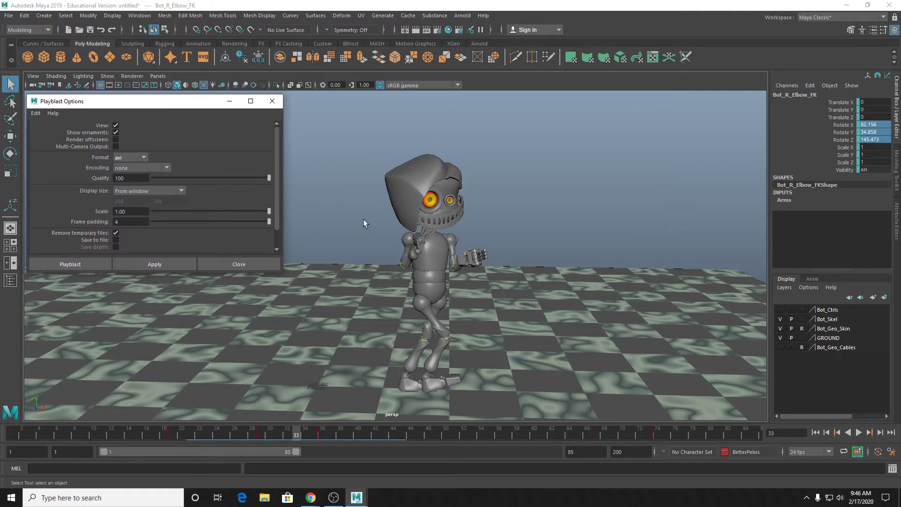
{"action": "left_click", "coordinate": [128, 192]}
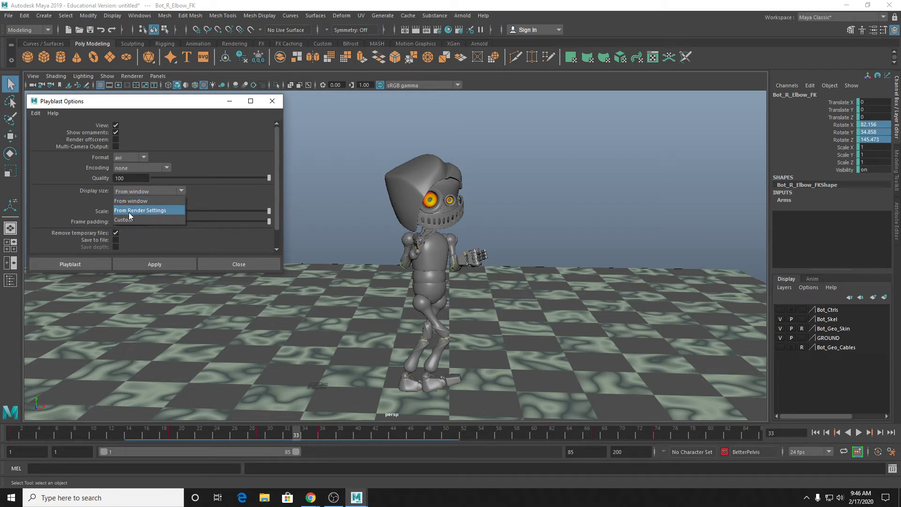
{"action": "left_click", "coordinate": [128, 211]}
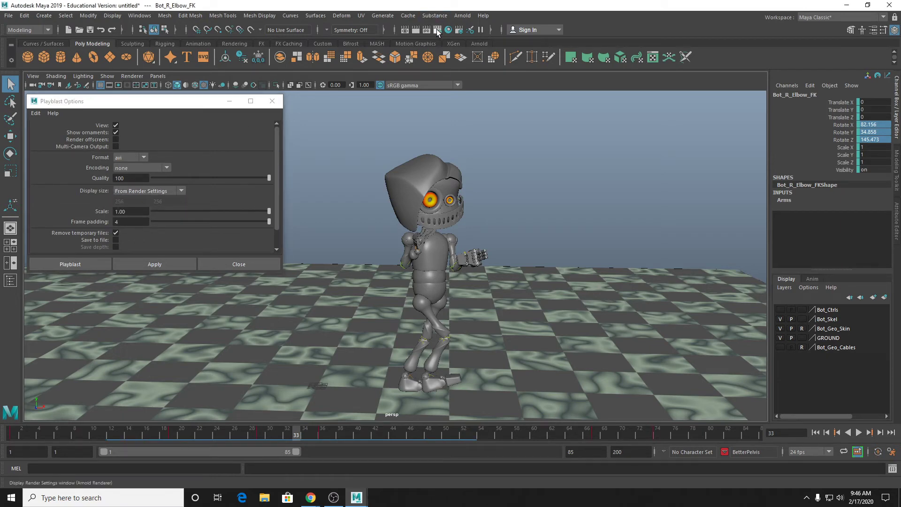
Open the Render Settings and set the image size preset to HD_1080.
{"action": "left_click", "coordinate": [437, 29]}
{"action": "left_click_drag", "start_coordinate": [208, 92], "coordinate": [499, 35]}
{"action": "scroll", "coordinate": [518, 170], "scroll_direction": "down", "scroll_amount": 8}
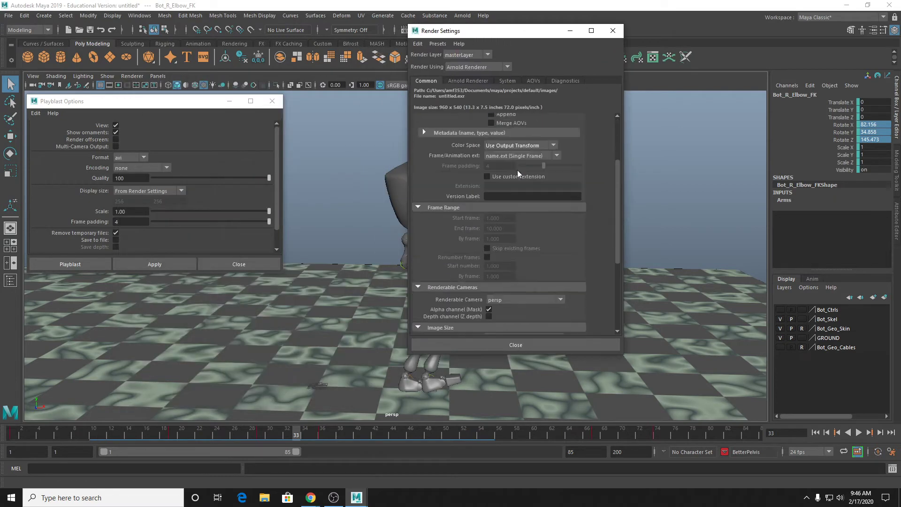
{"action": "left_click", "coordinate": [495, 202]}
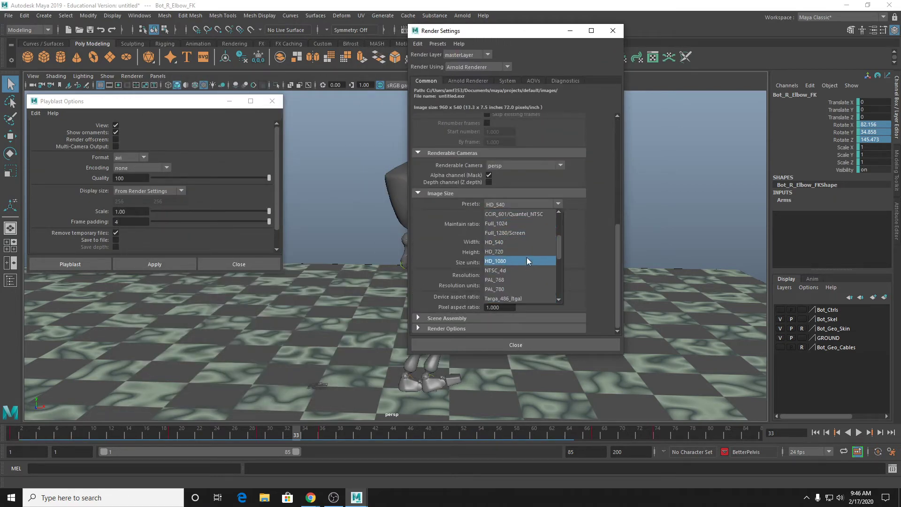
{"action": "left_click", "coordinate": [527, 259]}
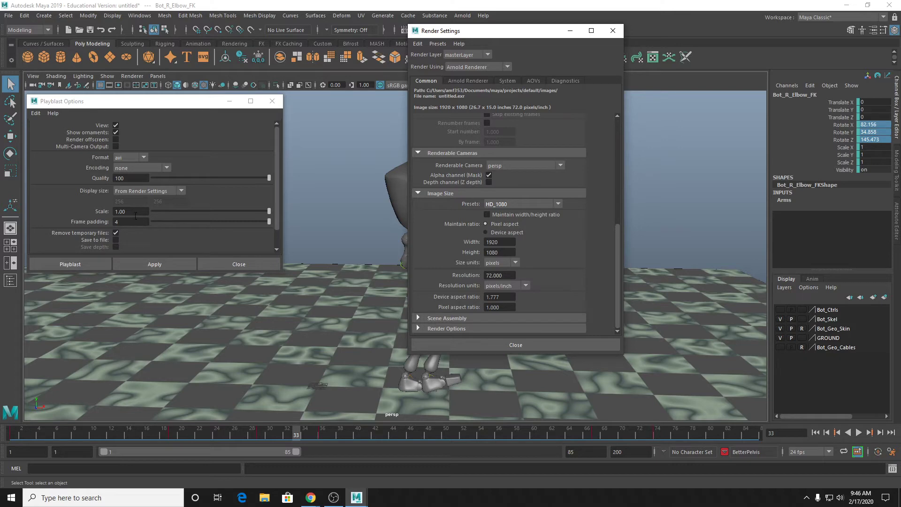
Create the playblast with the configured options and close the Render Settings window.
{"action": "left_click", "coordinate": [91, 262]}
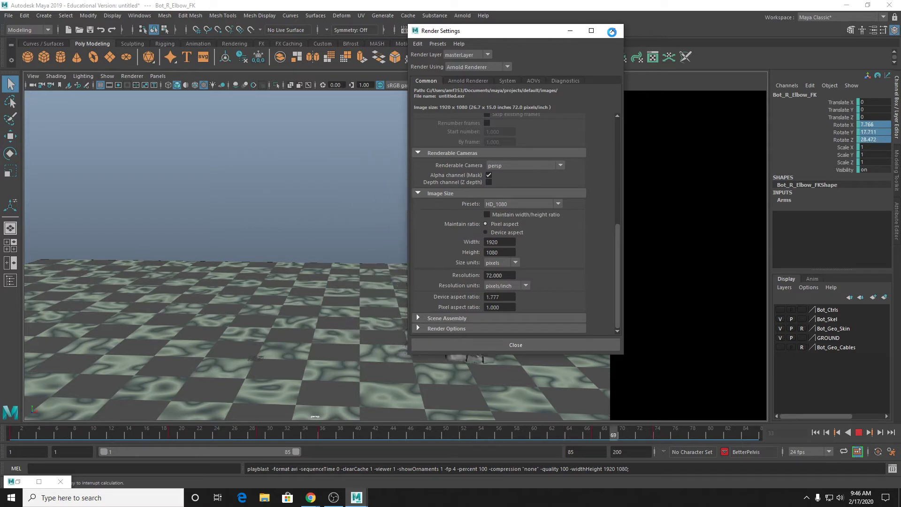
{"action": "left_click", "coordinate": [611, 31]}
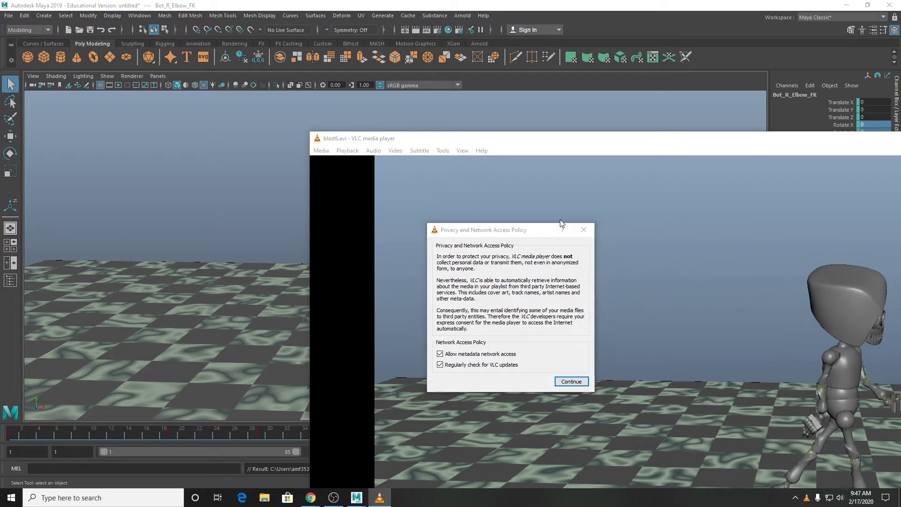
Dismiss the privacy policy dialog in VLC media player, try to play the playblast video, and close the player.
{"action": "left_click", "coordinate": [584, 230]}
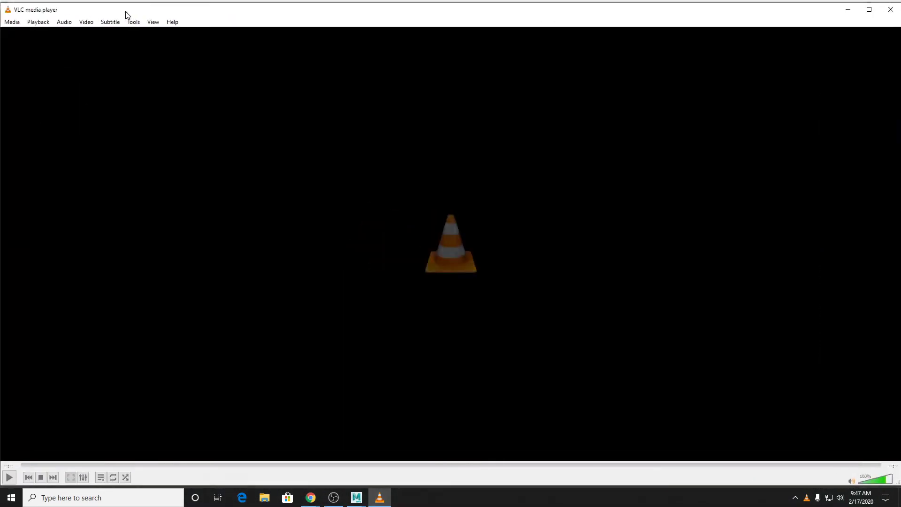
{"action": "left_click", "coordinate": [9, 477]}
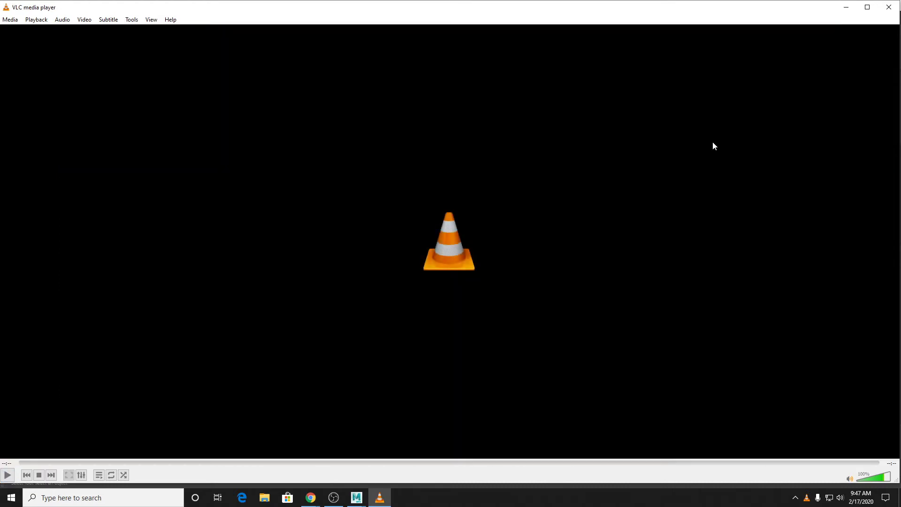
{"action": "left_click", "coordinate": [7, 476]}
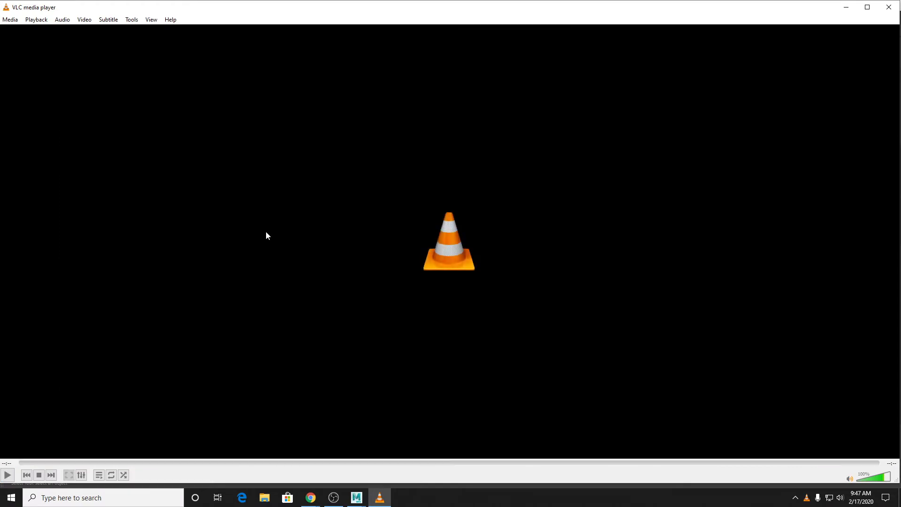
{"action": "left_click", "coordinate": [886, 8]}
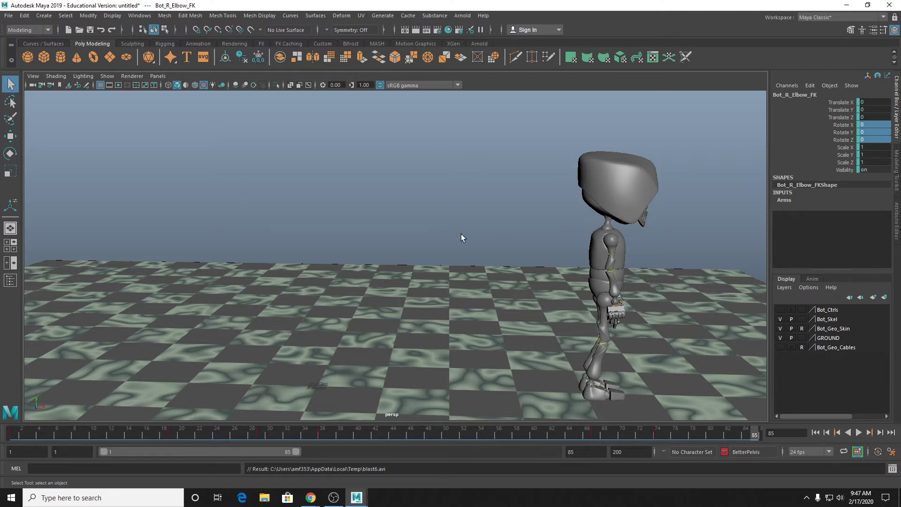
Toggle the viewport's multisample anti-aliasing to compare the robot's edges, and make the Bot_Ctrls display layer visible.
{"action": "left_click_drag", "start_coordinate": [433, 250], "coordinate": [399, 170], "text": "alt"}
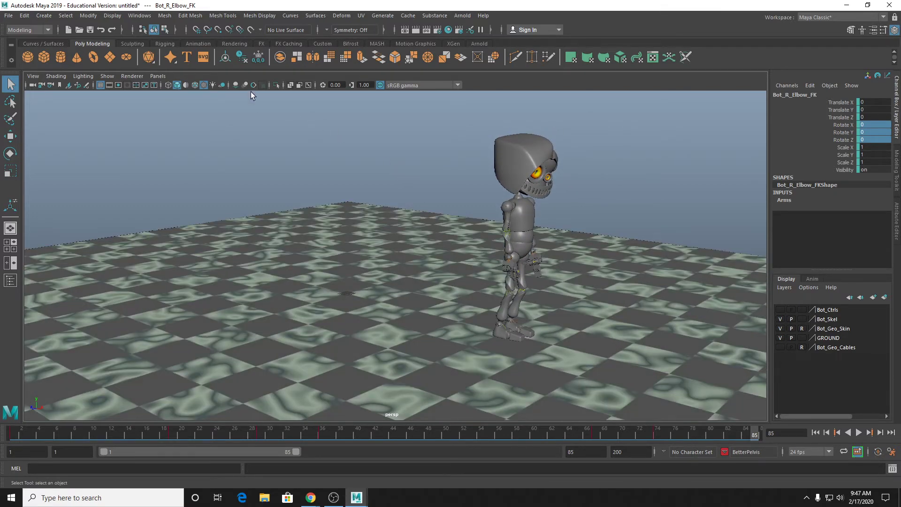
{"action": "left_click_drag", "start_coordinate": [442, 140], "coordinate": [358, 177], "text": "alt"}
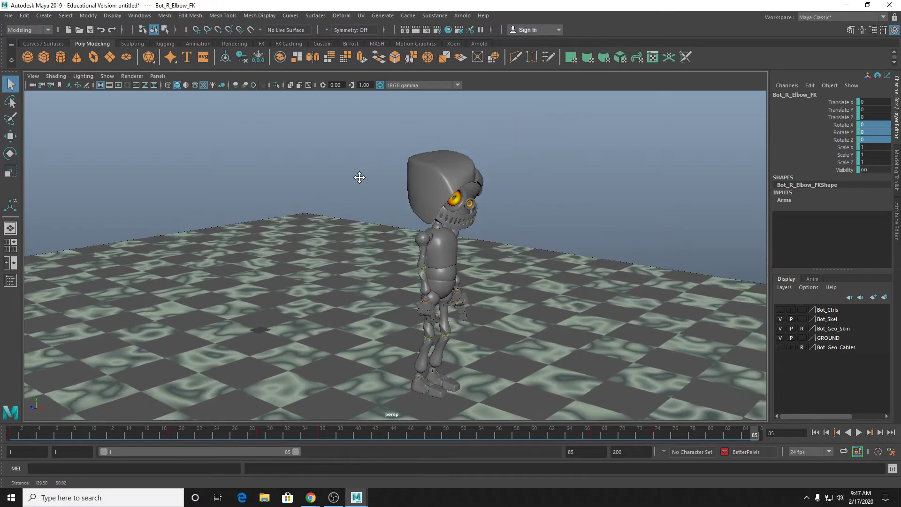
{"action": "left_click", "coordinate": [253, 86]}
{"action": "scroll", "coordinate": [346, 145], "scroll_direction": "up", "scroll_amount": 8}
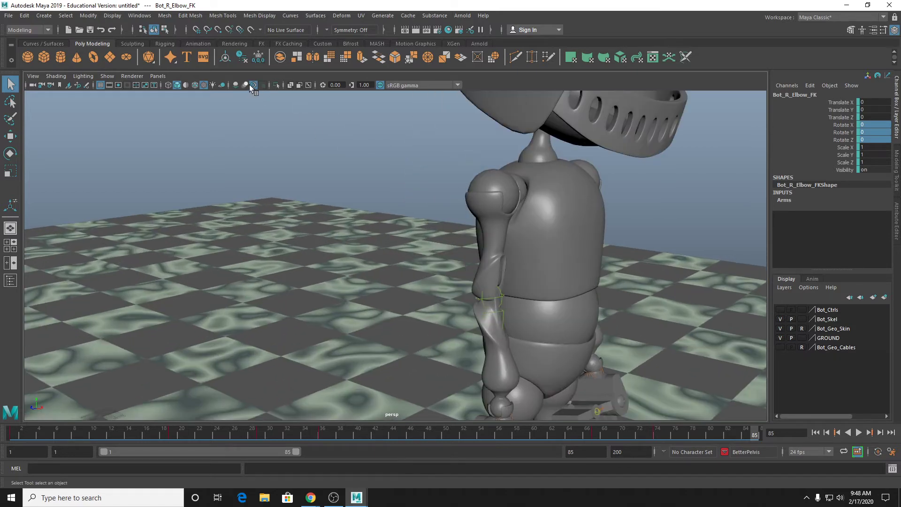
{"action": "left_click", "coordinate": [253, 85]}
{"action": "left_click", "coordinate": [254, 85]}
{"action": "left_click", "coordinate": [781, 310]}
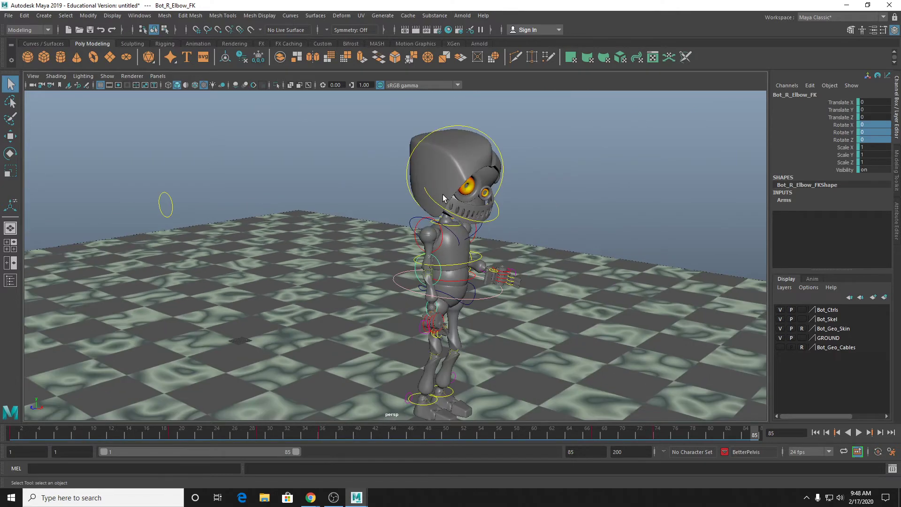
Turn on multisample anti-aliasing and screen space ambient occlusion in the robot's viewport.
{"action": "left_click_drag", "start_coordinate": [443, 195], "coordinate": [392, 190], "text": "alt"}
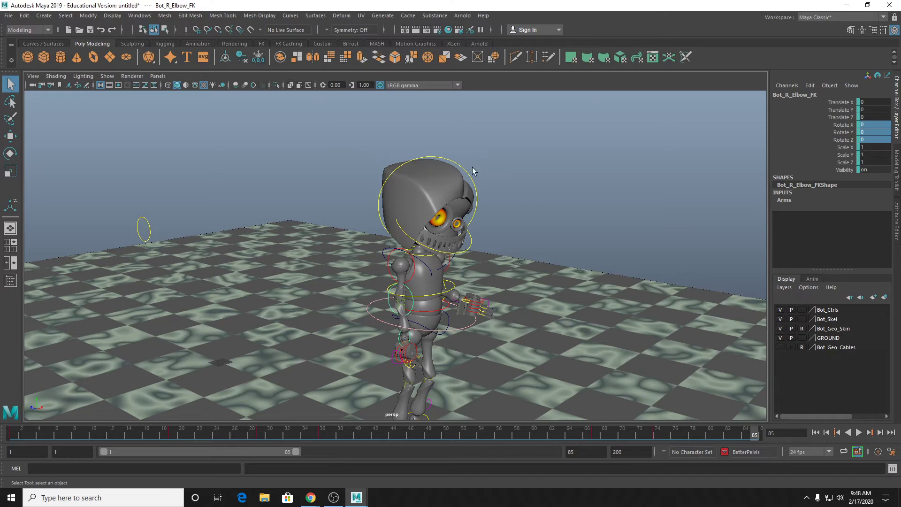
{"action": "left_click", "coordinate": [253, 85]}
{"action": "middle_click_drag", "start_coordinate": [288, 221], "coordinate": [272, 158], "text": "alt"}
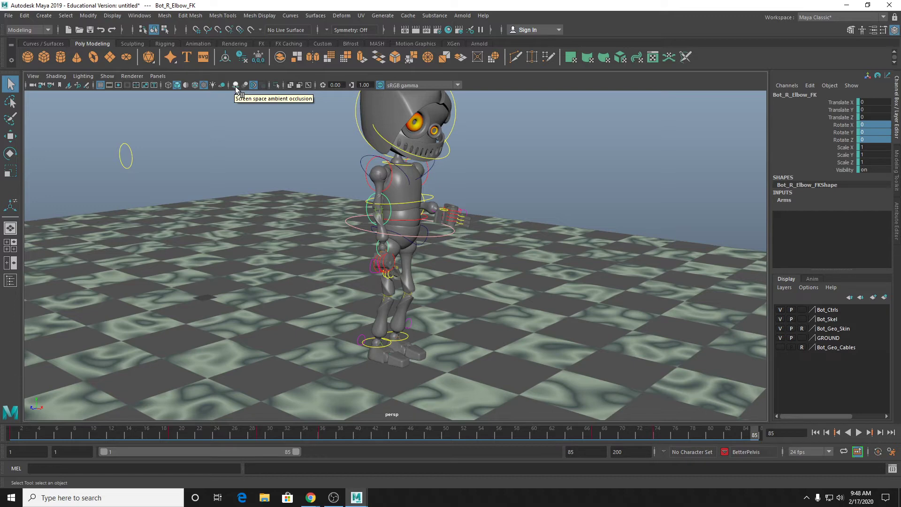
{"action": "left_click", "coordinate": [236, 88]}
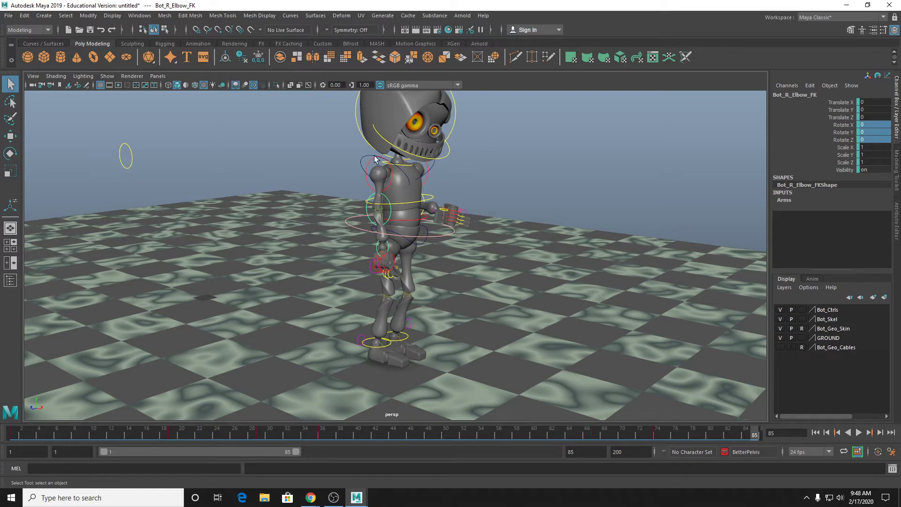
{"action": "middle_click_drag", "start_coordinate": [532, 279], "coordinate": [533, 268], "text": "alt"}
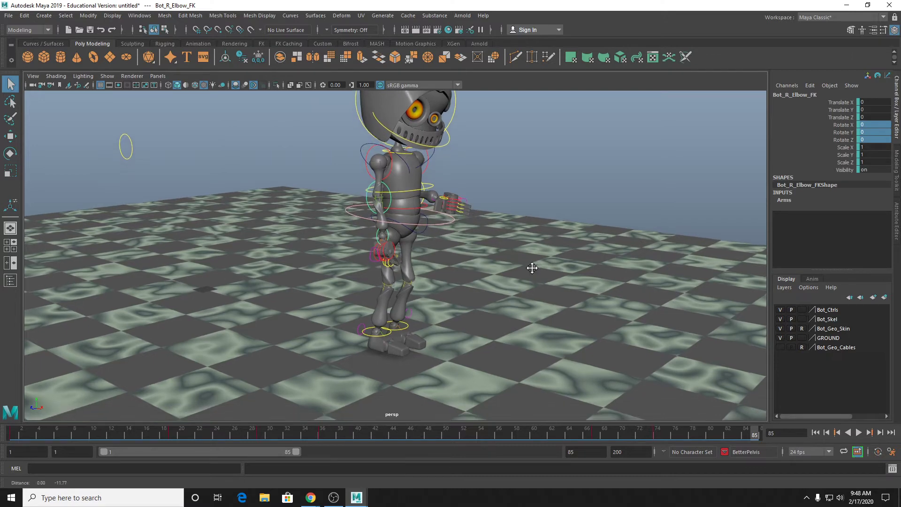
Deselect the elbow control and switch the viewport to plain shaded display without textures.
{"action": "key", "text": "super"}
{"action": "type", "text": "5"}
{"action": "left_click", "coordinate": [534, 178]}
{"action": "key", "text": "5"}
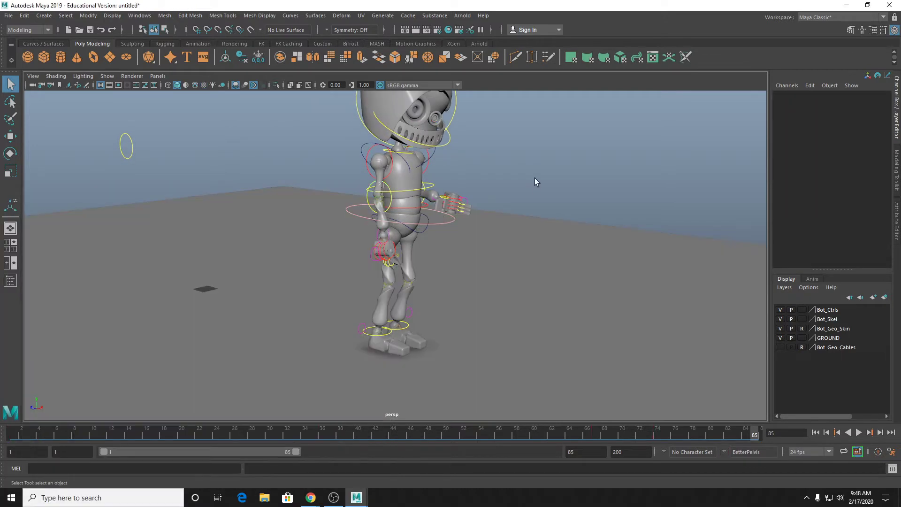
Toggle screen space ambient occlusion off and on repeatedly to compare the contact shadows around the robot's feet and body.
{"action": "left_click", "coordinate": [236, 86]}
{"action": "left_click", "coordinate": [235, 86]}
{"action": "left_click_drag", "start_coordinate": [483, 331], "coordinate": [483, 335], "text": "alt"}
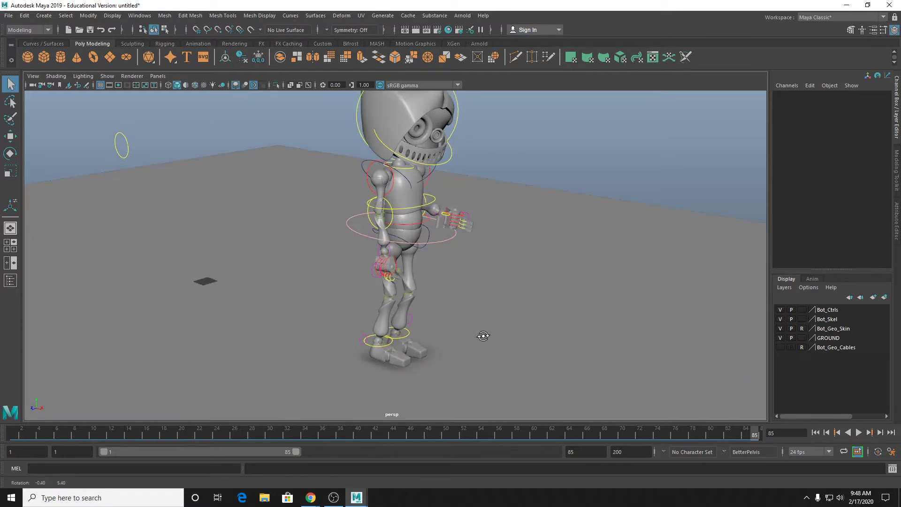
{"action": "key", "text": "super"}
{"action": "left_click", "coordinate": [386, 357]}
{"action": "left_click", "coordinate": [235, 84]}
{"action": "left_click", "coordinate": [235, 84]}
{"action": "left_click", "coordinate": [234, 84]}
{"action": "left_click", "coordinate": [234, 83]}
{"action": "left_click", "coordinate": [235, 83]}
{"action": "left_click", "coordinate": [235, 83]}
{"action": "left_click_drag", "start_coordinate": [528, 215], "coordinate": [519, 187], "text": "alt"}
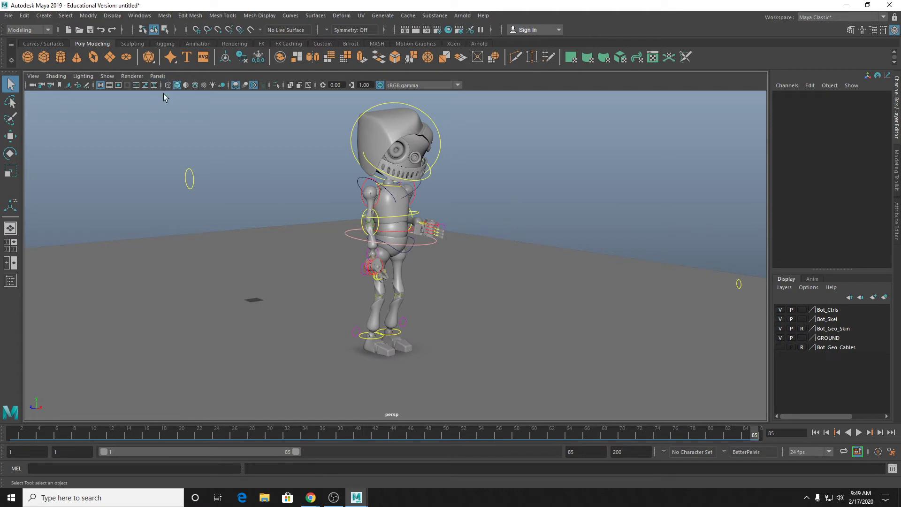
{"action": "left_click", "coordinate": [132, 76]}
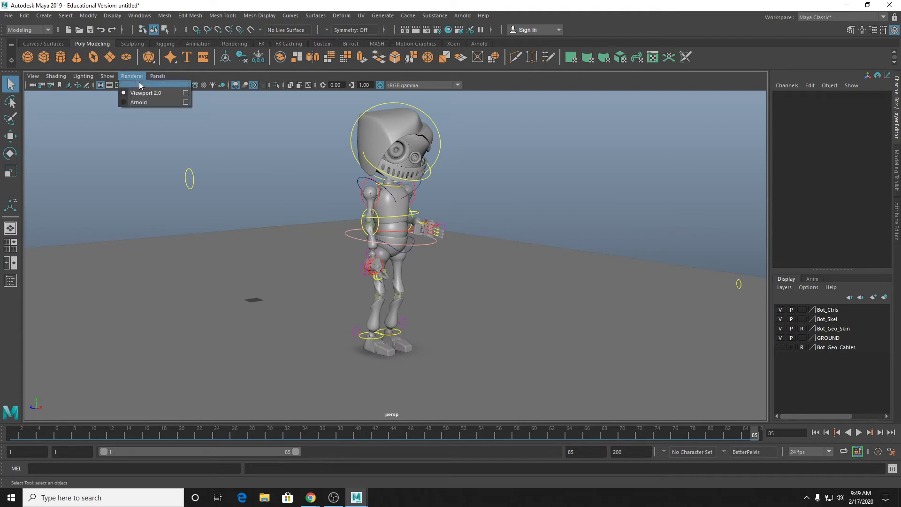
{"action": "left_click", "coordinate": [186, 94]}
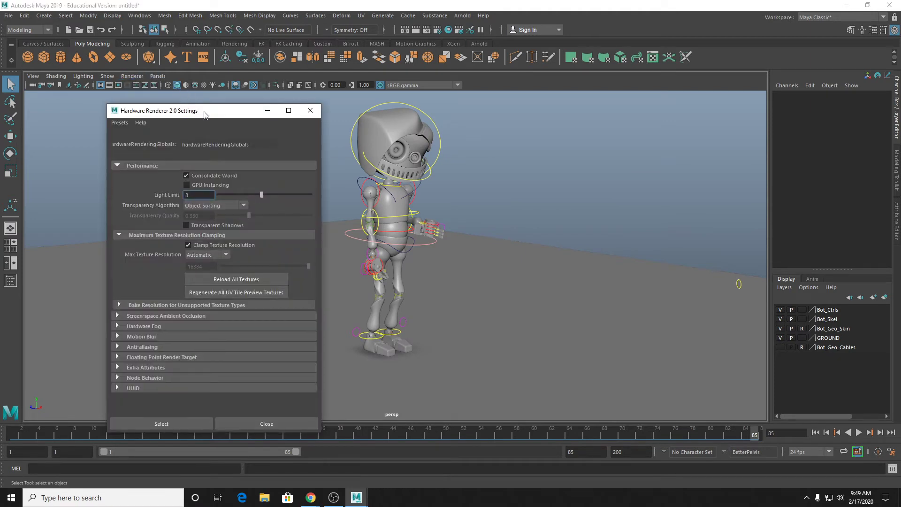
{"action": "left_click", "coordinate": [310, 110]}
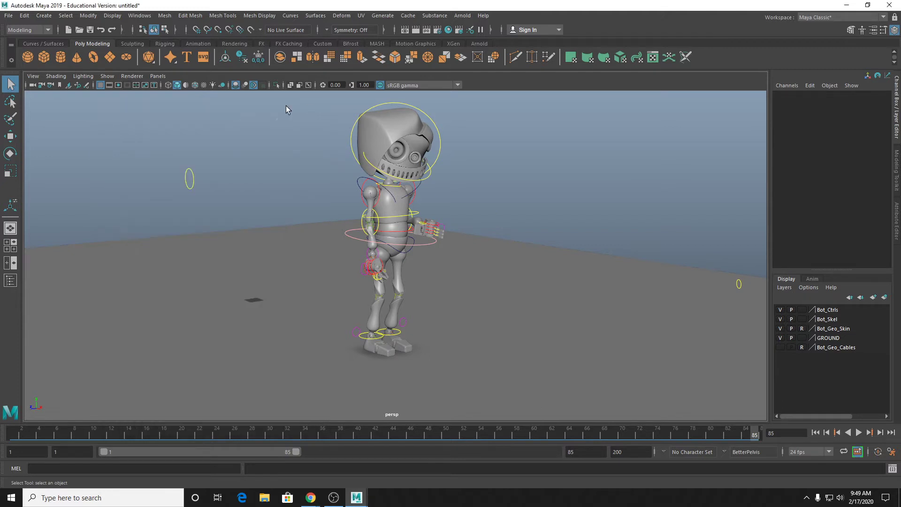
In the Viewport 2.0 settings, set the enabled Screen-space Ambient Occlusion to Amount 3.000, Radius 14 and Filter Radius 1.
{"action": "left_click", "coordinate": [123, 77]}
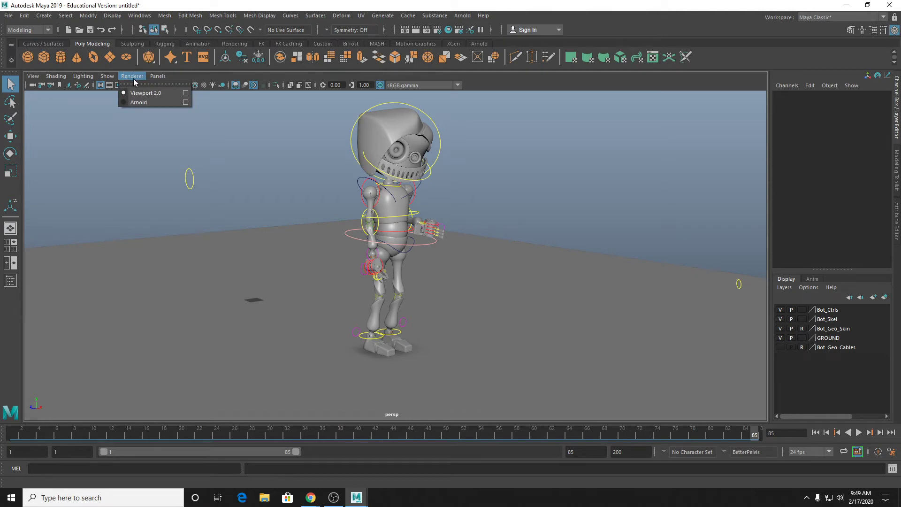
{"action": "left_click", "coordinate": [186, 96]}
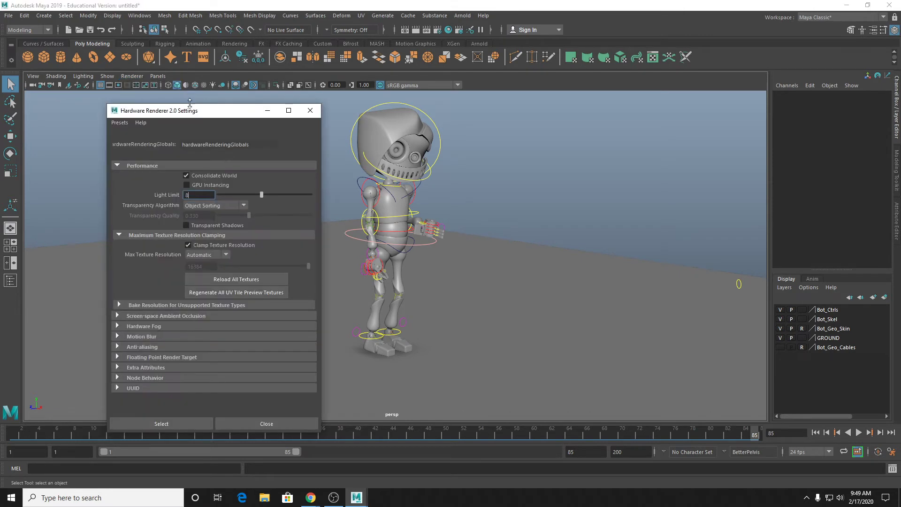
{"action": "left_click", "coordinate": [176, 316]}
{"action": "left_click", "coordinate": [193, 324]}
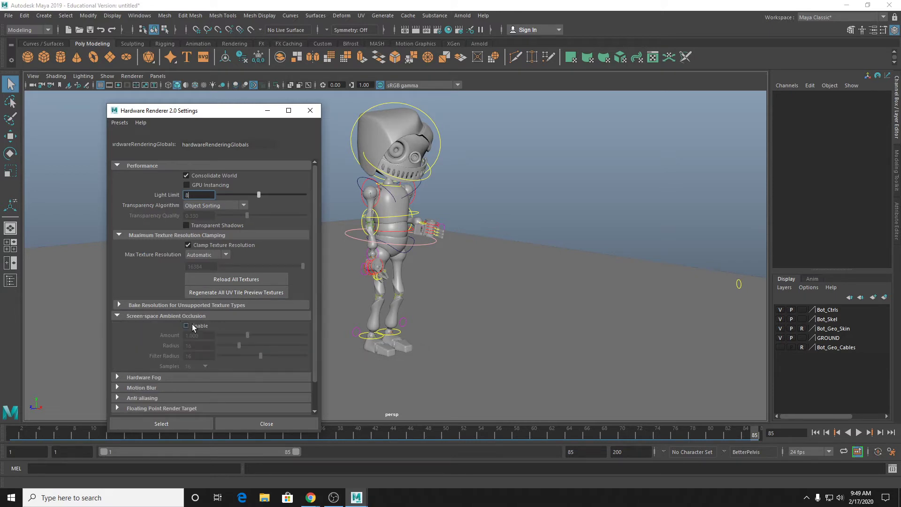
{"action": "left_click", "coordinate": [193, 324]}
{"action": "left_click_drag", "start_coordinate": [251, 337], "coordinate": [314, 334]}
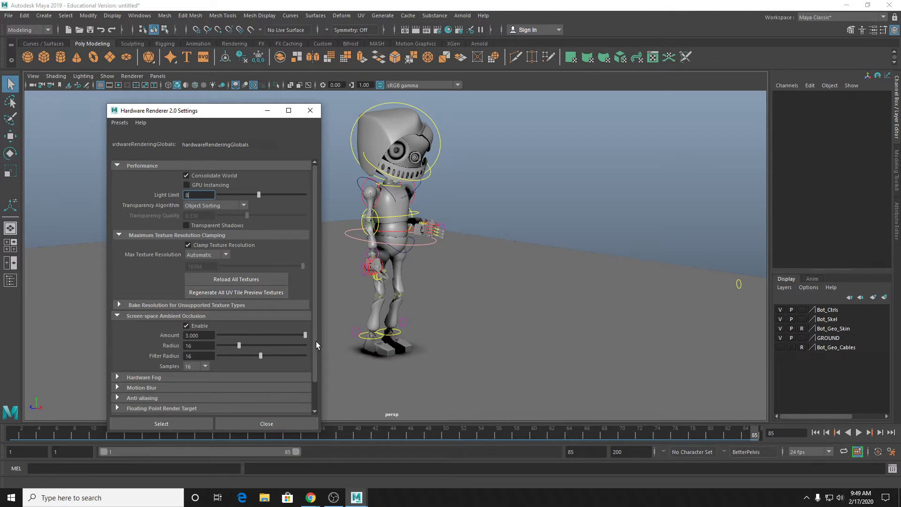
{"action": "mouse_move", "coordinate": [239, 350]}
{"action": "left_mouse_down"}
{"action": "mouse_move", "coordinate": [283, 343]}
{"action": "mouse_move", "coordinate": [243, 357]}
{"action": "mouse_move", "coordinate": [236, 351]}
{"action": "mouse_move", "coordinate": [277, 350]}
{"action": "mouse_move", "coordinate": [210, 352]}
{"action": "left_mouse_up"}
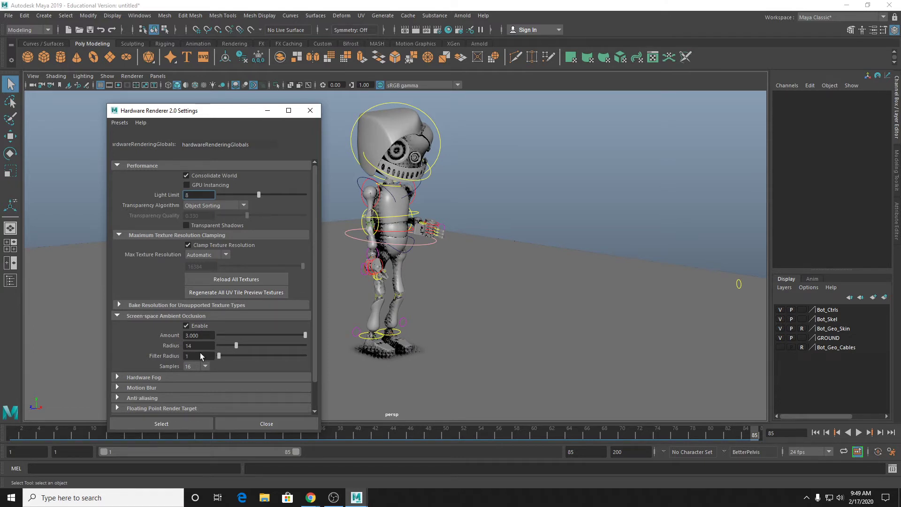
Examine the robot's ambient occlusion shading from different angles and close the Hardware Renderer 2.0 Settings window.
{"action": "scroll", "coordinate": [422, 262], "scroll_direction": "up", "scroll_amount": 5}
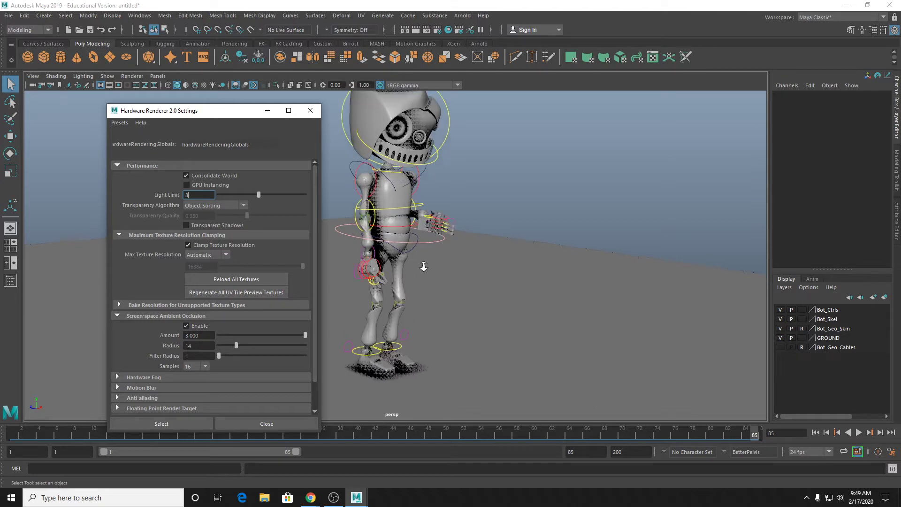
{"action": "left_click_drag", "start_coordinate": [460, 274], "coordinate": [520, 273], "text": "alt"}
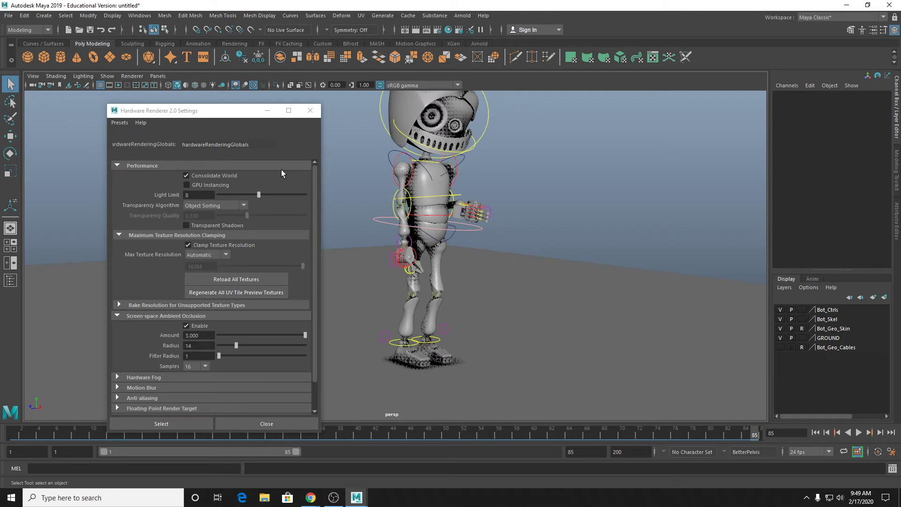
{"action": "scroll", "coordinate": [164, 378], "scroll_direction": "down", "scroll_amount": 2}
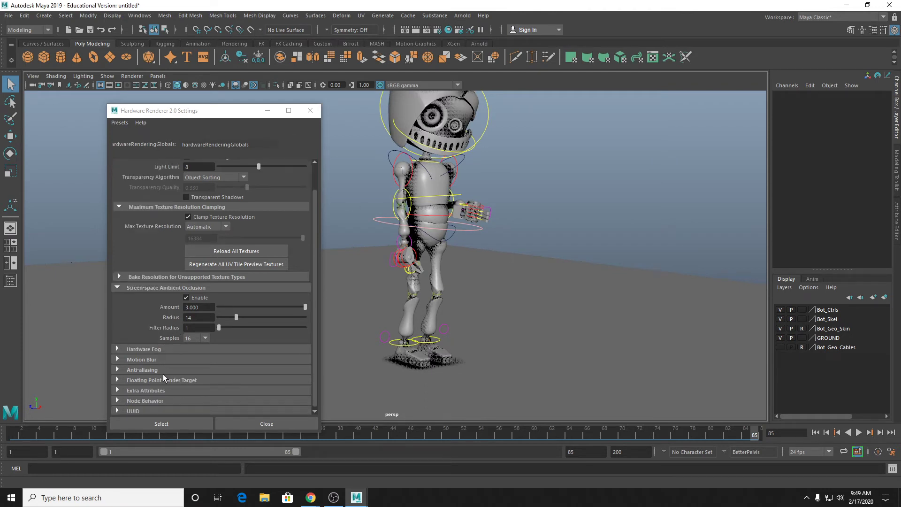
{"action": "left_click", "coordinate": [311, 112]}
{"action": "left_click_drag", "start_coordinate": [510, 180], "coordinate": [502, 200], "text": "alt"}
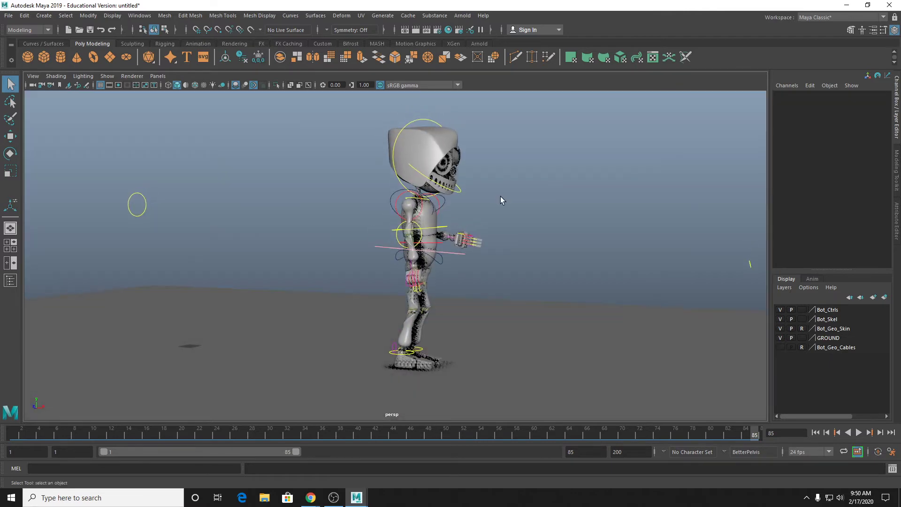
{"action": "left_click_drag", "start_coordinate": [500, 252], "coordinate": [486, 254], "text": "alt"}
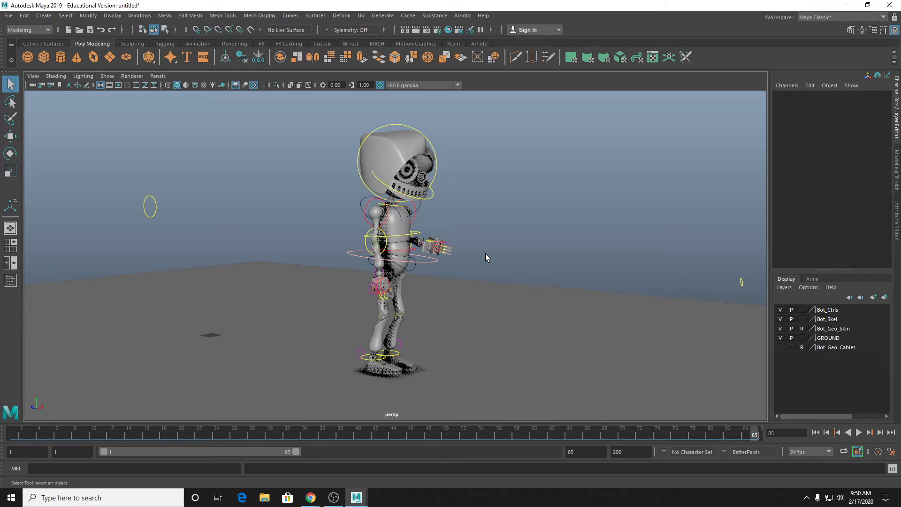
Start a new scene without saving the robot scene and open the Content Browser at the Animals sculpting base meshes.
{"action": "key", "text": "ctrl+n"}
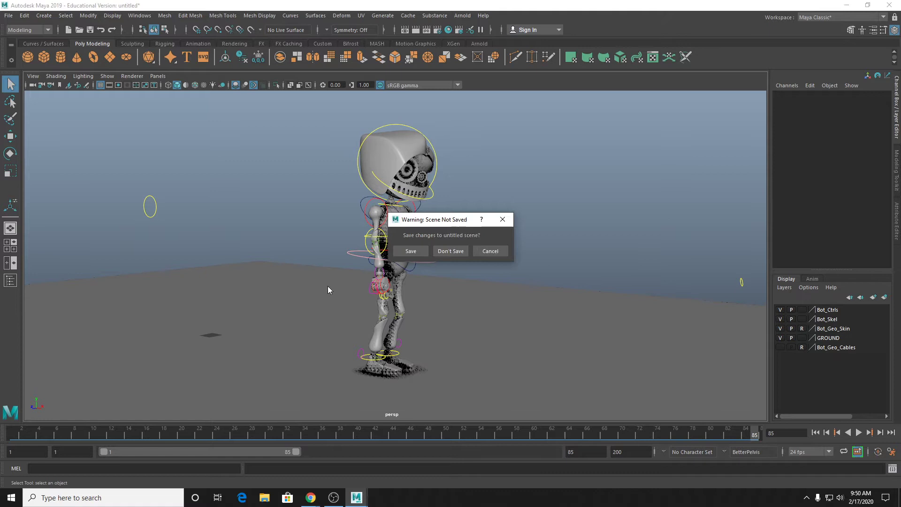
{"action": "left_click", "coordinate": [450, 253]}
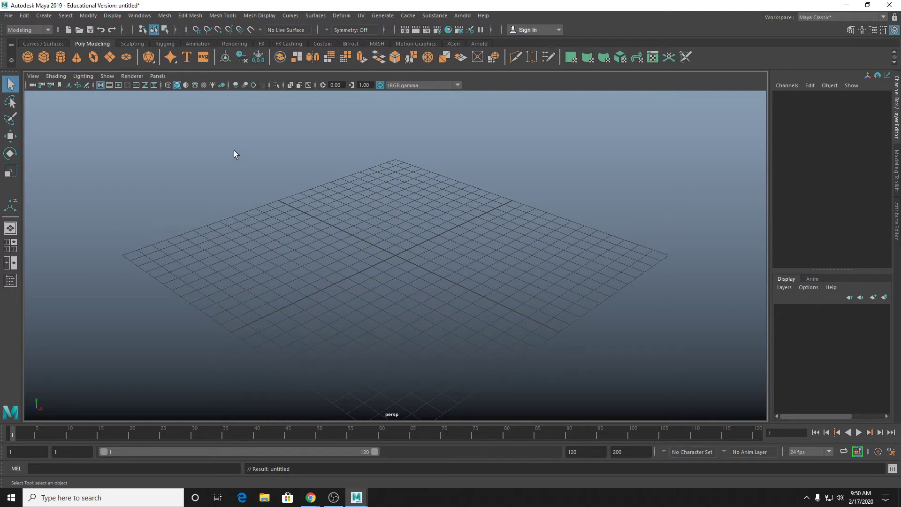
{"action": "left_click", "coordinate": [141, 17]}
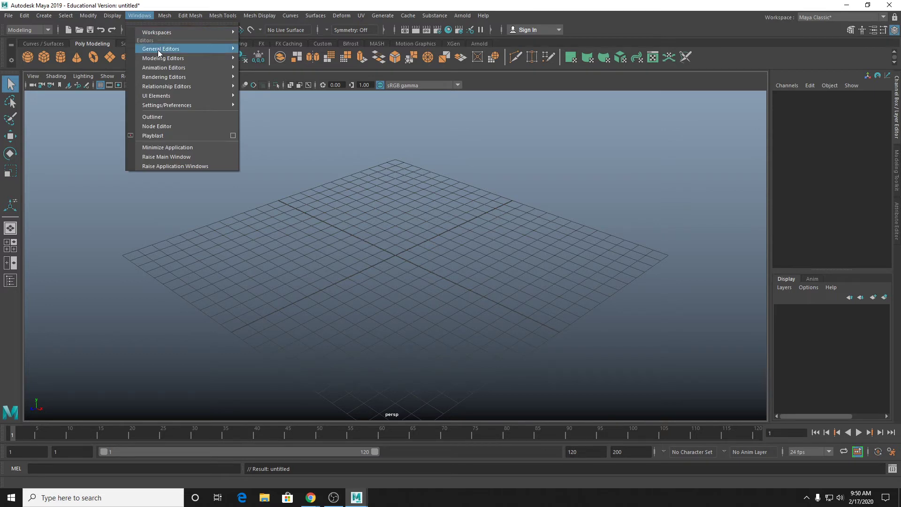
{"action": "mouse_move", "coordinate": [157, 50]}
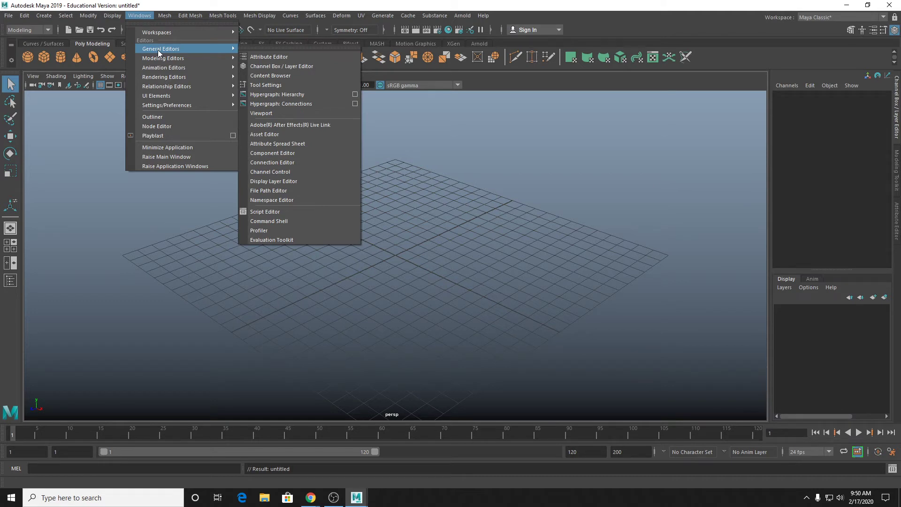
{"action": "left_click", "coordinate": [271, 76]}
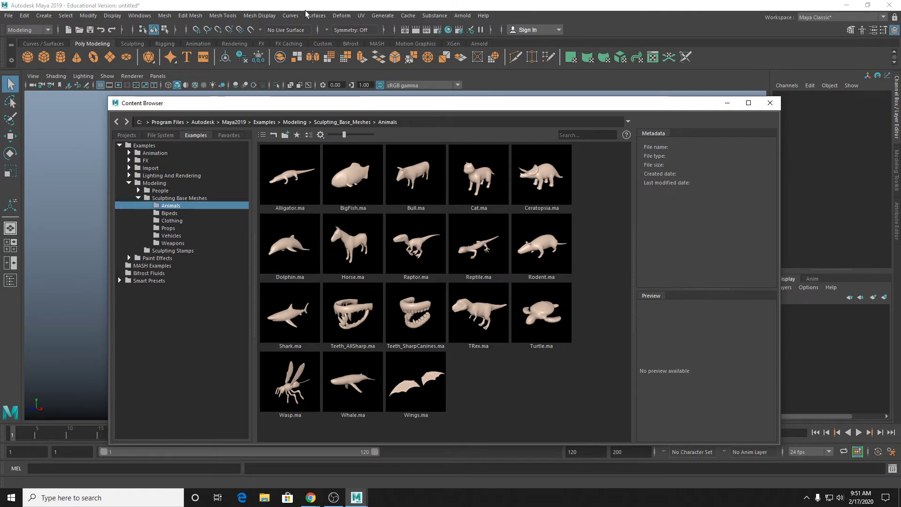
{"action": "left_click_drag", "start_coordinate": [401, 104], "coordinate": [544, 93]}
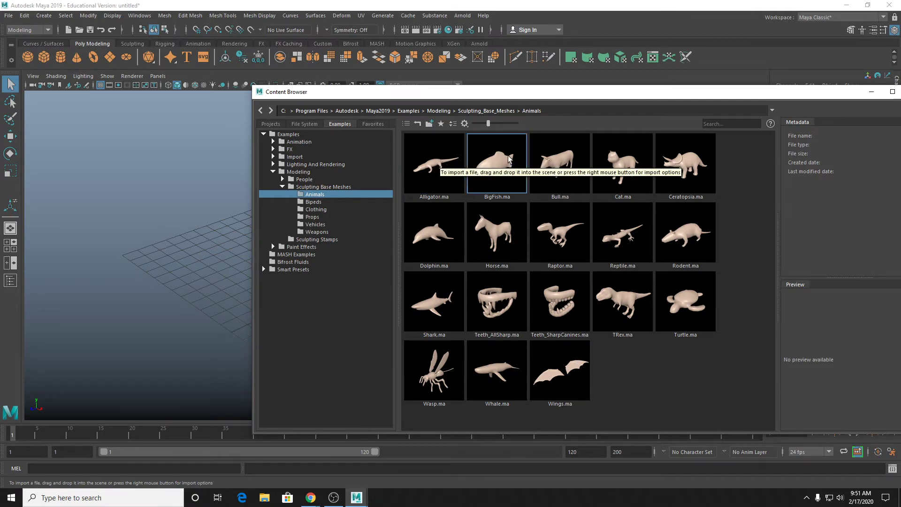
Import BigFish.ma from the Content Browser into the scene and display the fish with smooth mesh preview.
{"action": "left_click_drag", "start_coordinate": [510, 165], "coordinate": [152, 269]}
{"action": "key", "text": "f"}
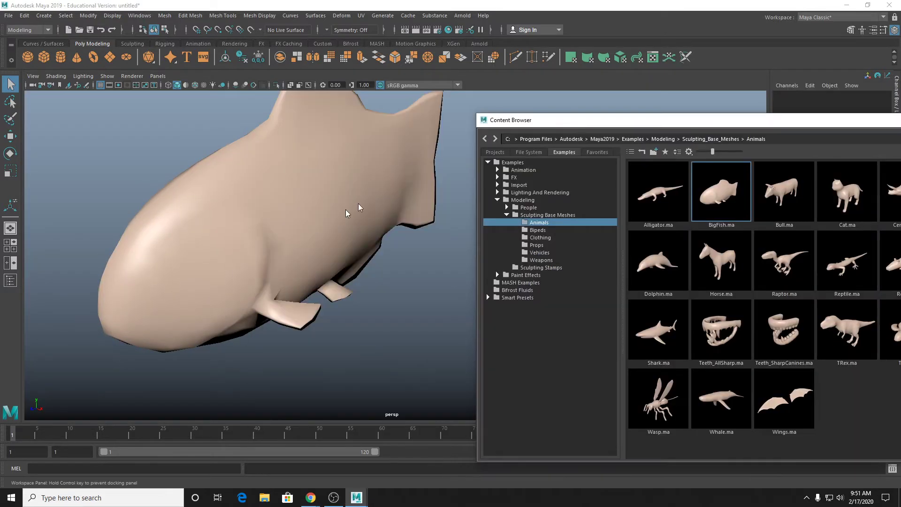
{"action": "scroll", "coordinate": [336, 247], "scroll_direction": "down", "scroll_amount": 3}
{"action": "left_click_drag", "start_coordinate": [376, 232], "coordinate": [327, 233], "text": "alt"}
{"action": "left_click", "coordinate": [362, 227]}
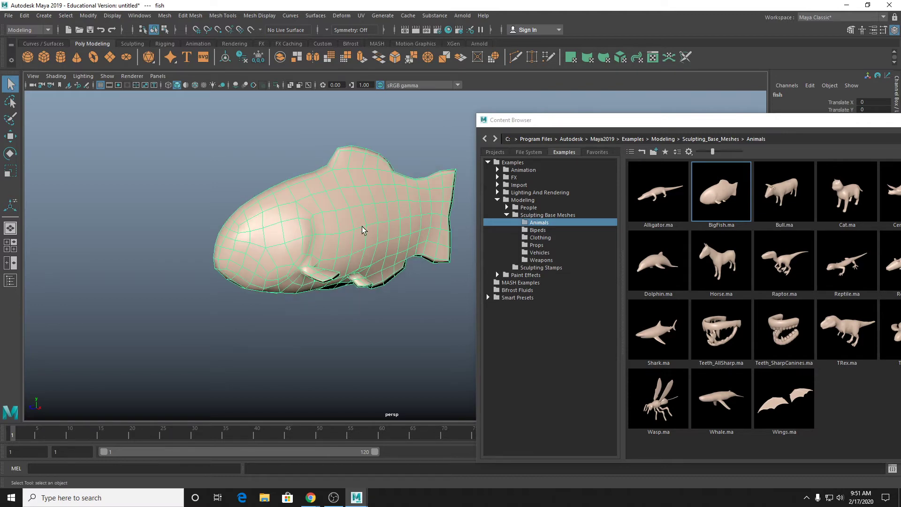
{"action": "key", "text": "3"}
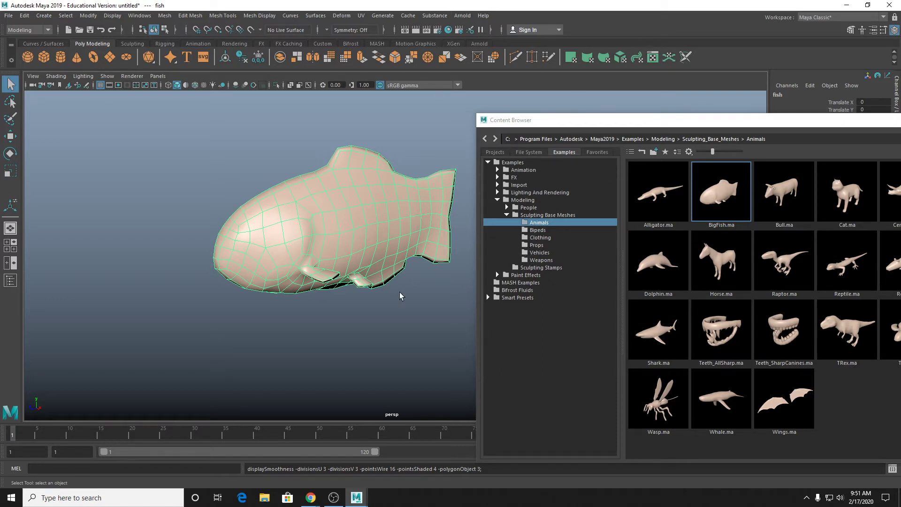
{"action": "left_click_drag", "start_coordinate": [393, 288], "coordinate": [384, 251], "text": "alt"}
Start a new scene without saving the fish and close the Content Browser.
{"action": "key", "text": "ctrl+n"}
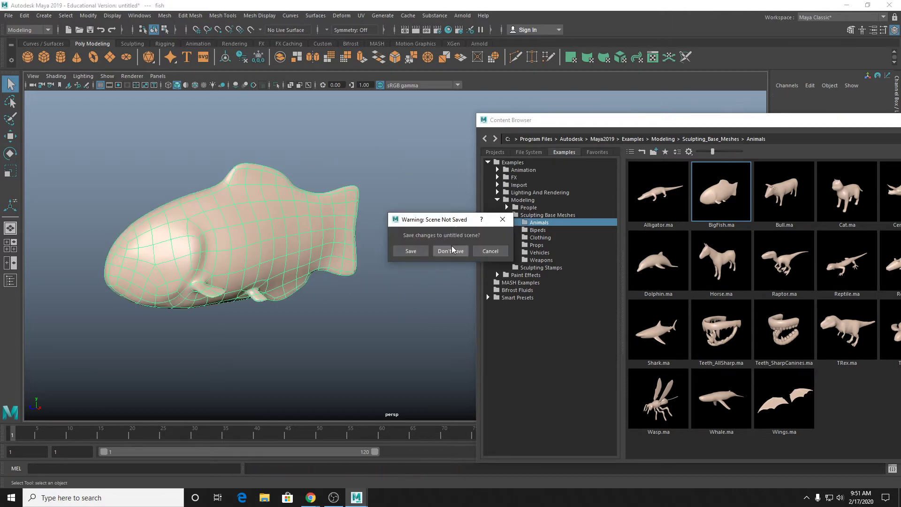
{"action": "left_click", "coordinate": [450, 253]}
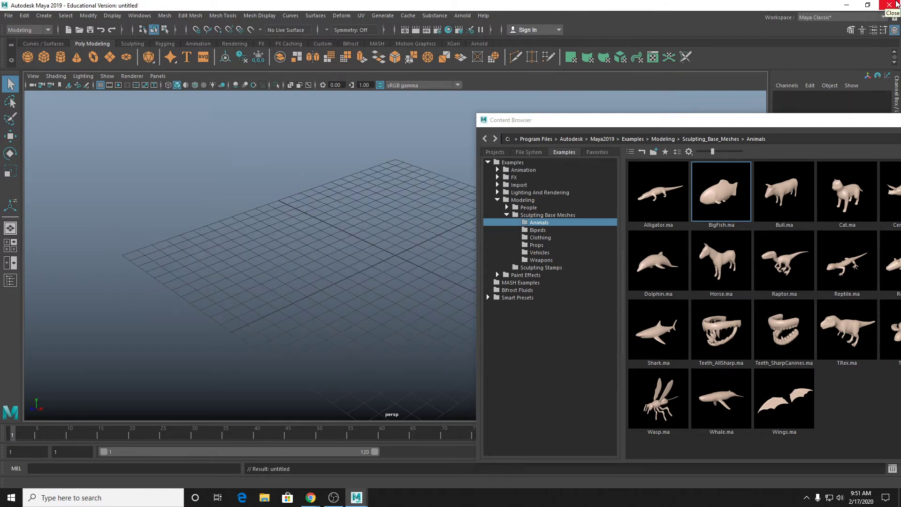
{"action": "left_click_drag", "start_coordinate": [811, 121], "coordinate": [451, 106]}
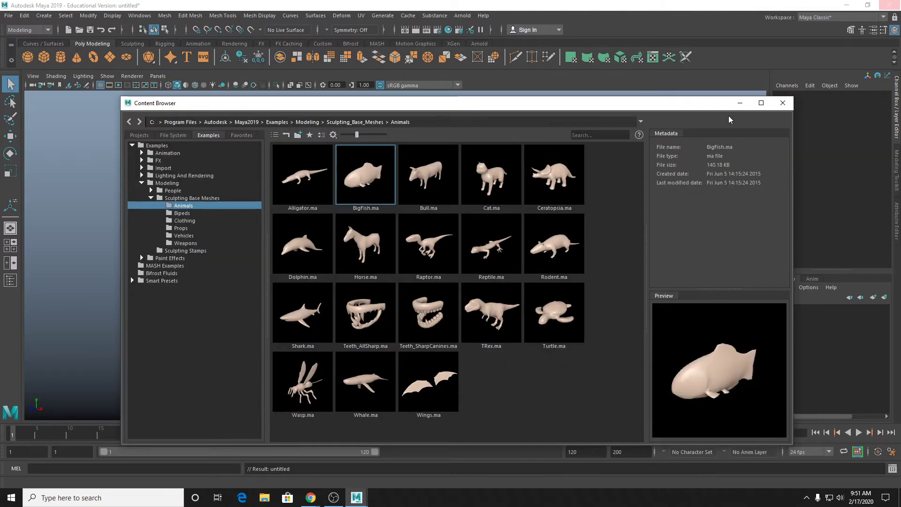
{"action": "left_click", "coordinate": [781, 103]}
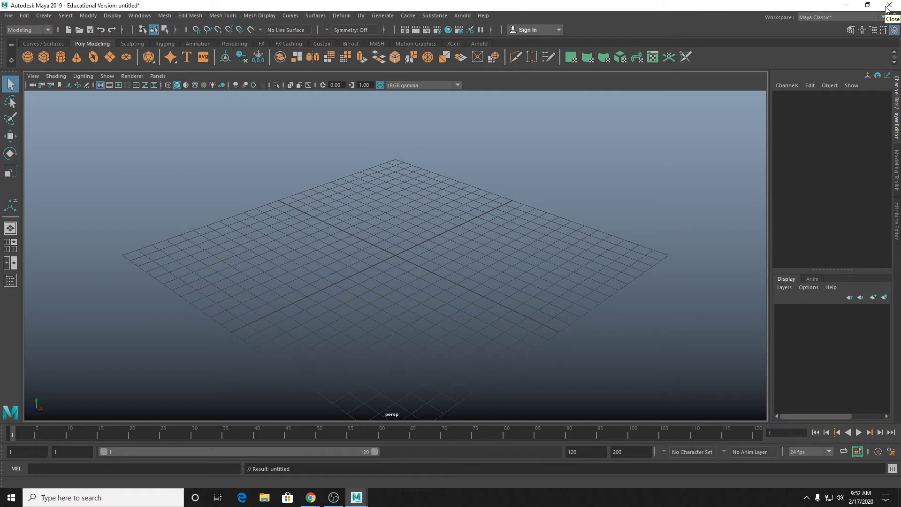
{"action": "key", "text": "super"}
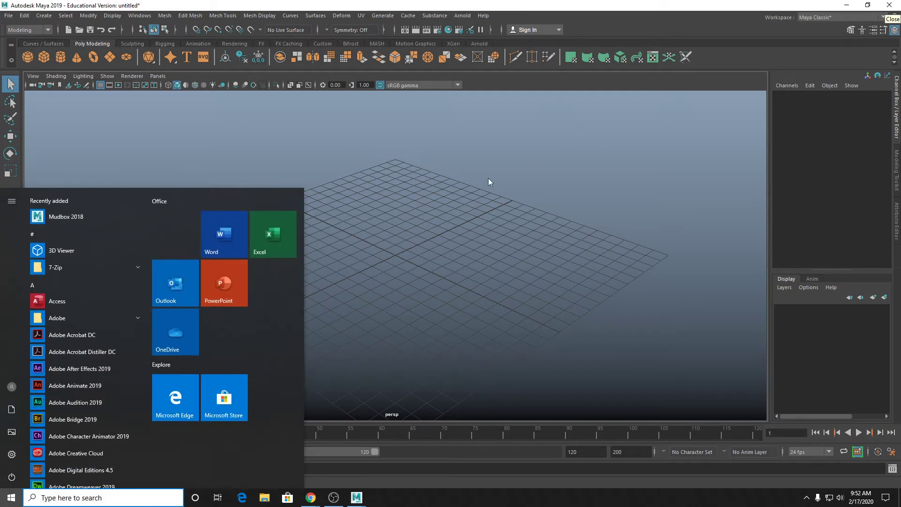
{"action": "left_click", "coordinate": [613, 250]}
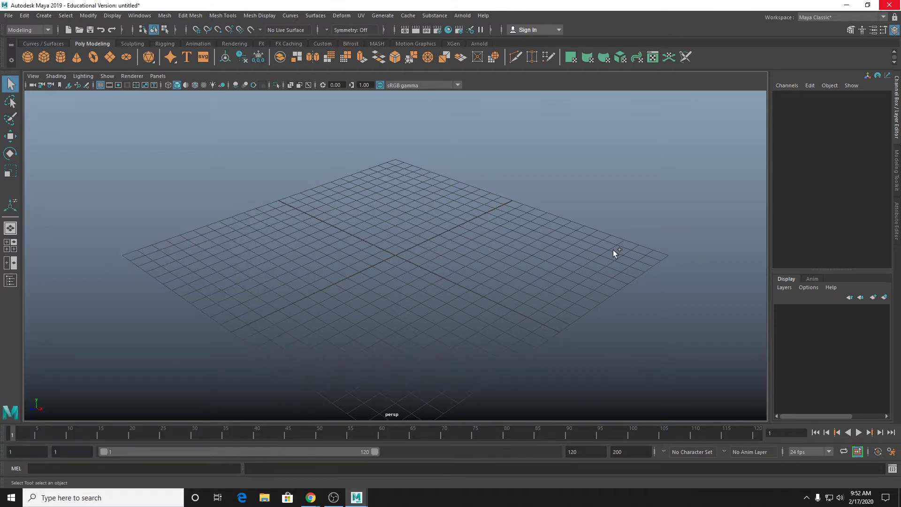
Force-quit Maya by ending its task in Task Manager.
{"action": "key", "text": "ctrl+shift+Escape"}
{"action": "left_click", "coordinate": [97, 43]}
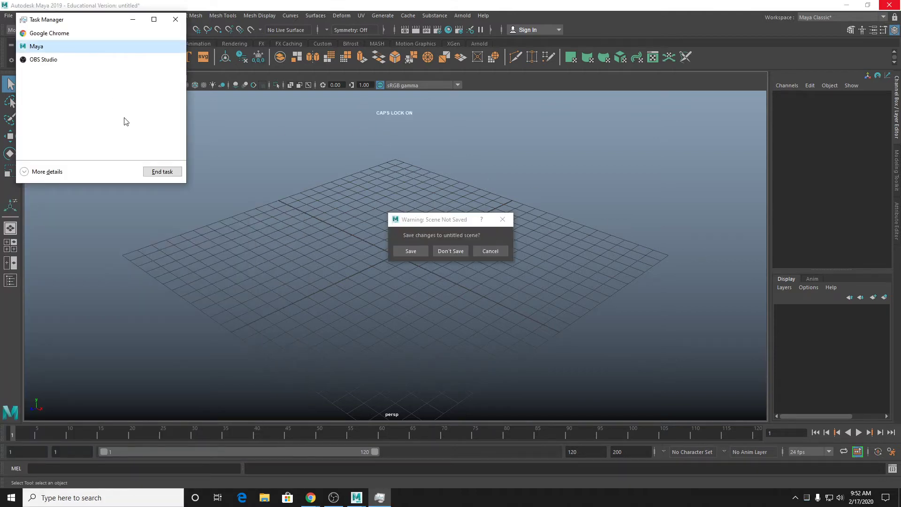
{"action": "left_click", "coordinate": [162, 171]}
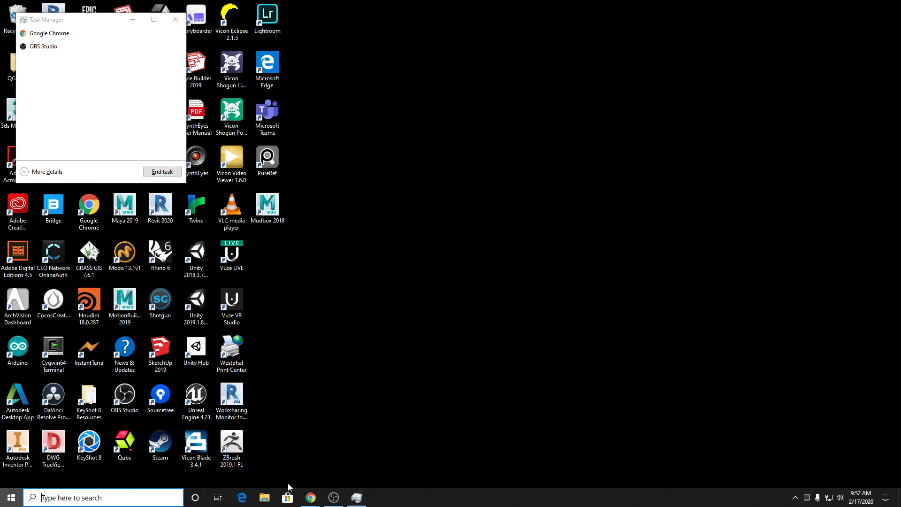
Launch Maya again and start ZBrush through the Windows search.
{"action": "key", "text": "super"}
{"action": "type", "text": "MAYA"}
{"action": "key", "text": "Return"}
{"action": "key", "text": "super"}
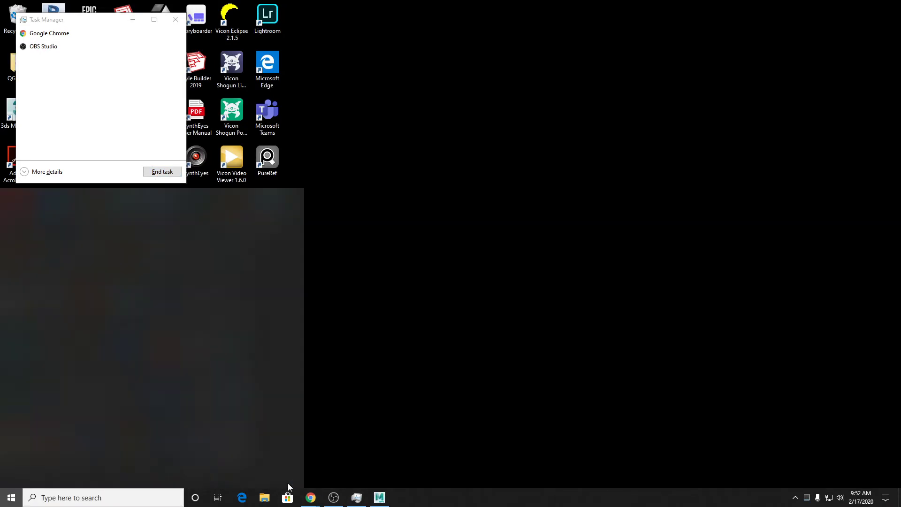
{"action": "type", "text": "ZBRU"}
{"action": "key", "text": "Return"}
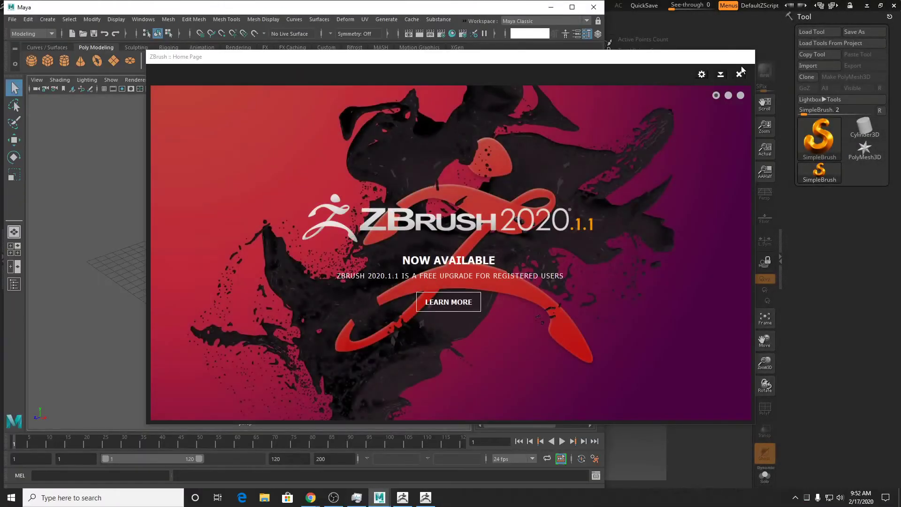
Dismiss the ZBrush home page and Maya's What's New Highlight Settings dialog, and maximize the Maya window.
{"action": "left_click", "coordinate": [739, 74]}
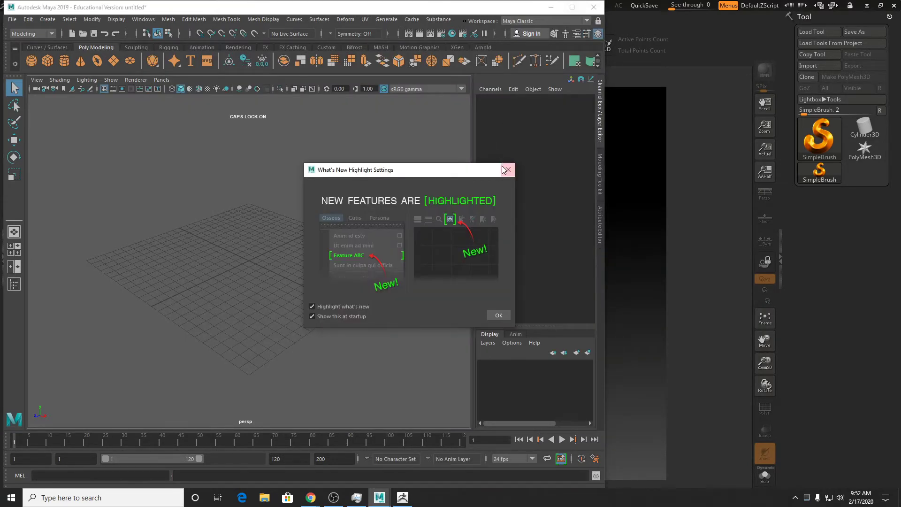
{"action": "left_click", "coordinate": [506, 170]}
{"action": "left_click", "coordinate": [572, 7]}
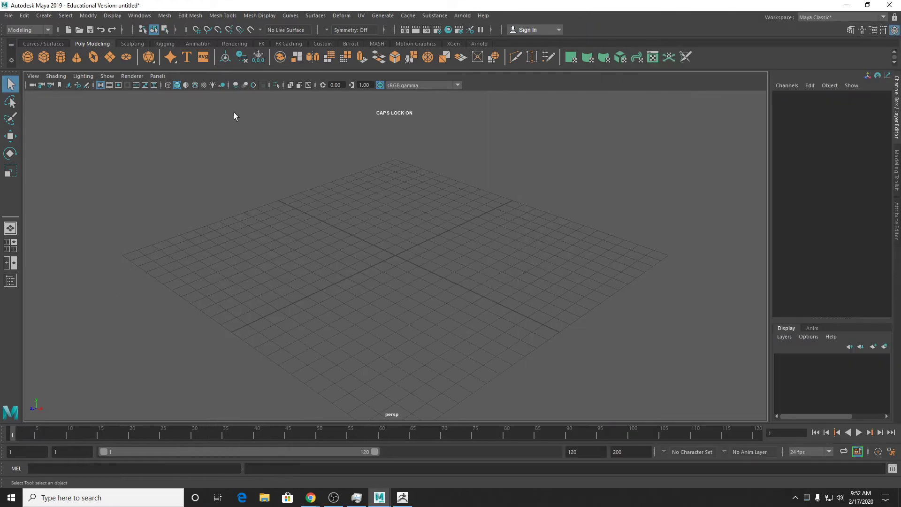
Open the Content Browser and display the Feathers examples of Paint Effects.
{"action": "left_click", "coordinate": [142, 16]}
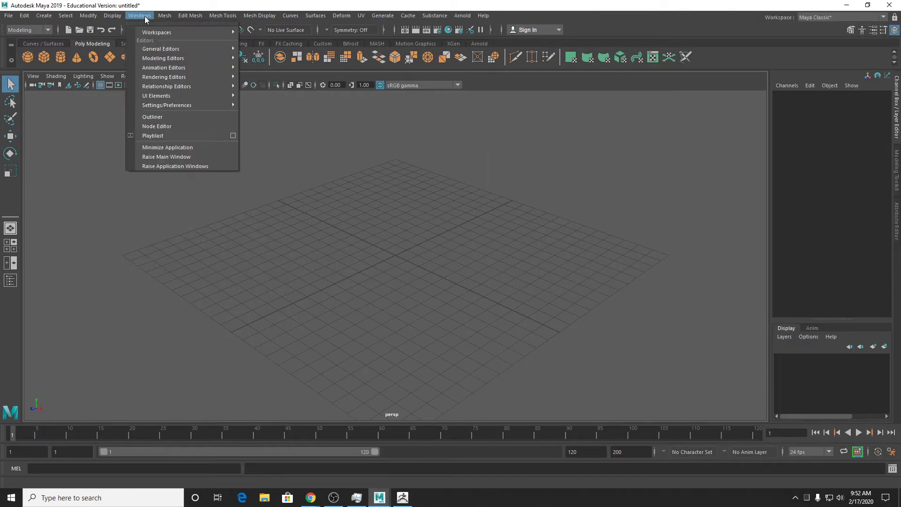
{"action": "mouse_move", "coordinate": [166, 48]}
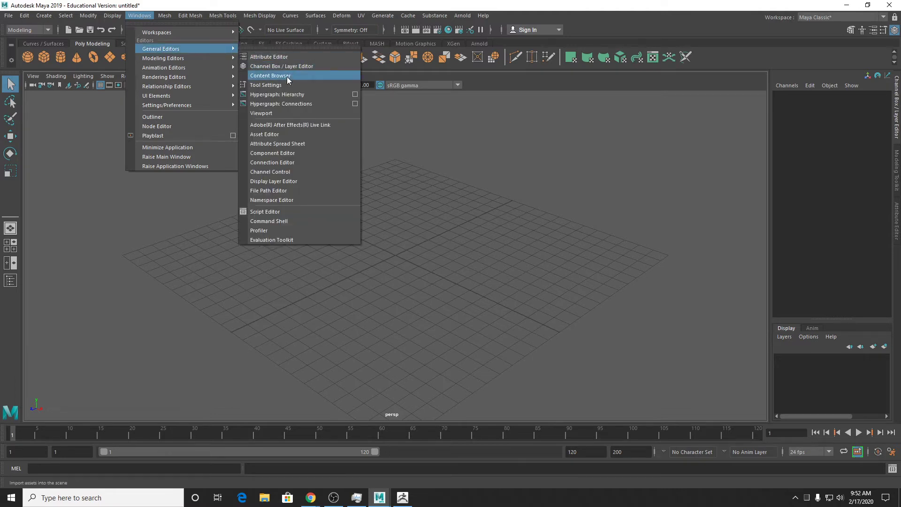
{"action": "left_click", "coordinate": [271, 76]}
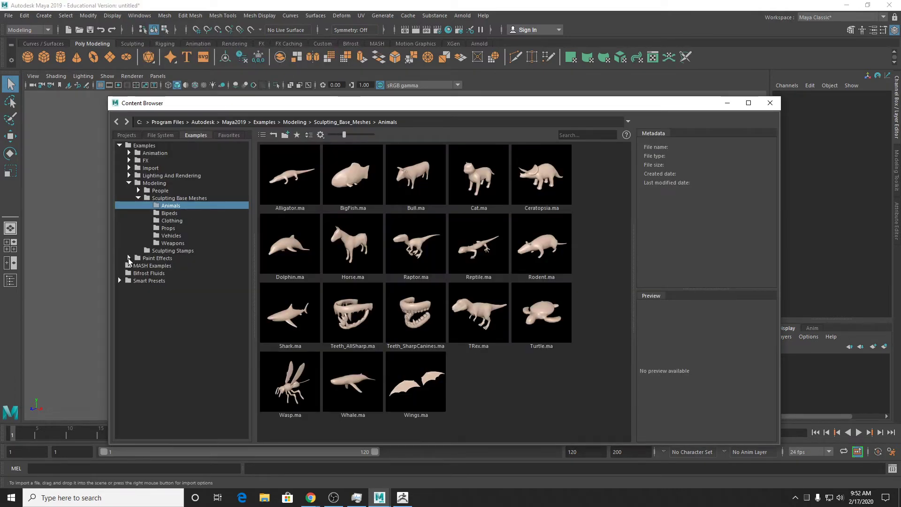
{"action": "double_click", "coordinate": [146, 258]}
{"action": "scroll", "coordinate": [187, 255], "scroll_direction": "down", "scroll_amount": 1}
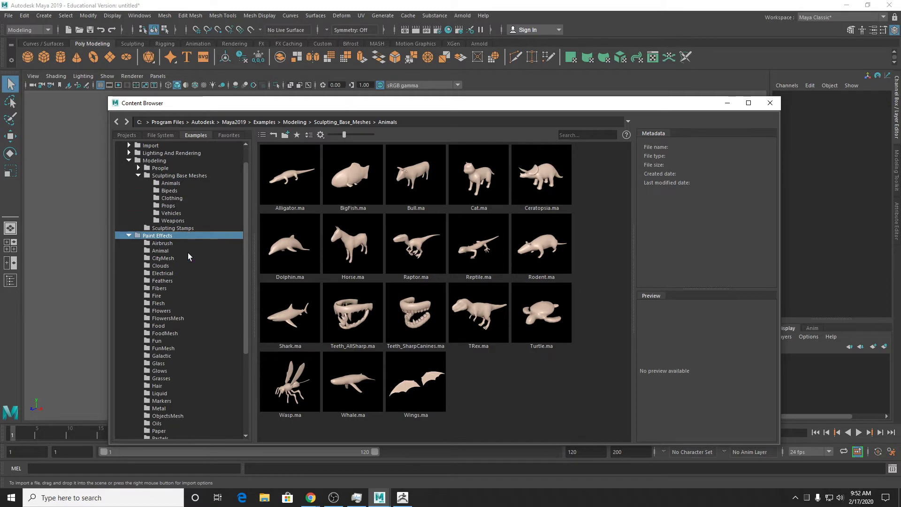
{"action": "scroll", "coordinate": [175, 279], "scroll_direction": "down", "scroll_amount": 1}
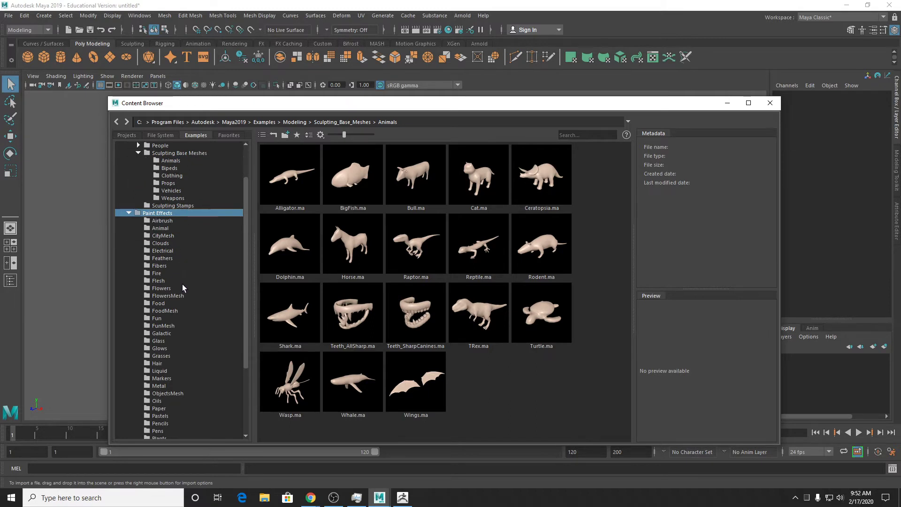
{"action": "left_click", "coordinate": [162, 258]}
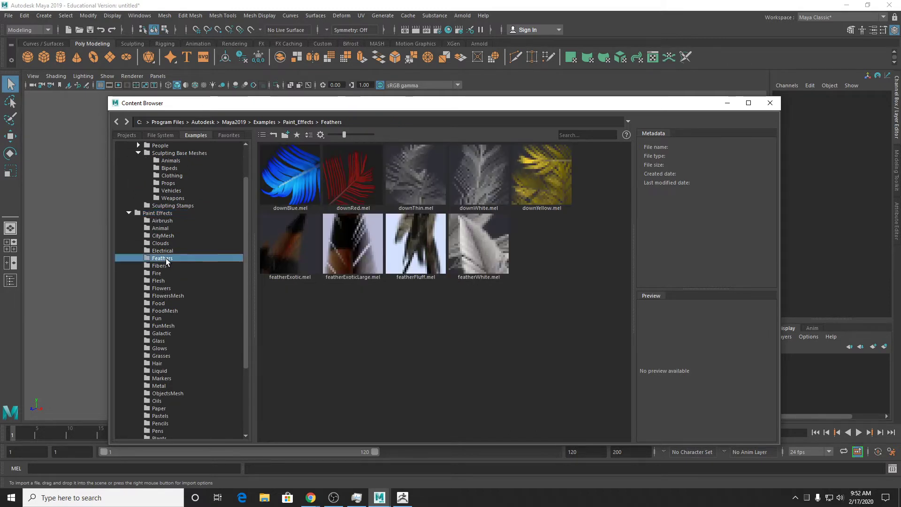
Move the Content Browser aside and paint curved strokes of downBlue.mel feathers on the grid.
{"action": "left_click_drag", "start_coordinate": [328, 103], "coordinate": [485, 118]}
{"action": "left_click", "coordinate": [447, 190]}
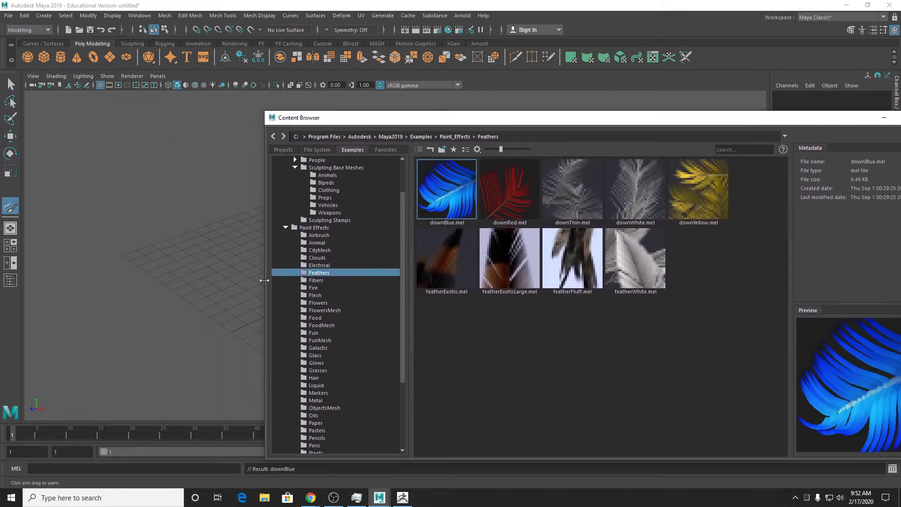
{"action": "mouse_move", "coordinate": [175, 334]}
{"action": "left_mouse_down"}
{"action": "mouse_move", "coordinate": [145, 304]}
{"action": "mouse_move", "coordinate": [179, 250]}
{"action": "mouse_move", "coordinate": [236, 295]}
{"action": "mouse_move", "coordinate": [195, 297]}
{"action": "mouse_move", "coordinate": [198, 281]}
{"action": "left_mouse_up"}
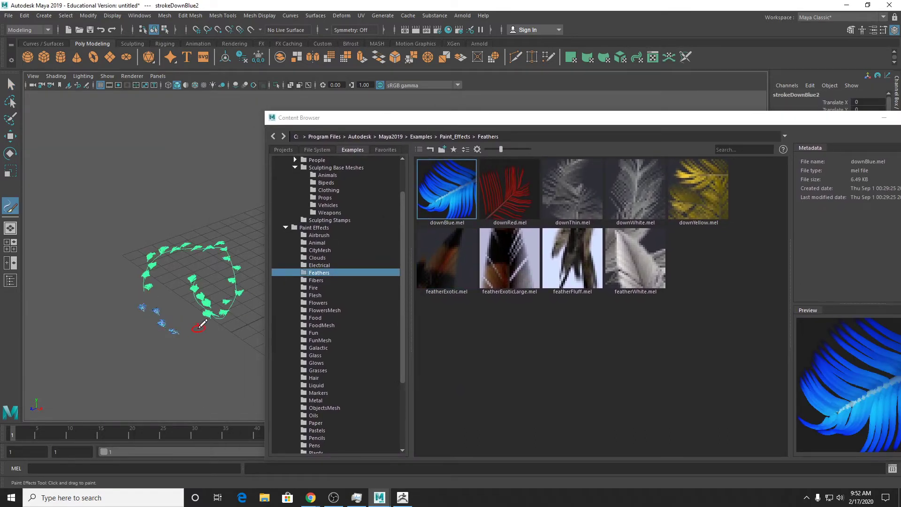
{"action": "scroll", "coordinate": [200, 323], "scroll_direction": "up", "scroll_amount": 5}
{"action": "middle_click_drag", "start_coordinate": [126, 345], "coordinate": [277, 277], "text": "alt"}
{"action": "scroll", "coordinate": [168, 290], "scroll_direction": "up", "scroll_amount": 3}
{"action": "scroll", "coordinate": [171, 310], "scroll_direction": "up", "scroll_amount": 6}
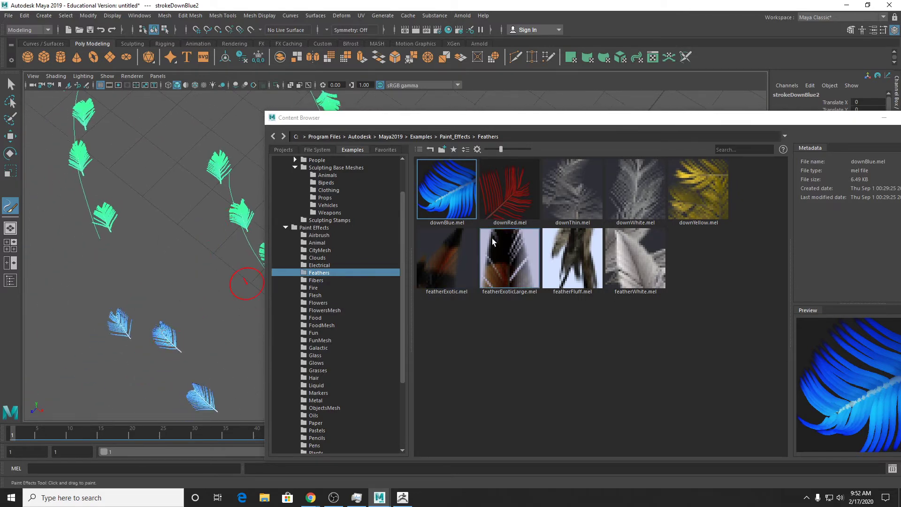
Paint strokes with the featherExoticLarge.mel brush among the small blue feathers.
{"action": "left_click", "coordinate": [528, 272]}
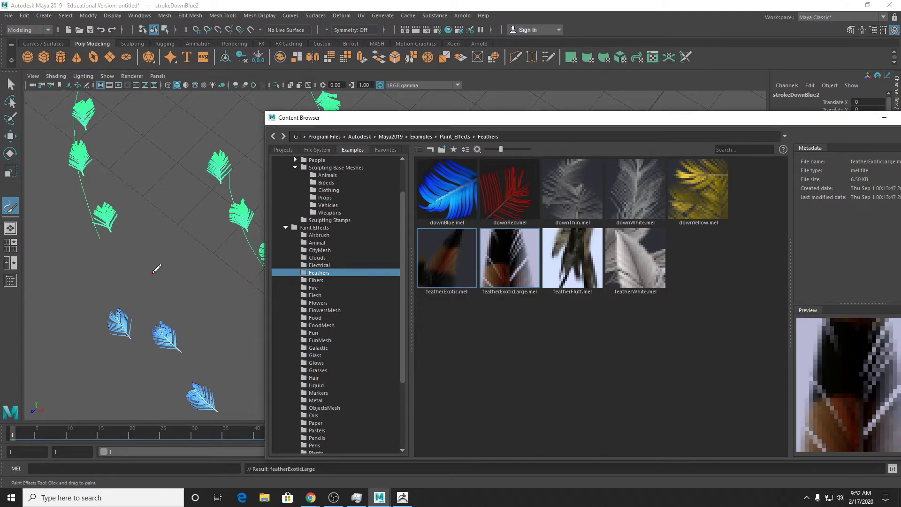
{"action": "left_click_drag", "start_coordinate": [153, 271], "coordinate": [150, 141]}
{"action": "left_click_drag", "start_coordinate": [81, 377], "coordinate": [53, 435]}
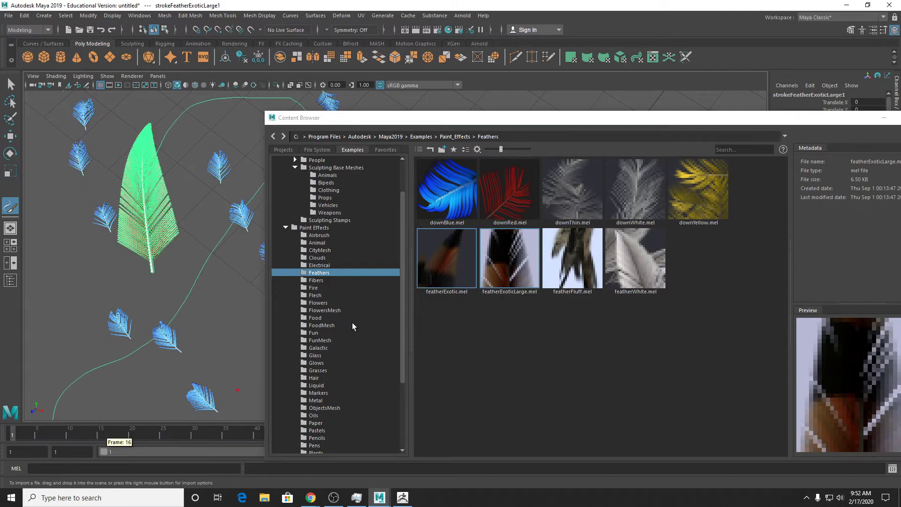
Paint an S-shaped, curling rope with the rope.mel brush from the Fibers examples and deselect it.
{"action": "left_click", "coordinate": [319, 281]}
{"action": "left_click", "coordinate": [453, 200]}
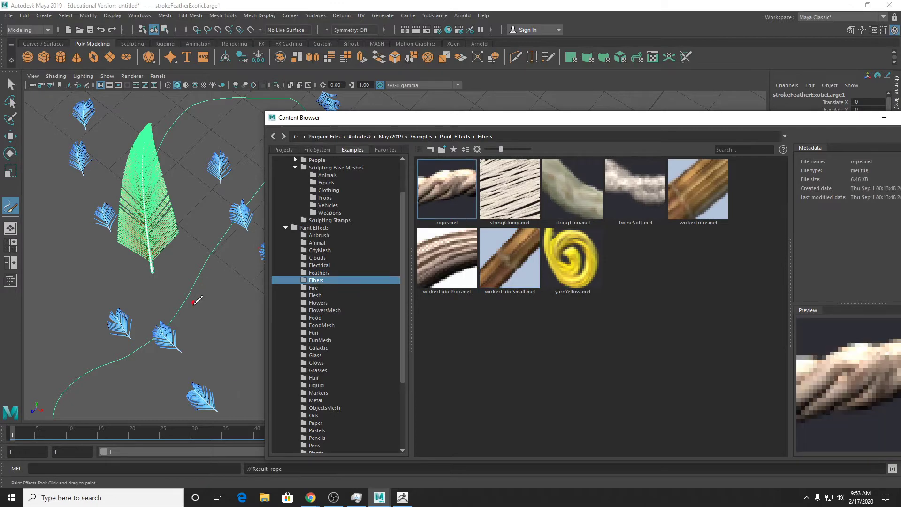
{"action": "scroll", "coordinate": [197, 301], "scroll_direction": "down", "scroll_amount": 2}
{"action": "mouse_move", "coordinate": [179, 305]}
{"action": "left_mouse_down"}
{"action": "mouse_move", "coordinate": [123, 210]}
{"action": "mouse_move", "coordinate": [51, 227]}
{"action": "mouse_move", "coordinate": [116, 323]}
{"action": "mouse_move", "coordinate": [53, 306]}
{"action": "mouse_move", "coordinate": [85, 324]}
{"action": "left_mouse_up"}
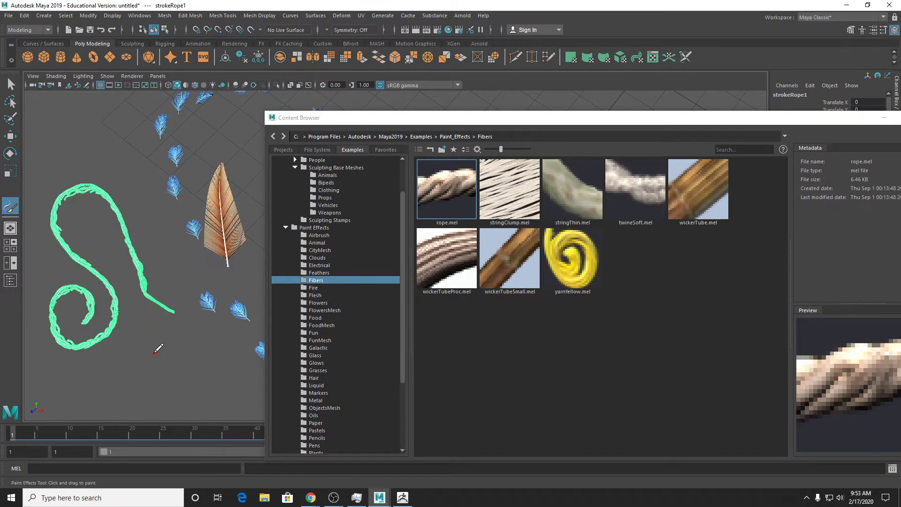
{"action": "scroll", "coordinate": [161, 348], "scroll_direction": "up", "scroll_amount": 3}
{"action": "mouse_move", "coordinate": [161, 348]}
{"action": "middle_mouse_down", "text": "alt"}
{"action": "mouse_move", "coordinate": [201, 342]}
{"action": "mouse_move", "coordinate": [216, 326]}
{"action": "middle_mouse_up", "text": "alt"}
{"action": "key", "text": "q"}
{"action": "left_click", "coordinate": [234, 357]}
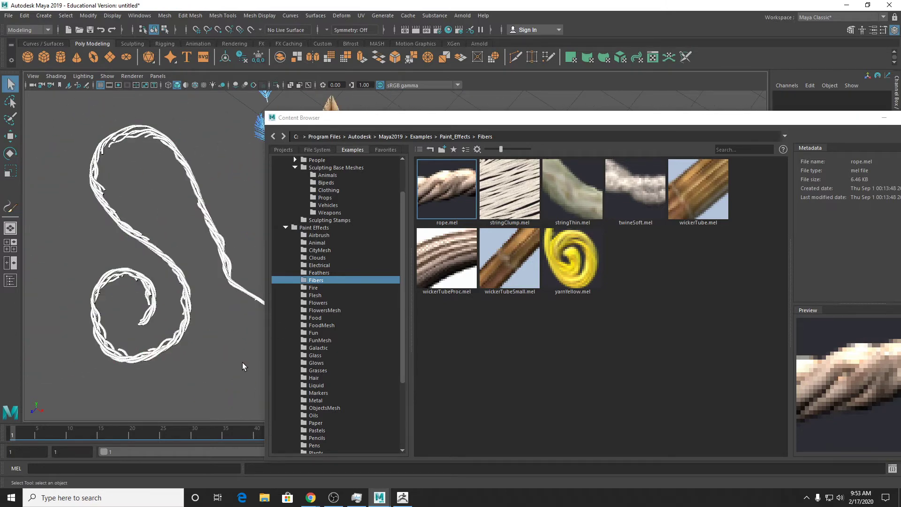
{"action": "left_click_drag", "start_coordinate": [244, 364], "coordinate": [240, 343], "text": "alt"}
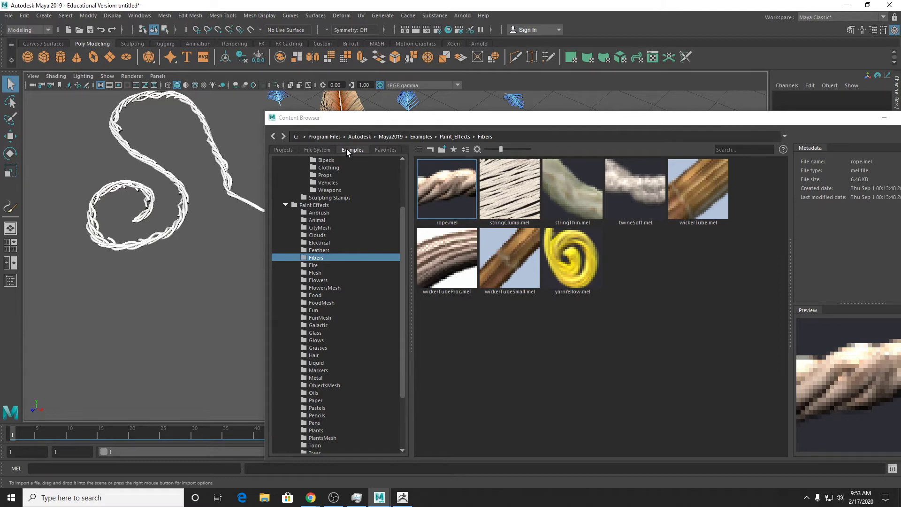
Browse the Toon and Trees folders of Paint Effects and pick the cherryTree.mel brush.
{"action": "left_click_drag", "start_coordinate": [351, 121], "coordinate": [357, 67]}
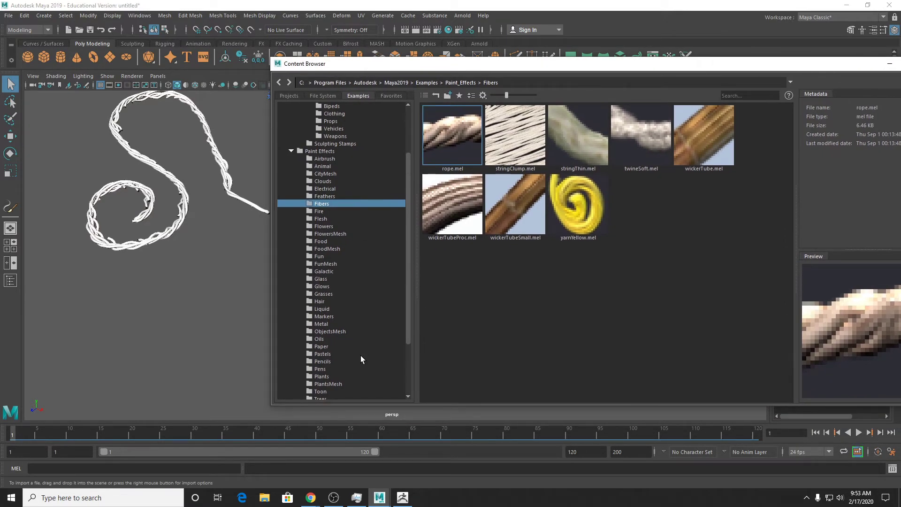
{"action": "scroll", "coordinate": [362, 359], "scroll_direction": "down", "scroll_amount": 2}
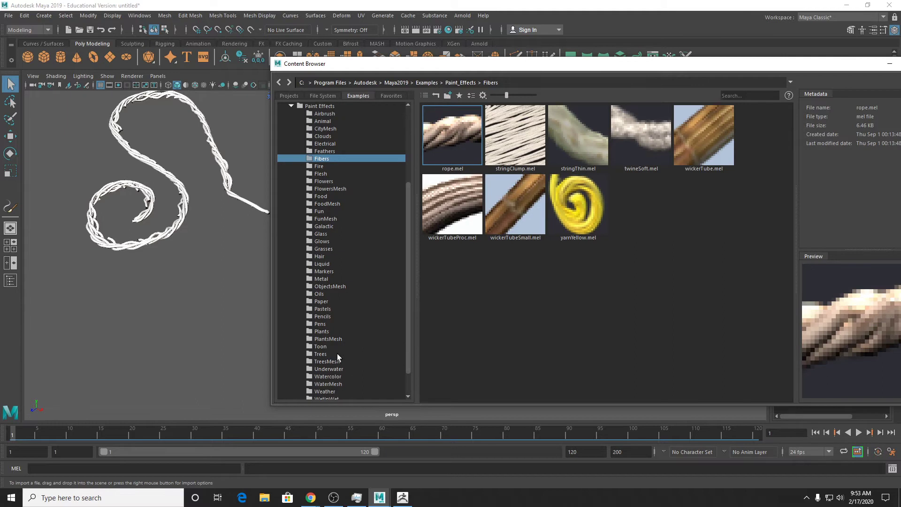
{"action": "left_click", "coordinate": [331, 346]}
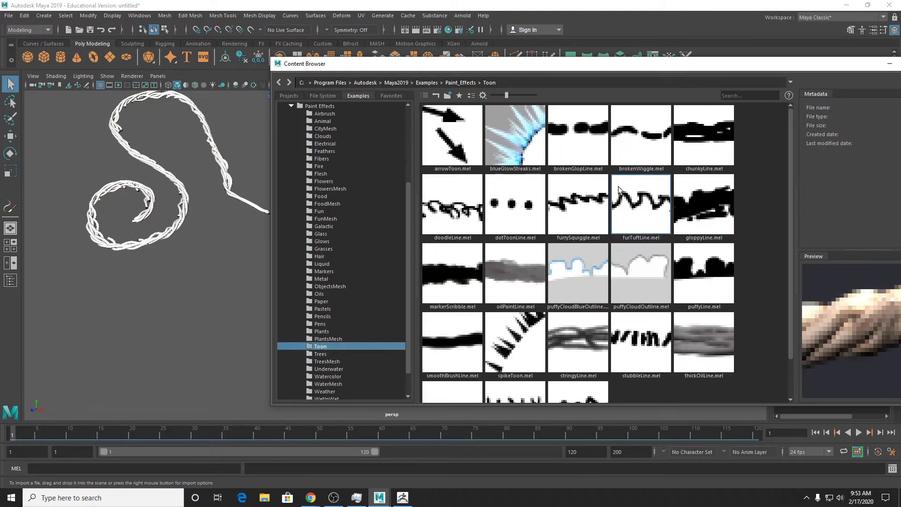
{"action": "scroll", "coordinate": [355, 355], "scroll_direction": "down", "scroll_amount": 2}
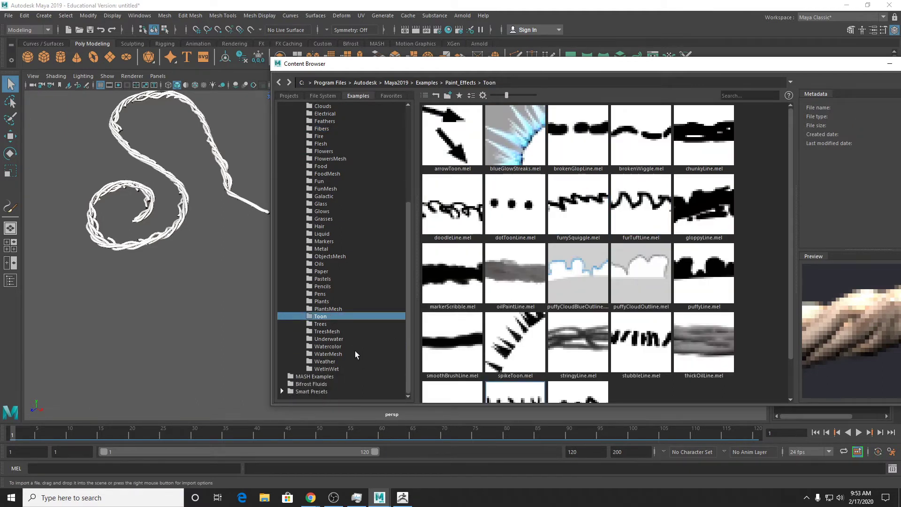
{"action": "left_click", "coordinate": [332, 324]}
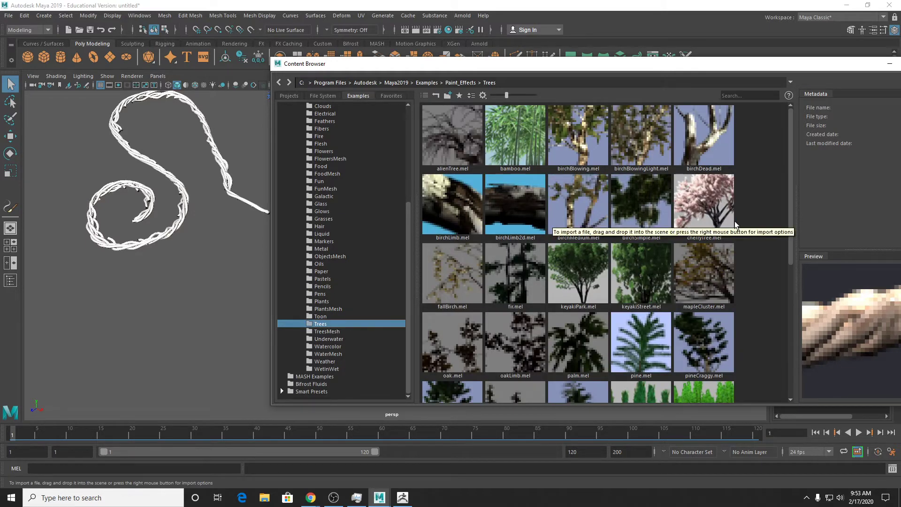
{"action": "scroll", "coordinate": [629, 284], "scroll_direction": "down", "scroll_amount": 3}
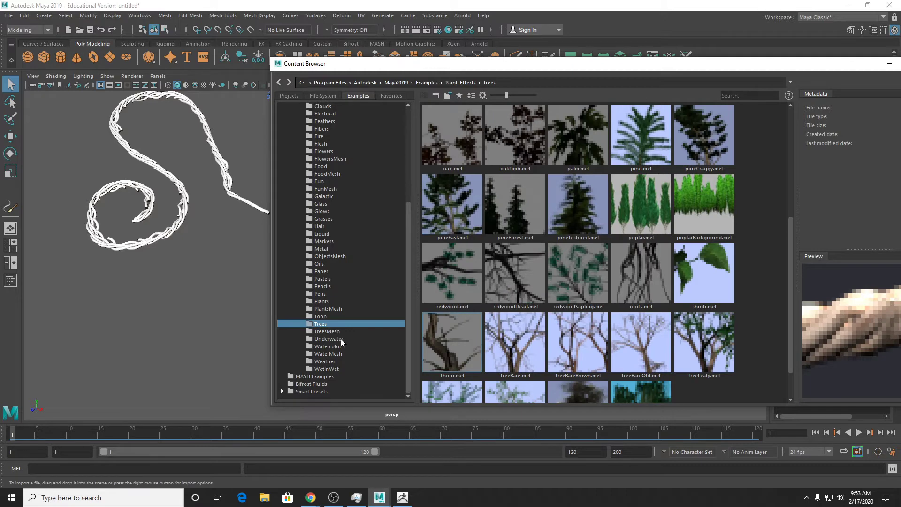
{"action": "scroll", "coordinate": [618, 268], "scroll_direction": "up", "scroll_amount": 3}
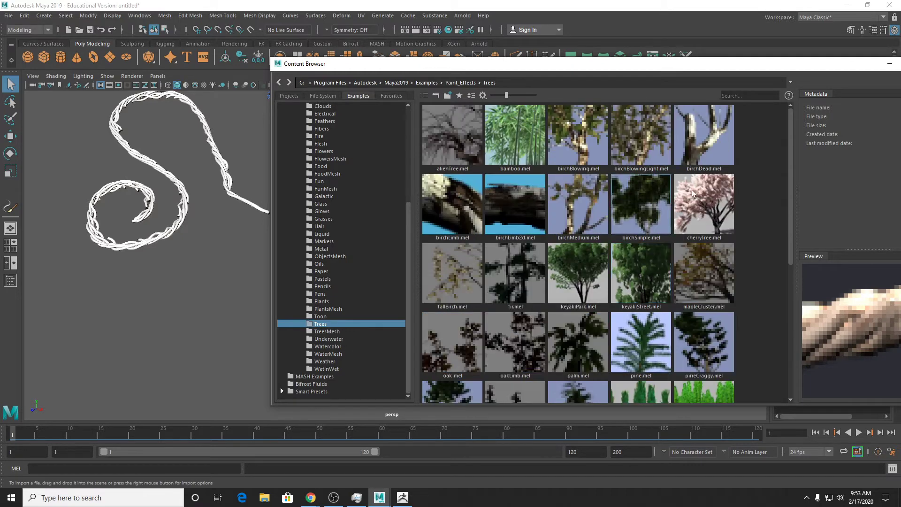
{"action": "mouse_move", "coordinate": [704, 207]}
{"action": "left_mouse_down"}
{"action": "mouse_move", "coordinate": [639, 247]}
{"action": "mouse_move", "coordinate": [717, 189]}
{"action": "mouse_move", "coordinate": [704, 203]}
{"action": "left_mouse_up"}
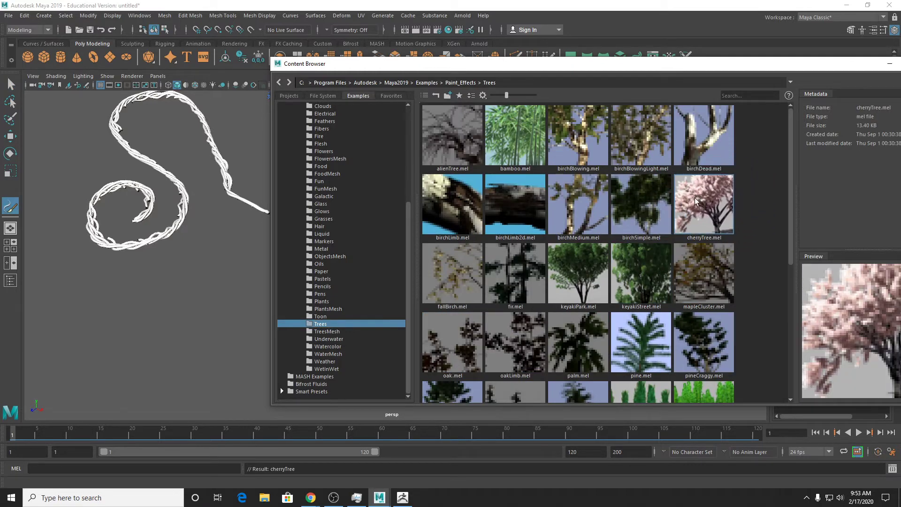
Paint cherry trees on the grid near the feathers and rope, and move the Content Browser out of the way.
{"action": "scroll", "coordinate": [195, 234], "scroll_direction": "down", "scroll_amount": 5}
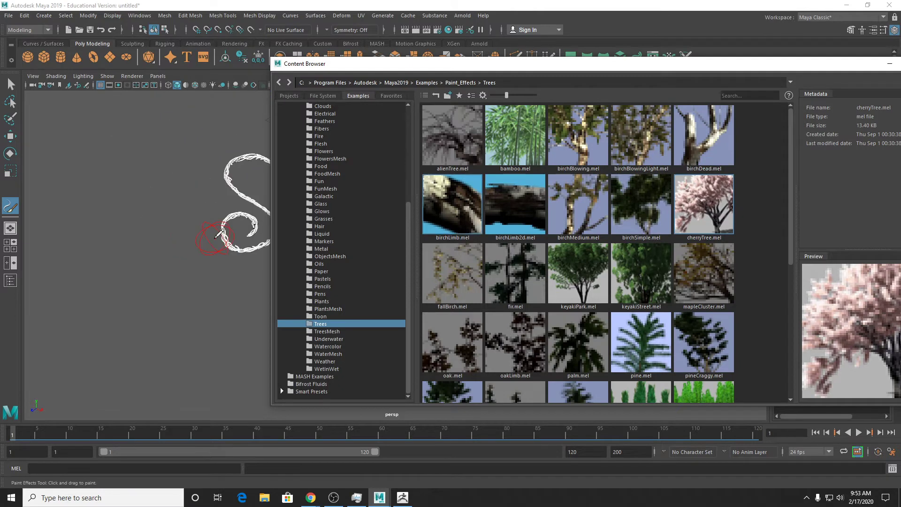
{"action": "right_click_drag", "start_coordinate": [206, 243], "coordinate": [156, 254], "text": "alt"}
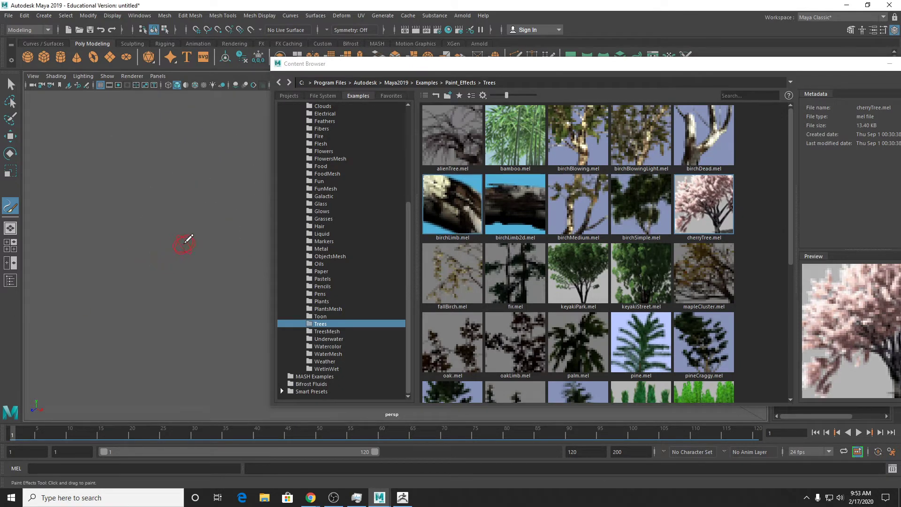
{"action": "scroll", "coordinate": [185, 241], "scroll_direction": "down", "scroll_amount": 5}
{"action": "left_click_drag", "start_coordinate": [187, 222], "coordinate": [176, 207]}
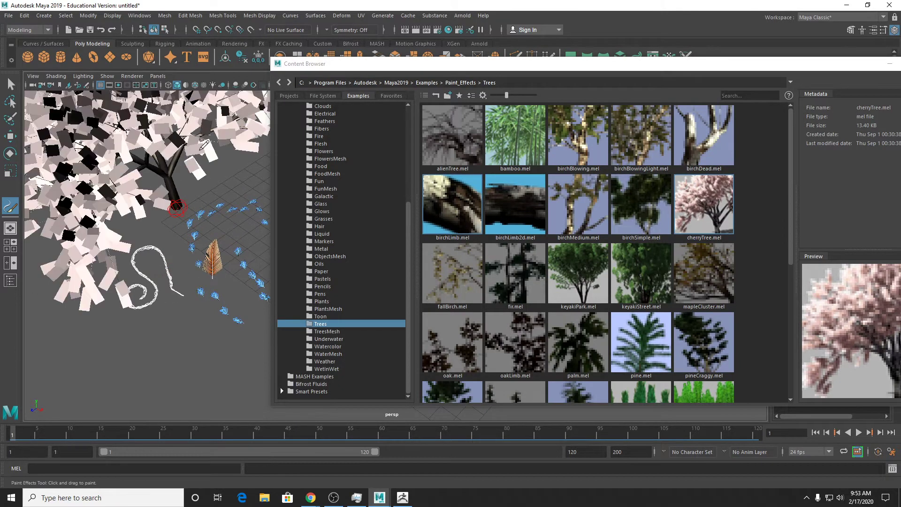
{"action": "left_click_drag", "start_coordinate": [284, 310], "coordinate": [256, 360]}
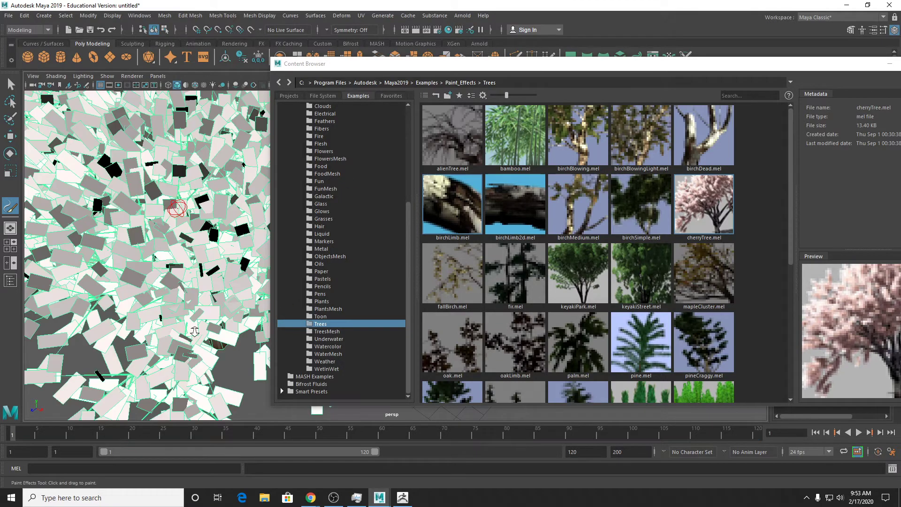
{"action": "scroll", "coordinate": [248, 353], "scroll_direction": "down", "scroll_amount": 4}
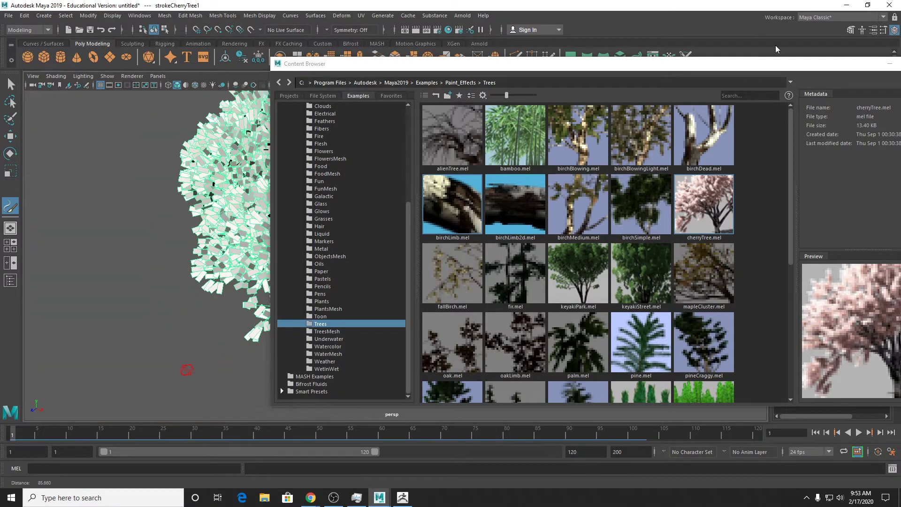
{"action": "left_click_drag", "start_coordinate": [775, 64], "coordinate": [1, 131]}
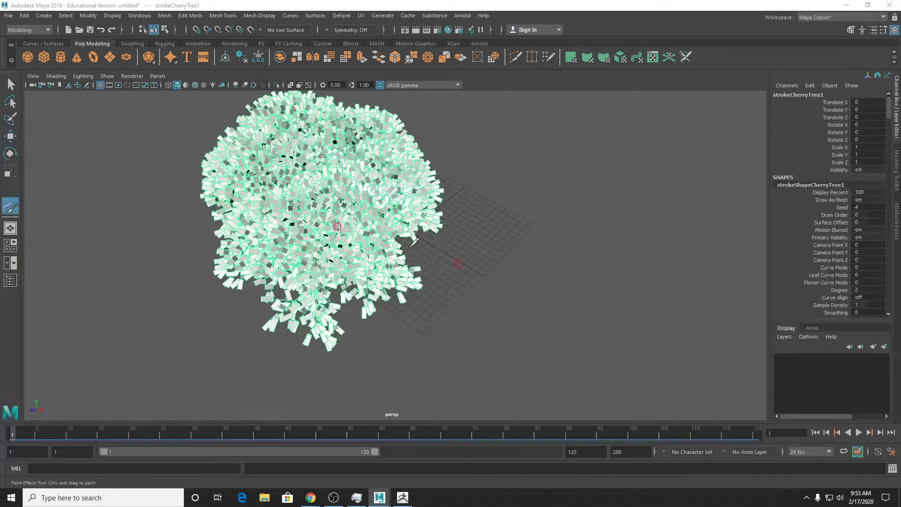
Leave the Paint Effects tool for the Select tool and deselect the cherry tree stroke.
{"action": "left_click_drag", "start_coordinate": [488, 277], "coordinate": [442, 274], "text": "alt"}
{"action": "key", "text": "q"}
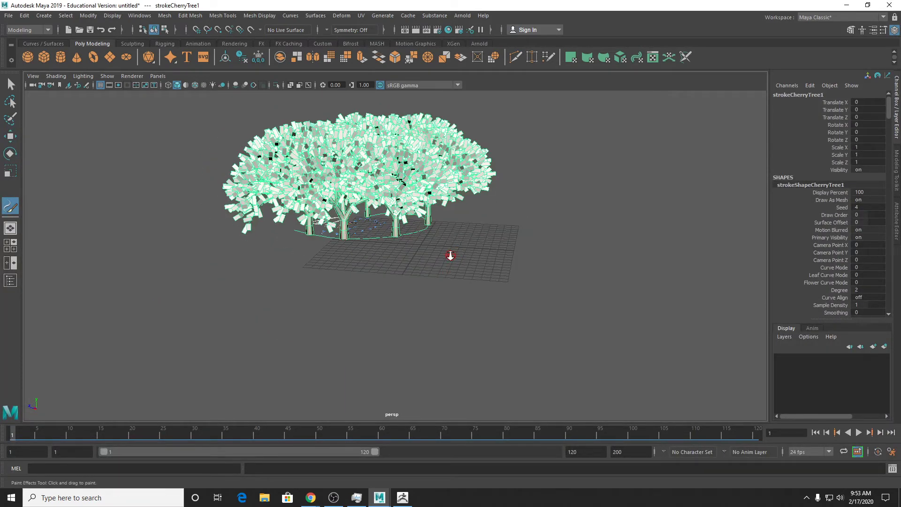
{"action": "scroll", "coordinate": [450, 255], "scroll_direction": "up", "scroll_amount": 3}
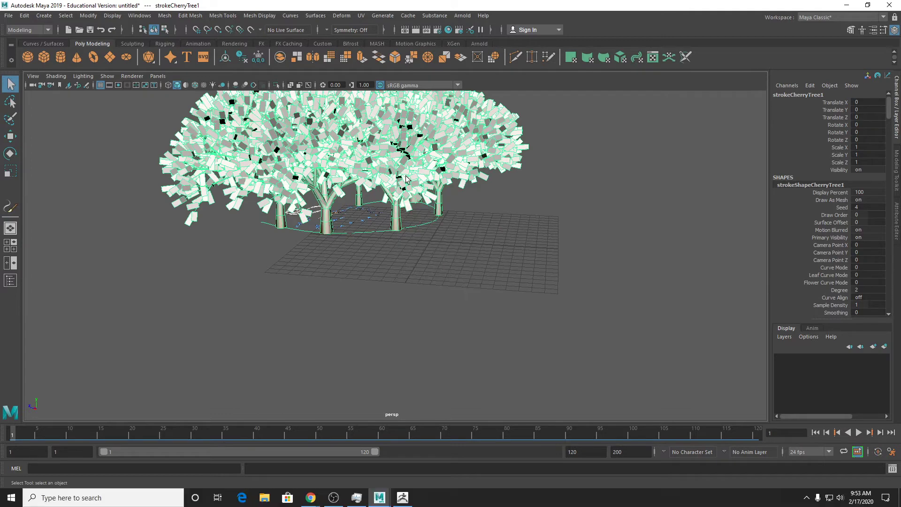
{"action": "right_click", "coordinate": [407, 175]}
{"action": "right_click", "coordinate": [394, 213]}
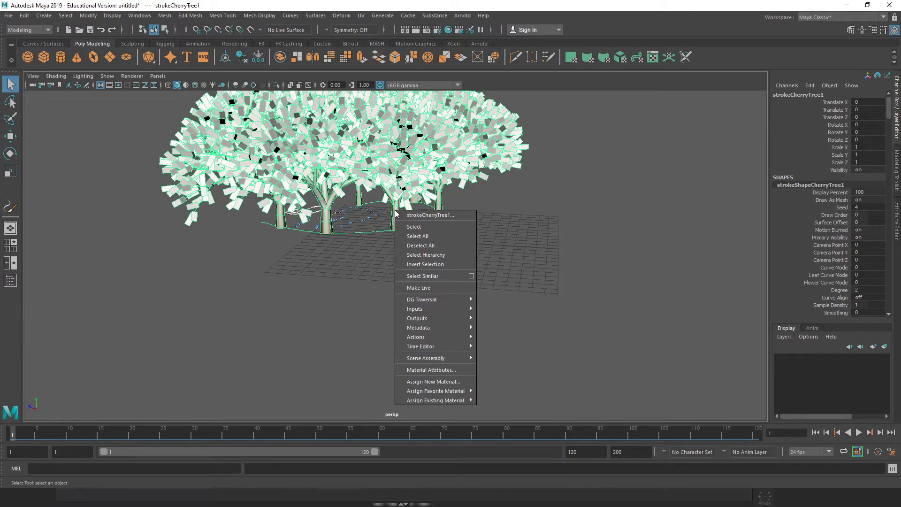
{"action": "left_click", "coordinate": [493, 199]}
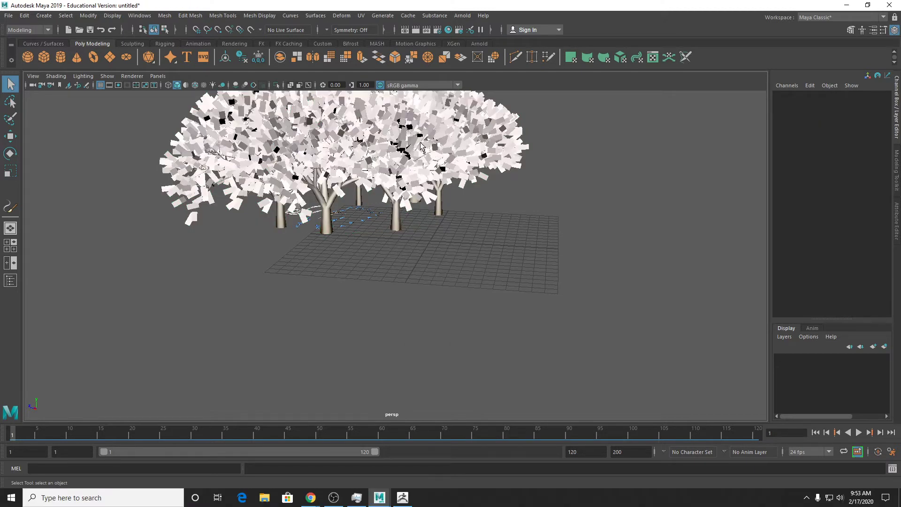
{"action": "middle_click_drag", "start_coordinate": [543, 235], "coordinate": [544, 234], "text": "alt"}
{"action": "scroll", "coordinate": [543, 235], "scroll_direction": "up", "scroll_amount": 2}
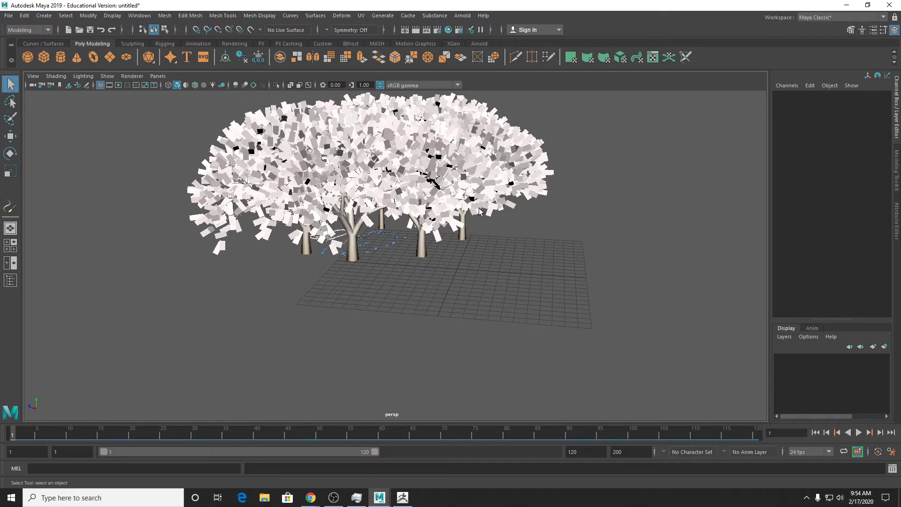
Select the cherry tree stroke and turn on the Poly Count heads-up display.
{"action": "left_click", "coordinate": [421, 251]}
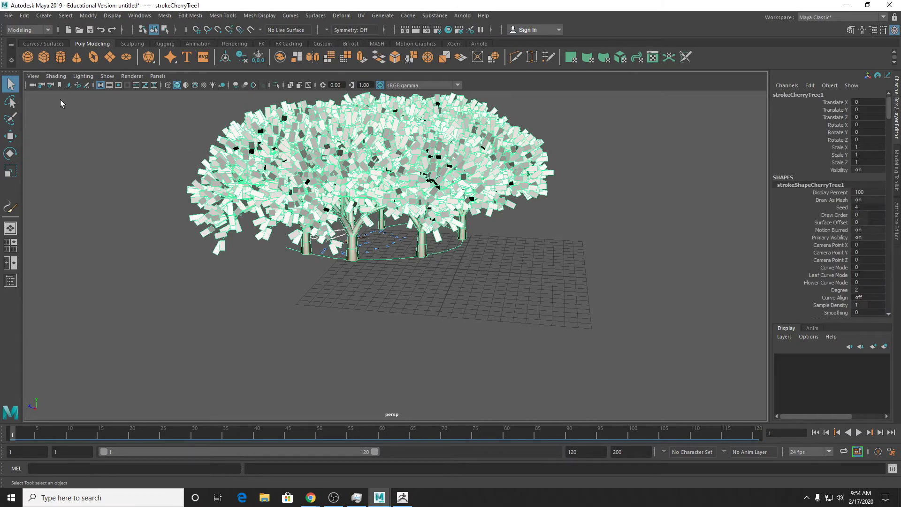
{"action": "left_click", "coordinate": [112, 15]}
{"action": "mouse_move", "coordinate": [186, 50]}
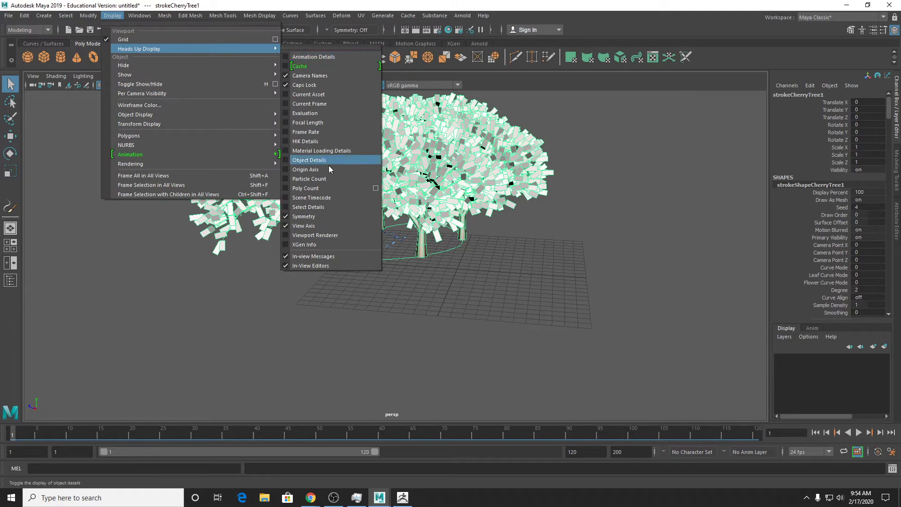
{"action": "left_click", "coordinate": [328, 189]}
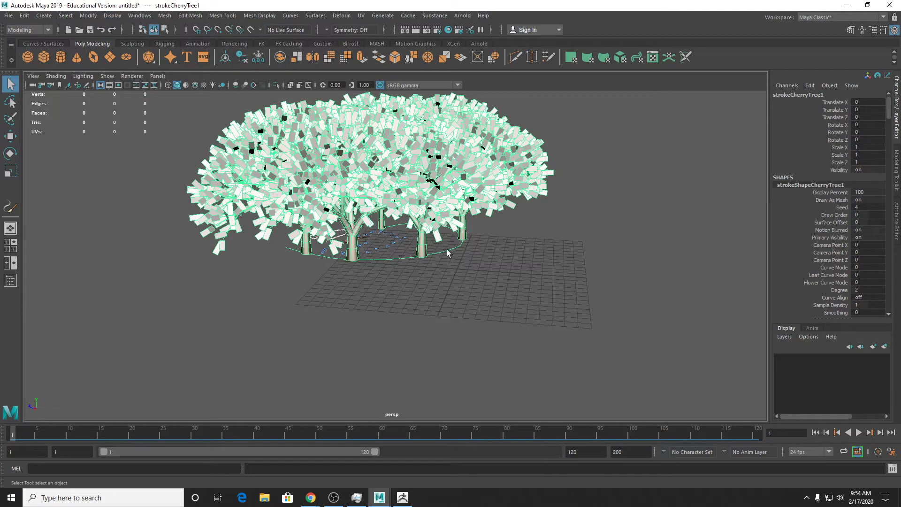
{"action": "scroll", "coordinate": [533, 237], "scroll_direction": "up", "scroll_amount": 2}
{"action": "middle_click_drag", "start_coordinate": [533, 237], "coordinate": [527, 291], "text": "alt"}
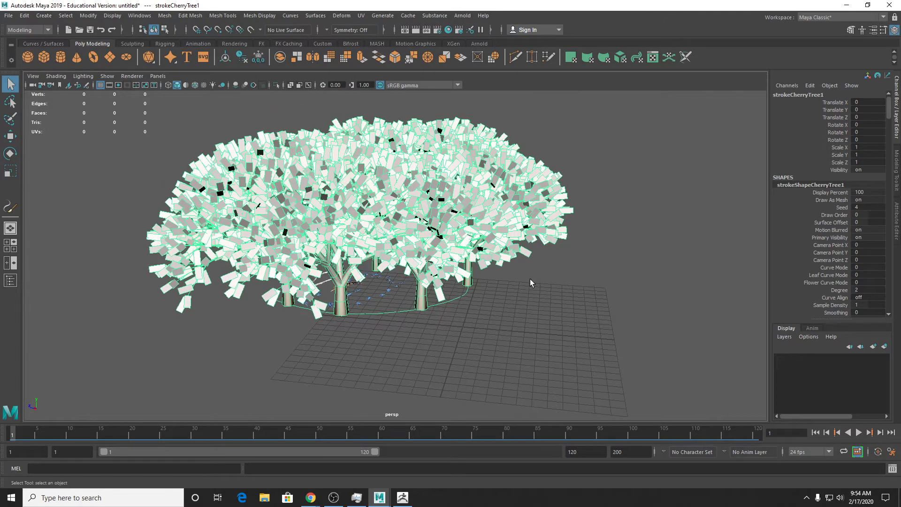
{"action": "left_click_drag", "start_coordinate": [531, 279], "coordinate": [517, 278], "text": "alt"}
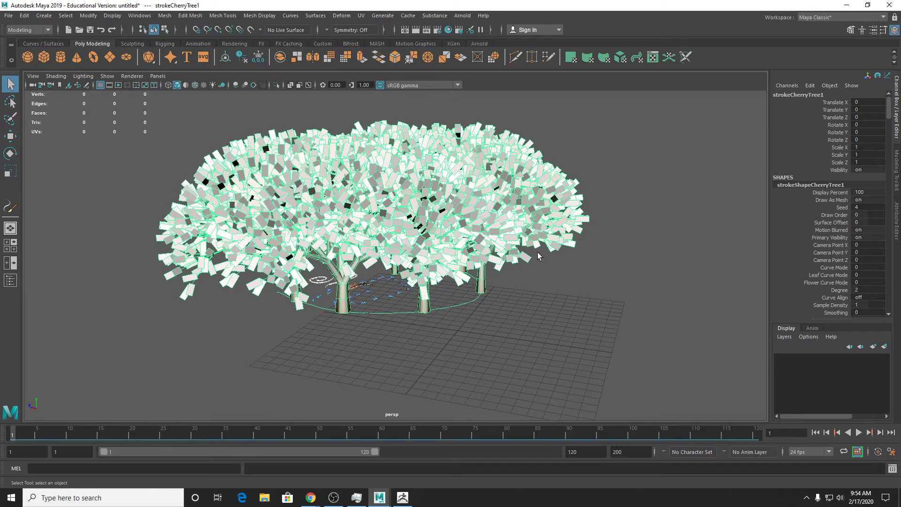
Show the cherryTree1 brush attributes and expand the Creation settings under Tubes.
{"action": "left_click", "coordinate": [897, 221]}
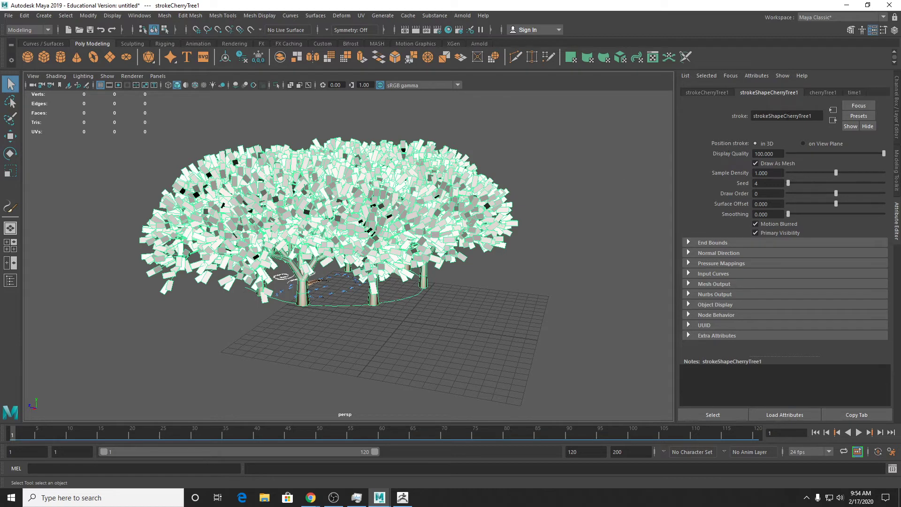
{"action": "left_click", "coordinate": [817, 94]}
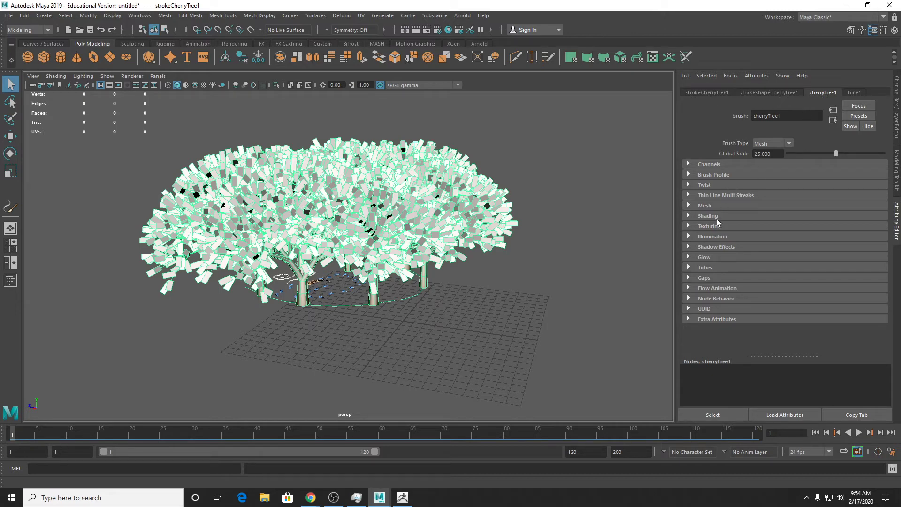
{"action": "left_click", "coordinate": [705, 267]}
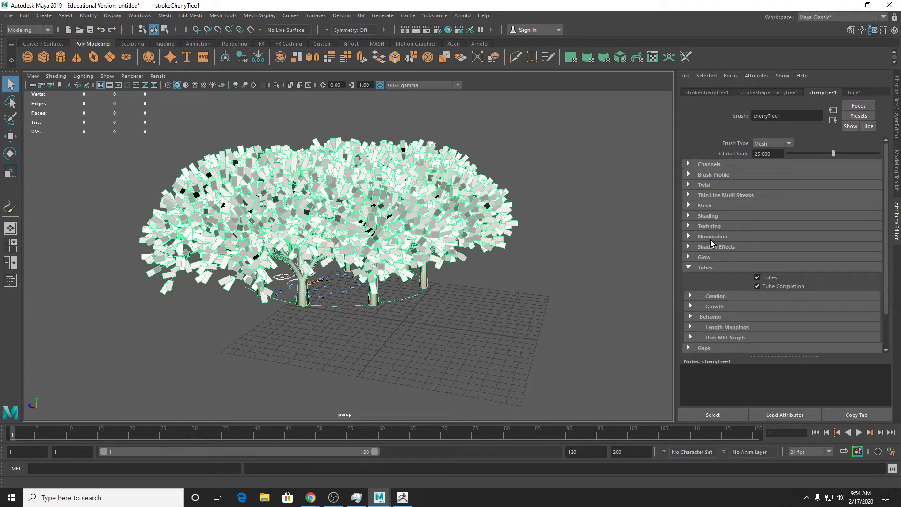
{"action": "scroll", "coordinate": [711, 240], "scroll_direction": "down", "scroll_amount": 1}
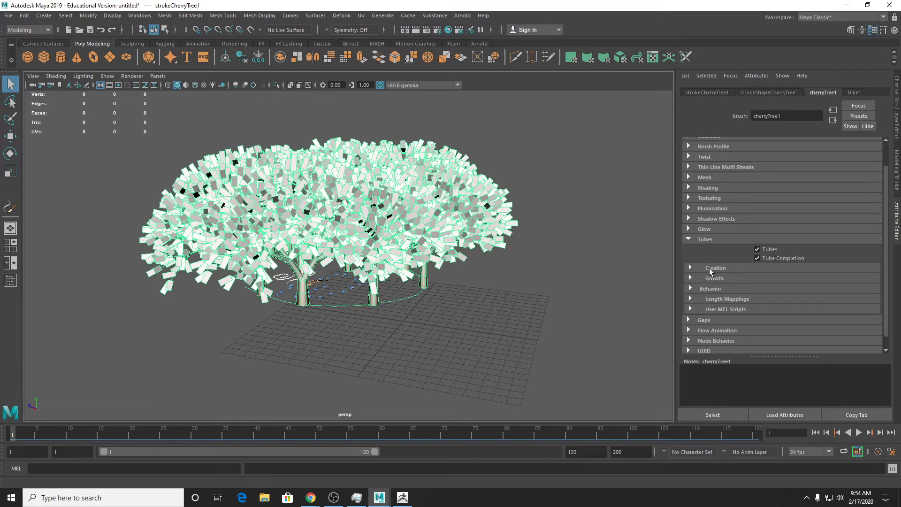
{"action": "left_click", "coordinate": [710, 269]}
{"action": "scroll", "coordinate": [695, 263], "scroll_direction": "down", "scroll_amount": 1}
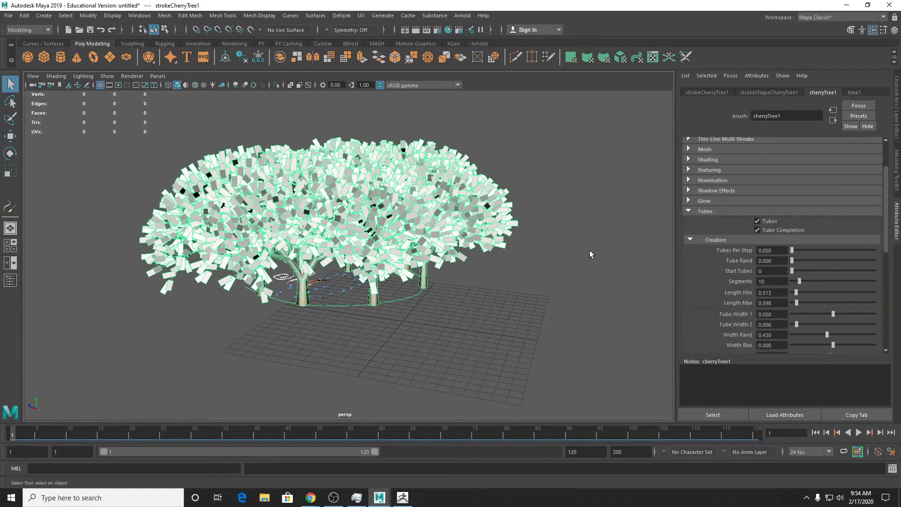
Try a denser row of cherry trees by raising Tubes Per Step to 0.747.
{"action": "scroll", "coordinate": [577, 255], "scroll_direction": "up", "scroll_amount": 4}
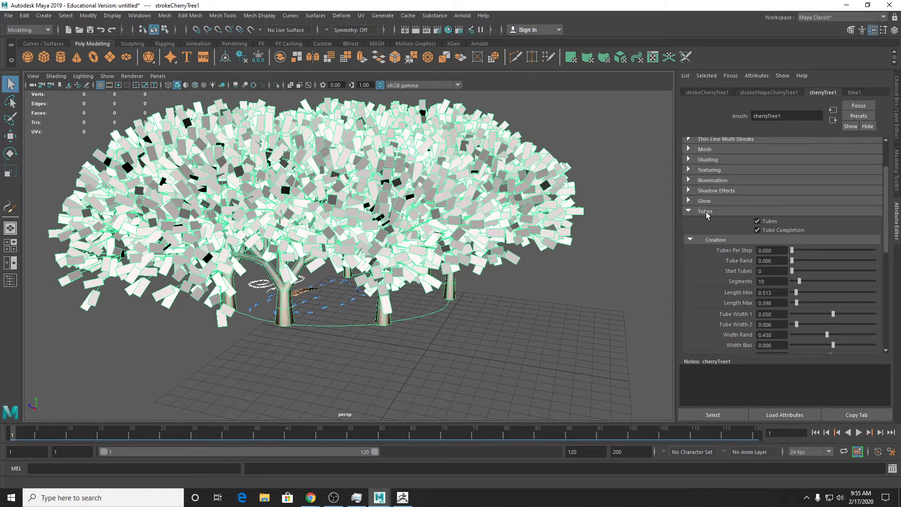
{"action": "scroll", "coordinate": [730, 240], "scroll_direction": "down", "scroll_amount": 4}
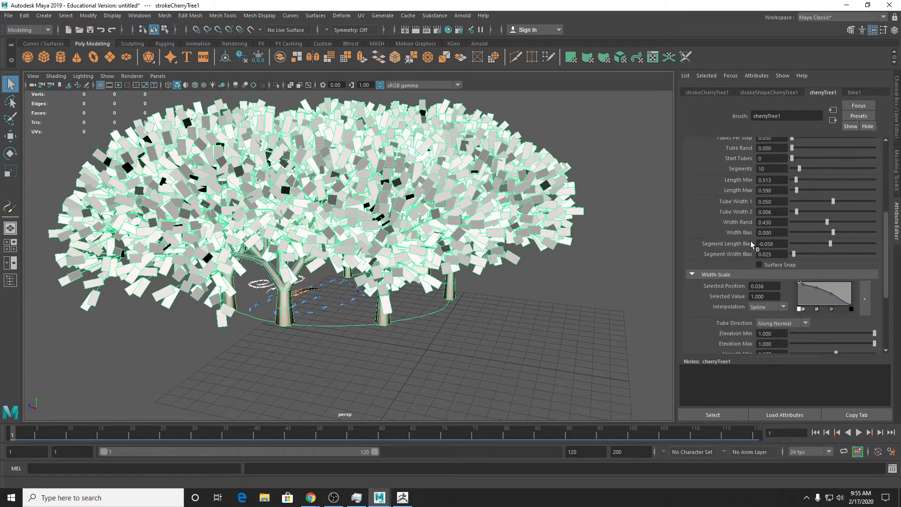
{"action": "scroll", "coordinate": [751, 244], "scroll_direction": "up", "scroll_amount": 2}
{"action": "left_click_drag", "start_coordinate": [793, 194], "coordinate": [794, 200]}
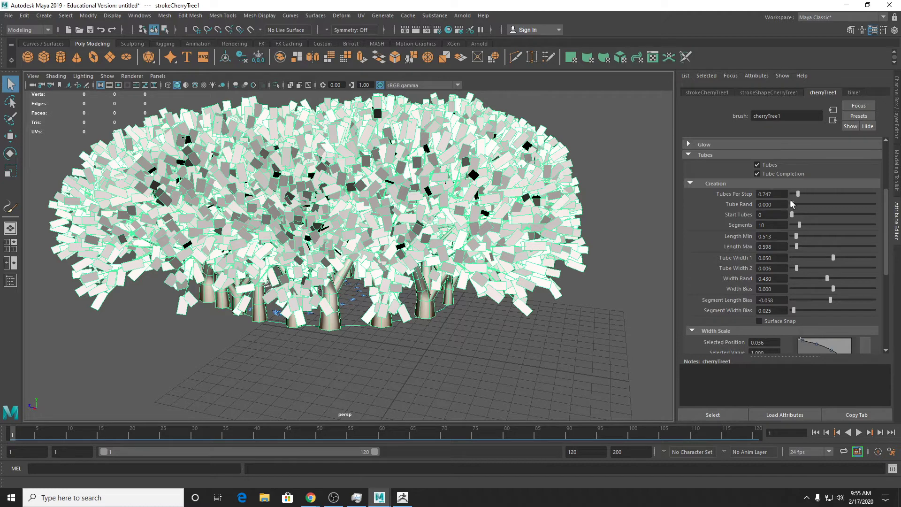
{"action": "left_click_drag", "start_coordinate": [791, 203], "coordinate": [794, 197]}
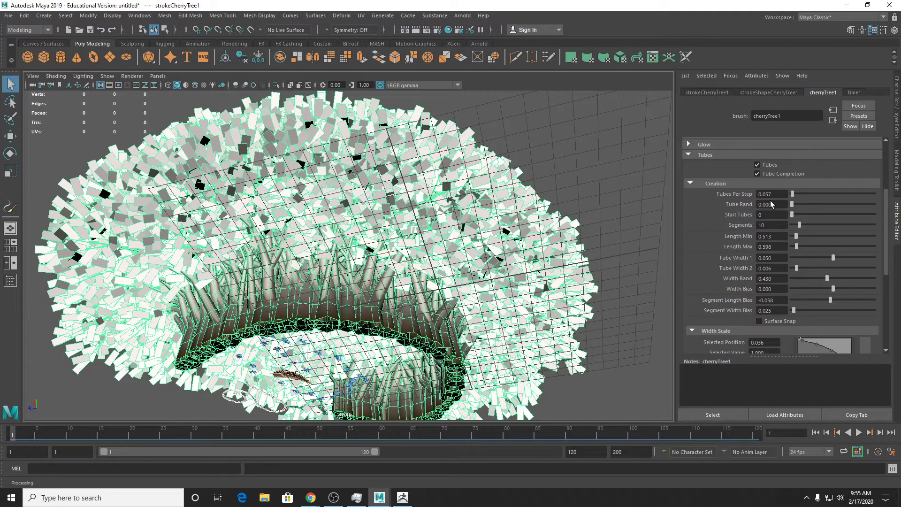
Set the cherryTree1 brush's Tubes Per Step to 0.006 to thin out the trees along the stroke.
{"action": "left_click_drag", "start_coordinate": [766, 194], "coordinate": [772, 202]}
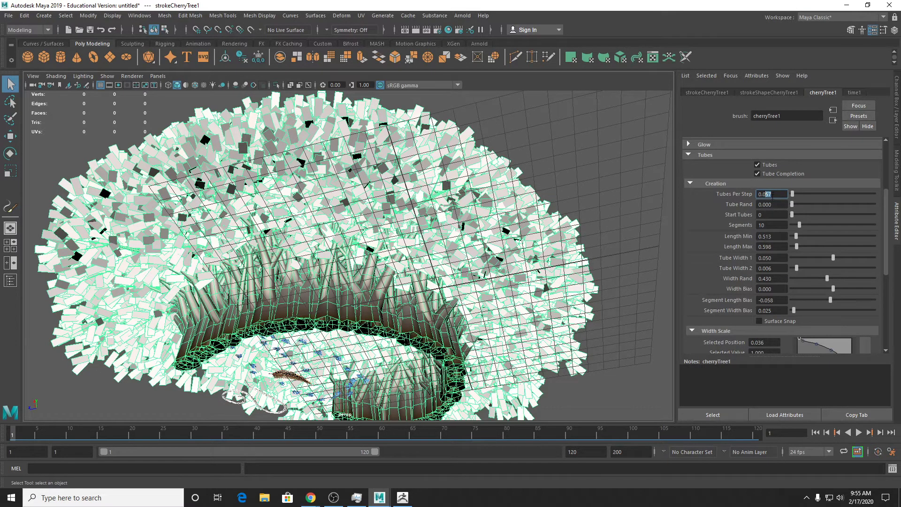
{"action": "type", "text": "06"}
{"action": "key", "text": "Return"}
{"action": "left_click_drag", "start_coordinate": [512, 334], "coordinate": [502, 369], "text": "alt"}
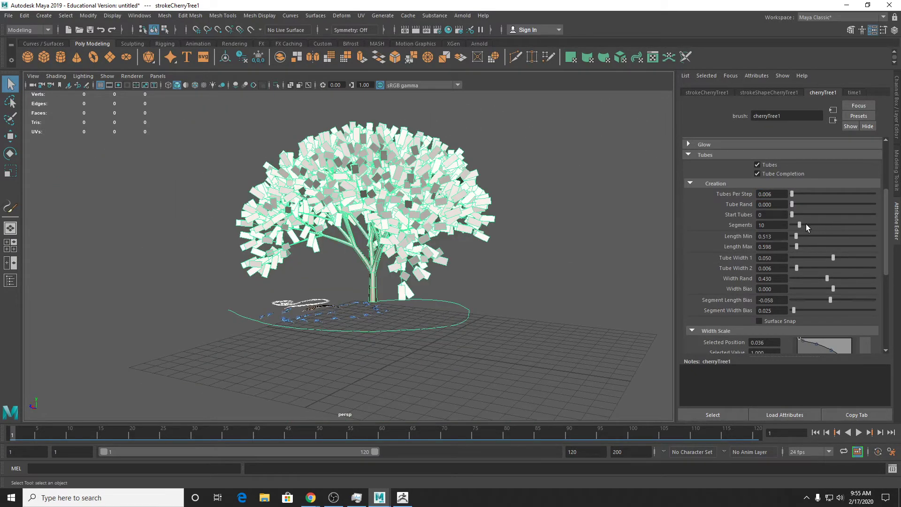
Toggle the Growth options of the brush, leaving Branches on with Twigs and Leaves off, and expand the Branches settings.
{"action": "scroll", "coordinate": [773, 259], "scroll_direction": "down", "scroll_amount": 5}
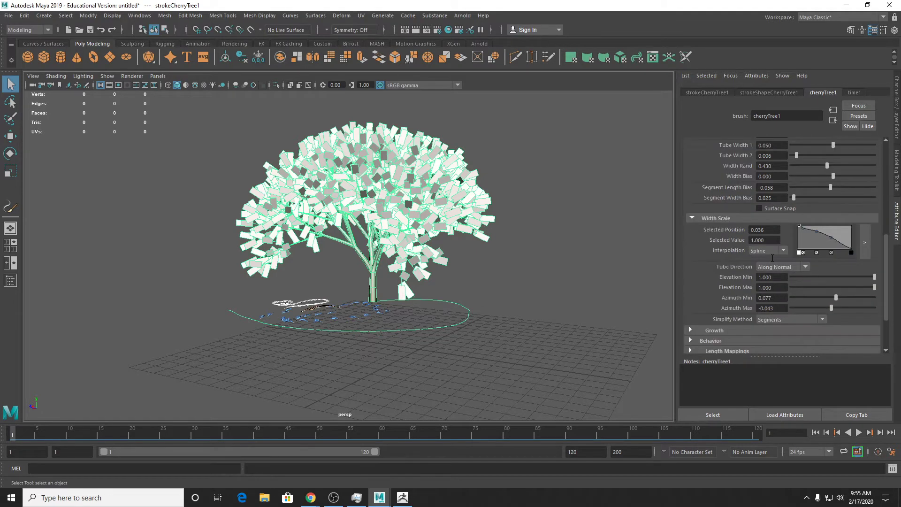
{"action": "scroll", "coordinate": [773, 259], "scroll_direction": "down", "scroll_amount": 2}
{"action": "left_click", "coordinate": [714, 273]}
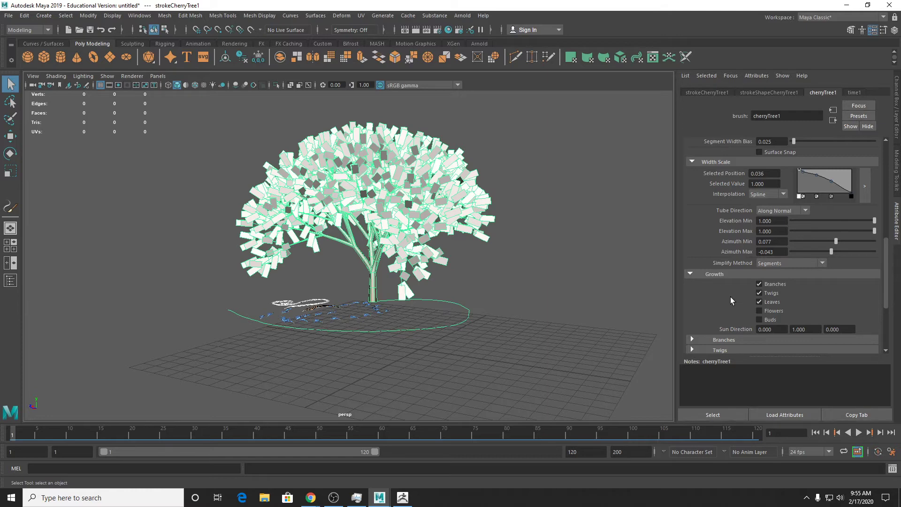
{"action": "left_click", "coordinate": [768, 304]}
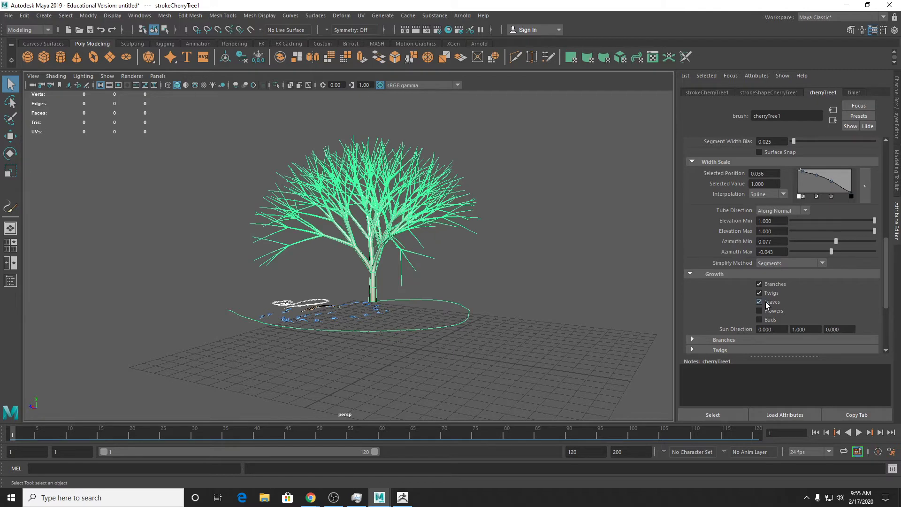
{"action": "left_click", "coordinate": [768, 304]}
{"action": "left_click", "coordinate": [775, 286]}
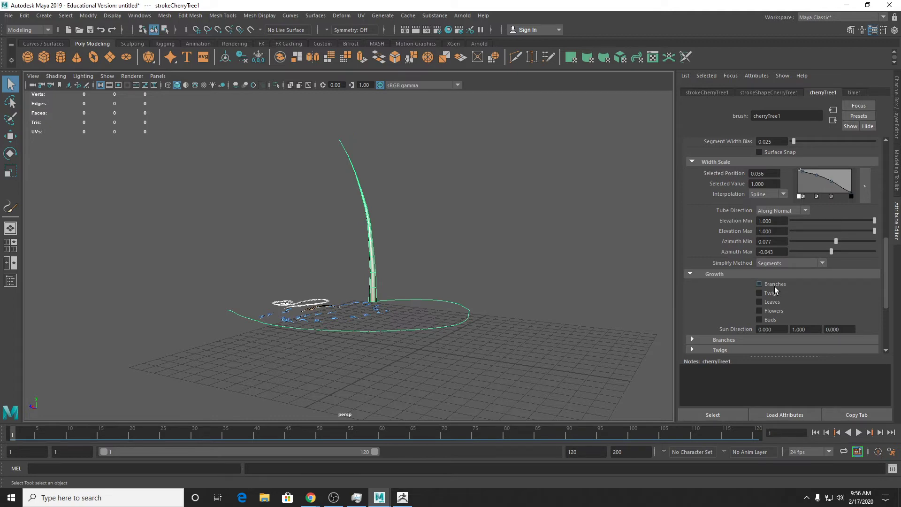
{"action": "left_click", "coordinate": [774, 286]}
{"action": "left_click", "coordinate": [775, 287]}
{"action": "left_click", "coordinate": [775, 291]}
{"action": "scroll", "coordinate": [777, 287], "scroll_direction": "down", "scroll_amount": 3}
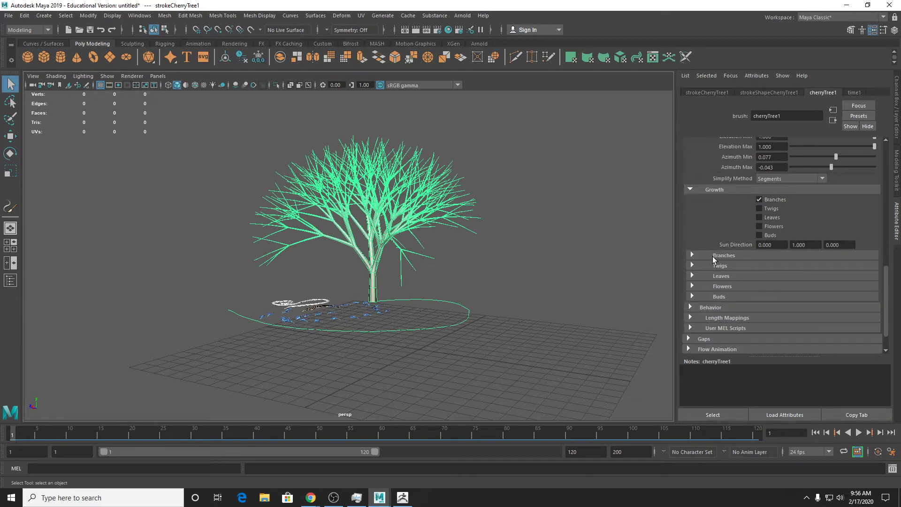
{"action": "left_click", "coordinate": [713, 256]}
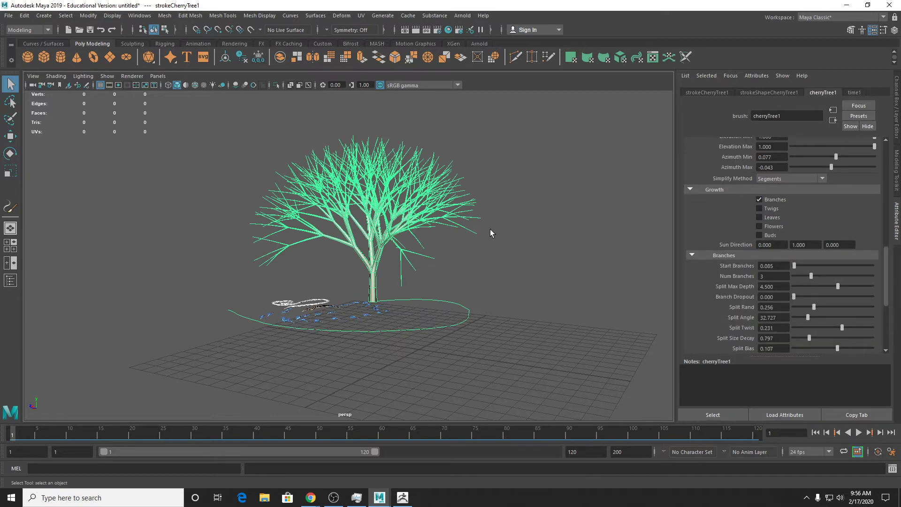
Try a higher Start Branches value on the cherry tree and undo the change.
{"action": "right_click_drag", "start_coordinate": [491, 229], "coordinate": [606, 233], "text": "alt"}
{"action": "left_click_drag", "start_coordinate": [794, 266], "coordinate": [810, 266]}
{"action": "left_click_drag", "start_coordinate": [547, 347], "coordinate": [332, 253], "text": "alt"}
{"action": "key", "text": "ctrl+z"}
{"action": "key", "text": "ctrl+z"}
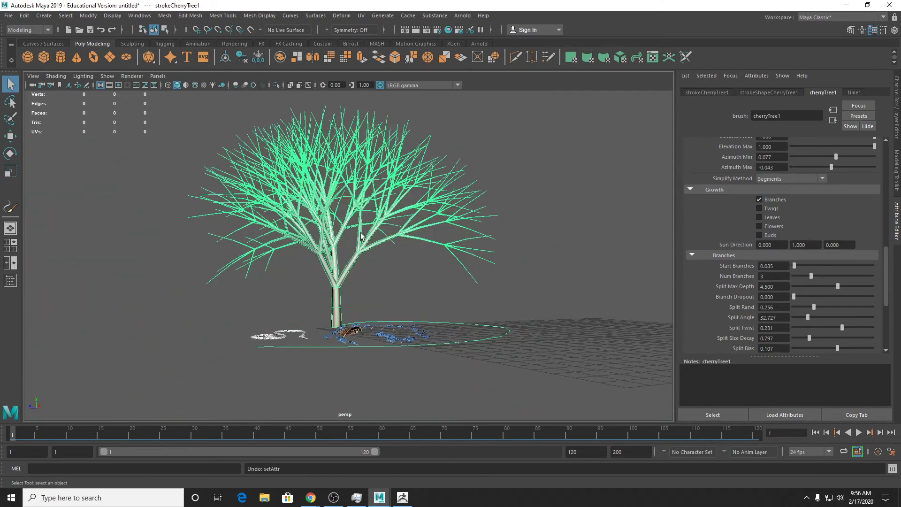
Turn off Middle Branch and set the branches' Min Size to 0.009.
{"action": "scroll", "coordinate": [830, 323], "scroll_direction": "down", "scroll_amount": 3}
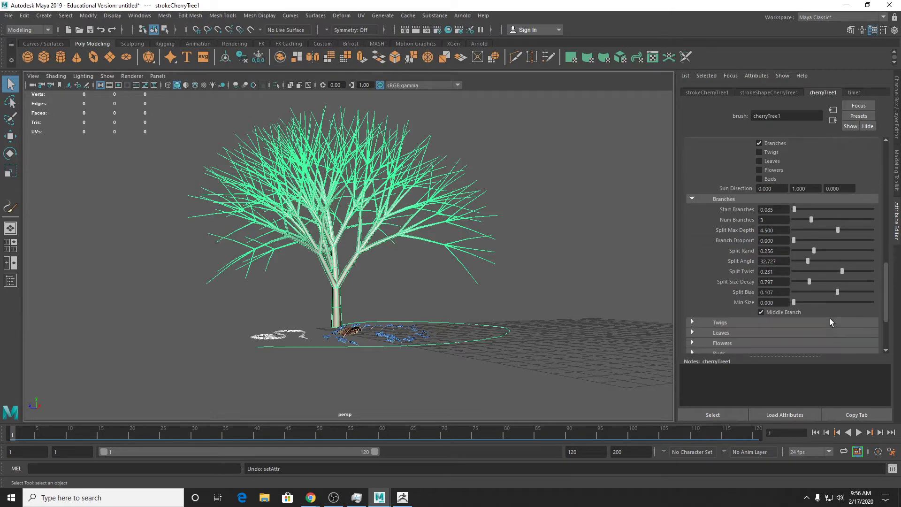
{"action": "left_click", "coordinate": [793, 314]}
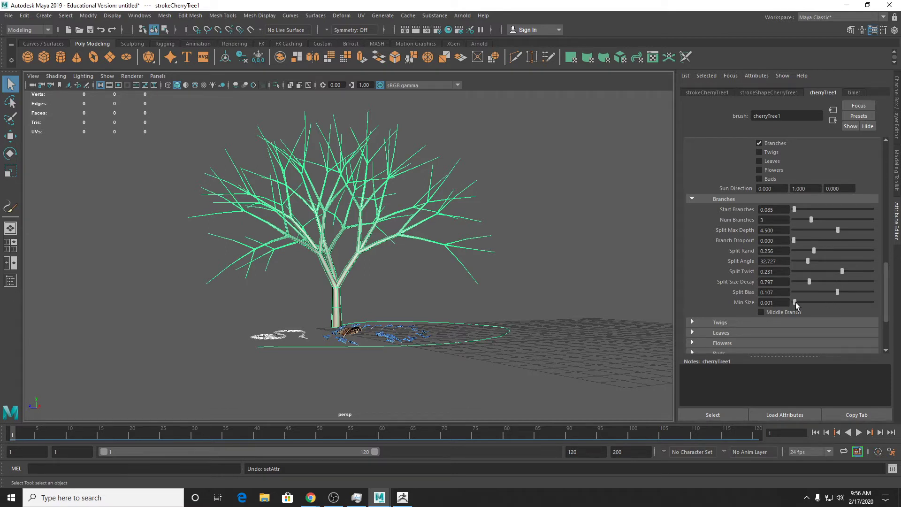
{"action": "mouse_move", "coordinate": [794, 302]}
{"action": "left_mouse_down"}
{"action": "mouse_move", "coordinate": [817, 303]}
{"action": "mouse_move", "coordinate": [800, 304]}
{"action": "left_mouse_up"}
Expand the Twigs and Leaves settings, turn Leaves growth back on and raise Num Leaf Clusters to 31.416.
{"action": "left_click", "coordinate": [720, 322]}
{"action": "scroll", "coordinate": [745, 295], "scroll_direction": "down", "scroll_amount": 5}
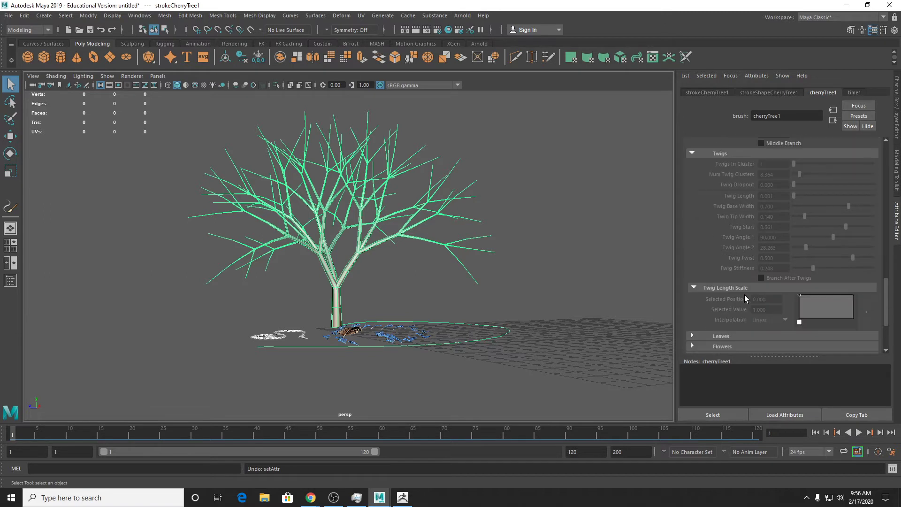
{"action": "scroll", "coordinate": [741, 283], "scroll_direction": "down", "scroll_amount": 4}
{"action": "left_click", "coordinate": [722, 253]}
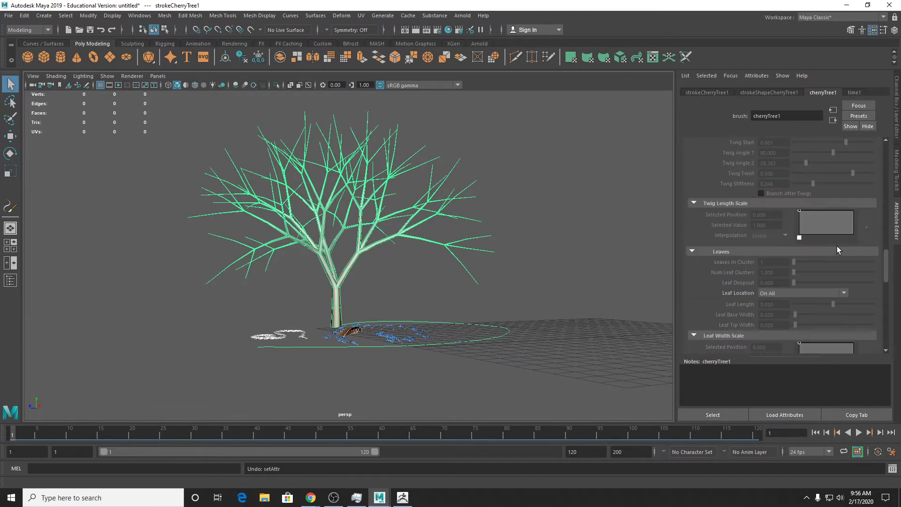
{"action": "scroll", "coordinate": [767, 221], "scroll_direction": "up", "scroll_amount": 8}
{"action": "scroll", "coordinate": [766, 221], "scroll_direction": "up", "scroll_amount": 5}
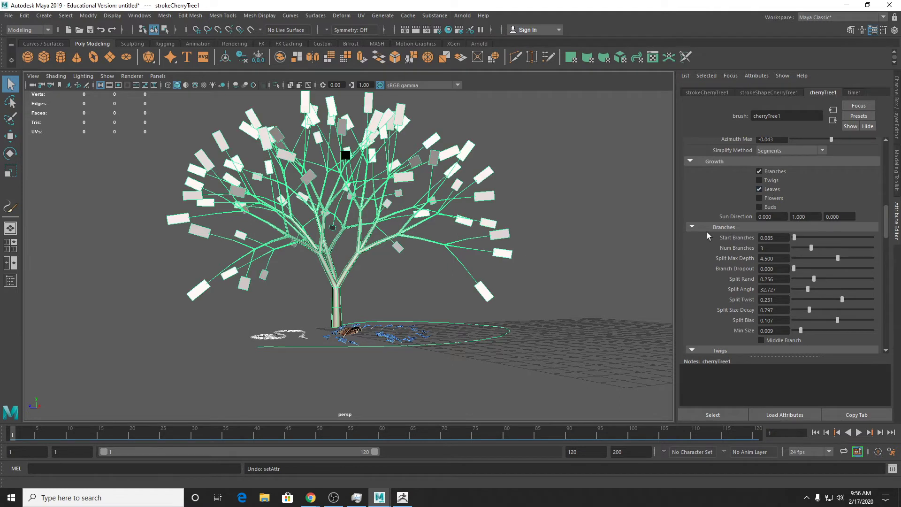
{"action": "scroll", "coordinate": [807, 251], "scroll_direction": "down", "scroll_amount": 12}
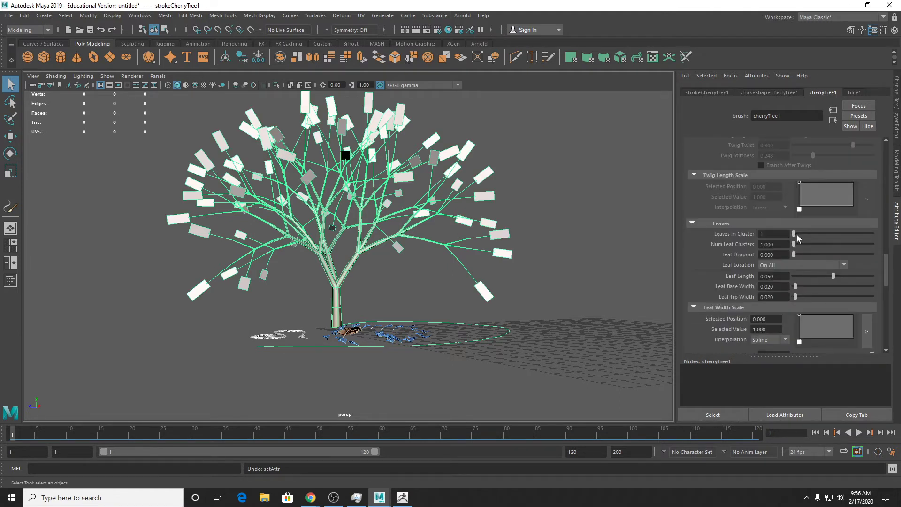
{"action": "left_click_drag", "start_coordinate": [797, 235], "coordinate": [822, 254]}
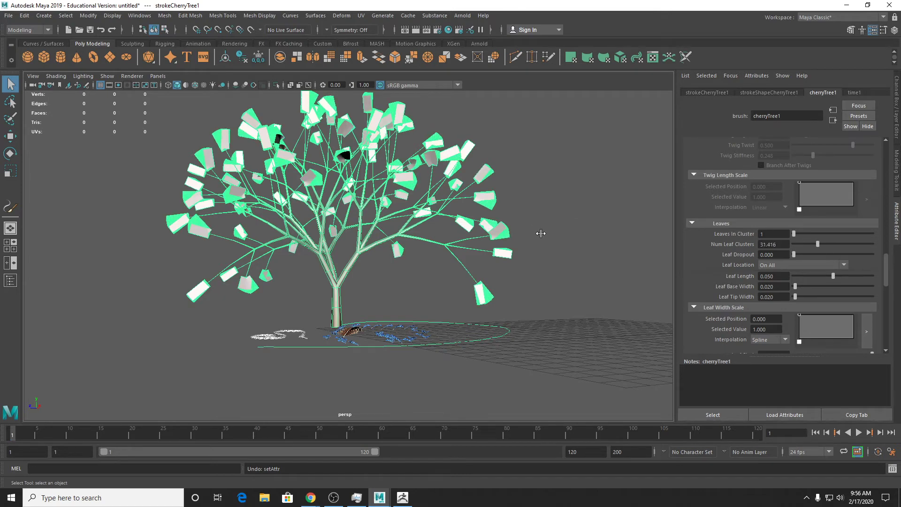
Reduce the cherry tree brush's Num Leaf Clusters to 1.000.
{"action": "right_click_drag", "start_coordinate": [540, 232], "coordinate": [648, 234], "text": "alt"}
{"action": "middle_click_drag", "start_coordinate": [639, 233], "coordinate": [639, 234], "text": "alt"}
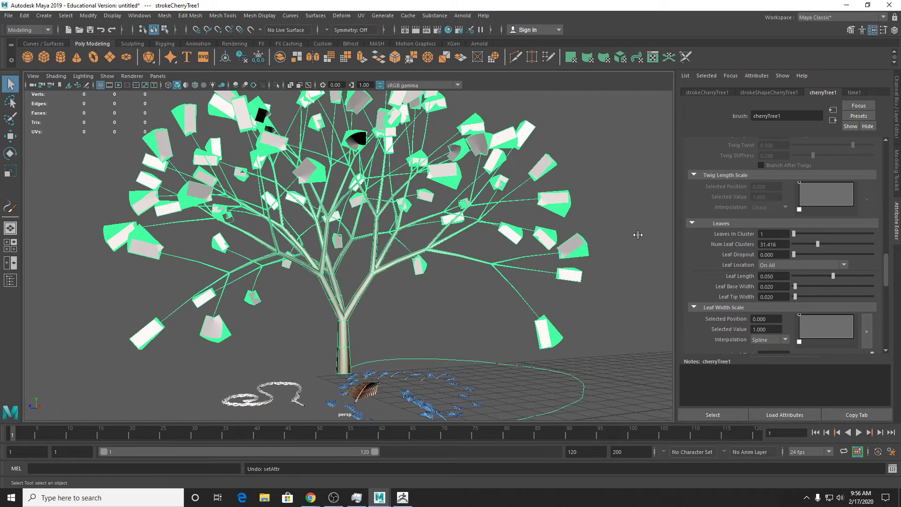
{"action": "right_click_drag", "start_coordinate": [409, 231], "coordinate": [811, 279], "text": "alt"}
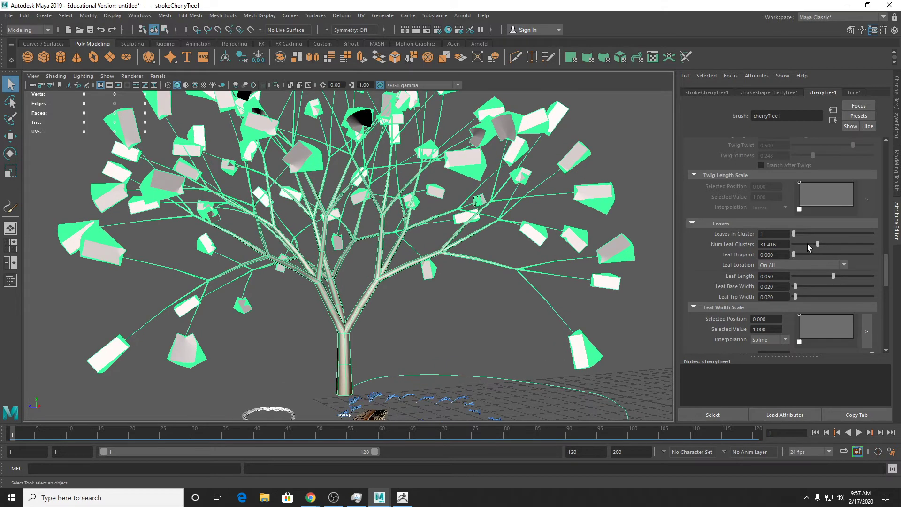
{"action": "left_click_drag", "start_coordinate": [807, 244], "coordinate": [781, 245]}
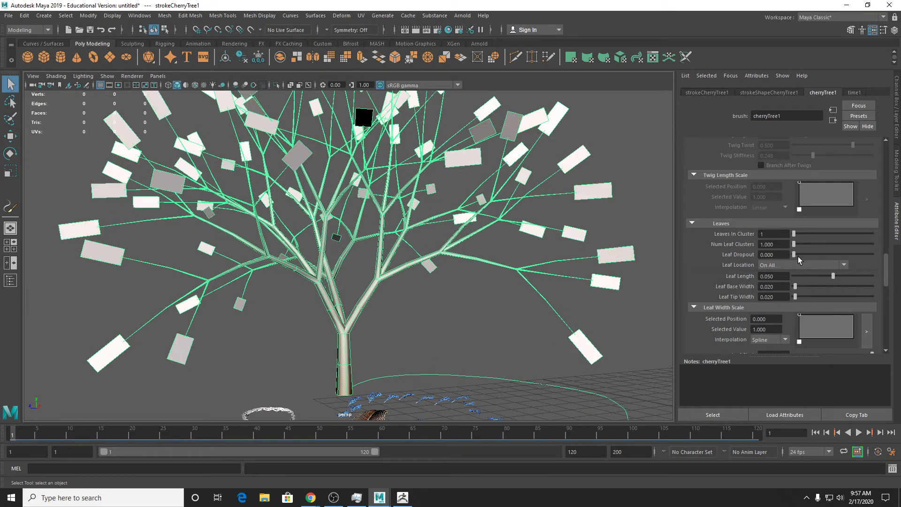
Set the cherry tree brush's Leaf Segments to 6.
{"action": "scroll", "coordinate": [800, 254], "scroll_direction": "down", "scroll_amount": 4}
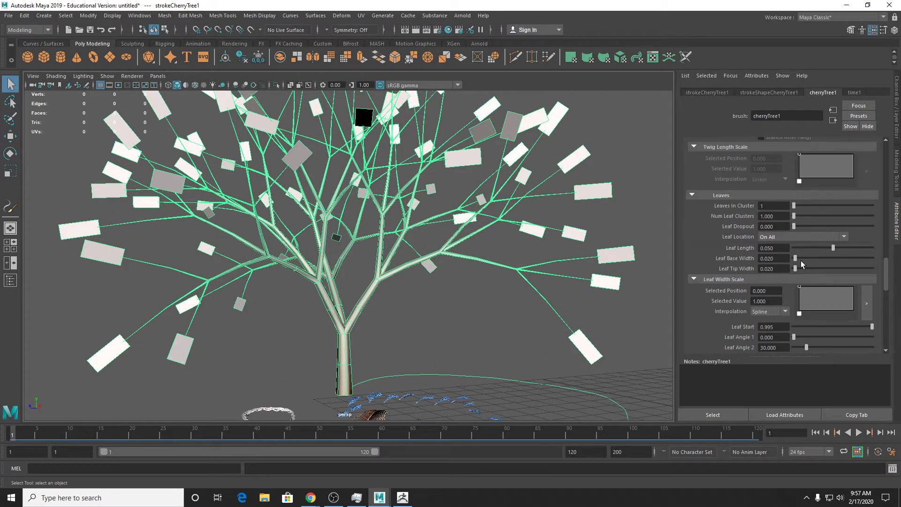
{"action": "scroll", "coordinate": [786, 301], "scroll_direction": "down", "scroll_amount": 2}
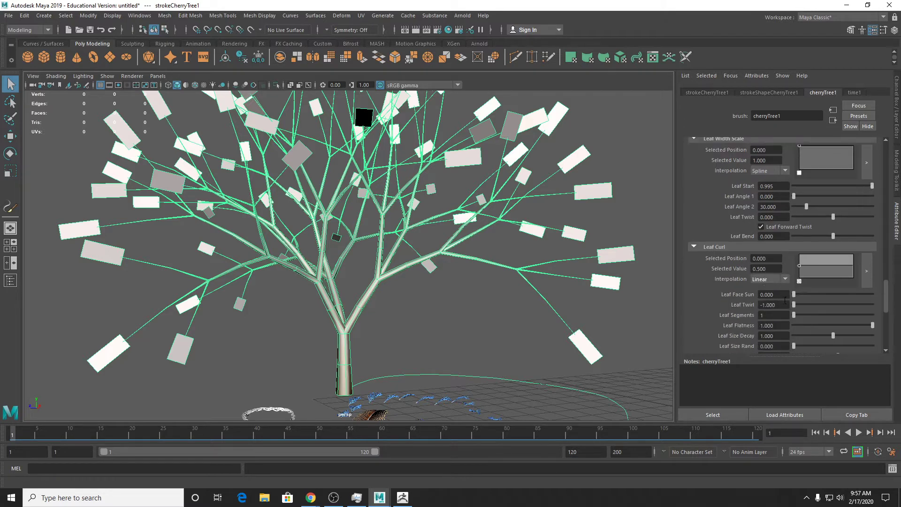
{"action": "mouse_move", "coordinate": [795, 296]}
{"action": "left_mouse_down"}
{"action": "mouse_move", "coordinate": [850, 299]}
{"action": "mouse_move", "coordinate": [782, 301]}
{"action": "left_mouse_up"}
{"action": "left_click_drag", "start_coordinate": [795, 318], "coordinate": [788, 300]}
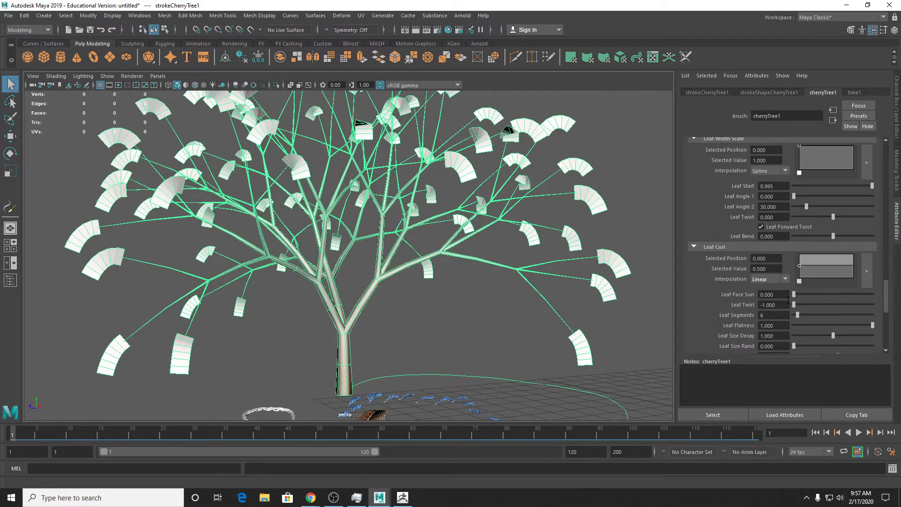
Try other Leaf Flatness and Leaf Size Decay values on the cherry tree.
{"action": "left_click_drag", "start_coordinate": [852, 324], "coordinate": [882, 324]}
{"action": "left_click_drag", "start_coordinate": [834, 336], "coordinate": [813, 334]}
{"action": "scroll", "coordinate": [781, 254], "scroll_direction": "up", "scroll_amount": 2}
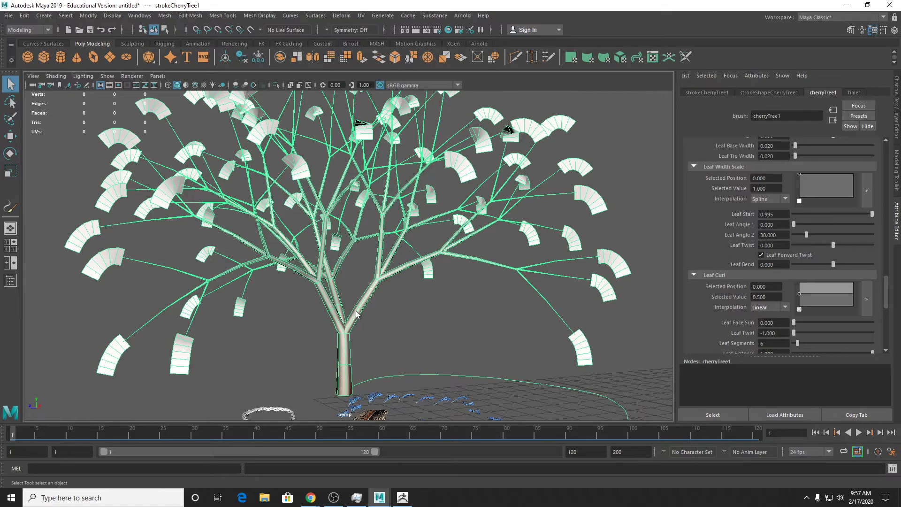
{"action": "scroll", "coordinate": [439, 303], "scroll_direction": "down", "scroll_amount": 3}
{"action": "scroll", "coordinate": [439, 304], "scroll_direction": "up", "scroll_amount": 1}
Paint dead birch trees beside the grid, including a curved row, with the birchDead brush, and return to the Select tool with nothing selected.
{"action": "mouse_move", "coordinate": [451, 288]}
{"action": "left_mouse_down", "text": "alt"}
{"action": "mouse_move", "coordinate": [402, 338]}
{"action": "mouse_move", "coordinate": [419, 318]}
{"action": "mouse_move", "coordinate": [362, 255]}
{"action": "mouse_move", "coordinate": [426, 328]}
{"action": "mouse_move", "coordinate": [416, 308]}
{"action": "left_mouse_up", "text": "alt"}
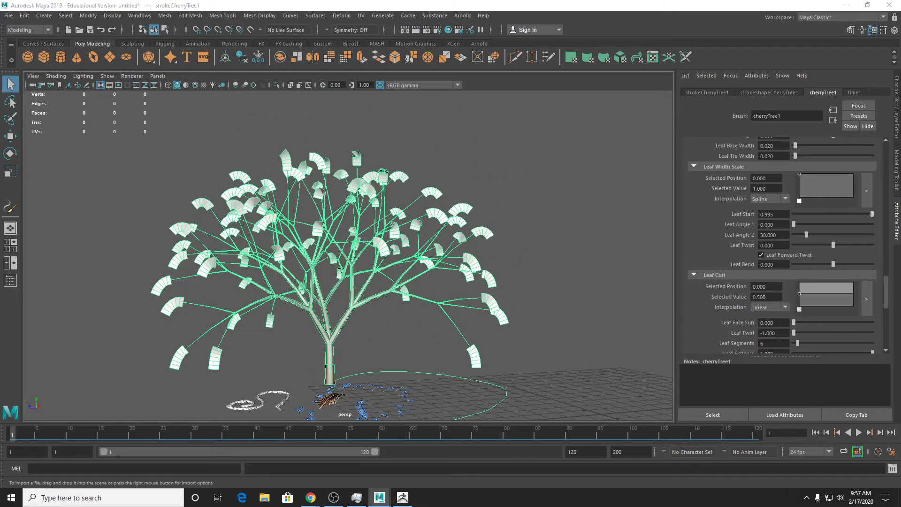
{"action": "scroll", "coordinate": [453, 314], "scroll_direction": "down", "scroll_amount": 5}
{"action": "middle_click_drag", "start_coordinate": [453, 314], "coordinate": [361, 303], "text": "alt"}
{"action": "mouse_move", "coordinate": [448, 323]}
{"action": "left_mouse_down", "text": "alt"}
{"action": "mouse_move", "coordinate": [440, 355]}
{"action": "mouse_move", "coordinate": [457, 288]}
{"action": "mouse_move", "coordinate": [510, 277]}
{"action": "mouse_move", "coordinate": [578, 352]}
{"action": "mouse_move", "coordinate": [573, 361]}
{"action": "left_mouse_up", "text": "alt"}
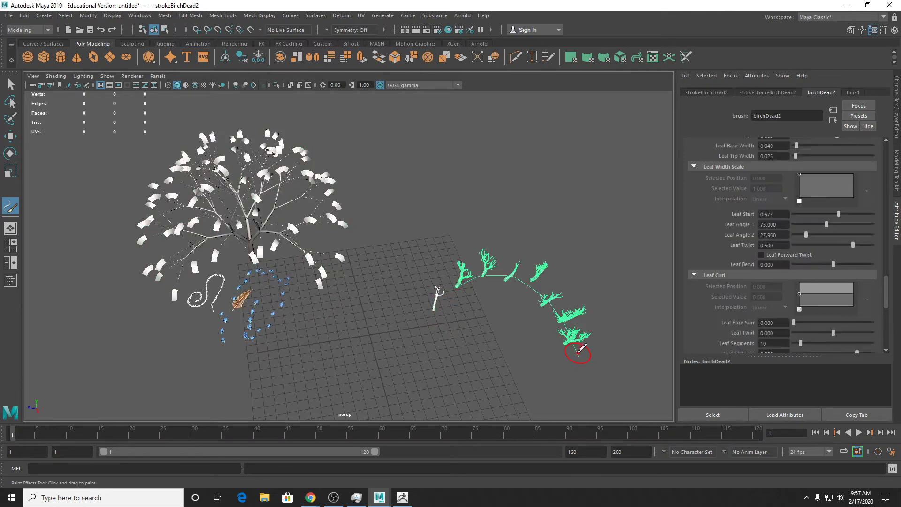
{"action": "scroll", "coordinate": [564, 352], "scroll_direction": "up", "scroll_amount": 4}
{"action": "middle_click_drag", "start_coordinate": [564, 352], "coordinate": [320, 306], "text": "alt"}
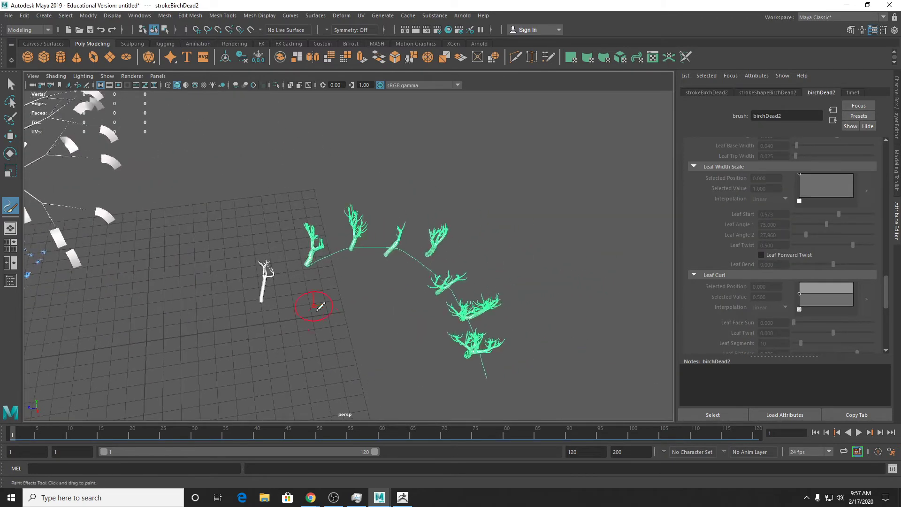
{"action": "mouse_move", "coordinate": [393, 352]}
{"action": "left_mouse_down", "text": "alt"}
{"action": "mouse_move", "coordinate": [407, 308]}
{"action": "mouse_move", "coordinate": [431, 326]}
{"action": "left_mouse_up", "text": "alt"}
{"action": "key", "text": "q"}
{"action": "left_click", "coordinate": [375, 246]}
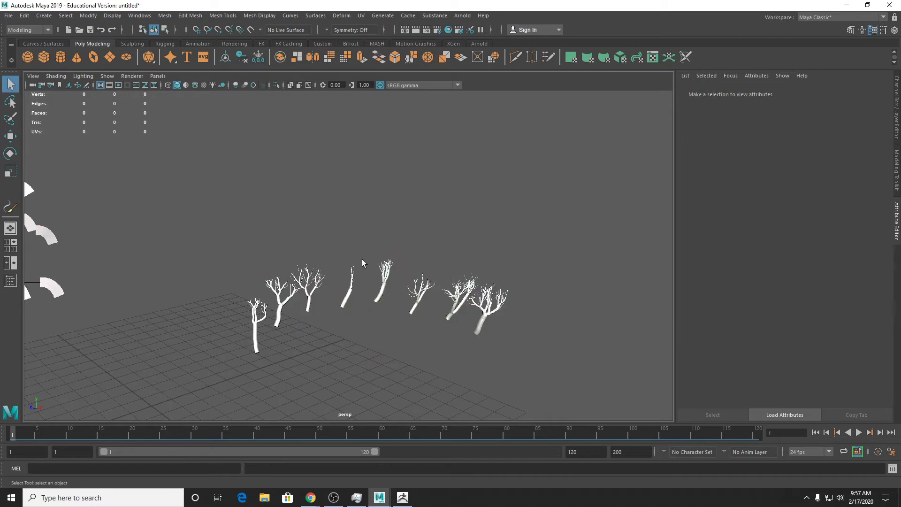
Select the curved row of dead birches and turn on Leaves in the brush's Growth settings.
{"action": "left_click", "coordinate": [317, 292]}
{"action": "scroll", "coordinate": [735, 208], "scroll_direction": "up", "scroll_amount": 2}
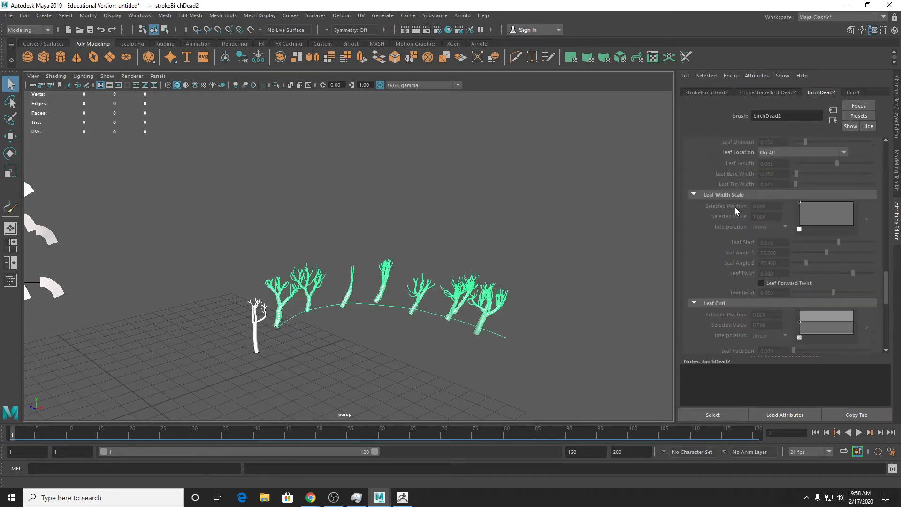
{"action": "scroll", "coordinate": [741, 212], "scroll_direction": "up", "scroll_amount": 6}
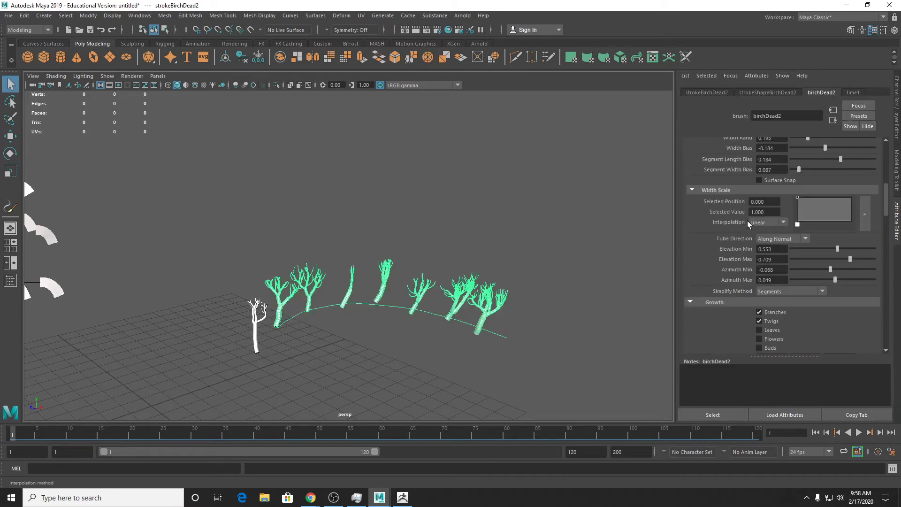
{"action": "scroll", "coordinate": [748, 222], "scroll_direction": "down", "scroll_amount": 3}
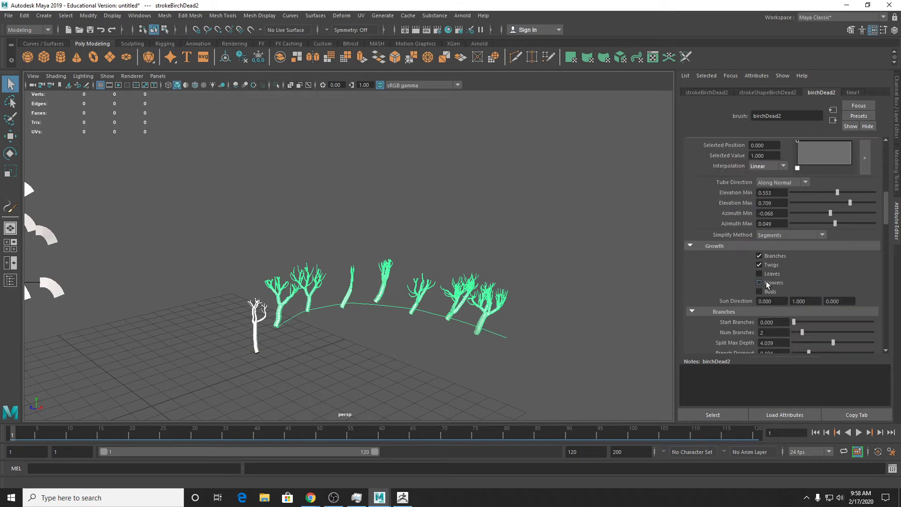
{"action": "left_click", "coordinate": [760, 274]}
{"action": "scroll", "coordinate": [330, 278], "scroll_direction": "up", "scroll_amount": 3}
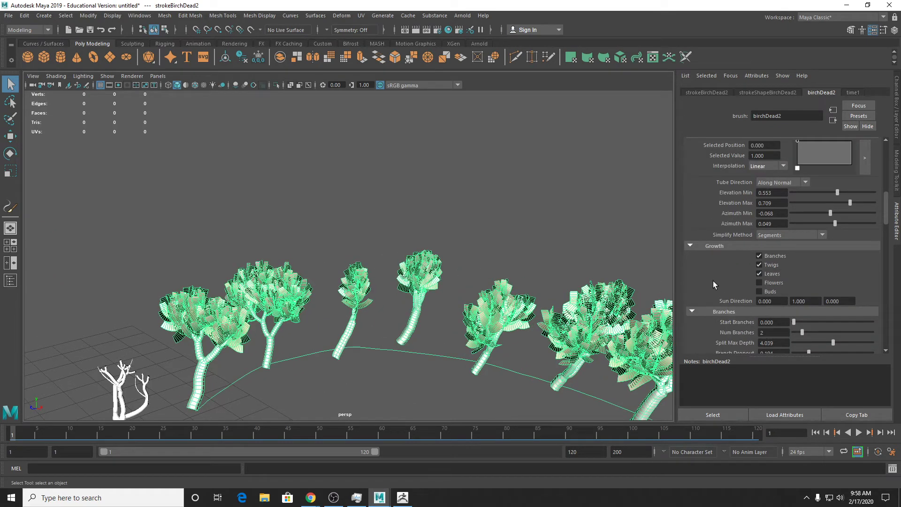
Turn off Leaves growth on the birches and try Flowers and Buds, switching each off again.
{"action": "left_click", "coordinate": [773, 274]}
{"action": "left_click", "coordinate": [771, 283]}
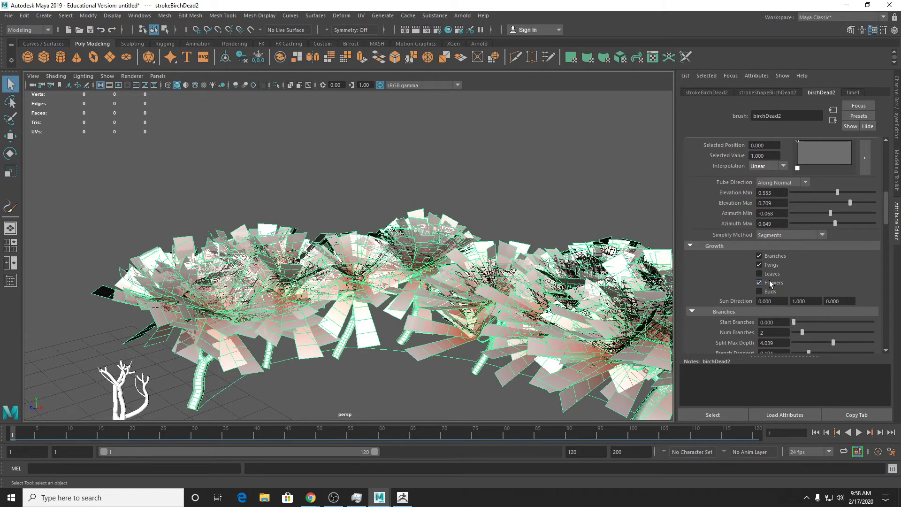
{"action": "left_click_drag", "start_coordinate": [584, 331], "coordinate": [573, 350], "text": "alt"}
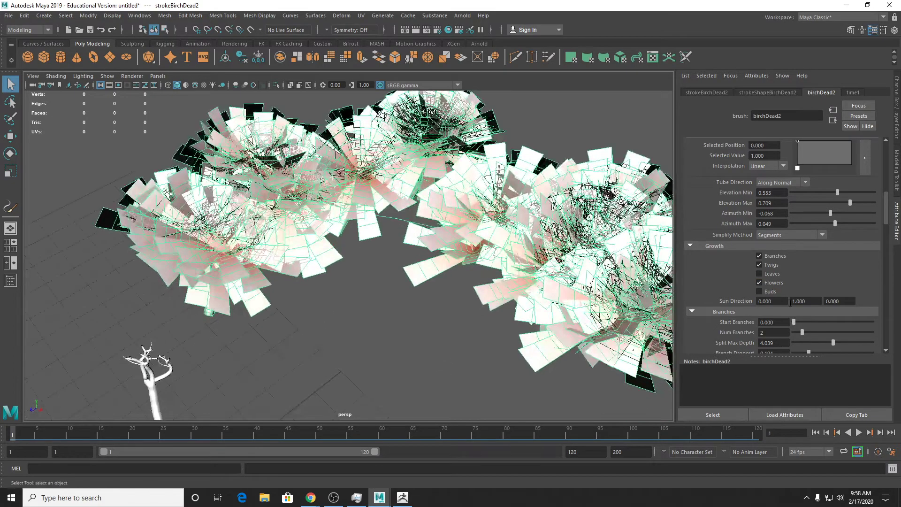
{"action": "left_click", "coordinate": [762, 284]}
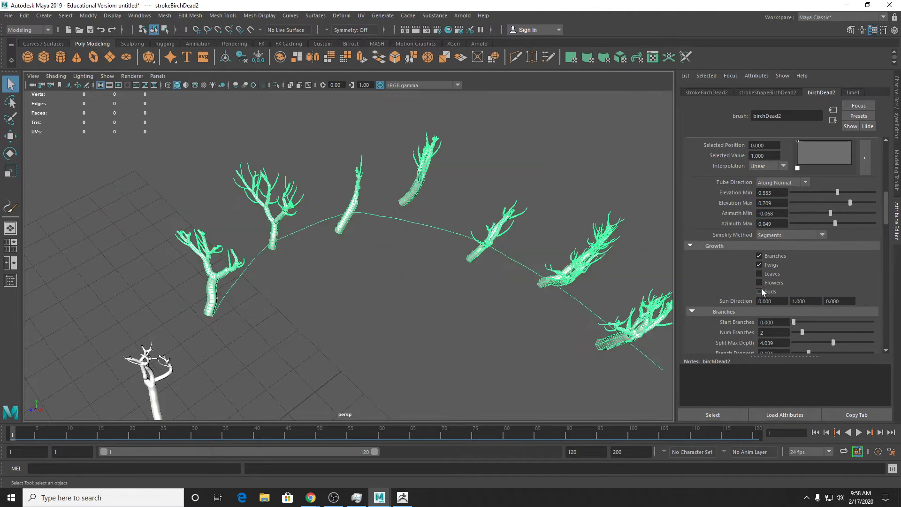
{"action": "left_click", "coordinate": [762, 290]}
{"action": "left_click", "coordinate": [759, 291]}
Deselect the birches and play the animation of the painted scene, stopping at frame 17.
{"action": "mouse_move", "coordinate": [503, 288]}
{"action": "left_mouse_down", "text": "alt"}
{"action": "mouse_move", "coordinate": [392, 322]}
{"action": "mouse_move", "coordinate": [460, 212]}
{"action": "mouse_move", "coordinate": [358, 253]}
{"action": "left_mouse_up", "text": "alt"}
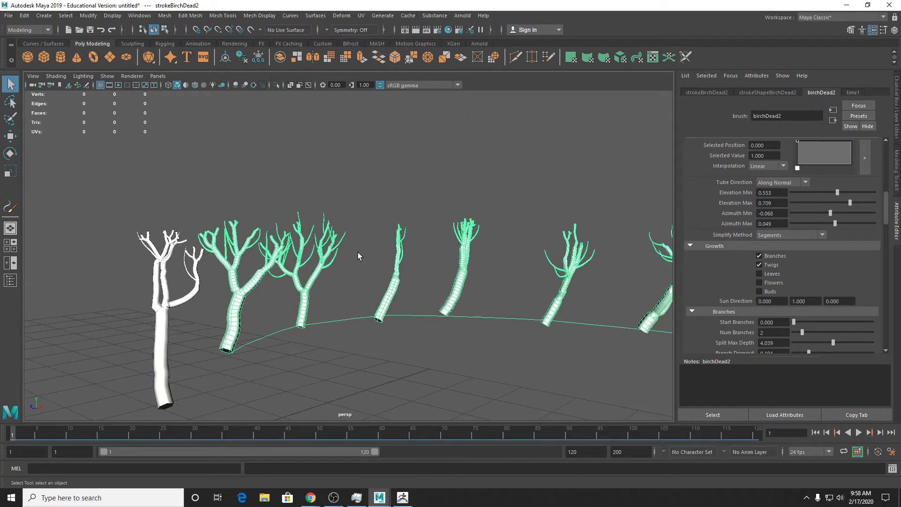
{"action": "scroll", "coordinate": [249, 264], "scroll_direction": "down", "scroll_amount": 7}
{"action": "left_click", "coordinate": [283, 221]}
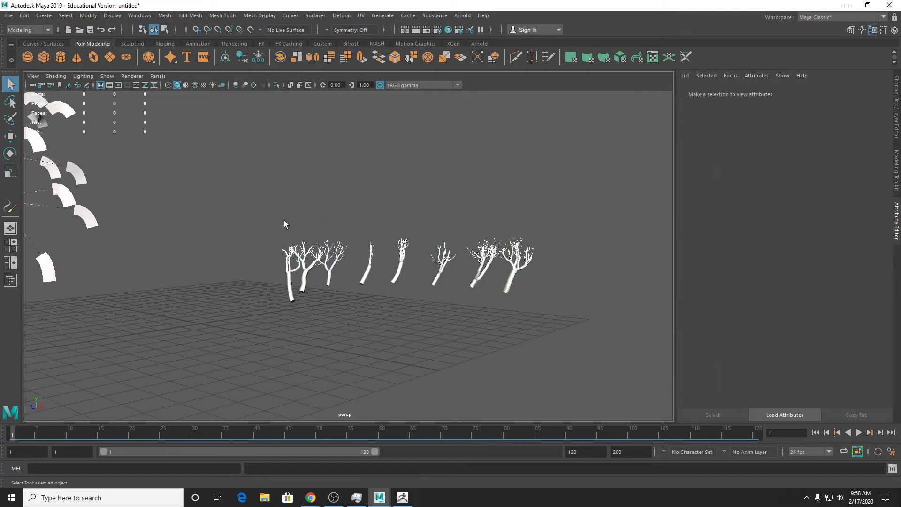
{"action": "middle_click_drag", "start_coordinate": [284, 221], "coordinate": [450, 227], "text": "alt"}
{"action": "scroll", "coordinate": [450, 227], "scroll_direction": "down", "scroll_amount": 3}
{"action": "left_click_drag", "start_coordinate": [446, 231], "coordinate": [346, 235], "text": "alt"}
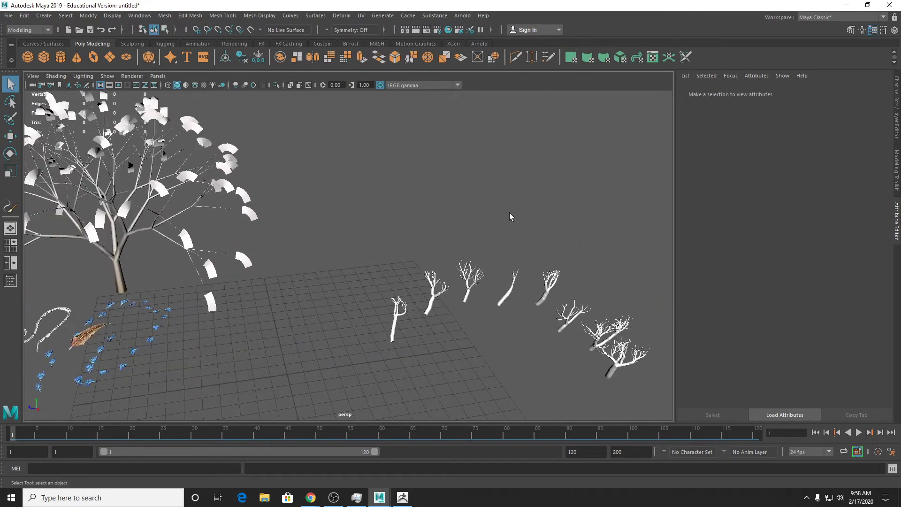
{"action": "key", "text": "alt+v"}
{"action": "left_click", "coordinate": [858, 433]}
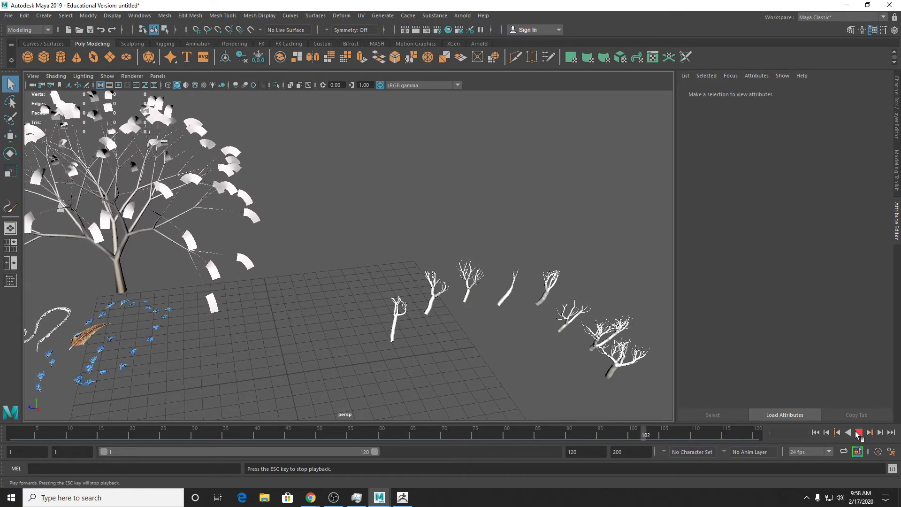
{"action": "left_click", "coordinate": [859, 433]}
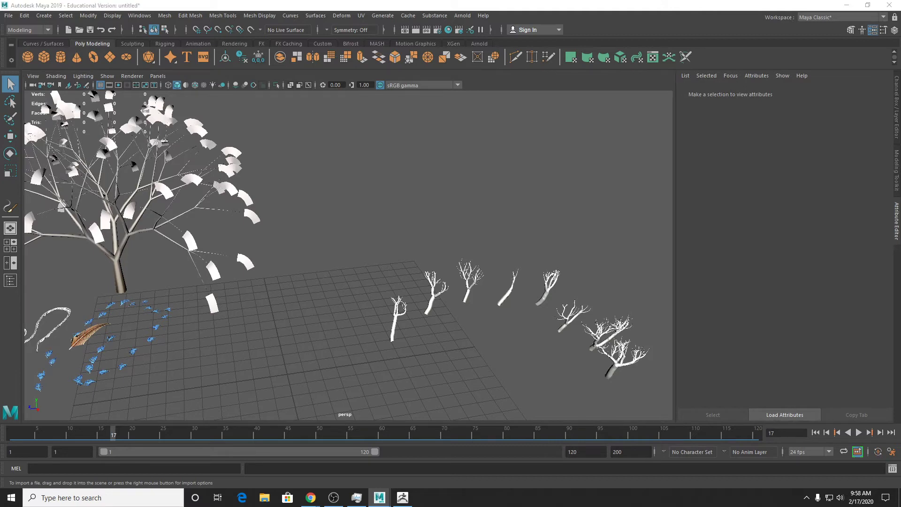
Bring the Content Browser into view and paint a flowering pea stroke behind the birches with floweringPea.mel from the Plants examples.
{"action": "left_click_drag", "start_coordinate": [0, 70], "coordinate": [183, 60]}
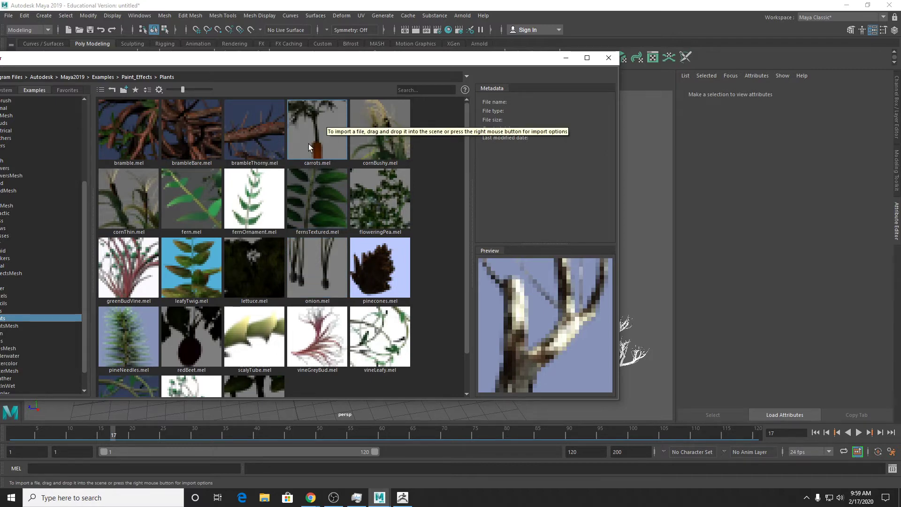
{"action": "mouse_move", "coordinate": [69, 59]}
{"action": "left_mouse_down"}
{"action": "mouse_move", "coordinate": [145, 55]}
{"action": "mouse_move", "coordinate": [90, 94]}
{"action": "mouse_move", "coordinate": [21, 95]}
{"action": "left_mouse_up"}
{"action": "left_click", "coordinate": [332, 235]}
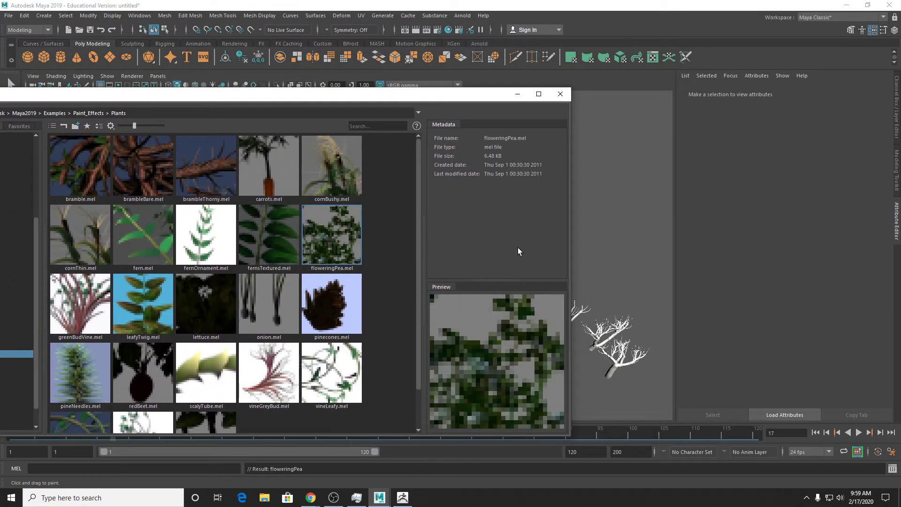
{"action": "left_click_drag", "start_coordinate": [658, 284], "coordinate": [611, 197]}
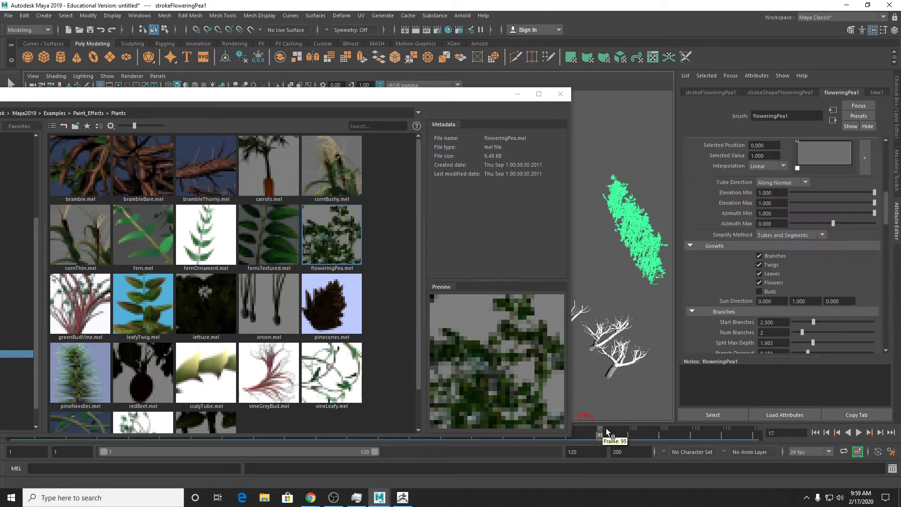
{"action": "mouse_move", "coordinate": [606, 428]}
{"action": "left_mouse_down"}
{"action": "mouse_move", "coordinate": [718, 424]}
{"action": "mouse_move", "coordinate": [646, 425]}
{"action": "left_mouse_up"}
Paint a short row of carrots beside the flowering pea with carrots.mel and move the timeline to frame 89.
{"action": "left_click", "coordinate": [245, 193]}
{"action": "left_click_drag", "start_coordinate": [619, 287], "coordinate": [583, 234]}
{"action": "mouse_move", "coordinate": [605, 431]}
{"action": "left_mouse_down"}
{"action": "mouse_move", "coordinate": [642, 425]}
{"action": "mouse_move", "coordinate": [563, 414]}
{"action": "left_mouse_up"}
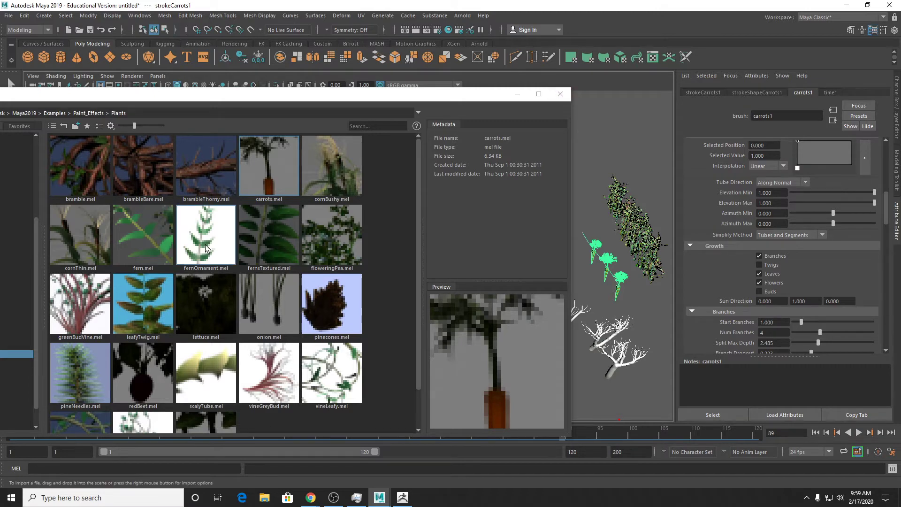
Paint a curved stroke of lettuce with lettuce.mel, close the Content Browser and leave the paint tool with nothing selected.
{"action": "left_click", "coordinate": [224, 307]}
{"action": "mouse_move", "coordinate": [644, 324]}
{"action": "left_mouse_down"}
{"action": "mouse_move", "coordinate": [677, 262]}
{"action": "mouse_move", "coordinate": [734, 350]}
{"action": "left_mouse_up"}
{"action": "middle_click_drag", "start_coordinate": [655, 287], "coordinate": [606, 298], "text": "alt"}
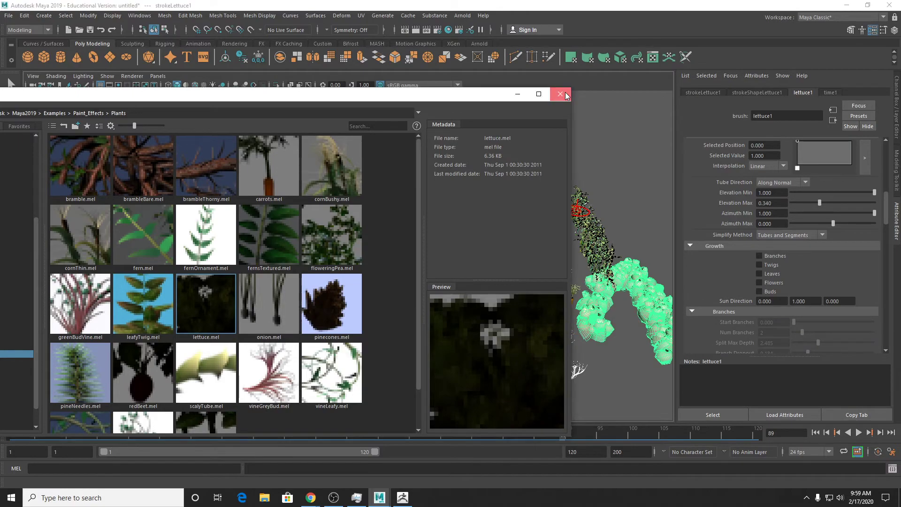
{"action": "left_click", "coordinate": [567, 96]}
{"action": "left_click_drag", "start_coordinate": [624, 267], "coordinate": [573, 227], "text": "alt"}
{"action": "key", "text": "q"}
{"action": "left_click", "coordinate": [572, 227]}
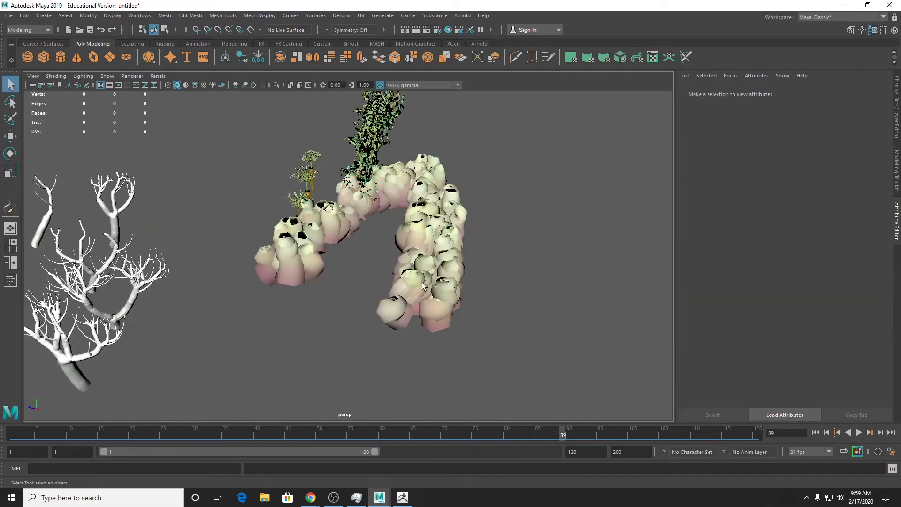
Inspect the painted vegetables and birches and add an Arnold Physical Sky light to the scene.
{"action": "left_click_drag", "start_coordinate": [422, 285], "coordinate": [442, 283], "text": "alt"}
{"action": "scroll", "coordinate": [331, 242], "scroll_direction": "down", "scroll_amount": 5}
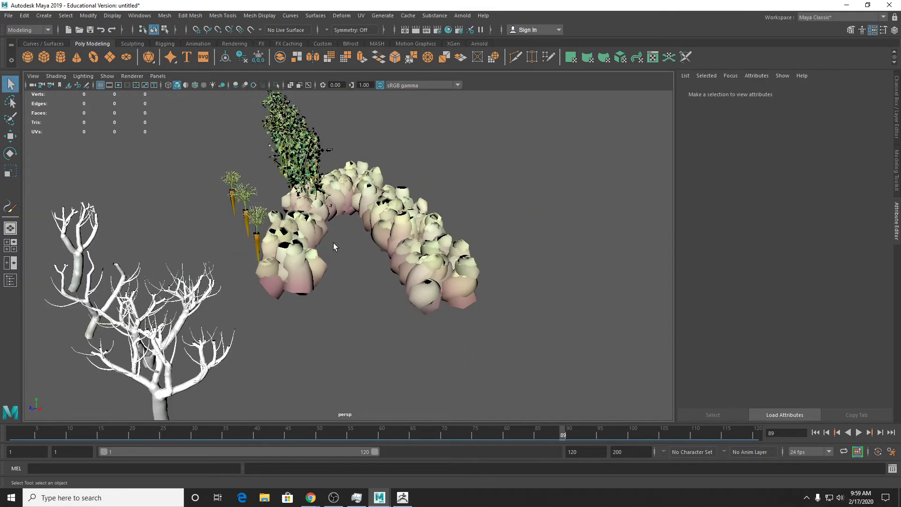
{"action": "left_click_drag", "start_coordinate": [333, 243], "coordinate": [514, 245], "text": "alt"}
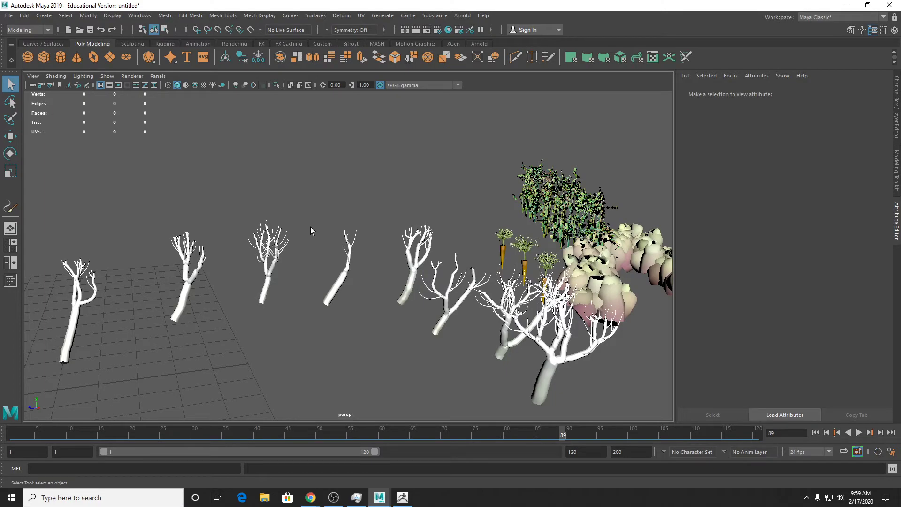
{"action": "left_click_drag", "start_coordinate": [240, 266], "coordinate": [319, 203], "text": "alt"}
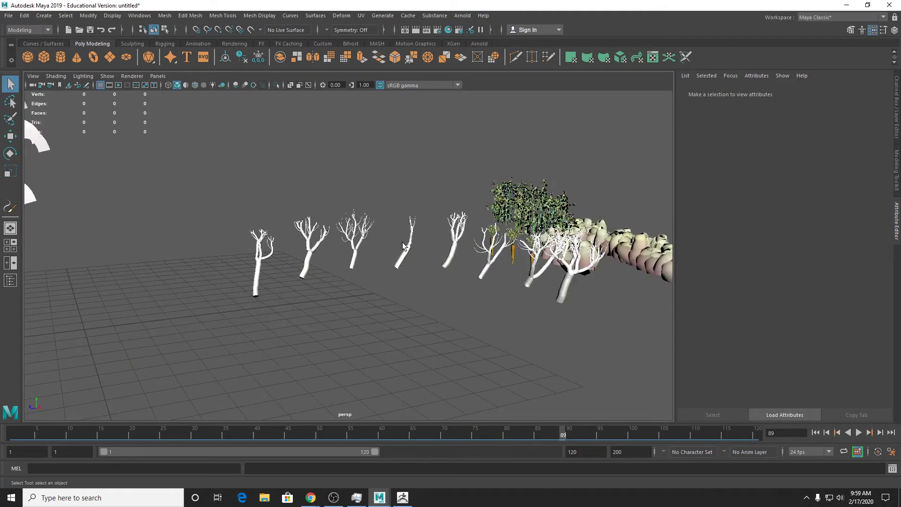
{"action": "left_click_drag", "start_coordinate": [402, 243], "coordinate": [338, 169], "text": "alt"}
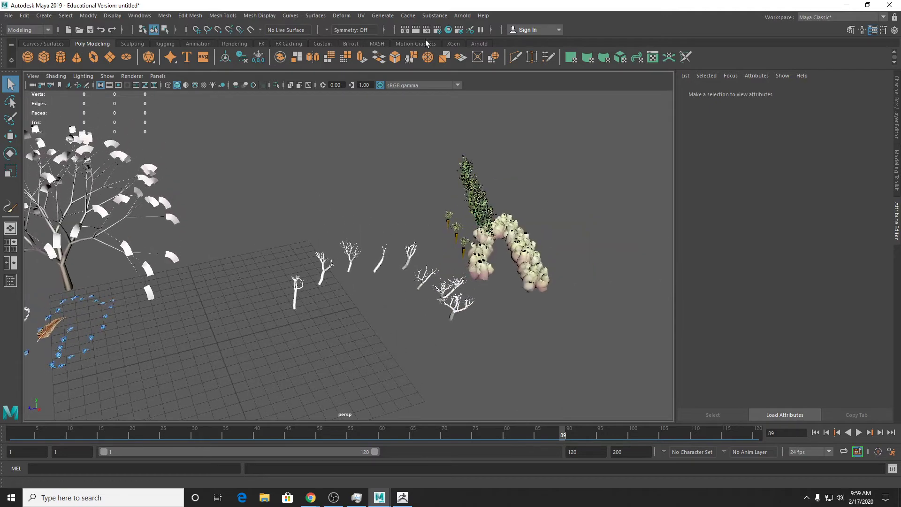
{"action": "left_click", "coordinate": [463, 15]}
{"action": "mouse_move", "coordinate": [539, 63]}
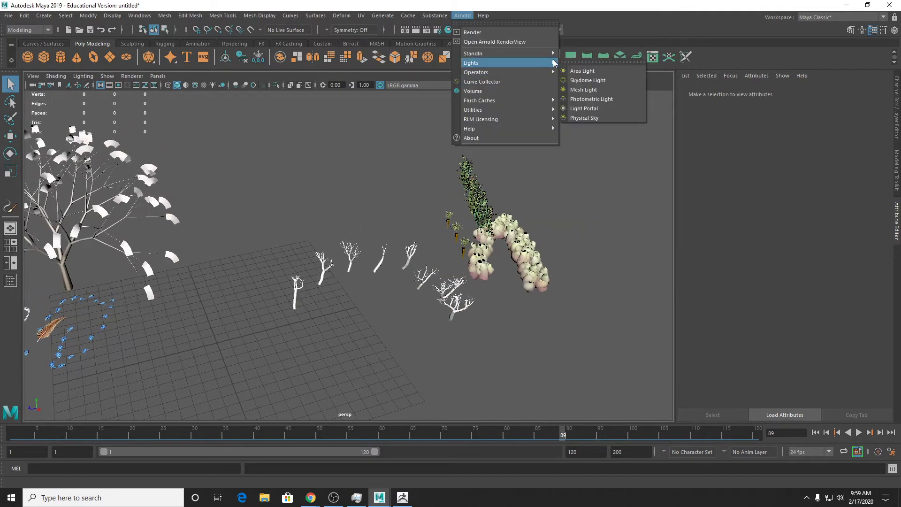
{"action": "left_click", "coordinate": [589, 118]}
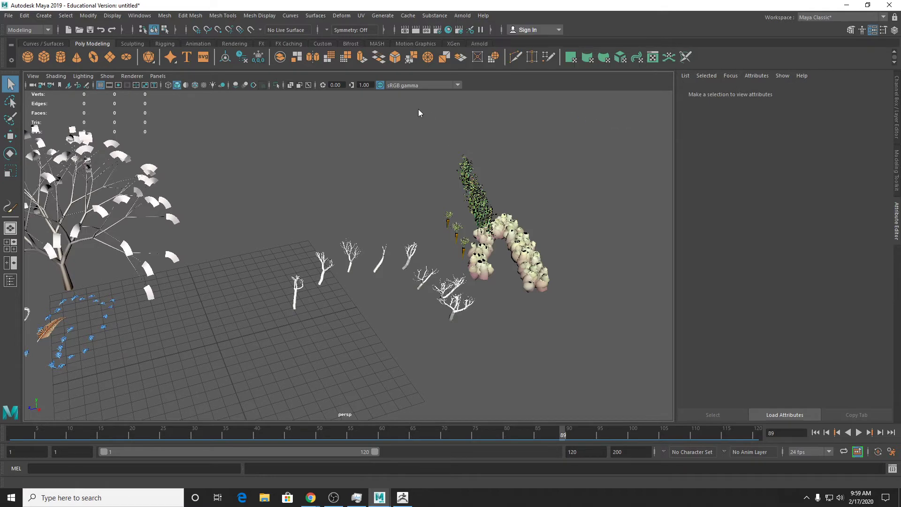
Test-render the perspective view with the physical sky in the Arnold RenderView and close the render window.
{"action": "left_click", "coordinate": [460, 18]}
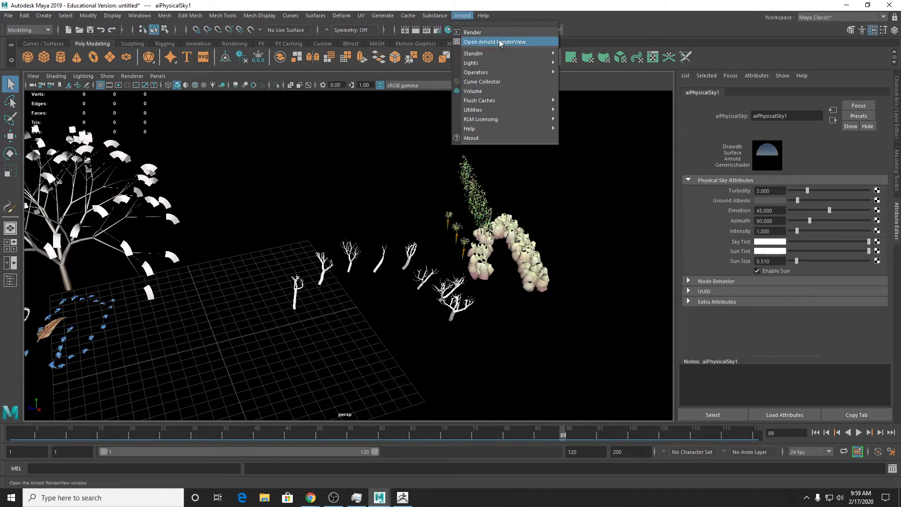
{"action": "left_click", "coordinate": [496, 35]}
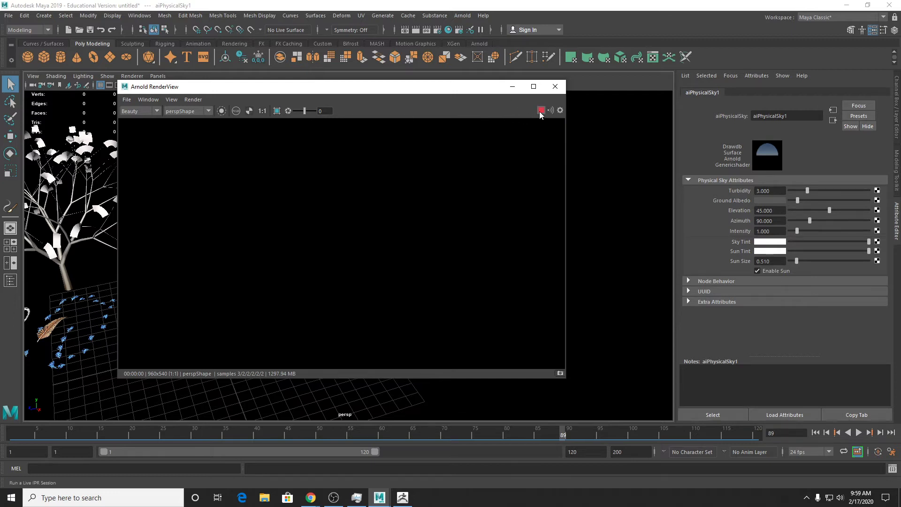
{"action": "left_click", "coordinate": [555, 86]}
Create a polygon plane at the grid centre and scale it up into a ground surface beneath all the painted plants.
{"action": "left_click", "coordinate": [110, 57]}
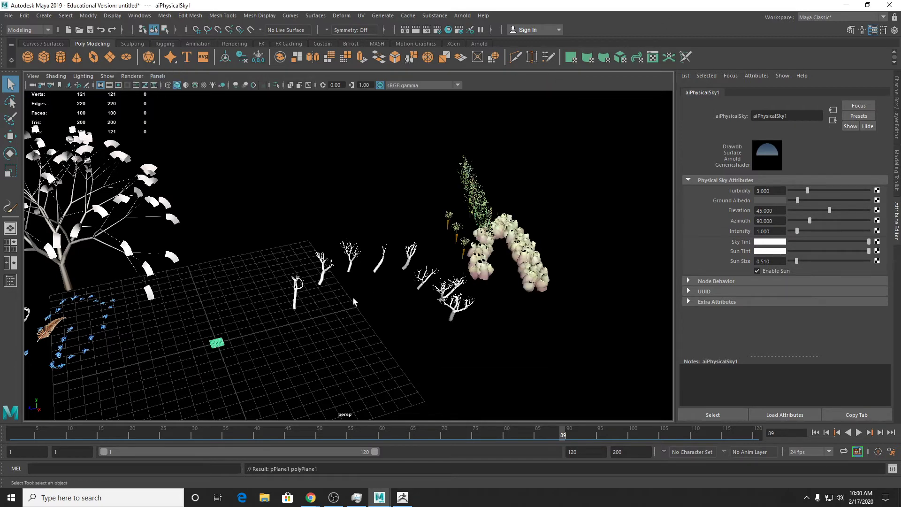
{"action": "key", "text": "r"}
{"action": "left_click_drag", "start_coordinate": [216, 344], "coordinate": [519, 198]}
{"action": "scroll", "coordinate": [519, 197], "scroll_direction": "down", "scroll_amount": 4}
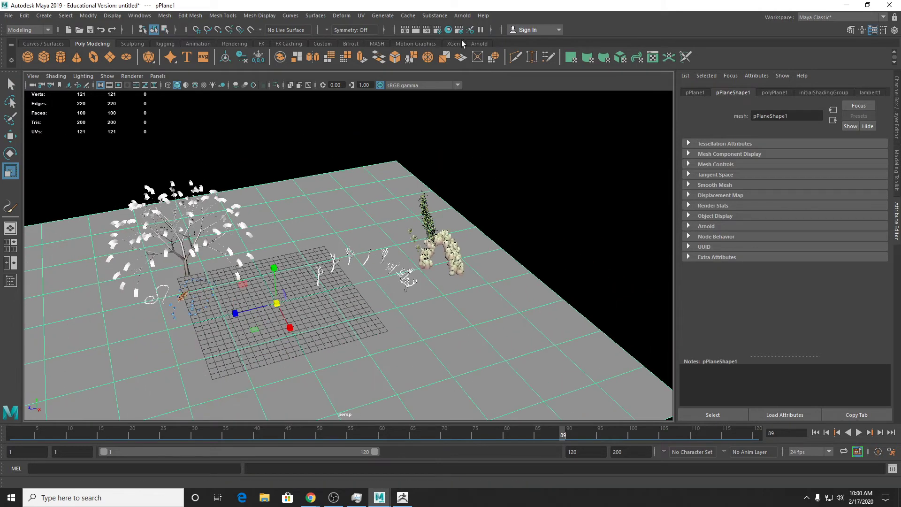
Render the ground plane and plants with Arnold, move the render window aside to compare, and close it.
{"action": "left_click", "coordinate": [463, 16]}
{"action": "left_click", "coordinate": [467, 30]}
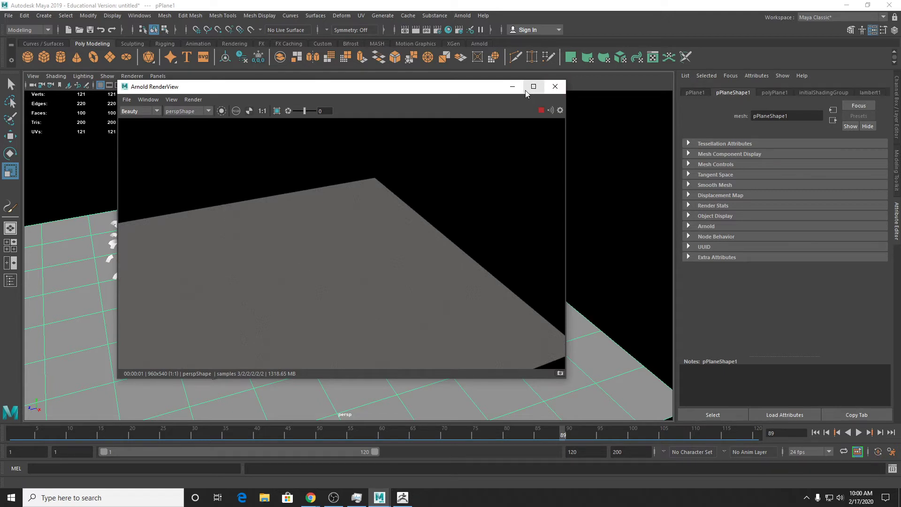
{"action": "left_click_drag", "start_coordinate": [477, 91], "coordinate": [577, 86]}
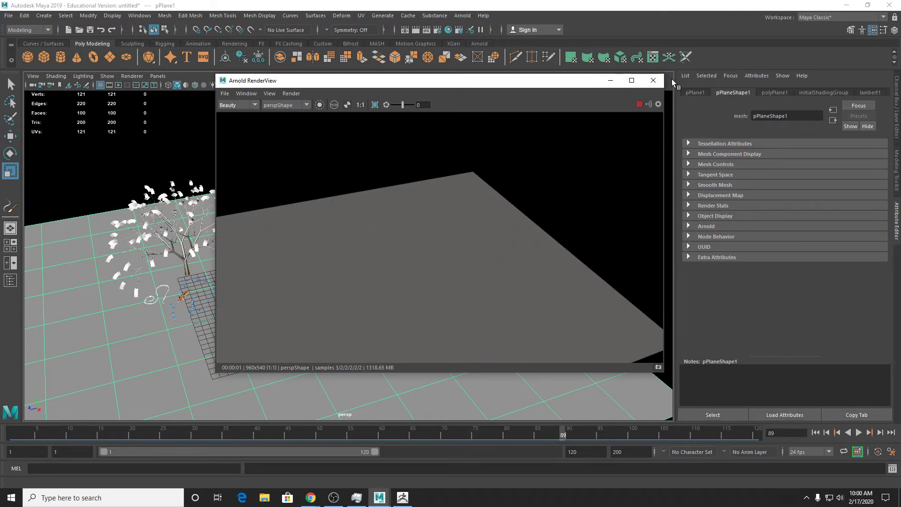
{"action": "left_click", "coordinate": [653, 80]}
Open the Render View, set the renderer to Maya Software and render the perspective view.
{"action": "left_click", "coordinate": [405, 32]}
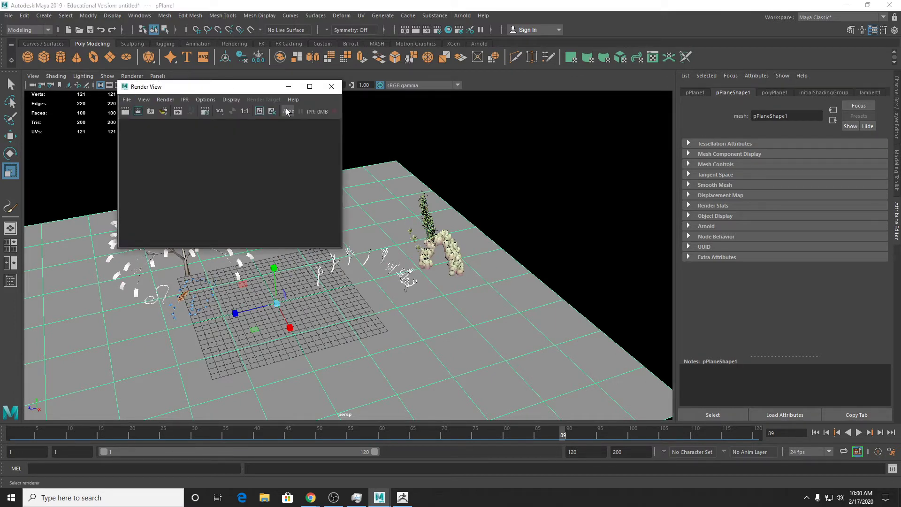
{"action": "left_click", "coordinate": [344, 111]}
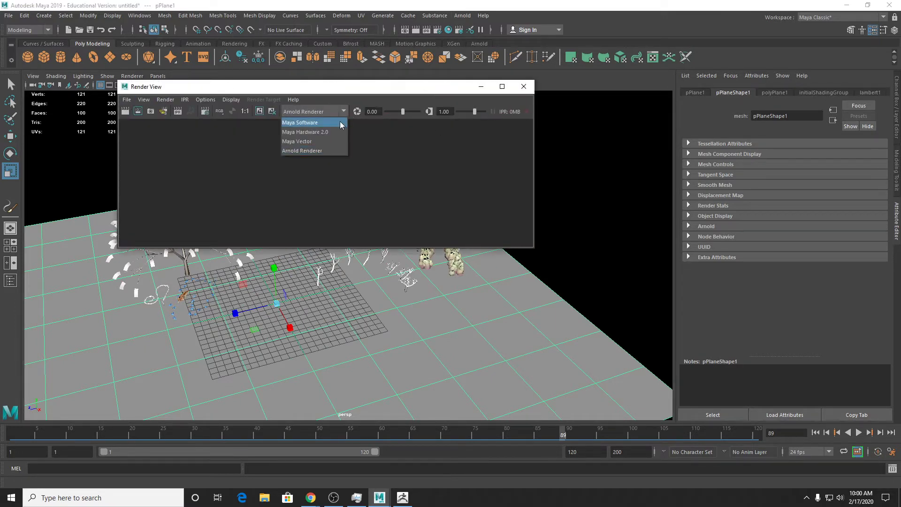
{"action": "left_click", "coordinate": [331, 122]}
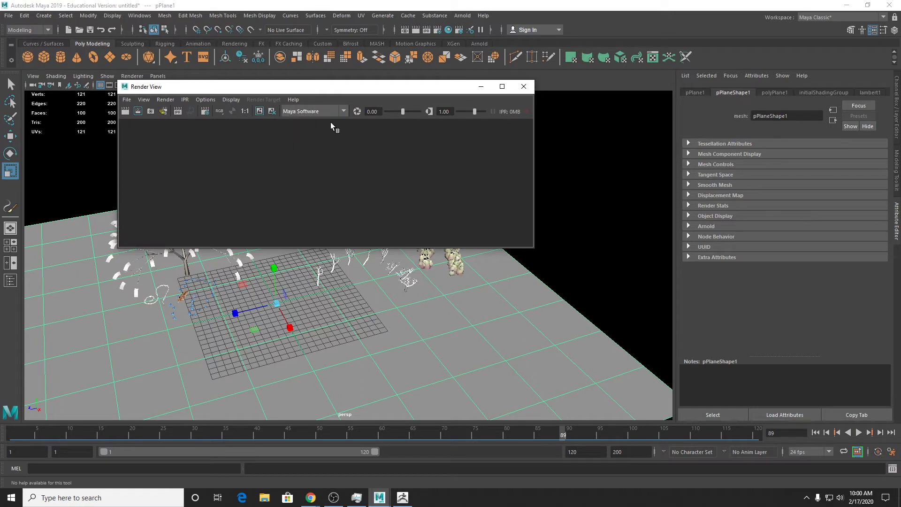
{"action": "left_click", "coordinate": [123, 114]}
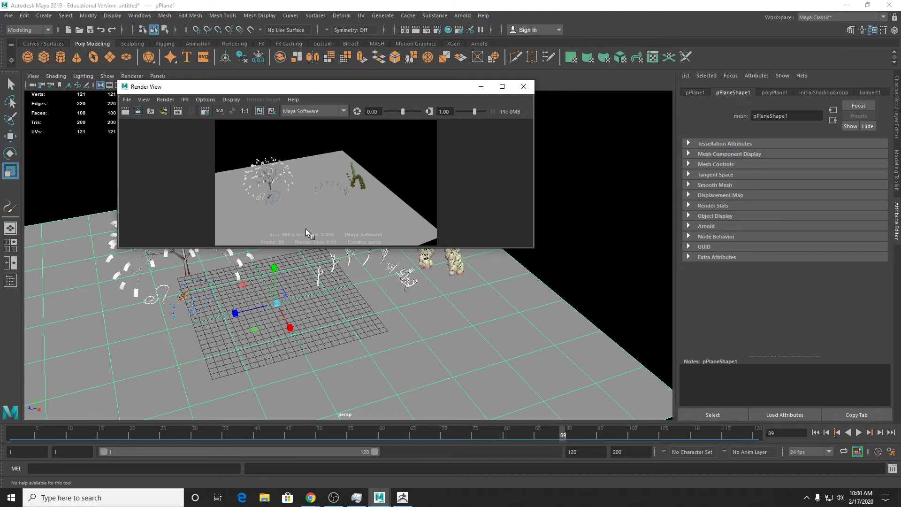
Enlarge the Render View with its rendered image and move it aside so the plants in the viewport are exposed.
{"action": "scroll", "coordinate": [295, 211], "scroll_direction": "up", "scroll_amount": 3}
{"action": "left_click_drag", "start_coordinate": [337, 247], "coordinate": [330, 386]}
{"action": "left_click_drag", "start_coordinate": [386, 90], "coordinate": [691, 112]}
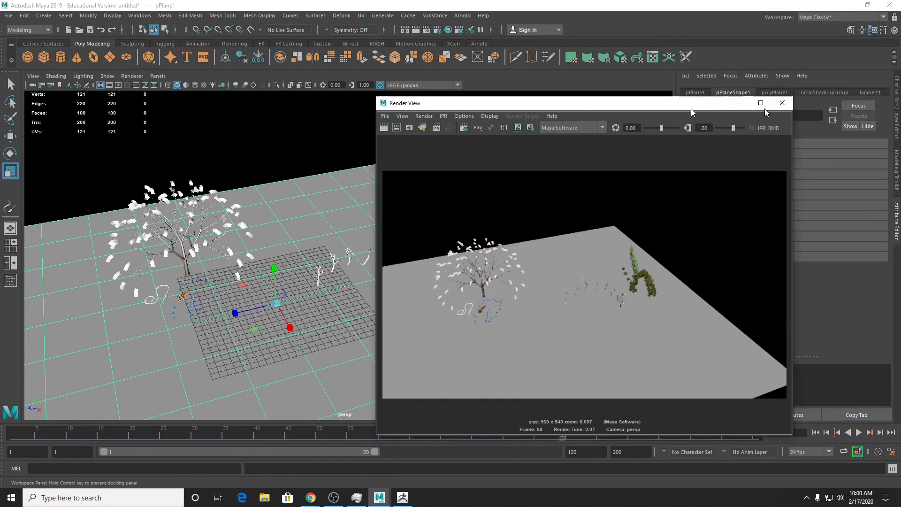
{"action": "left_click_drag", "start_coordinate": [765, 111], "coordinate": [849, 113]}
Frame the flowering pea, carrots and lettuce at ground level and render that view with Maya Software.
{"action": "scroll", "coordinate": [531, 226], "scroll_direction": "up", "scroll_amount": 5}
{"action": "middle_click_drag", "start_coordinate": [528, 225], "coordinate": [258, 264], "text": "alt"}
{"action": "scroll", "coordinate": [263, 270], "scroll_direction": "up", "scroll_amount": 2}
{"action": "left_click_drag", "start_coordinate": [324, 291], "coordinate": [498, 251], "text": "alt"}
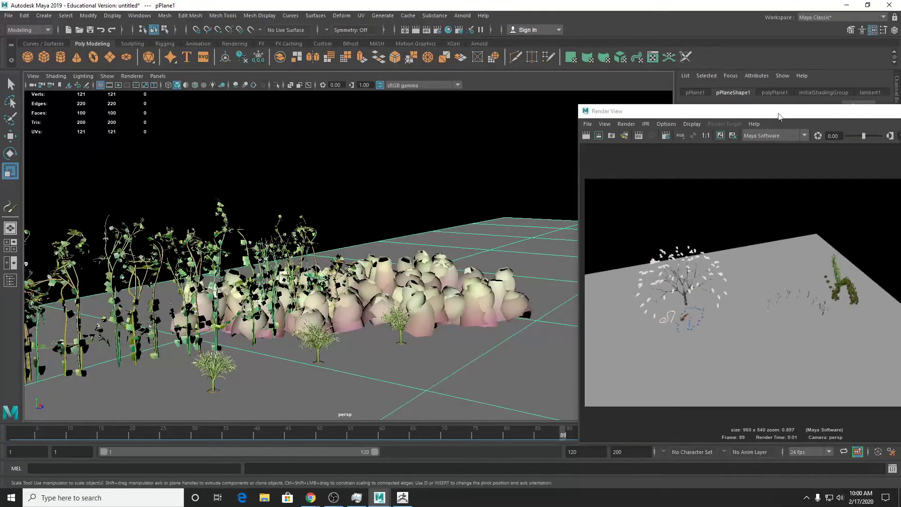
{"action": "left_click_drag", "start_coordinate": [779, 117], "coordinate": [652, 91]}
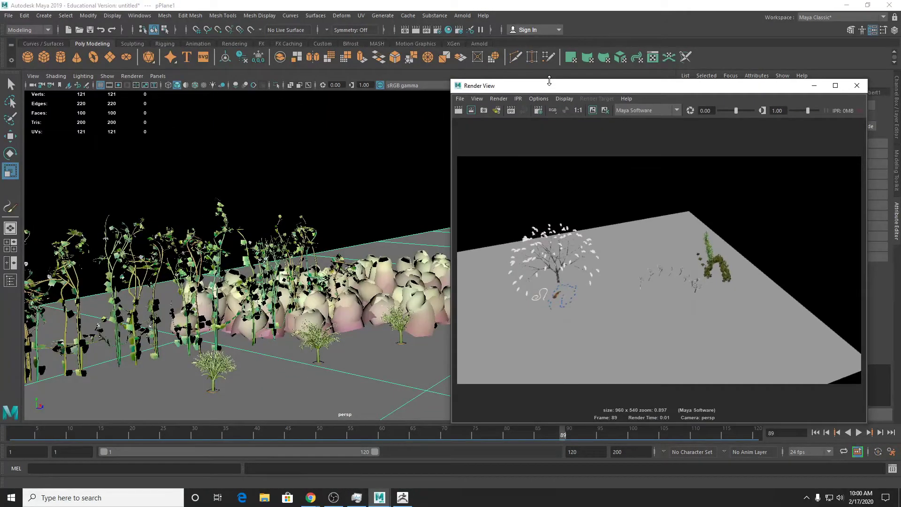
{"action": "left_click", "coordinate": [460, 111]}
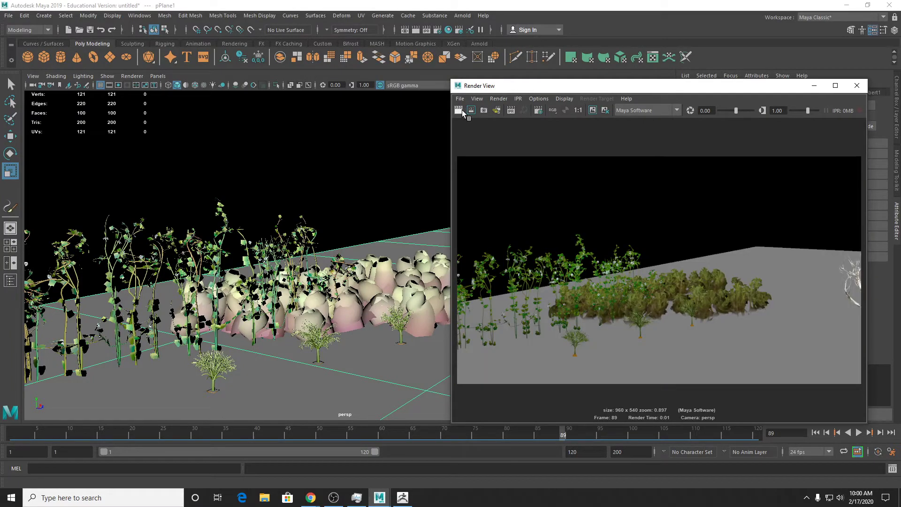
Render a close-up of the lettuce heads and the nearest carrot plant with Maya Software.
{"action": "scroll", "coordinate": [342, 312], "scroll_direction": "up", "scroll_amount": 5}
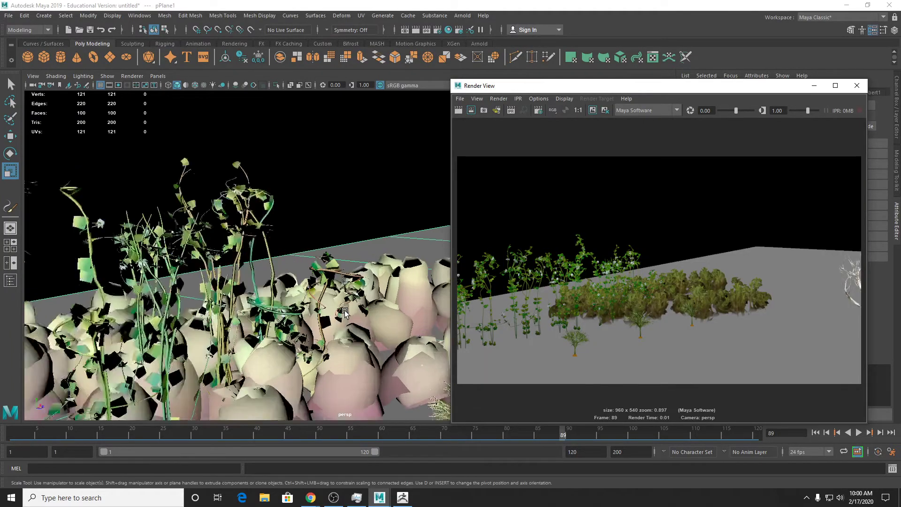
{"action": "scroll", "coordinate": [345, 313], "scroll_direction": "up", "scroll_amount": 3}
{"action": "middle_click_drag", "start_coordinate": [345, 314], "coordinate": [276, 240], "text": "alt"}
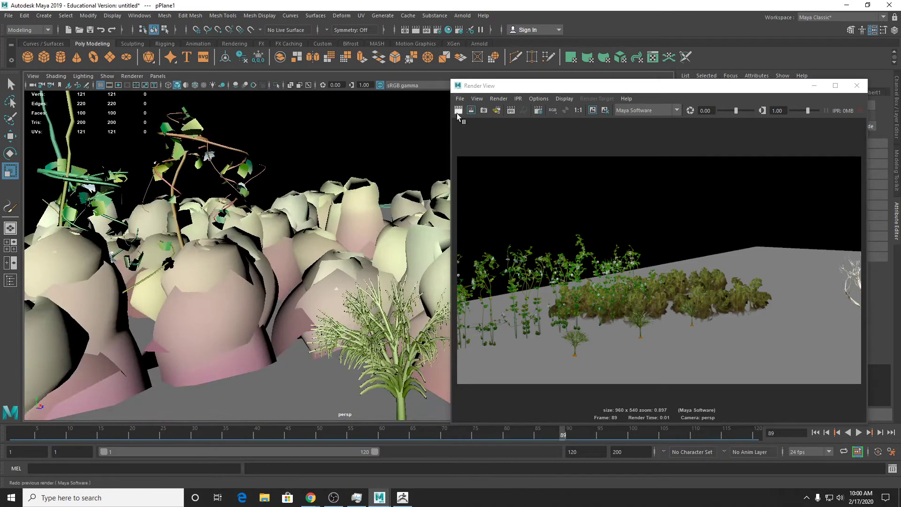
{"action": "left_click", "coordinate": [458, 111]}
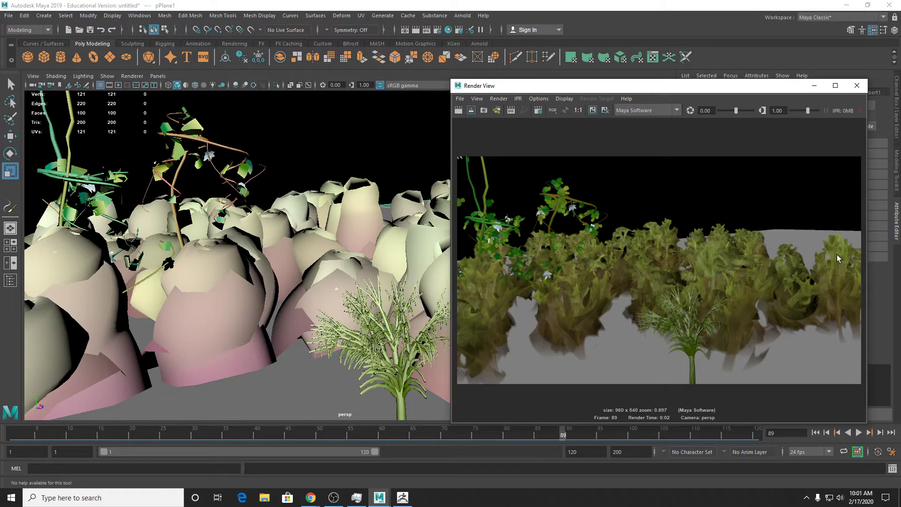
Select the lettuce stroke and assign a new Lambert material to it.
{"action": "scroll", "coordinate": [341, 215], "scroll_direction": "down", "scroll_amount": 10}
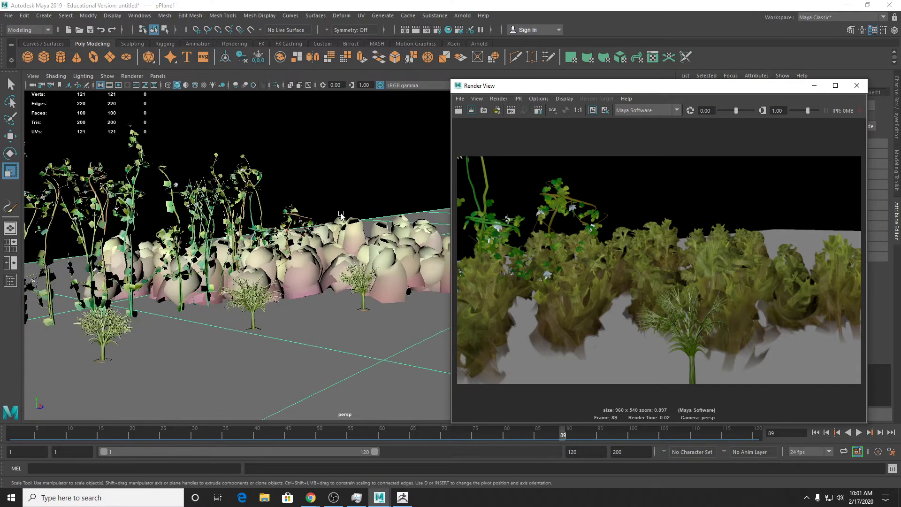
{"action": "scroll", "coordinate": [342, 215], "scroll_direction": "down", "scroll_amount": 3}
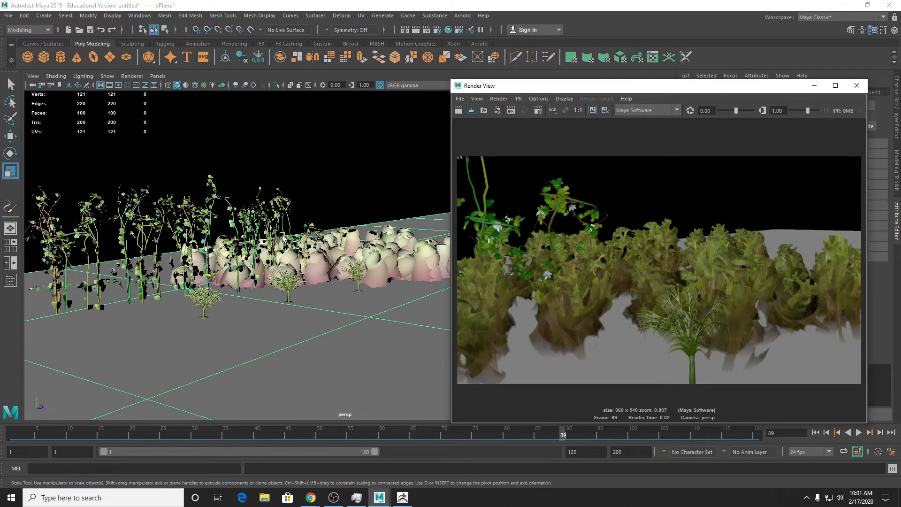
{"action": "left_click", "coordinate": [440, 259]}
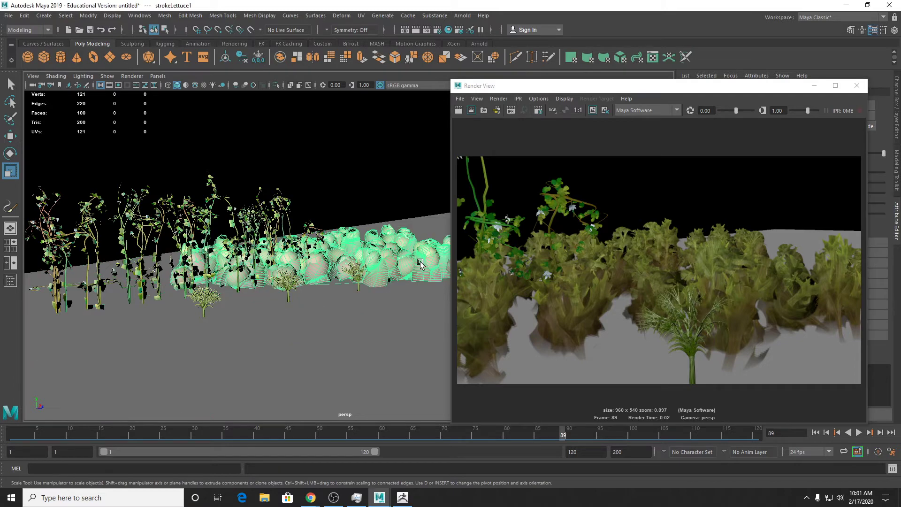
{"action": "right_click_drag", "start_coordinate": [371, 248], "coordinate": [407, 418]}
{"action": "left_click", "coordinate": [378, 224]}
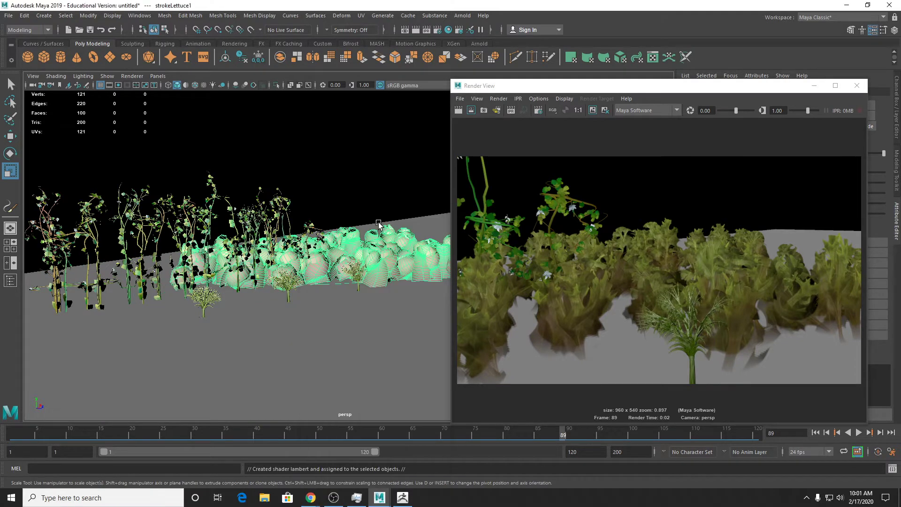
Set the lettuce's new Lambert material colour to bright cyan and render the view again with Maya Software.
{"action": "left_click_drag", "start_coordinate": [602, 94], "coordinate": [169, 94]}
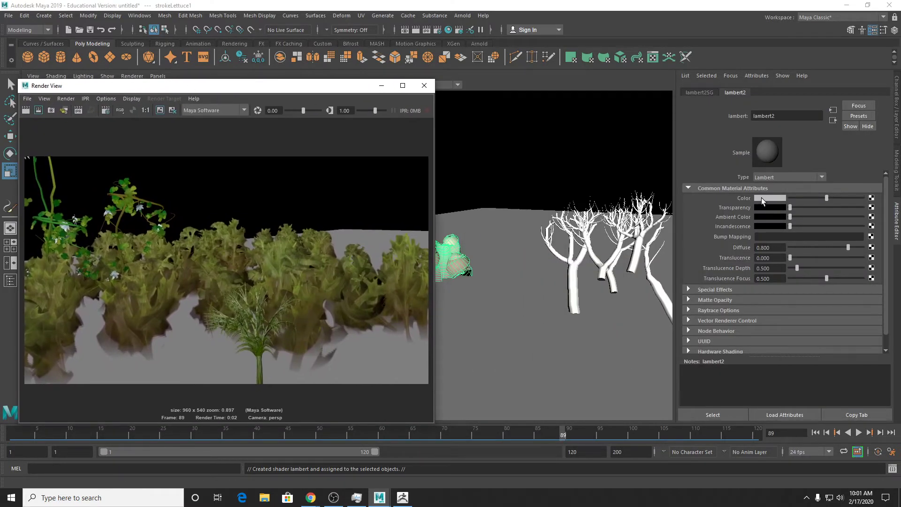
{"action": "left_click", "coordinate": [770, 198]}
{"action": "left_click", "coordinate": [760, 175]}
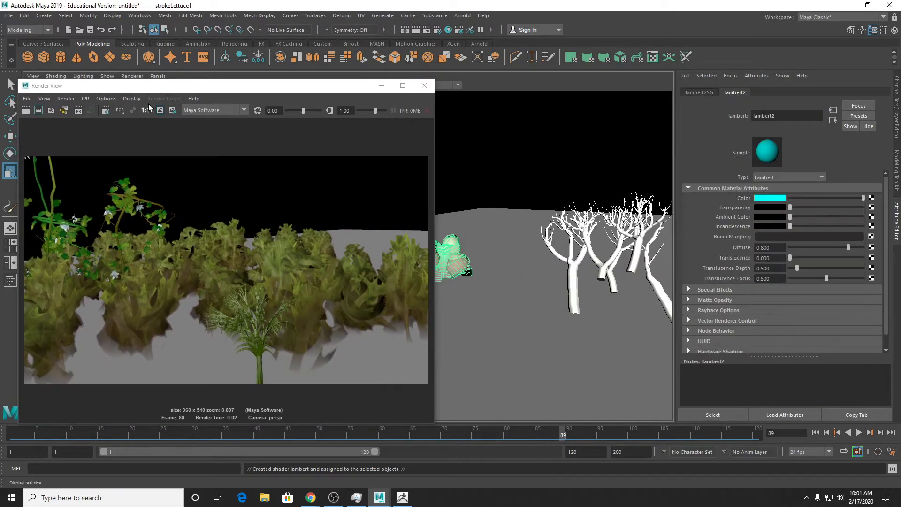
{"action": "left_click", "coordinate": [26, 109]}
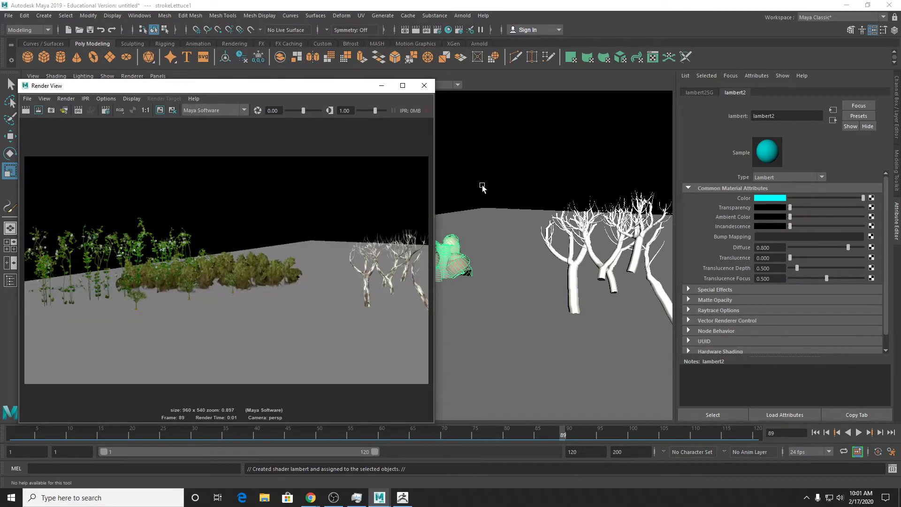
Close the Render View and examine the lettuce stroke's available commands and its look in the viewport from several angles.
{"action": "right_click", "coordinate": [472, 227]}
{"action": "left_click_drag", "start_coordinate": [474, 242], "coordinate": [459, 259], "text": "alt"}
{"action": "middle_click_drag", "start_coordinate": [469, 229], "coordinate": [520, 237], "text": "alt"}
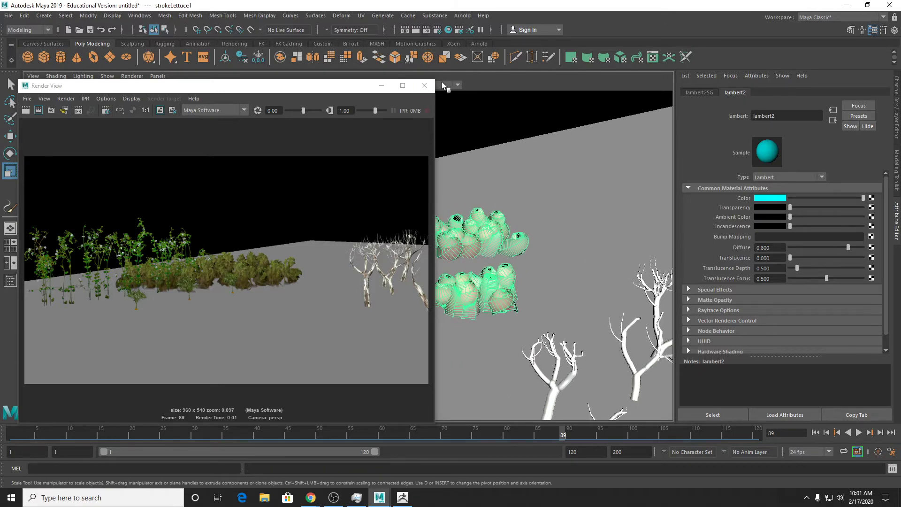
{"action": "left_click", "coordinate": [431, 86]}
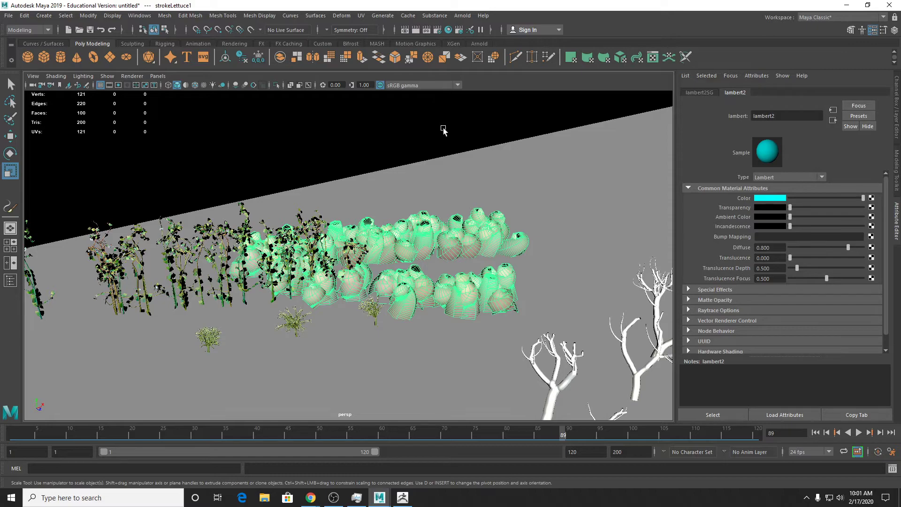
{"action": "right_click", "coordinate": [430, 229]}
{"action": "key", "text": "q"}
{"action": "right_click", "coordinate": [427, 230]}
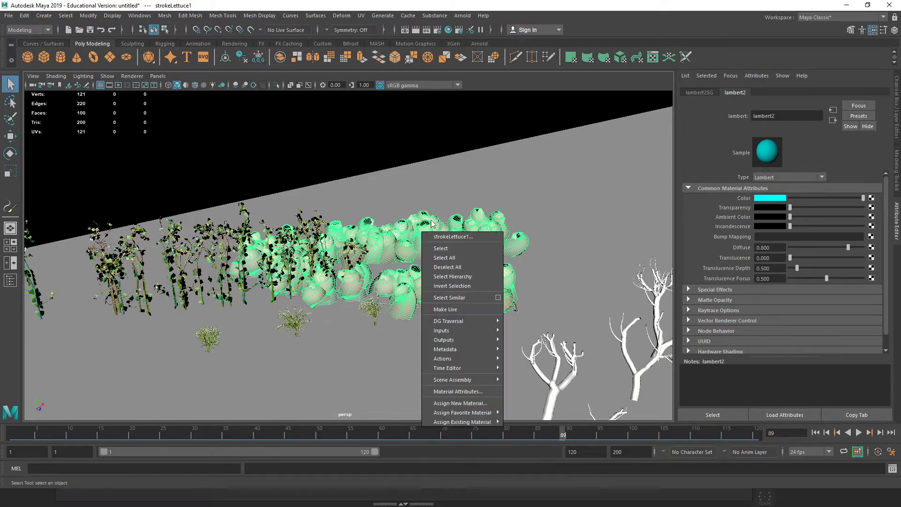
{"action": "mouse_move", "coordinate": [462, 232]}
{"action": "left_mouse_down", "text": "alt"}
{"action": "mouse_move", "coordinate": [409, 232]}
{"action": "mouse_move", "coordinate": [466, 239]}
{"action": "left_mouse_up", "text": "alt"}
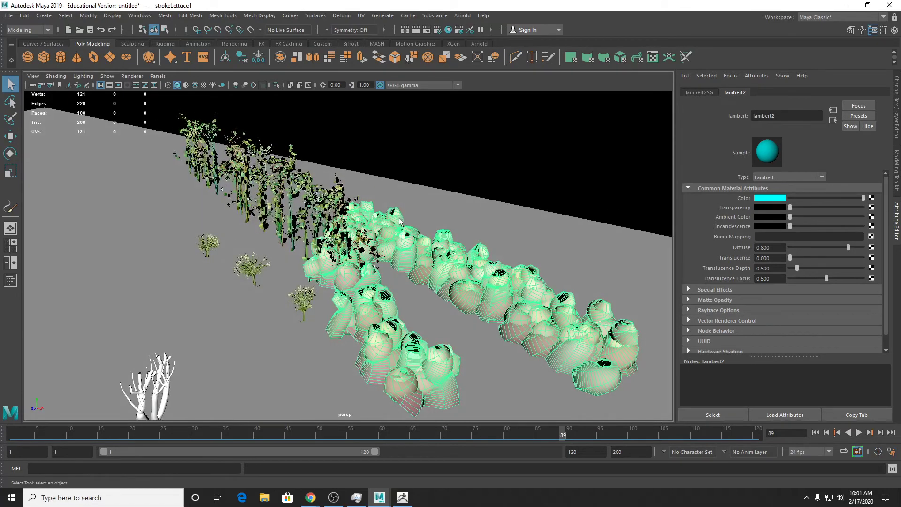
{"action": "scroll", "coordinate": [435, 242], "scroll_direction": "down", "scroll_amount": 3}
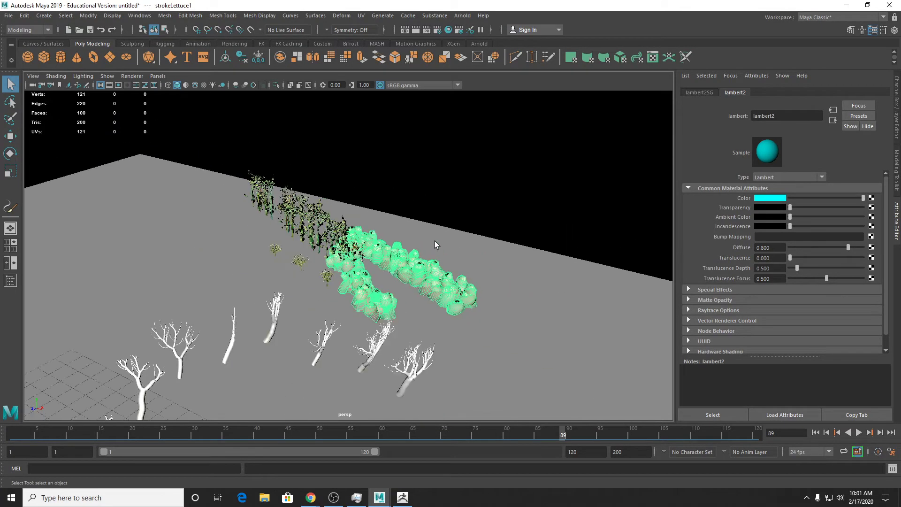
View the birches and vegetables from a low angle and select the lettuce stroke to show its attributes.
{"action": "left_click", "coordinate": [435, 238]}
{"action": "scroll", "coordinate": [270, 231], "scroll_direction": "down", "scroll_amount": 1}
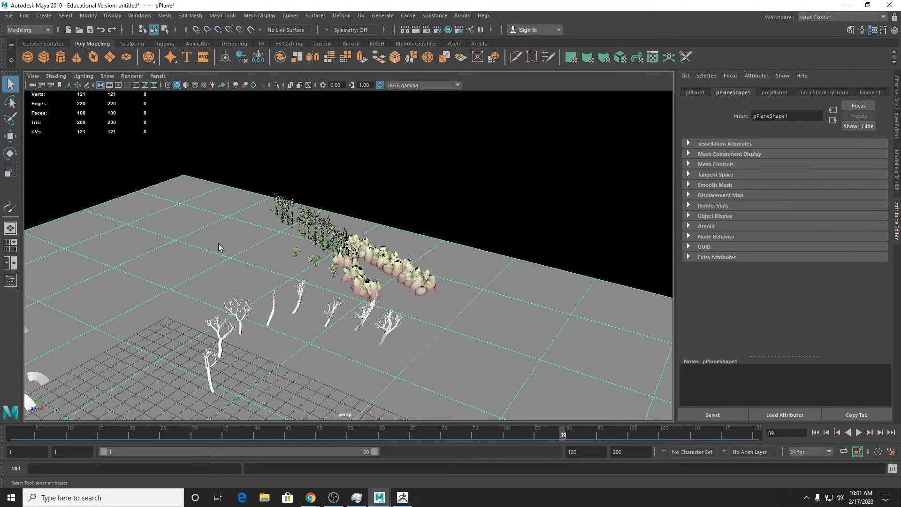
{"action": "scroll", "coordinate": [187, 251], "scroll_direction": "down", "scroll_amount": 1}
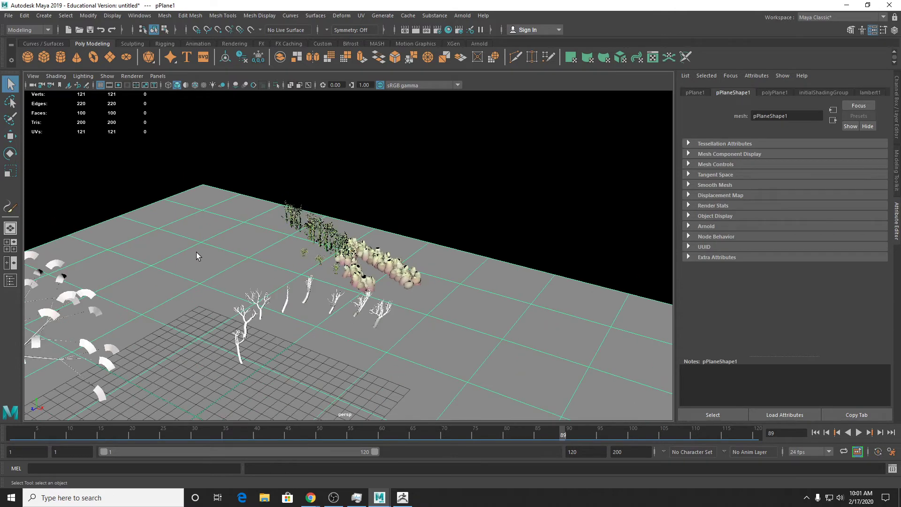
{"action": "scroll", "coordinate": [202, 251], "scroll_direction": "down", "scroll_amount": 2}
{"action": "left_click_drag", "start_coordinate": [260, 300], "coordinate": [247, 268], "text": "alt"}
{"action": "left_click", "coordinate": [361, 278]}
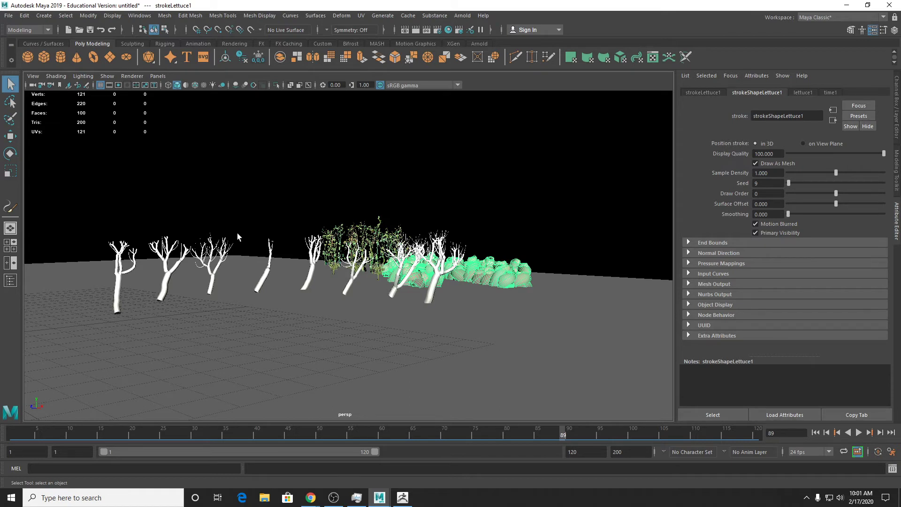
Select the row of dead birch tree strokes and open the options for converting Paint Effects to polygons.
{"action": "left_click", "coordinate": [227, 258]}
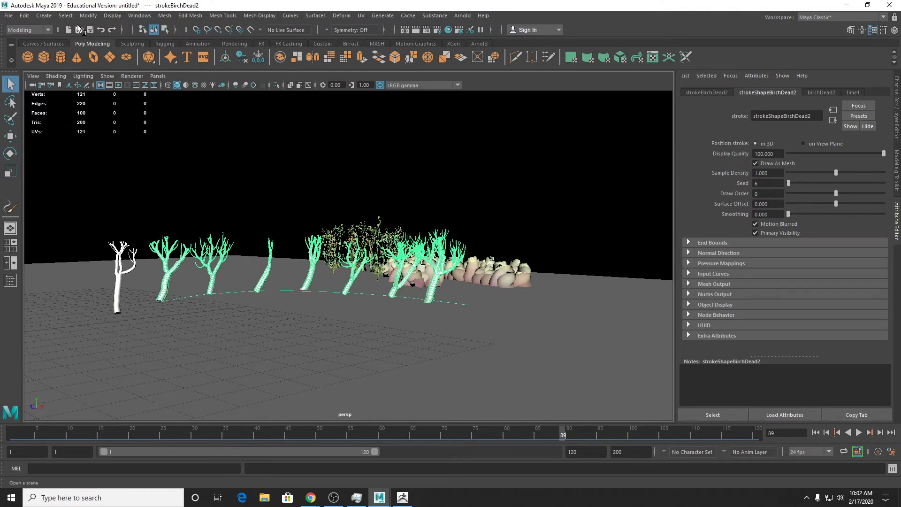
{"action": "left_click", "coordinate": [87, 16]}
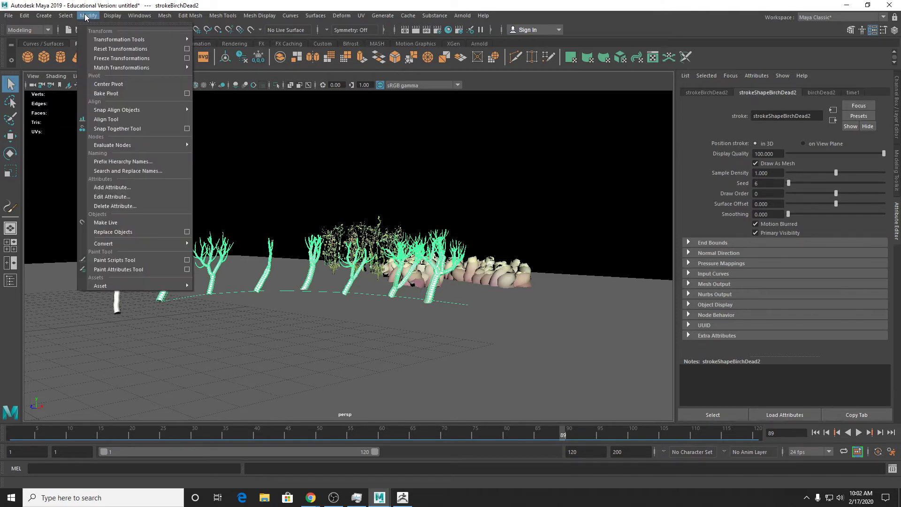
{"action": "mouse_move", "coordinate": [190, 246]}
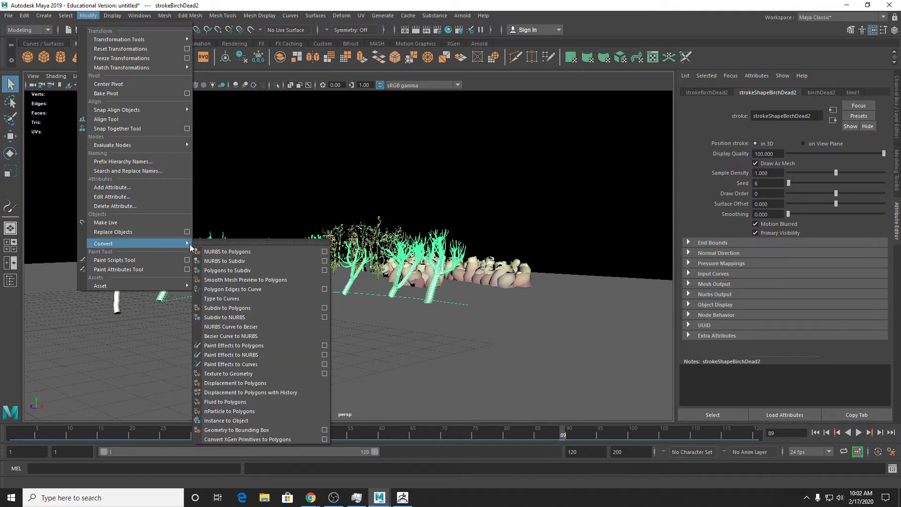
{"action": "left_click", "coordinate": [323, 346]}
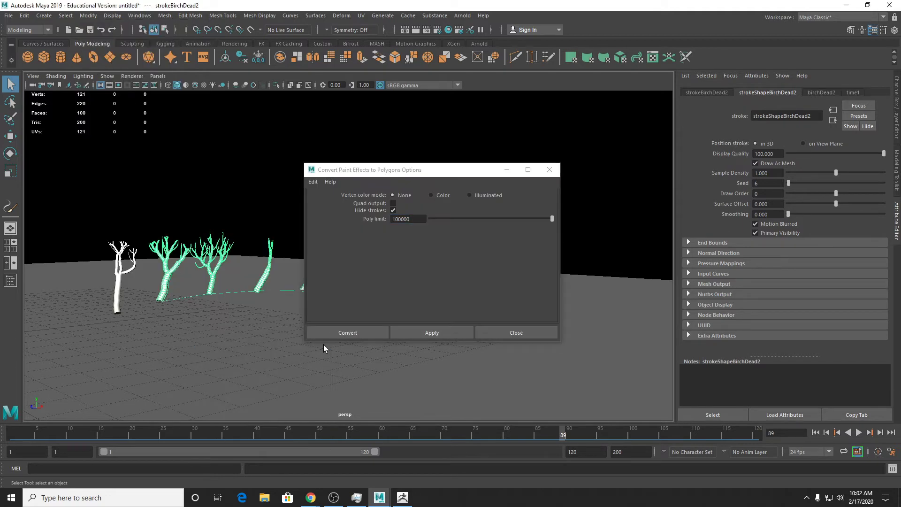
{"action": "left_click", "coordinate": [323, 345]}
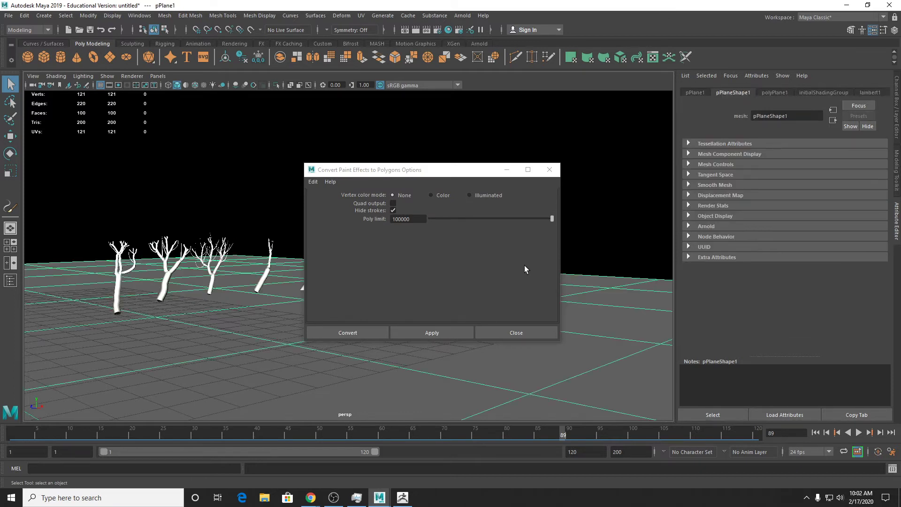
Set the conversion's vertex color mode to Color, with quad output and hide strokes enabled.
{"action": "left_click", "coordinate": [430, 196]}
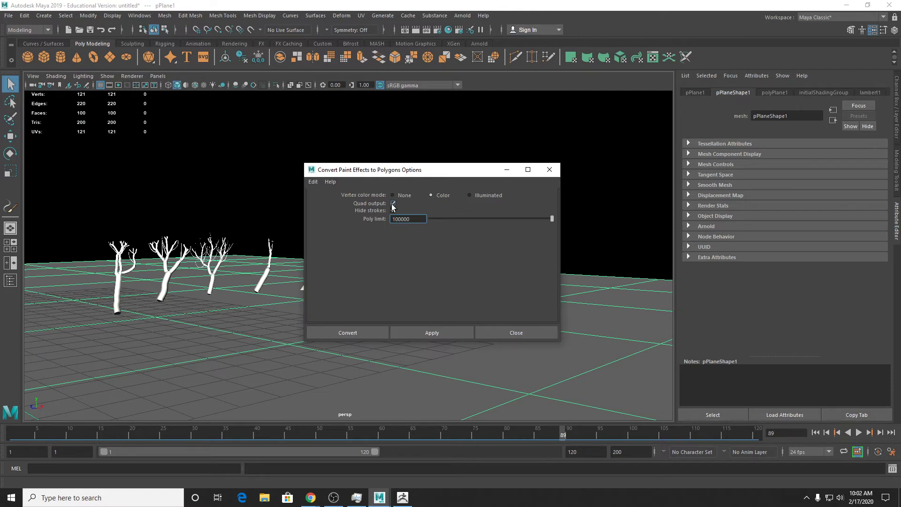
{"action": "left_click", "coordinate": [393, 210]}
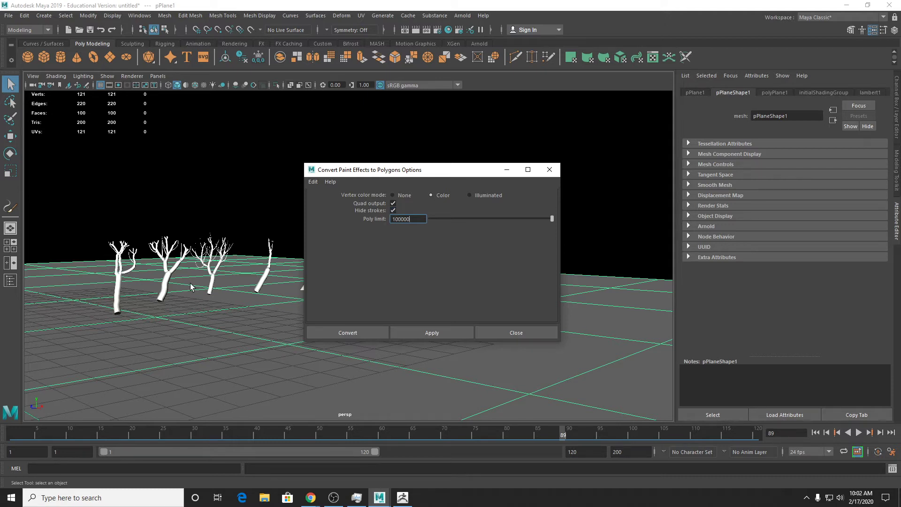
{"action": "double_click", "coordinate": [418, 220]}
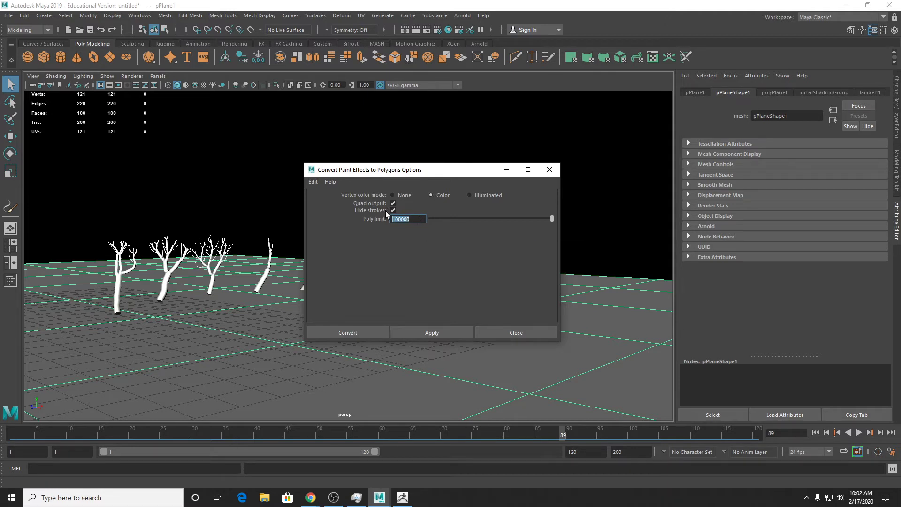
{"action": "left_click", "coordinate": [415, 224]}
{"action": "left_click_drag", "start_coordinate": [414, 219], "coordinate": [393, 220]}
Select the row of dead birch trees again, convert it to polygons and close the conversion options.
{"action": "left_click", "coordinate": [434, 336]}
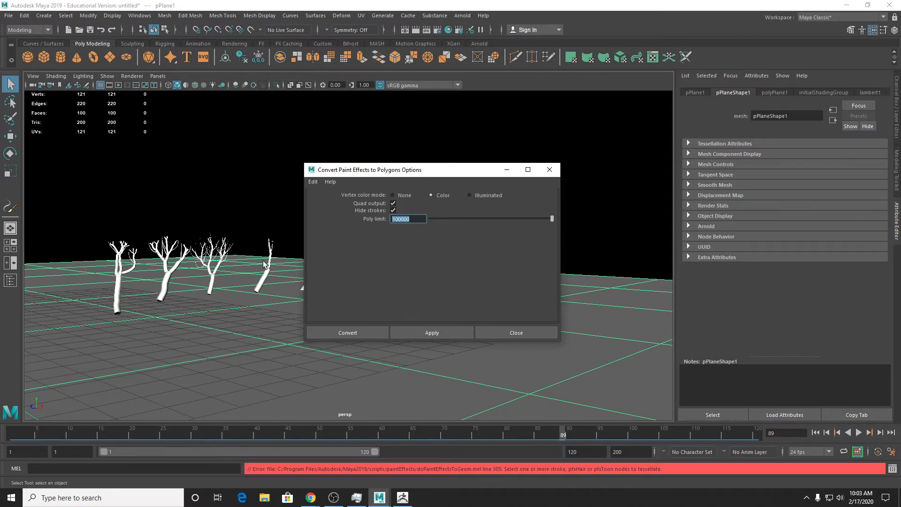
{"action": "right_click", "coordinate": [228, 252]}
{"action": "right_click", "coordinate": [227, 247]}
{"action": "left_click", "coordinate": [246, 265]}
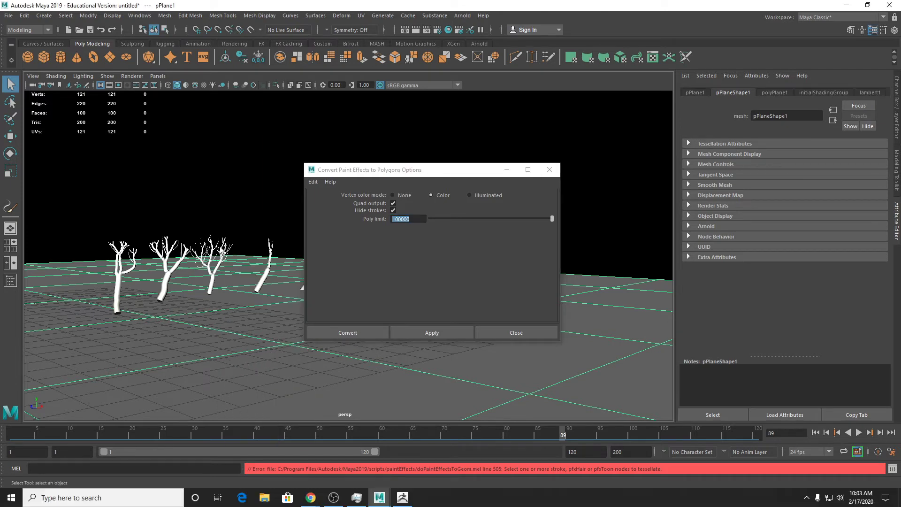
{"action": "left_click", "coordinate": [433, 335]}
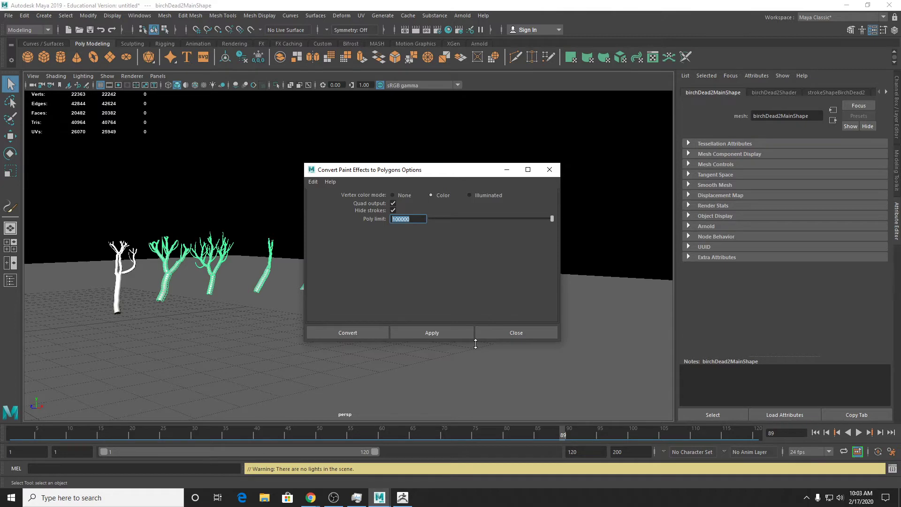
{"action": "left_click", "coordinate": [516, 334]}
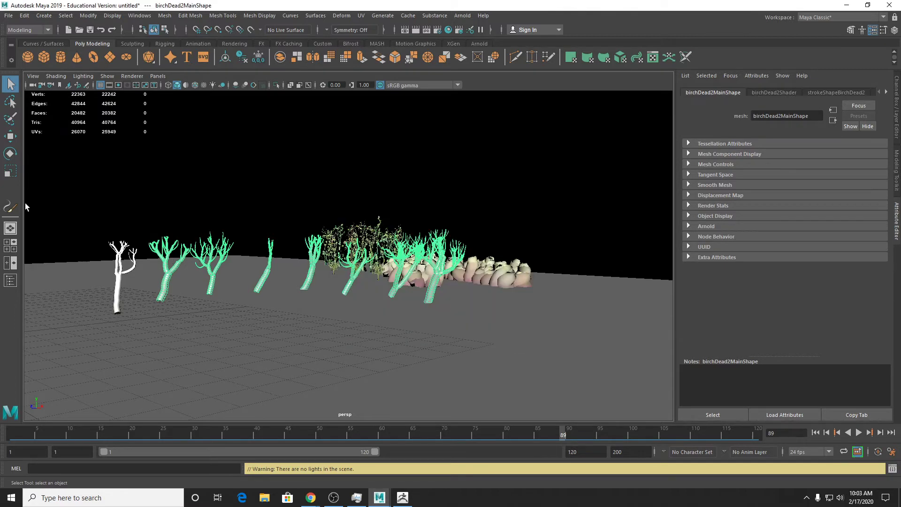
Show the Outliner and expand birchDead2MeshGroup.
{"action": "left_click", "coordinate": [11, 281]}
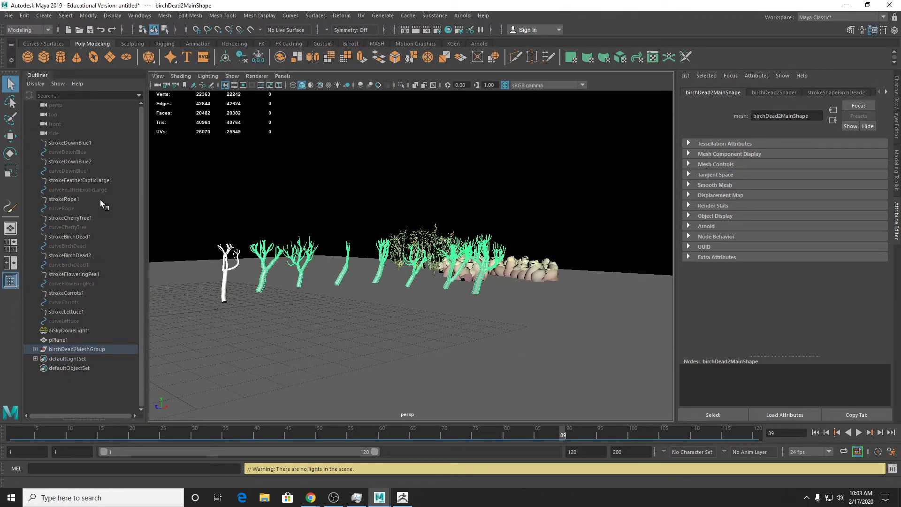
{"action": "left_click", "coordinate": [77, 349]}
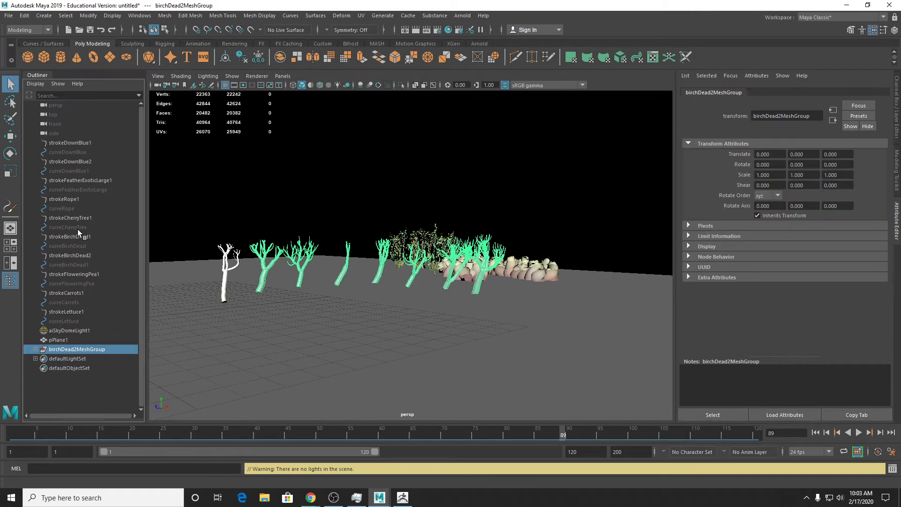
{"action": "left_click", "coordinate": [35, 350]}
Examine the converted birch tree mesh up close, comparing its polygon counts with those of the ground plane.
{"action": "left_click_drag", "start_coordinate": [304, 230], "coordinate": [323, 299], "text": "alt"}
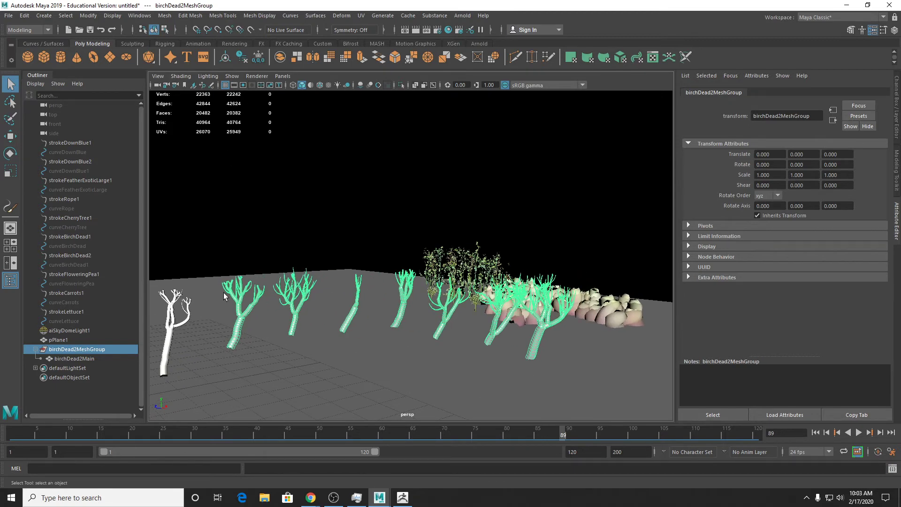
{"action": "right_click_drag", "start_coordinate": [224, 292], "coordinate": [231, 329], "text": "alt"}
{"action": "middle_click_drag", "start_coordinate": [231, 328], "coordinate": [289, 294], "text": "alt"}
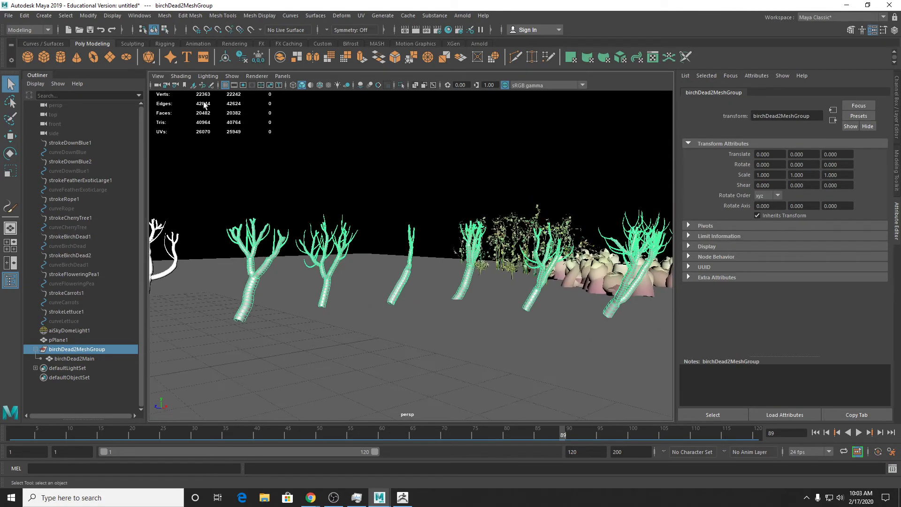
{"action": "left_click", "coordinate": [333, 311]}
{"action": "left_click", "coordinate": [326, 276]}
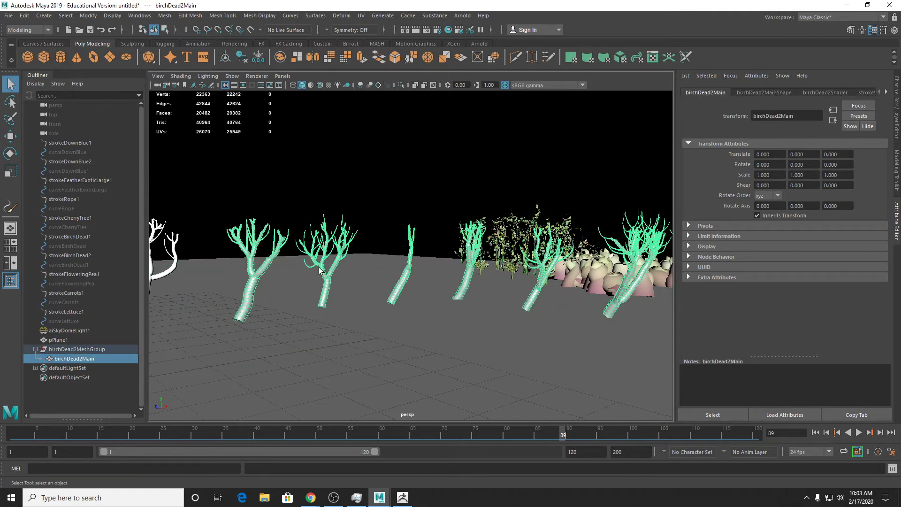
{"action": "scroll", "coordinate": [314, 285], "scroll_direction": "up", "scroll_amount": 3}
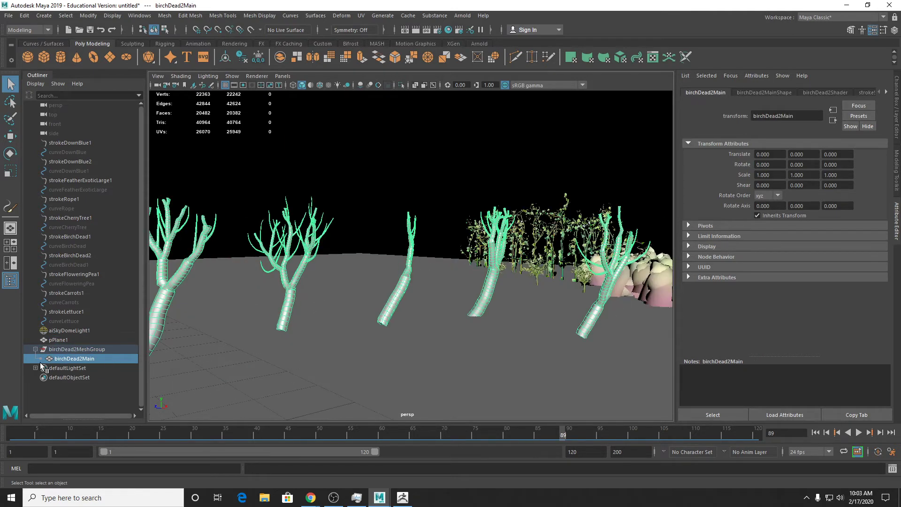
{"action": "middle_click_drag", "start_coordinate": [326, 313], "coordinate": [413, 308], "text": "alt"}
{"action": "scroll", "coordinate": [409, 308], "scroll_direction": "up", "scroll_amount": 1}
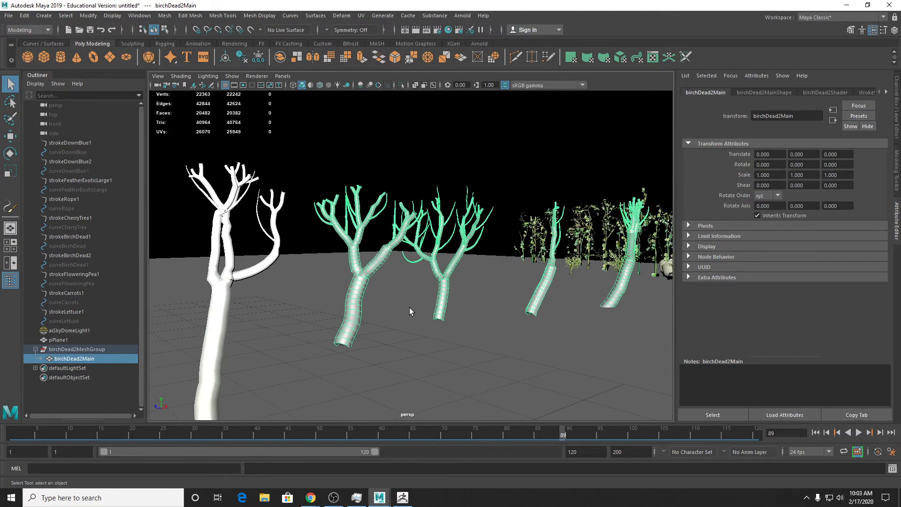
{"action": "scroll", "coordinate": [410, 308], "scroll_direction": "down", "scroll_amount": 3}
{"action": "left_click_drag", "start_coordinate": [409, 308], "coordinate": [398, 312], "text": "alt"}
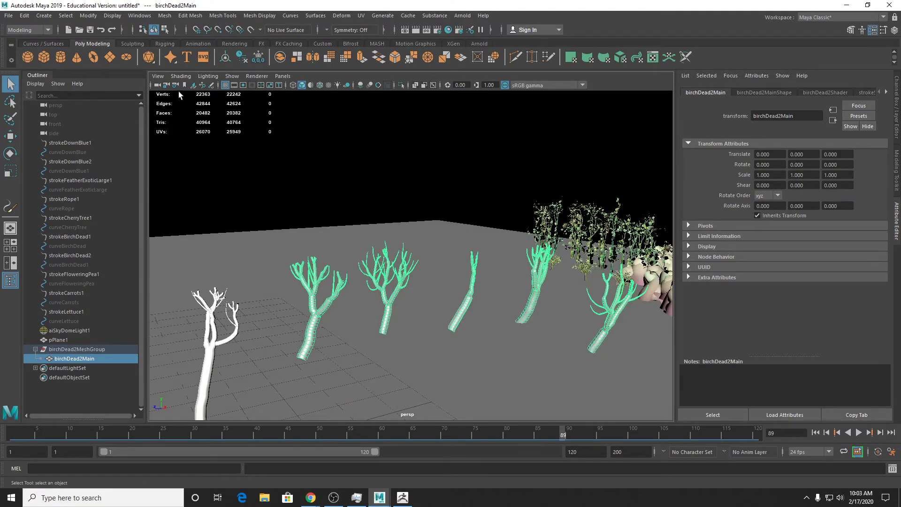
{"action": "left_click", "coordinate": [350, 238]}
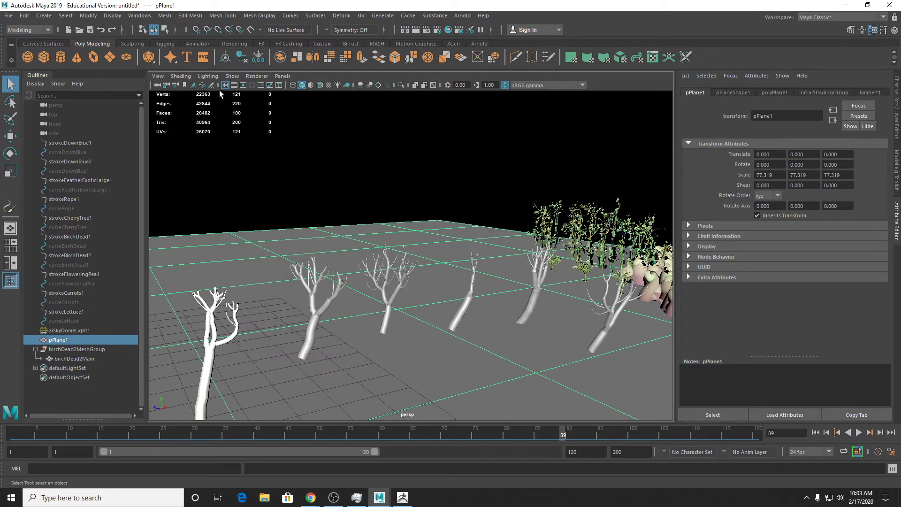
{"action": "left_click", "coordinate": [417, 220]}
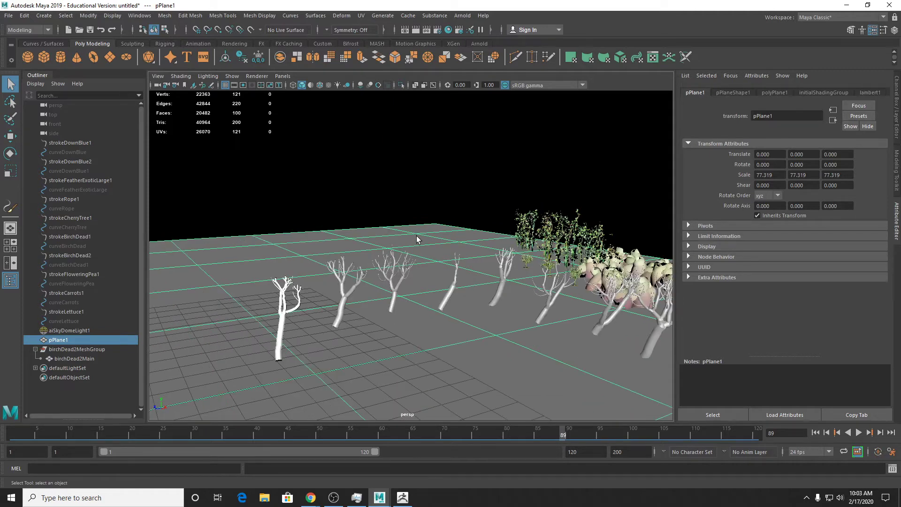
{"action": "left_click", "coordinate": [401, 300]}
{"action": "left_click_drag", "start_coordinate": [401, 302], "coordinate": [369, 322], "text": "alt"}
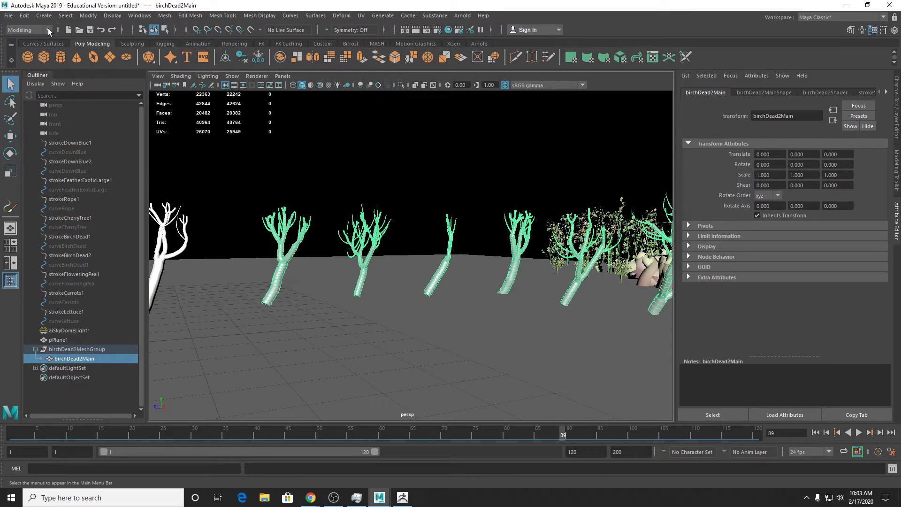
{"action": "left_click", "coordinate": [88, 16]}
{"action": "left_click", "coordinate": [198, 223]}
{"action": "left_click", "coordinate": [189, 226]}
{"action": "left_click", "coordinate": [88, 15]}
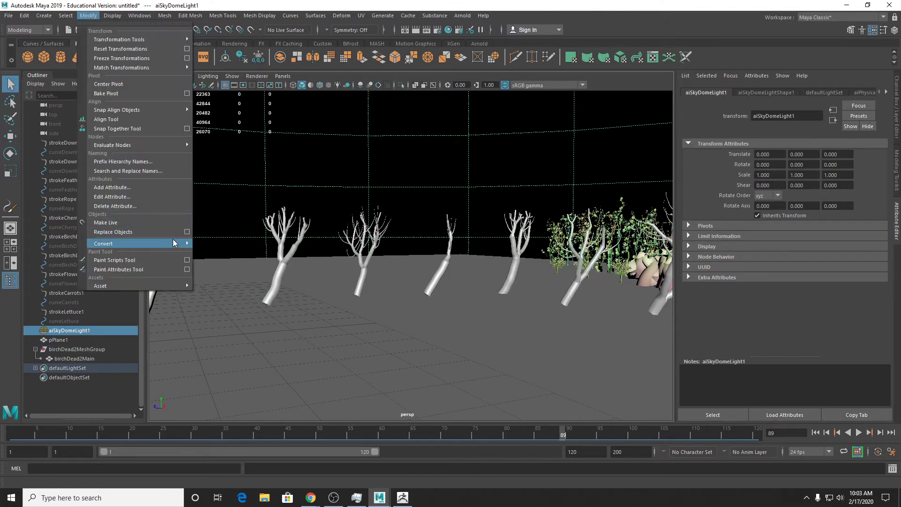
{"action": "mouse_move", "coordinate": [182, 243]}
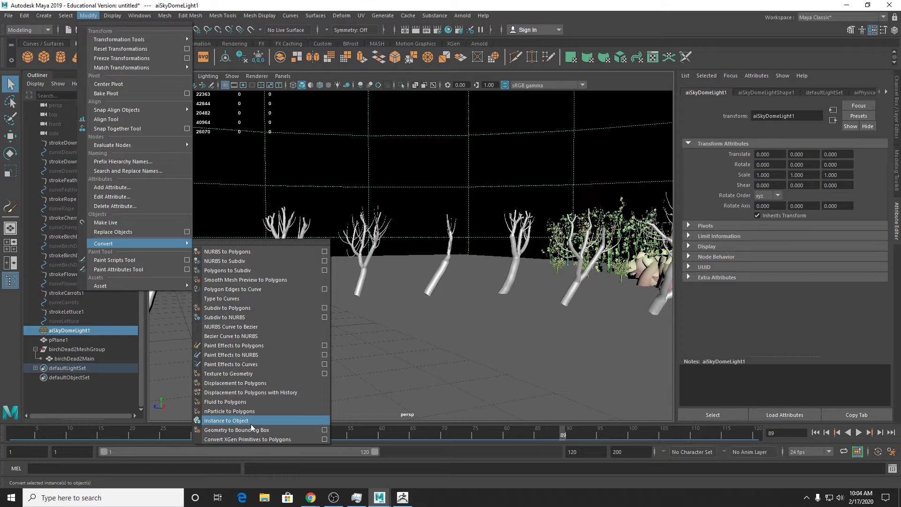
{"action": "left_click", "coordinate": [381, 374]}
Assign the cyan lambert2 material to the converted birch tree mesh, birchDead2Main, and deselect it.
{"action": "left_click_drag", "start_coordinate": [348, 268], "coordinate": [315, 300], "text": "alt"}
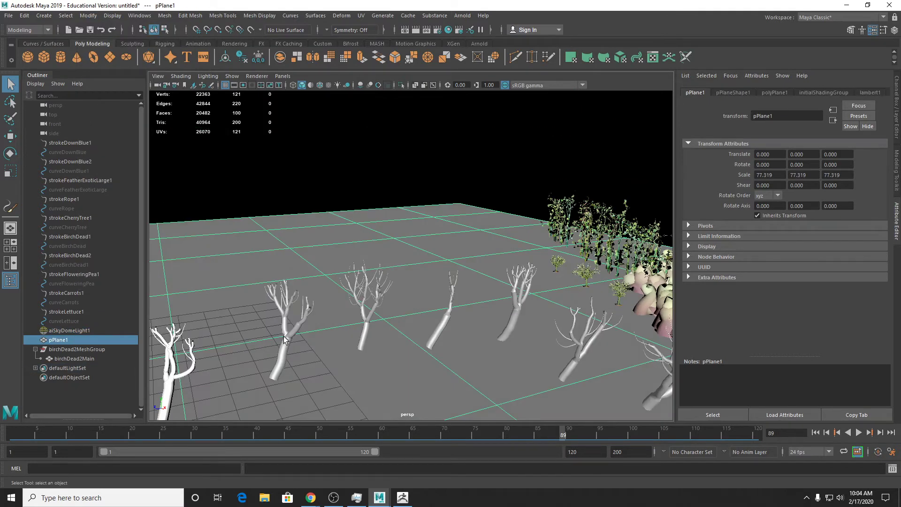
{"action": "left_click", "coordinate": [360, 351]}
{"action": "scroll", "coordinate": [355, 354], "scroll_direction": "up", "scroll_amount": 5}
{"action": "middle_click_drag", "start_coordinate": [355, 356], "coordinate": [444, 279], "text": "alt"}
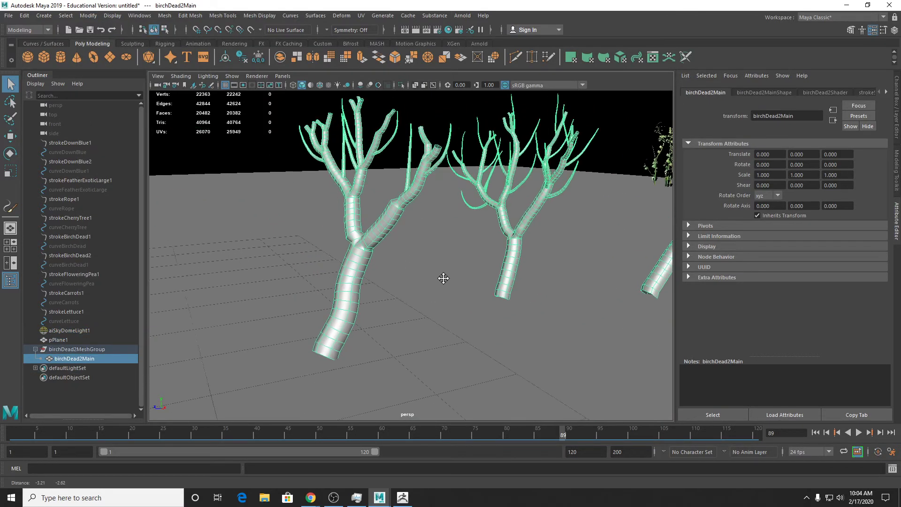
{"action": "right_click_drag", "start_coordinate": [386, 238], "coordinate": [453, 476]}
{"action": "left_click_drag", "start_coordinate": [394, 258], "coordinate": [336, 193], "text": "alt"}
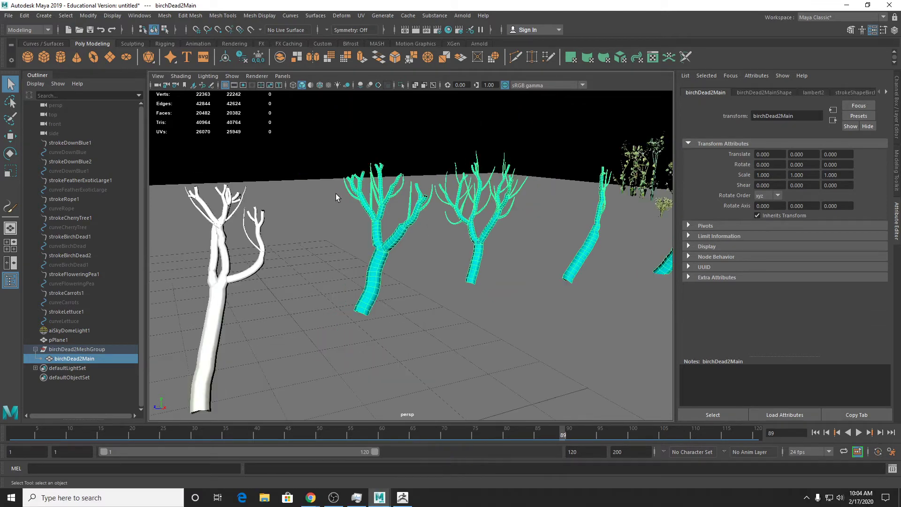
{"action": "left_click", "coordinate": [324, 205]}
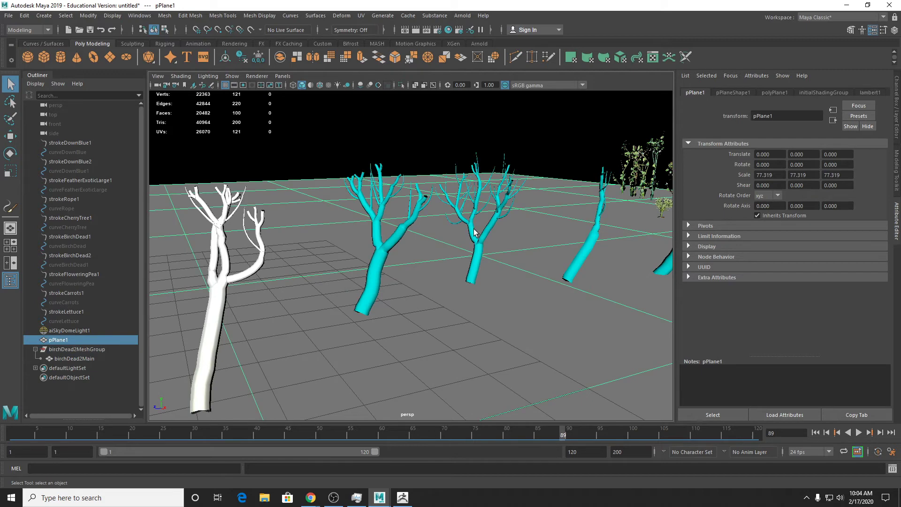
Render the scene in the Arnold RenderView and move its window clear of the trees in the viewport.
{"action": "left_click", "coordinate": [458, 17]}
{"action": "left_click", "coordinate": [474, 32]}
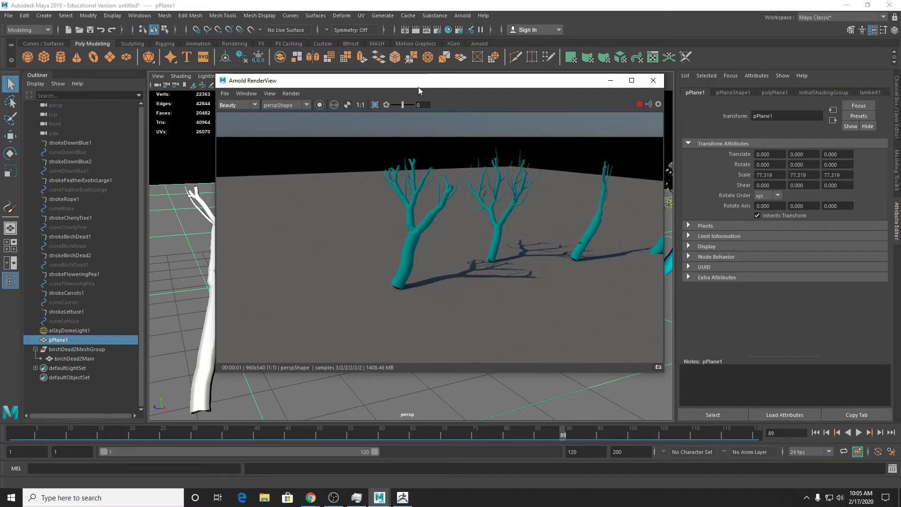
{"action": "left_click_drag", "start_coordinate": [418, 83], "coordinate": [641, 136]}
Inspect the cyan birch trees in the live render, first close up and from farther away.
{"action": "left_click", "coordinate": [378, 269]}
{"action": "key", "text": "f"}
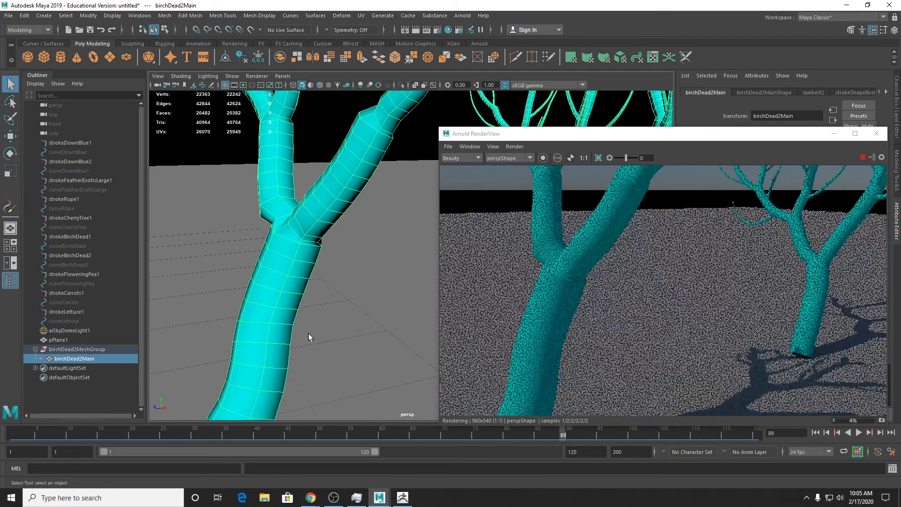
{"action": "mouse_move", "coordinate": [309, 333]}
{"action": "left_mouse_down", "text": "alt"}
{"action": "mouse_move", "coordinate": [304, 341]}
{"action": "mouse_move", "coordinate": [297, 332]}
{"action": "left_mouse_up", "text": "alt"}
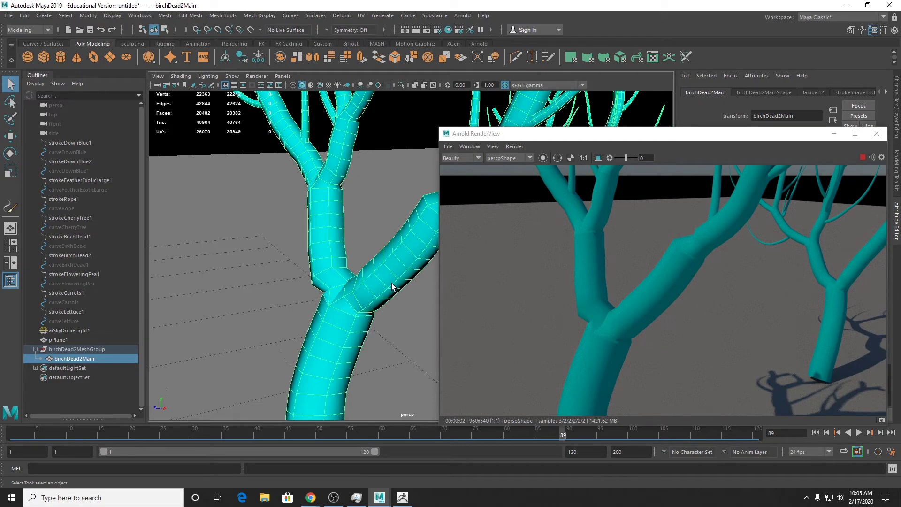
{"action": "scroll", "coordinate": [365, 286], "scroll_direction": "down", "scroll_amount": 9}
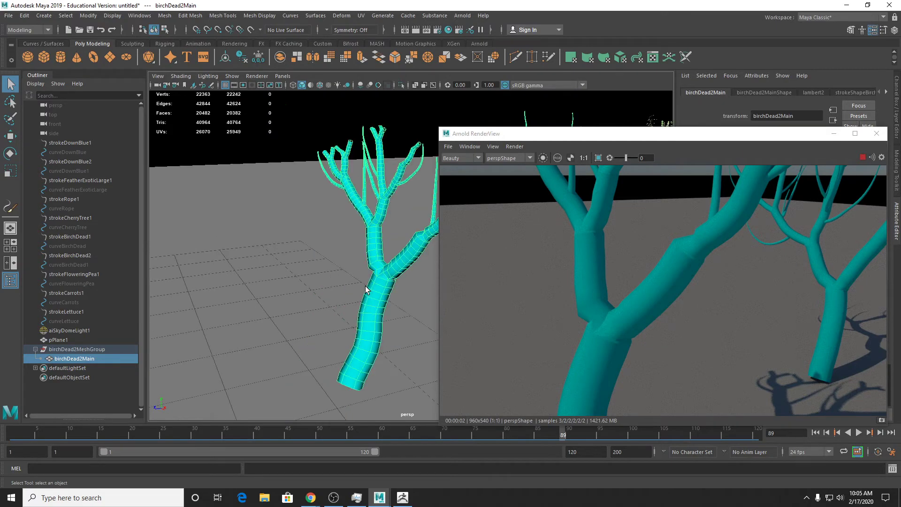
{"action": "middle_click_drag", "start_coordinate": [372, 304], "coordinate": [351, 284], "text": "alt"}
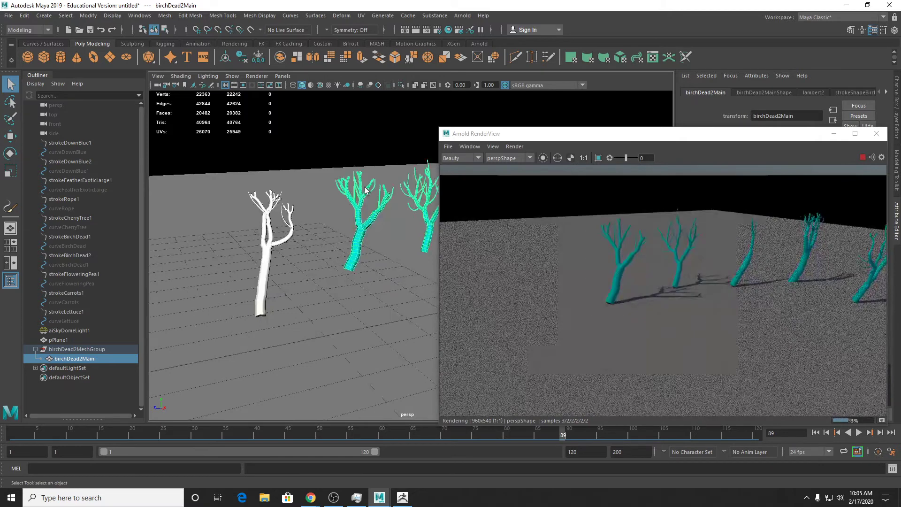
{"action": "left_click_drag", "start_coordinate": [716, 136], "coordinate": [615, 172]}
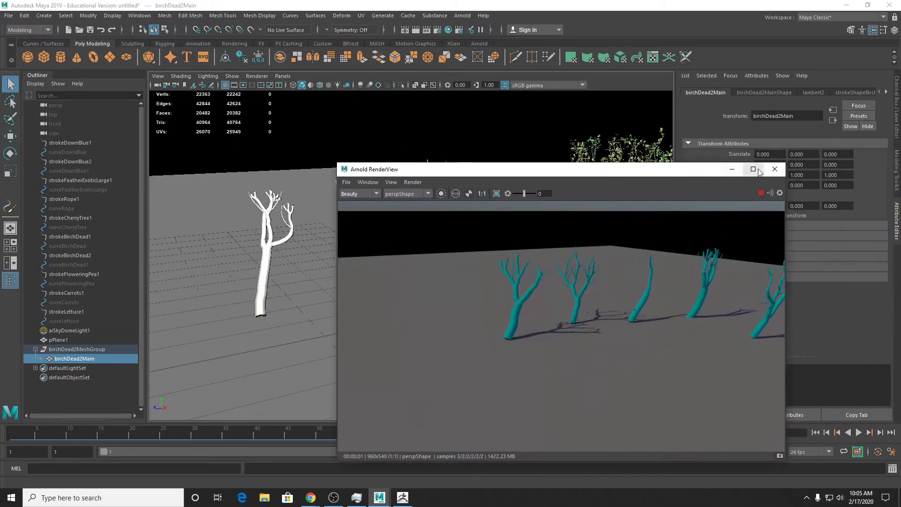
Close the render view, separate birchDead2Main into its individual pieces, and select the first tree's trunk.
{"action": "left_click", "coordinate": [775, 169]}
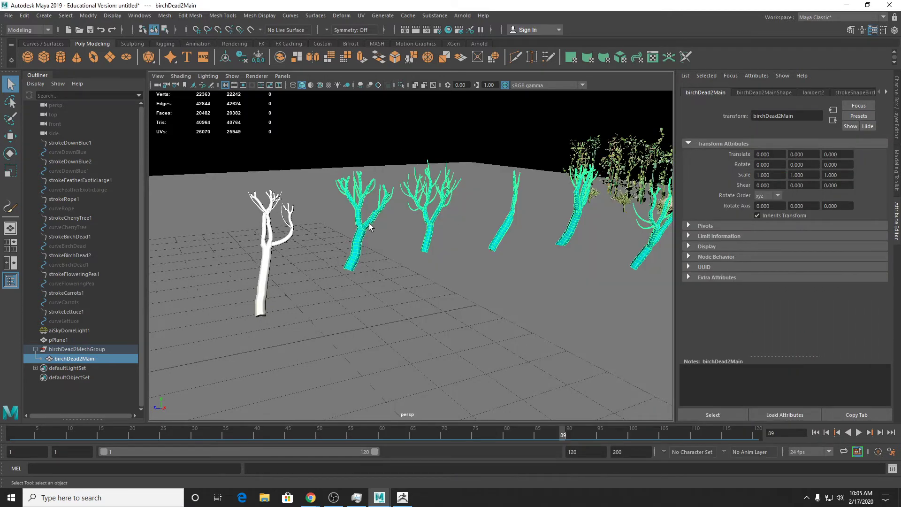
{"action": "left_click", "coordinate": [165, 16]}
{"action": "left_click", "coordinate": [185, 57]}
{"action": "left_click", "coordinate": [357, 245]}
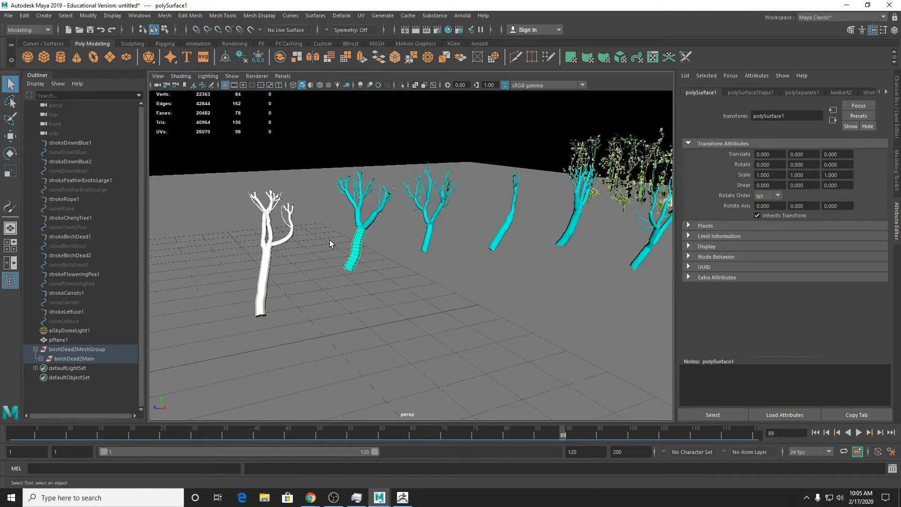
Examine the separated branch pieces where they meet the trunk at the first birch tree's fork.
{"action": "key", "text": "f"}
{"action": "middle_click_drag", "start_coordinate": [456, 160], "coordinate": [439, 241], "text": "alt"}
{"action": "left_click", "coordinate": [439, 241]}
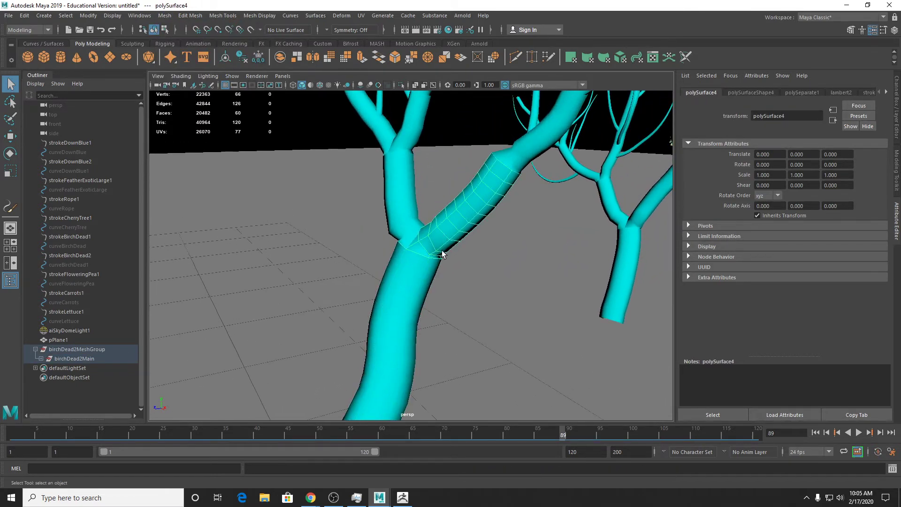
{"action": "mouse_move", "coordinate": [442, 251]}
{"action": "left_mouse_down", "text": "alt"}
{"action": "mouse_move", "coordinate": [478, 257]}
{"action": "mouse_move", "coordinate": [455, 238]}
{"action": "left_mouse_up", "text": "alt"}
{"action": "left_click", "coordinate": [398, 223]}
{"action": "key", "text": "w"}
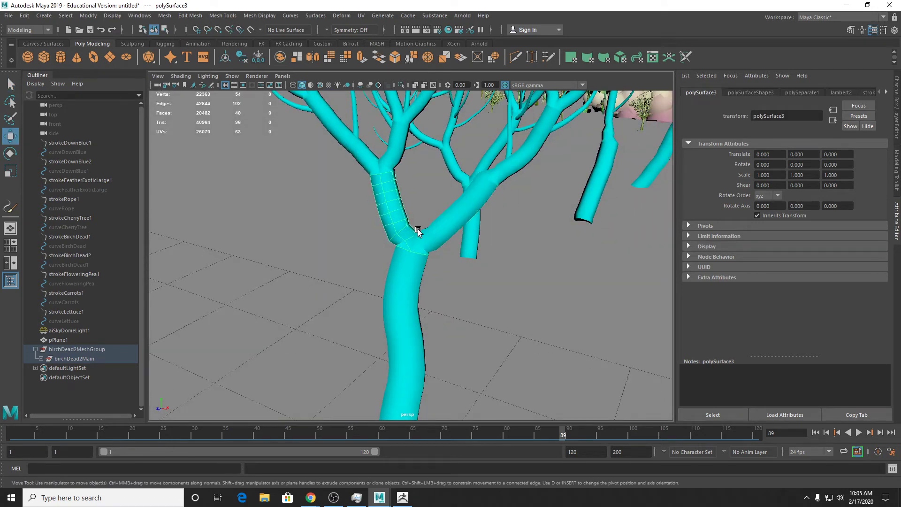
Select all the trunk and branch pieces of a single birch tree and isolate them in the viewport.
{"action": "scroll", "coordinate": [429, 268], "scroll_direction": "down", "scroll_amount": 3}
{"action": "left_click_drag", "start_coordinate": [429, 269], "coordinate": [401, 253], "text": "alt"}
{"action": "scroll", "coordinate": [386, 151], "scroll_direction": "down", "scroll_amount": 4}
{"action": "left_click_drag", "start_coordinate": [357, 162], "coordinate": [460, 272]}
{"action": "left_click", "coordinate": [473, 297], "text": "ctrl"}
{"action": "scroll", "coordinate": [471, 294], "scroll_direction": "up", "scroll_amount": 4}
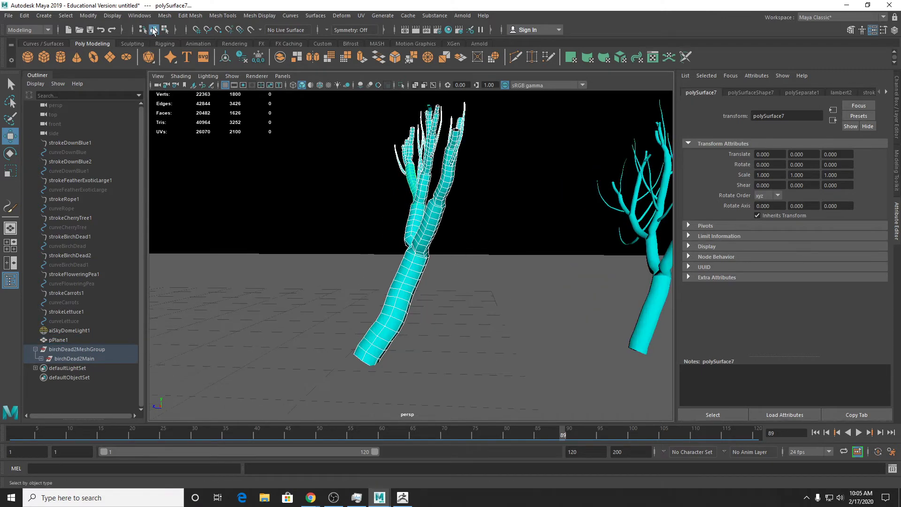
{"action": "key", "text": "ctrl+1"}
{"action": "left_click_drag", "start_coordinate": [417, 275], "coordinate": [432, 242], "text": "alt"}
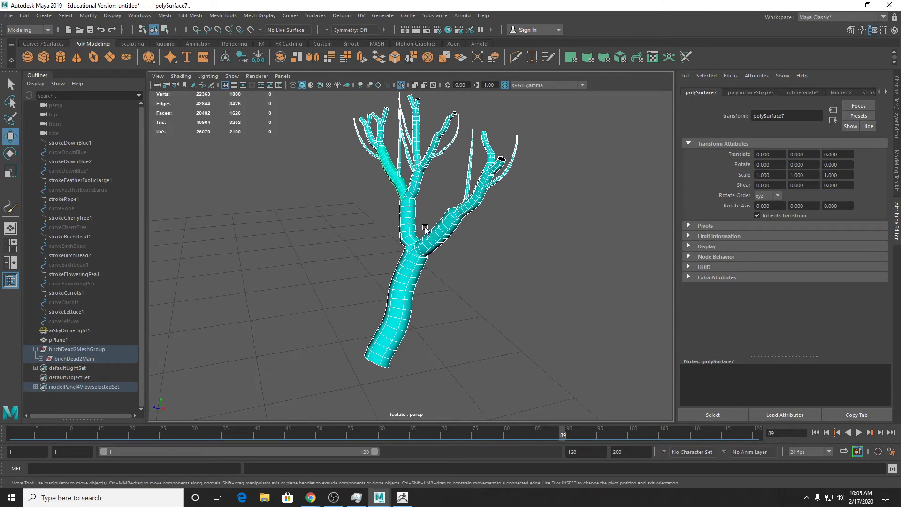
Center the pivots of all the isolated tree's pieces.
{"action": "left_click", "coordinate": [433, 242]}
{"action": "scroll", "coordinate": [331, 135], "scroll_direction": "down", "scroll_amount": 3}
{"action": "left_click_drag", "start_coordinate": [327, 128], "coordinate": [476, 315]}
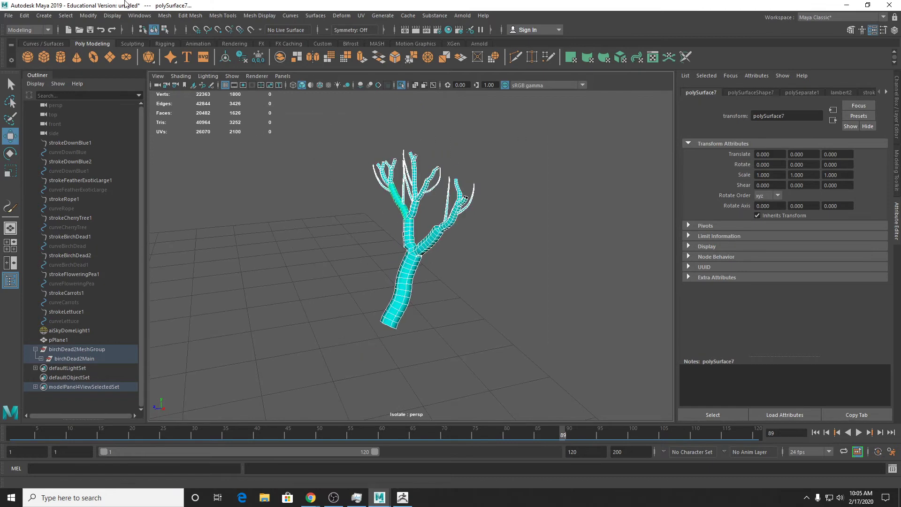
{"action": "left_click", "coordinate": [88, 18]}
{"action": "left_click", "coordinate": [112, 84]}
{"action": "scroll", "coordinate": [434, 250], "scroll_direction": "up", "scroll_amount": 4}
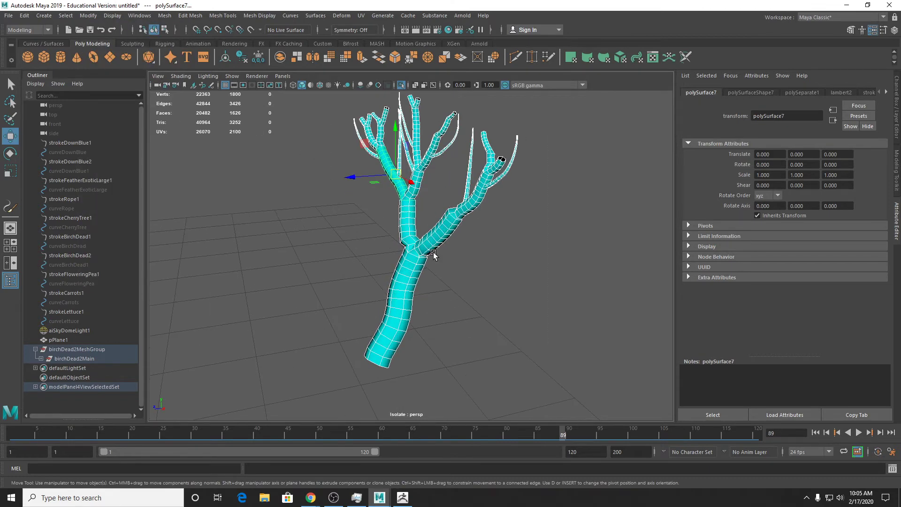
Move the two lowest branch pieces away from the trunk along Z, one to each side.
{"action": "left_click", "coordinate": [436, 256]}
{"action": "scroll", "coordinate": [435, 231], "scroll_direction": "up", "scroll_amount": 2}
{"action": "left_click", "coordinate": [436, 231]}
{"action": "left_click_drag", "start_coordinate": [418, 233], "coordinate": [447, 225]}
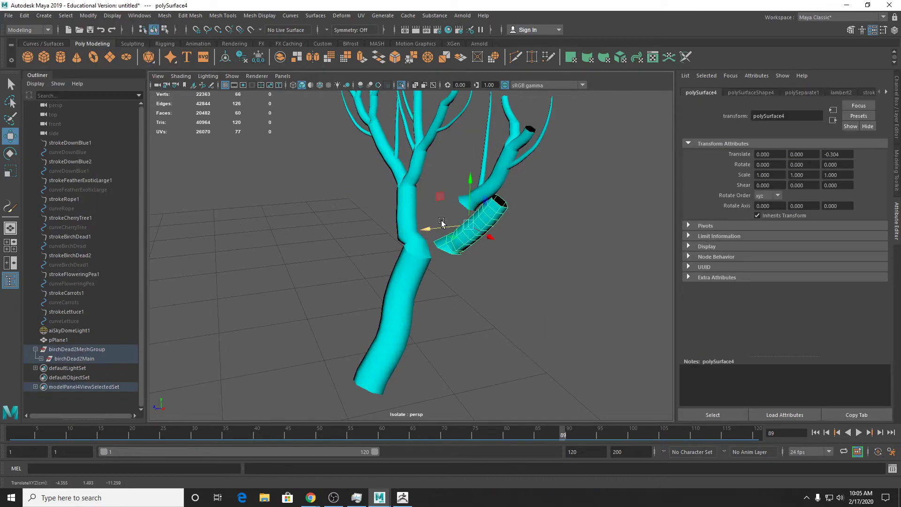
{"action": "key", "text": "q"}
{"action": "left_click", "coordinate": [415, 209]}
{"action": "key", "text": "w"}
{"action": "left_click_drag", "start_coordinate": [371, 225], "coordinate": [323, 227]}
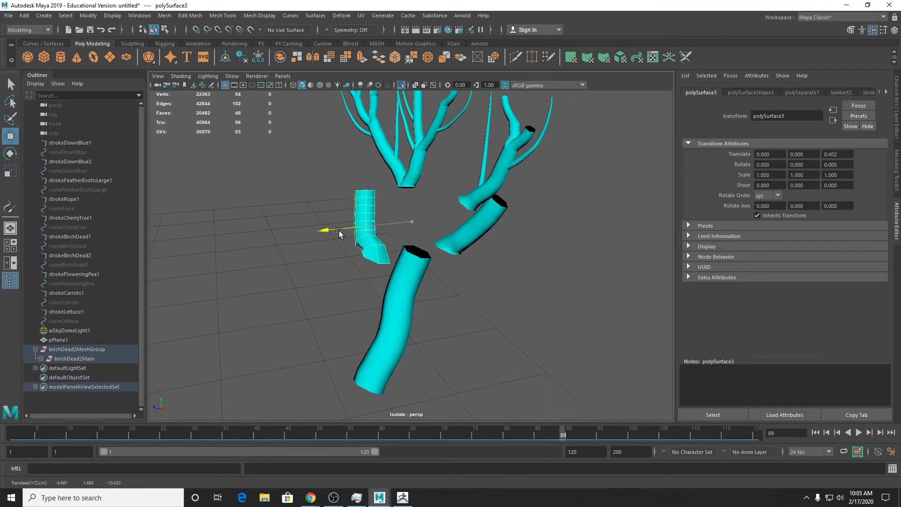
Move two of the higher branch pieces sideways along Z, out of the tree's crown.
{"action": "left_click", "coordinate": [403, 185]}
{"action": "left_click_drag", "start_coordinate": [368, 172], "coordinate": [417, 169]}
{"action": "left_click", "coordinate": [417, 139]}
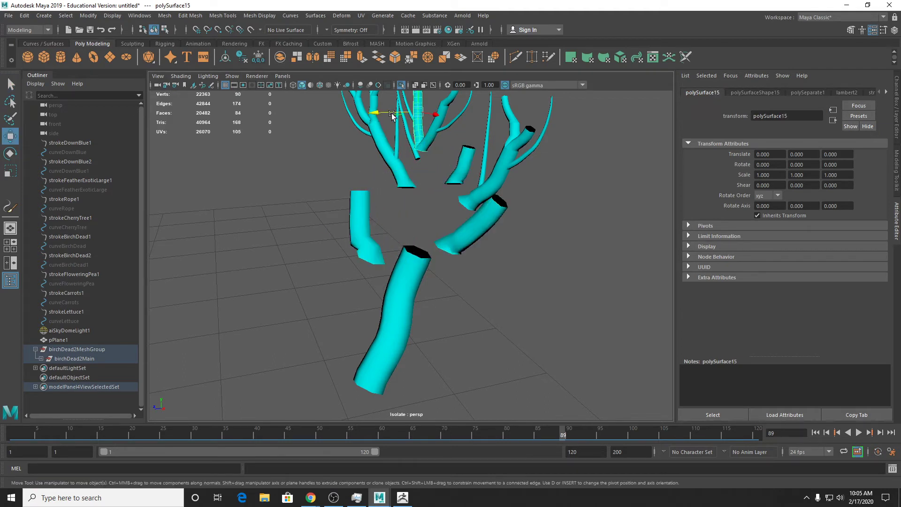
{"action": "left_click_drag", "start_coordinate": [378, 113], "coordinate": [265, 115]}
{"action": "middle_click_drag", "start_coordinate": [394, 194], "coordinate": [376, 238], "text": "alt"}
Undo all the branch moves so that the isolated tree is whole again.
{"action": "key", "text": "ctrl+z"}
{"action": "key", "text": "ctrl+z"}
{"action": "key", "text": "ctrl+z"}
{"action": "key", "text": "ctrl+z"}
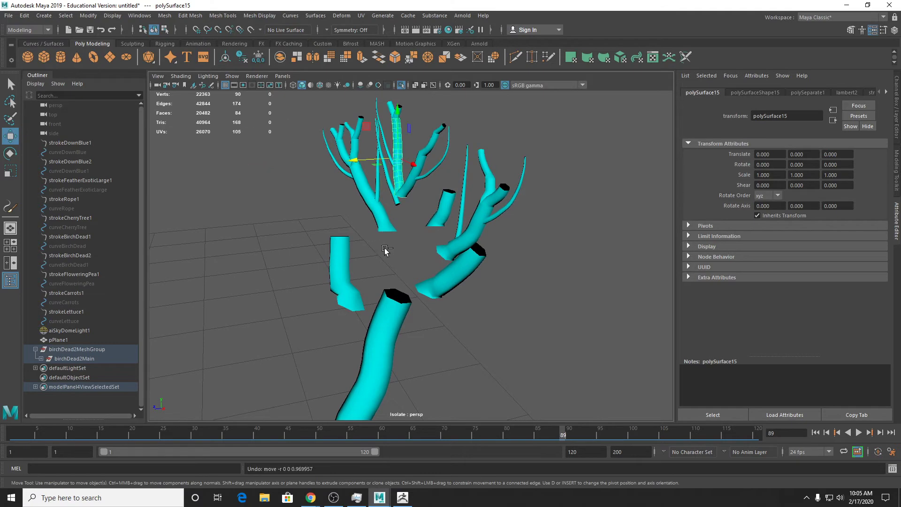
{"action": "key", "text": "ctrl+z"}
{"action": "key", "text": "ctrl+z"}
{"action": "key", "text": "ctrl+z"}
{"action": "key", "text": "ctrl+z"}
{"action": "key", "text": "ctrl+z"}
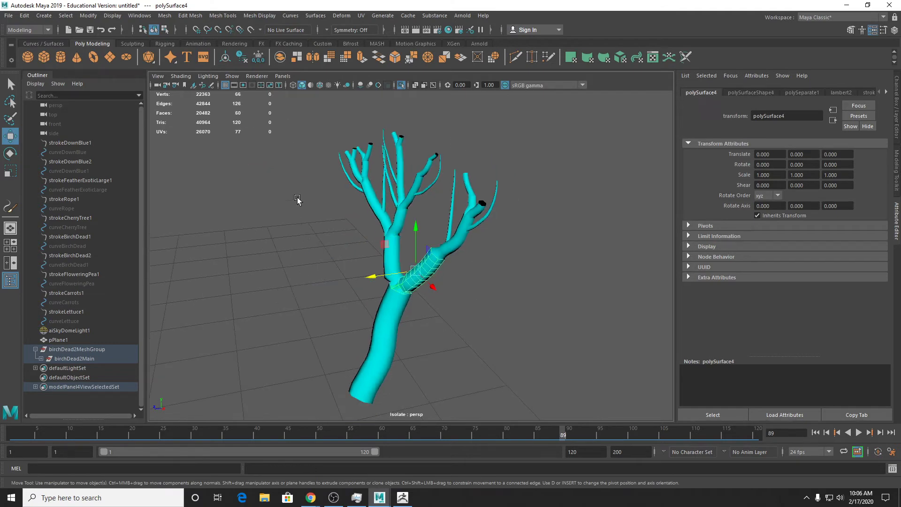
Show the isolated tree with smoothed surfaces and examine how its branch pieces meet at the forks.
{"action": "left_click", "coordinate": [455, 322]}
{"action": "scroll", "coordinate": [452, 320], "scroll_direction": "up", "scroll_amount": 6}
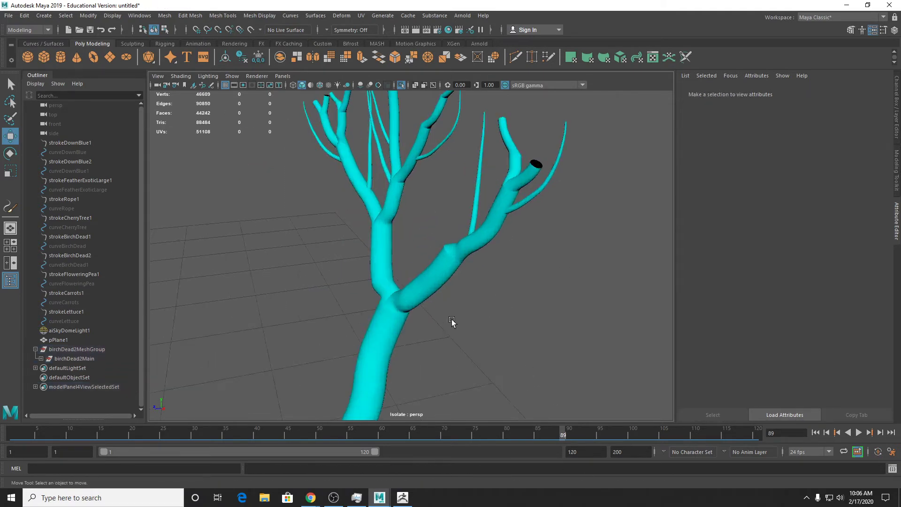
{"action": "left_click_drag", "start_coordinate": [441, 359], "coordinate": [533, 161], "text": "alt"}
{"action": "left_click", "coordinate": [533, 161]}
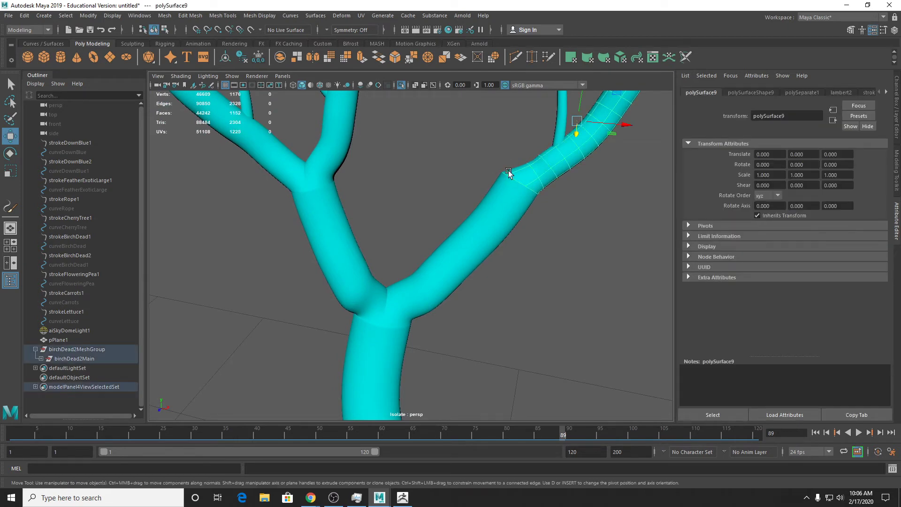
{"action": "left_click", "coordinate": [385, 323]}
{"action": "left_click_drag", "start_coordinate": [410, 350], "coordinate": [449, 348], "text": "alt"}
{"action": "left_click", "coordinate": [432, 344]}
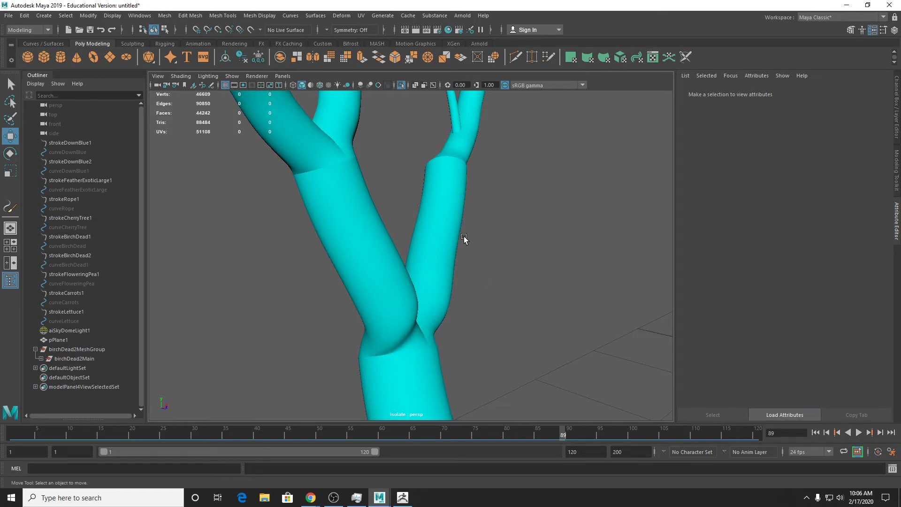
{"action": "left_click", "coordinate": [450, 229]}
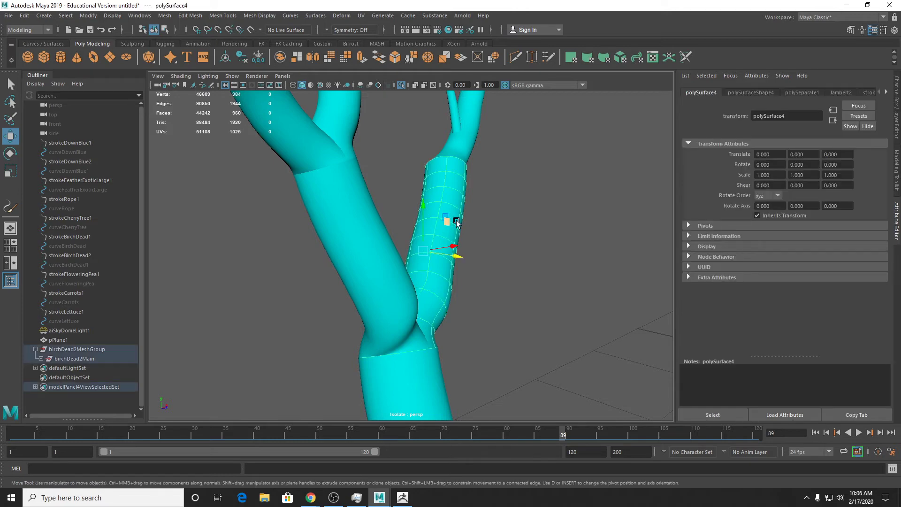
{"action": "scroll", "coordinate": [527, 214], "scroll_direction": "down", "scroll_amount": 7}
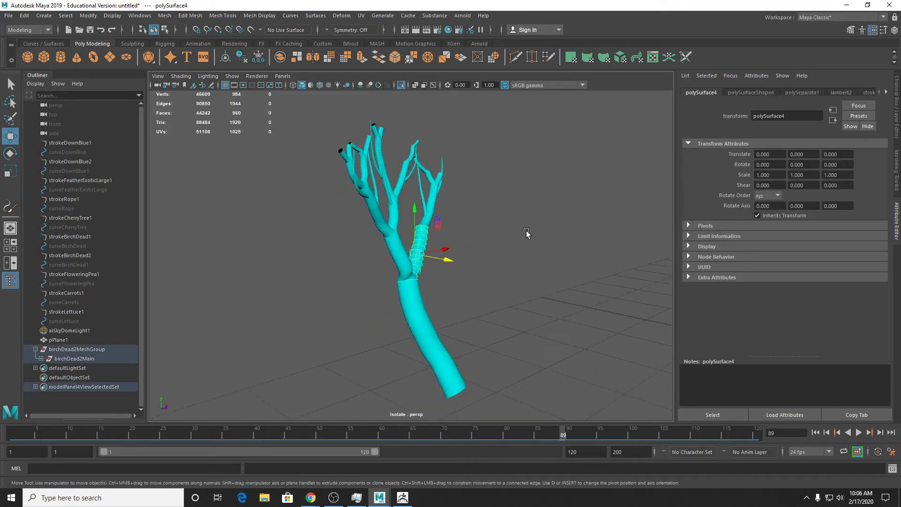
Export all pieces of the isolated tree as an OBJ file named tree.
{"action": "left_click_drag", "start_coordinate": [529, 234], "coordinate": [404, 256], "text": "alt"}
{"action": "left_click_drag", "start_coordinate": [299, 140], "coordinate": [515, 369]}
{"action": "left_click", "coordinate": [8, 15]}
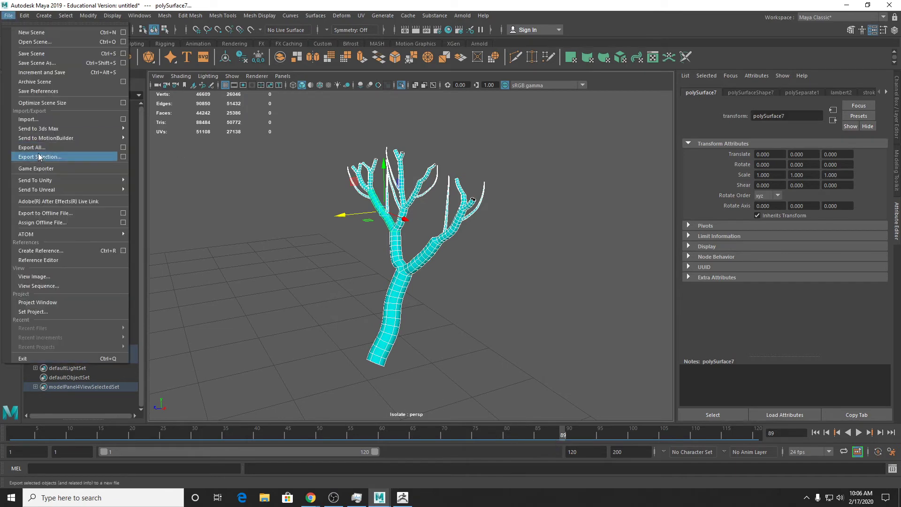
{"action": "left_click", "coordinate": [40, 159]}
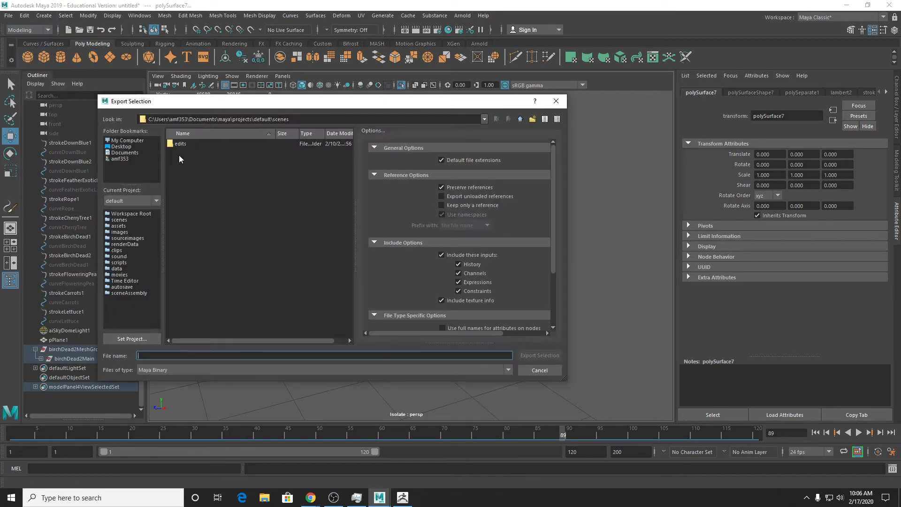
{"action": "type", "text": "tree"}
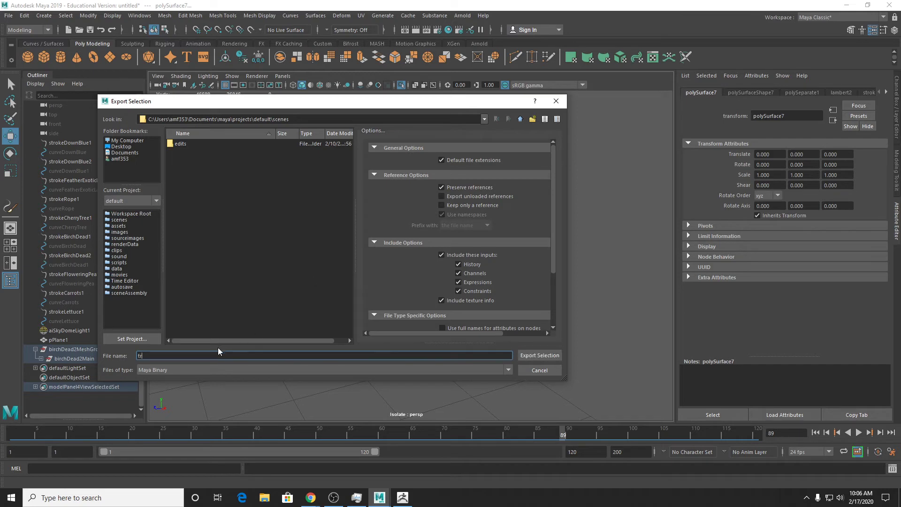
{"action": "left_click", "coordinate": [188, 371]}
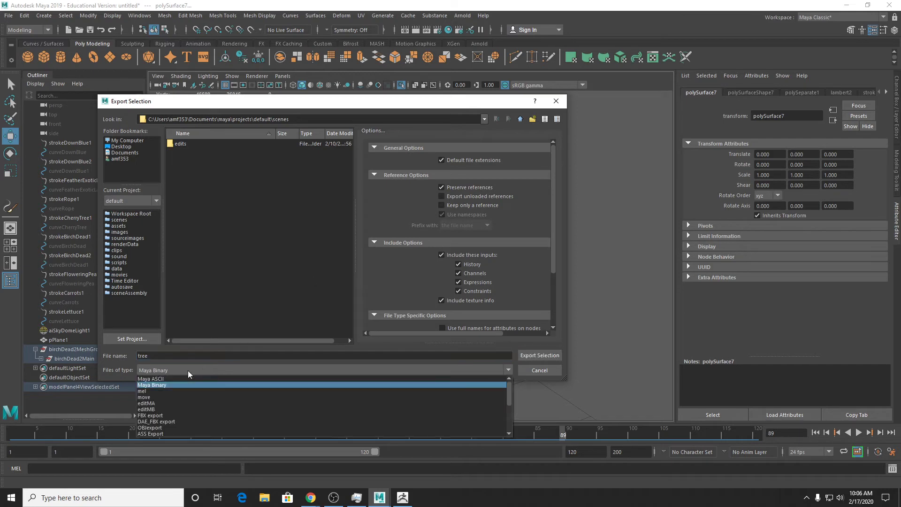
{"action": "left_click", "coordinate": [170, 427]}
{"action": "left_click", "coordinate": [540, 355]}
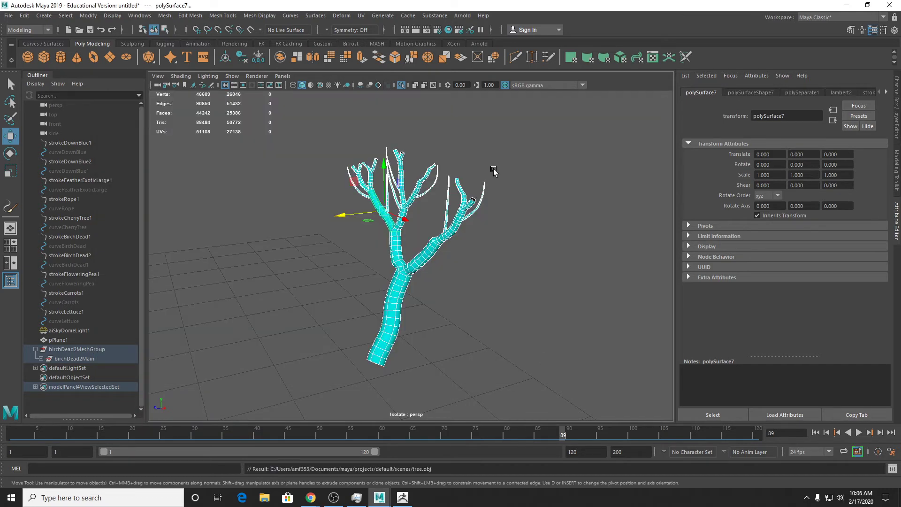
Combine the lower branch piece polySurface4 with the adjoining upper piece polySurface9 into one mesh.
{"action": "scroll", "coordinate": [496, 172], "scroll_direction": "up", "scroll_amount": 10}
{"action": "left_click", "coordinate": [530, 190]}
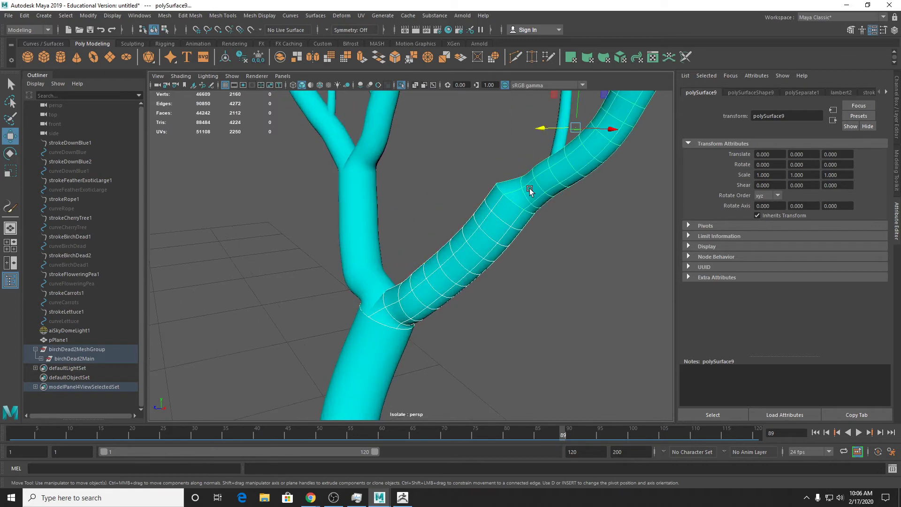
{"action": "key", "text": "4"}
{"action": "left_click_drag", "start_coordinate": [530, 190], "coordinate": [508, 212], "text": "alt"}
{"action": "key", "text": "5"}
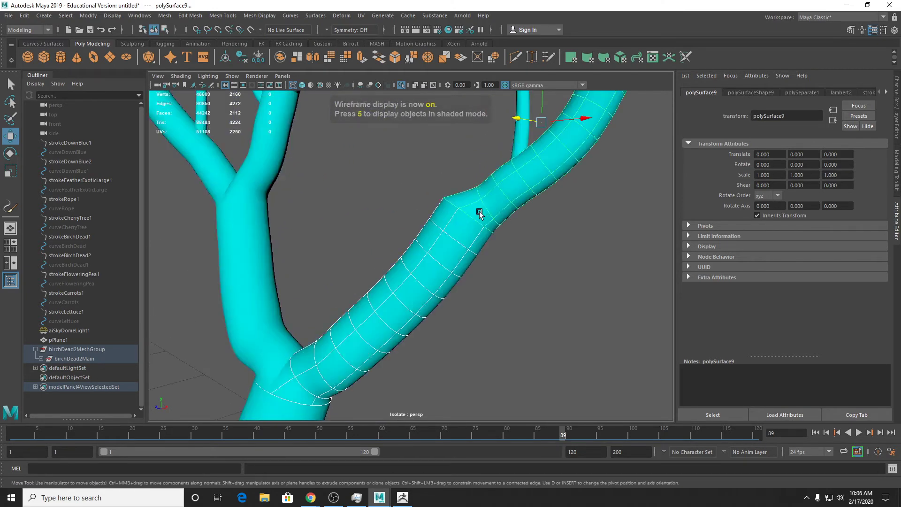
{"action": "left_click", "coordinate": [165, 15]}
{"action": "left_click", "coordinate": [177, 51]}
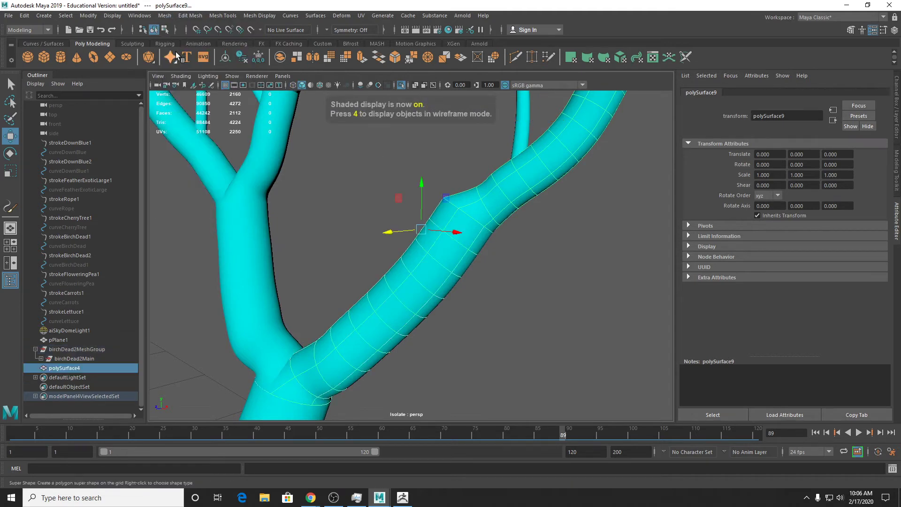
Merge the combined branch's vertices with a distance threshold of 0.01 and return to object selection.
{"action": "left_click", "coordinate": [190, 16]}
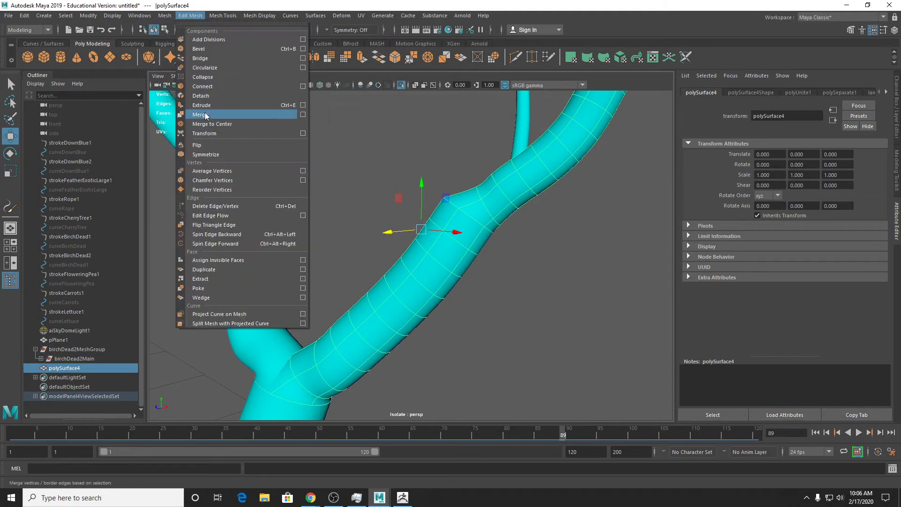
{"action": "left_click", "coordinate": [202, 114]}
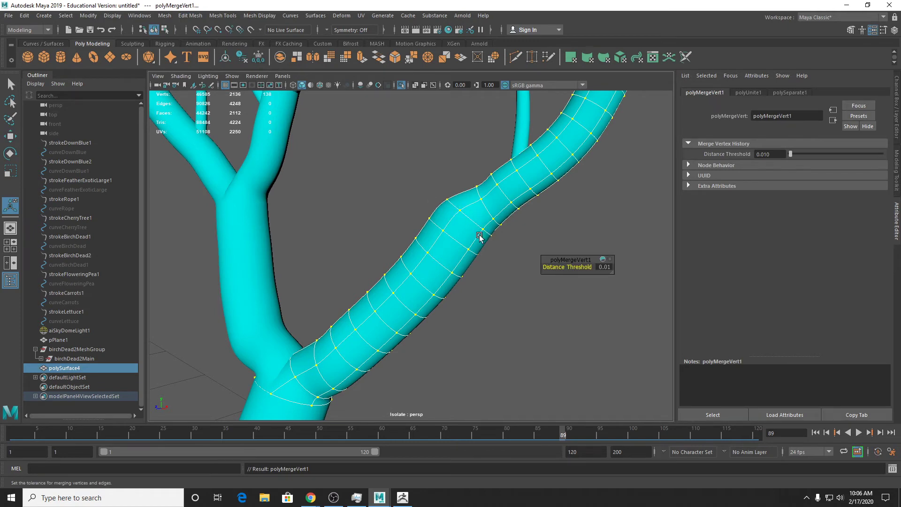
{"action": "middle_click_drag", "start_coordinate": [404, 305], "coordinate": [515, 154], "text": "alt"}
{"action": "right_click_drag", "start_coordinate": [427, 225], "coordinate": [451, 201]}
{"action": "key", "text": "q"}
Isolate the trunk together with the combined branch to check their joint, and bring the whole scene back into view.
{"action": "left_click", "coordinate": [407, 247]}
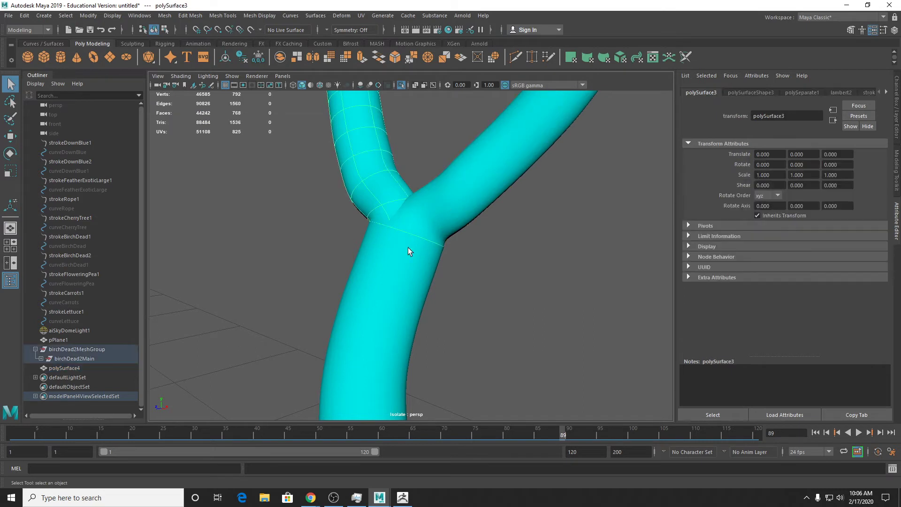
{"action": "left_click", "coordinate": [436, 223]}
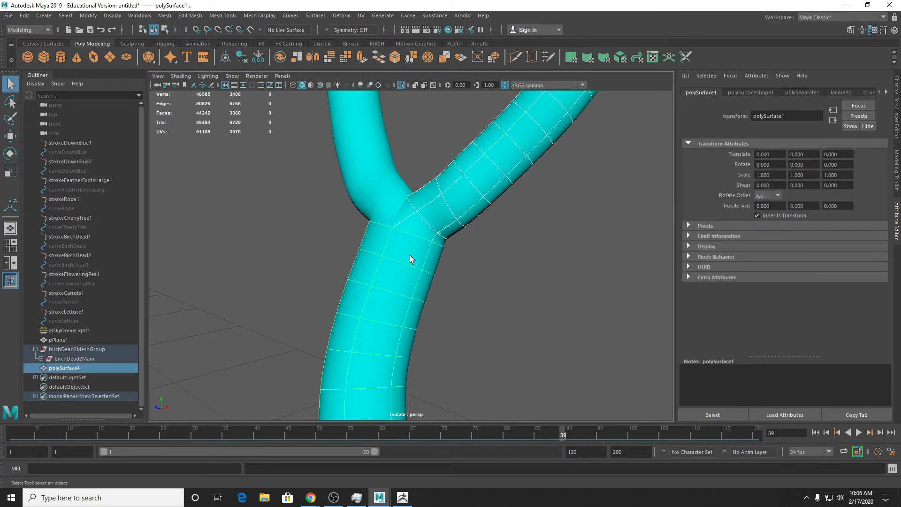
{"action": "key", "text": "ctrl+1"}
{"action": "key", "text": "ctrl+1"}
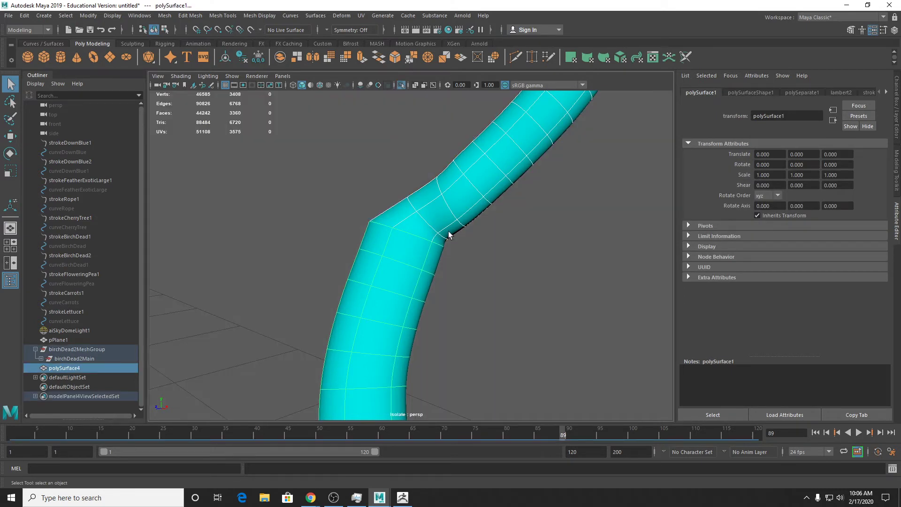
{"action": "key", "text": "ctrl+1"}
Select the uncombined branch piece at the fork, polySurface3, and examine the tree's joints from near and far.
{"action": "left_click", "coordinate": [393, 195]}
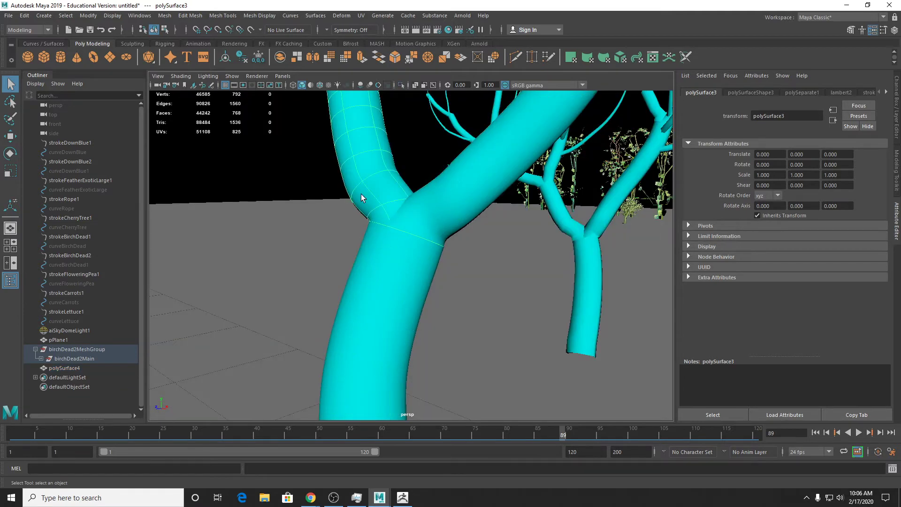
{"action": "middle_click_drag", "start_coordinate": [455, 212], "coordinate": [421, 251], "text": "alt"}
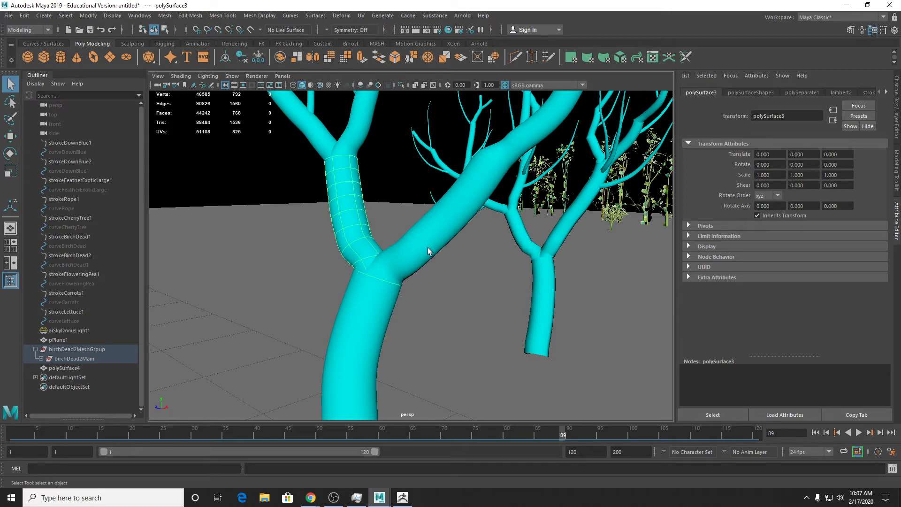
{"action": "scroll", "coordinate": [427, 247], "scroll_direction": "down", "scroll_amount": 4}
{"action": "scroll", "coordinate": [400, 288], "scroll_direction": "down", "scroll_amount": 1}
{"action": "scroll", "coordinate": [400, 288], "scroll_direction": "up", "scroll_amount": 3}
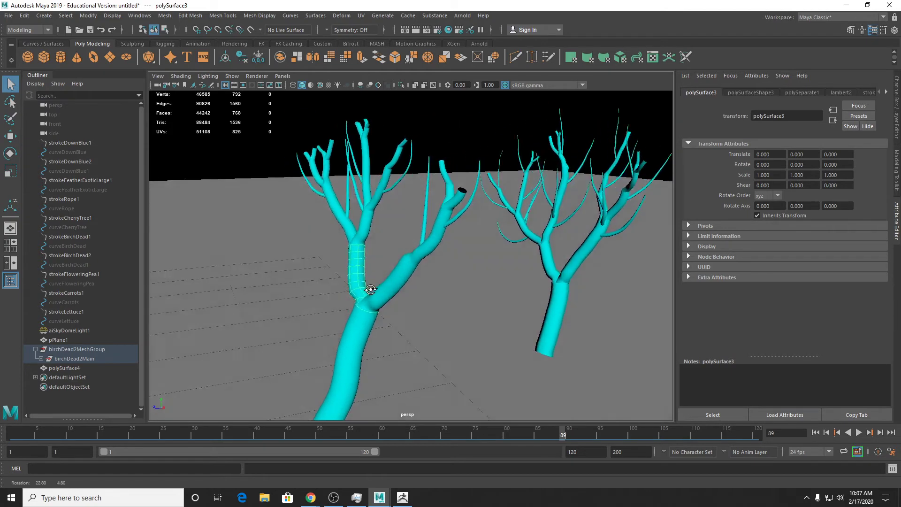
{"action": "scroll", "coordinate": [426, 261], "scroll_direction": "up", "scroll_amount": 2}
{"action": "scroll", "coordinate": [426, 261], "scroll_direction": "down", "scroll_amount": 2}
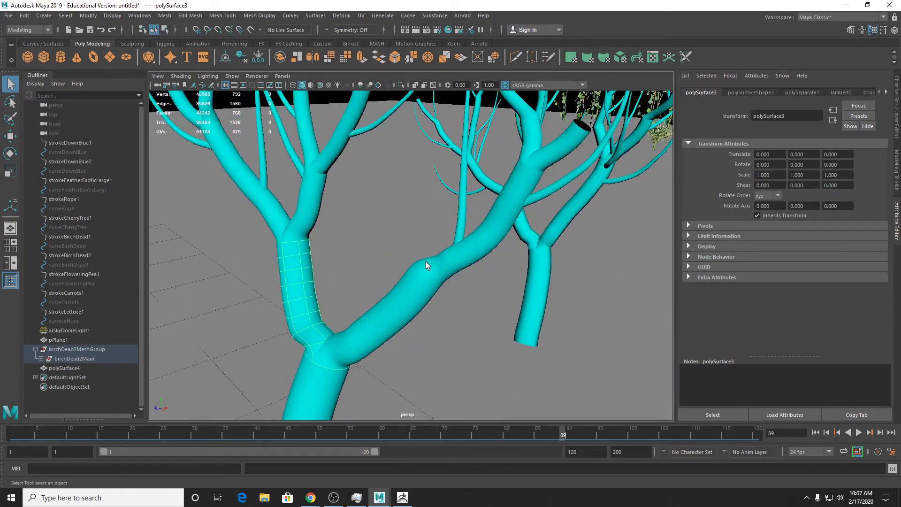
Select the combined branch polySurface4 and look over its joints and the neighbouring trees from other angles.
{"action": "left_click", "coordinate": [435, 268]}
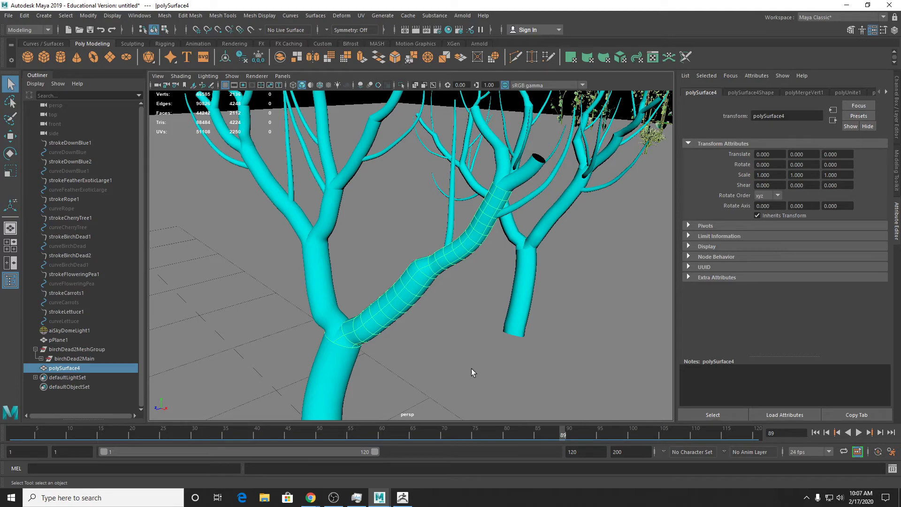
{"action": "scroll", "coordinate": [418, 287], "scroll_direction": "down", "scroll_amount": 2}
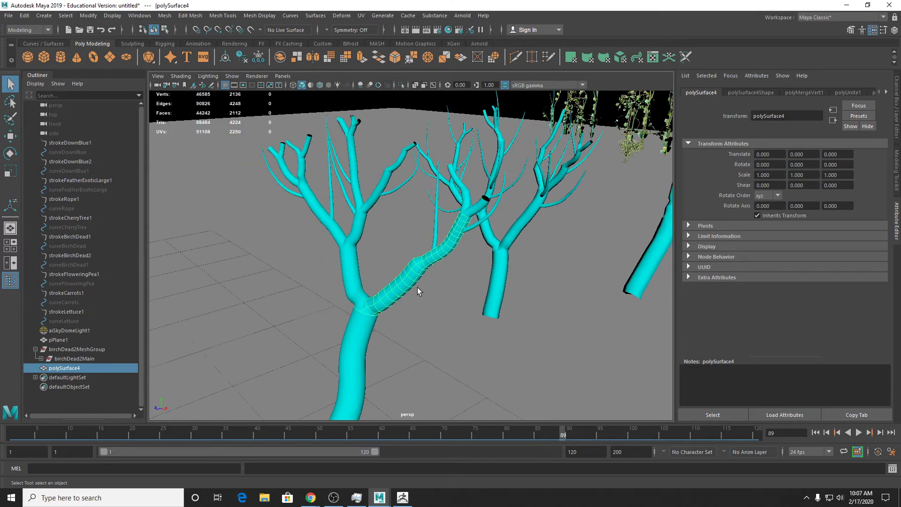
{"action": "left_click_drag", "start_coordinate": [418, 291], "coordinate": [488, 276], "text": "alt"}
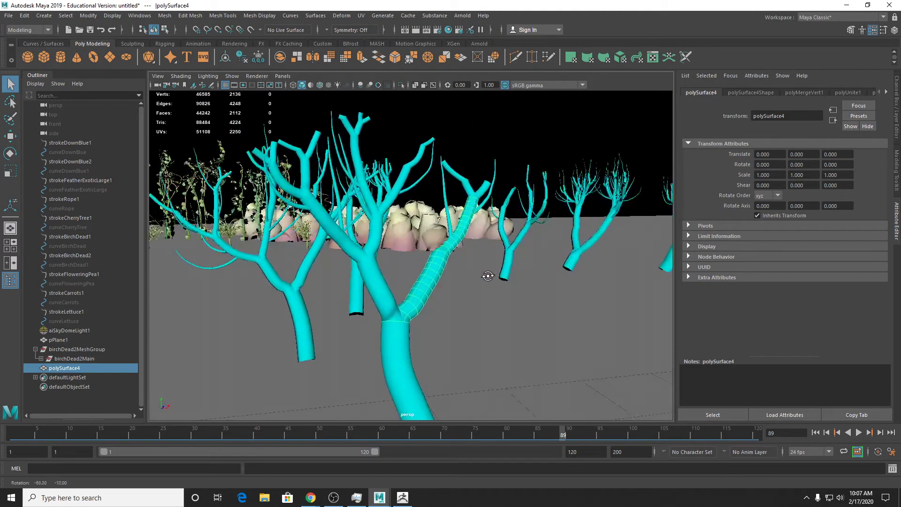
{"action": "middle_click_drag", "start_coordinate": [553, 291], "coordinate": [300, 283], "text": "alt"}
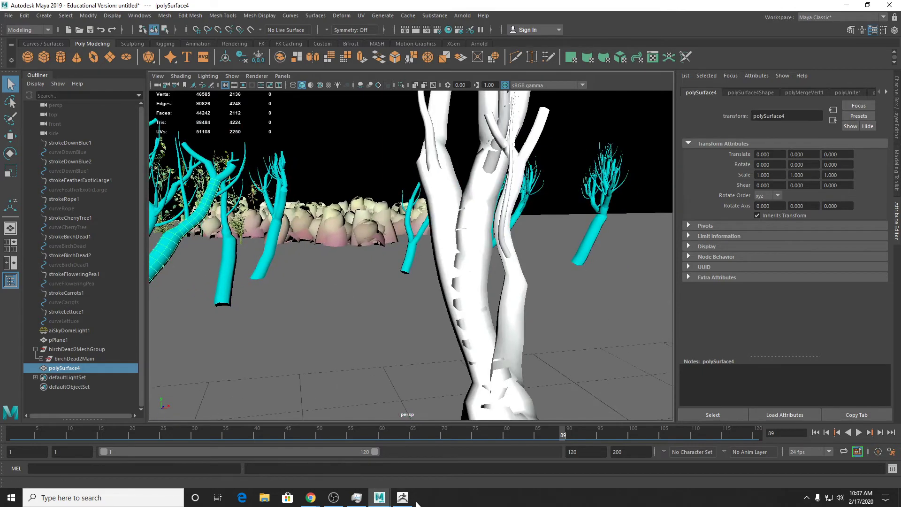
Switch to ZBrush, dismiss the startup note and hide the LightBox browser.
{"action": "left_click", "coordinate": [402, 498]}
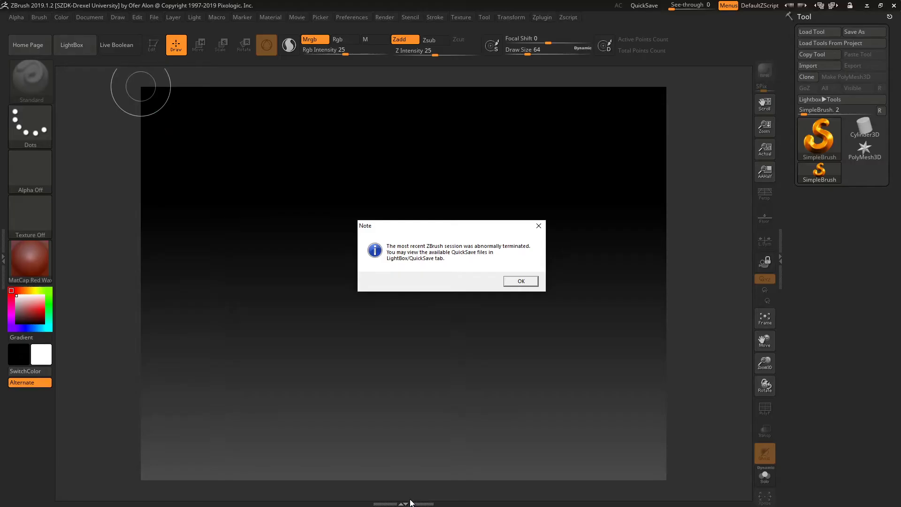
{"action": "left_click", "coordinate": [521, 282]}
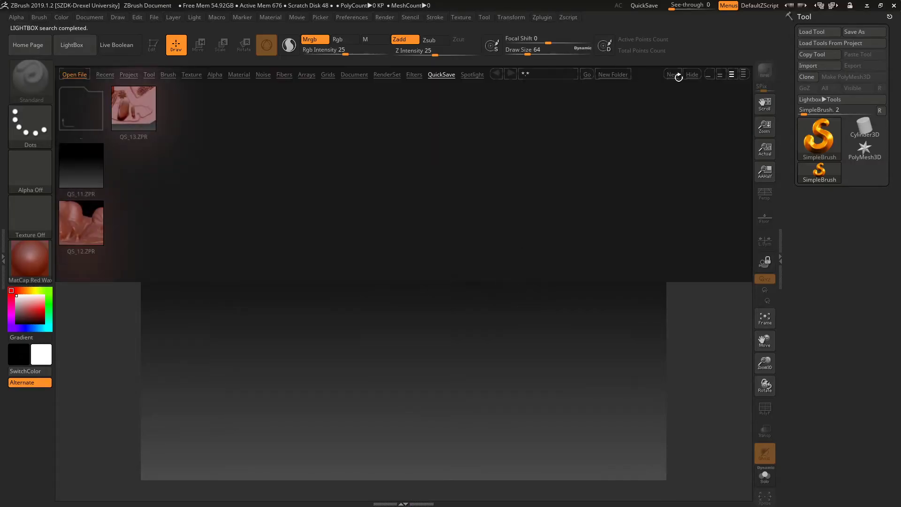
{"action": "key", "text": "comma"}
Import tree.obj from the scenes folder of the default Maya project in Documents.
{"action": "left_click", "coordinate": [812, 65]}
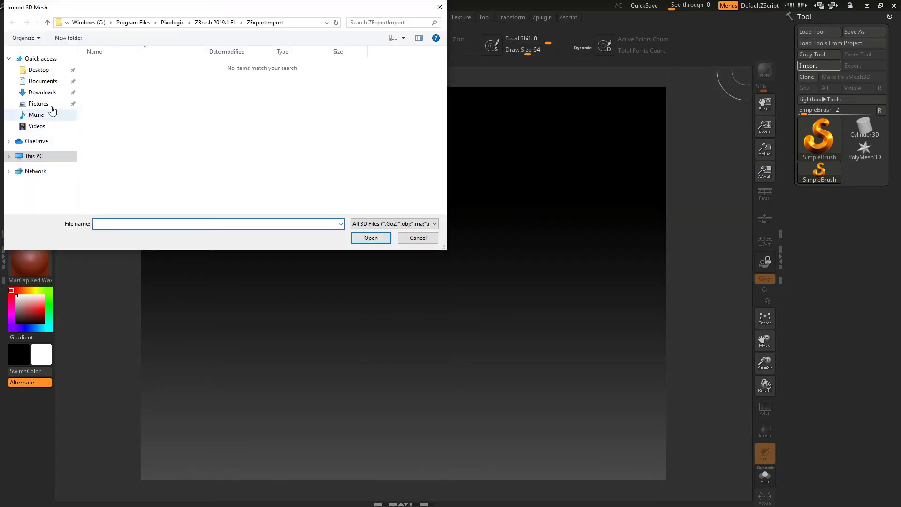
{"action": "left_click", "coordinate": [25, 160]}
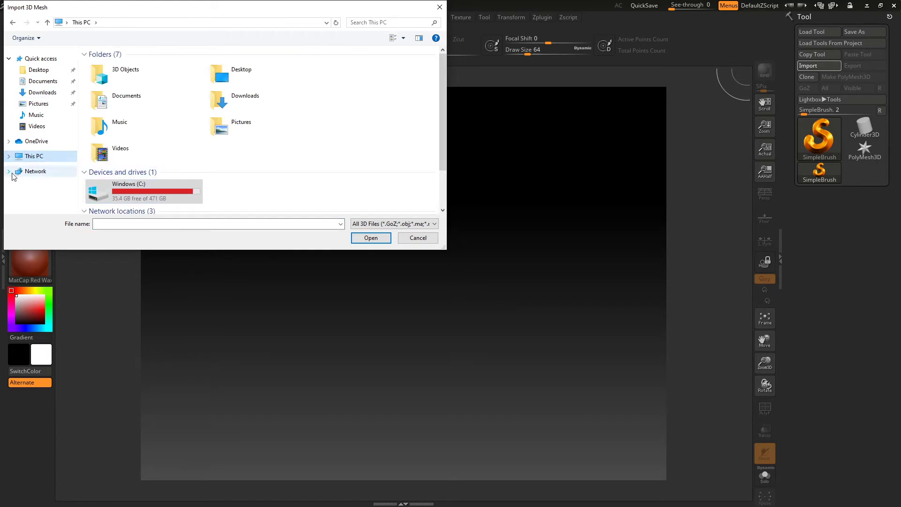
{"action": "left_click", "coordinate": [43, 81]}
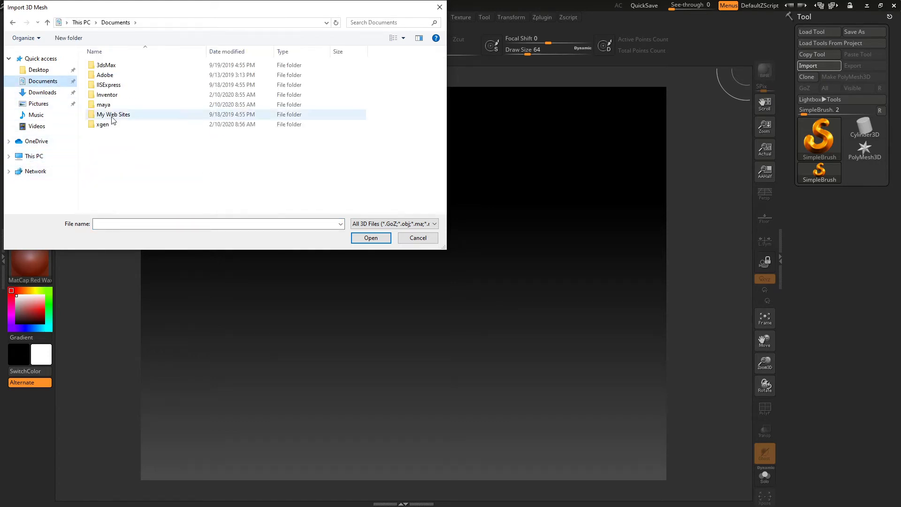
{"action": "double_click", "coordinate": [109, 104]}
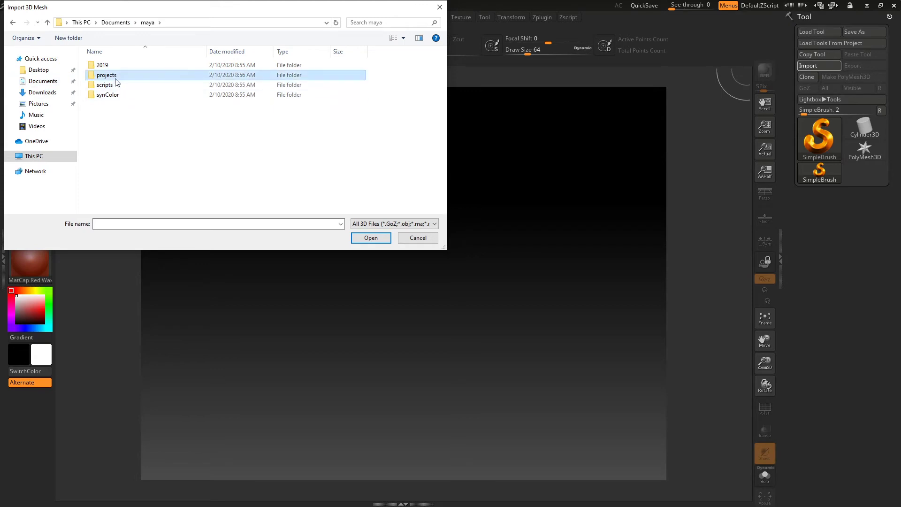
{"action": "double_click", "coordinate": [110, 76]}
{"action": "double_click", "coordinate": [110, 67]}
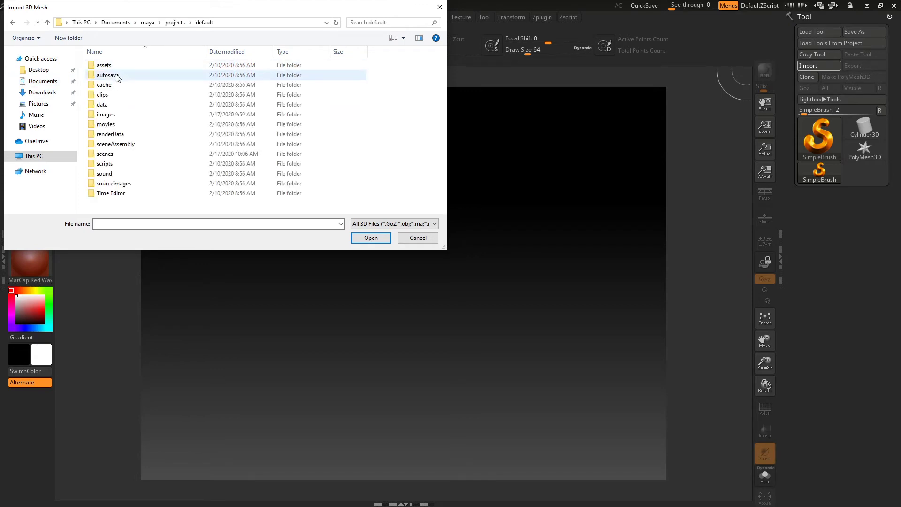
{"action": "double_click", "coordinate": [104, 154]}
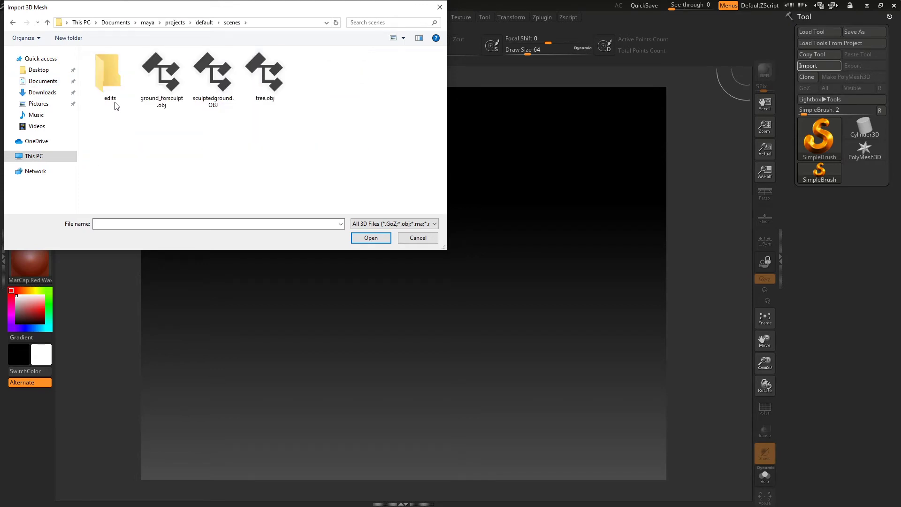
{"action": "double_click", "coordinate": [270, 75]}
Draw the imported tree on the canvas, along with several overlapping copies at different sizes and angles.
{"action": "left_click_drag", "start_coordinate": [380, 255], "coordinate": [362, 423]}
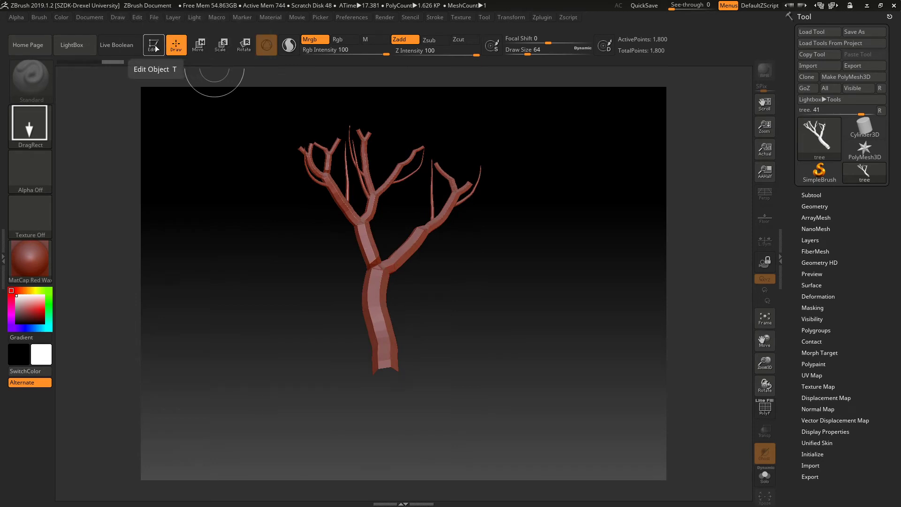
{"action": "left_click_drag", "start_coordinate": [213, 248], "coordinate": [276, 354]}
{"action": "left_click_drag", "start_coordinate": [297, 219], "coordinate": [263, 416]}
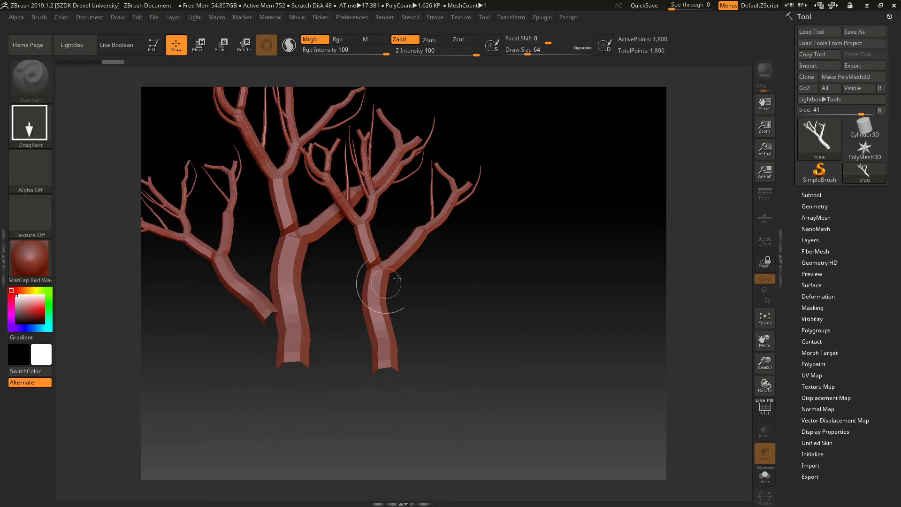
{"action": "left_click_drag", "start_coordinate": [497, 246], "coordinate": [405, 370]}
{"action": "left_click_drag", "start_coordinate": [358, 405], "coordinate": [353, 216]}
{"action": "left_click_drag", "start_coordinate": [516, 299], "coordinate": [392, 211]}
{"action": "left_click_drag", "start_coordinate": [483, 240], "coordinate": [273, 381]}
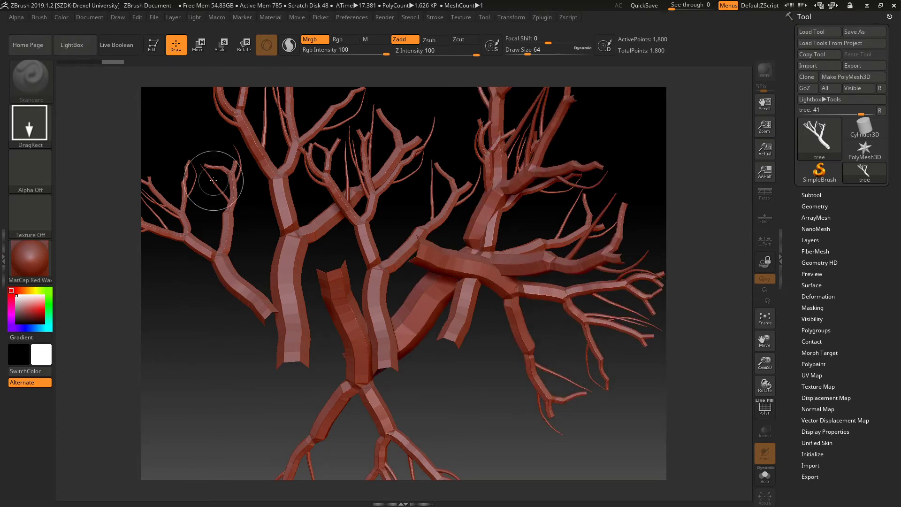
Turn on Edit mode for the last drawn tree and clear the stray copies from the canvas layer.
{"action": "left_click", "coordinate": [152, 45]}
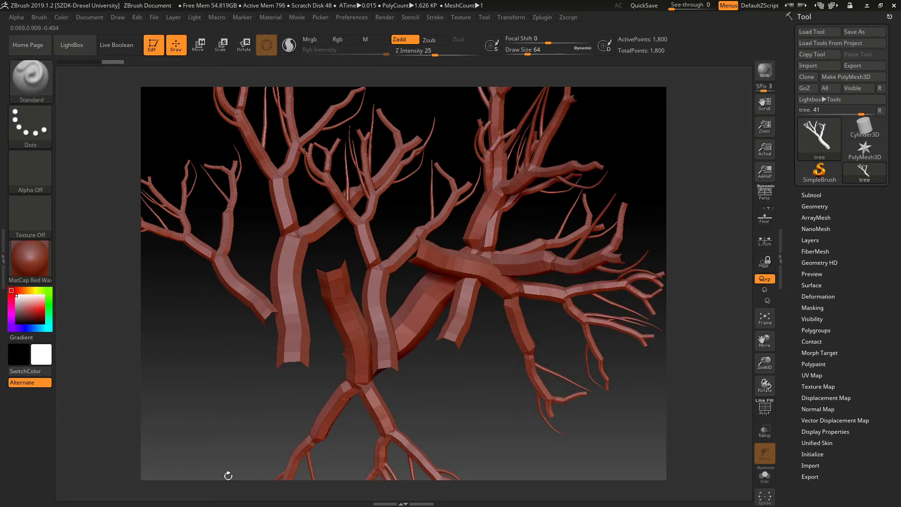
{"action": "mouse_move", "coordinate": [448, 325]}
{"action": "left_mouse_down"}
{"action": "mouse_move", "coordinate": [538, 267]}
{"action": "mouse_move", "coordinate": [443, 313]}
{"action": "left_mouse_up"}
{"action": "left_click", "coordinate": [173, 18]}
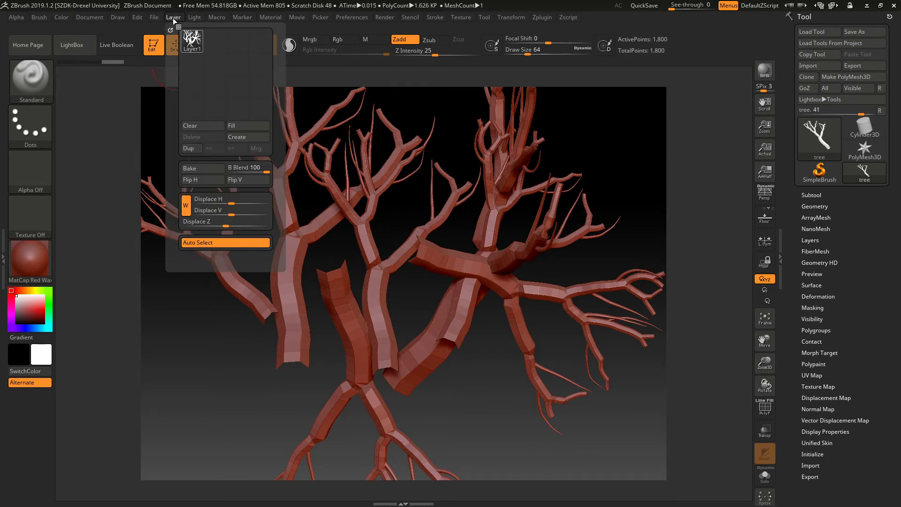
{"action": "left_click", "coordinate": [203, 125]}
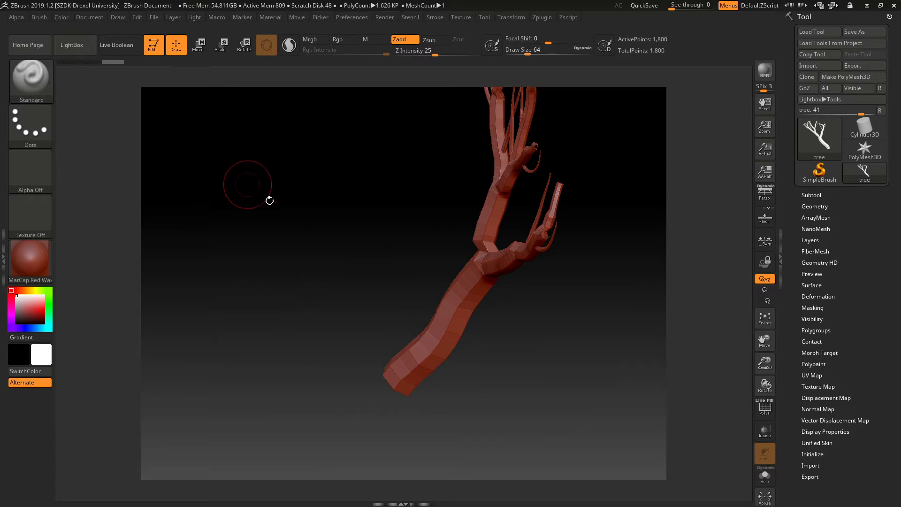
{"action": "left_click_drag", "start_coordinate": [268, 199], "coordinate": [301, 329]}
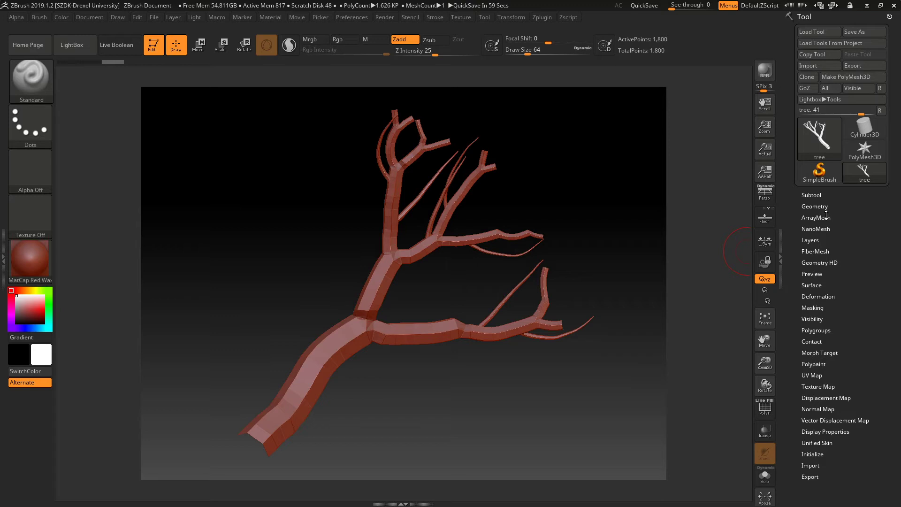
Turn on the PolyFrame display and examine the tree's fork and branch joints up close and from several angles.
{"action": "mouse_move", "coordinate": [652, 230]}
{"action": "left_mouse_down"}
{"action": "mouse_move", "coordinate": [654, 213]}
{"action": "mouse_move", "coordinate": [566, 196]}
{"action": "mouse_move", "coordinate": [488, 225]}
{"action": "mouse_move", "coordinate": [555, 254]}
{"action": "mouse_move", "coordinate": [510, 228]}
{"action": "left_mouse_up"}
{"action": "right_click_drag", "start_coordinate": [451, 257], "coordinate": [660, 314], "text": "ctrl"}
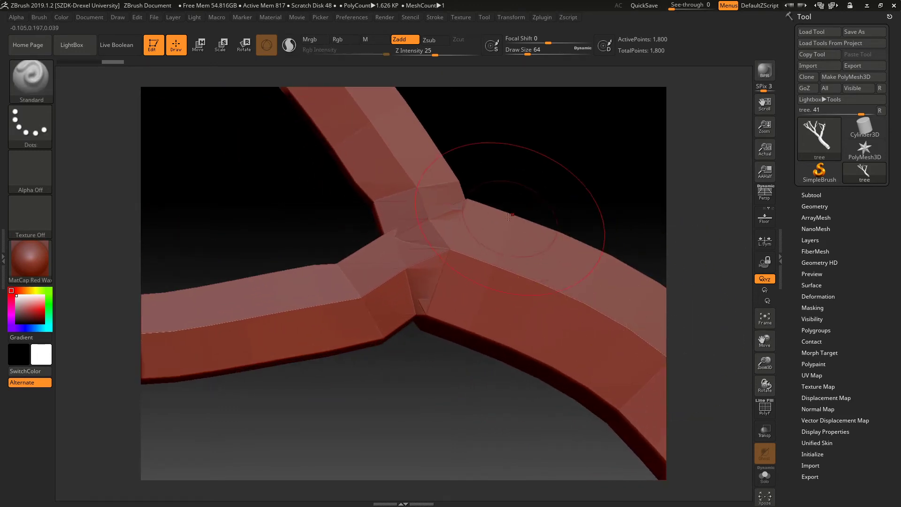
{"action": "key", "text": "shift+f"}
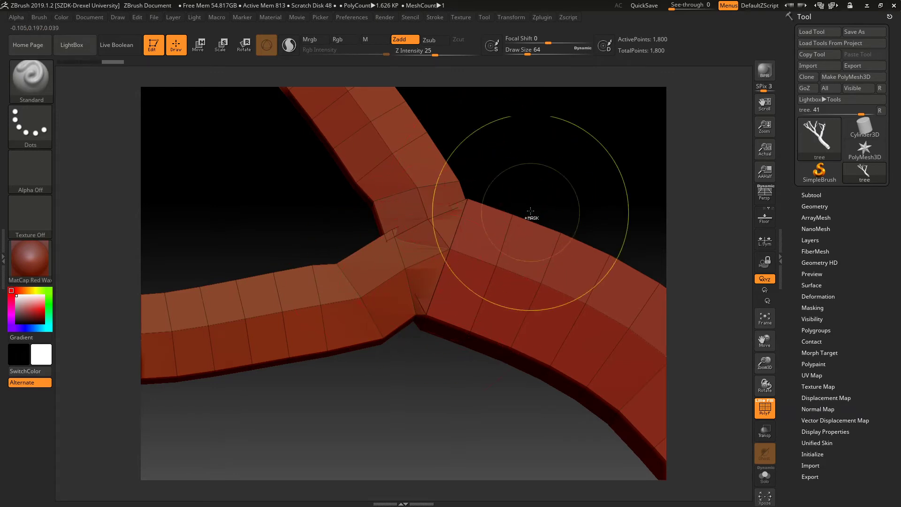
{"action": "right_click_drag", "start_coordinate": [530, 216], "coordinate": [597, 290], "text": "ctrl"}
{"action": "right_click_drag", "start_coordinate": [522, 233], "coordinate": [481, 379]}
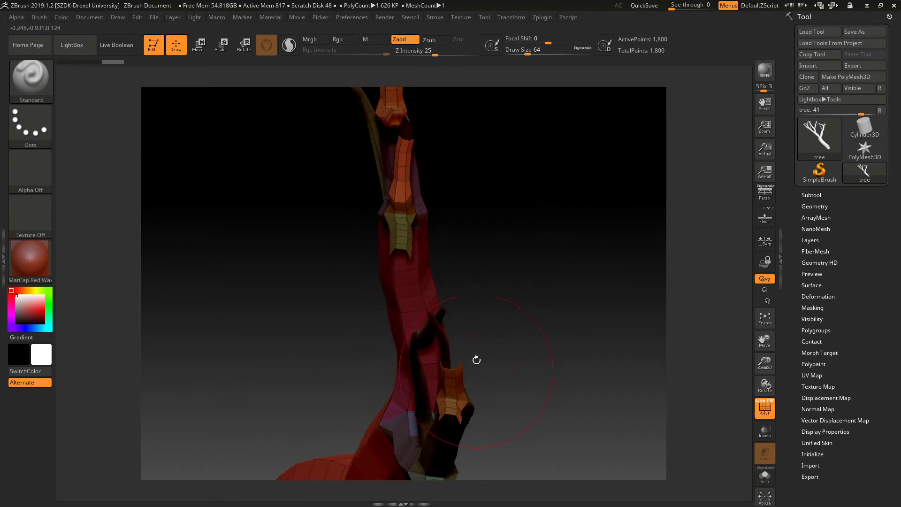
{"action": "right_click_drag", "start_coordinate": [550, 397], "coordinate": [481, 221]}
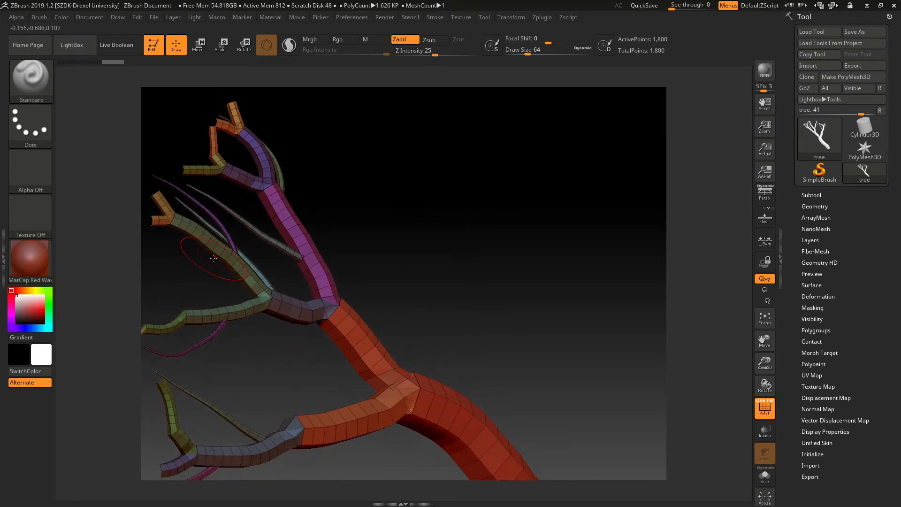
{"action": "right_click_drag", "start_coordinate": [520, 318], "coordinate": [538, 275], "text": "alt"}
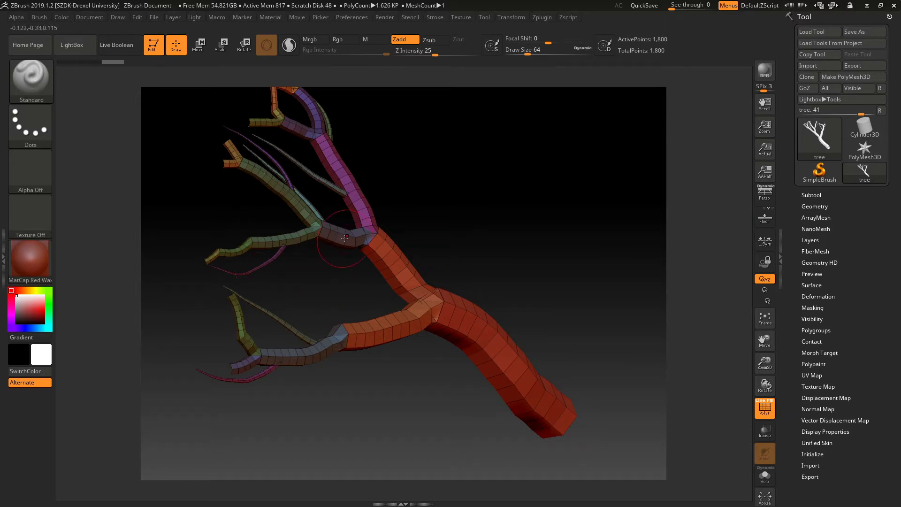
Convert the tree to a DynaMesh at resolution 128 to fuse its separate branch pieces.
{"action": "left_click", "coordinate": [808, 207]}
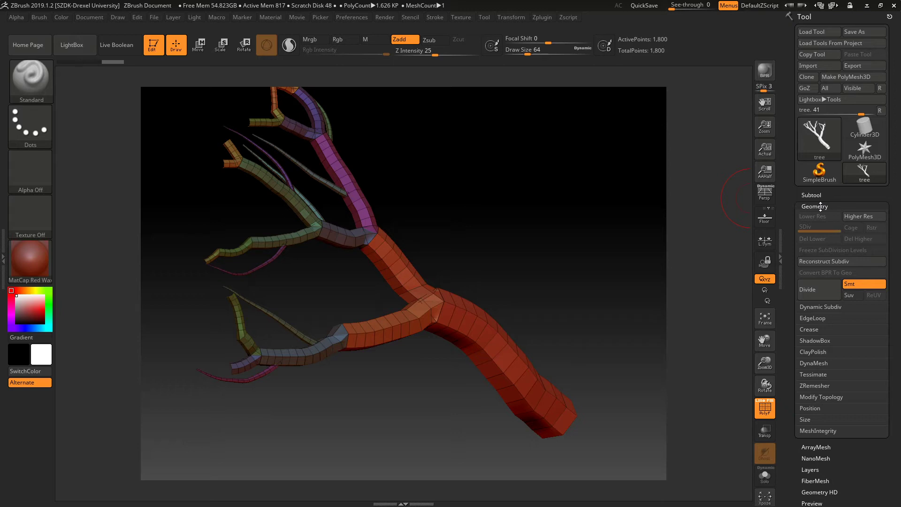
{"action": "left_click", "coordinate": [816, 365]}
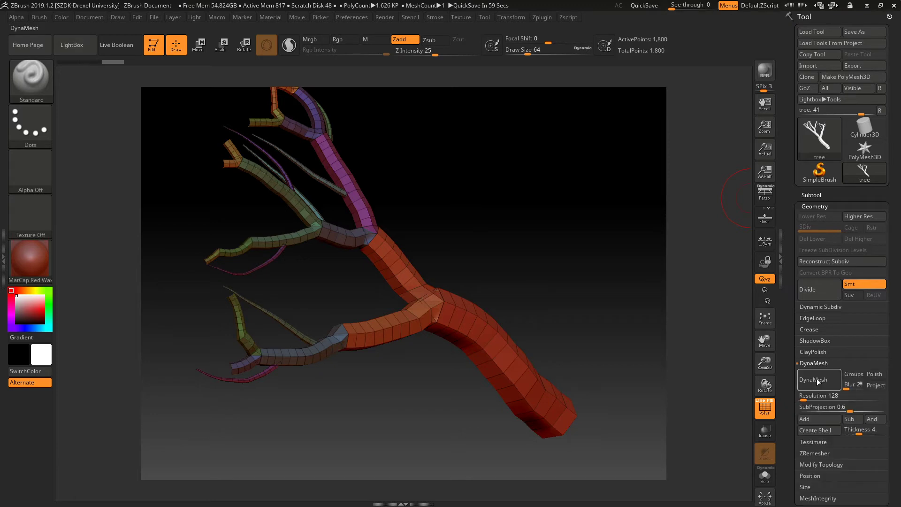
{"action": "left_click", "coordinate": [817, 364]}
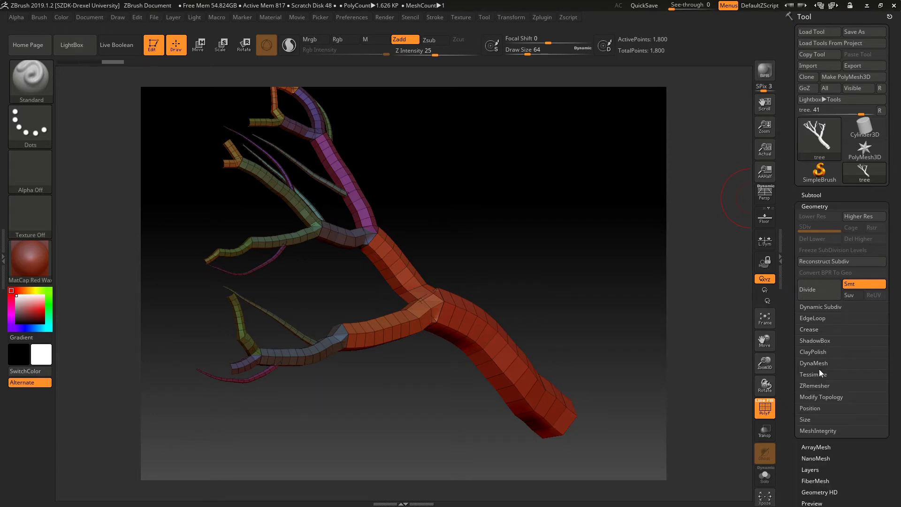
{"action": "left_click", "coordinate": [819, 385]}
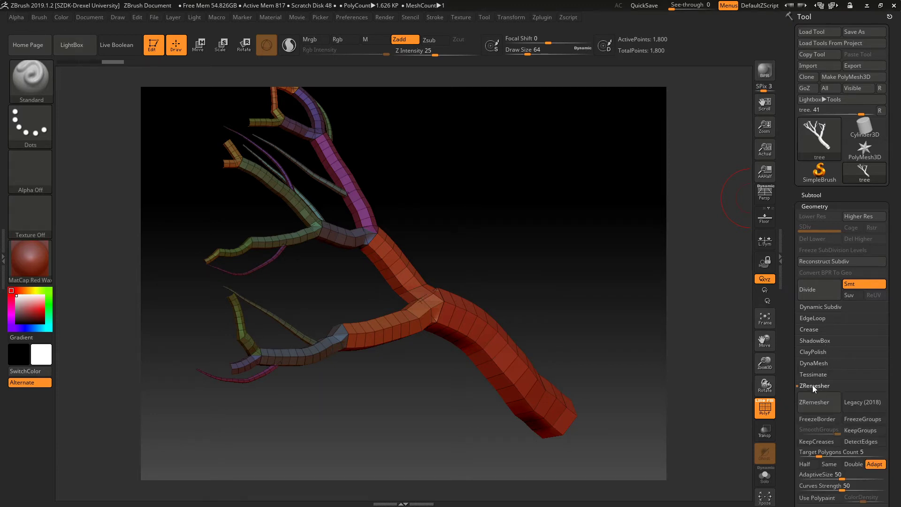
{"action": "left_click", "coordinate": [812, 385]}
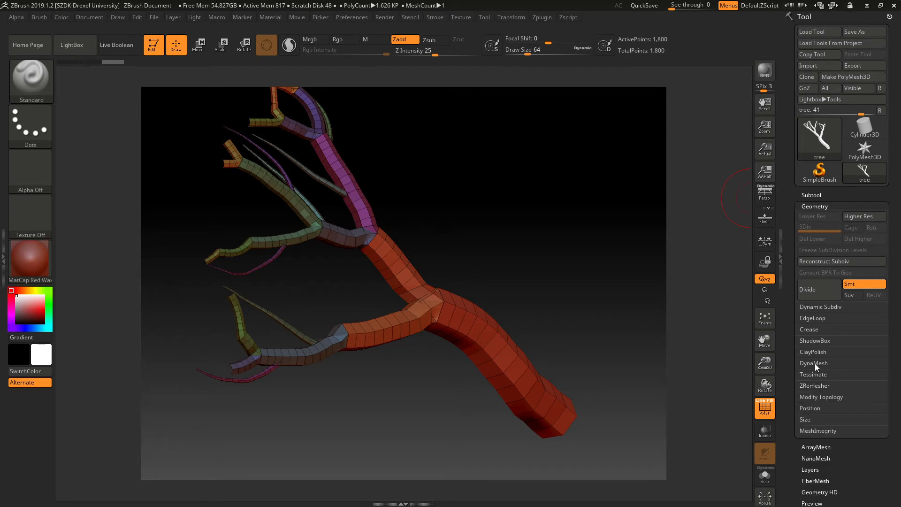
{"action": "left_click", "coordinate": [815, 364]}
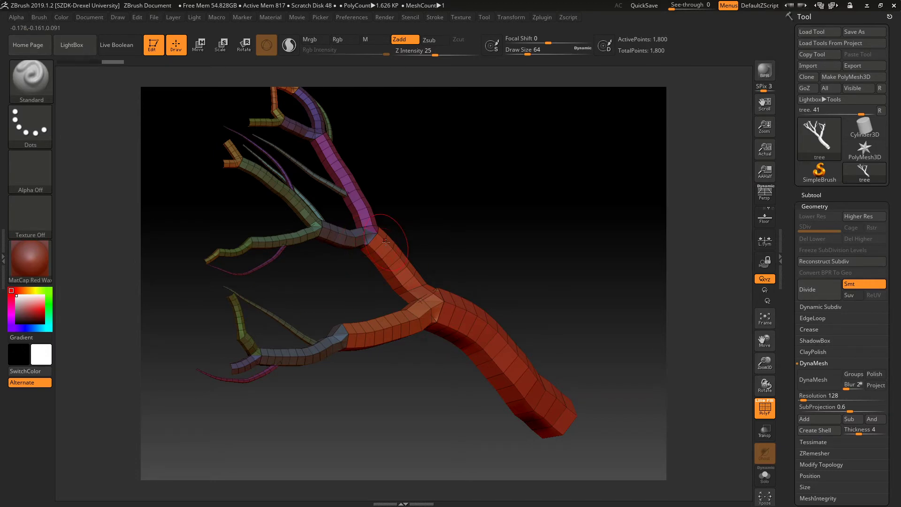
{"action": "left_click_drag", "start_coordinate": [899, 315], "coordinate": [894, 253]}
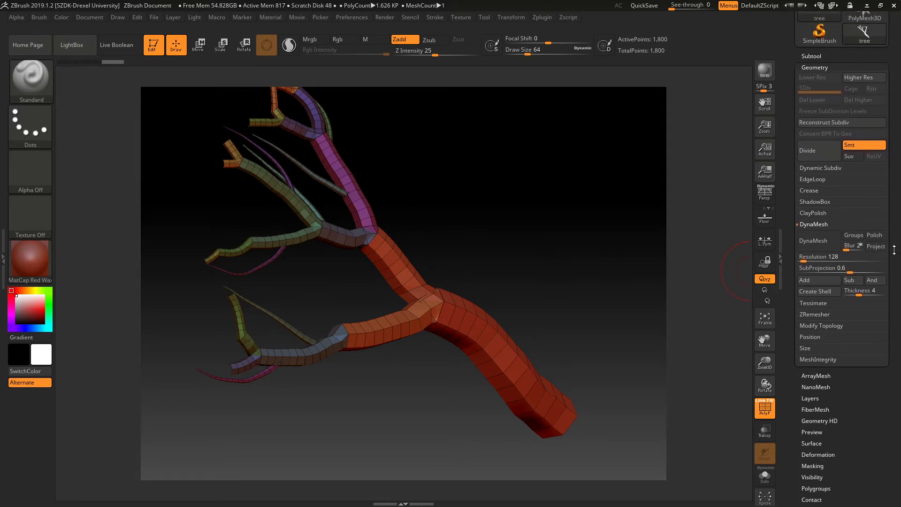
{"action": "left_click", "coordinate": [813, 243]}
Inspect the fused trunk fork up close and undo the DynaMesh conversion.
{"action": "right_click_drag", "start_coordinate": [495, 258], "coordinate": [568, 277], "text": "ctrl"}
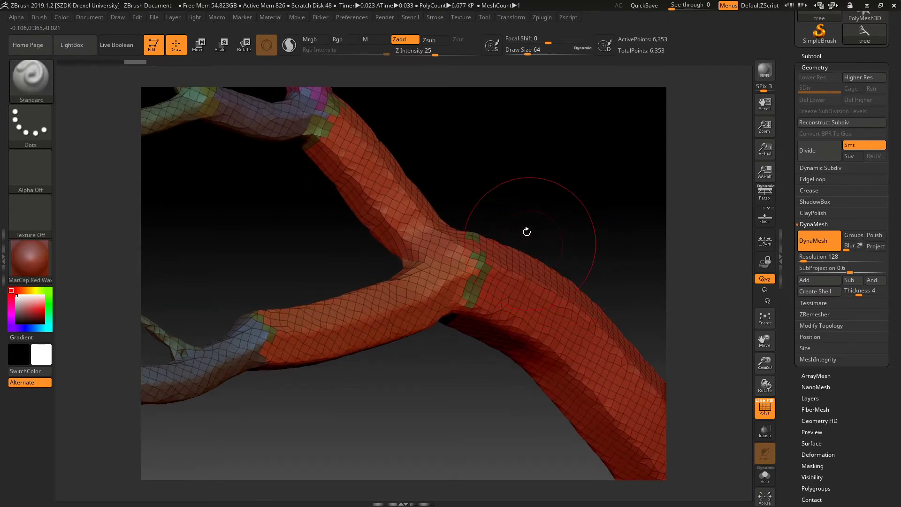
{"action": "mouse_move", "coordinate": [527, 231]}
{"action": "left_mouse_down"}
{"action": "mouse_move", "coordinate": [502, 234]}
{"action": "mouse_move", "coordinate": [523, 231]}
{"action": "left_mouse_up"}
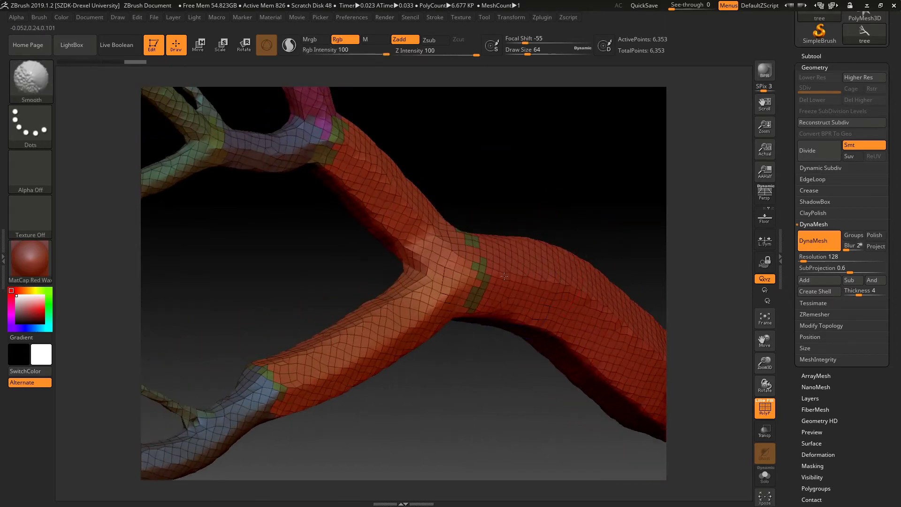
{"action": "key", "text": "ctrl+z"}
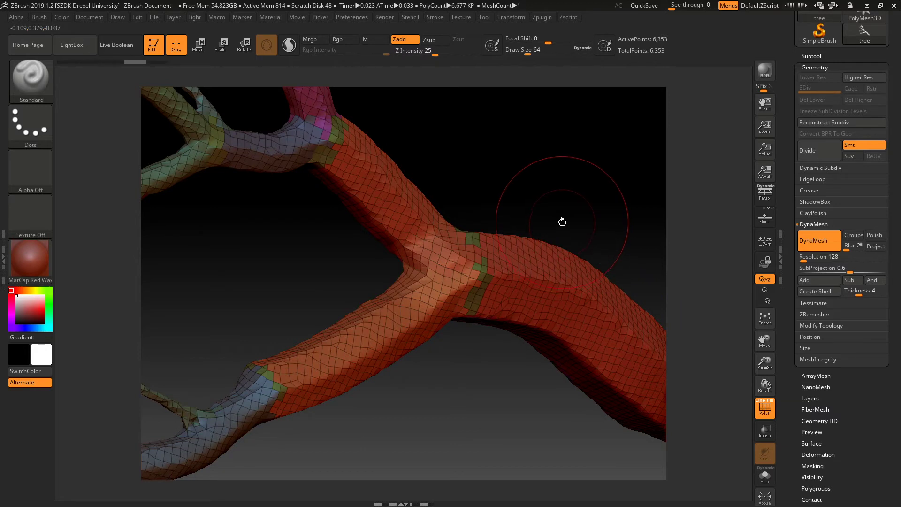
{"action": "mouse_move", "coordinate": [561, 219]}
{"action": "left_mouse_down"}
{"action": "mouse_move", "coordinate": [549, 207]}
{"action": "mouse_move", "coordinate": [520, 207]}
{"action": "left_mouse_up"}
{"action": "key", "text": "ctrl+z"}
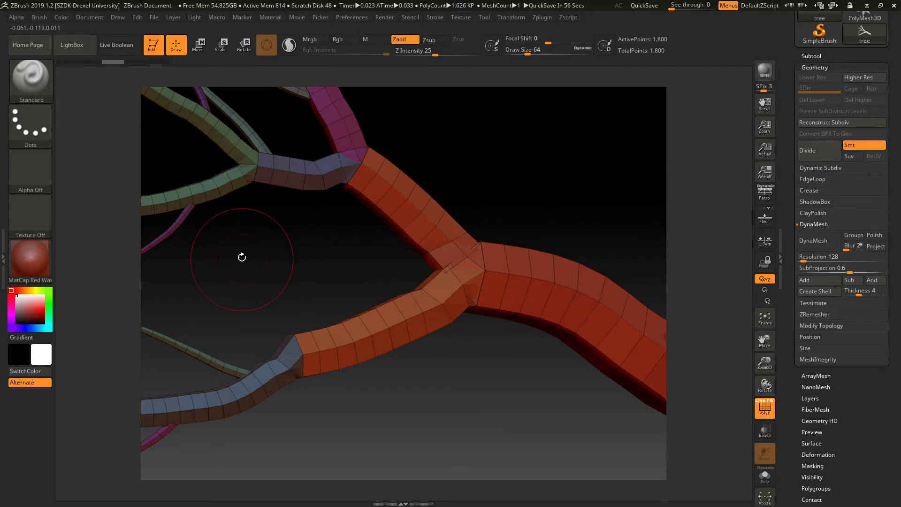
Try DynaMesh on the tree at resolution 128, inspect the fused branch joints, and undo the conversion.
{"action": "left_click_drag", "start_coordinate": [242, 256], "coordinate": [362, 337]}
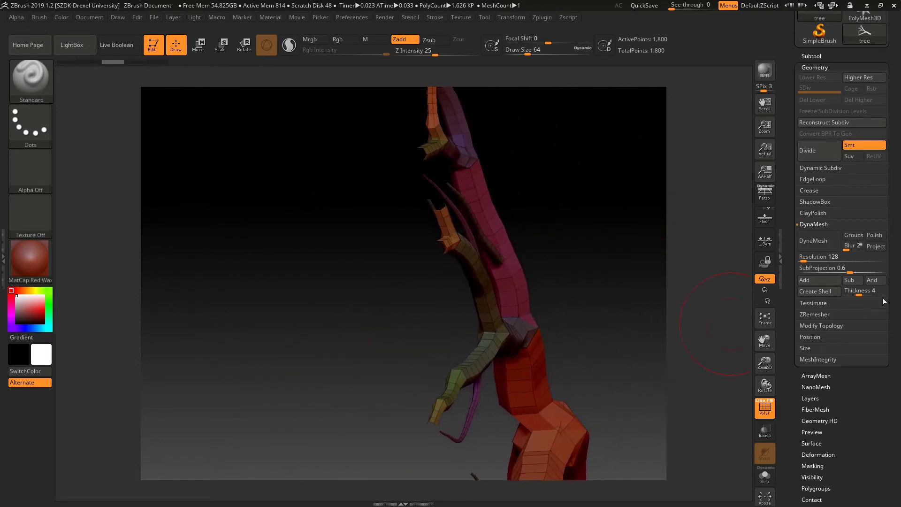
{"action": "left_click", "coordinate": [821, 238]}
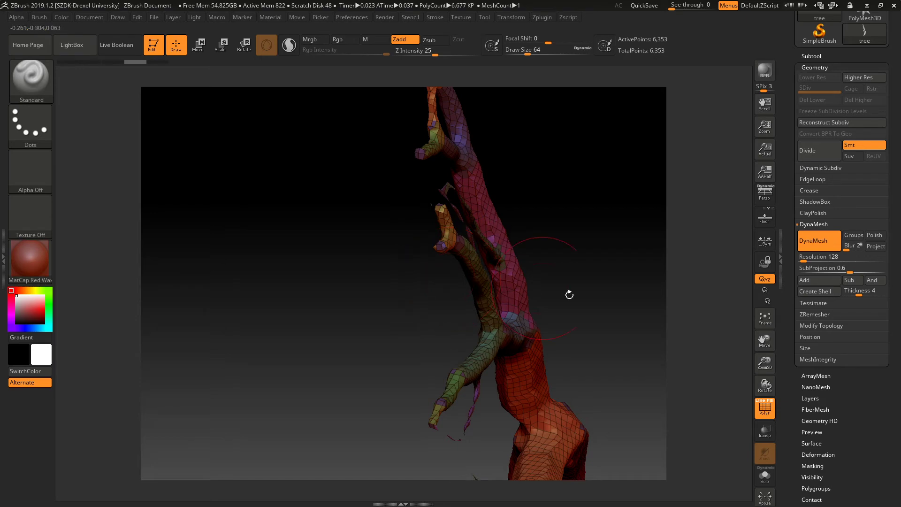
{"action": "left_click_drag", "start_coordinate": [607, 308], "coordinate": [495, 247]}
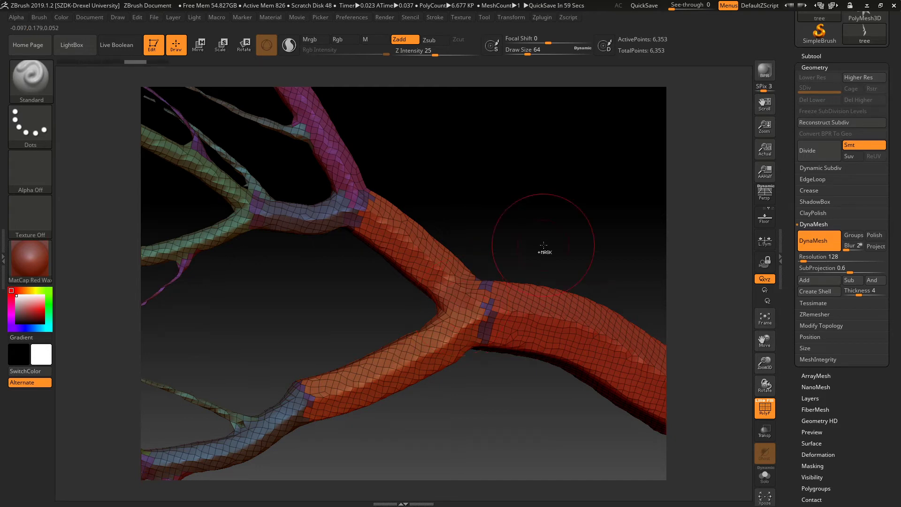
{"action": "key", "text": "ctrl+z"}
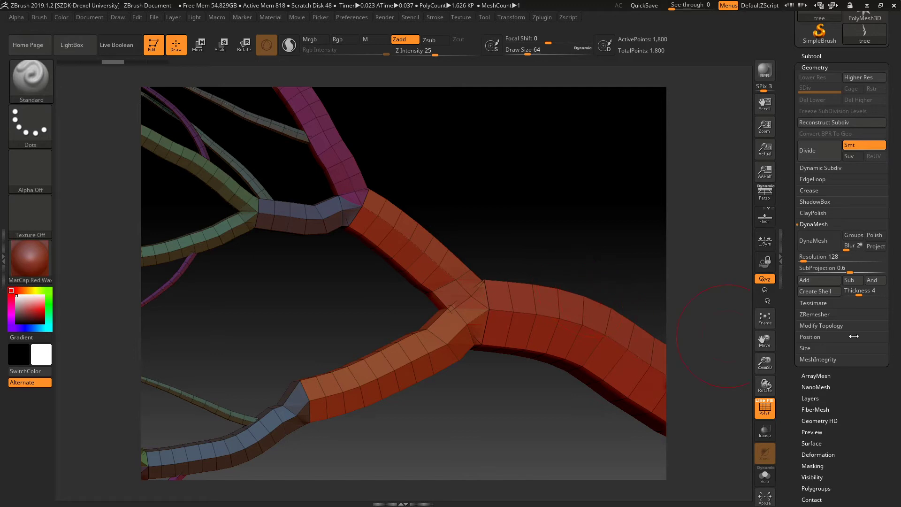
Try ZRemesher directly on the original tree with a target polygon count of 5, examine the trunk fork, and undo it.
{"action": "left_click", "coordinate": [817, 317]}
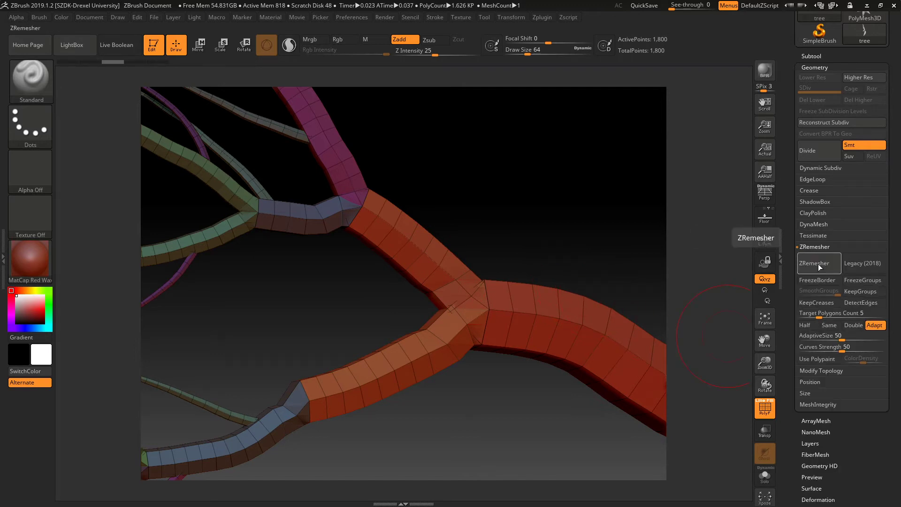
{"action": "left_click", "coordinate": [818, 264]}
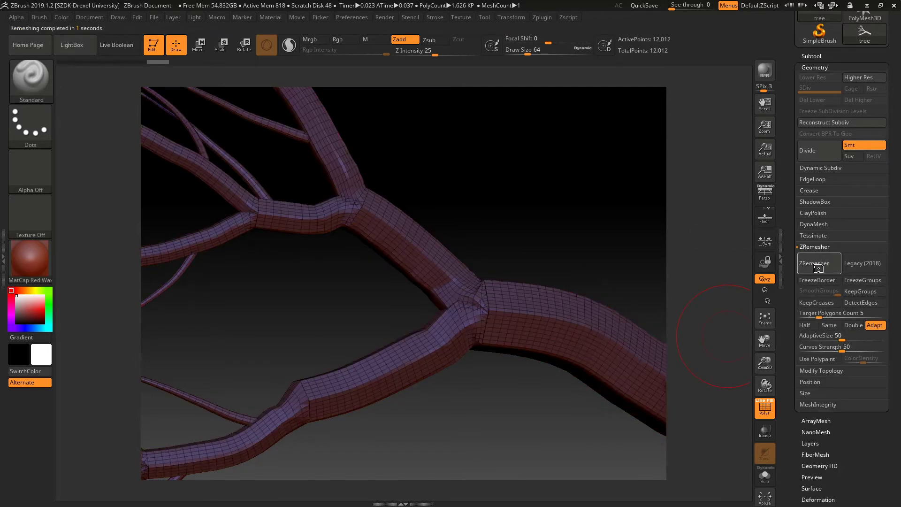
{"action": "mouse_move", "coordinate": [582, 252]}
{"action": "left_mouse_down"}
{"action": "mouse_move", "coordinate": [581, 267]}
{"action": "mouse_move", "coordinate": [415, 246]}
{"action": "mouse_move", "coordinate": [349, 260]}
{"action": "left_mouse_up"}
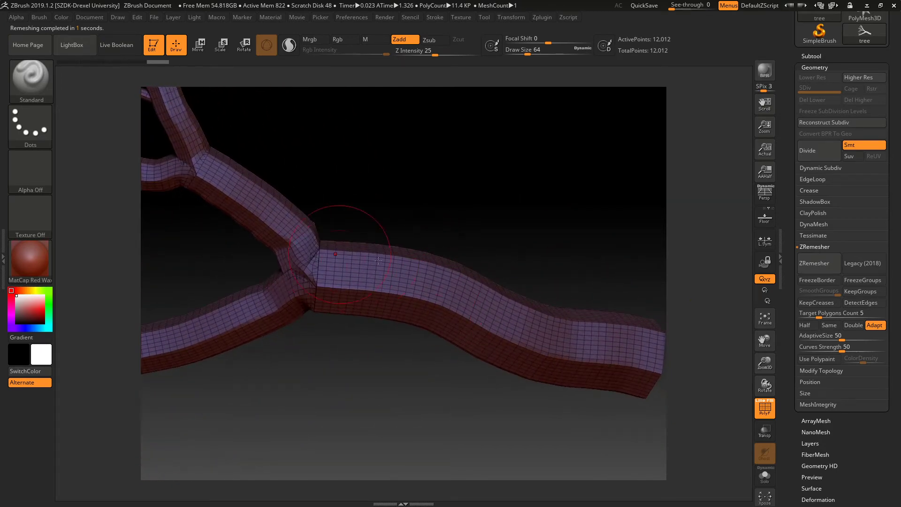
{"action": "right_click_drag", "start_coordinate": [404, 202], "coordinate": [476, 214], "text": "ctrl"}
{"action": "mouse_move", "coordinate": [350, 193]}
{"action": "right_mouse_down", "text": "alt"}
{"action": "mouse_move", "coordinate": [480, 219]}
{"action": "mouse_move", "coordinate": [454, 206]}
{"action": "mouse_move", "coordinate": [396, 212]}
{"action": "right_mouse_up", "text": "alt"}
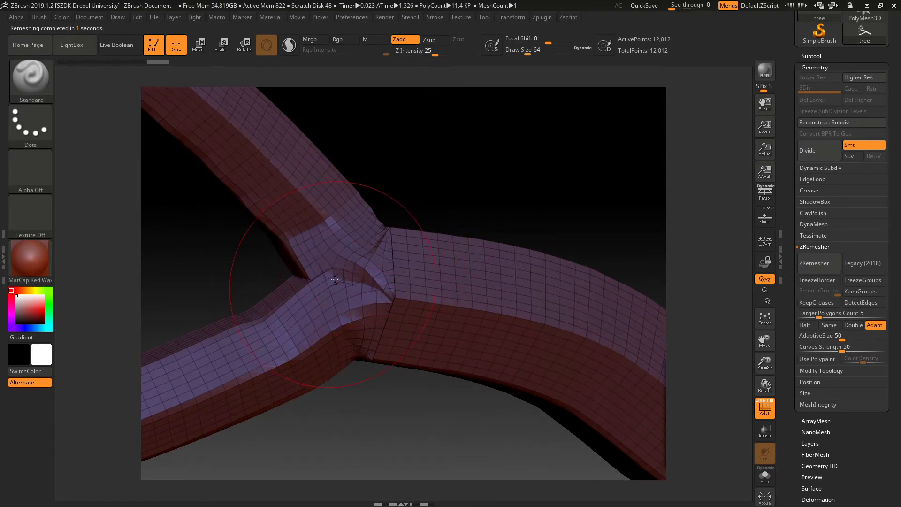
{"action": "right_click_drag", "start_coordinate": [509, 177], "coordinate": [474, 188], "text": "ctrl"}
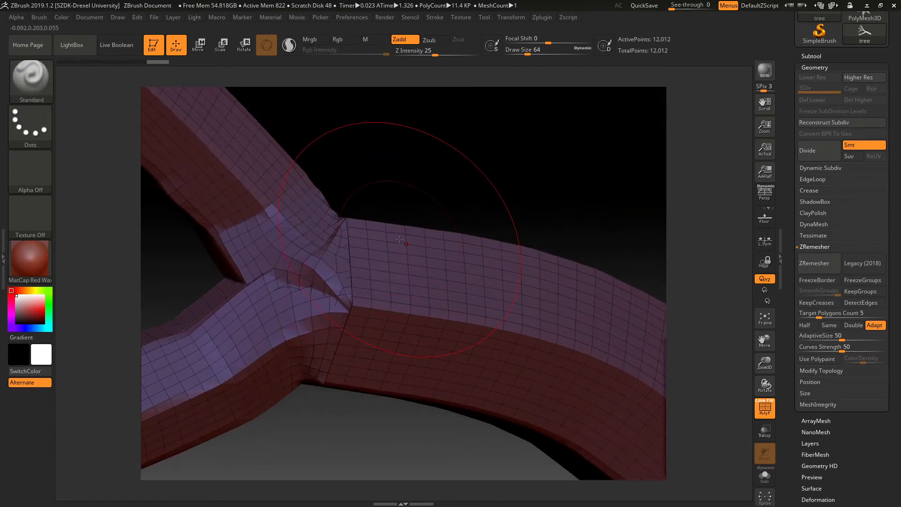
{"action": "key", "text": "ctrl+z"}
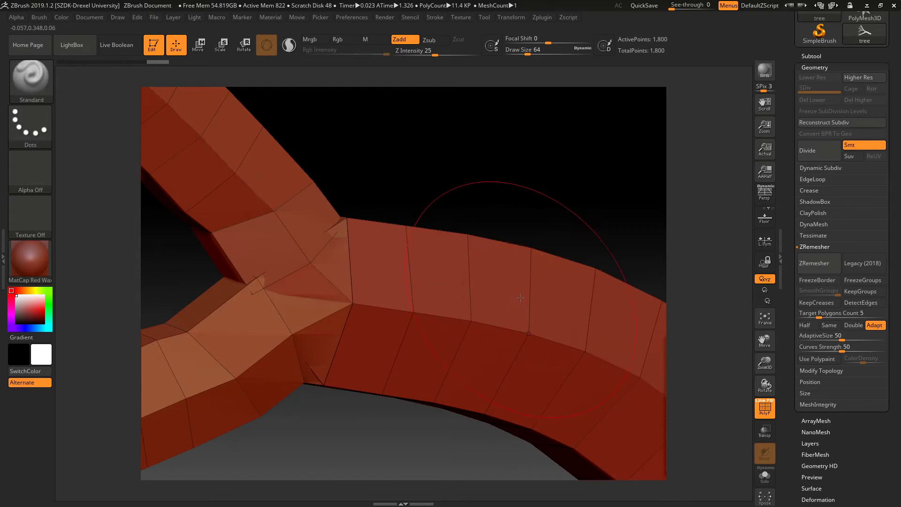
Try DynaMesh at resolution 128 again, inspect the thin twigs without PolyFrame, and undo the conversion.
{"action": "mouse_move", "coordinate": [547, 203]}
{"action": "right_mouse_down", "text": "ctrl"}
{"action": "mouse_move", "coordinate": [467, 227]}
{"action": "mouse_move", "coordinate": [468, 196]}
{"action": "right_mouse_up", "text": "ctrl"}
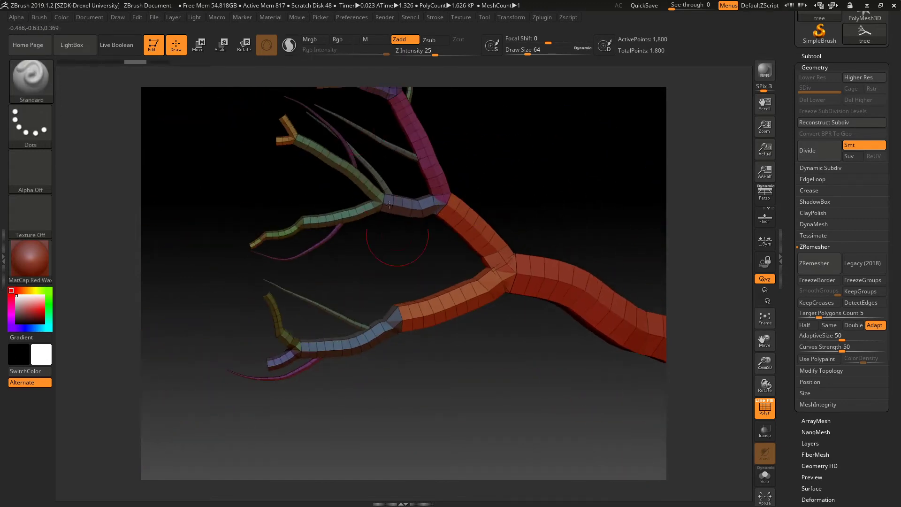
{"action": "left_click", "coordinate": [811, 223]}
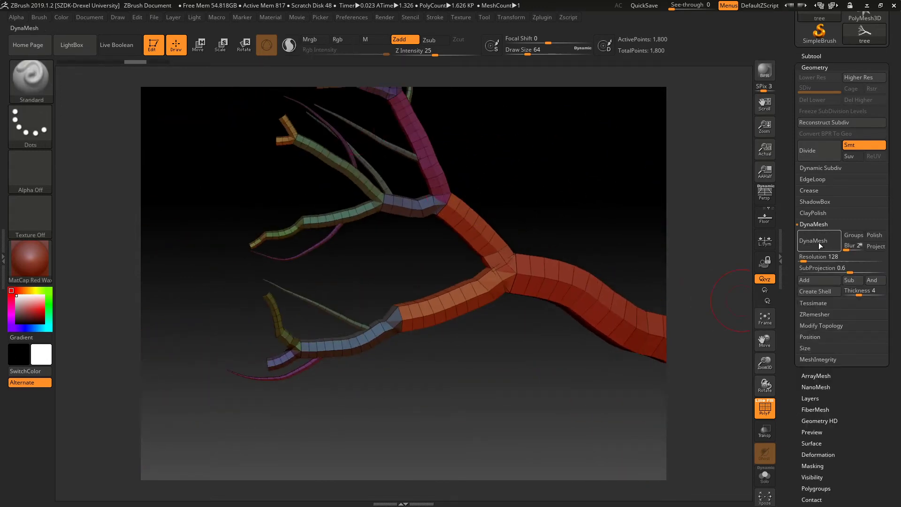
{"action": "left_click", "coordinate": [810, 243]}
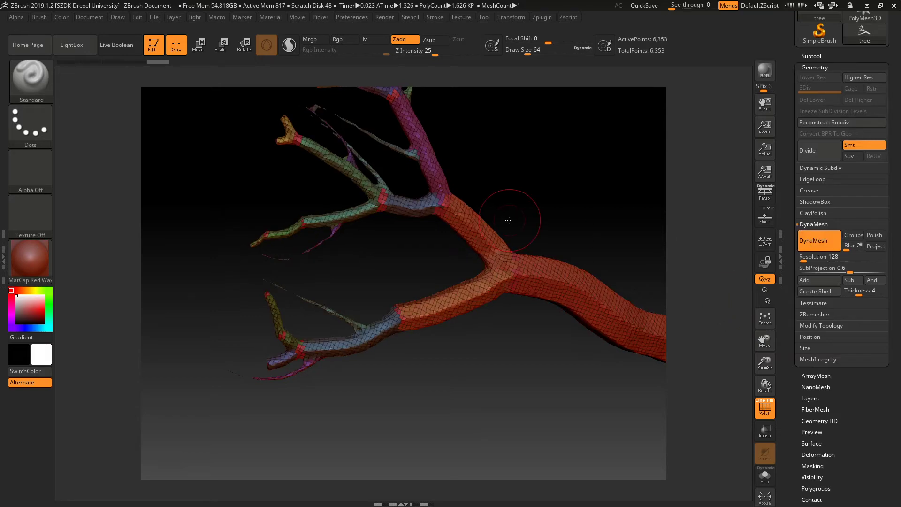
{"action": "right_click_drag", "start_coordinate": [509, 220], "coordinate": [393, 270], "text": "alt"}
{"action": "mouse_move", "coordinate": [449, 250]}
{"action": "right_mouse_down", "text": "ctrl"}
{"action": "mouse_move", "coordinate": [505, 256]}
{"action": "mouse_move", "coordinate": [533, 216]}
{"action": "mouse_move", "coordinate": [588, 270]}
{"action": "mouse_move", "coordinate": [376, 187]}
{"action": "mouse_move", "coordinate": [481, 252]}
{"action": "mouse_move", "coordinate": [429, 254]}
{"action": "mouse_move", "coordinate": [479, 280]}
{"action": "mouse_move", "coordinate": [486, 261]}
{"action": "mouse_move", "coordinate": [539, 254]}
{"action": "right_mouse_up", "text": "ctrl"}
{"action": "key", "text": "shift+f"}
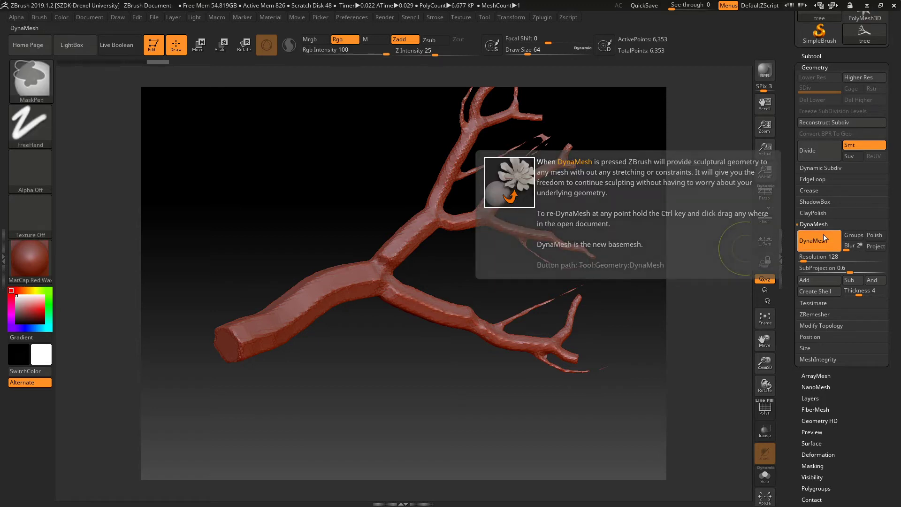
{"action": "key", "text": "ctrl+z"}
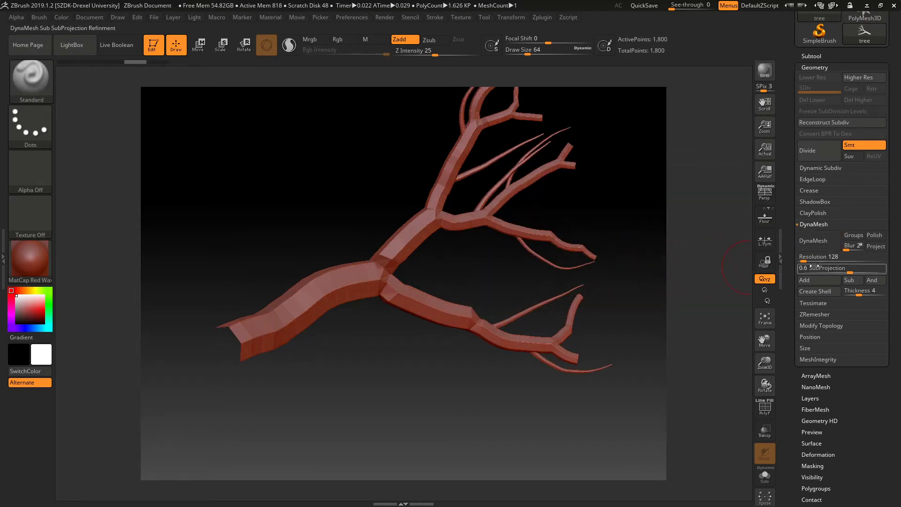
Set the DynaMesh resolution to 1112 and convert the tree to a DynaMesh.
{"action": "left_click_drag", "start_coordinate": [805, 259], "coordinate": [824, 259]}
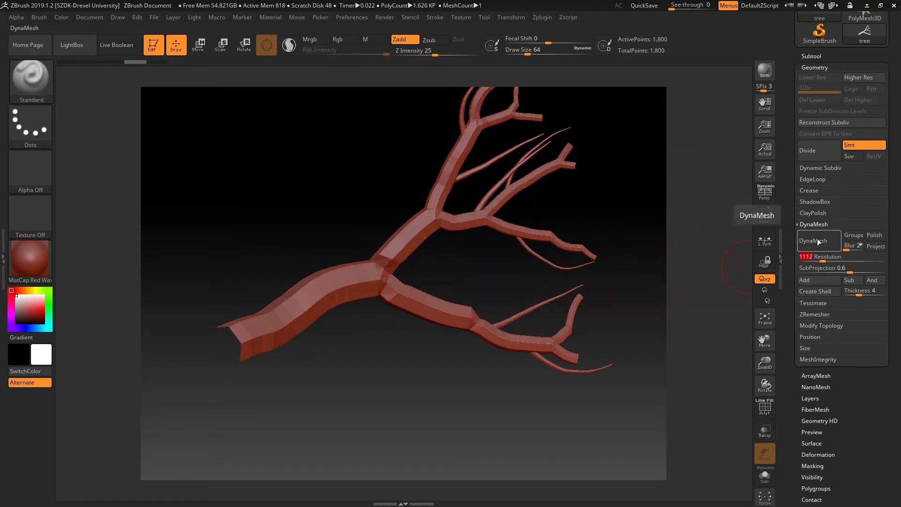
{"action": "left_click", "coordinate": [817, 240]}
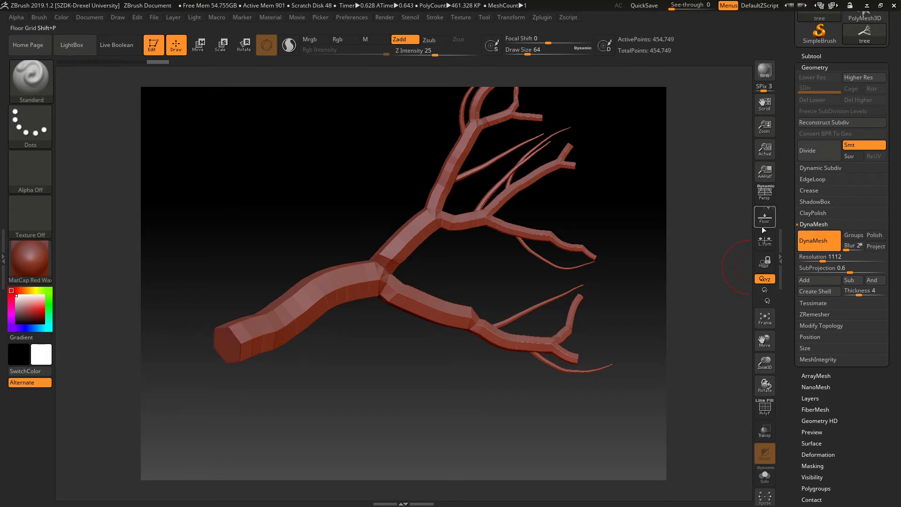
Examine the high-resolution DynaMesh with and without PolyFrame, checking the branch joints, thin twigs and capped trunk end.
{"action": "key", "text": "shift+f"}
{"action": "mouse_move", "coordinate": [595, 224]}
{"action": "right_mouse_down", "text": "alt"}
{"action": "mouse_move", "coordinate": [565, 233]}
{"action": "mouse_move", "coordinate": [464, 306]}
{"action": "mouse_move", "coordinate": [500, 313]}
{"action": "mouse_move", "coordinate": [405, 299]}
{"action": "right_mouse_up", "text": "alt"}
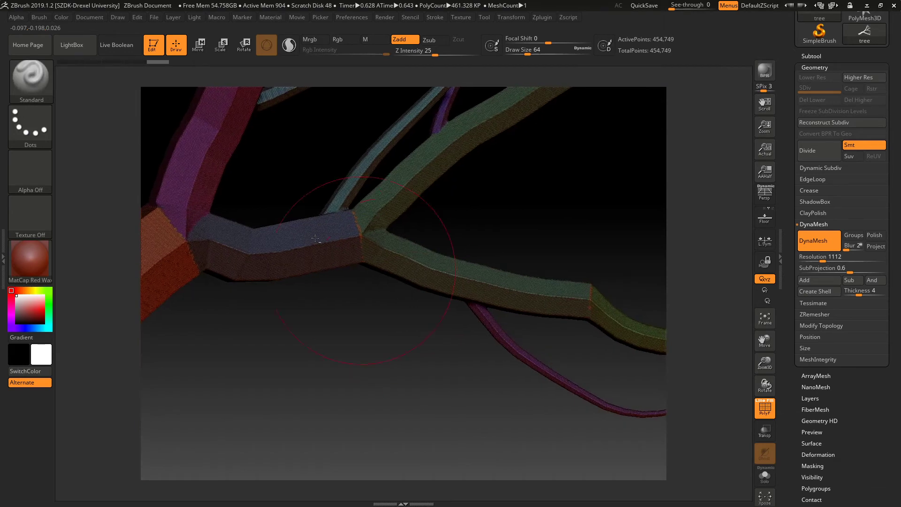
{"action": "mouse_move", "coordinate": [464, 306]}
{"action": "right_mouse_down", "text": "alt"}
{"action": "mouse_move", "coordinate": [365, 252]}
{"action": "mouse_move", "coordinate": [605, 281]}
{"action": "mouse_move", "coordinate": [441, 182]}
{"action": "right_mouse_up", "text": "alt"}
{"action": "key", "text": "shift+f"}
{"action": "right_click_drag", "start_coordinate": [428, 260], "coordinate": [272, 246]}
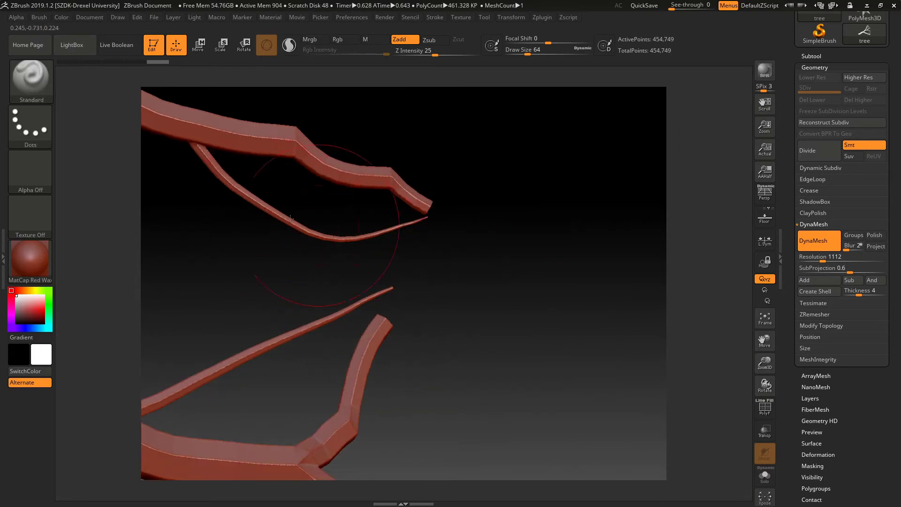
{"action": "mouse_move", "coordinate": [312, 217]}
{"action": "right_mouse_down", "text": "ctrl"}
{"action": "mouse_move", "coordinate": [510, 302]}
{"action": "mouse_move", "coordinate": [423, 263]}
{"action": "mouse_move", "coordinate": [332, 239]}
{"action": "mouse_move", "coordinate": [510, 234]}
{"action": "mouse_move", "coordinate": [489, 235]}
{"action": "right_mouse_up", "text": "ctrl"}
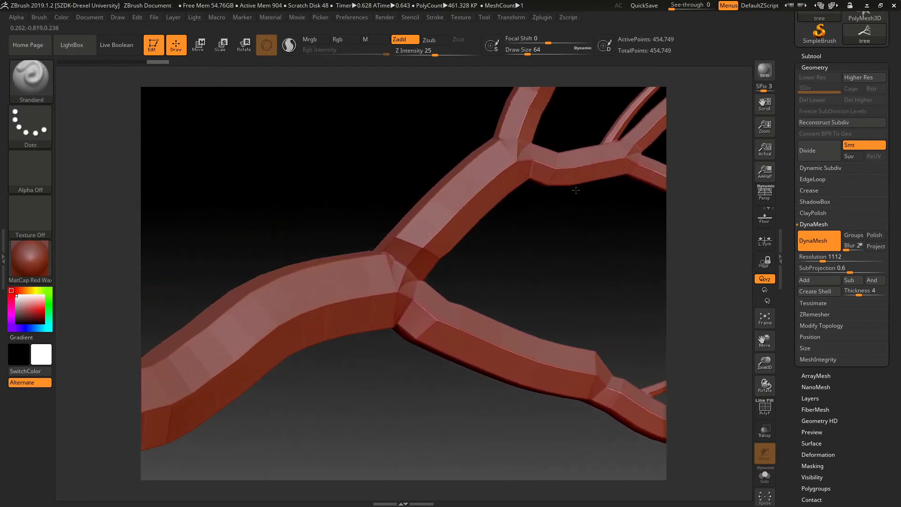
{"action": "mouse_move", "coordinate": [508, 274]}
{"action": "right_mouse_down", "text": "ctrl"}
{"action": "mouse_move", "coordinate": [437, 256]}
{"action": "mouse_move", "coordinate": [413, 263]}
{"action": "mouse_move", "coordinate": [515, 257]}
{"action": "right_mouse_up", "text": "ctrl"}
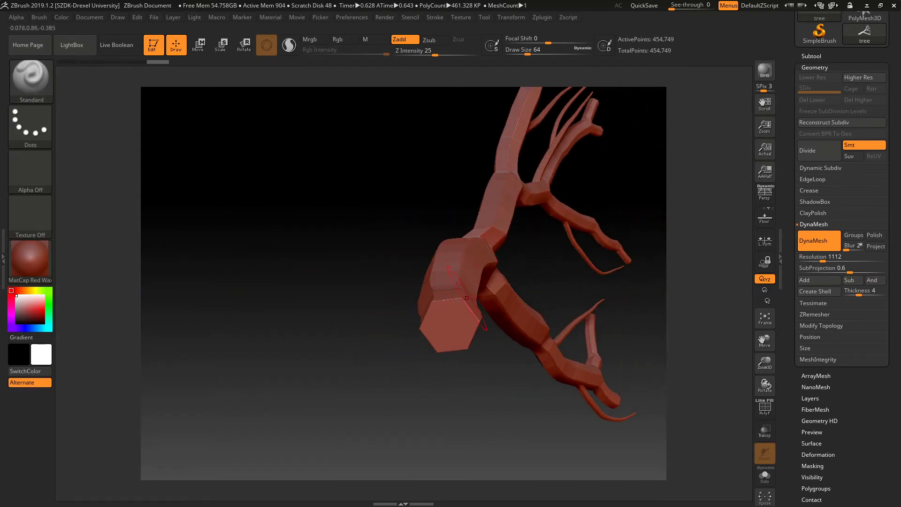
{"action": "mouse_move", "coordinate": [569, 342]}
{"action": "right_mouse_down"}
{"action": "mouse_move", "coordinate": [392, 305]}
{"action": "mouse_move", "coordinate": [428, 317]}
{"action": "mouse_move", "coordinate": [403, 267]}
{"action": "mouse_move", "coordinate": [486, 316]}
{"action": "mouse_move", "coordinate": [350, 295]}
{"action": "right_mouse_up"}
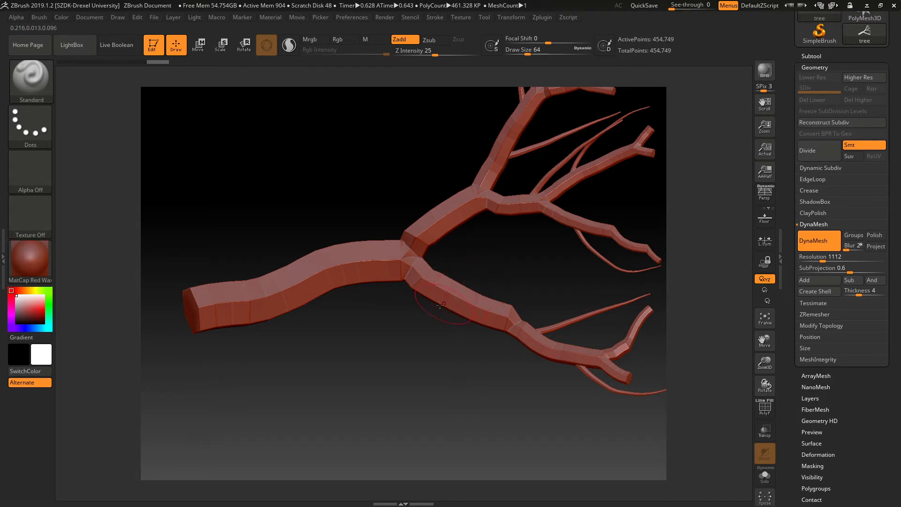
{"action": "mouse_move", "coordinate": [441, 305]}
{"action": "right_mouse_down", "text": "ctrl"}
{"action": "mouse_move", "coordinate": [484, 324]}
{"action": "mouse_move", "coordinate": [436, 282]}
{"action": "mouse_move", "coordinate": [465, 263]}
{"action": "mouse_move", "coordinate": [471, 318]}
{"action": "mouse_move", "coordinate": [462, 324]}
{"action": "mouse_move", "coordinate": [449, 294]}
{"action": "mouse_move", "coordinate": [413, 299]}
{"action": "right_mouse_up", "text": "ctrl"}
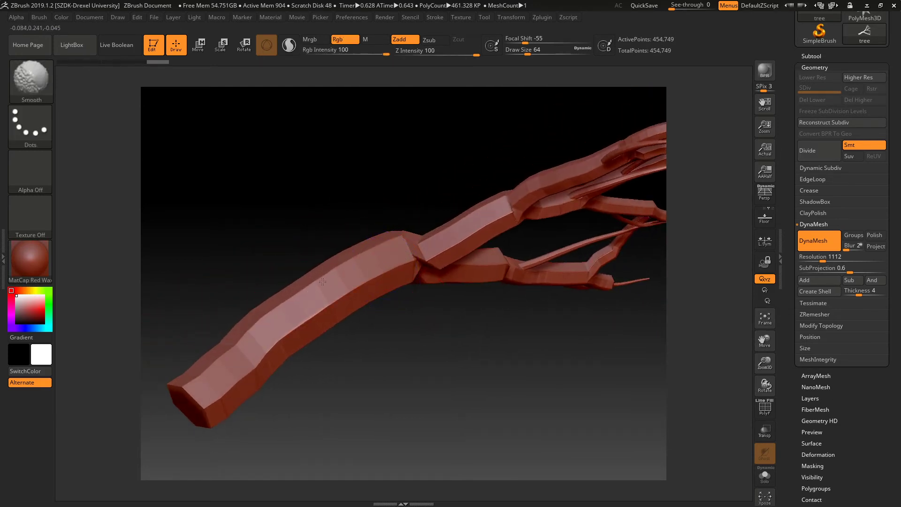
Undo the last stroke and soften the hard edges of the trunk and fork with the Smooth brush.
{"action": "right_click_drag", "start_coordinate": [435, 342], "coordinate": [425, 265]}
{"action": "key", "text": "ctrl+z"}
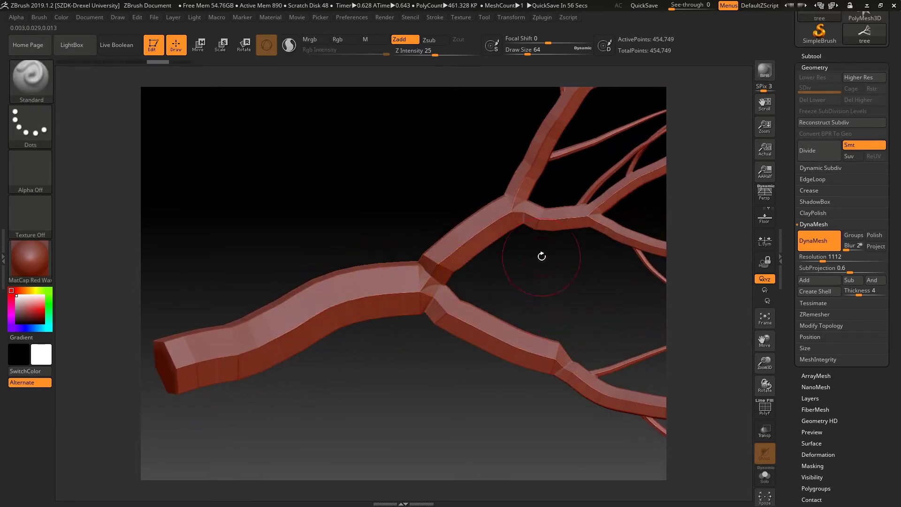
{"action": "key", "text": "shift"}
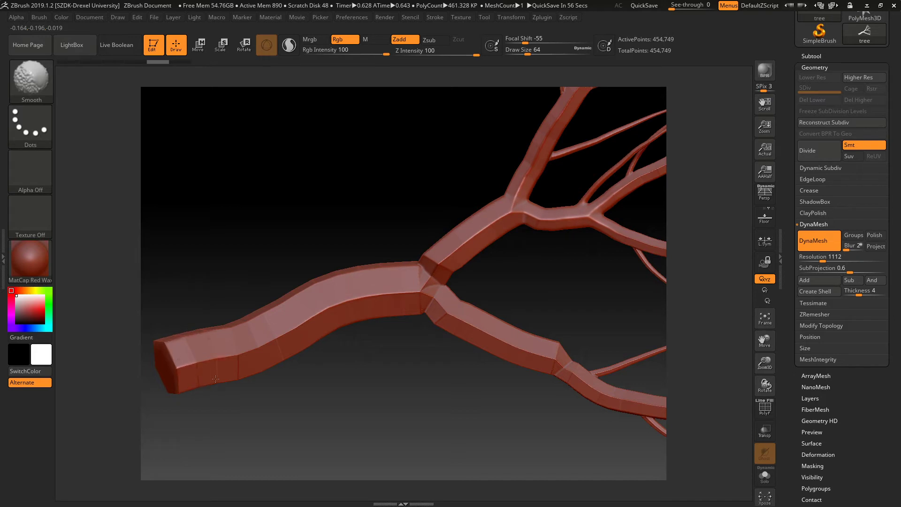
{"action": "left_click_drag", "start_coordinate": [418, 258], "coordinate": [421, 261], "text": "shift"}
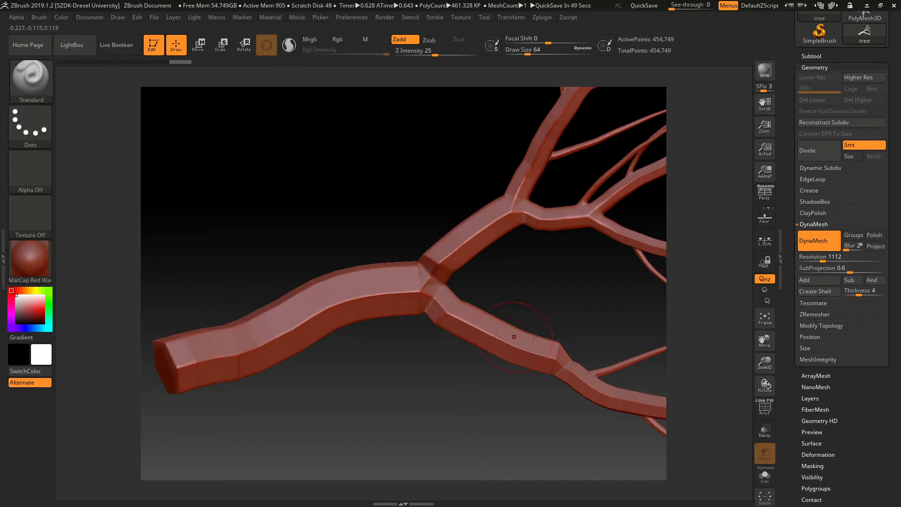
Remesh the fused tree with ZRemesher at a target polygon count of 5 and check the topology around the fork in PolyFrame.
{"action": "right_click_drag", "start_coordinate": [476, 346], "coordinate": [442, 253], "text": "alt"}
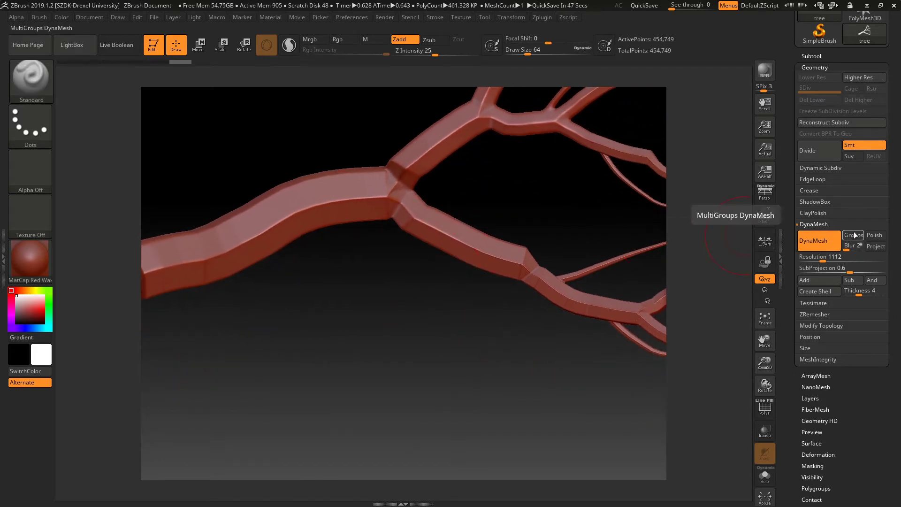
{"action": "left_click", "coordinate": [822, 314]}
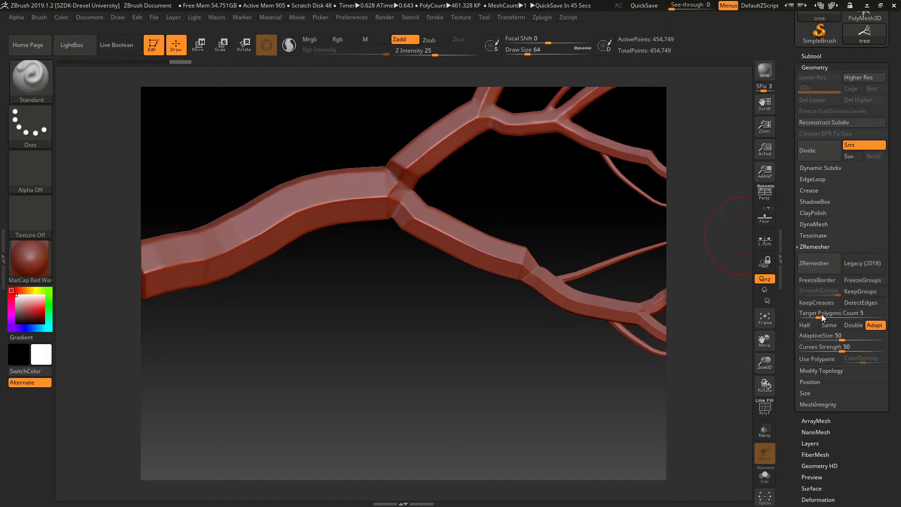
{"action": "left_click", "coordinate": [821, 267]}
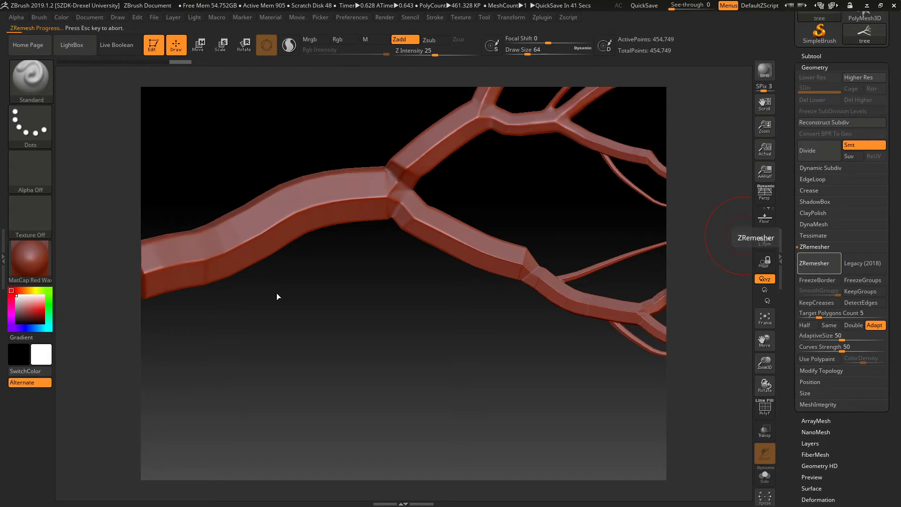
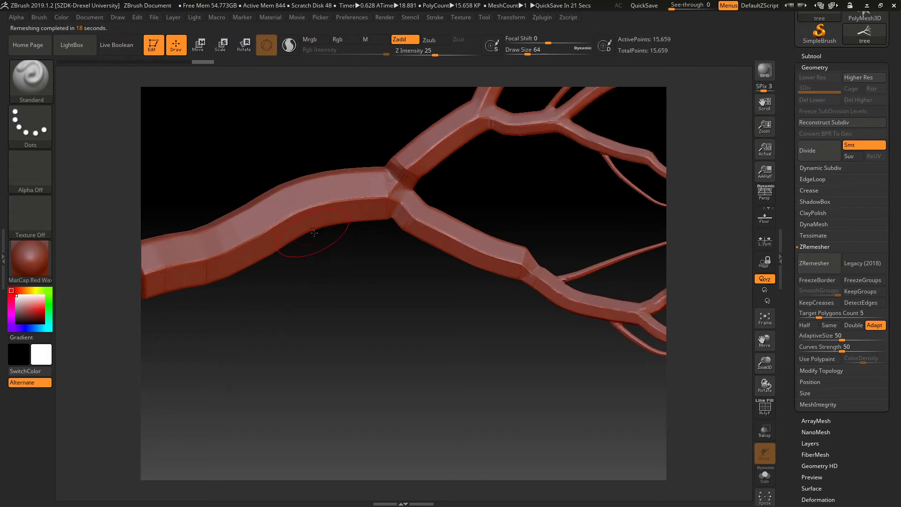
{"action": "key", "text": "shift+f"}
{"action": "right_click_drag", "start_coordinate": [334, 218], "coordinate": [390, 240], "text": "ctrl"}
{"action": "right_click_drag", "start_coordinate": [358, 170], "coordinate": [385, 212], "text": "alt"}
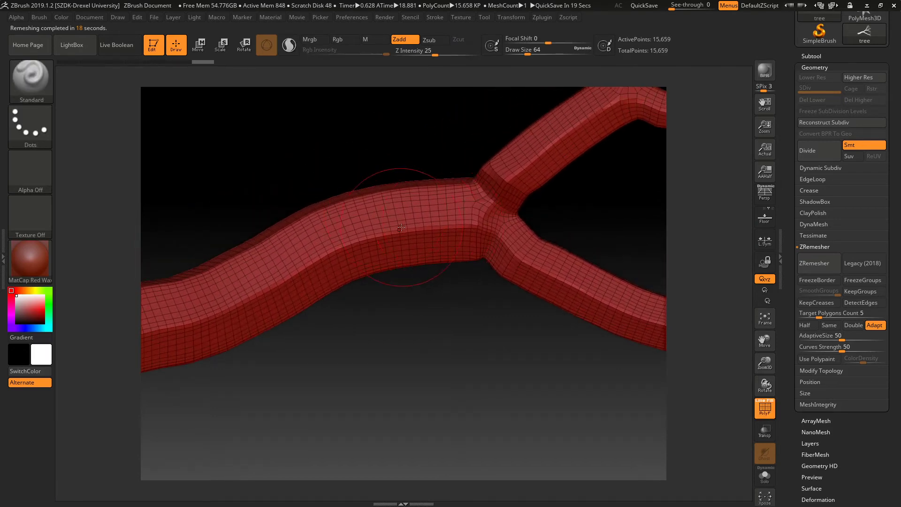
Hide PolyFrame and smooth the remeshed trunk from its cut end up to the fork, working around several sides.
{"action": "key", "text": "shift+f"}
{"action": "mouse_move", "coordinate": [418, 213]}
{"action": "left_mouse_down", "text": "shift"}
{"action": "mouse_move", "coordinate": [338, 232]}
{"action": "mouse_move", "coordinate": [242, 277]}
{"action": "left_mouse_up", "text": "shift"}
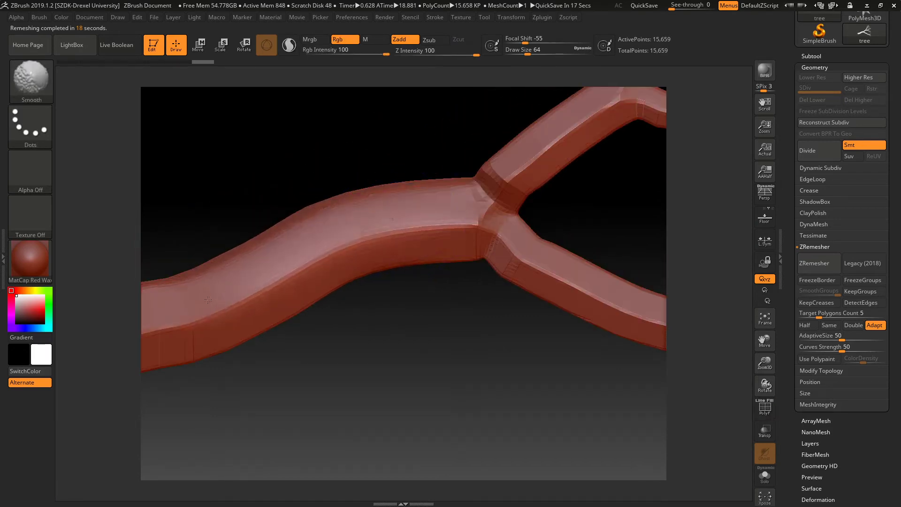
{"action": "right_click_drag", "start_coordinate": [376, 265], "coordinate": [308, 272], "text": "ctrl"}
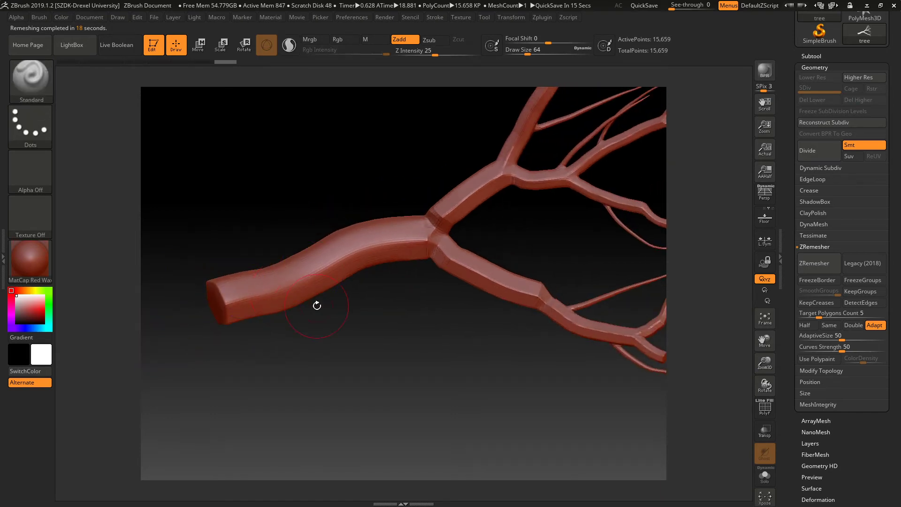
{"action": "mouse_move", "coordinate": [316, 306]}
{"action": "left_mouse_down"}
{"action": "mouse_move", "coordinate": [302, 233]}
{"action": "mouse_move", "coordinate": [257, 328]}
{"action": "mouse_move", "coordinate": [436, 282]}
{"action": "left_mouse_up"}
{"action": "mouse_move", "coordinate": [387, 312]}
{"action": "left_mouse_down"}
{"action": "mouse_move", "coordinate": [394, 234]}
{"action": "mouse_move", "coordinate": [403, 365]}
{"action": "left_mouse_up"}
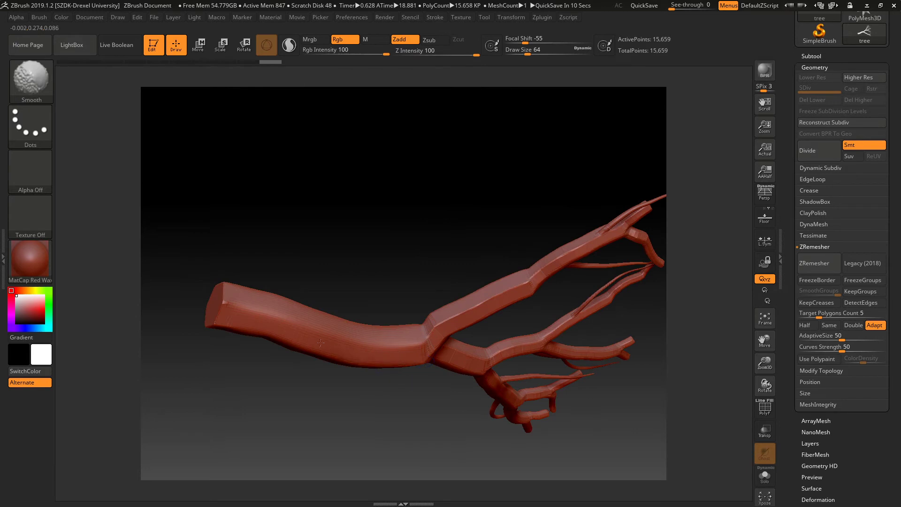
{"action": "left_click_drag", "start_coordinate": [242, 311], "coordinate": [230, 330], "text": "shift"}
{"action": "left_click_drag", "start_coordinate": [233, 263], "coordinate": [282, 329]}
{"action": "left_click_drag", "start_coordinate": [372, 409], "coordinate": [400, 412], "text": "shift"}
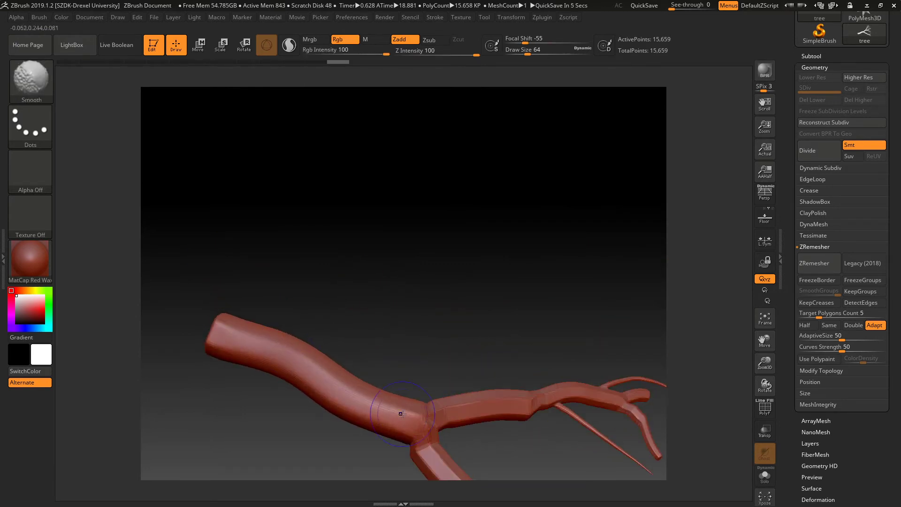
Smooth the trunk, the main fork and the lower branches out toward their tips with the Smooth brush.
{"action": "left_click_drag", "start_coordinate": [324, 305], "coordinate": [338, 362]}
{"action": "mouse_move", "coordinate": [290, 376]}
{"action": "left_mouse_down", "text": "shift"}
{"action": "mouse_move", "coordinate": [232, 355]}
{"action": "mouse_move", "coordinate": [291, 382]}
{"action": "left_mouse_up", "text": "shift"}
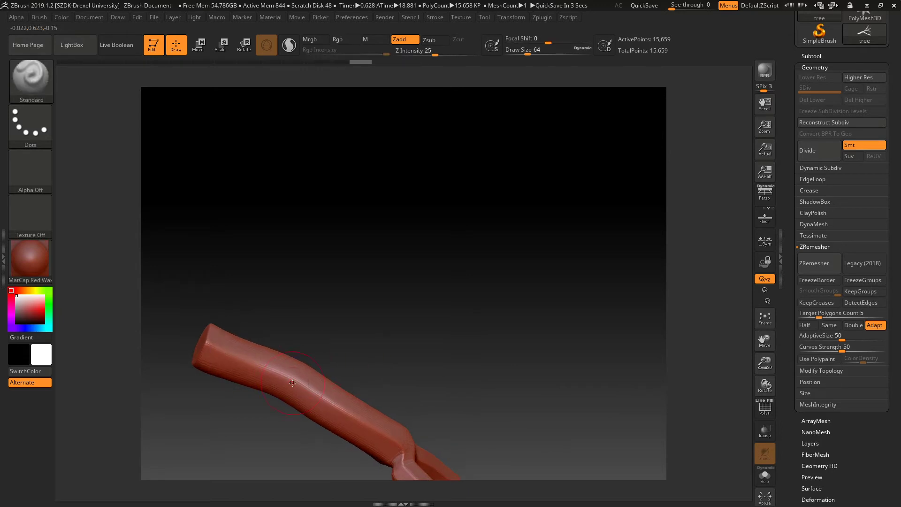
{"action": "left_click_drag", "start_coordinate": [295, 415], "coordinate": [302, 268], "text": "alt"}
{"action": "mouse_move", "coordinate": [303, 268]}
{"action": "left_mouse_down"}
{"action": "mouse_move", "coordinate": [336, 320]}
{"action": "mouse_move", "coordinate": [367, 324]}
{"action": "left_mouse_up"}
{"action": "mouse_move", "coordinate": [405, 297]}
{"action": "left_mouse_down", "text": "shift"}
{"action": "mouse_move", "coordinate": [524, 413]}
{"action": "mouse_move", "coordinate": [504, 314]}
{"action": "left_mouse_up", "text": "shift"}
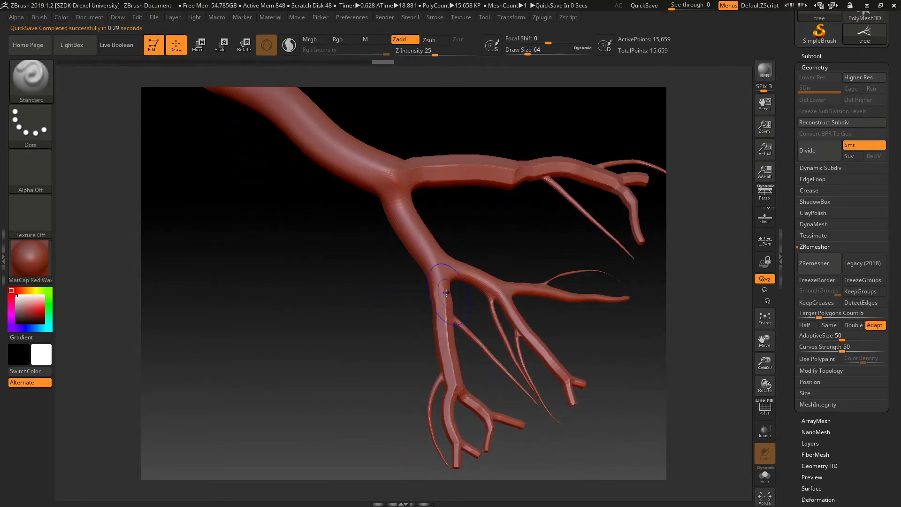
{"action": "left_click_drag", "start_coordinate": [442, 301], "coordinate": [451, 443], "text": "shift"}
{"action": "left_click_drag", "start_coordinate": [490, 327], "coordinate": [562, 420], "text": "shift"}
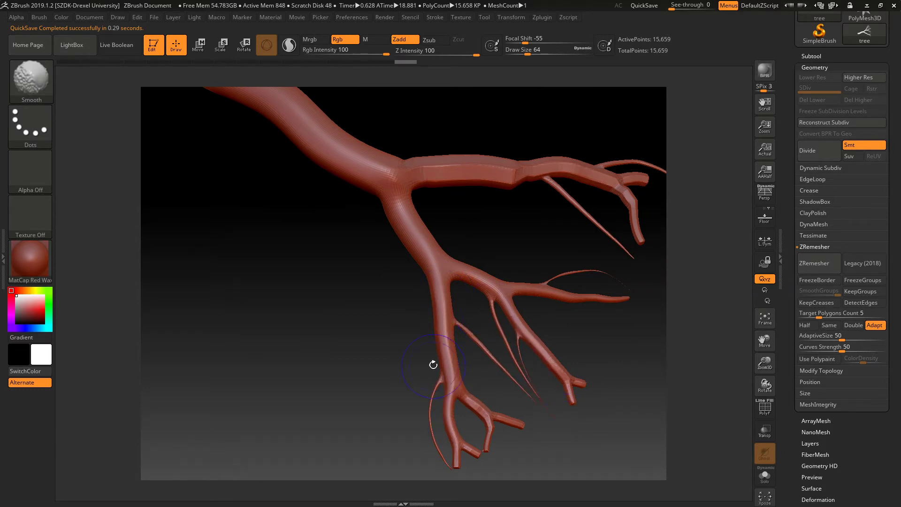
Smooth the upper branch from the main fork to its tip and soften the fork joint from the opposite side.
{"action": "left_click_drag", "start_coordinate": [433, 365], "coordinate": [480, 396]}
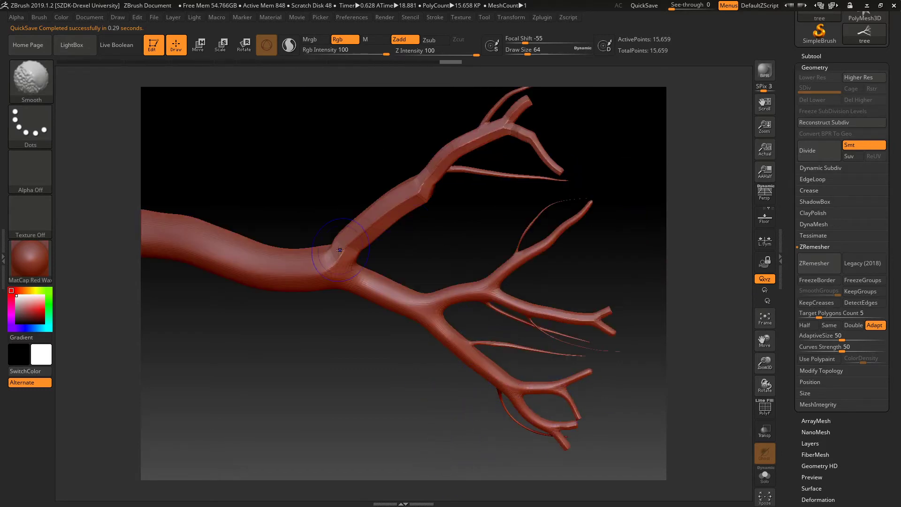
{"action": "mouse_move", "coordinate": [340, 250]}
{"action": "left_mouse_down", "text": "shift"}
{"action": "mouse_move", "coordinate": [502, 117]}
{"action": "mouse_move", "coordinate": [552, 165]}
{"action": "left_mouse_up", "text": "shift"}
{"action": "mouse_move", "coordinate": [434, 246]}
{"action": "left_mouse_down"}
{"action": "mouse_move", "coordinate": [441, 256]}
{"action": "mouse_move", "coordinate": [336, 282]}
{"action": "left_mouse_up"}
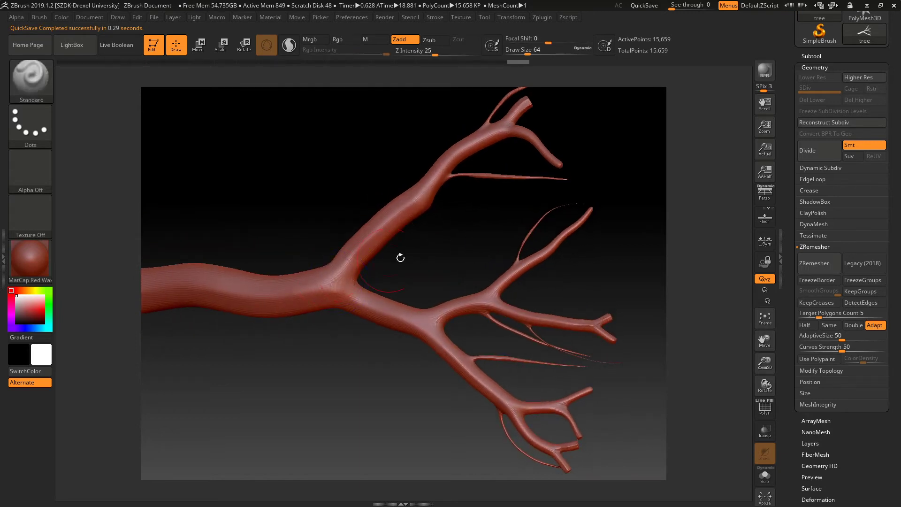
{"action": "left_click_drag", "start_coordinate": [465, 243], "coordinate": [378, 225]}
{"action": "mouse_move", "coordinate": [353, 283]}
{"action": "left_mouse_down", "text": "shift"}
{"action": "mouse_move", "coordinate": [275, 181]}
{"action": "mouse_move", "coordinate": [331, 294]}
{"action": "mouse_move", "coordinate": [345, 284]}
{"action": "left_mouse_up", "text": "shift"}
{"action": "key", "text": "shift"}
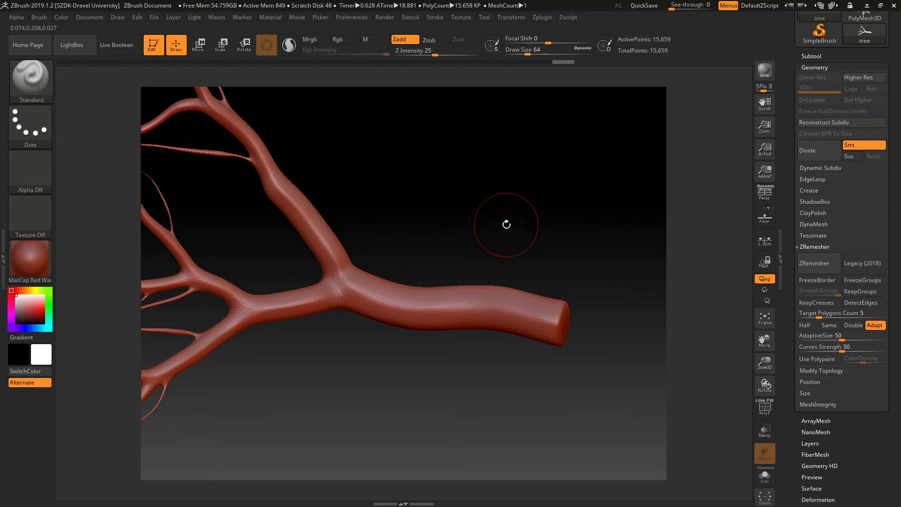
Divide the tree mesh once with PolyFrame shown and return to subdivision level 1.
{"action": "key", "text": "shift+f"}
{"action": "mouse_move", "coordinate": [507, 224]}
{"action": "left_mouse_down"}
{"action": "mouse_move", "coordinate": [477, 233]}
{"action": "mouse_move", "coordinate": [511, 220]}
{"action": "left_mouse_up"}
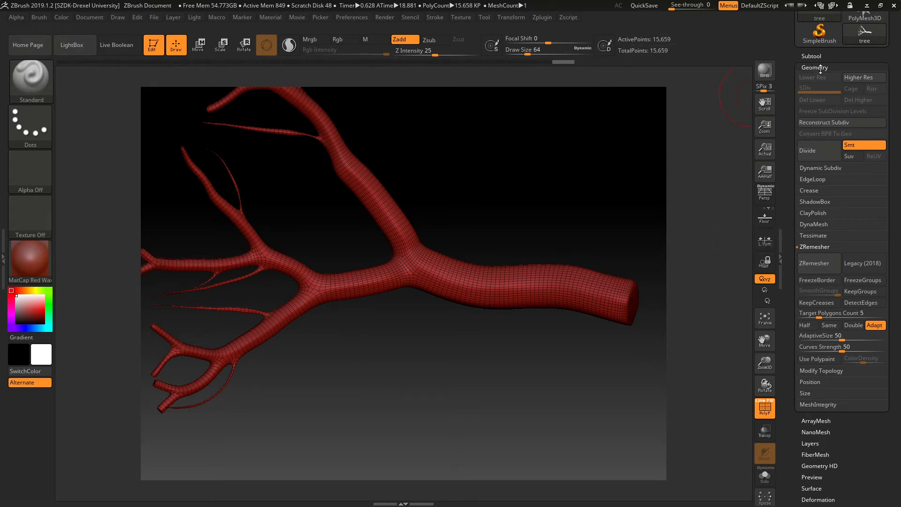
{"action": "left_click", "coordinate": [815, 155]}
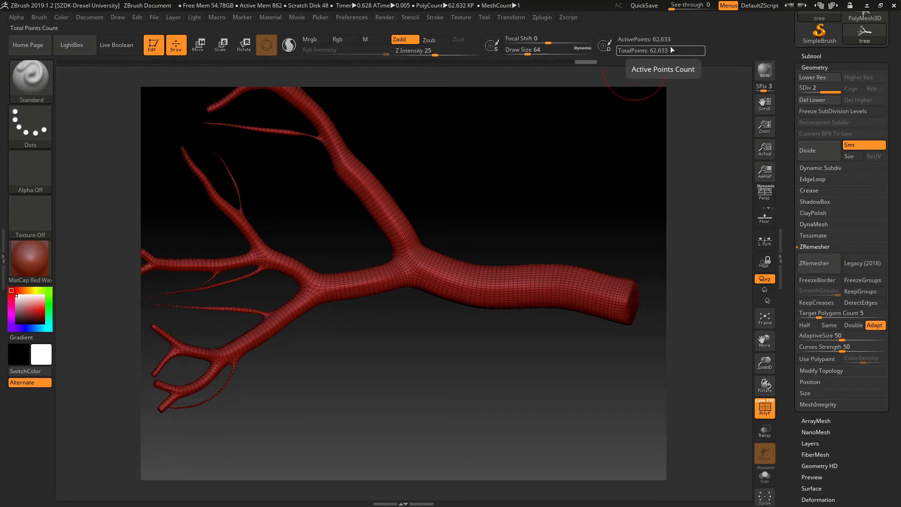
{"action": "left_click_drag", "start_coordinate": [823, 92], "coordinate": [793, 92]}
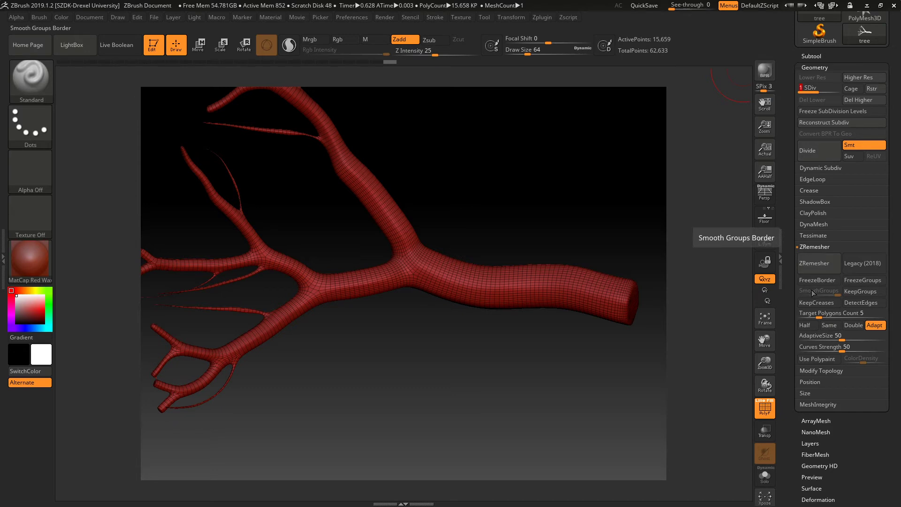
Try to reconstruct a lower subdivision level, and delete the higher subdivision level.
{"action": "left_click", "coordinate": [824, 122]}
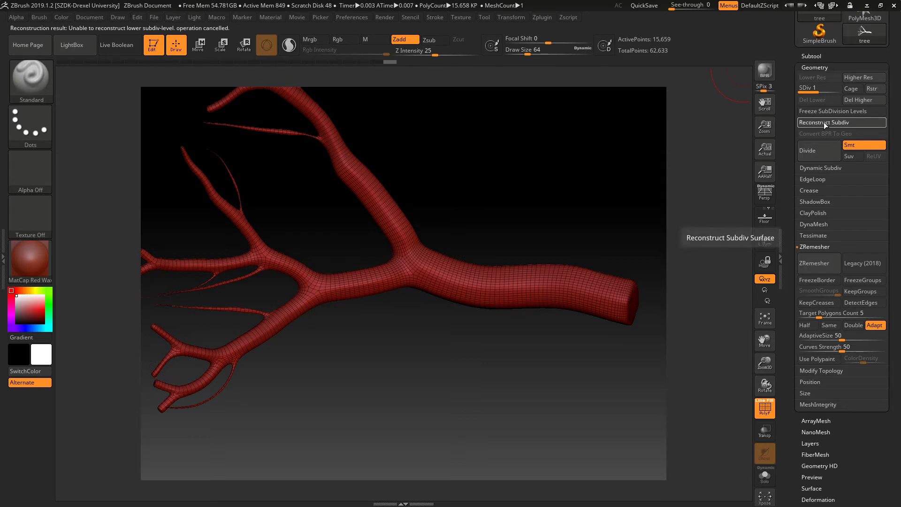
{"action": "left_click", "coordinate": [809, 93]}
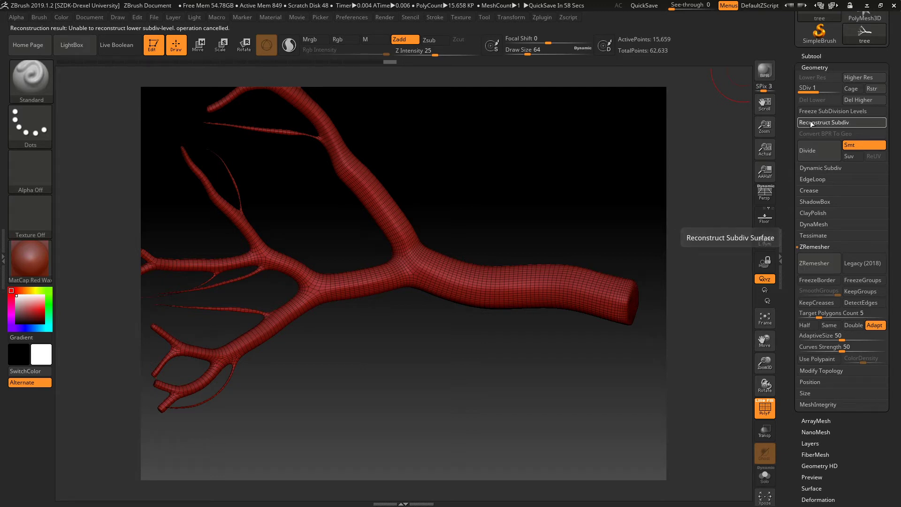
{"action": "left_click", "coordinate": [871, 98]}
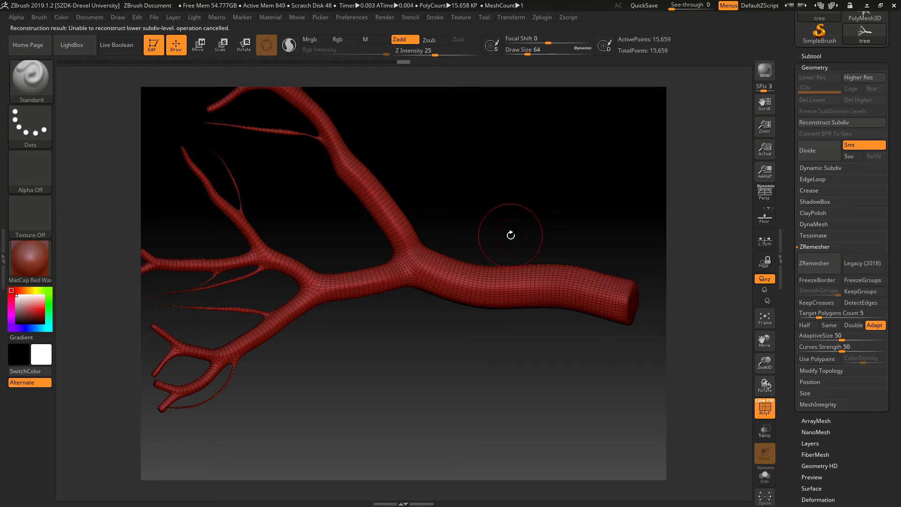
Remesh the tree with ZRemesher at a target polygon count of 0.21878.
{"action": "mouse_move", "coordinate": [490, 229]}
{"action": "right_mouse_down", "text": "ctrl"}
{"action": "mouse_move", "coordinate": [611, 226]}
{"action": "mouse_move", "coordinate": [531, 198]}
{"action": "mouse_move", "coordinate": [430, 223]}
{"action": "mouse_move", "coordinate": [441, 209]}
{"action": "right_mouse_up", "text": "ctrl"}
{"action": "mouse_move", "coordinate": [512, 209]}
{"action": "right_mouse_down", "text": "ctrl"}
{"action": "mouse_move", "coordinate": [451, 214]}
{"action": "mouse_move", "coordinate": [391, 159]}
{"action": "right_mouse_up", "text": "ctrl"}
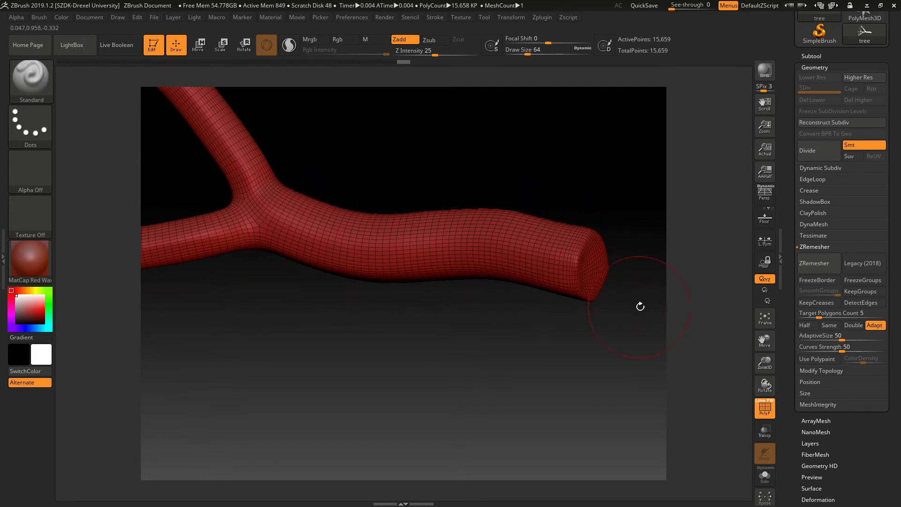
{"action": "left_click_drag", "start_coordinate": [809, 316], "coordinate": [805, 315]}
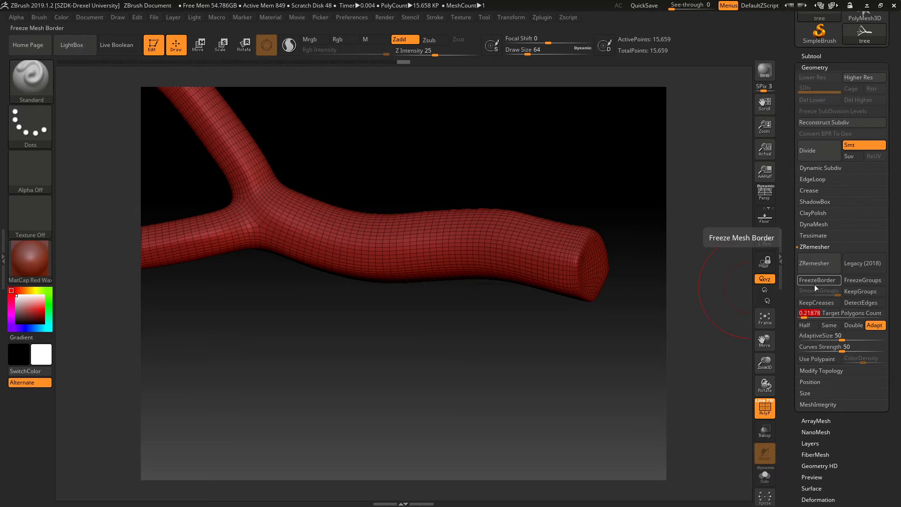
{"action": "left_click", "coordinate": [812, 271]}
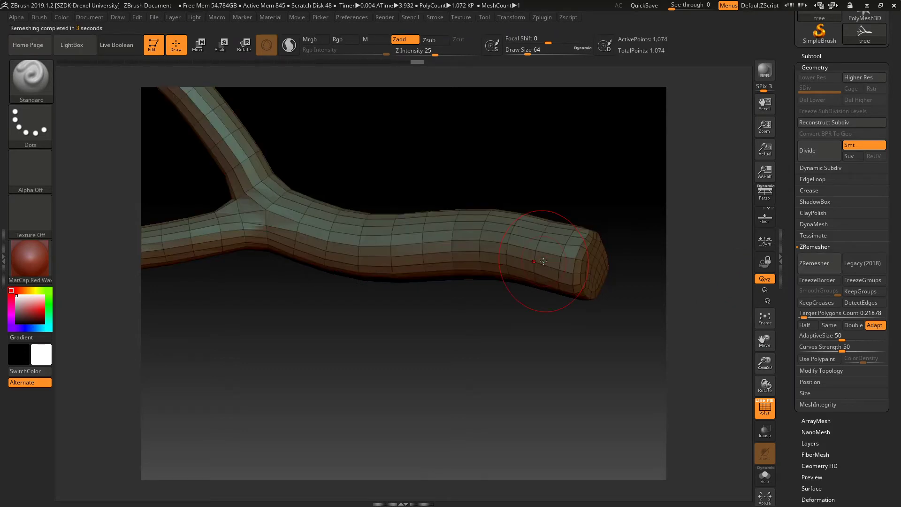
Examine the low-poly tree with and without PolyFrame, checking the trunk, the forks and the branch tips.
{"action": "right_click_drag", "start_coordinate": [489, 231], "coordinate": [544, 284], "text": "alt"}
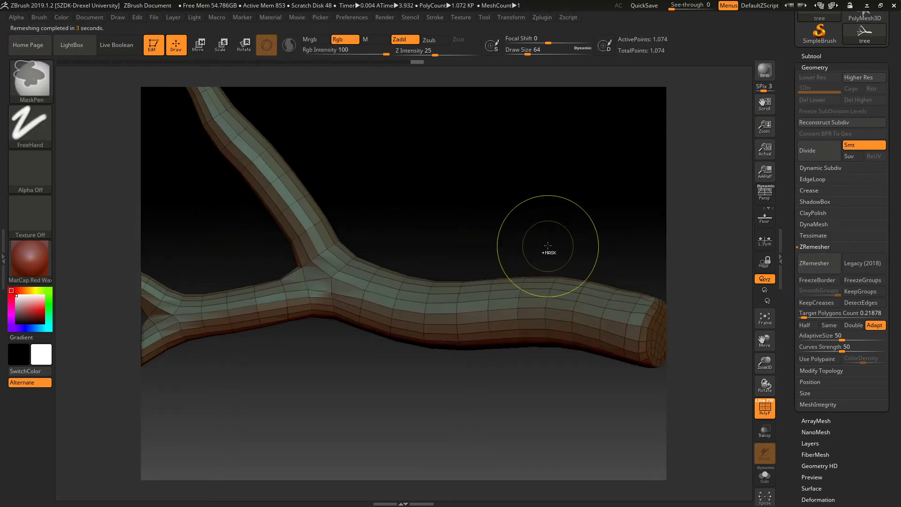
{"action": "mouse_move", "coordinate": [548, 246]}
{"action": "right_mouse_down", "text": "ctrl"}
{"action": "mouse_move", "coordinate": [479, 236]}
{"action": "mouse_move", "coordinate": [489, 254]}
{"action": "mouse_move", "coordinate": [465, 307]}
{"action": "right_mouse_up", "text": "ctrl"}
{"action": "right_click_drag", "start_coordinate": [568, 135], "coordinate": [382, 245]}
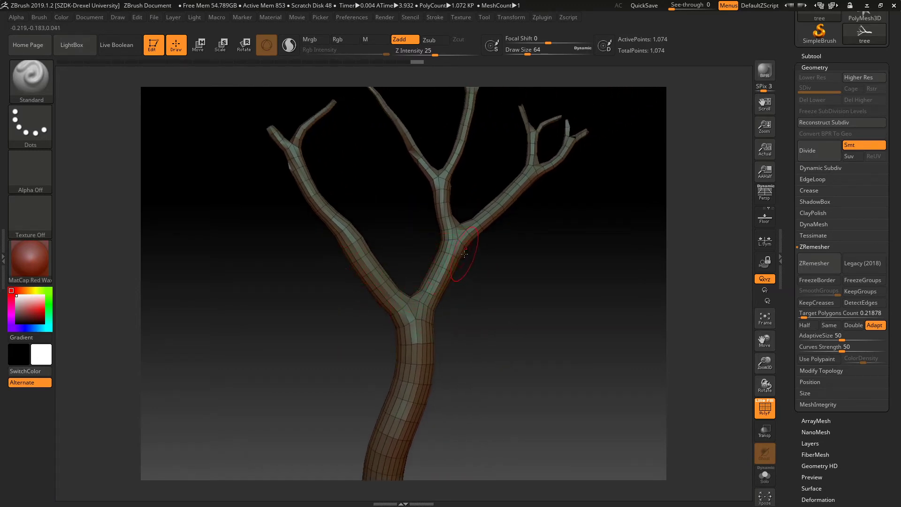
{"action": "key", "text": "shift+f"}
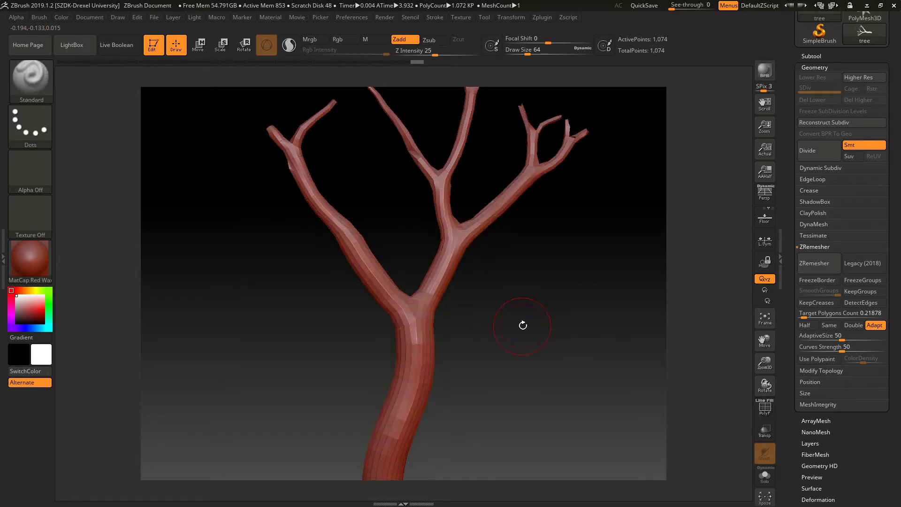
{"action": "mouse_move", "coordinate": [523, 324]}
{"action": "right_mouse_down", "text": "alt"}
{"action": "mouse_move", "coordinate": [563, 262]}
{"action": "mouse_move", "coordinate": [458, 295]}
{"action": "right_mouse_up", "text": "alt"}
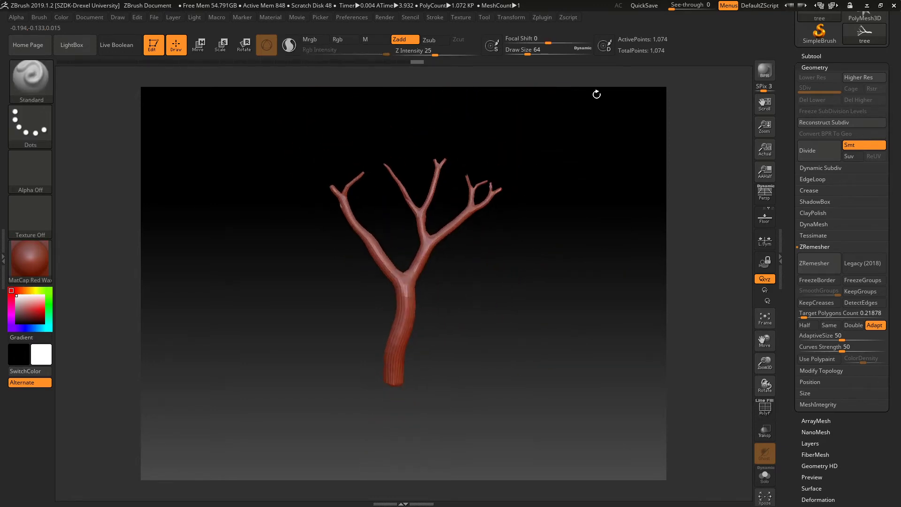
{"action": "mouse_move", "coordinate": [532, 296]}
{"action": "right_mouse_down"}
{"action": "mouse_move", "coordinate": [461, 316]}
{"action": "mouse_move", "coordinate": [519, 306]}
{"action": "mouse_move", "coordinate": [537, 288]}
{"action": "mouse_move", "coordinate": [535, 305]}
{"action": "mouse_move", "coordinate": [499, 302]}
{"action": "mouse_move", "coordinate": [609, 309]}
{"action": "right_mouse_up"}
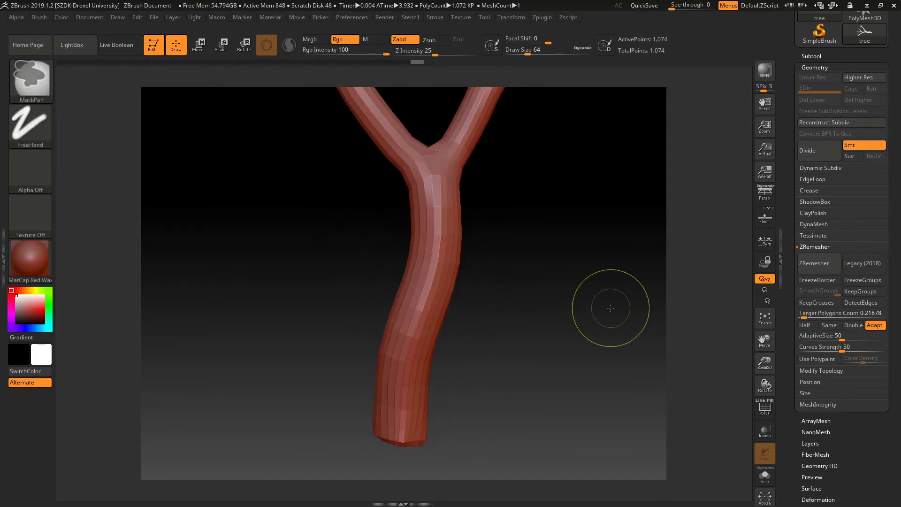
{"action": "right_click_drag", "start_coordinate": [581, 258], "coordinate": [567, 334], "text": "alt"}
{"action": "mouse_move", "coordinate": [609, 305]}
{"action": "right_mouse_down", "text": "ctrl"}
{"action": "mouse_move", "coordinate": [590, 290]}
{"action": "mouse_move", "coordinate": [544, 311]}
{"action": "mouse_move", "coordinate": [570, 322]}
{"action": "mouse_move", "coordinate": [528, 316]}
{"action": "mouse_move", "coordinate": [543, 267]}
{"action": "mouse_move", "coordinate": [750, 199]}
{"action": "right_mouse_up", "text": "ctrl"}
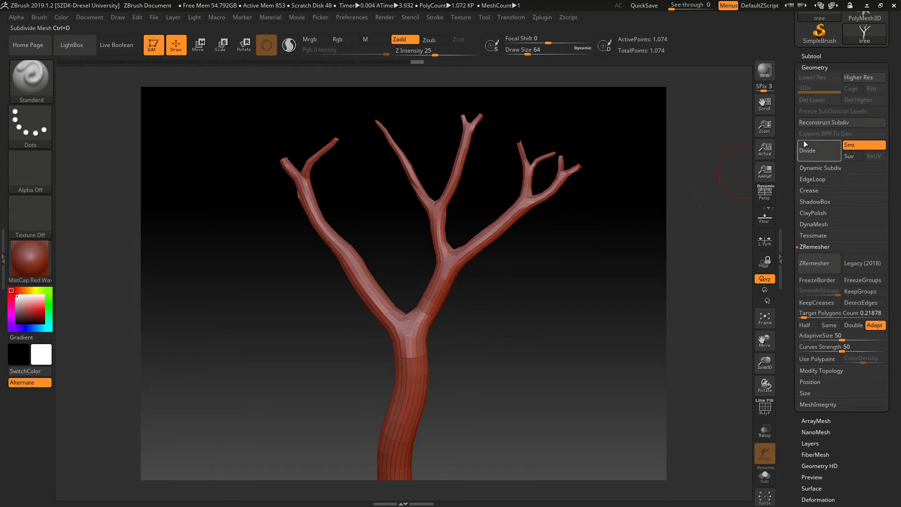
Export the low-poly tree as an OBJ file named tresculpt in the Maya scenes folder.
{"action": "scroll", "coordinate": [836, 329], "scroll_direction": "up", "scroll_amount": 3}
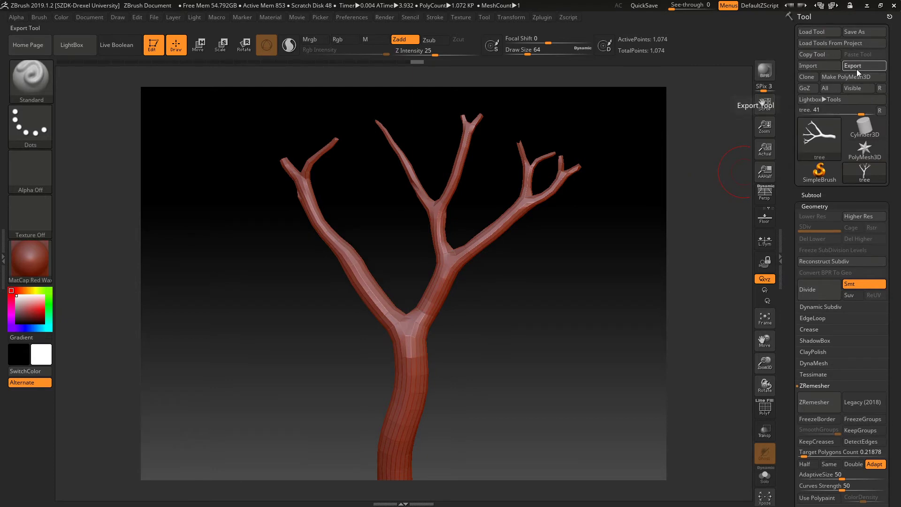
{"action": "left_click", "coordinate": [858, 68]}
{"action": "type", "text": "tres"}
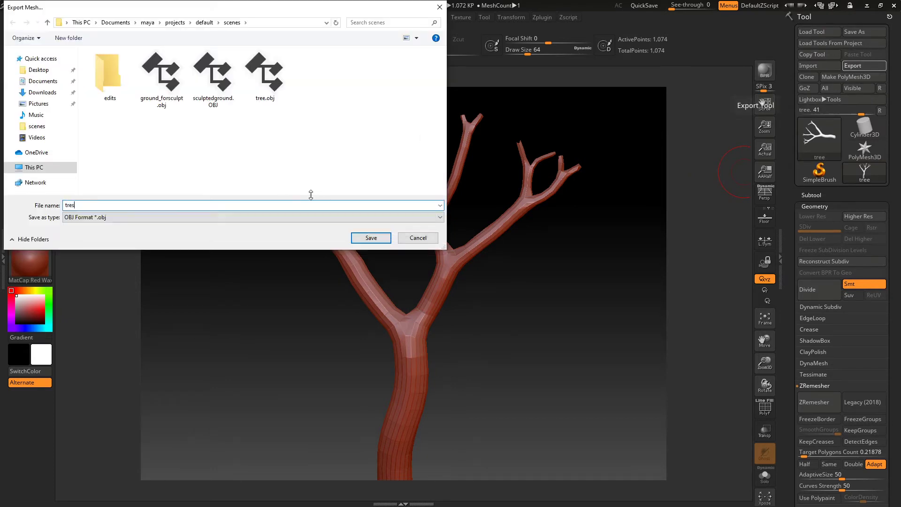
{"action": "type", "text": "culpt"}
{"action": "key", "text": "Return"}
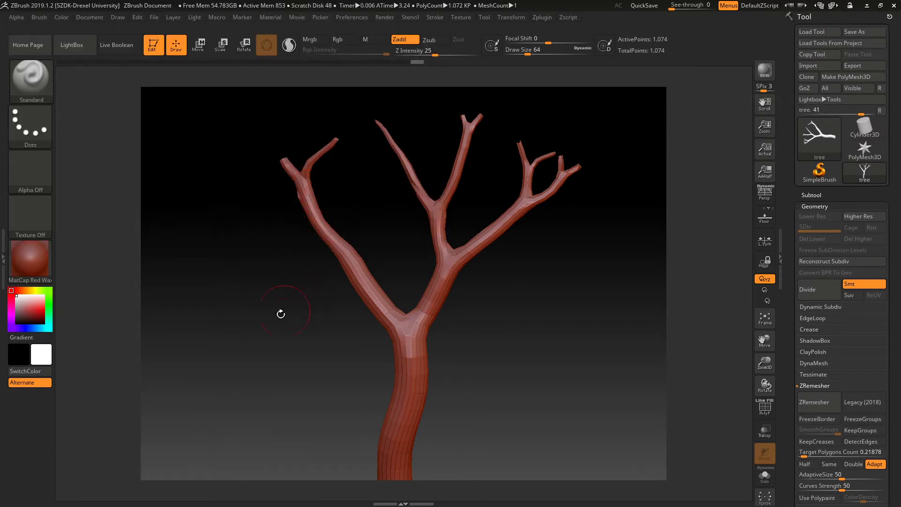
Switch to the Maya scene and open a File Explorer window over it.
{"action": "key", "text": "super"}
{"action": "mouse_move", "coordinate": [380, 497]}
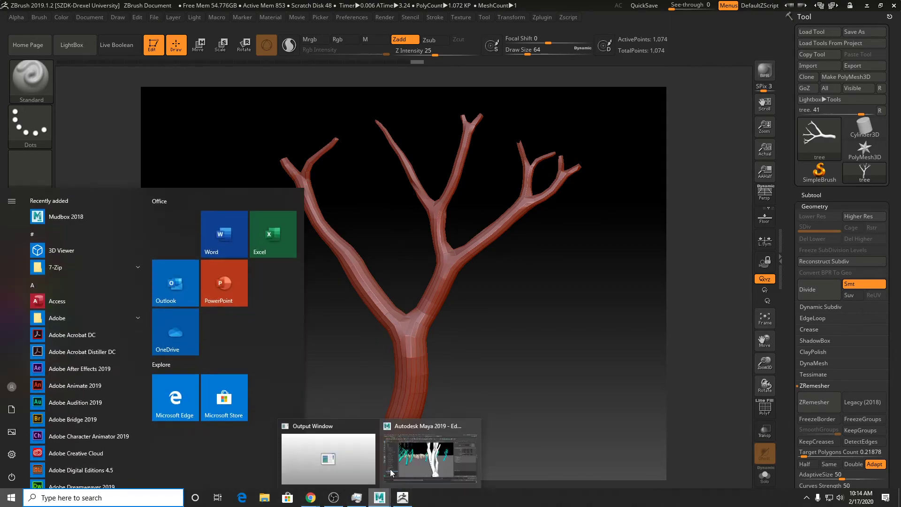
{"action": "left_click", "coordinate": [391, 473]}
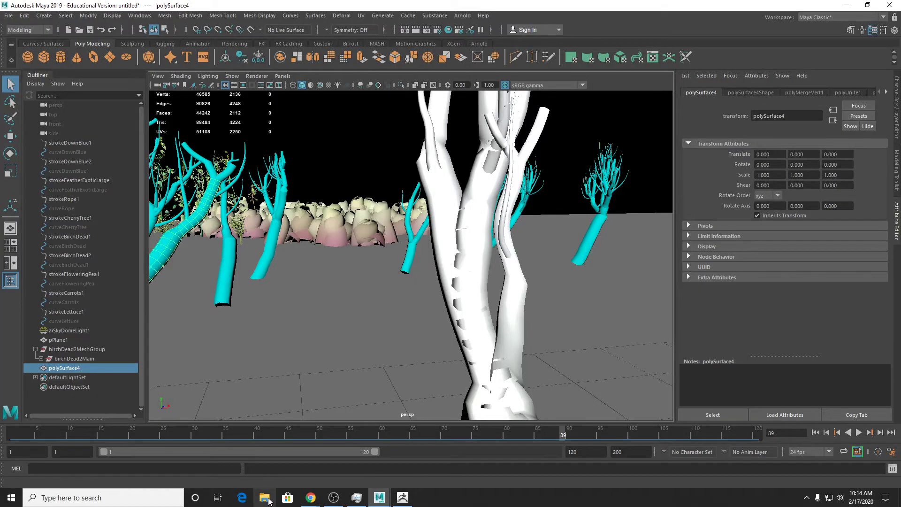
{"action": "mouse_move", "coordinate": [313, 498]}
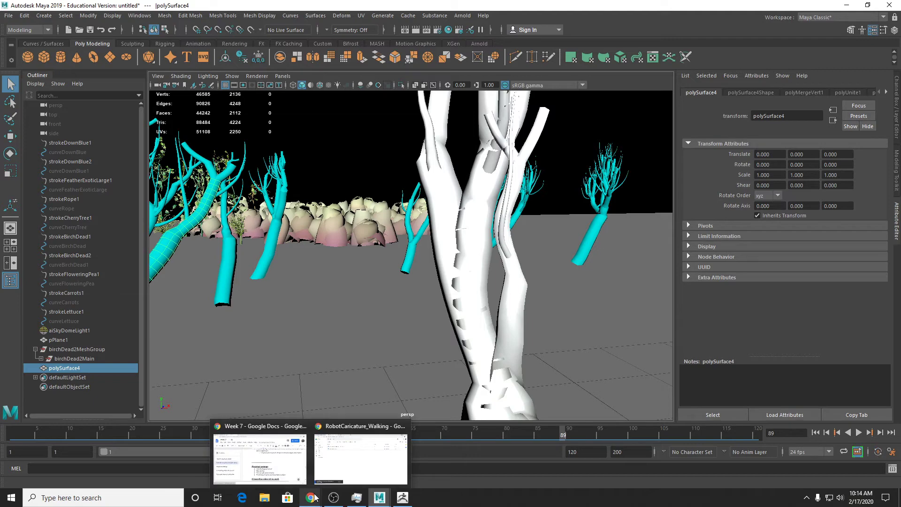
{"action": "left_click", "coordinate": [265, 498]}
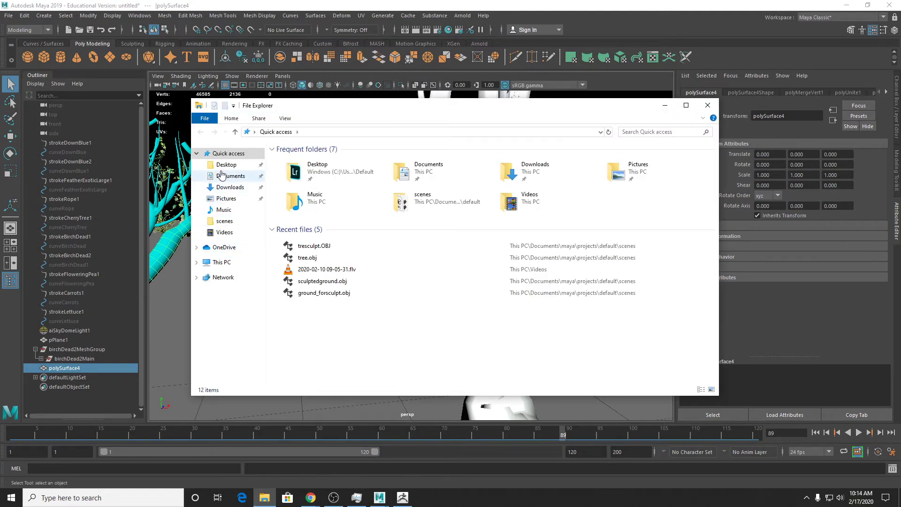
Browse to the scenes folder of the default Maya project inside Documents.
{"action": "left_click", "coordinate": [222, 175]}
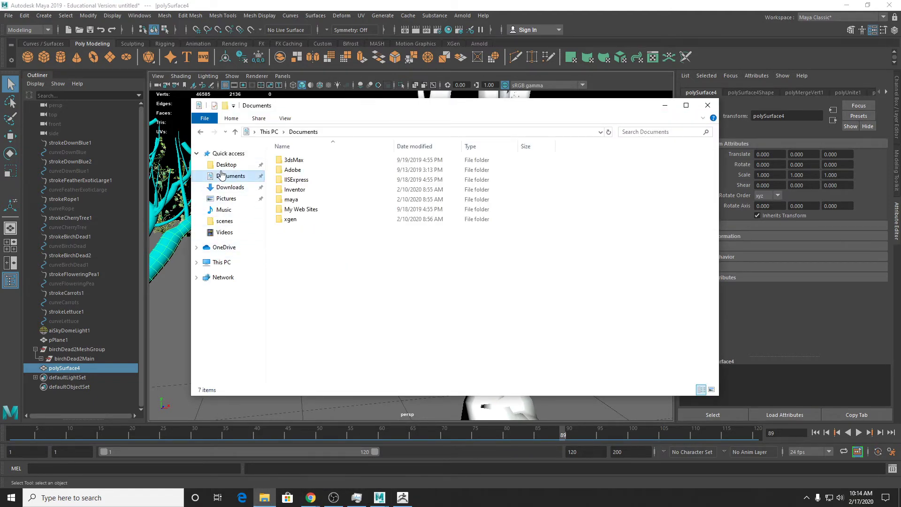
{"action": "double_click", "coordinate": [301, 200]}
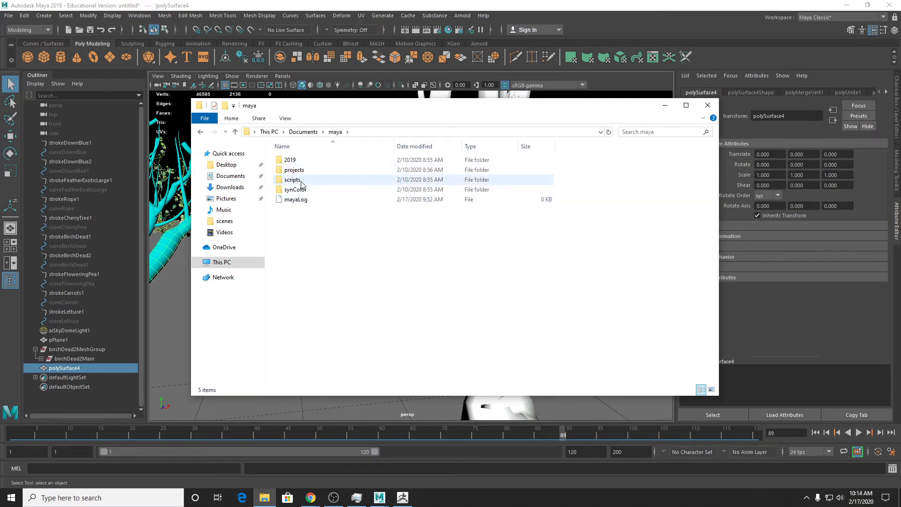
{"action": "double_click", "coordinate": [301, 170]}
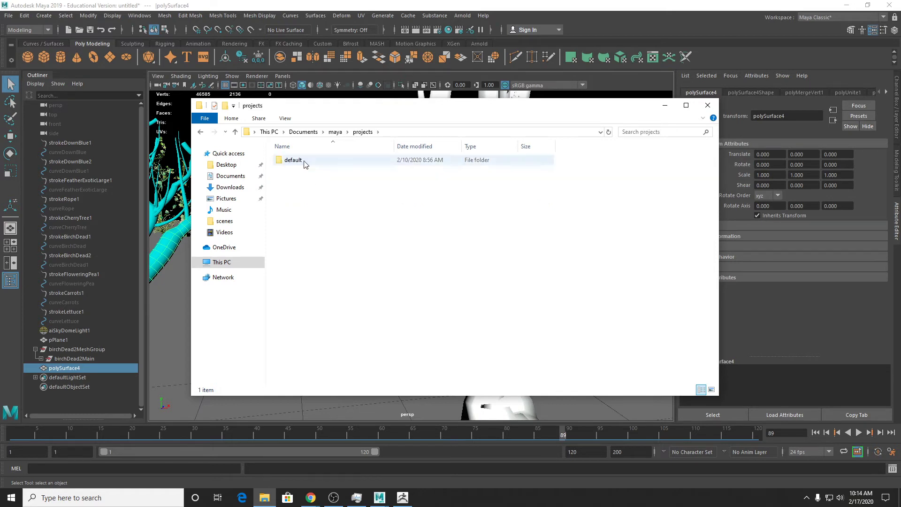
{"action": "double_click", "coordinate": [300, 160]}
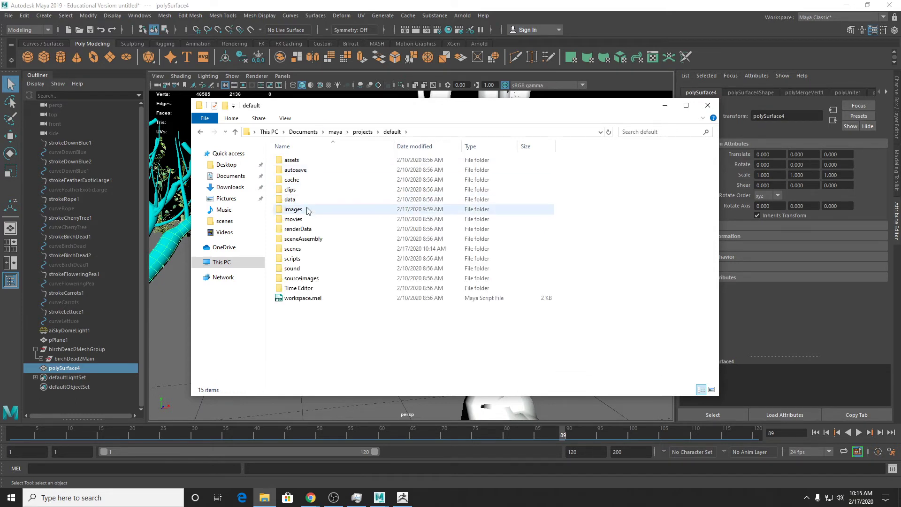
{"action": "double_click", "coordinate": [300, 250]}
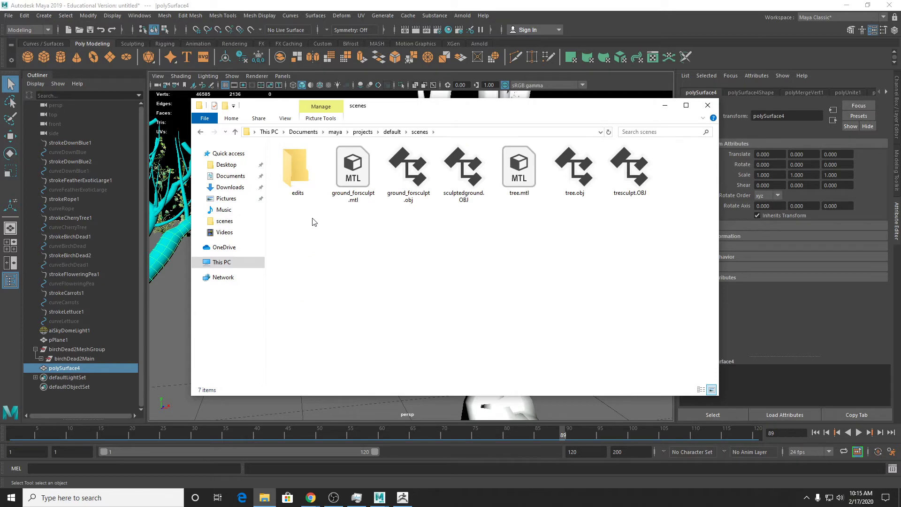
Import tresculpt.OBJ from the scenes folder into the Maya scene and view it among the birch trees.
{"action": "left_click_drag", "start_coordinate": [630, 169], "coordinate": [175, 338]}
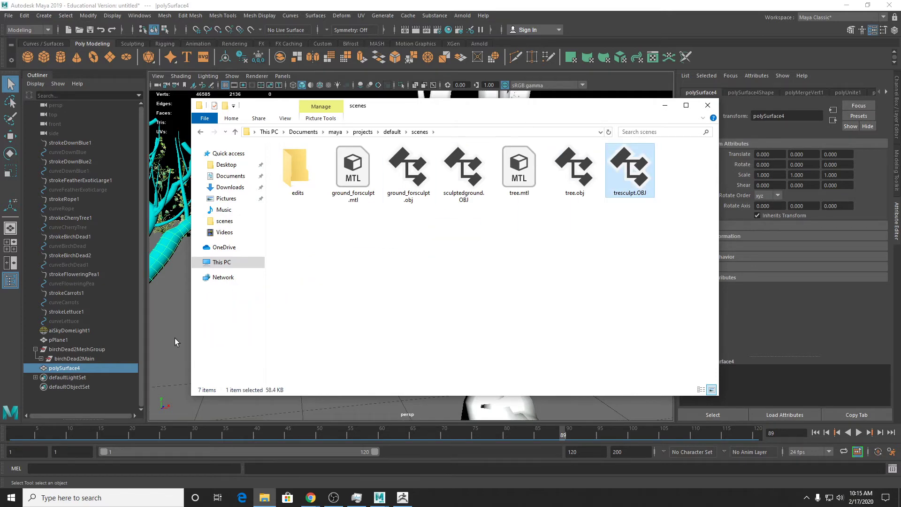
{"action": "left_click", "coordinate": [170, 355]}
{"action": "scroll", "coordinate": [172, 352], "scroll_direction": "down", "scroll_amount": 5}
{"action": "middle_click_drag", "start_coordinate": [174, 326], "coordinate": [302, 304], "text": "alt"}
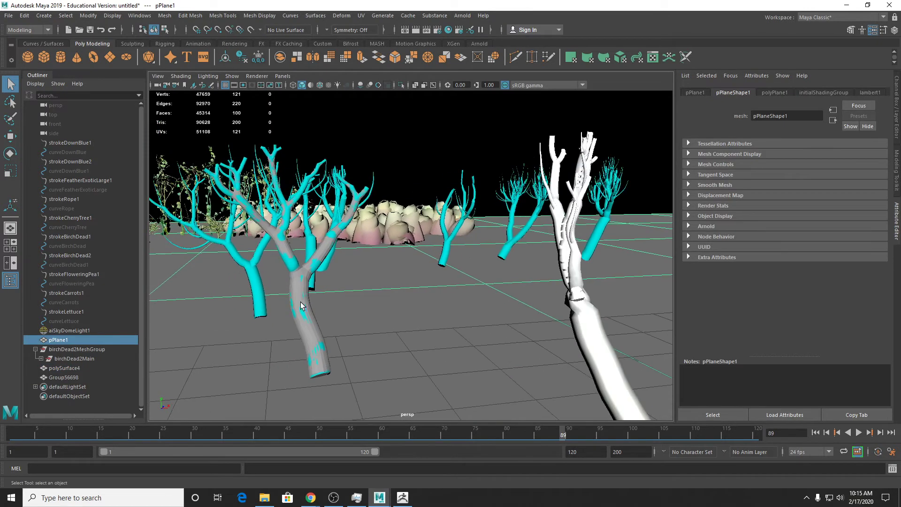
Center the pivot of the imported low-poly tree and move the tree sideways, clear of the original cyan birch.
{"action": "left_click", "coordinate": [305, 310]}
{"action": "key", "text": "w"}
{"action": "scroll", "coordinate": [282, 321], "scroll_direction": "up", "scroll_amount": 3}
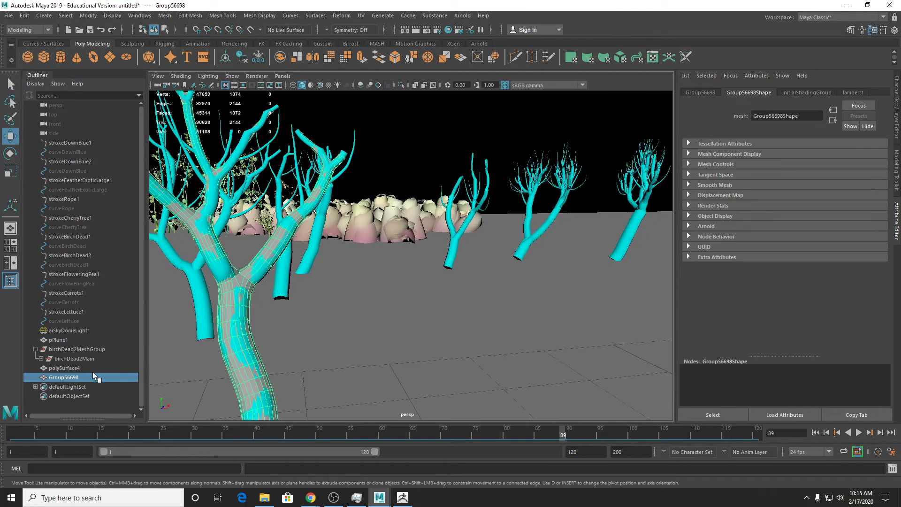
{"action": "scroll", "coordinate": [296, 336], "scroll_direction": "down", "scroll_amount": 3}
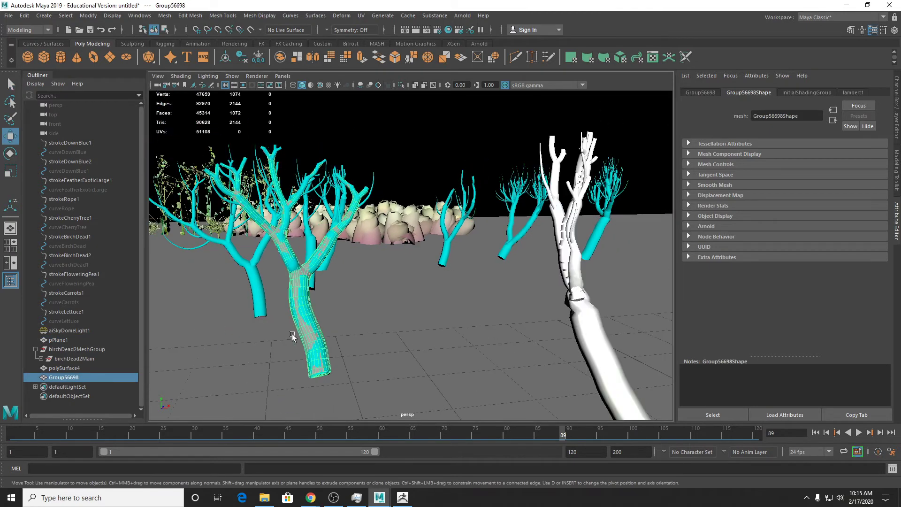
{"action": "left_click", "coordinate": [88, 16]}
{"action": "left_click", "coordinate": [110, 82]}
{"action": "left_click_drag", "start_coordinate": [339, 260], "coordinate": [446, 256]}
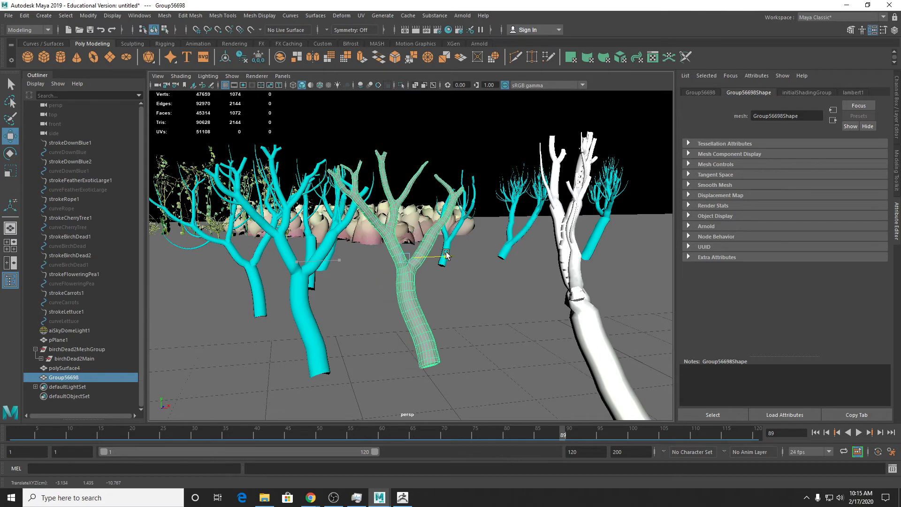
{"action": "left_click", "coordinate": [476, 112]}
Compare the wireframe of the imported tree with that of the original birch's trunk.
{"action": "left_click_drag", "start_coordinate": [420, 216], "coordinate": [439, 217], "text": "alt"}
{"action": "left_click", "coordinate": [412, 273]}
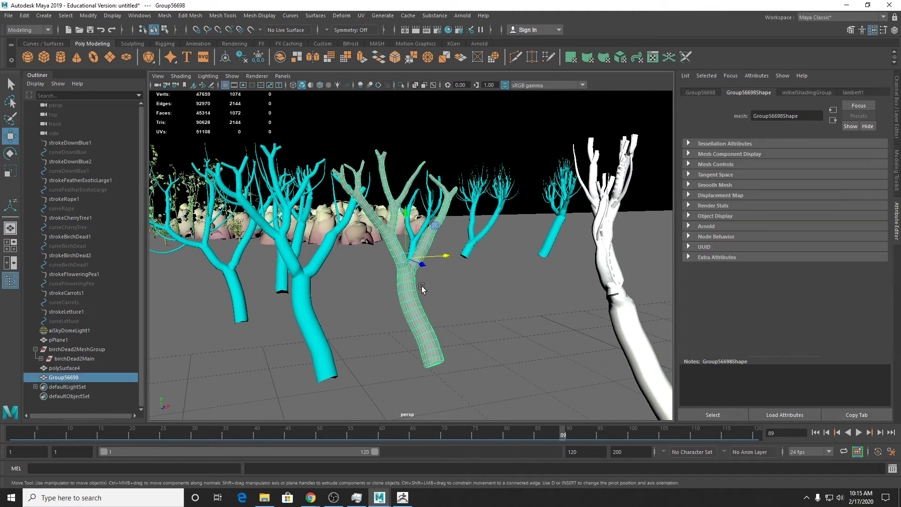
{"action": "scroll", "coordinate": [414, 284], "scroll_direction": "up", "scroll_amount": 3}
{"action": "left_click", "coordinate": [422, 169]}
{"action": "left_click_drag", "start_coordinate": [422, 170], "coordinate": [470, 225], "text": "alt"}
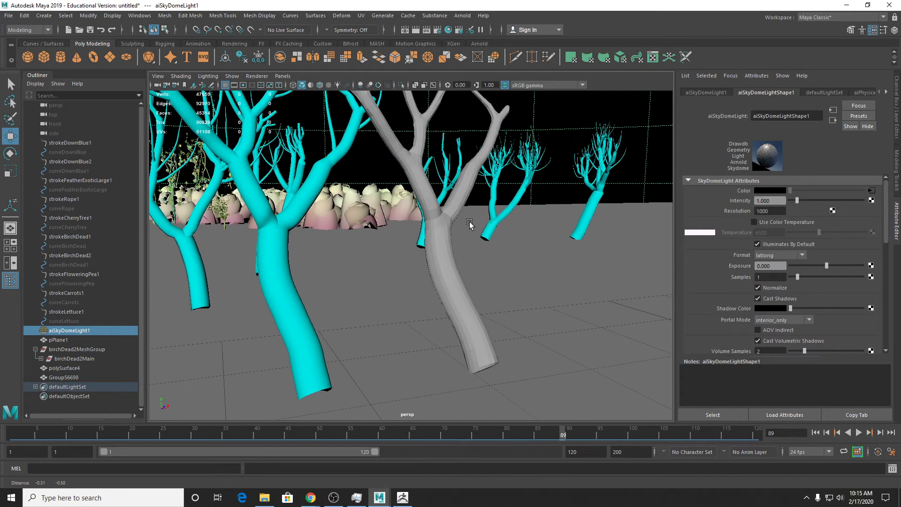
{"action": "left_click", "coordinate": [443, 284]}
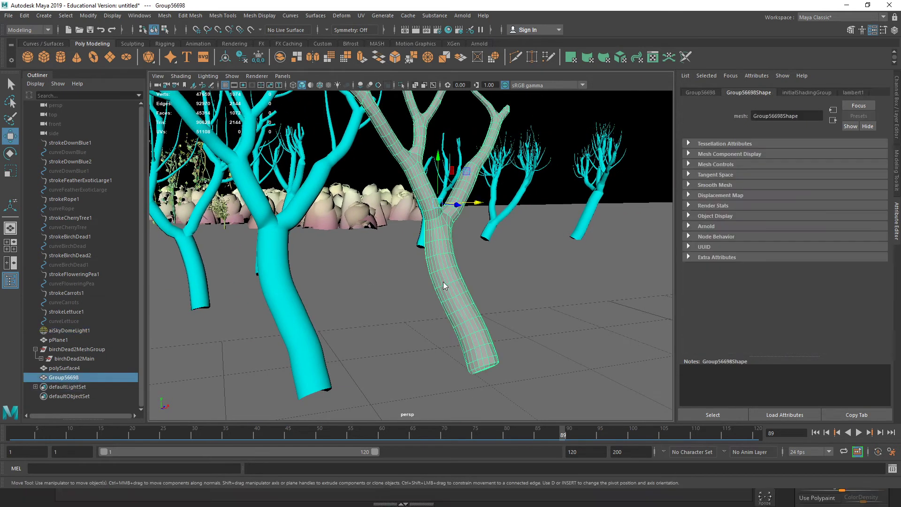
{"action": "right_click", "coordinate": [443, 239]}
{"action": "right_click_drag", "start_coordinate": [558, 295], "coordinate": [478, 225]}
{"action": "left_click", "coordinate": [281, 269]}
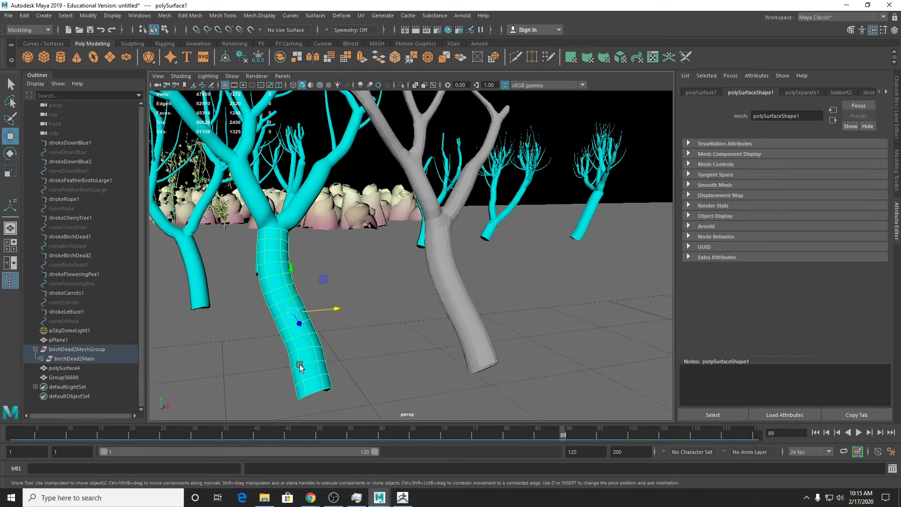
Turn on smooth mesh preview for the imported tree and view it without its wireframe.
{"action": "left_click", "coordinate": [450, 239]}
{"action": "key", "text": "3"}
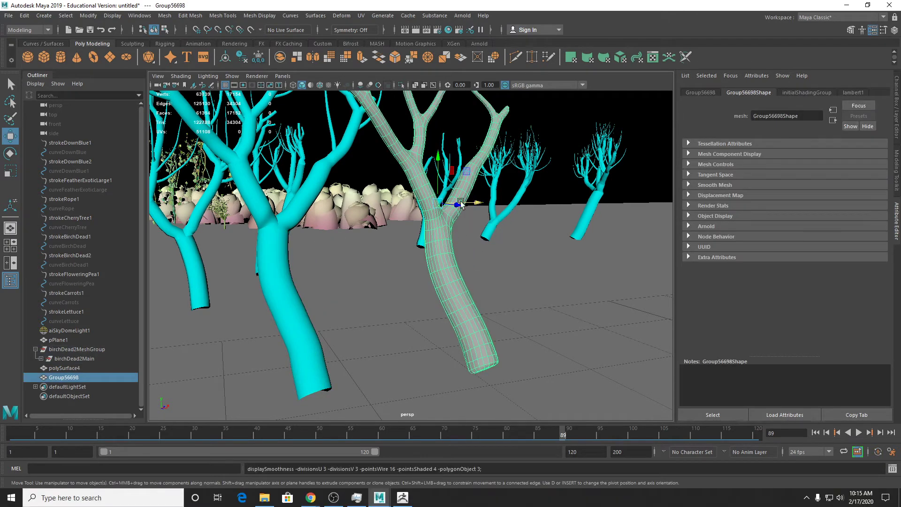
{"action": "left_click_drag", "start_coordinate": [444, 236], "coordinate": [363, 266], "text": "alt"}
{"action": "left_click", "coordinate": [470, 254]}
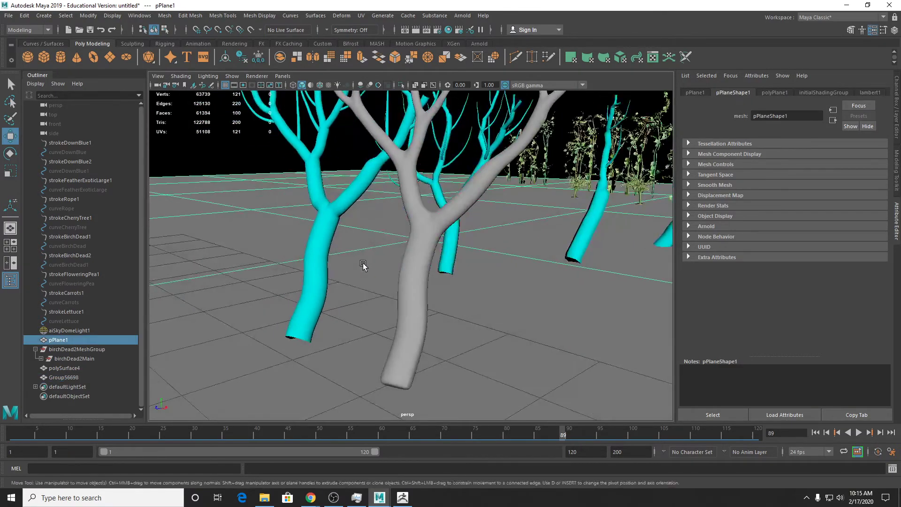
Add the neighbouring original birch to the ground plane selection and turn on smooth mesh preview for both.
{"action": "left_click_drag", "start_coordinate": [435, 237], "coordinate": [363, 262], "text": "alt"}
{"action": "left_click", "coordinate": [285, 247], "text": "shift"}
{"action": "key", "text": "3"}
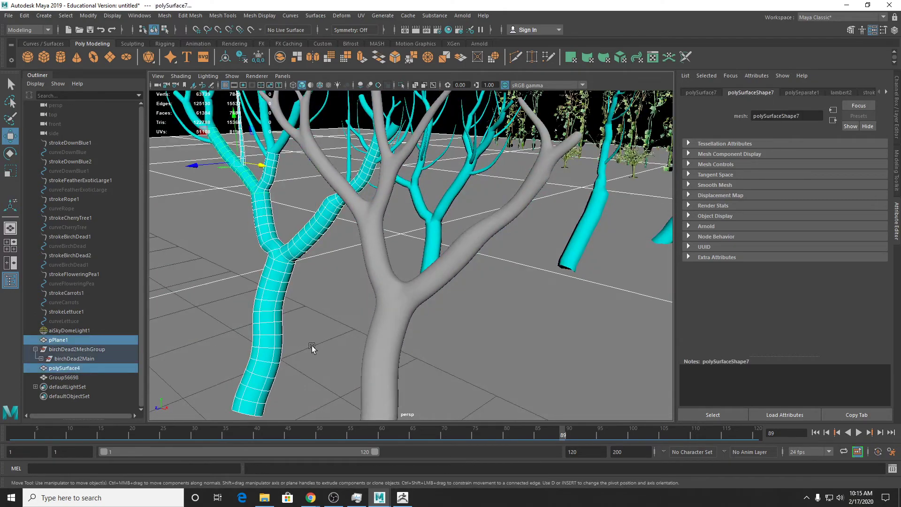
{"action": "left_click", "coordinate": [235, 252]}
{"action": "left_click_drag", "start_coordinate": [235, 253], "coordinate": [458, 298], "text": "alt"}
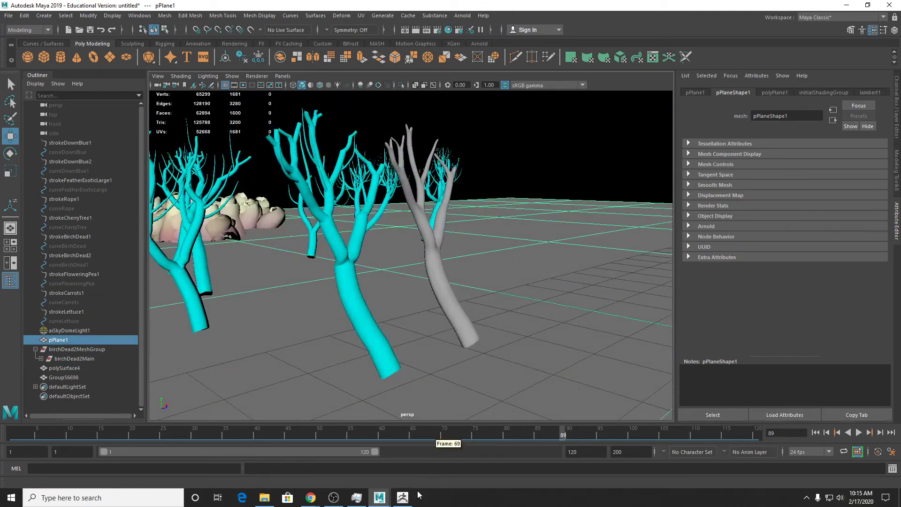
Switch to ZBrush and examine the trunk and lower branches of the remeshed tree.
{"action": "left_click", "coordinate": [404, 497]}
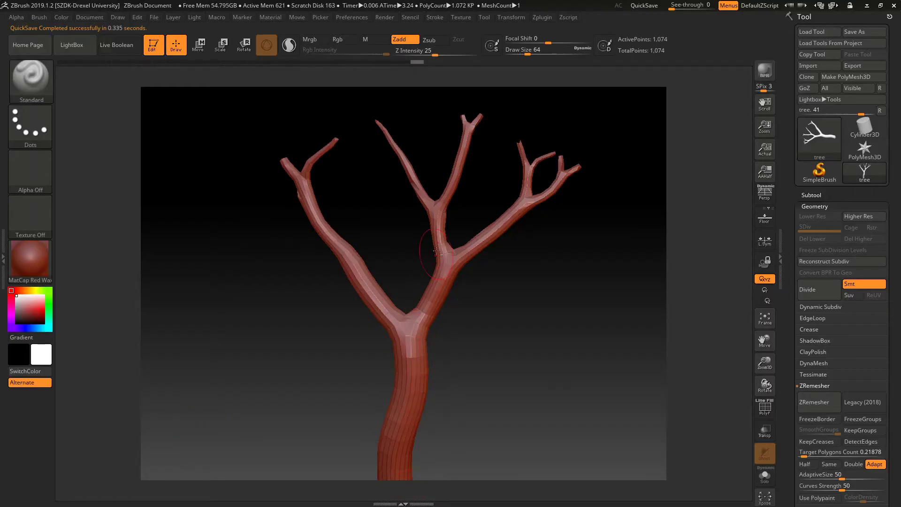
{"action": "left_click_drag", "start_coordinate": [451, 417], "coordinate": [467, 282], "text": "alt"}
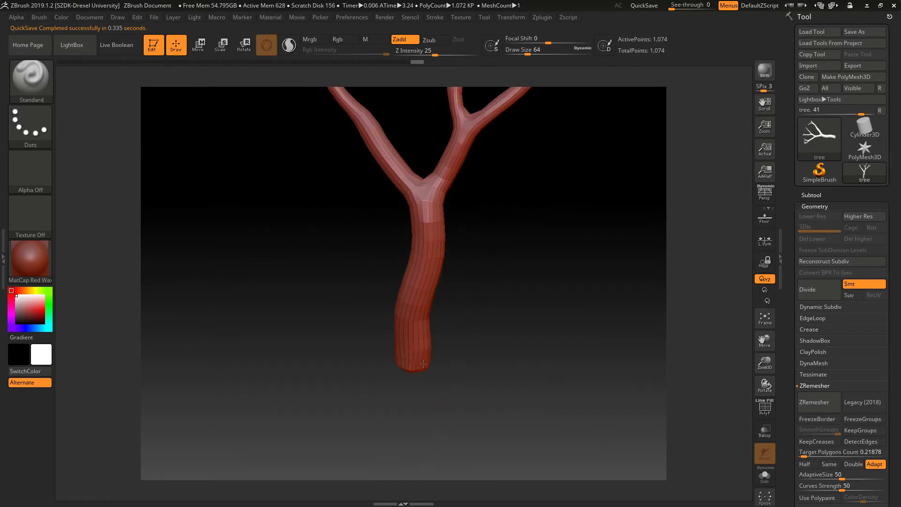
{"action": "mouse_move", "coordinate": [409, 362]}
{"action": "left_mouse_down"}
{"action": "mouse_move", "coordinate": [439, 185]}
{"action": "mouse_move", "coordinate": [440, 309]}
{"action": "mouse_move", "coordinate": [477, 190]}
{"action": "left_mouse_up"}
{"action": "mouse_move", "coordinate": [389, 255]}
{"action": "left_mouse_down"}
{"action": "mouse_move", "coordinate": [410, 235]}
{"action": "mouse_move", "coordinate": [380, 264]}
{"action": "left_mouse_up"}
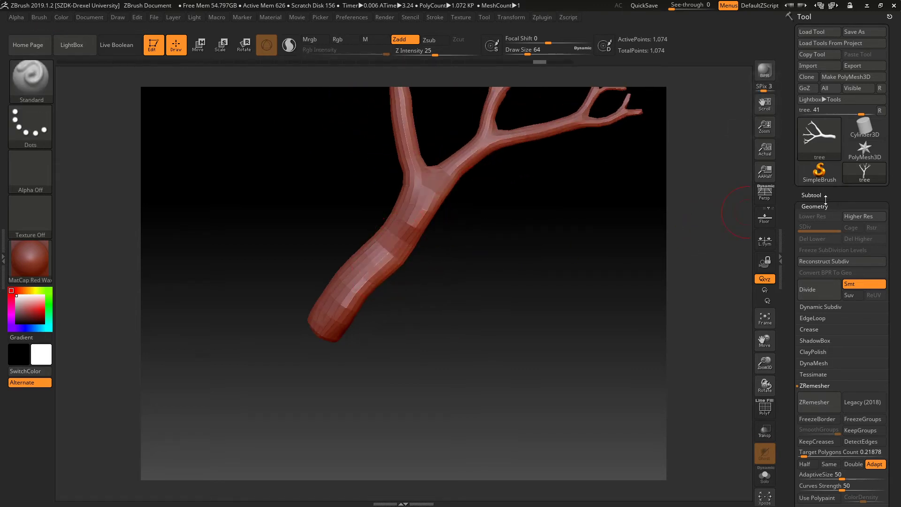
{"action": "left_click_drag", "start_coordinate": [591, 199], "coordinate": [540, 235]}
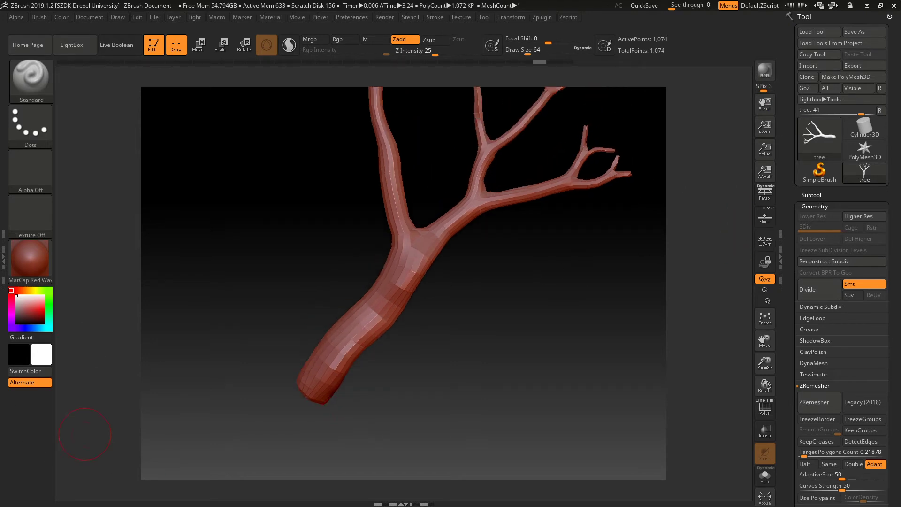
Switch to Chrome and search Google Images for "bark alpha zbrush" in a new tab.
{"action": "key", "text": "super"}
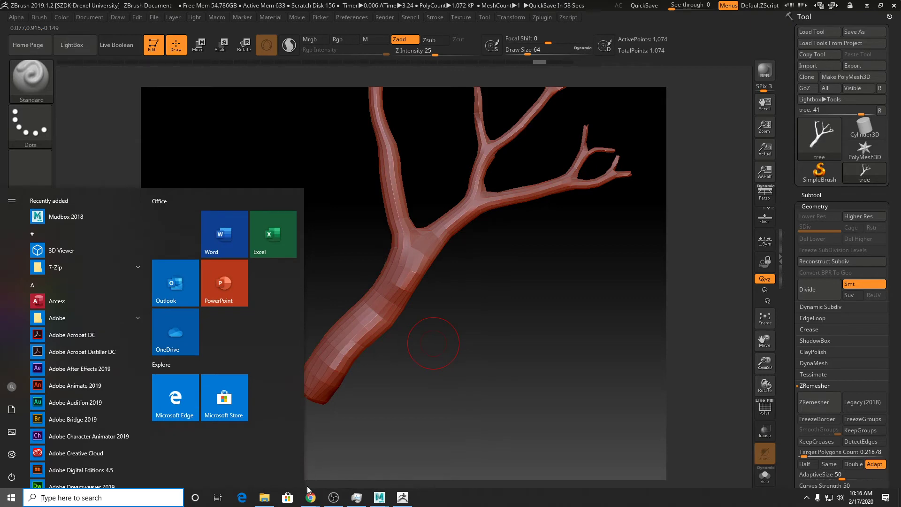
{"action": "mouse_move", "coordinate": [308, 499]}
{"action": "left_click", "coordinate": [346, 454]}
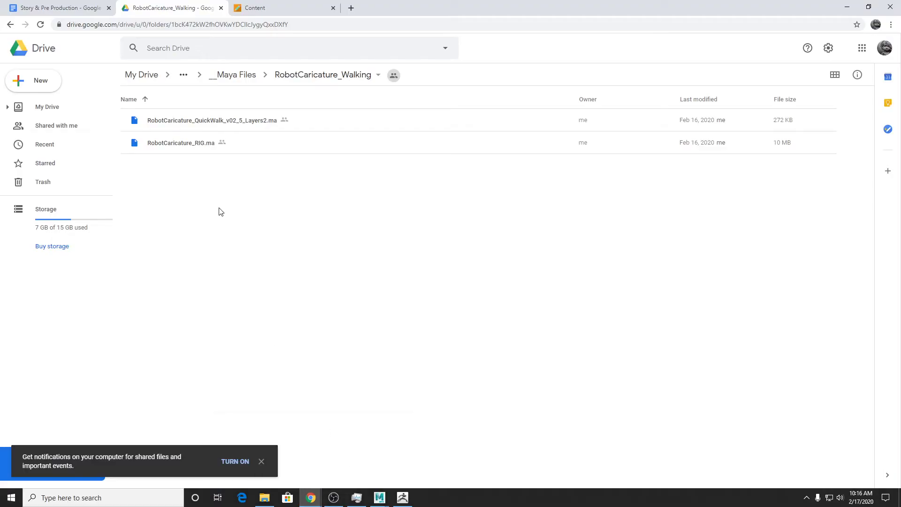
{"action": "left_click", "coordinate": [351, 8]}
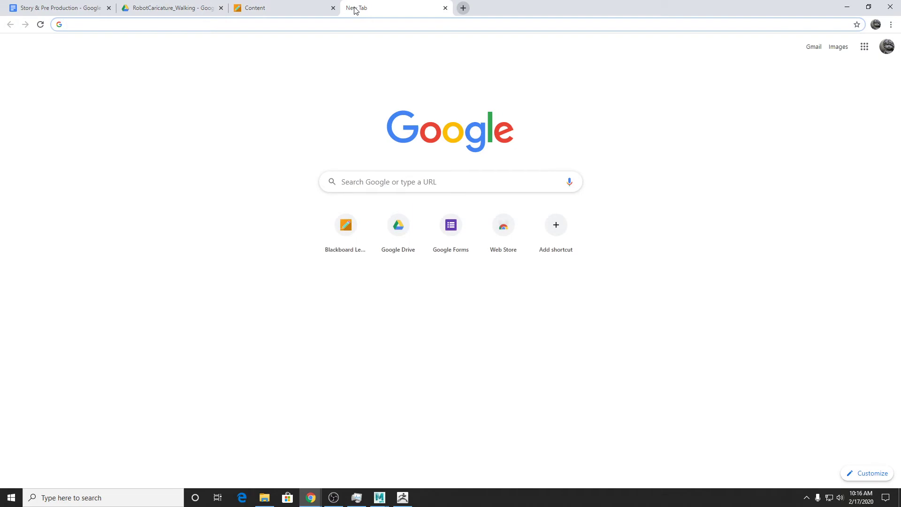
{"action": "type", "text": "bark "}
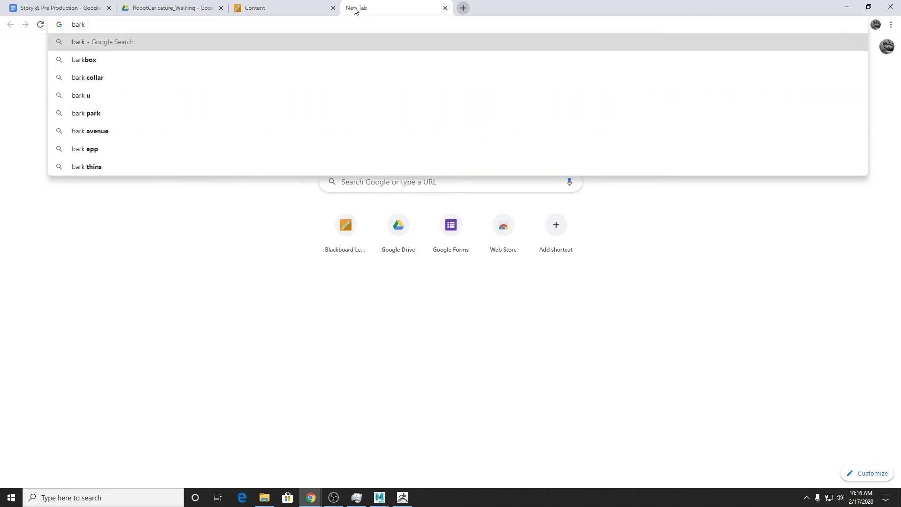
{"action": "type", "text": "alpha zbrush"}
{"action": "key", "text": "Return"}
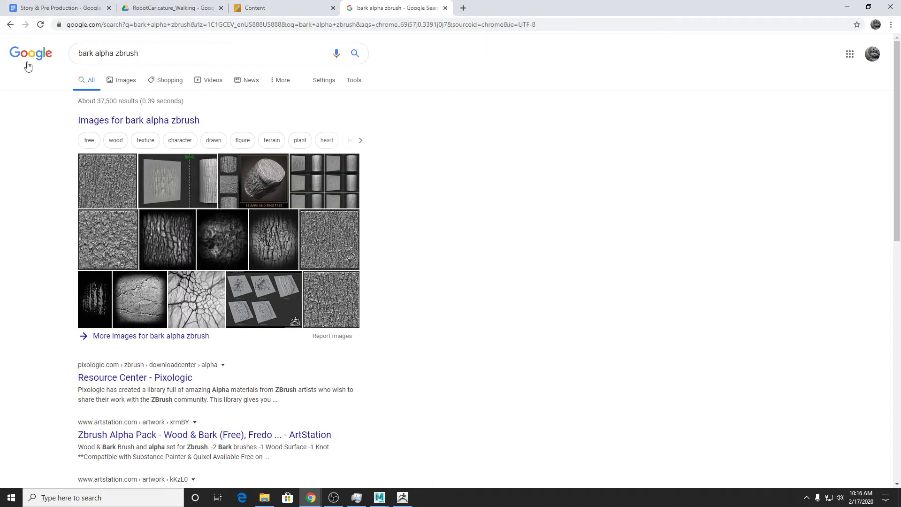
{"action": "left_click", "coordinate": [83, 56]}
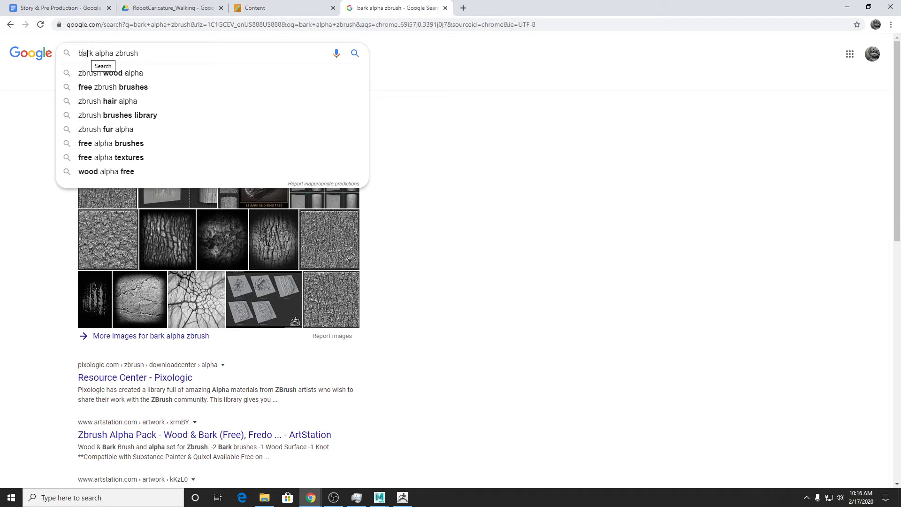
{"action": "left_click", "coordinate": [473, 191]}
{"action": "left_click", "coordinate": [131, 85]}
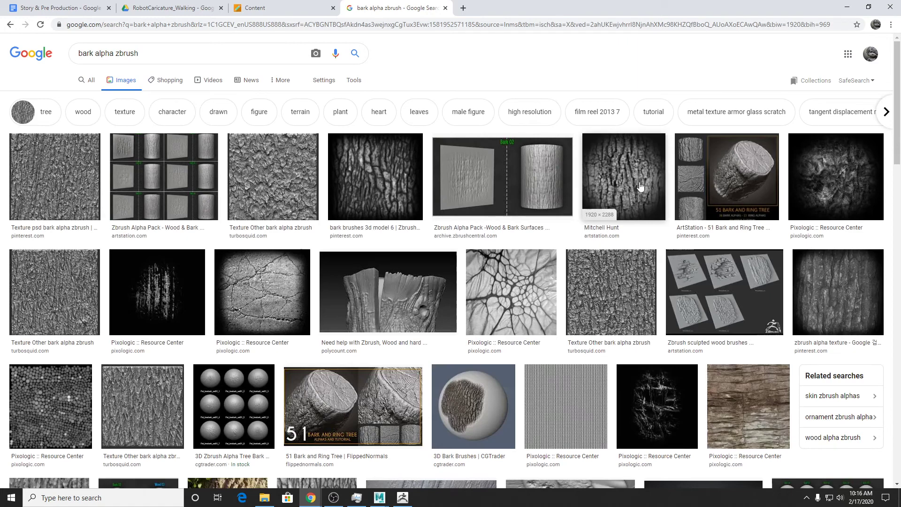
Save the black-and-white "bark brushes 3d model 6" image to the Downloads folder as bark.
{"action": "left_click", "coordinate": [378, 183]}
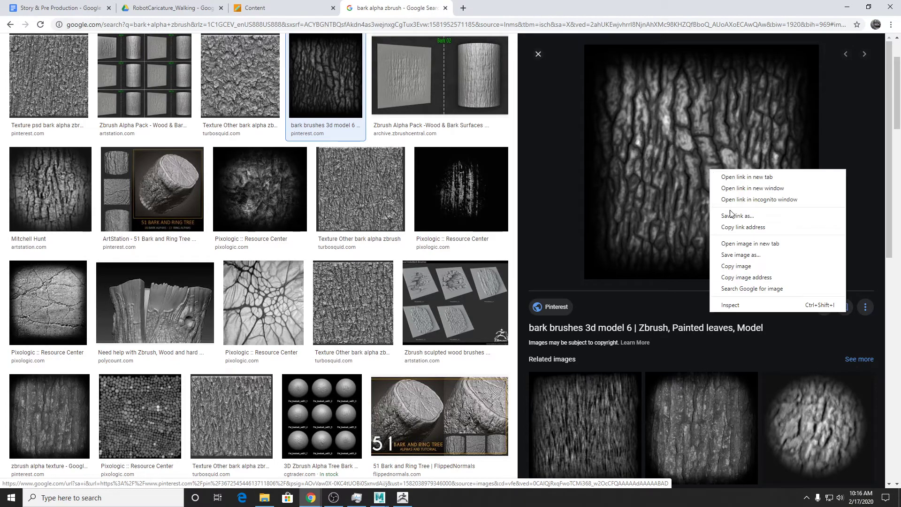
{"action": "left_click", "coordinate": [740, 255]}
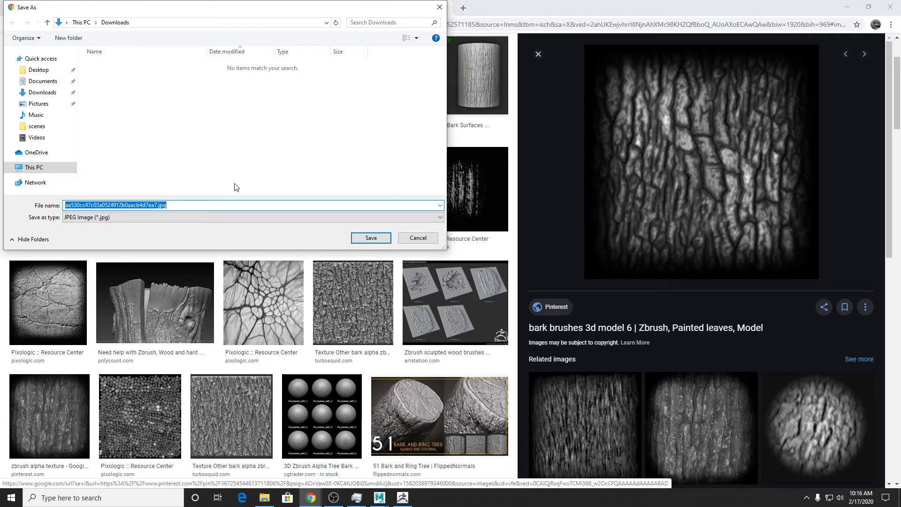
{"action": "type", "text": "bark"}
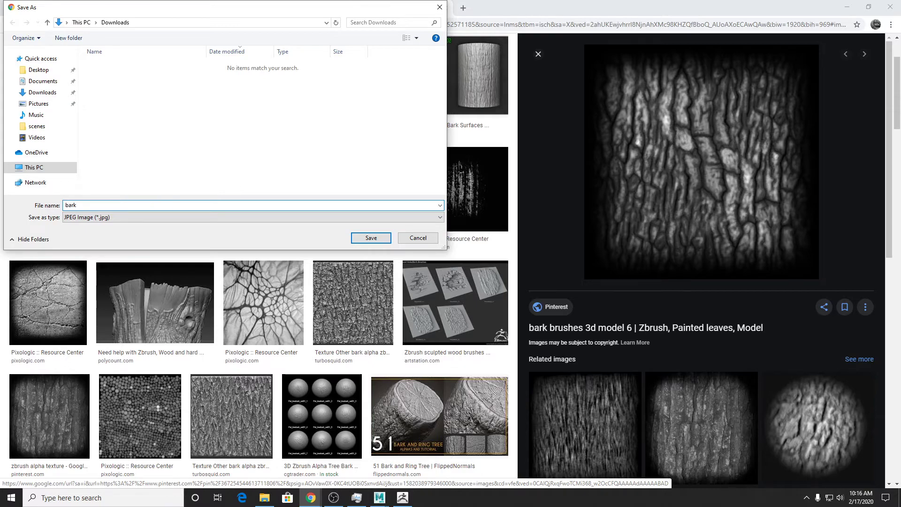
{"action": "key", "text": "Return"}
Change the image search to "scroll alpha zbrush".
{"action": "scroll", "coordinate": [86, 49], "scroll_direction": "up", "scroll_amount": 3}
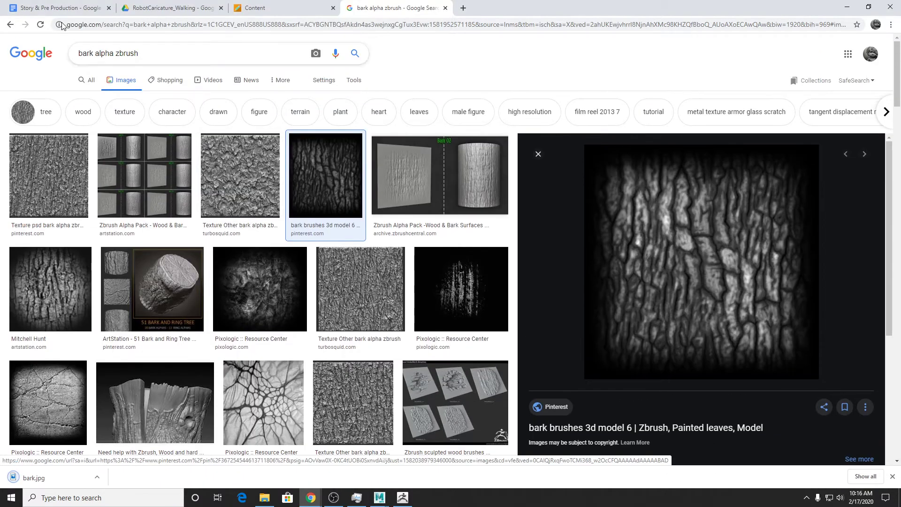
{"action": "double_click", "coordinate": [87, 53]}
{"action": "type", "text": "scroll"}
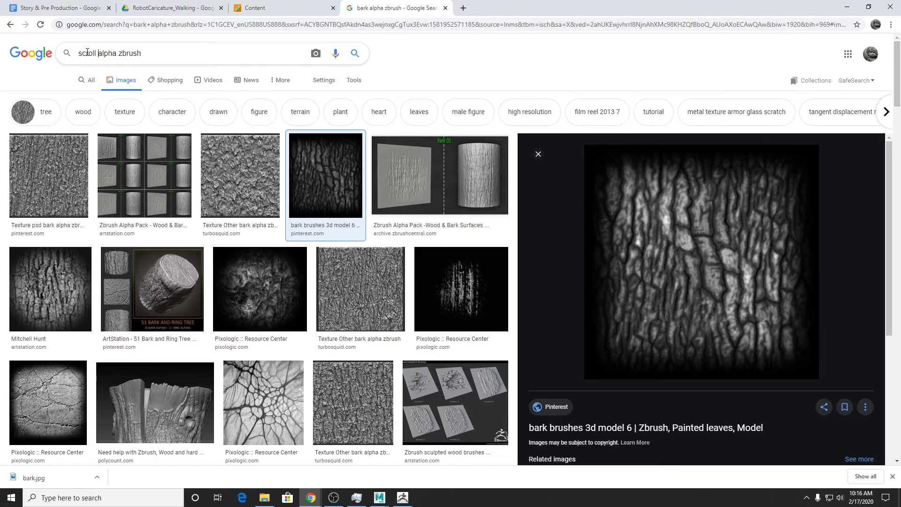
{"action": "key", "text": "Return"}
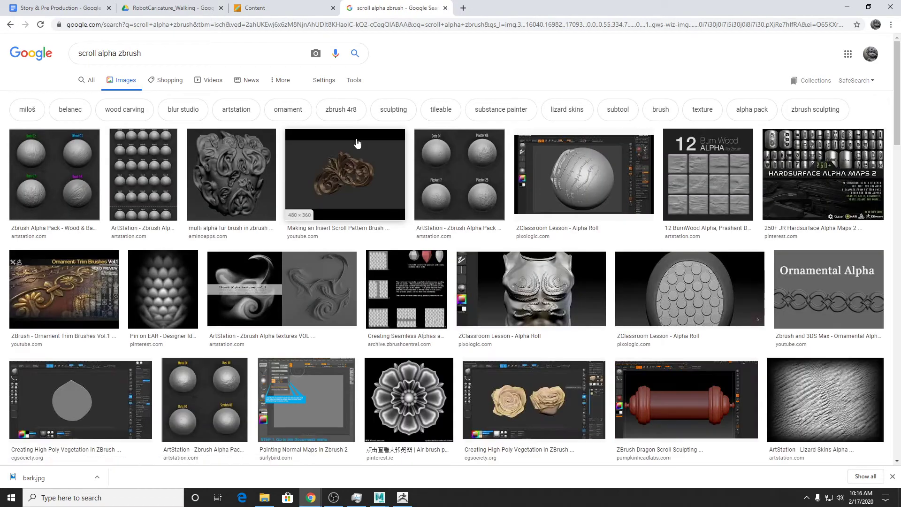
Save the grayscale flower ornament image to the Downloads folder as scroll.
{"action": "left_click", "coordinate": [432, 391]}
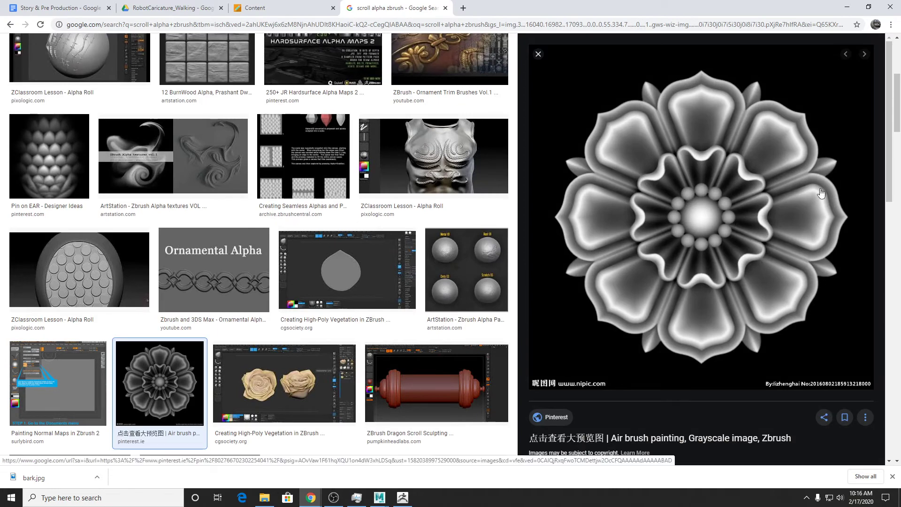
{"action": "right_click", "coordinate": [769, 194]}
{"action": "left_click", "coordinate": [801, 272]}
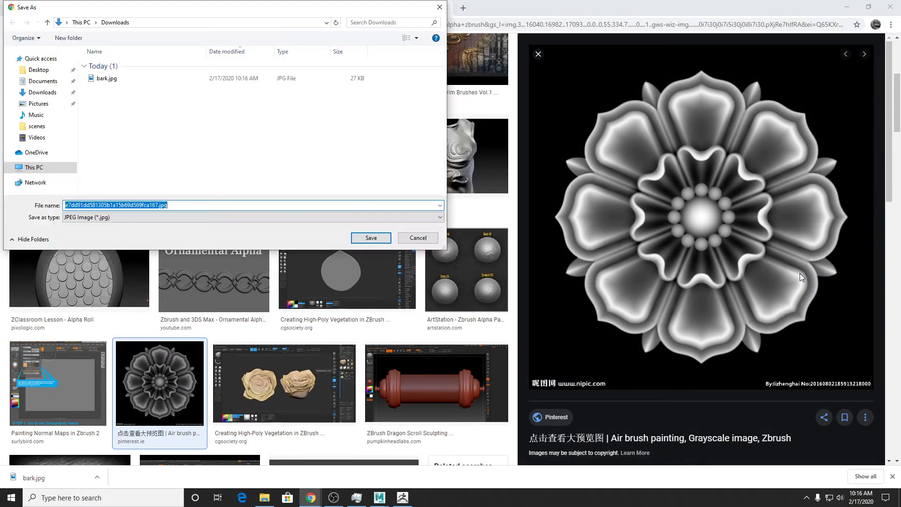
{"action": "type", "text": "scroll"}
{"action": "key", "text": "Return"}
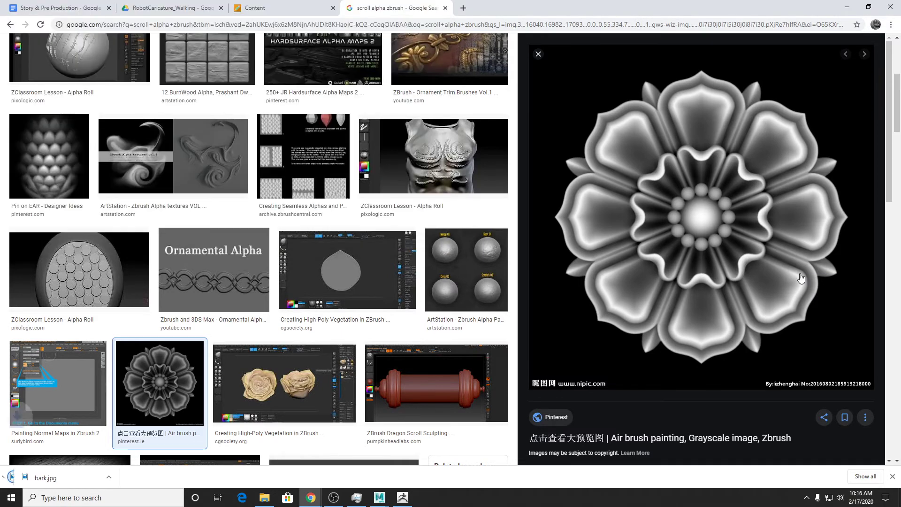
Switch back to ZBrush and subdivide the tree mesh four times, up to subdivision level 5.
{"action": "left_click", "coordinate": [409, 500]}
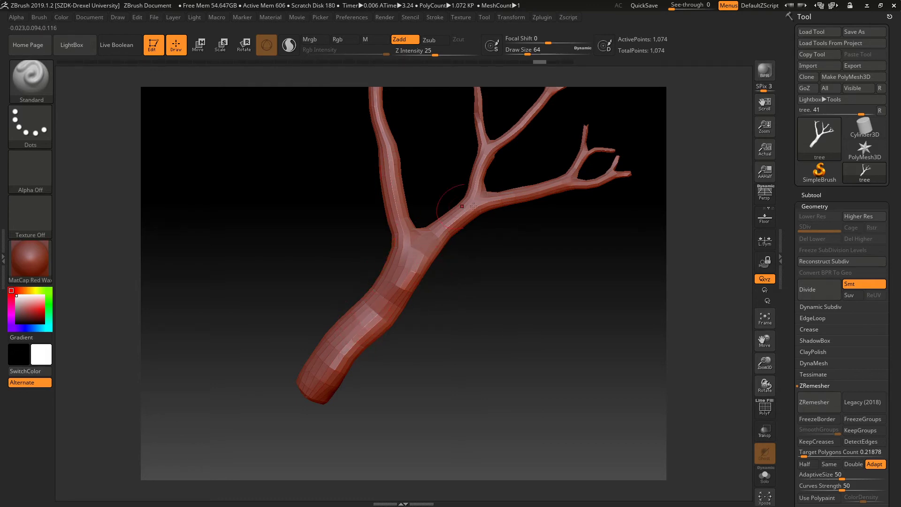
{"action": "mouse_move", "coordinate": [394, 289]}
{"action": "right_mouse_down", "text": "ctrl"}
{"action": "mouse_move", "coordinate": [450, 281]}
{"action": "mouse_move", "coordinate": [459, 247]}
{"action": "right_mouse_up", "text": "ctrl"}
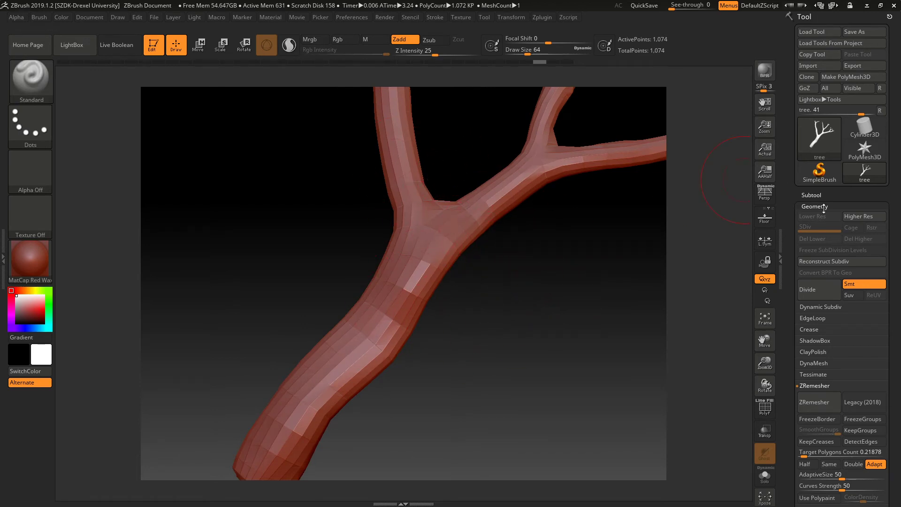
{"action": "left_click", "coordinate": [814, 295]}
{"action": "left_click", "coordinate": [814, 295]}
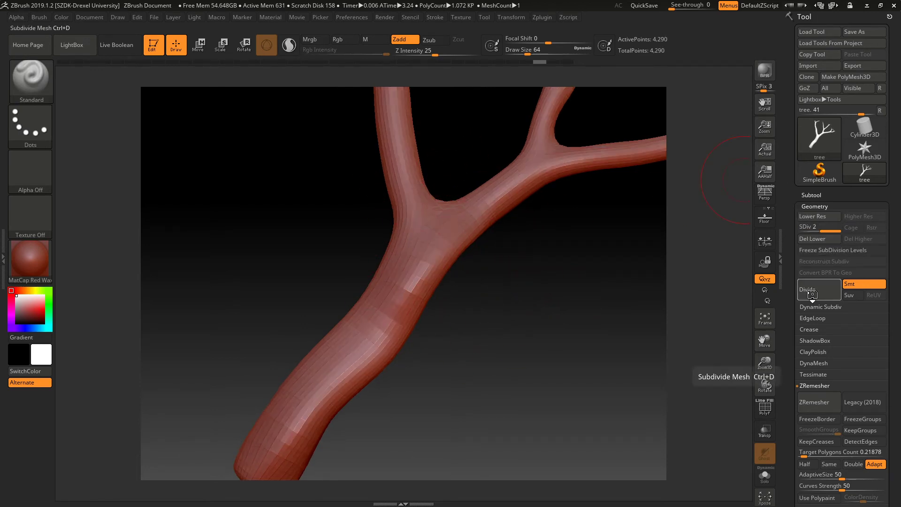
{"action": "left_click", "coordinate": [812, 294]}
{"action": "left_click", "coordinate": [813, 294]}
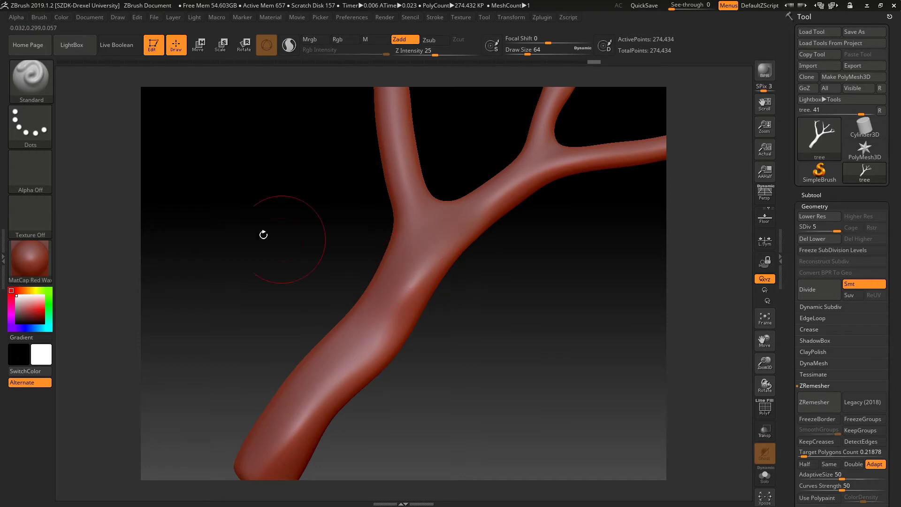
Try Alpha 11 on the Standard brush by stamping it onto the trunk just below the fork.
{"action": "left_click", "coordinate": [32, 170]}
{"action": "left_click", "coordinate": [35, 181]}
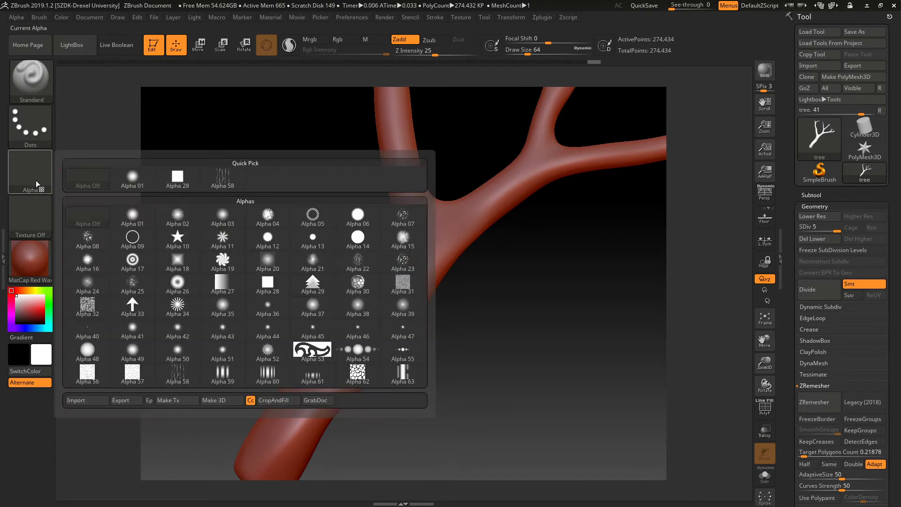
{"action": "left_click", "coordinate": [227, 245]}
{"action": "left_click", "coordinate": [456, 237]}
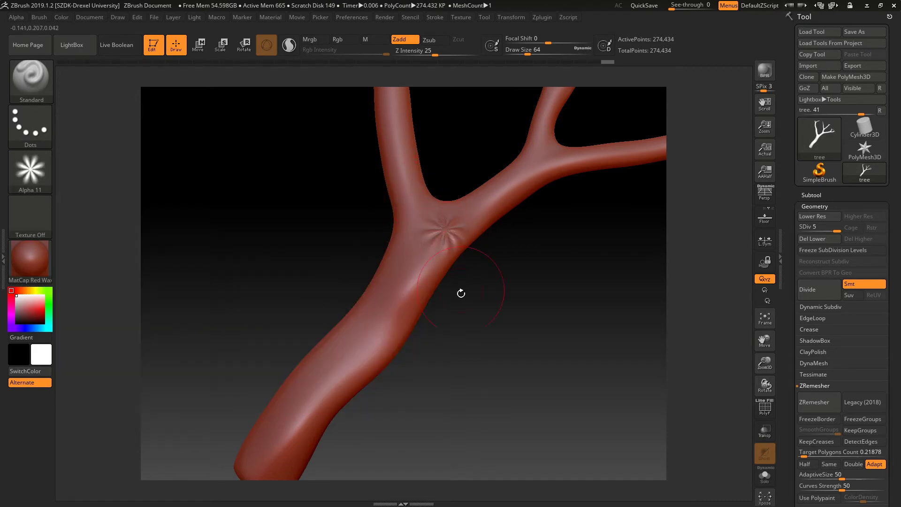
Import bark.jpg from the Downloads folder as the brush alpha.
{"action": "left_click", "coordinate": [40, 172]}
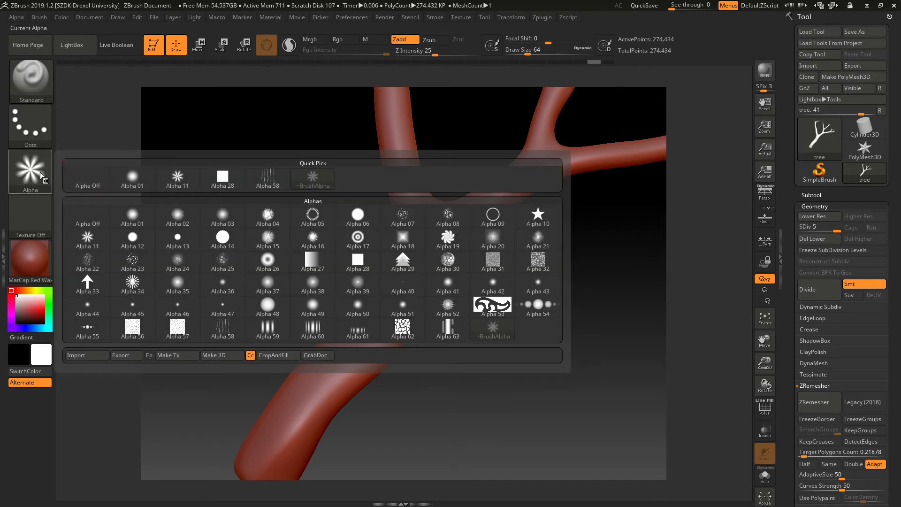
{"action": "left_click", "coordinate": [87, 356]}
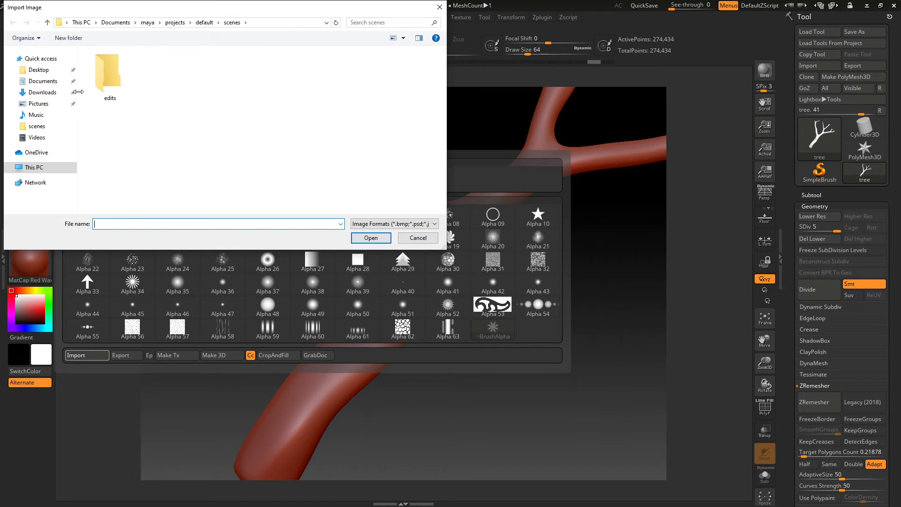
{"action": "left_click", "coordinate": [42, 70]}
{"action": "left_click", "coordinate": [50, 95]}
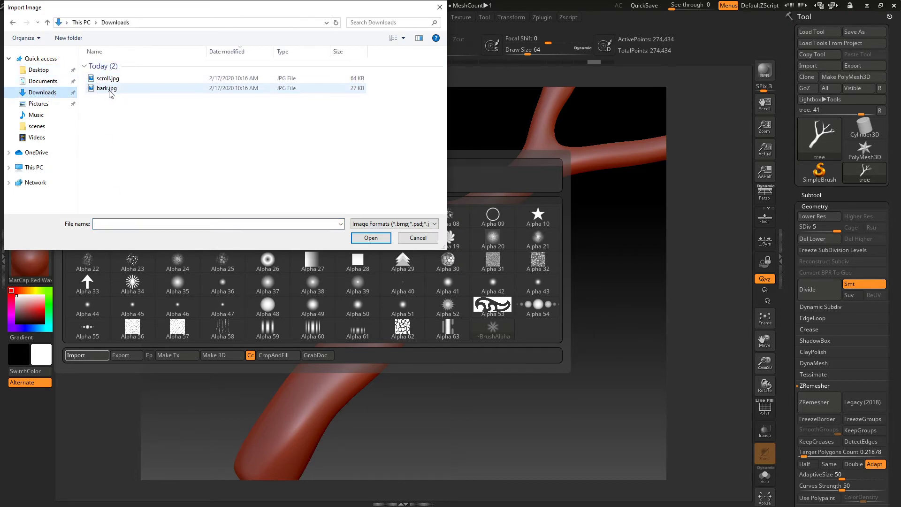
{"action": "double_click", "coordinate": [107, 89]}
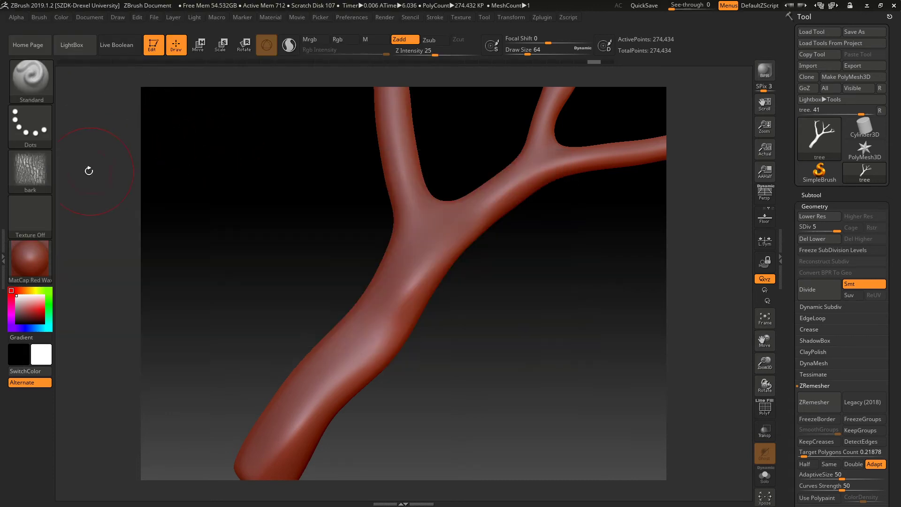
{"action": "left_click", "coordinate": [38, 179]}
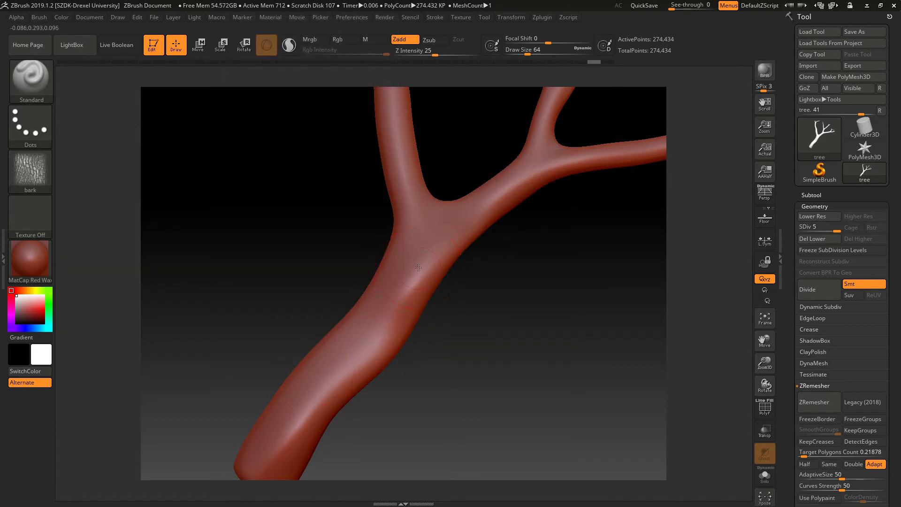
Sculpt bark texture with the bark alpha over the trunk around the fork and the beginnings of both branches.
{"action": "left_click_drag", "start_coordinate": [418, 271], "coordinate": [413, 283]}
{"action": "right_click_drag", "start_coordinate": [454, 276], "coordinate": [521, 264], "text": "ctrl"}
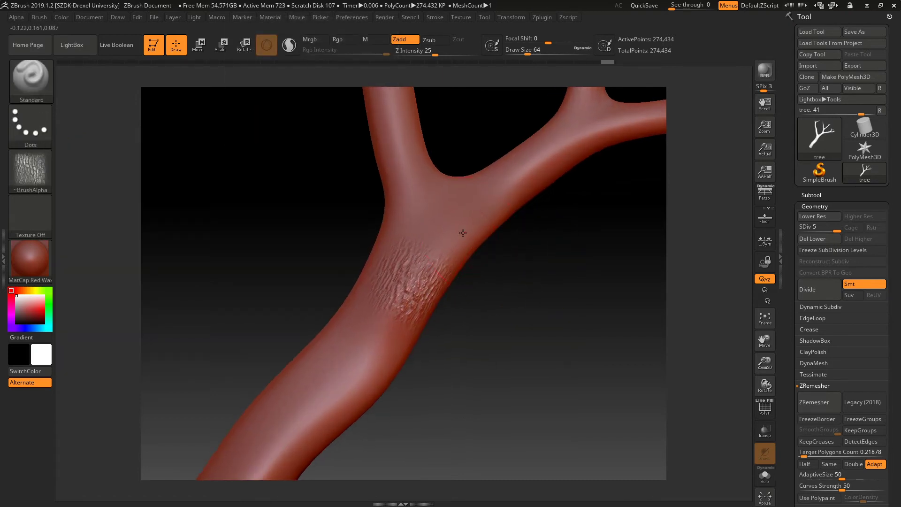
{"action": "mouse_move", "coordinate": [463, 233]}
{"action": "left_mouse_down"}
{"action": "mouse_move", "coordinate": [413, 230]}
{"action": "mouse_move", "coordinate": [393, 122]}
{"action": "mouse_move", "coordinate": [439, 169]}
{"action": "left_mouse_up"}
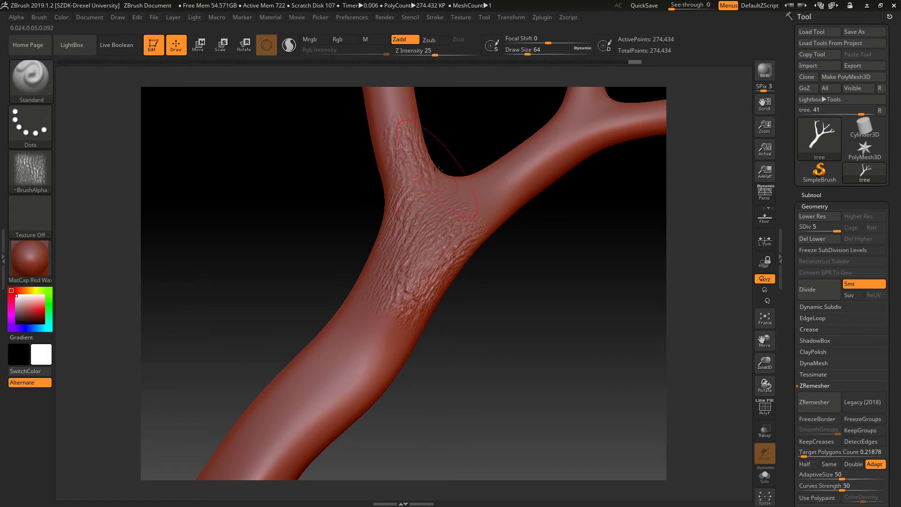
{"action": "left_click_drag", "start_coordinate": [461, 209], "coordinate": [439, 189]}
{"action": "left_click_drag", "start_coordinate": [548, 163], "coordinate": [493, 221]}
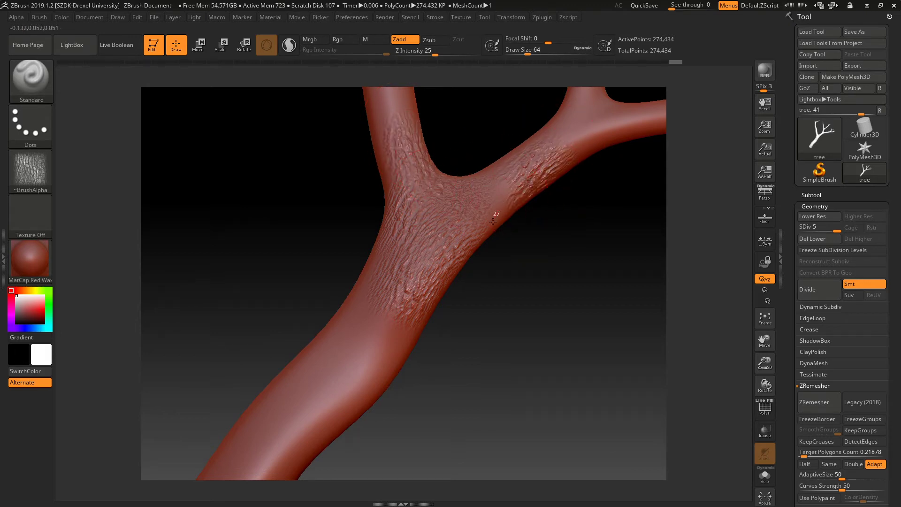
{"action": "left_click_drag", "start_coordinate": [356, 371], "coordinate": [367, 329]}
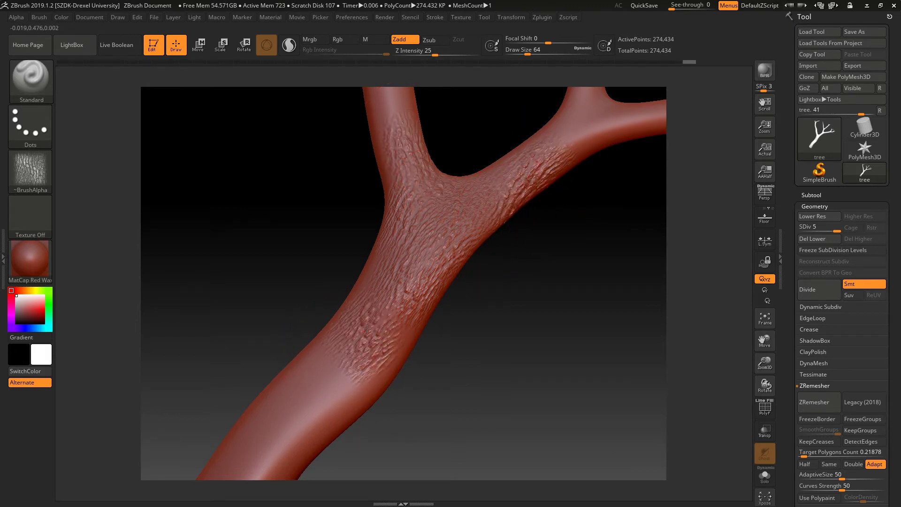
Subdivide the tree to level 6 and extend the bark texture down the trunk and out to the second branch fork.
{"action": "left_click", "coordinate": [813, 291]}
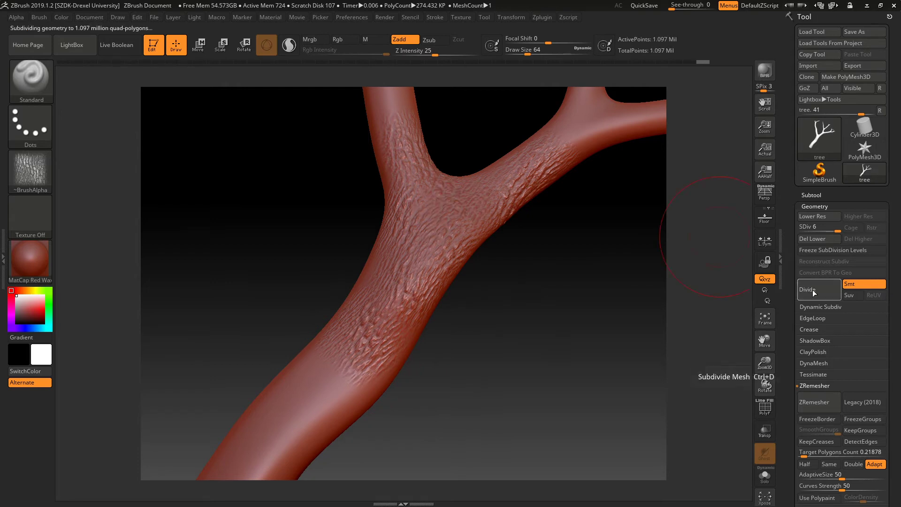
{"action": "left_click_drag", "start_coordinate": [338, 395], "coordinate": [357, 371]}
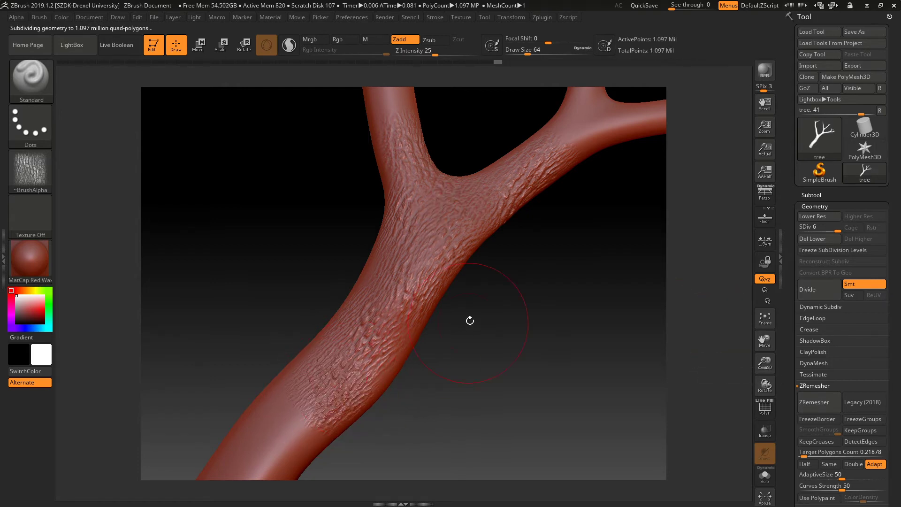
{"action": "left_click_drag", "start_coordinate": [566, 126], "coordinate": [587, 107]}
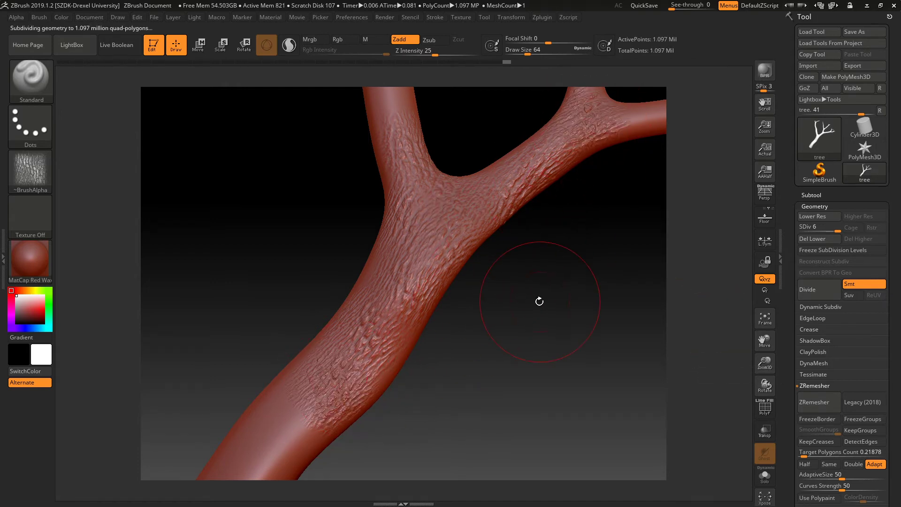
Import scroll.jpg from the Downloads folder as the brush alpha.
{"action": "mouse_move", "coordinate": [540, 302]}
{"action": "left_mouse_down"}
{"action": "mouse_move", "coordinate": [410, 303]}
{"action": "mouse_move", "coordinate": [383, 361]}
{"action": "mouse_move", "coordinate": [411, 351]}
{"action": "mouse_move", "coordinate": [456, 295]}
{"action": "left_mouse_up"}
{"action": "mouse_move", "coordinate": [516, 324]}
{"action": "right_mouse_down", "text": "ctrl"}
{"action": "mouse_move", "coordinate": [495, 316]}
{"action": "mouse_move", "coordinate": [489, 336]}
{"action": "mouse_move", "coordinate": [503, 353]}
{"action": "right_mouse_up", "text": "ctrl"}
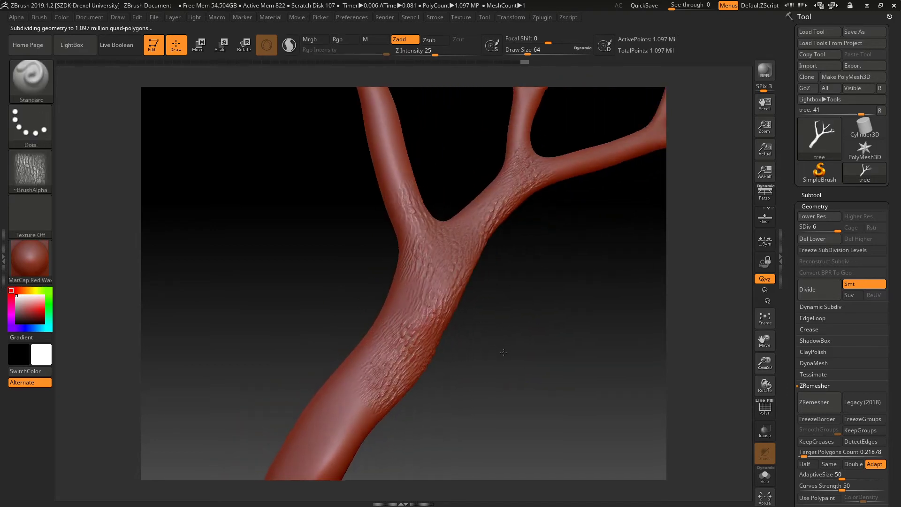
{"action": "mouse_move", "coordinate": [567, 298]}
{"action": "right_mouse_down", "text": "ctrl"}
{"action": "mouse_move", "coordinate": [513, 300]}
{"action": "mouse_move", "coordinate": [475, 270]}
{"action": "mouse_move", "coordinate": [431, 324]}
{"action": "right_mouse_up", "text": "ctrl"}
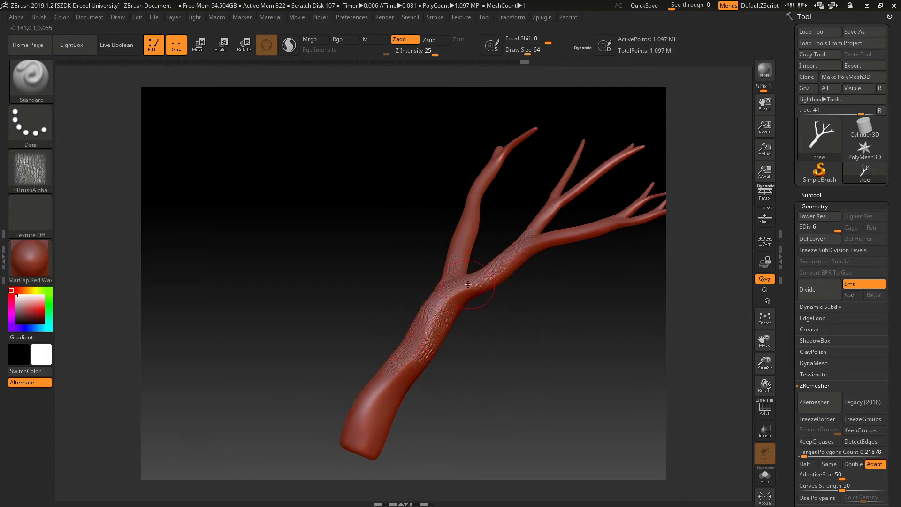
{"action": "left_click", "coordinate": [30, 170]}
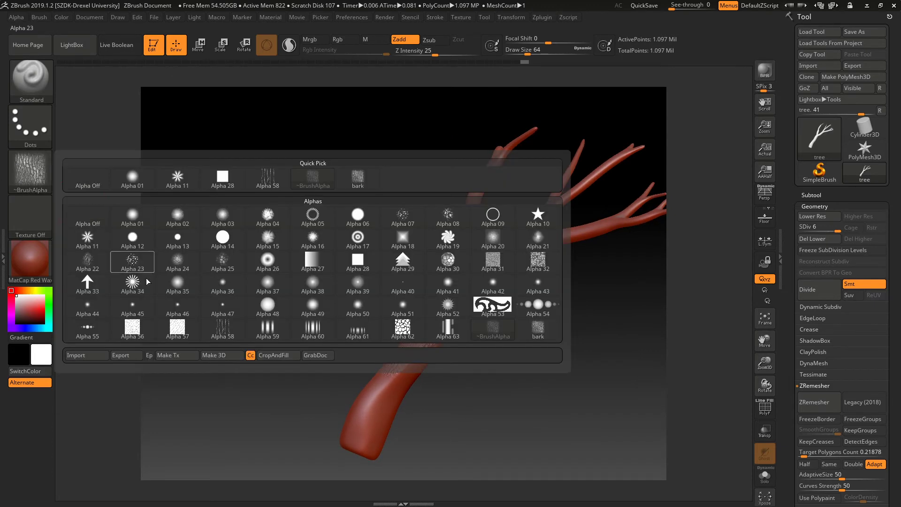
{"action": "left_click", "coordinate": [94, 357]}
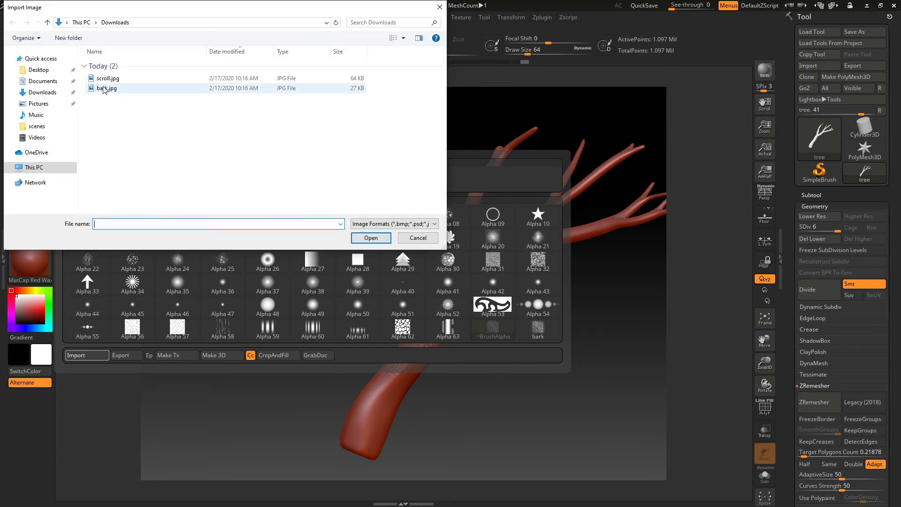
{"action": "left_click", "coordinate": [104, 83]}
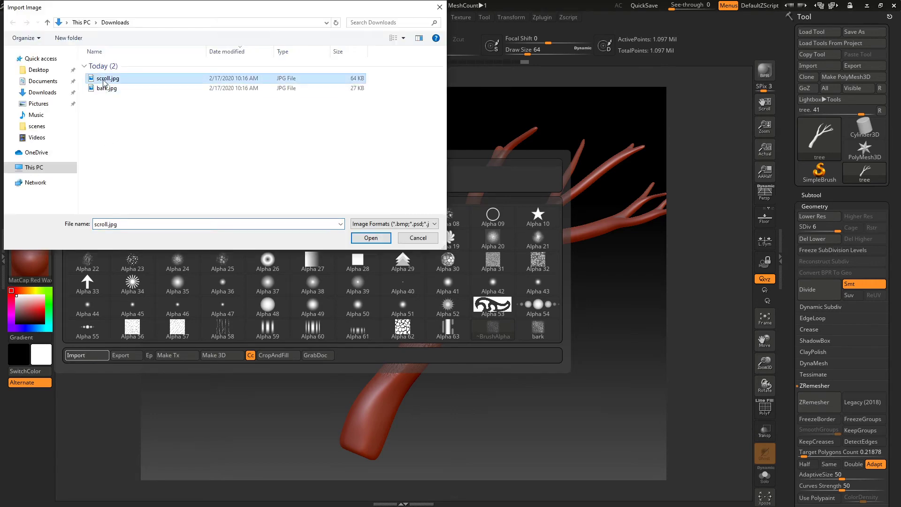
{"action": "left_click", "coordinate": [377, 240]}
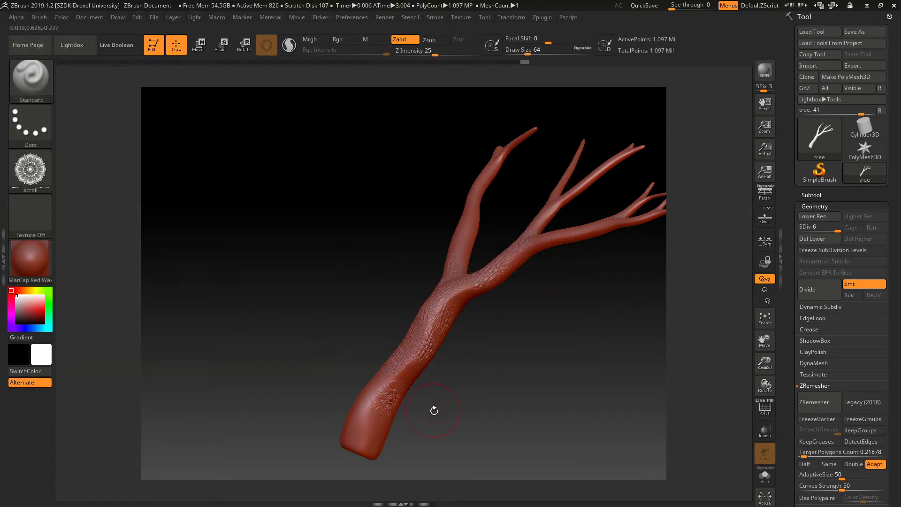
Stamp the flower ornament on the lower trunk and overlap a second one just above it, below the bark.
{"action": "left_click_drag", "start_coordinate": [433, 410], "coordinate": [467, 400]}
{"action": "right_click_drag", "start_coordinate": [467, 400], "coordinate": [565, 401], "text": "ctrl"}
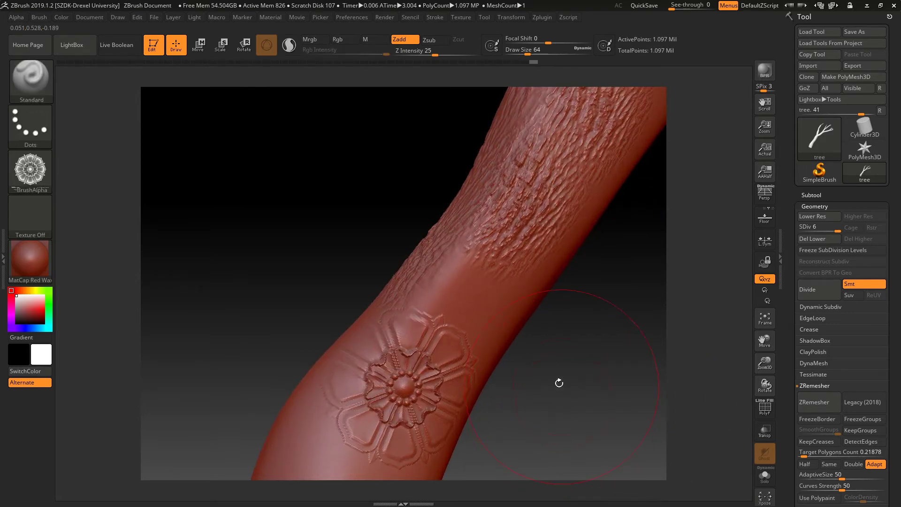
{"action": "left_click_drag", "start_coordinate": [474, 301], "coordinate": [570, 347]}
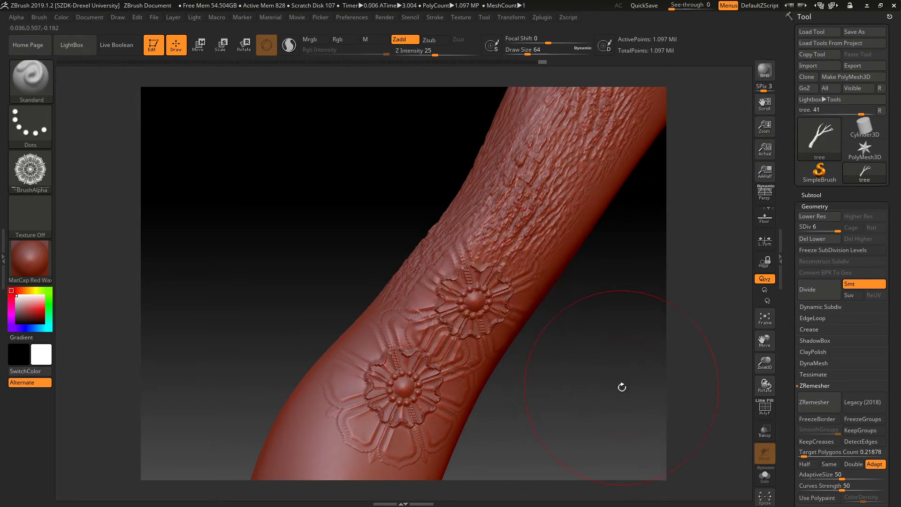
{"action": "right_click_drag", "start_coordinate": [553, 350], "coordinate": [554, 327], "text": "ctrl"}
{"action": "mouse_move", "coordinate": [544, 300]}
{"action": "left_mouse_down"}
{"action": "mouse_move", "coordinate": [532, 301]}
{"action": "mouse_move", "coordinate": [547, 311]}
{"action": "mouse_move", "coordinate": [527, 301]}
{"action": "left_mouse_up"}
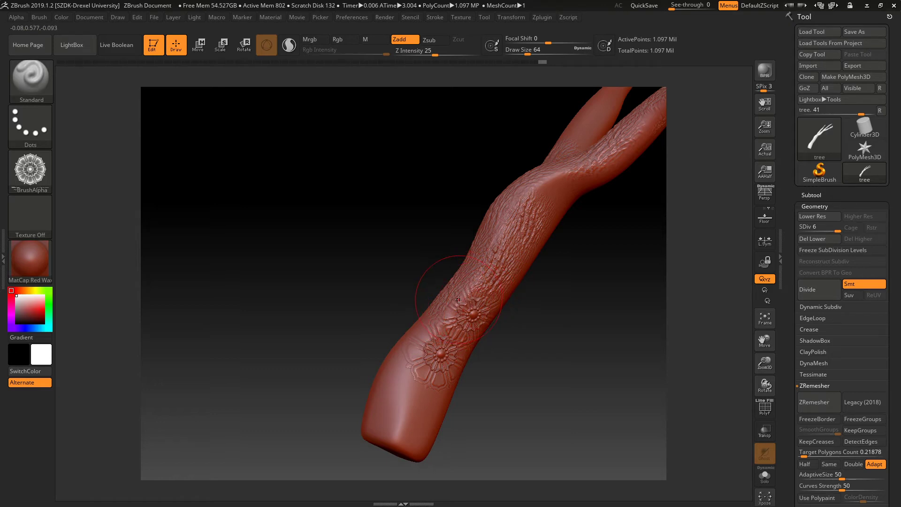
{"action": "right_click_drag", "start_coordinate": [555, 151], "coordinate": [555, 277], "text": "alt"}
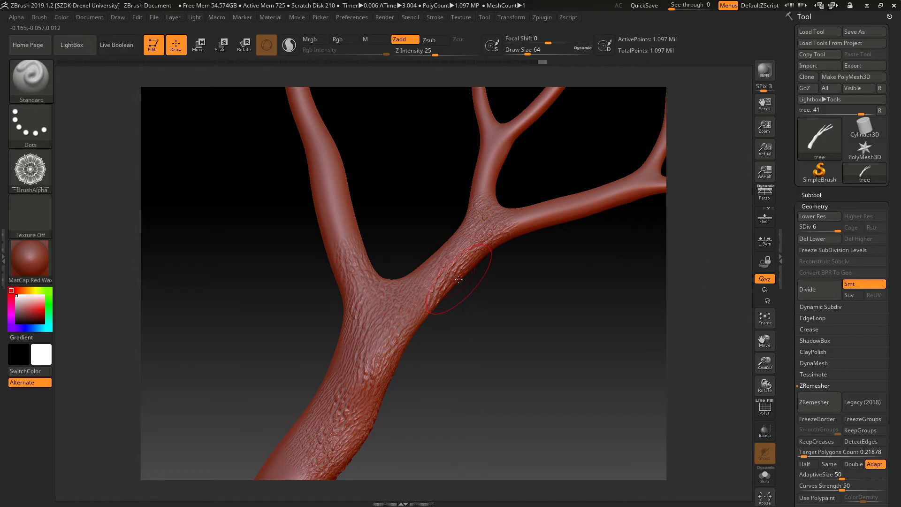
{"action": "right_click_drag", "start_coordinate": [467, 289], "coordinate": [379, 290], "text": "ctrl"}
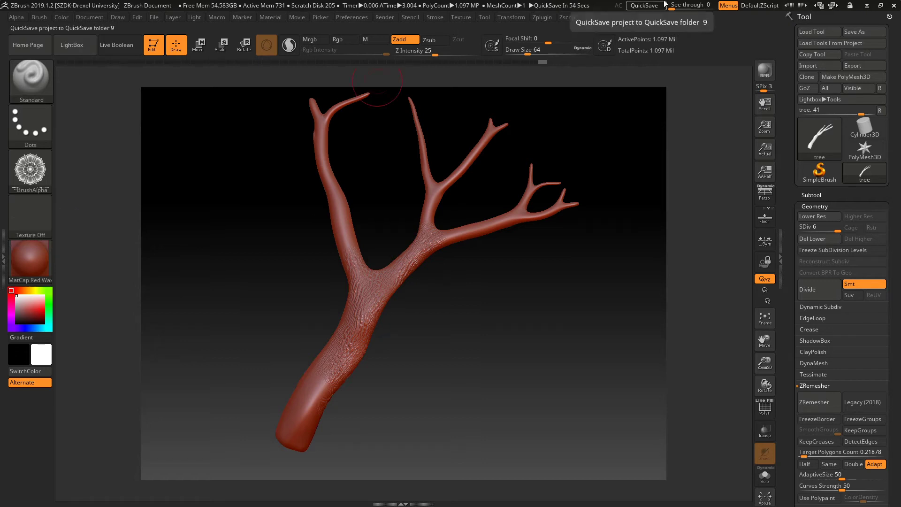
Switch from ZBrush to Maya and start a new empty scene.
{"action": "left_click", "coordinate": [867, 6]}
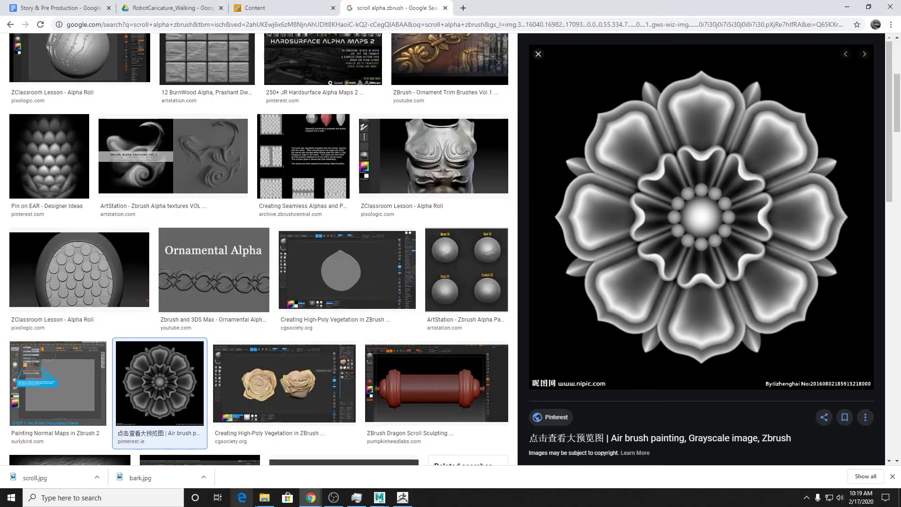
{"action": "left_click", "coordinate": [379, 498]}
{"action": "left_click", "coordinate": [419, 463]}
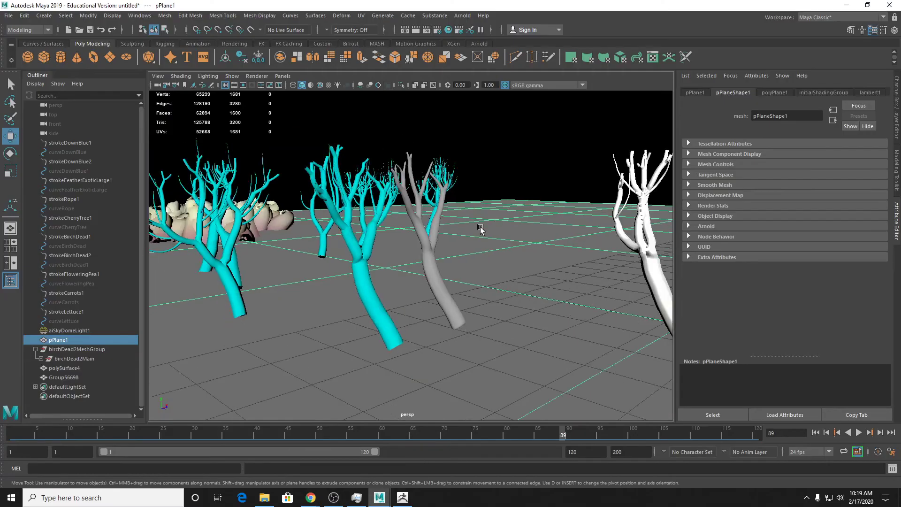
{"action": "left_click_drag", "start_coordinate": [387, 297], "coordinate": [342, 303], "text": "alt"}
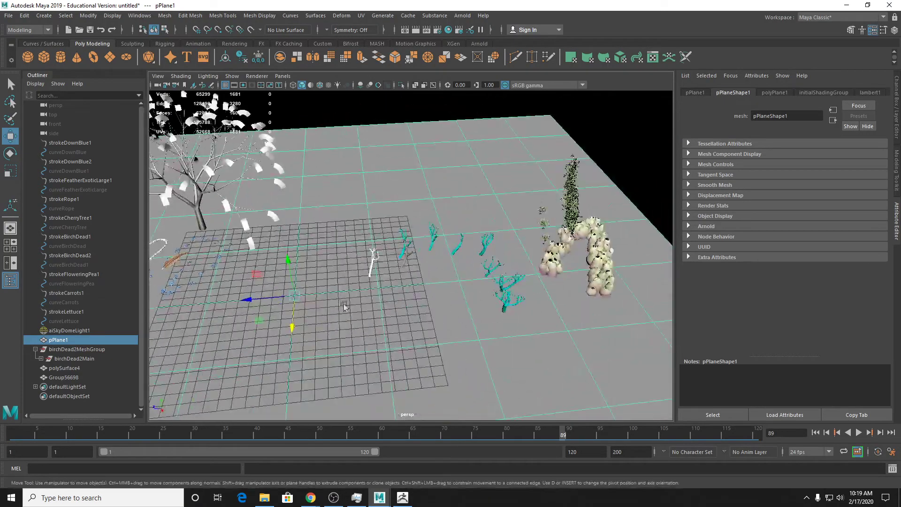
{"action": "key", "text": "ctrl+n"}
{"action": "left_click", "coordinate": [451, 252]}
Create a polygon plane at the origin and scale it up uniformly to about 58 as a large ground.
{"action": "left_click", "coordinate": [105, 62]}
{"action": "key", "text": "r"}
{"action": "left_click_drag", "start_coordinate": [413, 256], "coordinate": [874, 244]}
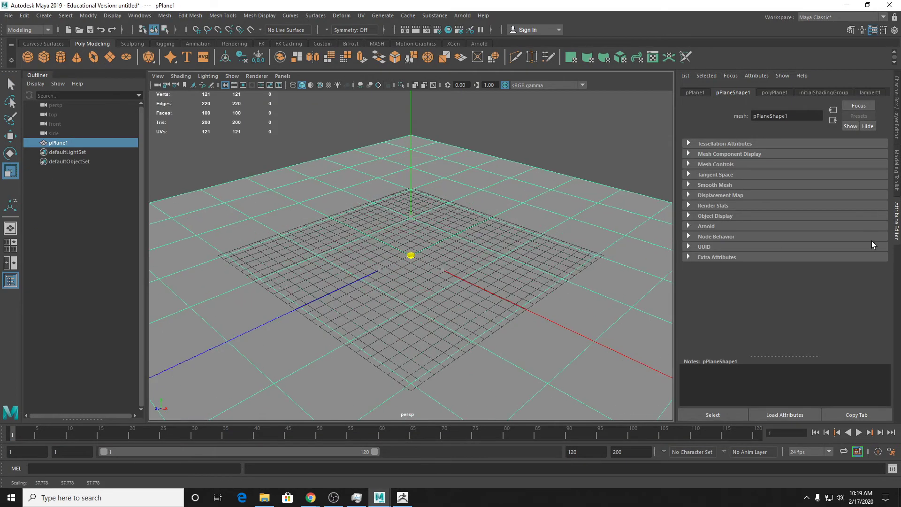
{"action": "scroll", "coordinate": [387, 259], "scroll_direction": "down", "scroll_amount": 4}
{"action": "left_click_drag", "start_coordinate": [409, 275], "coordinate": [495, 279], "text": "alt"}
{"action": "key", "text": "w"}
{"action": "key", "text": "r"}
{"action": "scroll", "coordinate": [510, 238], "scroll_direction": "down", "scroll_amount": 4}
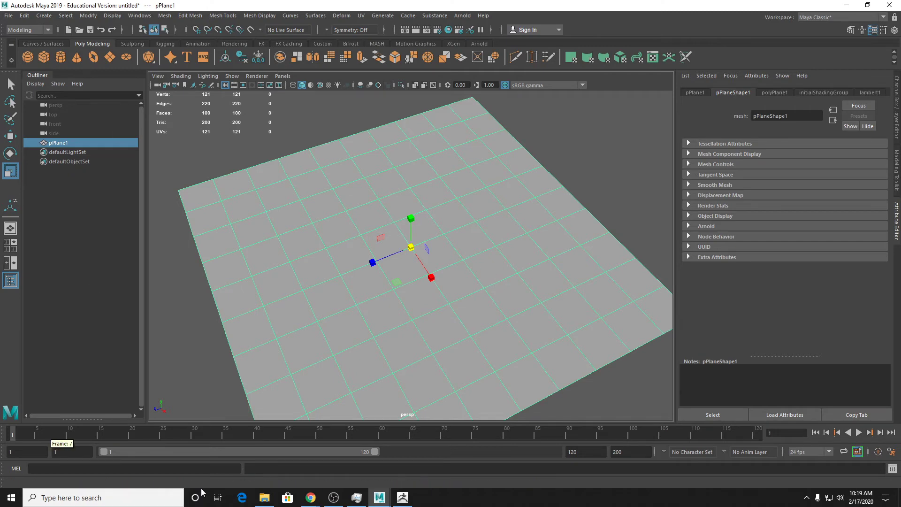
Import tresculpt.OBJ from the scenes folder in File Explorer into the Maya scene.
{"action": "mouse_move", "coordinate": [308, 498]}
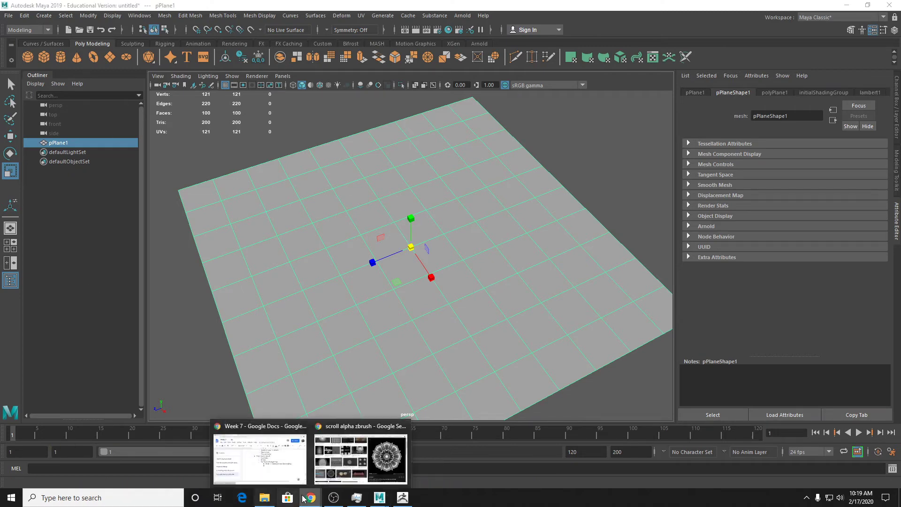
{"action": "left_click", "coordinate": [259, 501]}
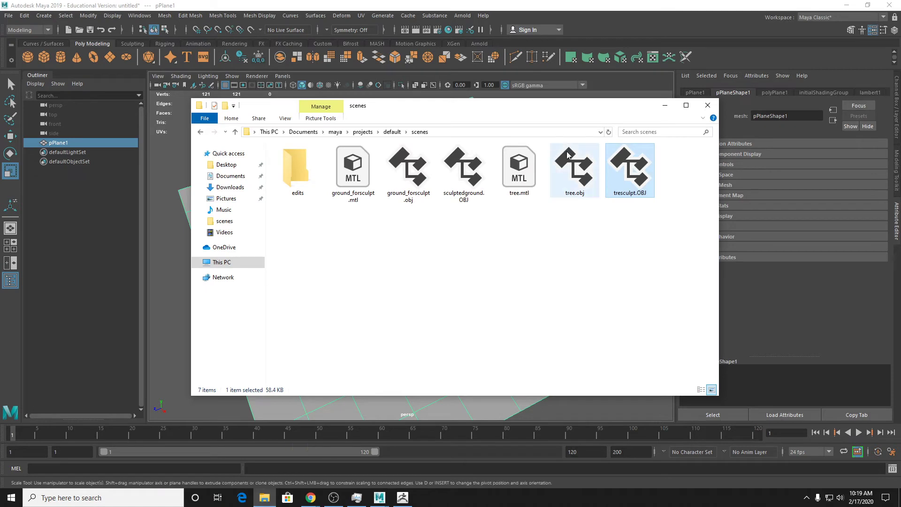
{"action": "left_click_drag", "start_coordinate": [569, 171], "coordinate": [567, 226]}
{"action": "left_click_drag", "start_coordinate": [631, 183], "coordinate": [569, 413]}
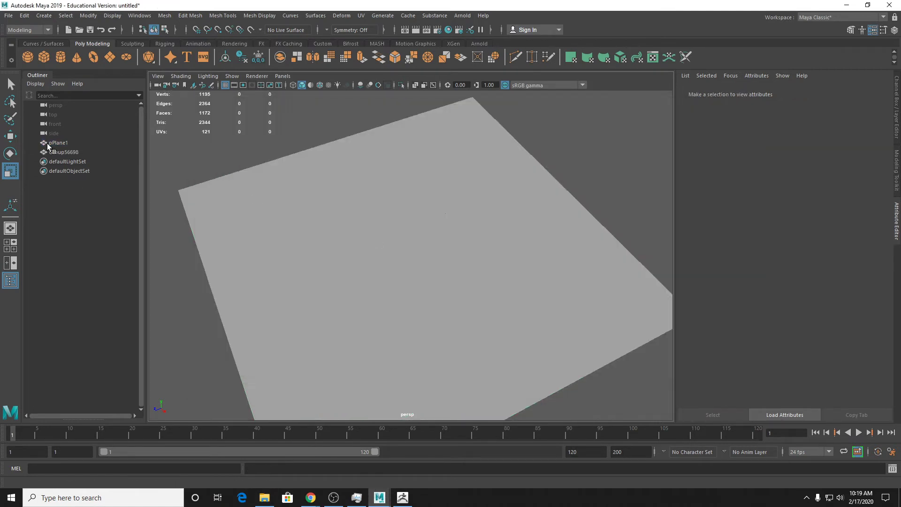
Set the ground plane's Translate Y to 0.
{"action": "left_click", "coordinate": [65, 153]}
{"action": "left_click_drag", "start_coordinate": [432, 246], "coordinate": [416, 207], "text": "alt"}
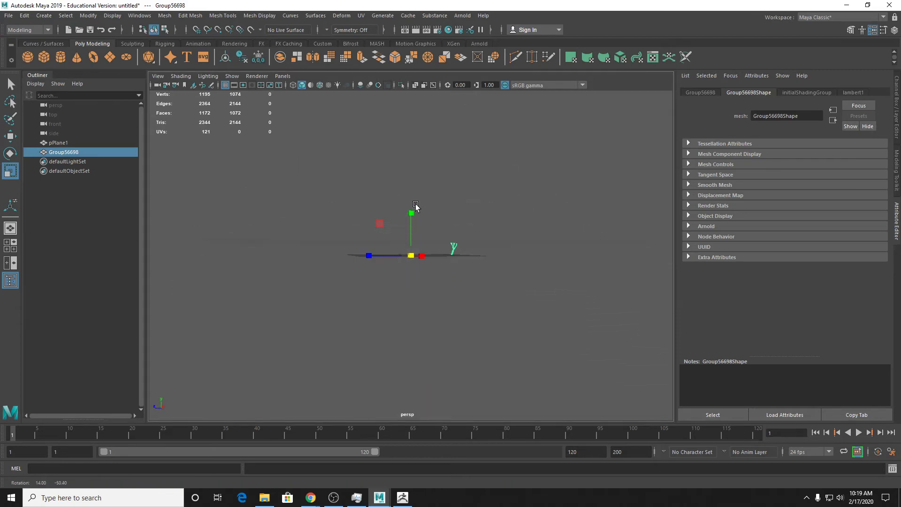
{"action": "left_click_drag", "start_coordinate": [493, 236], "coordinate": [556, 201], "text": "alt"}
{"action": "left_click", "coordinate": [555, 201]}
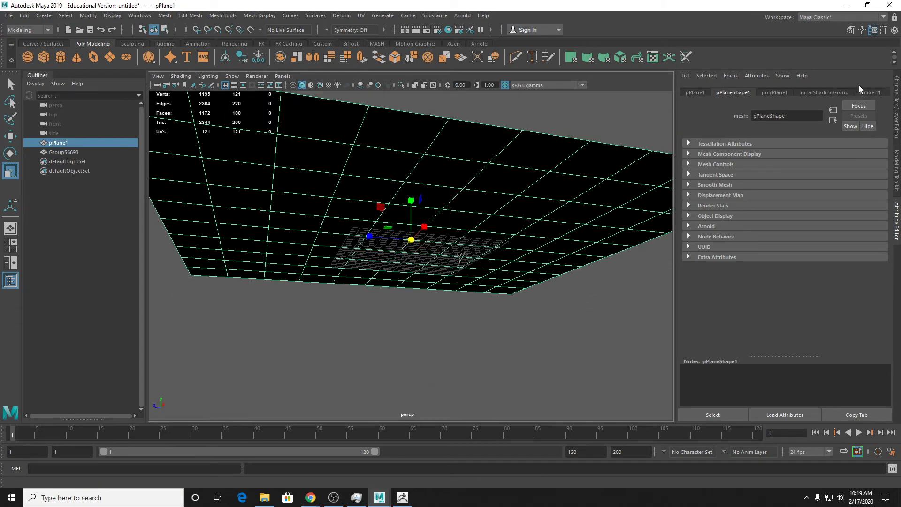
{"action": "left_click", "coordinate": [896, 109]}
{"action": "double_click", "coordinate": [874, 110]}
{"action": "type", "text": "0"}
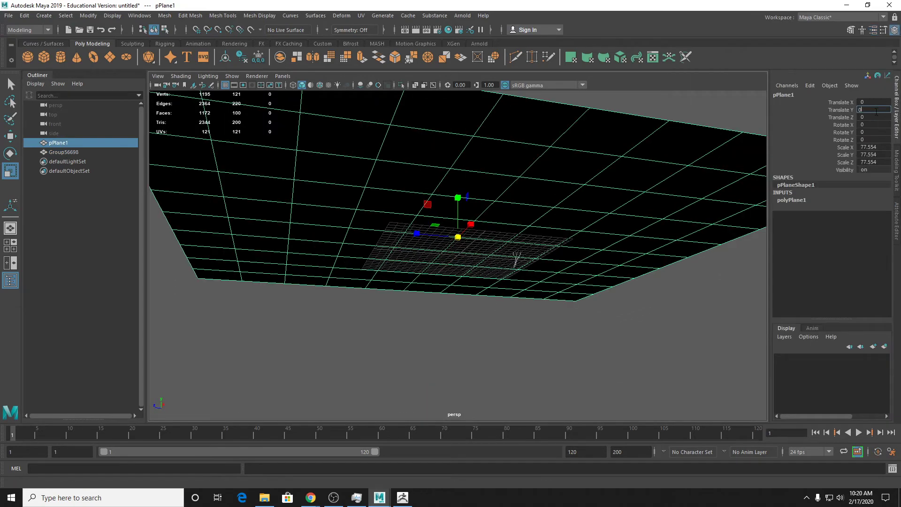
{"action": "key", "text": "Return"}
{"action": "key", "text": "f"}
{"action": "scroll", "coordinate": [539, 211], "scroll_direction": "up", "scroll_amount": 5}
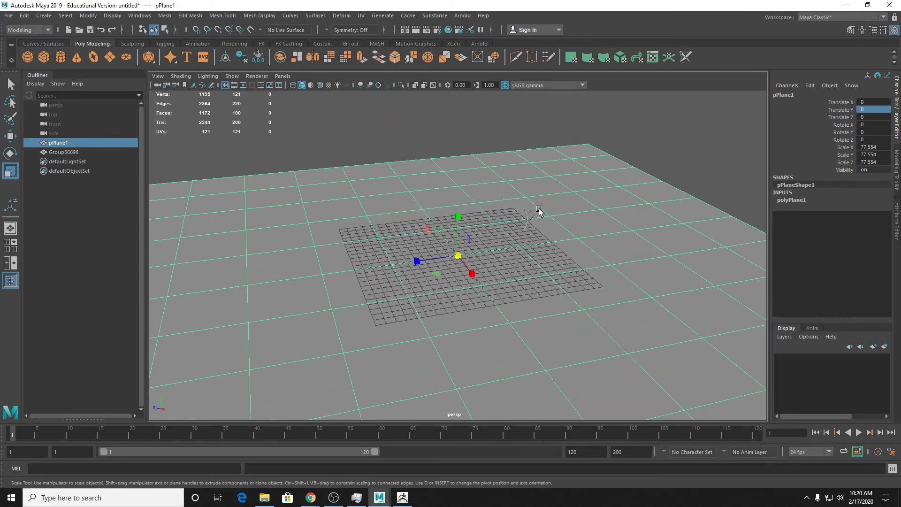
Set the ground plane's subdivisions width and height to 30 each.
{"action": "left_click", "coordinate": [791, 200]}
{"action": "left_click_drag", "start_coordinate": [869, 223], "coordinate": [870, 229]}
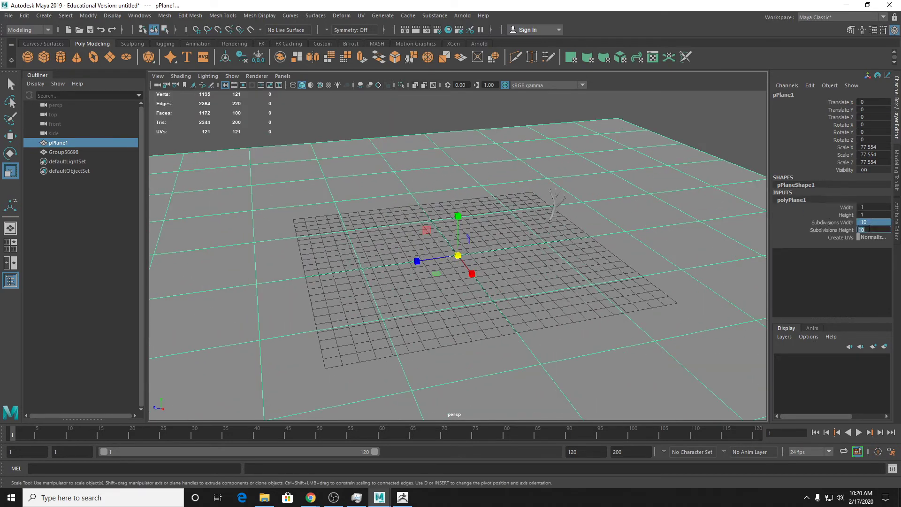
{"action": "type", "text": "30"}
{"action": "key", "text": "Return"}
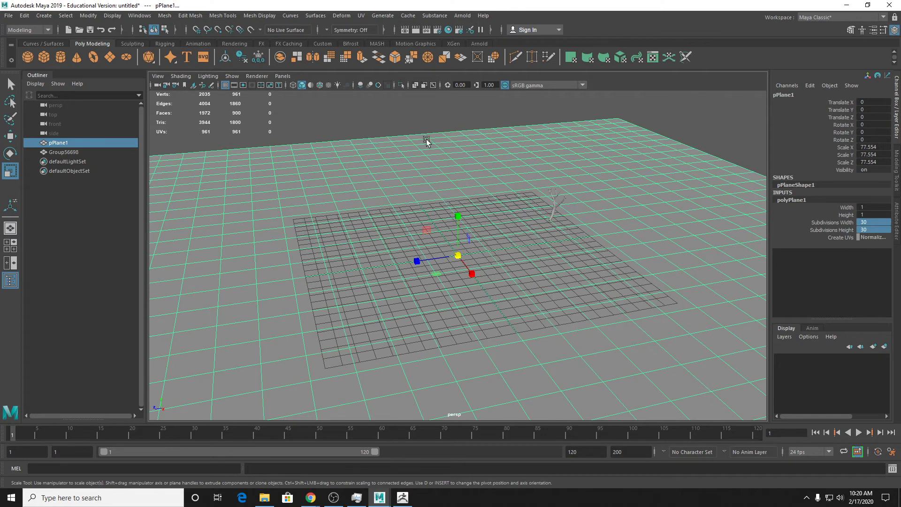
Assign a new Lambert material to the tree and set its color to bright green.
{"action": "left_click", "coordinate": [550, 203]}
{"action": "right_click_drag", "start_coordinate": [556, 206], "coordinate": [561, 444]}
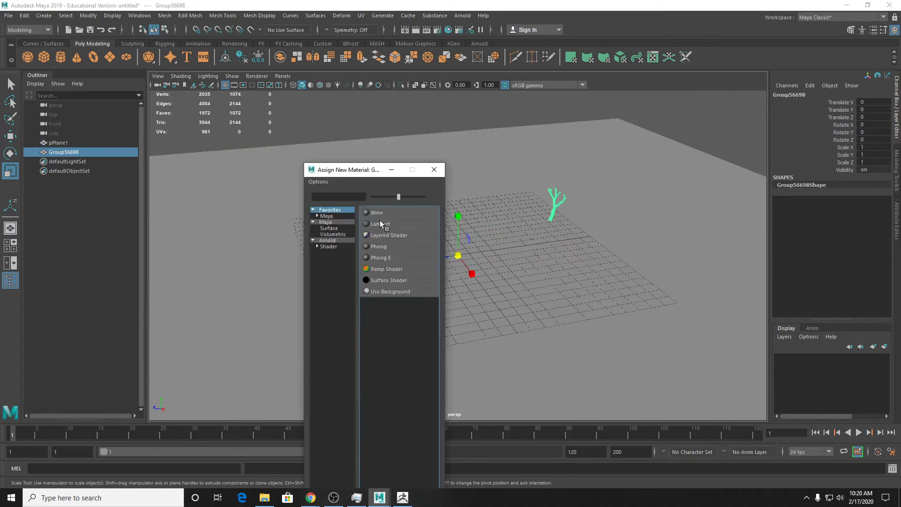
{"action": "left_click", "coordinate": [379, 220]}
{"action": "left_click", "coordinate": [793, 92]}
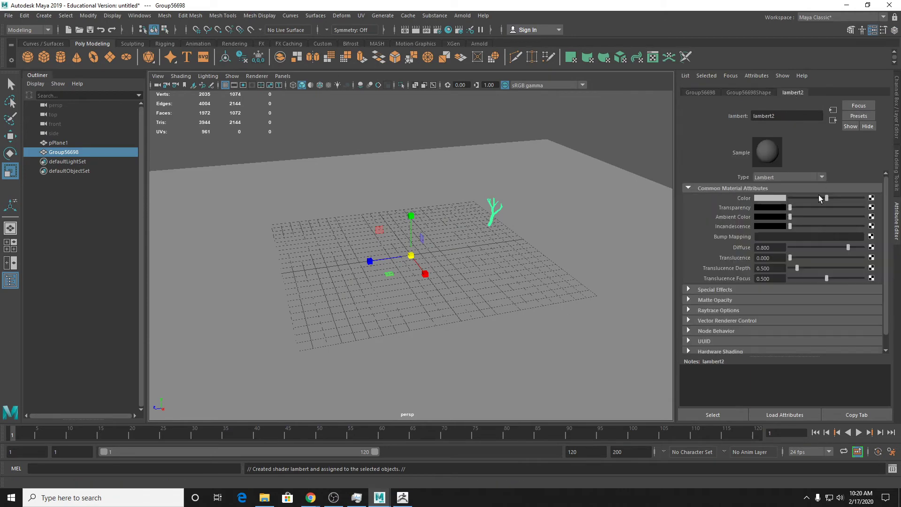
{"action": "left_click", "coordinate": [784, 198]}
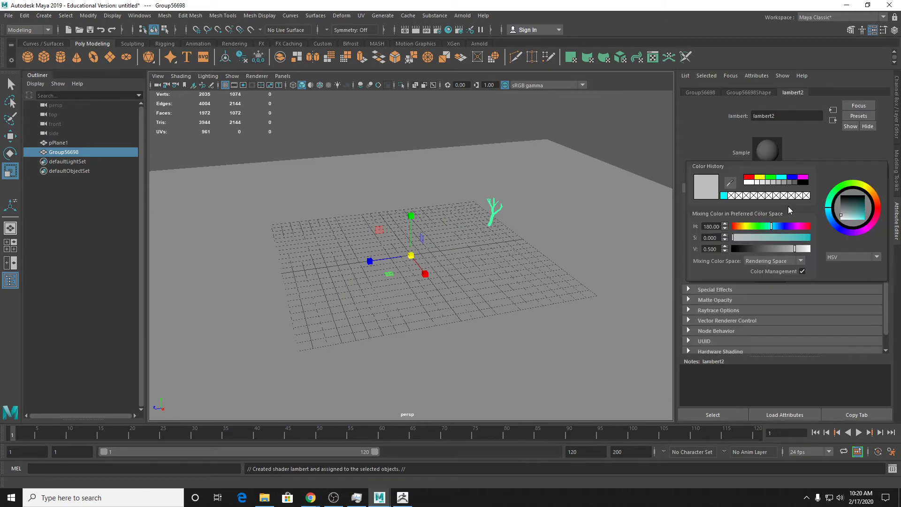
{"action": "left_click", "coordinate": [769, 178]}
Select all of the tree's faces, move them to the grid centre with the trunk base on the ground, and return to object mode.
{"action": "left_click_drag", "start_coordinate": [435, 169], "coordinate": [536, 231], "text": "alt"}
{"action": "key", "text": "super"}
{"action": "right_click_drag", "start_coordinate": [552, 166], "coordinate": [551, 188]}
{"action": "double_click", "coordinate": [549, 177]}
{"action": "key", "text": "q"}
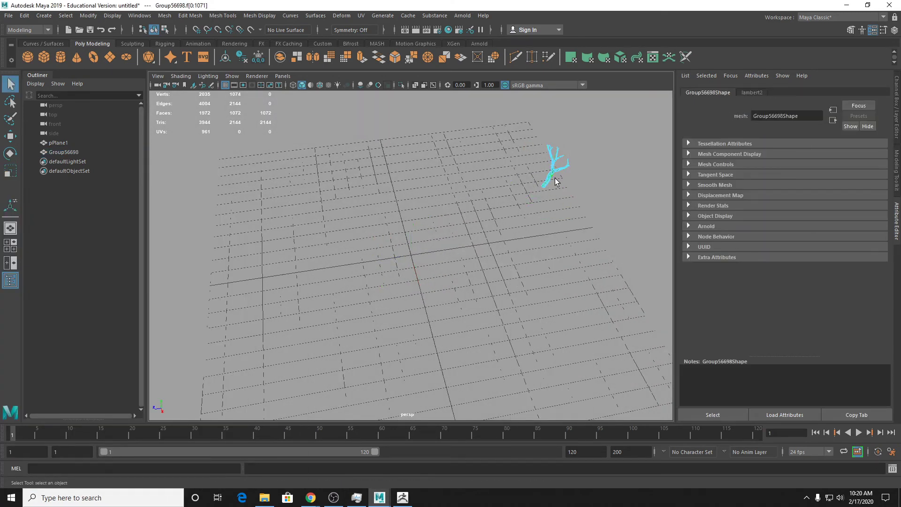
{"action": "key", "text": "w"}
{"action": "left_click_drag", "start_coordinate": [537, 173], "coordinate": [410, 232]}
{"action": "key", "text": "e"}
{"action": "key", "text": "super"}
{"action": "key", "text": "super"}
{"action": "key", "text": "w"}
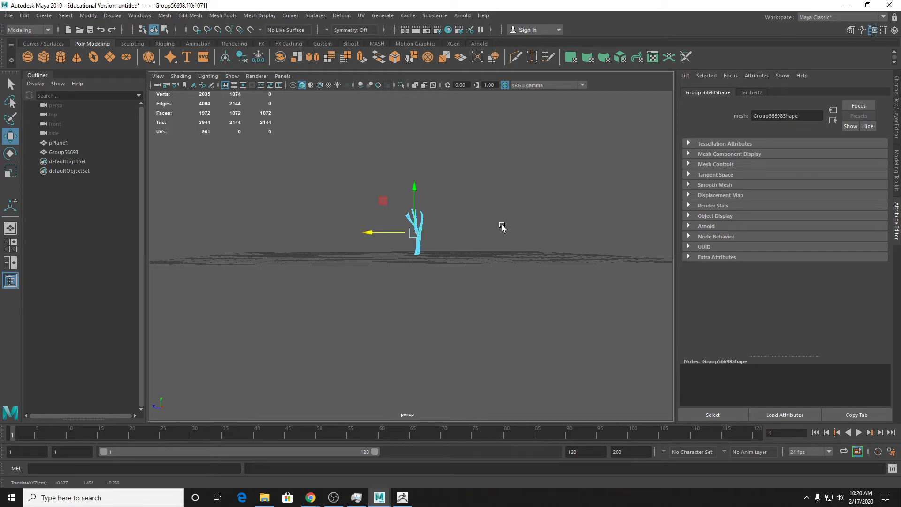
{"action": "scroll", "coordinate": [502, 229], "scroll_direction": "up", "scroll_amount": 5}
{"action": "left_click_drag", "start_coordinate": [491, 221], "coordinate": [515, 242], "text": "alt"}
{"action": "key", "text": "q"}
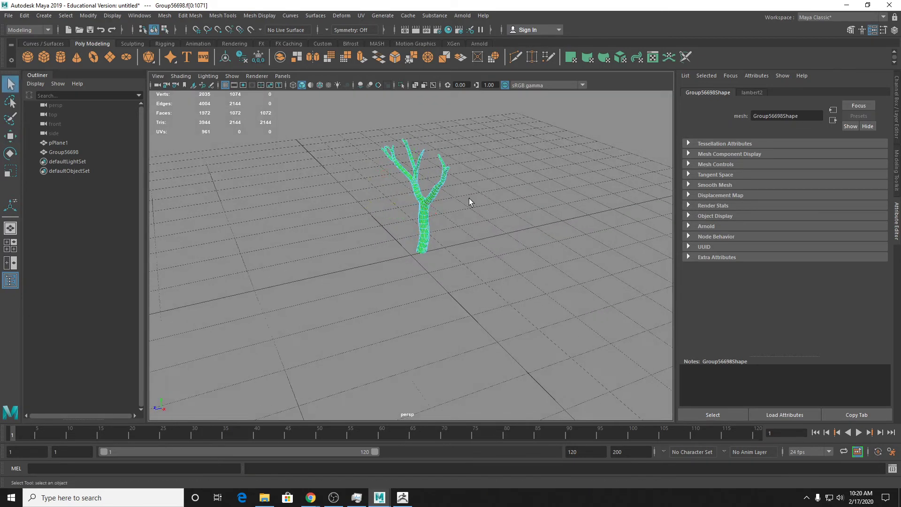
{"action": "right_click_drag", "start_coordinate": [440, 199], "coordinate": [488, 186]}
Hide the ground plane.
{"action": "left_click", "coordinate": [497, 207]}
{"action": "left_click_drag", "start_coordinate": [507, 215], "coordinate": [523, 264], "text": "alt"}
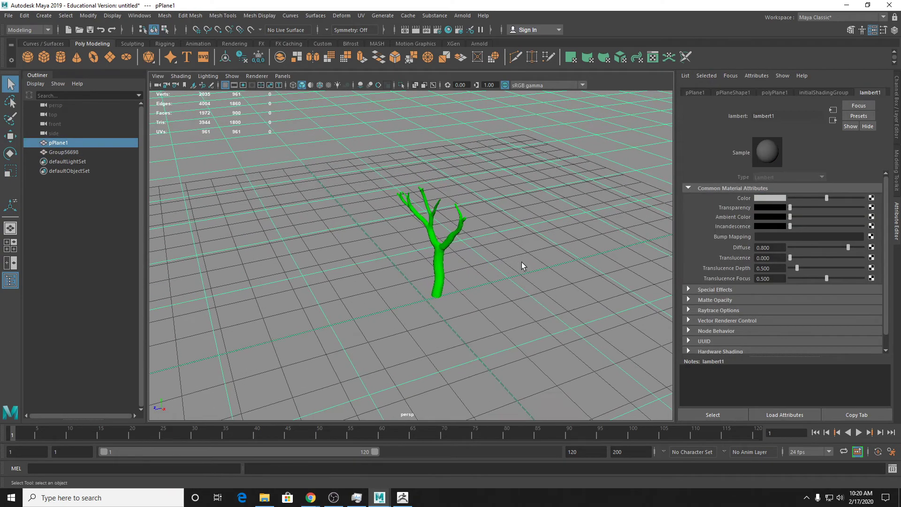
{"action": "scroll", "coordinate": [464, 237], "scroll_direction": "down", "scroll_amount": 3}
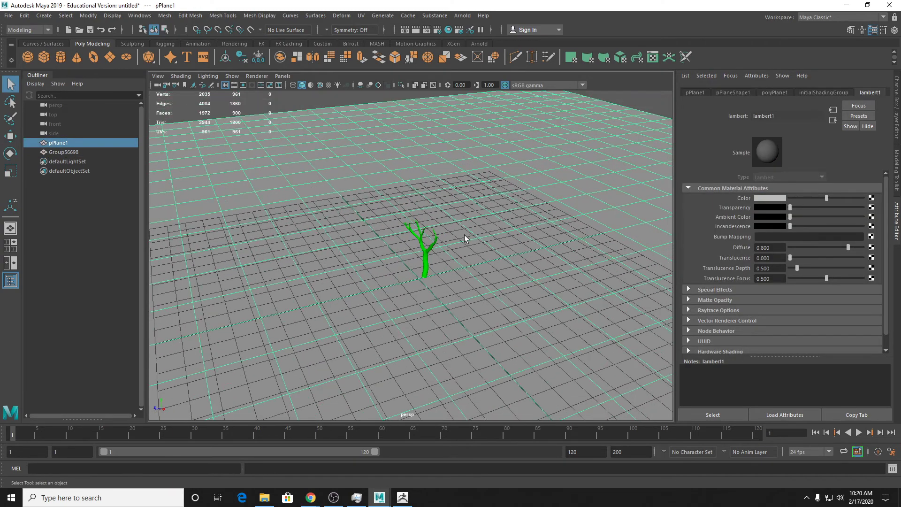
{"action": "scroll", "coordinate": [463, 237], "scroll_direction": "up", "scroll_amount": 3}
{"action": "middle_click_drag", "start_coordinate": [464, 237], "coordinate": [453, 255], "text": "alt"}
{"action": "left_click_drag", "start_coordinate": [453, 255], "coordinate": [419, 311], "text": "alt"}
{"action": "key", "text": "ctrl+h"}
Create a MASH network from the tree, keeping the default linear distribution.
{"action": "left_click", "coordinate": [400, 289]}
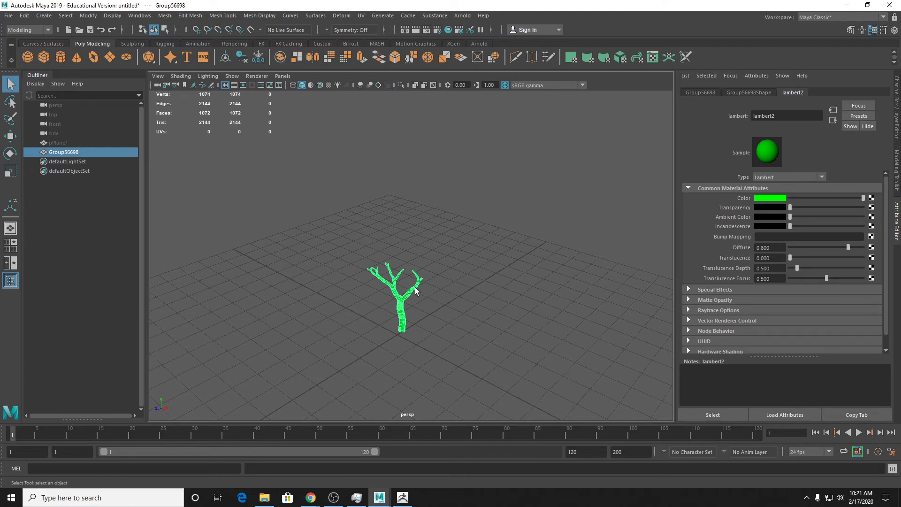
{"action": "scroll", "coordinate": [419, 308], "scroll_direction": "up", "scroll_amount": 2}
{"action": "middle_click_drag", "start_coordinate": [419, 308], "coordinate": [436, 248], "text": "alt"}
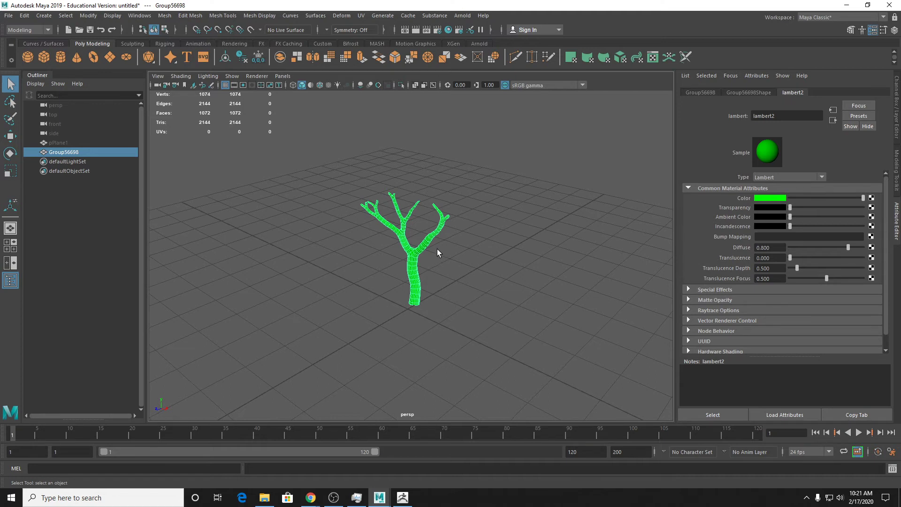
{"action": "left_click", "coordinate": [383, 45]}
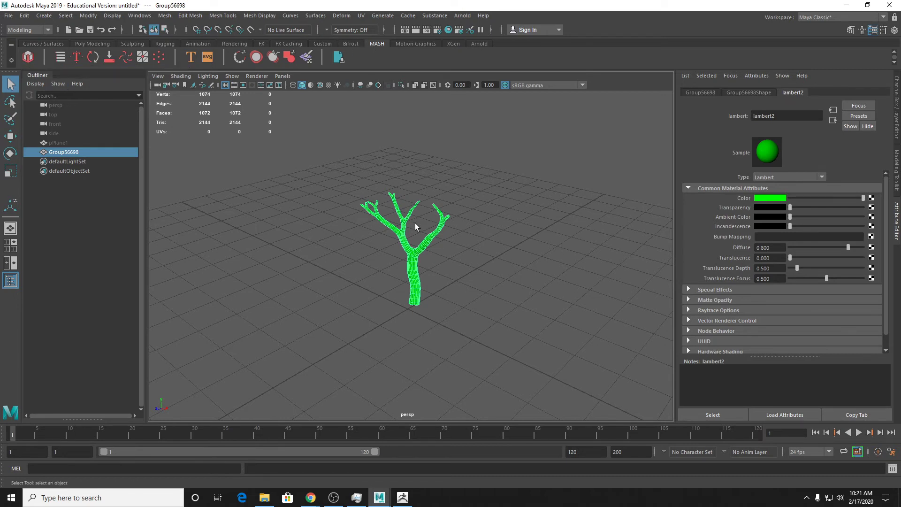
{"action": "left_click", "coordinate": [28, 57]}
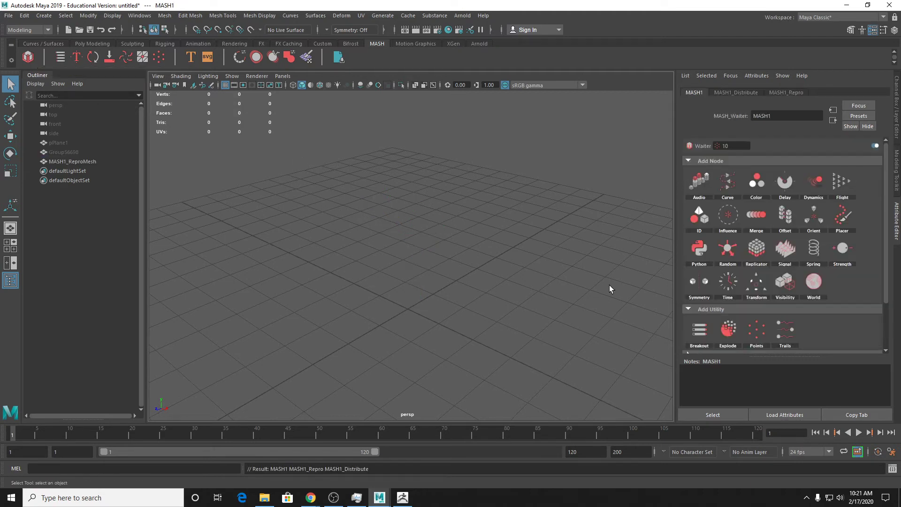
{"action": "scroll", "coordinate": [362, 298], "scroll_direction": "down", "scroll_amount": 4}
{"action": "middle_click_drag", "start_coordinate": [362, 297], "coordinate": [243, 231], "text": "alt"}
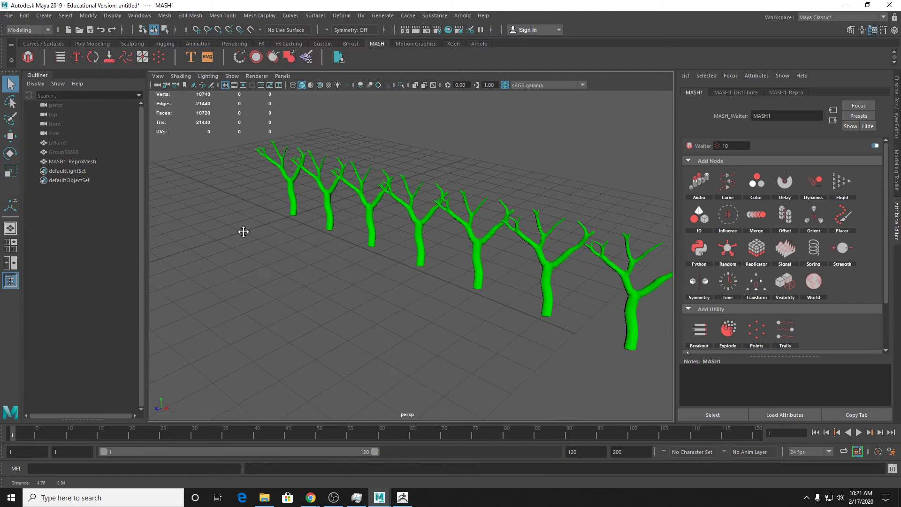
{"action": "scroll", "coordinate": [275, 264], "scroll_direction": "down", "scroll_amount": 4}
{"action": "mouse_move", "coordinate": [276, 263]}
{"action": "left_mouse_down", "text": "alt"}
{"action": "mouse_move", "coordinate": [328, 264]}
{"action": "mouse_move", "coordinate": [227, 256]}
{"action": "mouse_move", "coordinate": [258, 263]}
{"action": "left_mouse_up", "text": "alt"}
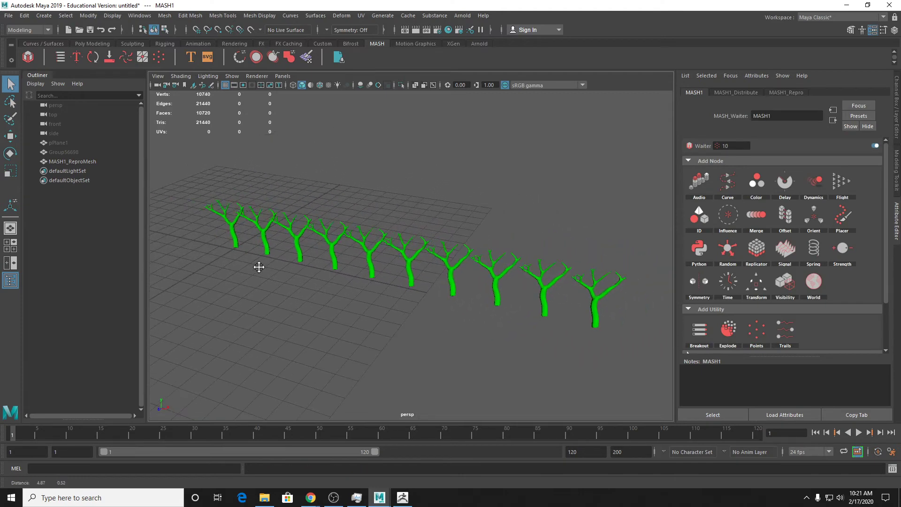
Unhide the original tree, try moving it back along Z from the MASH copies, and hide it again.
{"action": "left_click", "coordinate": [221, 226]}
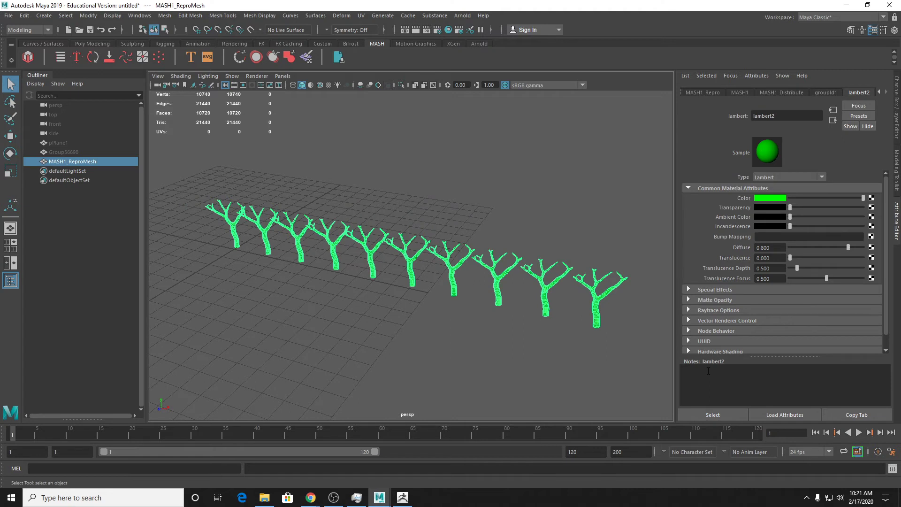
{"action": "left_click", "coordinate": [56, 141]}
{"action": "left_click", "coordinate": [64, 151]}
{"action": "key", "text": "shift+h"}
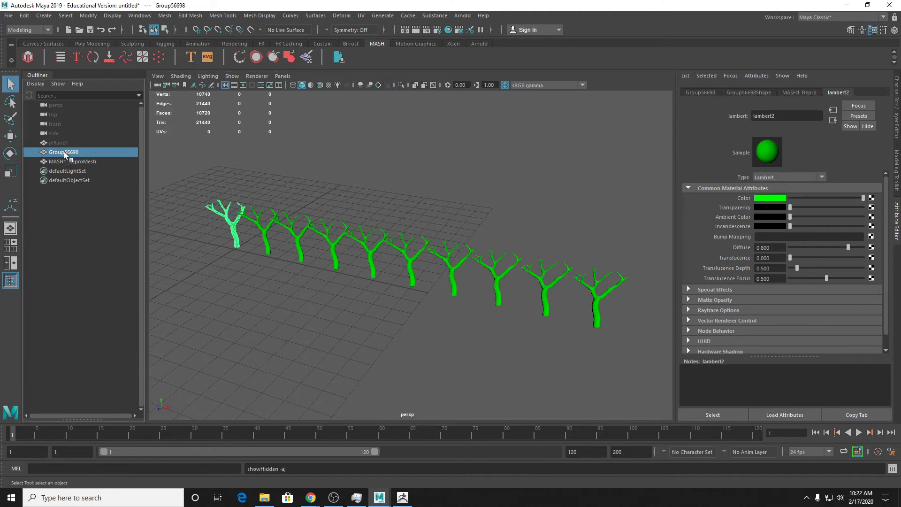
{"action": "key", "text": "w"}
{"action": "middle_click_drag", "start_coordinate": [252, 247], "coordinate": [356, 280], "text": "alt"}
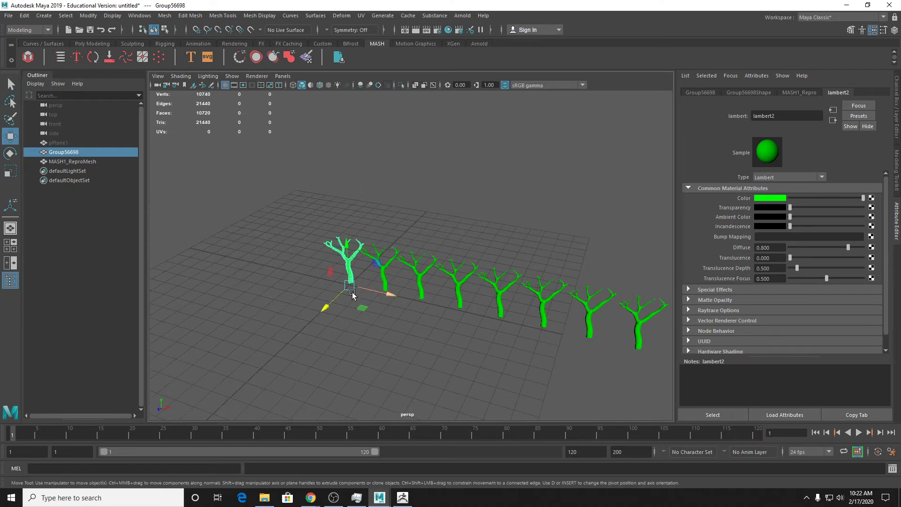
{"action": "left_click_drag", "start_coordinate": [336, 296], "coordinate": [350, 281]}
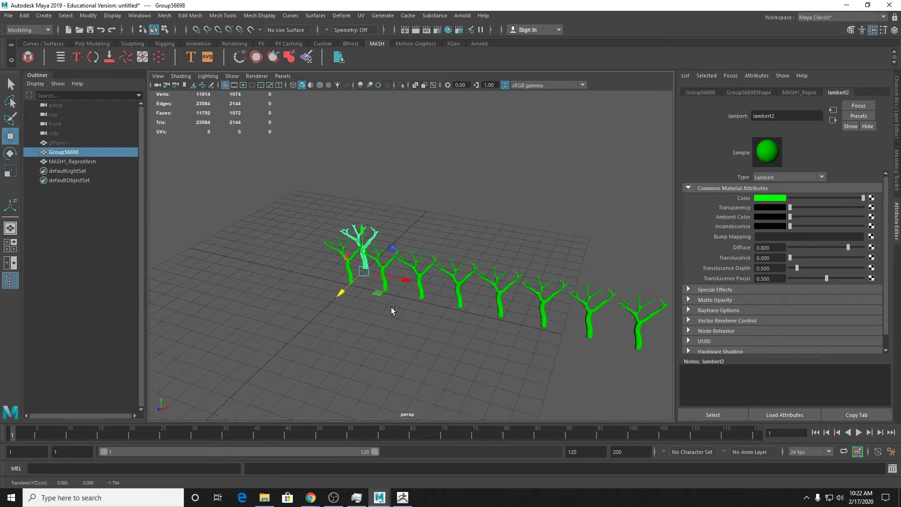
{"action": "key", "text": "ctrl+h"}
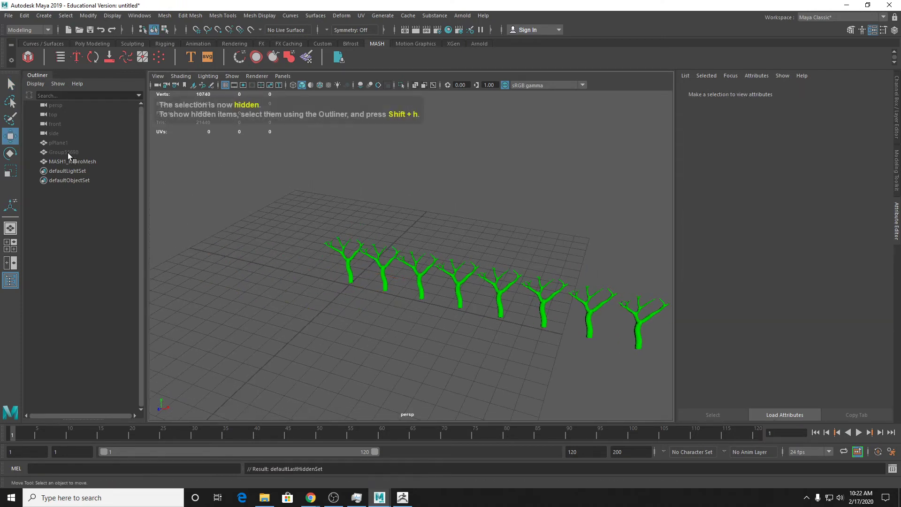
Rename the hidden original tree mesh as treeorig.
{"action": "left_click", "coordinate": [68, 152]}
{"action": "double_click", "coordinate": [67, 153]}
{"action": "type", "text": "treeorig"}
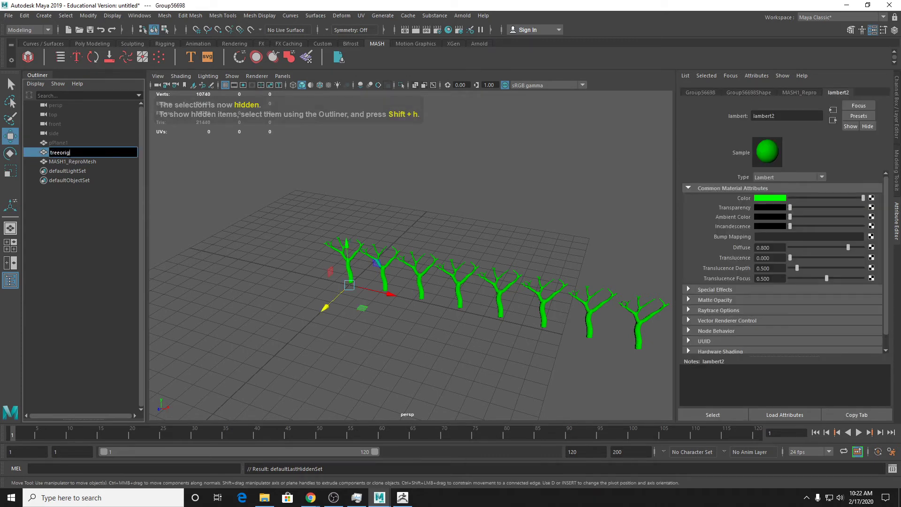
{"action": "key", "text": "Return"}
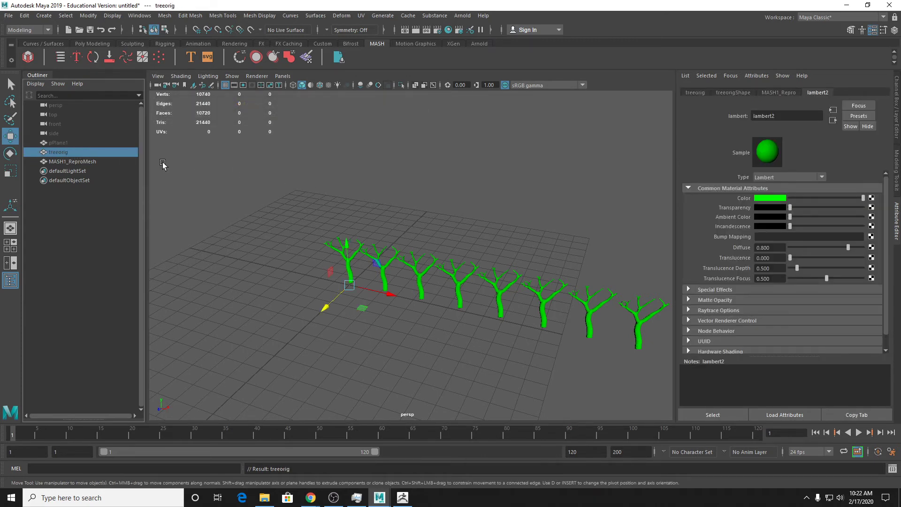
Open the MASH Editor, toggle the MASH1_Distribute node off and on, and show its attributes.
{"action": "left_click", "coordinate": [58, 143]}
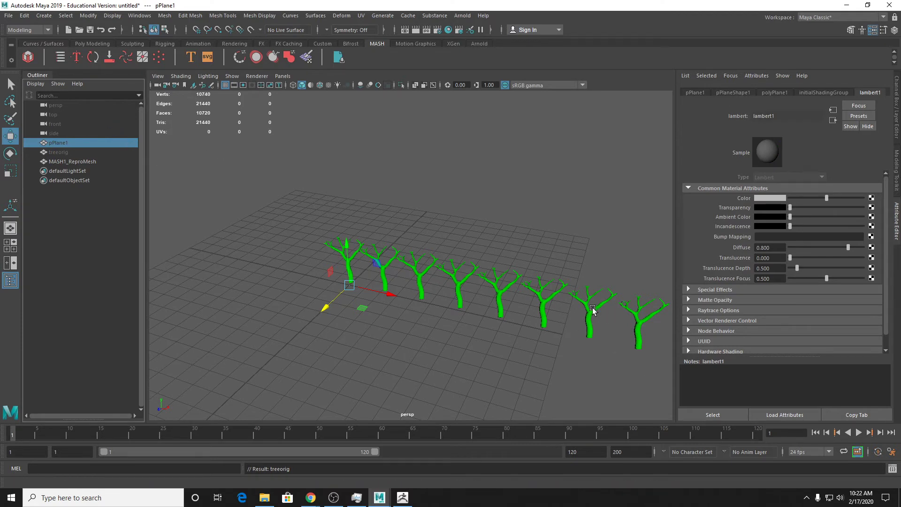
{"action": "left_click", "coordinate": [60, 57]}
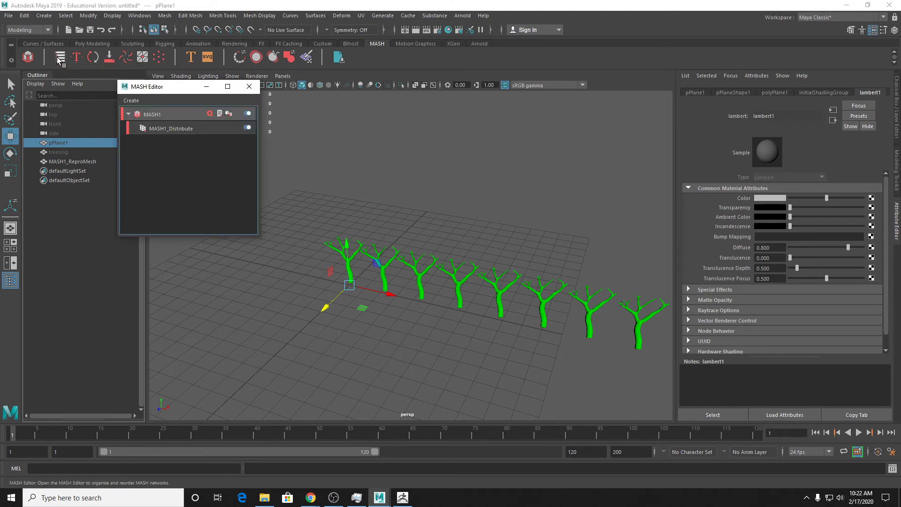
{"action": "left_click_drag", "start_coordinate": [146, 88], "coordinate": [175, 105]}
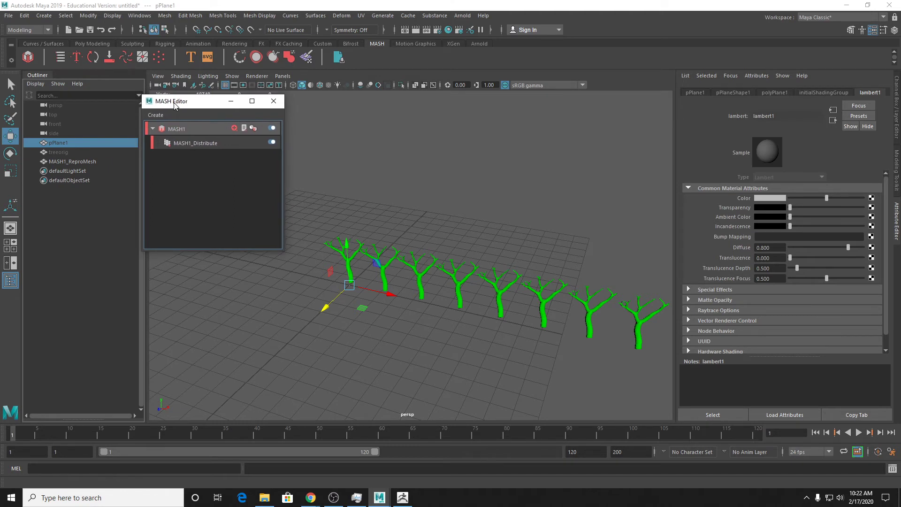
{"action": "left_click", "coordinate": [271, 143]}
{"action": "left_click", "coordinate": [272, 143]}
{"action": "left_click", "coordinate": [216, 144]}
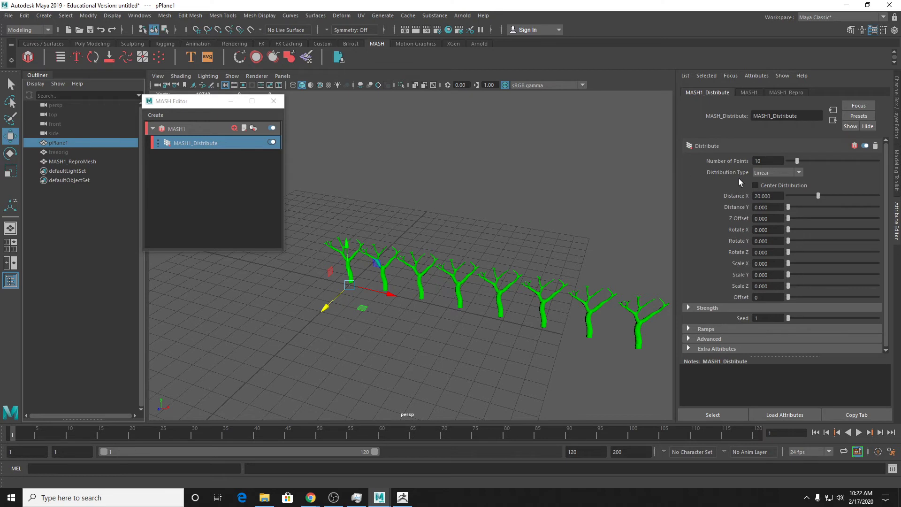
Raise the Distribute node's number of points to 13 and increase Distance X to lengthen the tree row.
{"action": "scroll", "coordinate": [487, 205], "scroll_direction": "down", "scroll_amount": 2}
{"action": "scroll", "coordinate": [486, 206], "scroll_direction": "down", "scroll_amount": 2}
{"action": "middle_click_drag", "start_coordinate": [516, 223], "coordinate": [492, 207], "text": "alt"}
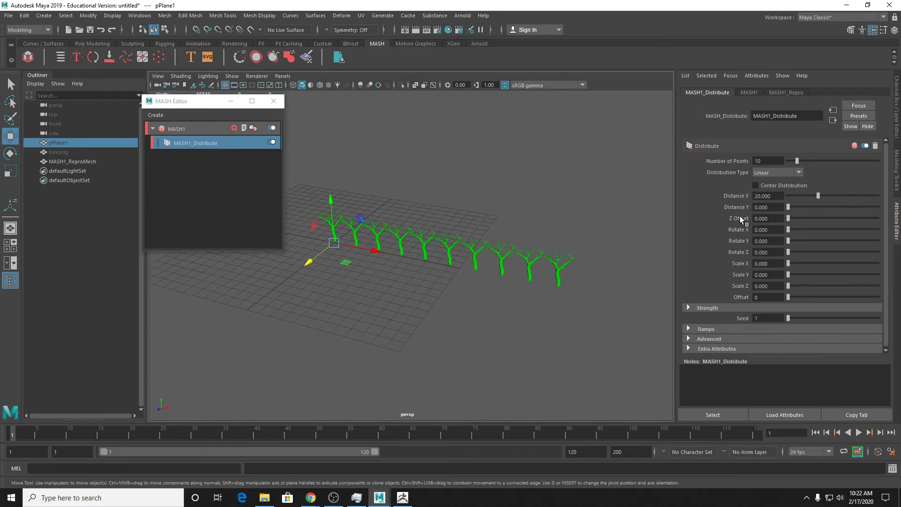
{"action": "left_click_drag", "start_coordinate": [797, 161], "coordinate": [830, 199]}
{"action": "scroll", "coordinate": [516, 199], "scroll_direction": "down", "scroll_amount": 5}
Change the Distribute node's distribution type to Radial and view the ring of trees from the front.
{"action": "left_click", "coordinate": [784, 173]}
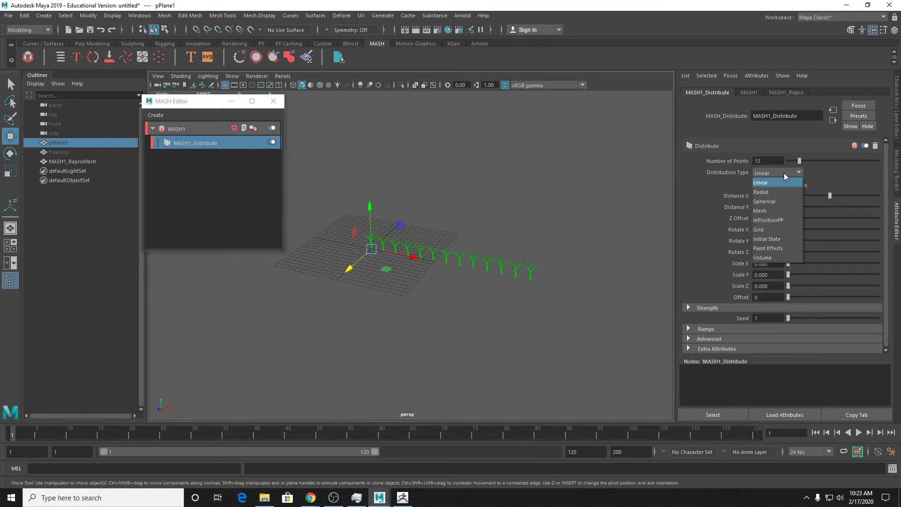
{"action": "left_click", "coordinate": [781, 191]}
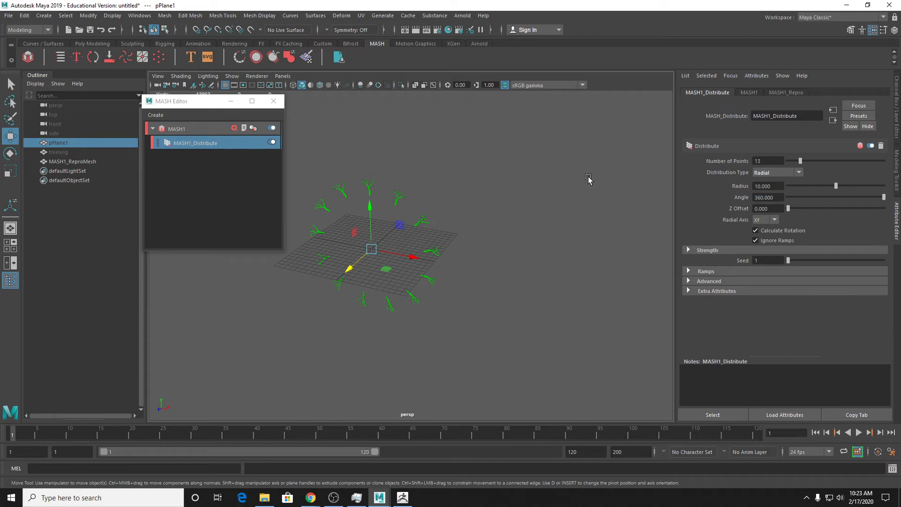
{"action": "left_click_drag", "start_coordinate": [509, 224], "coordinate": [582, 233], "text": "alt"}
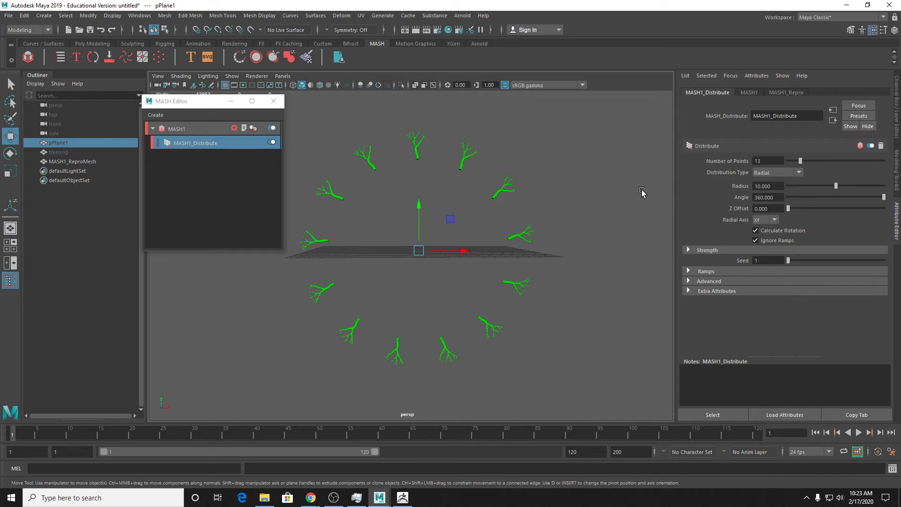
Try the Spherical and Grid distribution types on the Distribute node, viewing each arrangement of trees.
{"action": "left_click", "coordinate": [776, 171]}
{"action": "left_click", "coordinate": [775, 210]}
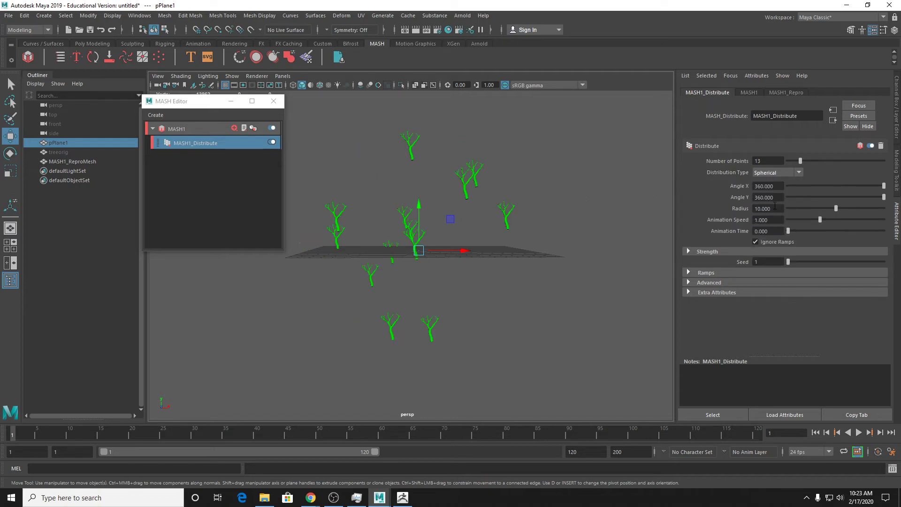
{"action": "left_click_drag", "start_coordinate": [519, 235], "coordinate": [470, 287], "text": "alt"}
{"action": "left_click", "coordinate": [759, 174]}
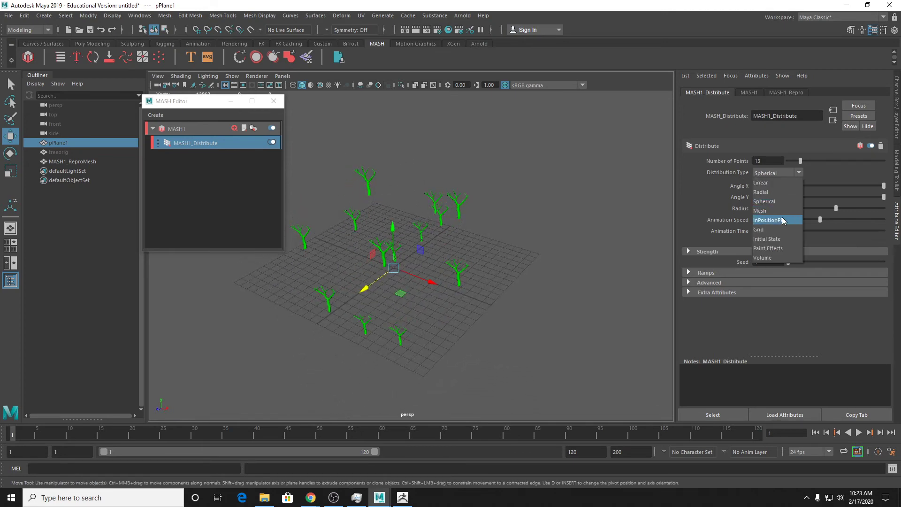
{"action": "left_click", "coordinate": [774, 229]}
{"action": "left_click_drag", "start_coordinate": [470, 274], "coordinate": [489, 296], "text": "alt"}
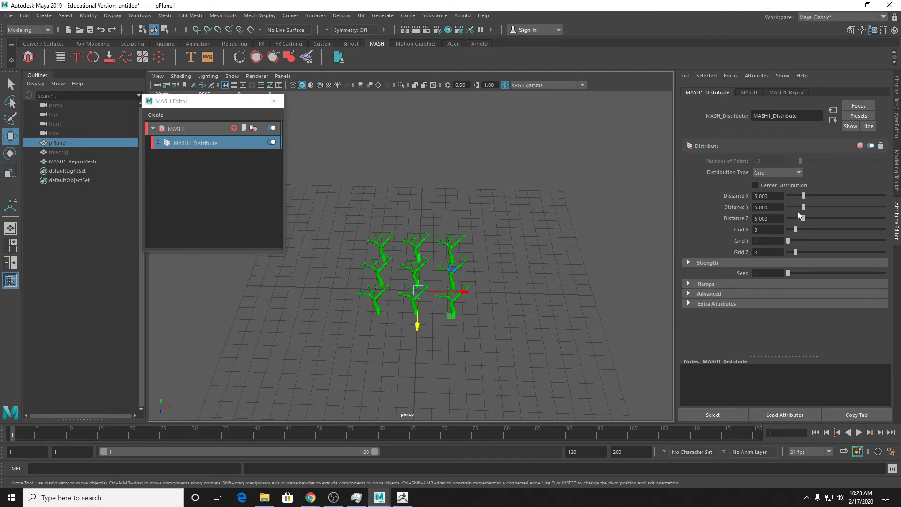
Change the Distribute node's distribution type to Mesh and unhide the ground plane pPlane1.
{"action": "left_click", "coordinate": [784, 172]}
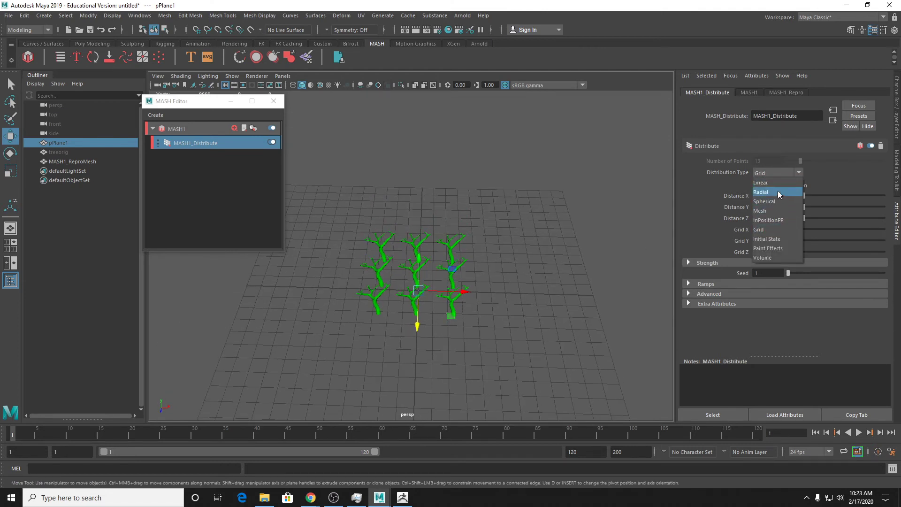
{"action": "left_click", "coordinate": [767, 211]}
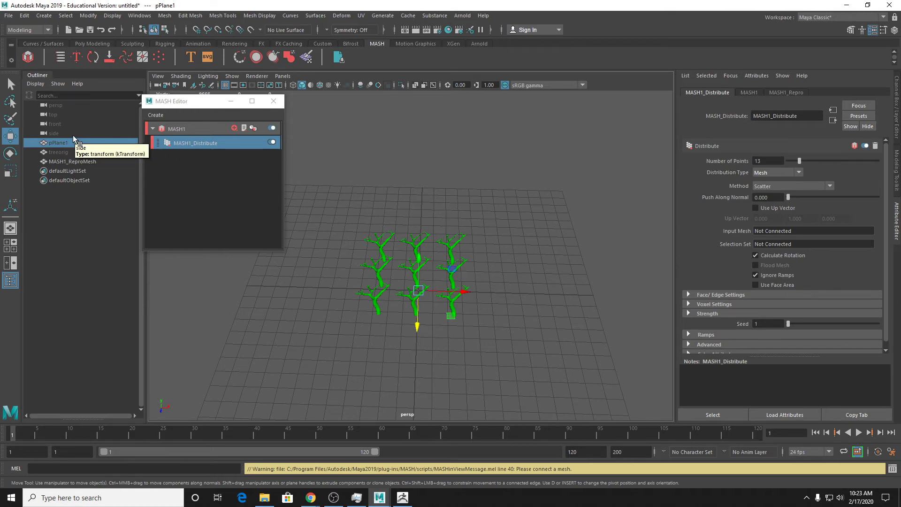
{"action": "left_click", "coordinate": [59, 142]}
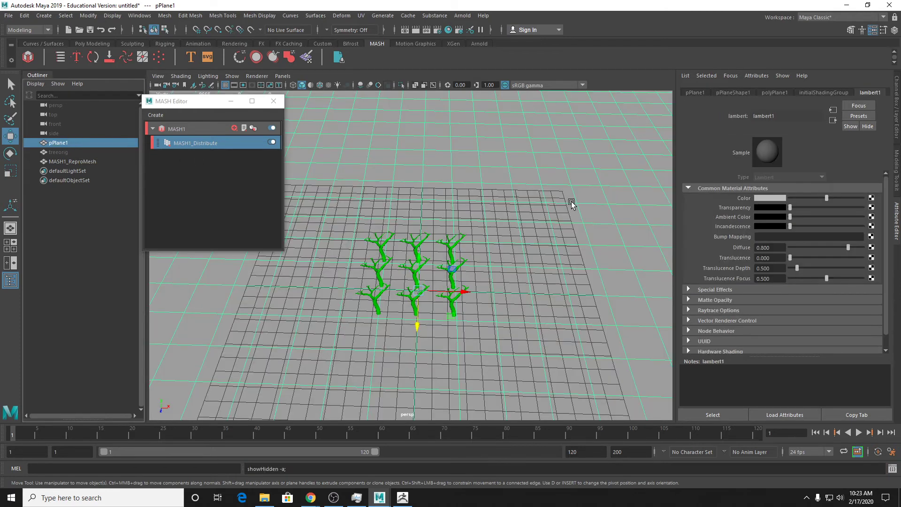
{"action": "left_click_drag", "start_coordinate": [564, 253], "coordinate": [539, 225], "text": "alt"}
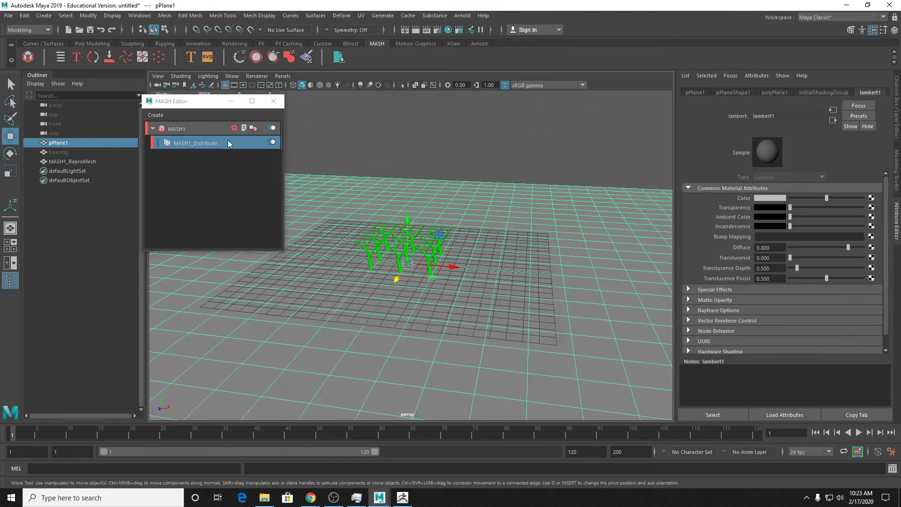
Connect pPlane1 as the input mesh of the MASH1_Distribute node and view the trees across the plane.
{"action": "left_click", "coordinate": [212, 142]}
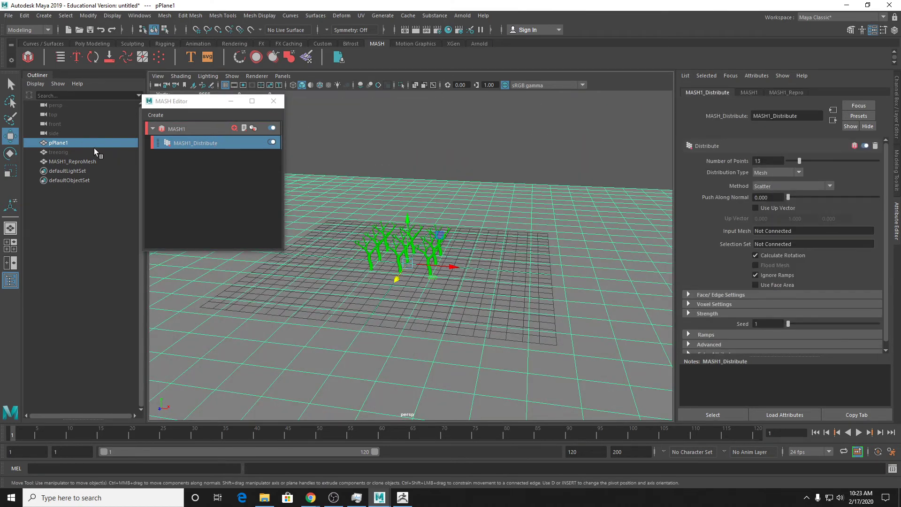
{"action": "middle_click_drag", "start_coordinate": [59, 142], "coordinate": [738, 225]}
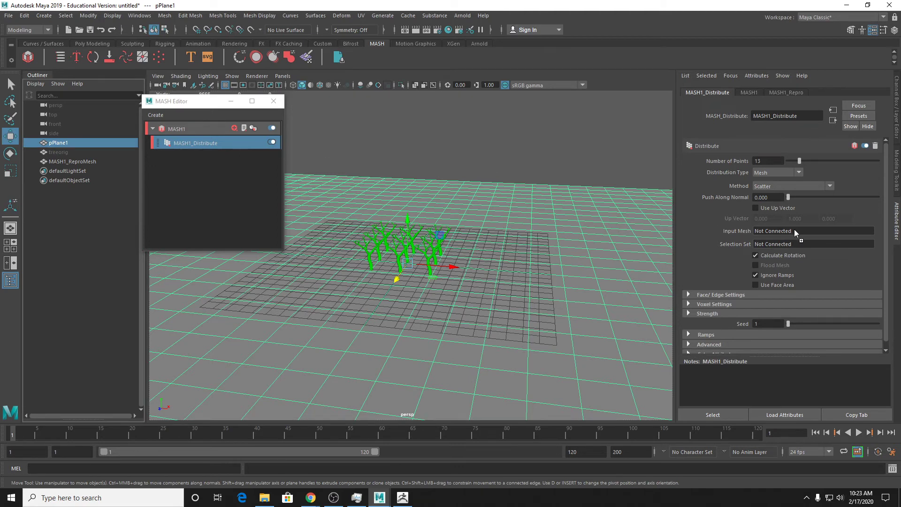
{"action": "middle_click_drag", "start_coordinate": [794, 229], "coordinate": [794, 229]}
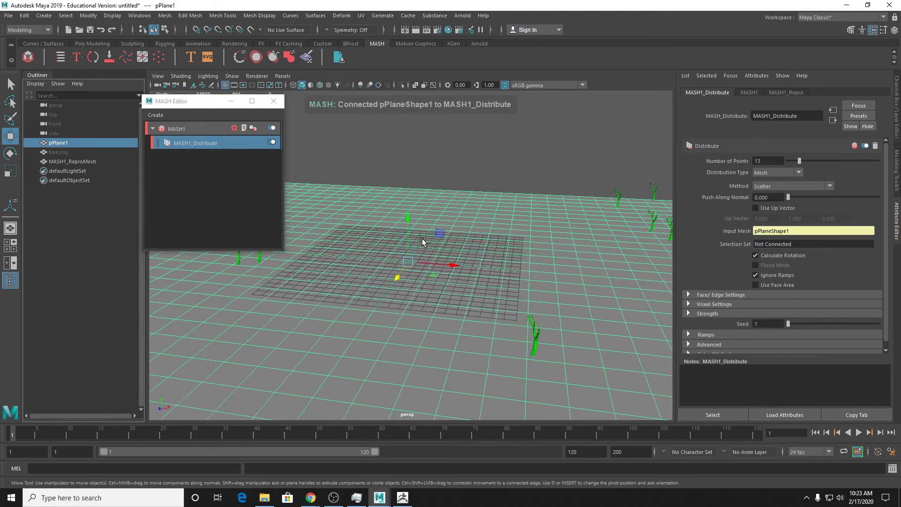
{"action": "left_click_drag", "start_coordinate": [423, 244], "coordinate": [496, 251], "text": "alt"}
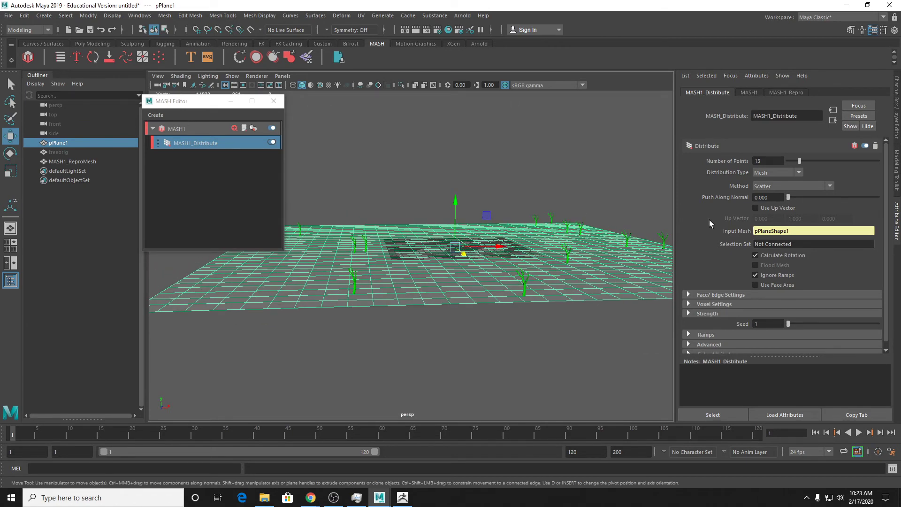
Raise the Distribute node's number of points to 100, clear the selection, and show the node's attributes again.
{"action": "left_click_drag", "start_coordinate": [800, 161], "coordinate": [879, 161]}
{"action": "left_click_drag", "start_coordinate": [520, 219], "coordinate": [459, 252], "text": "alt"}
{"action": "key", "text": "q"}
{"action": "left_click", "coordinate": [483, 180]}
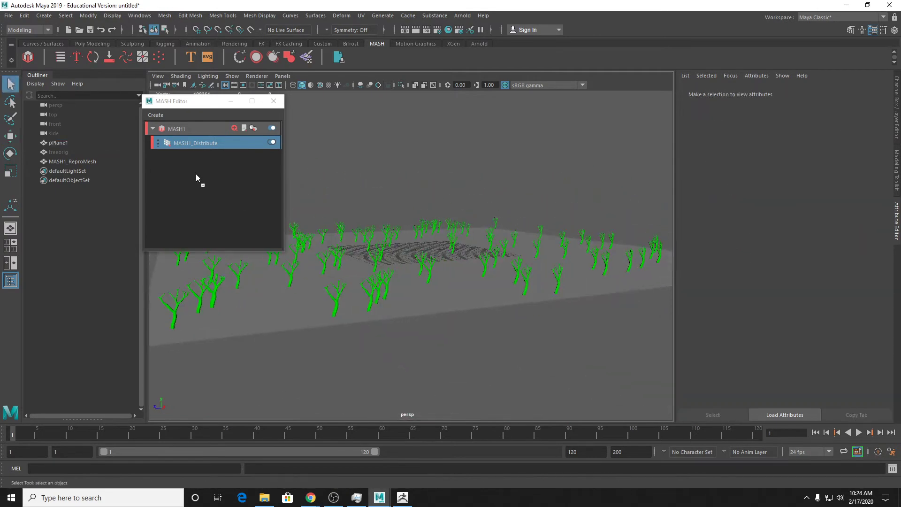
{"action": "left_click", "coordinate": [185, 148]}
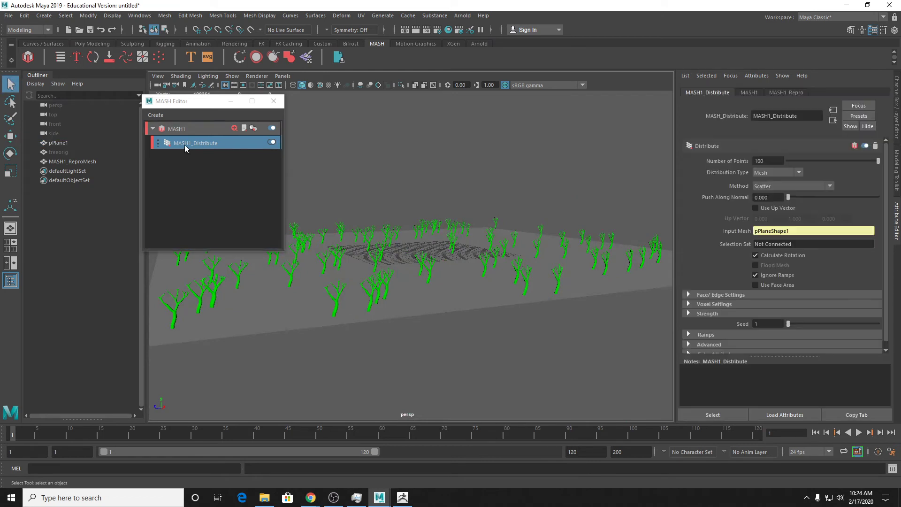
Turn on multisample anti-aliasing and screen-space ambient occlusion in the viewport and look closely at the scattered trees.
{"action": "left_click", "coordinate": [801, 187]}
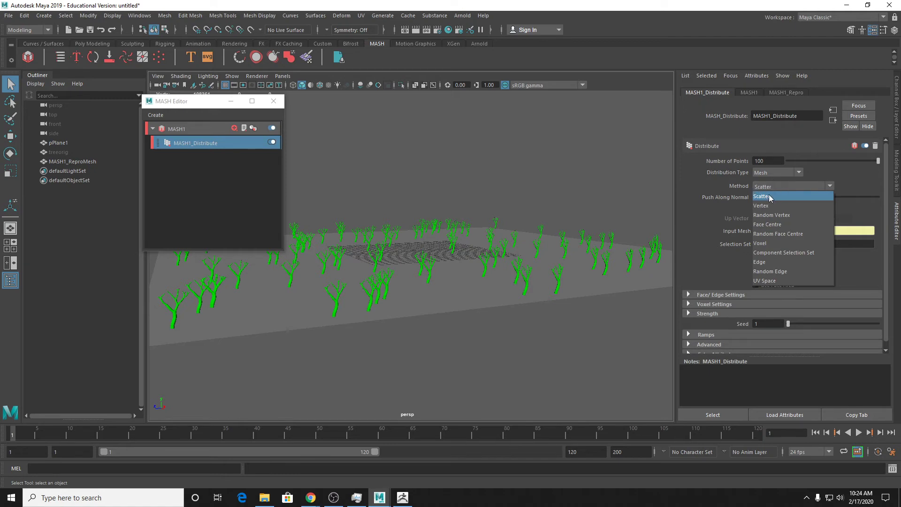
{"action": "left_click_drag", "start_coordinate": [496, 247], "coordinate": [494, 259], "text": "alt"}
{"action": "middle_click_drag", "start_coordinate": [559, 222], "coordinate": [569, 195], "text": "alt"}
{"action": "scroll", "coordinate": [569, 196], "scroll_direction": "up", "scroll_amount": 4}
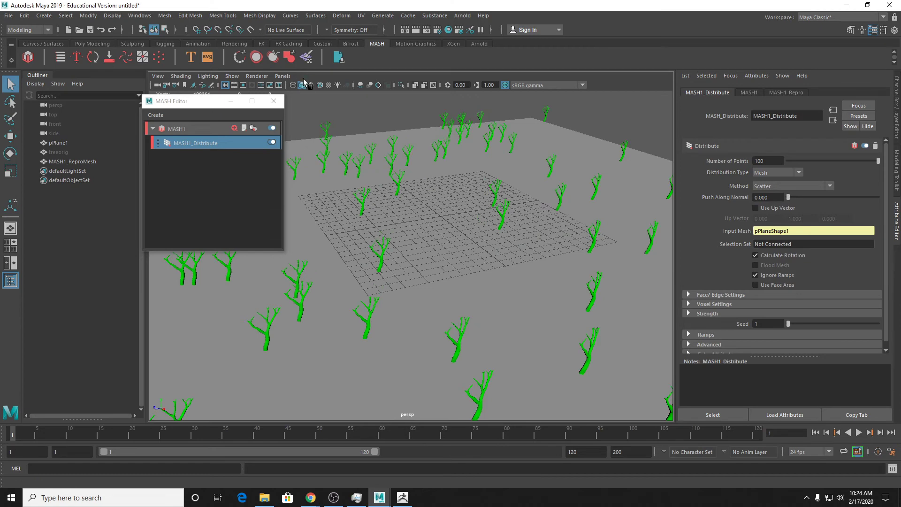
{"action": "left_click", "coordinate": [378, 85]}
{"action": "left_click", "coordinate": [362, 85]}
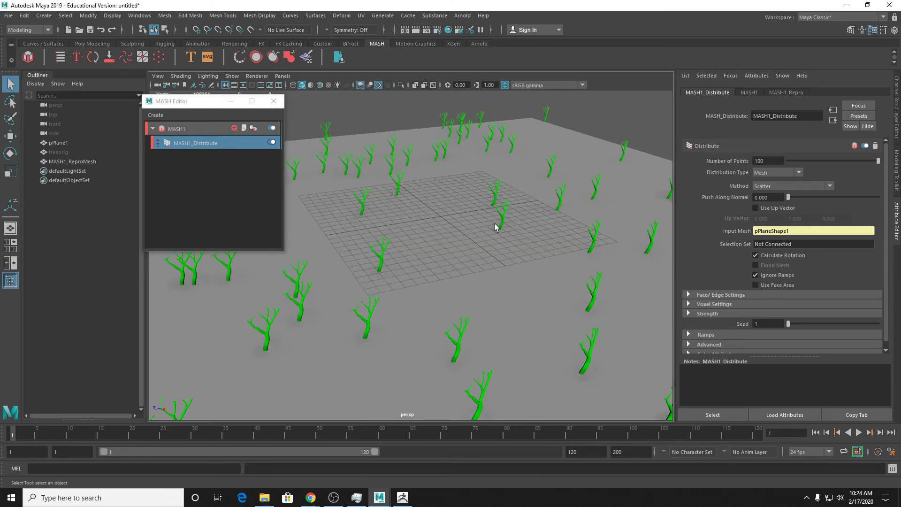
{"action": "scroll", "coordinate": [495, 226], "scroll_direction": "up", "scroll_amount": 4}
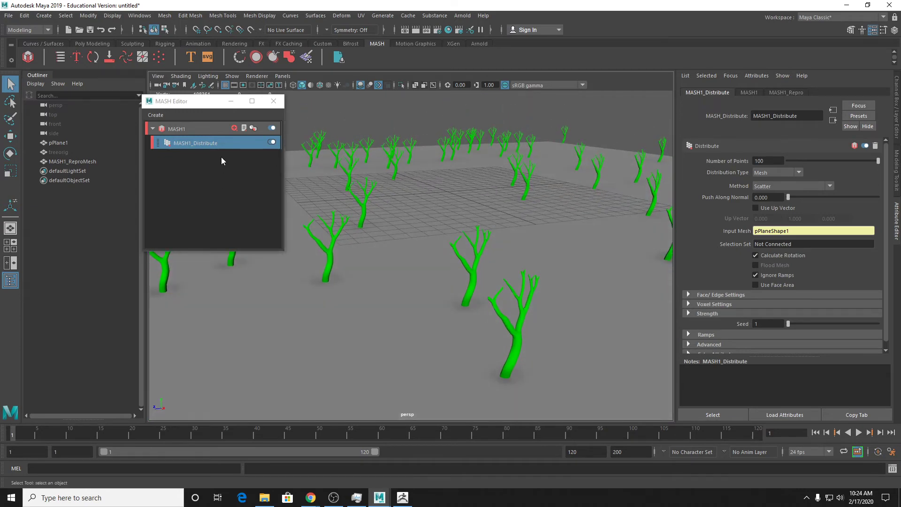
Change the Distribute method to Vertex and turn on wireframe on shaded to see how trees align with the mesh.
{"action": "left_click", "coordinate": [830, 186]}
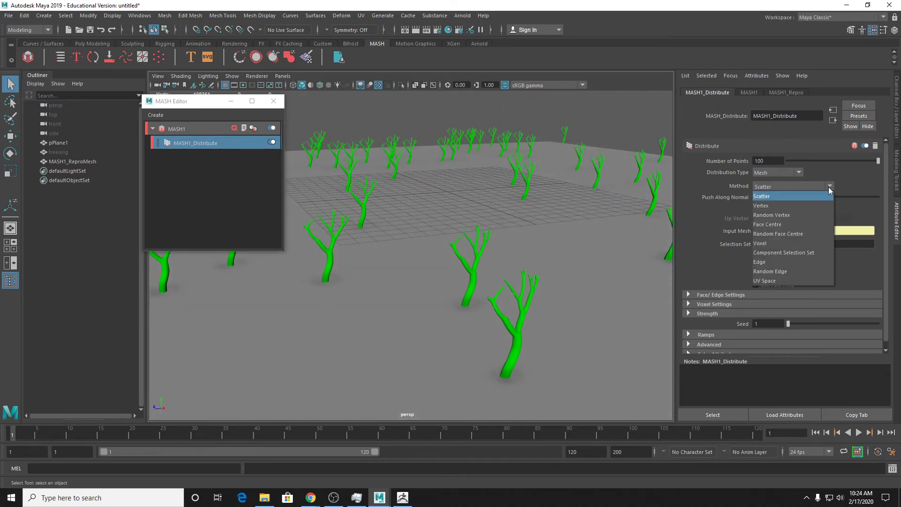
{"action": "left_click", "coordinate": [806, 205]}
{"action": "scroll", "coordinate": [423, 223], "scroll_direction": "down", "scroll_amount": 5}
{"action": "mouse_move", "coordinate": [419, 260]}
{"action": "left_mouse_down", "text": "alt"}
{"action": "mouse_move", "coordinate": [493, 252]}
{"action": "mouse_move", "coordinate": [402, 281]}
{"action": "mouse_move", "coordinate": [490, 282]}
{"action": "mouse_move", "coordinate": [517, 262]}
{"action": "mouse_move", "coordinate": [406, 260]}
{"action": "left_mouse_up", "text": "alt"}
{"action": "left_click", "coordinate": [320, 85]}
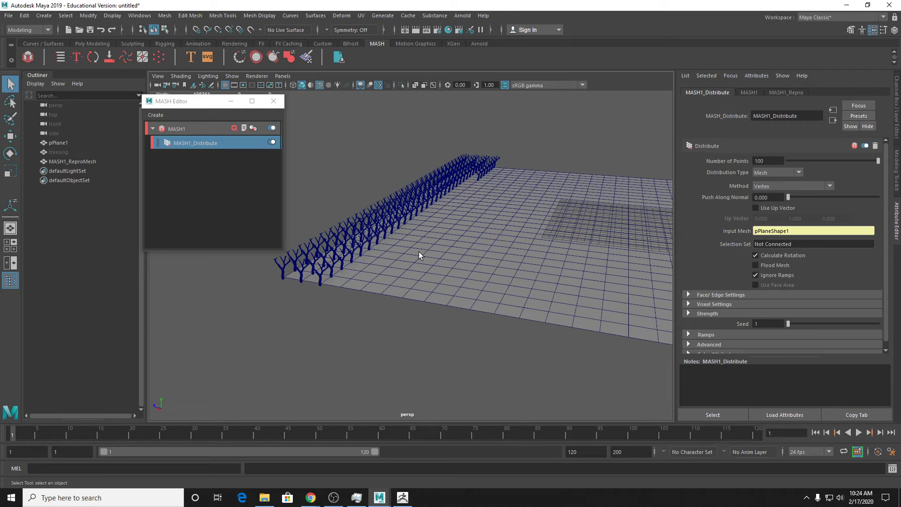
Switch the Distribute method to Random Vertex and view the trees over the whole plane.
{"action": "left_click", "coordinate": [770, 186]}
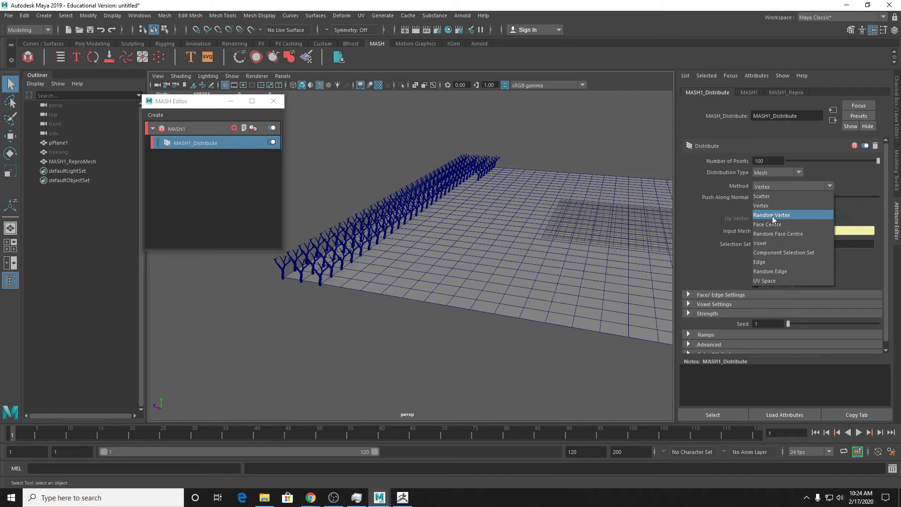
{"action": "left_click", "coordinate": [771, 216]}
{"action": "left_click_drag", "start_coordinate": [570, 232], "coordinate": [489, 244], "text": "alt"}
Switch the Distribute method to Face Centre with 100 points and view the tree rows on the plane.
{"action": "left_click", "coordinate": [773, 187]}
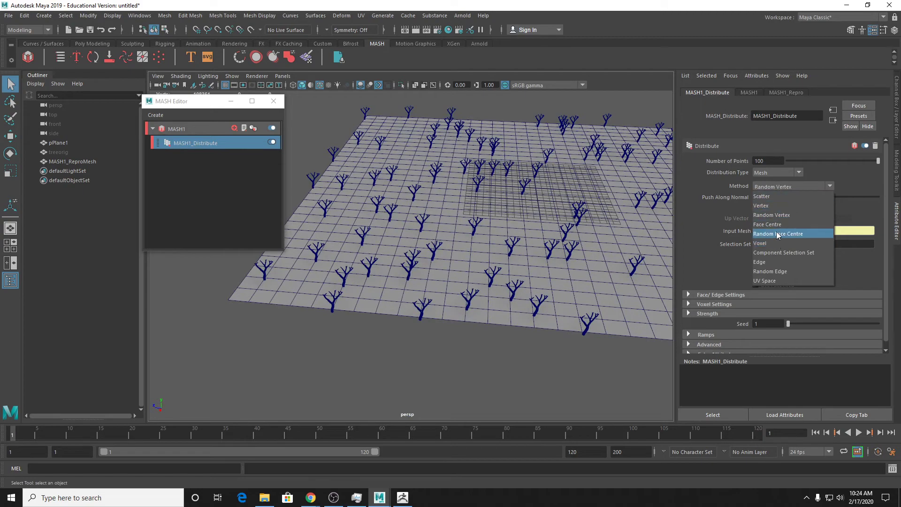
{"action": "left_click", "coordinate": [768, 224]}
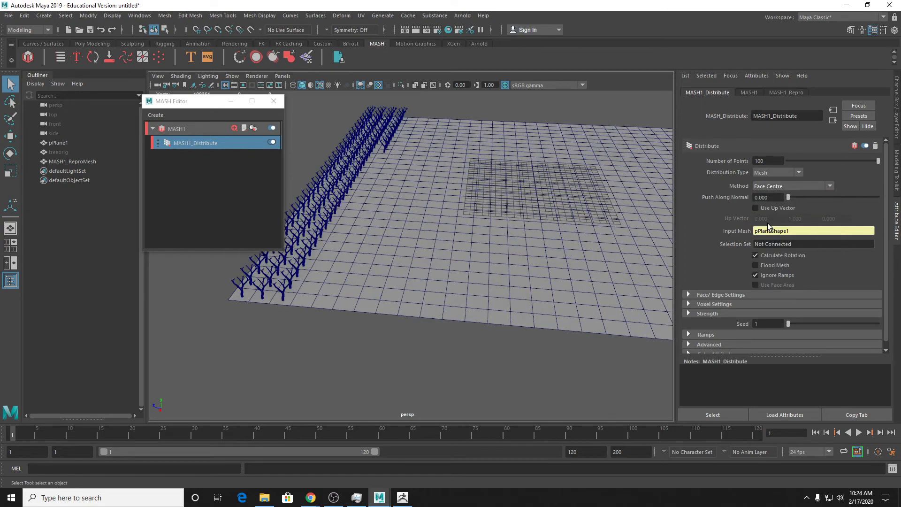
{"action": "left_click_drag", "start_coordinate": [500, 191], "coordinate": [517, 237], "text": "alt"}
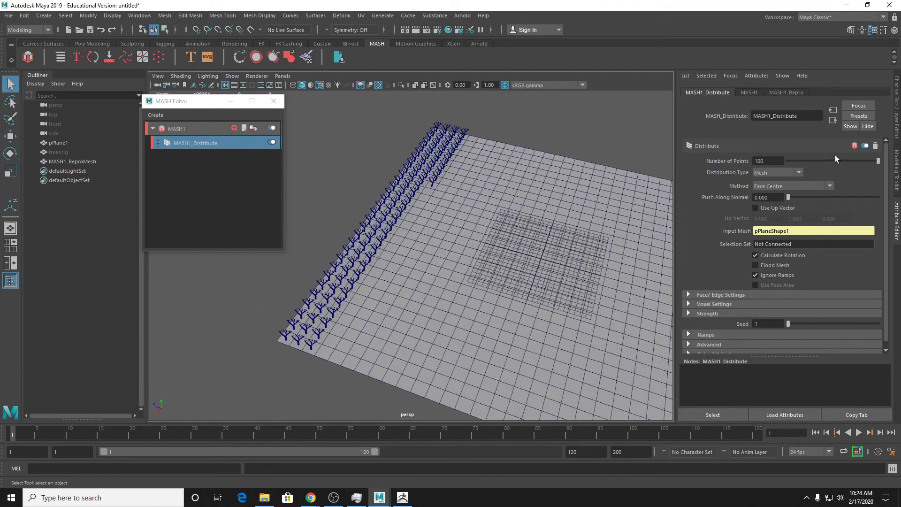
{"action": "mouse_move", "coordinate": [874, 159]}
{"action": "left_mouse_down"}
{"action": "mouse_move", "coordinate": [788, 176]}
{"action": "mouse_move", "coordinate": [879, 161]}
{"action": "left_mouse_up"}
{"action": "middle_click_drag", "start_coordinate": [552, 314], "coordinate": [483, 257], "text": "alt"}
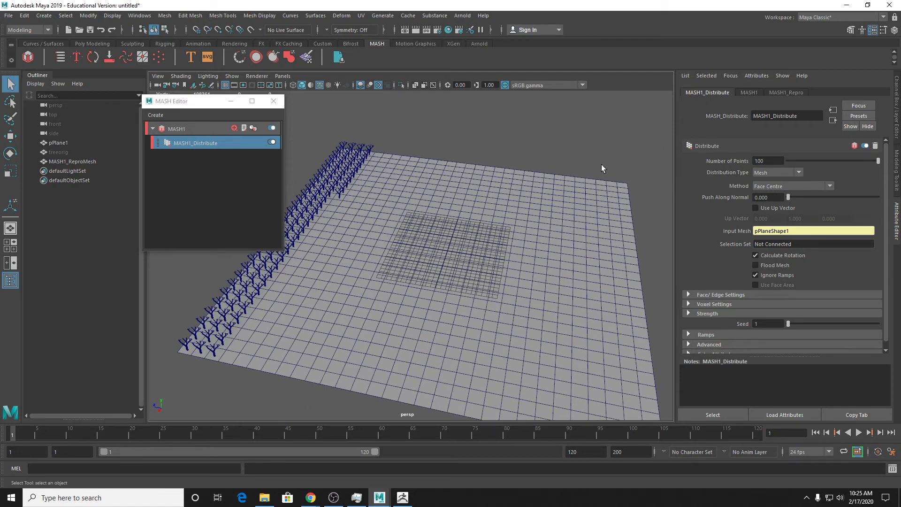
Set the Distribute method to Scatter, select the ground plane, and minimize the MASH Editor.
{"action": "left_click", "coordinate": [779, 188]}
{"action": "left_click", "coordinate": [778, 197]}
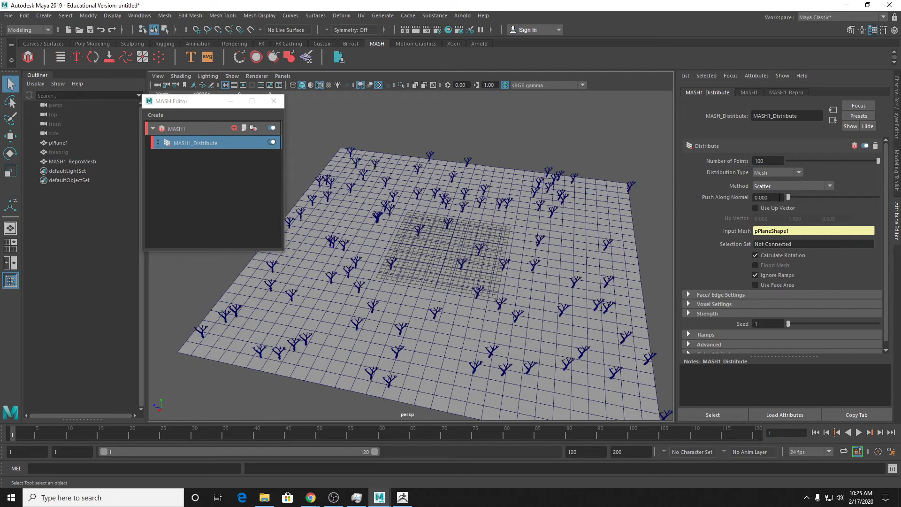
{"action": "left_click", "coordinate": [348, 213]}
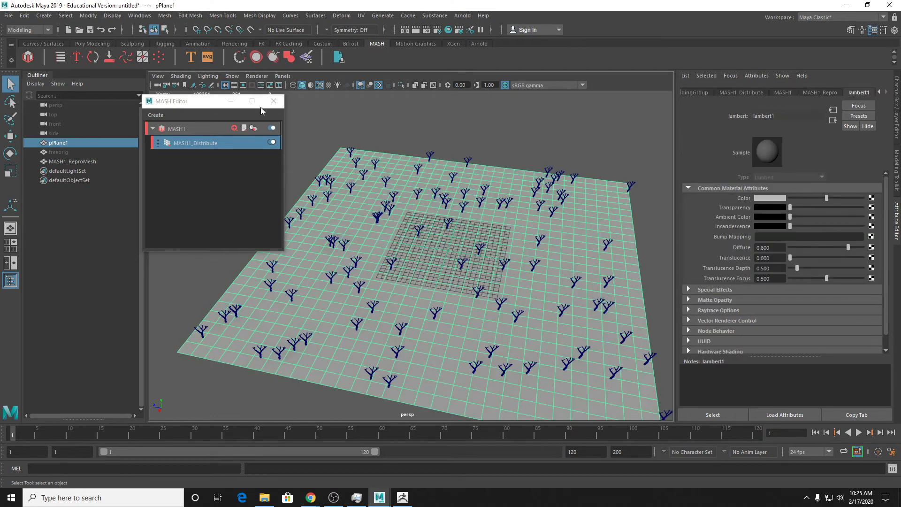
{"action": "left_click", "coordinate": [231, 101]}
Raise a patch of the ground plane's vertices near the far corner into a steep-sided mound.
{"action": "right_click", "coordinate": [339, 216]}
{"action": "right_click_drag", "start_coordinate": [333, 210], "coordinate": [327, 212]}
{"action": "left_click_drag", "start_coordinate": [340, 198], "coordinate": [360, 165]}
{"action": "key", "text": "w"}
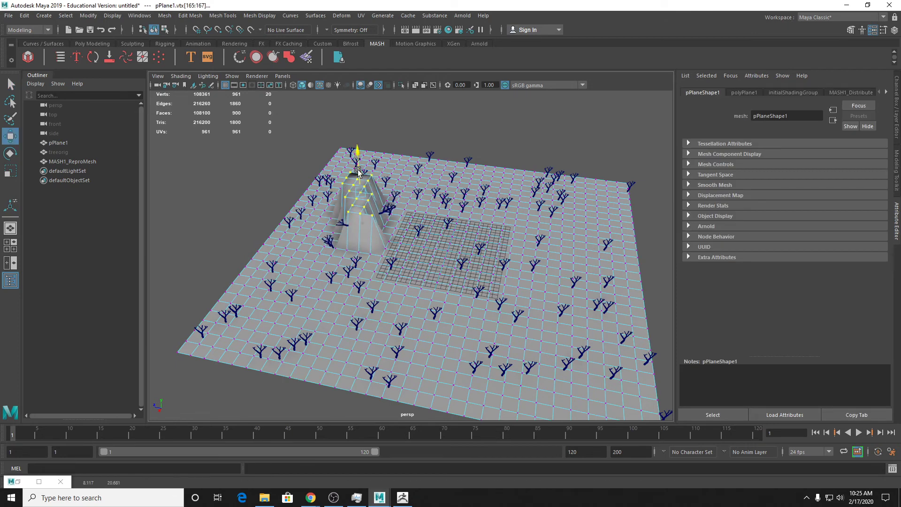
Enable soft selection and raise vertices beside the steep mound into a broad, rounded hill.
{"action": "key", "text": "q"}
{"action": "left_click_drag", "start_coordinate": [502, 223], "coordinate": [602, 246]}
{"action": "key", "text": "b"}
{"action": "key", "text": "w"}
{"action": "left_click_drag", "start_coordinate": [512, 209], "coordinate": [517, 138]}
Raise soft-selected vertices along the plane's near edge into a second rounded hill, return to object mode, and deselect.
{"action": "left_click_drag", "start_coordinate": [328, 342], "coordinate": [342, 364]}
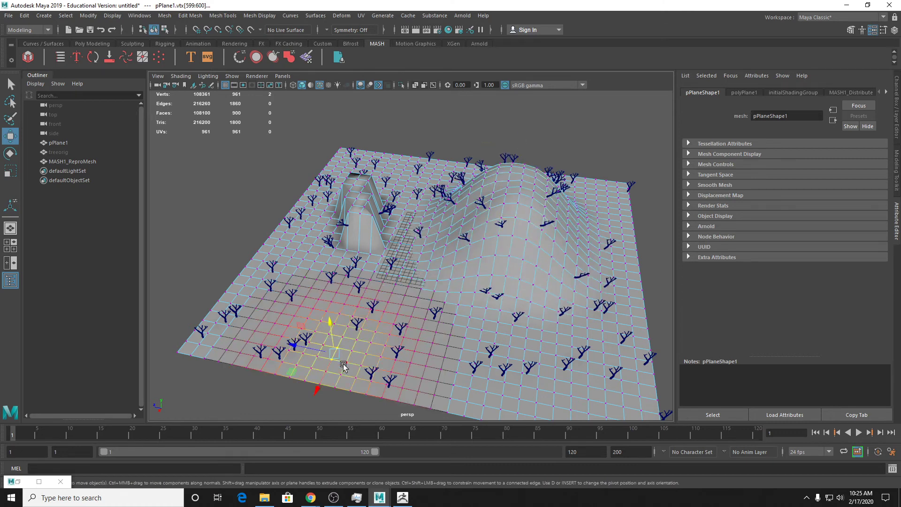
{"action": "left_click_drag", "start_coordinate": [334, 332], "coordinate": [297, 263]}
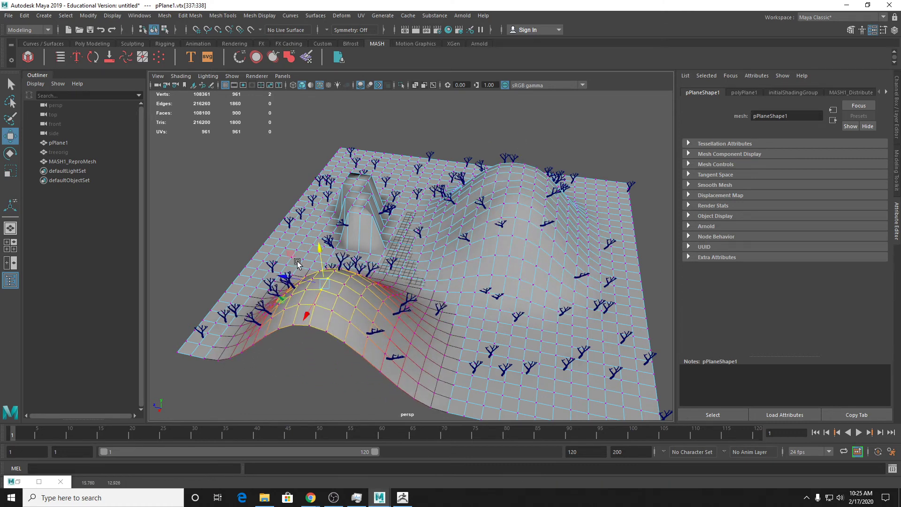
{"action": "key", "text": "q"}
{"action": "right_click_drag", "start_coordinate": [378, 222], "coordinate": [388, 184]}
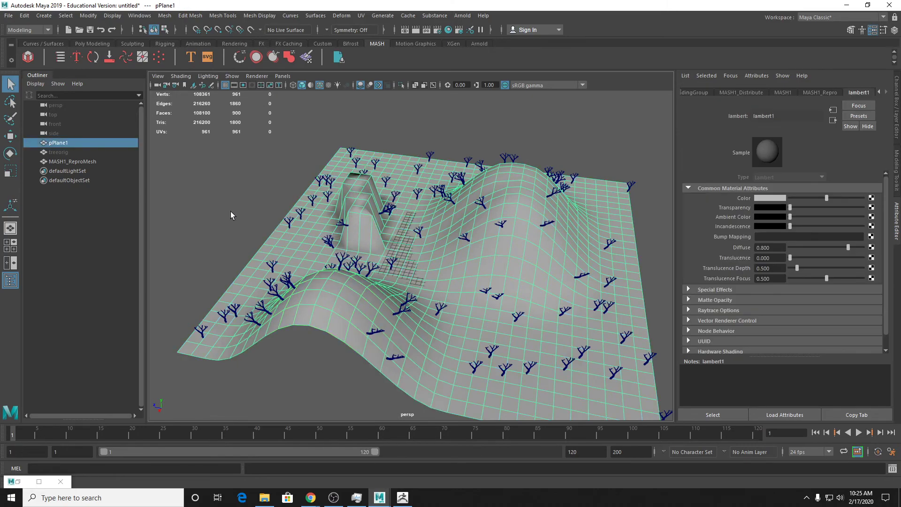
{"action": "left_click", "coordinate": [257, 202]}
Examine from several angles and up close how the scattered trees follow the slopes of the deformed plane.
{"action": "left_click_drag", "start_coordinate": [301, 262], "coordinate": [557, 231], "text": "alt"}
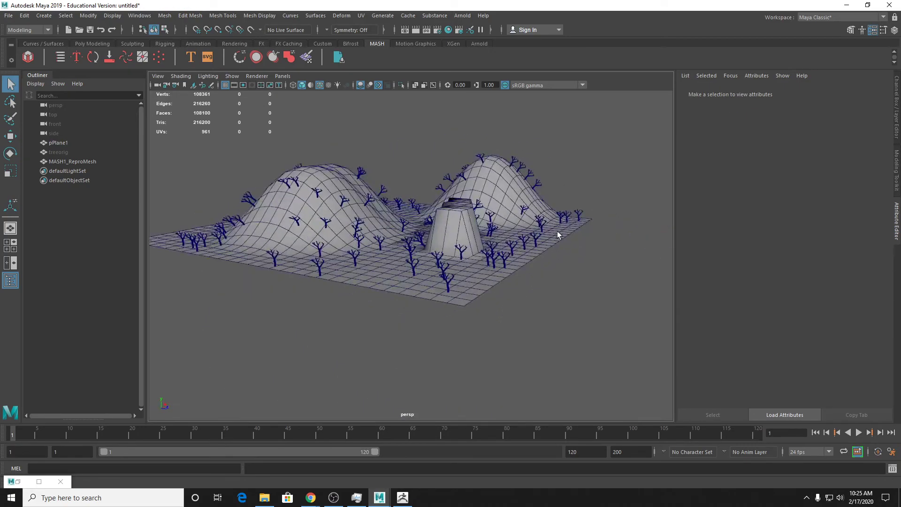
{"action": "scroll", "coordinate": [522, 222], "scroll_direction": "up", "scroll_amount": 3}
{"action": "middle_click_drag", "start_coordinate": [522, 221], "coordinate": [604, 264], "text": "alt"}
{"action": "mouse_move", "coordinate": [453, 265]}
{"action": "left_mouse_down", "text": "alt"}
{"action": "mouse_move", "coordinate": [437, 324]}
{"action": "mouse_move", "coordinate": [442, 266]}
{"action": "left_mouse_up", "text": "alt"}
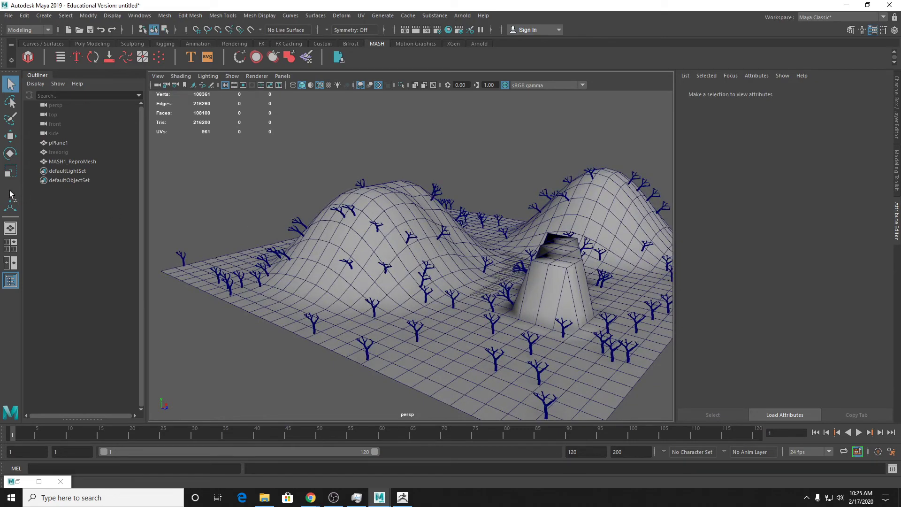
{"action": "scroll", "coordinate": [507, 243], "scroll_direction": "up", "scroll_amount": 3}
{"action": "left_click_drag", "start_coordinate": [430, 301], "coordinate": [459, 278], "text": "alt"}
{"action": "key", "text": "super"}
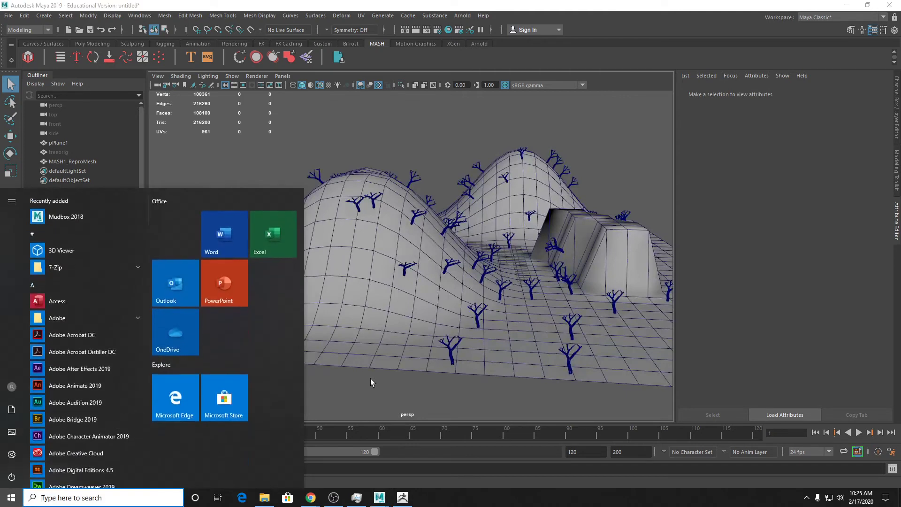
Return to the hills scene and open the settings of the MASH1_Distribute node.
{"action": "left_click", "coordinate": [371, 379]}
{"action": "left_click", "coordinate": [17, 482]}
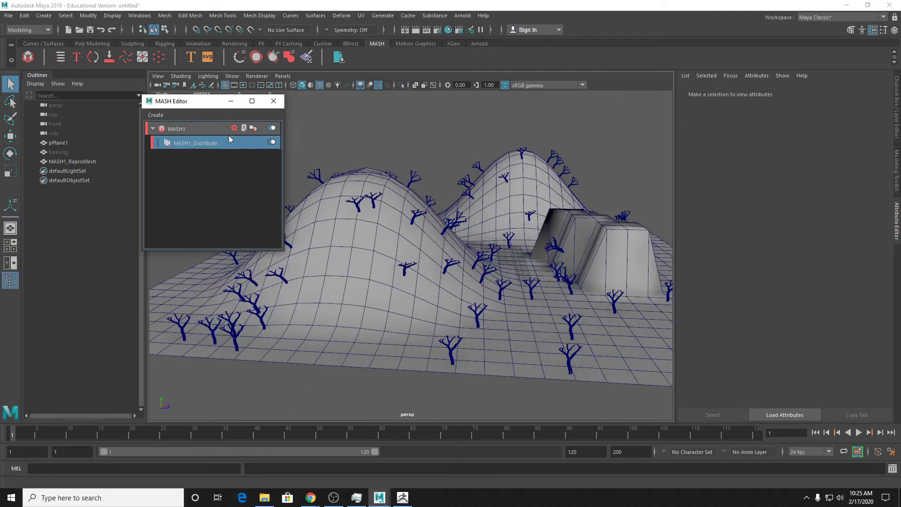
{"action": "left_click_drag", "start_coordinate": [427, 189], "coordinate": [427, 229], "text": "alt"}
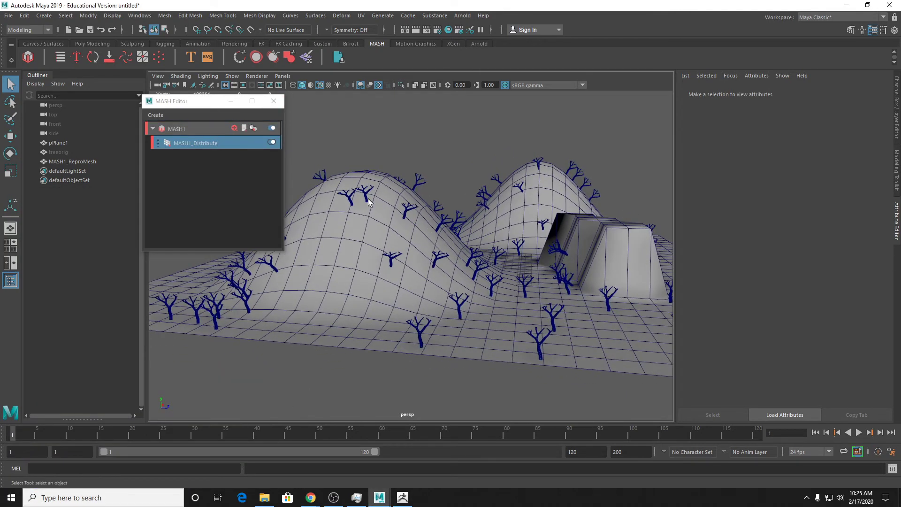
{"action": "left_click_drag", "start_coordinate": [368, 199], "coordinate": [405, 208], "text": "alt"}
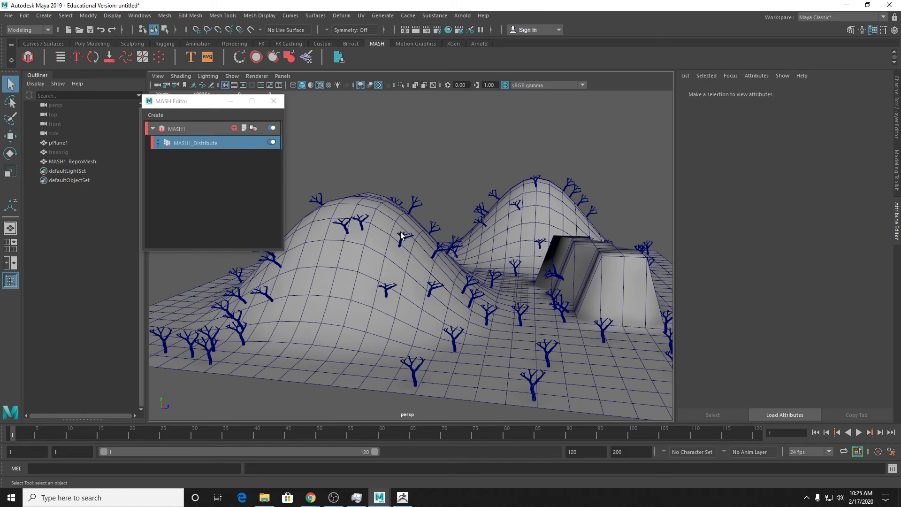
{"action": "scroll", "coordinate": [416, 212], "scroll_direction": "up", "scroll_amount": 8}
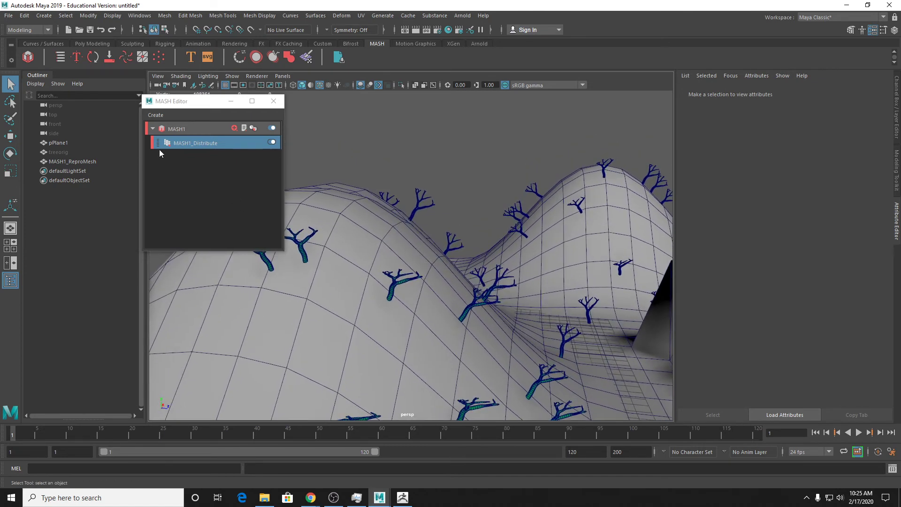
{"action": "left_click", "coordinate": [193, 146]}
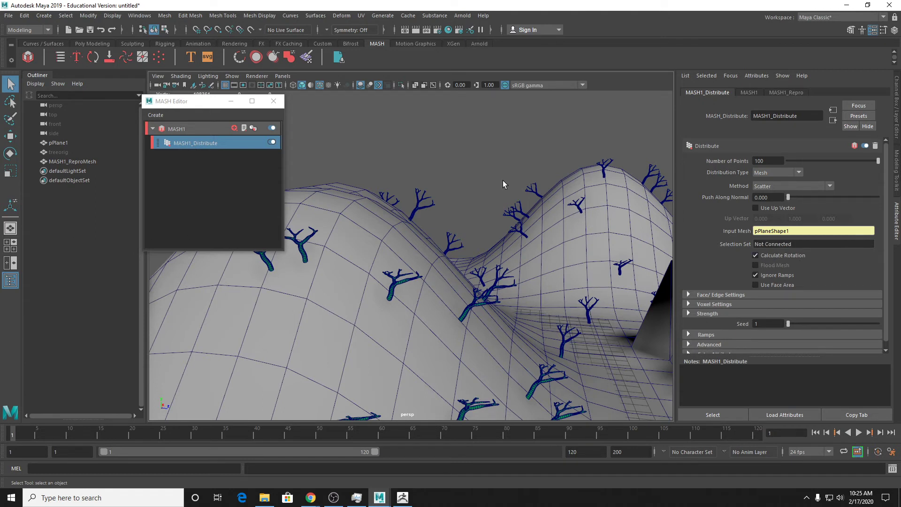
Try the tree distribution with Calculate Rotation off, restore the option, and view how the trees lean on the slopes.
{"action": "left_click", "coordinate": [781, 255]}
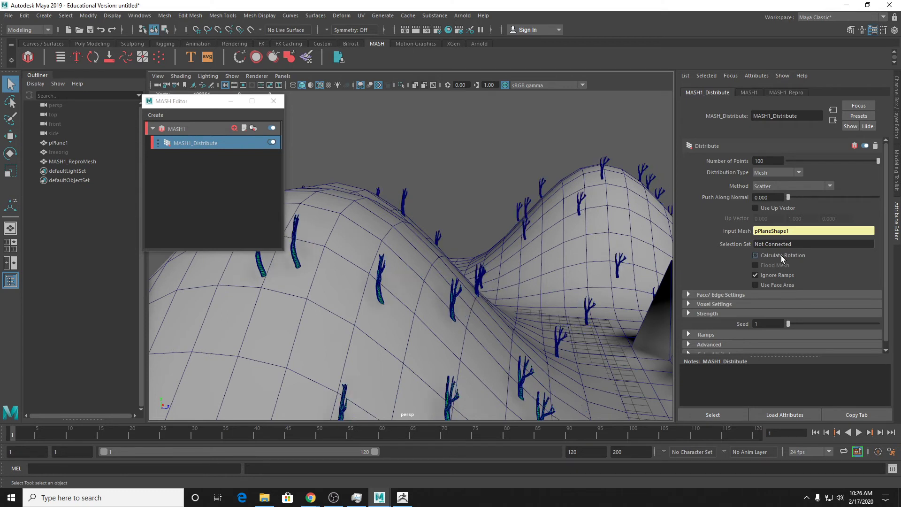
{"action": "left_click", "coordinate": [756, 255]}
{"action": "left_click_drag", "start_coordinate": [385, 259], "coordinate": [448, 295], "text": "alt"}
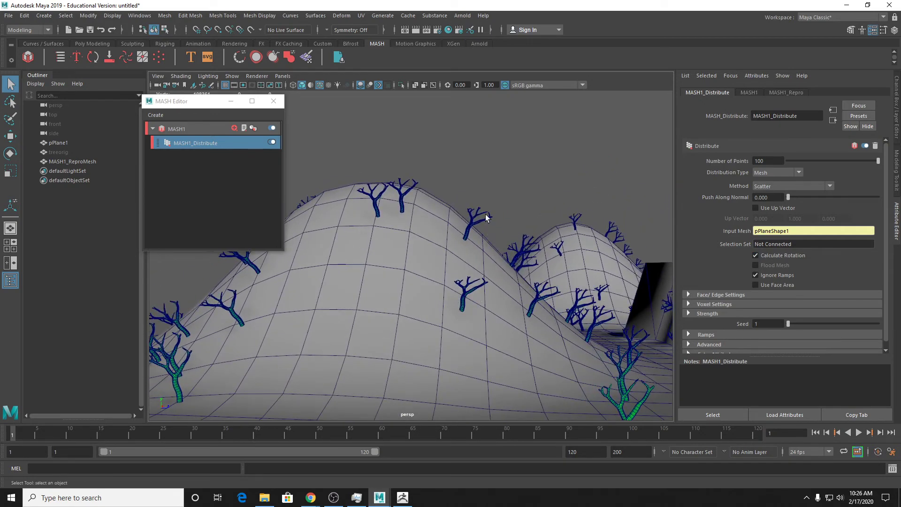
{"action": "left_click_drag", "start_coordinate": [487, 206], "coordinate": [498, 255], "text": "alt"}
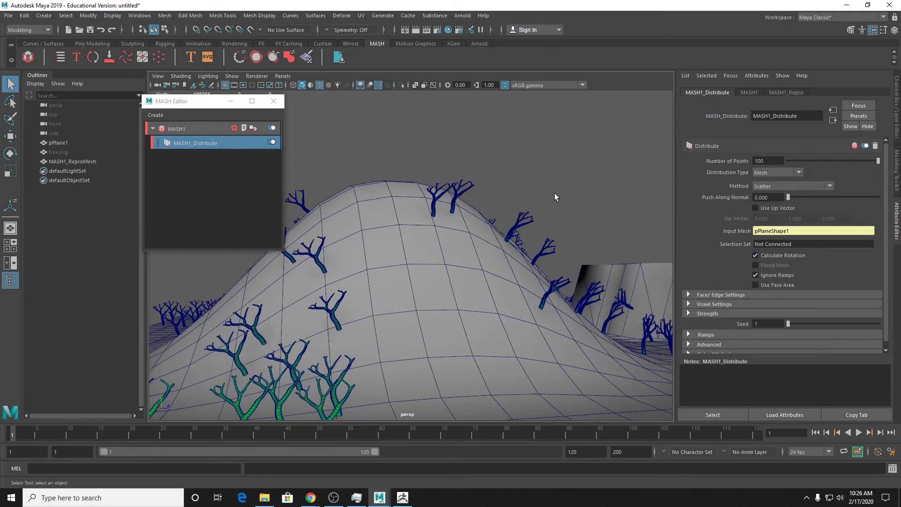
{"action": "key", "text": "space"}
{"action": "left_click_drag", "start_coordinate": [556, 230], "coordinate": [540, 229]}
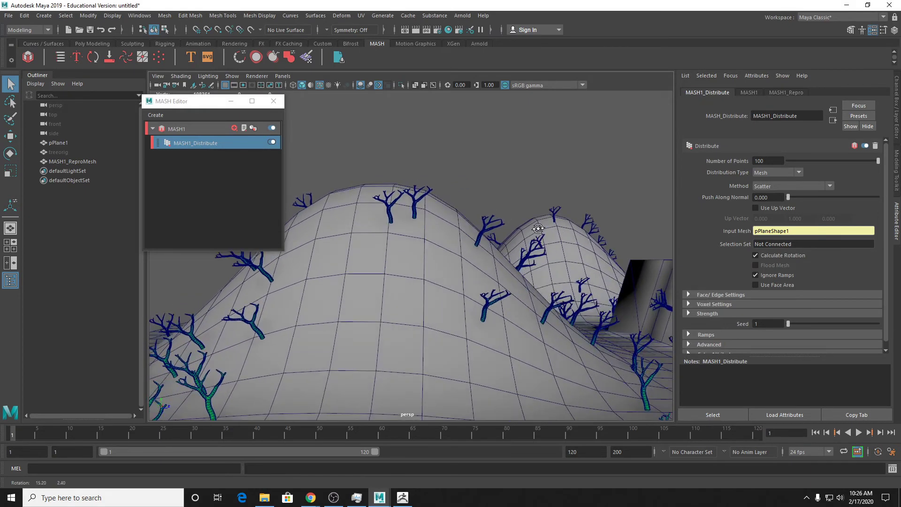
Turn off Calculate Rotation on the Distribute node and check the tree orientation across the hills.
{"action": "left_click", "coordinate": [768, 257]}
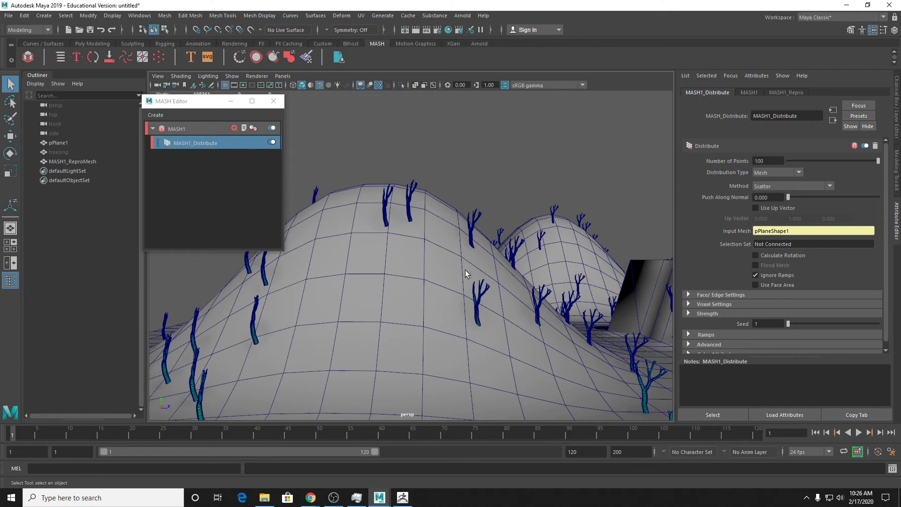
{"action": "left_click_drag", "start_coordinate": [483, 261], "coordinate": [458, 244], "text": "alt"}
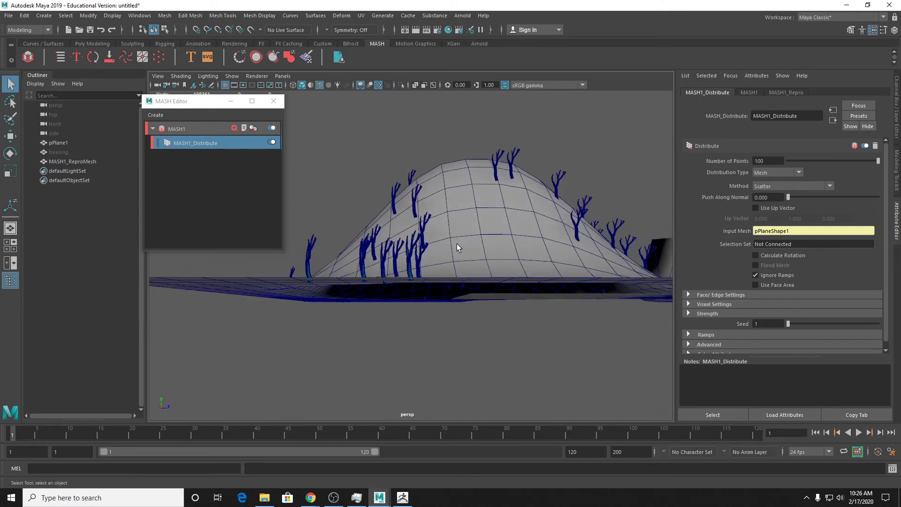
{"action": "scroll", "coordinate": [458, 244], "scroll_direction": "up", "scroll_amount": 5}
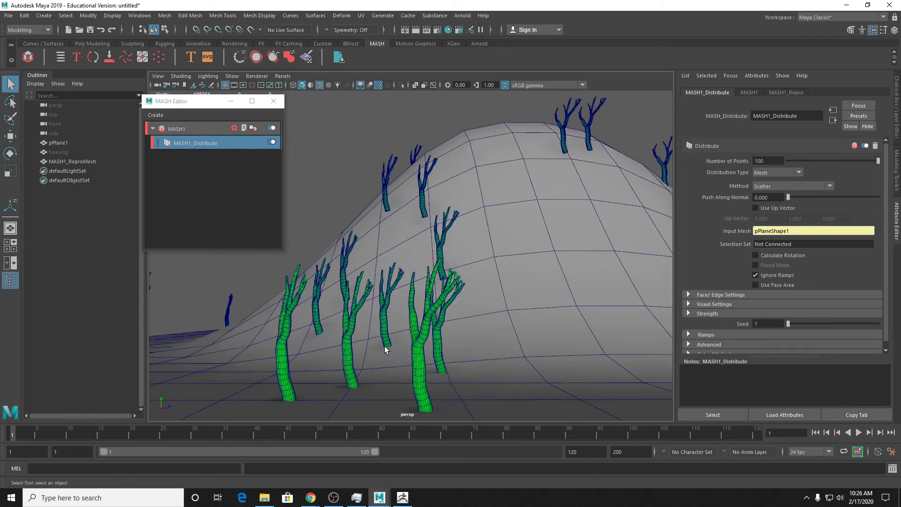
{"action": "scroll", "coordinate": [491, 214], "scroll_direction": "down", "scroll_amount": 3}
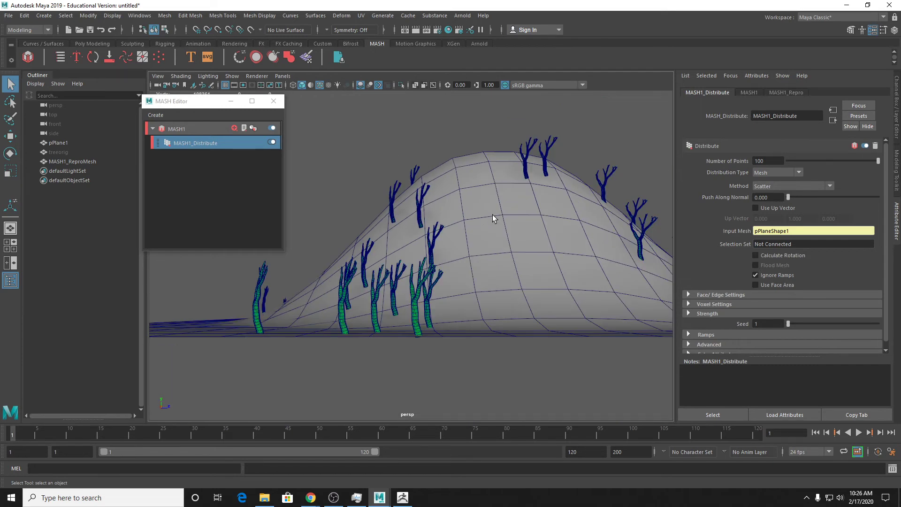
{"action": "scroll", "coordinate": [493, 215], "scroll_direction": "down", "scroll_amount": 3}
{"action": "left_click_drag", "start_coordinate": [499, 221], "coordinate": [559, 192], "text": "alt"}
{"action": "scroll", "coordinate": [498, 260], "scroll_direction": "down", "scroll_amount": 3}
{"action": "scroll", "coordinate": [470, 270], "scroll_direction": "down", "scroll_amount": 3}
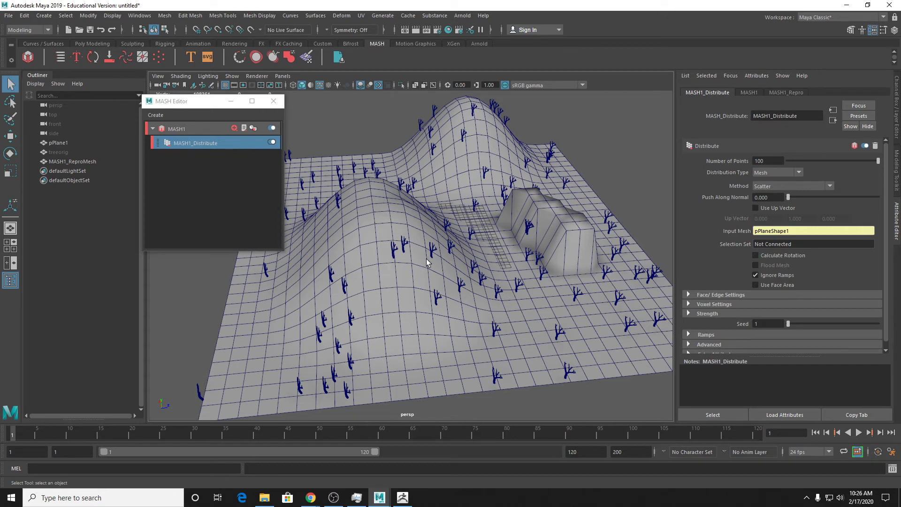
Try the Face Centre distribution method with and without Flood Mesh, and return the method to Scatter.
{"action": "left_click", "coordinate": [448, 167]}
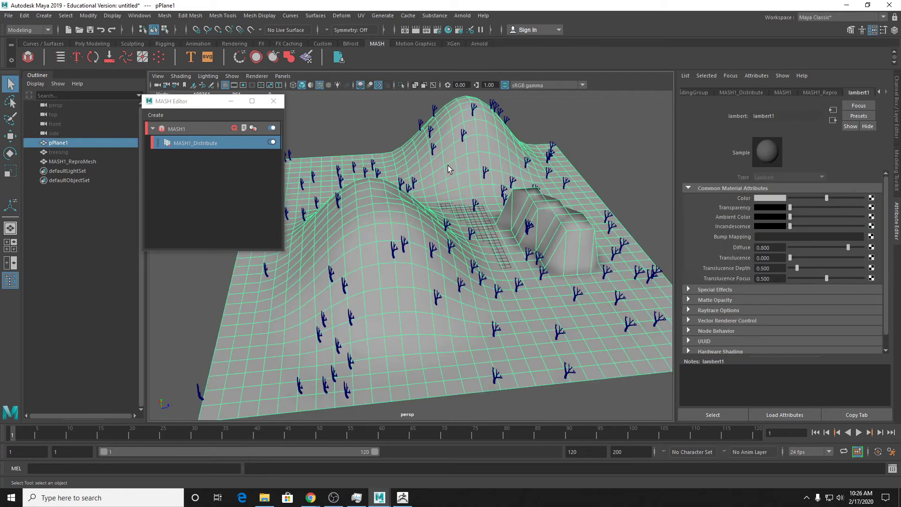
{"action": "left_click", "coordinate": [195, 144]}
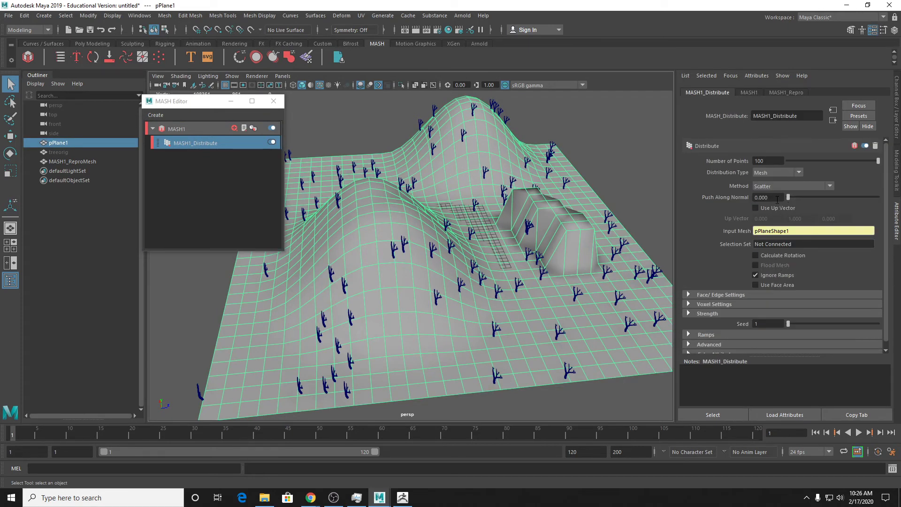
{"action": "left_click", "coordinate": [776, 185]}
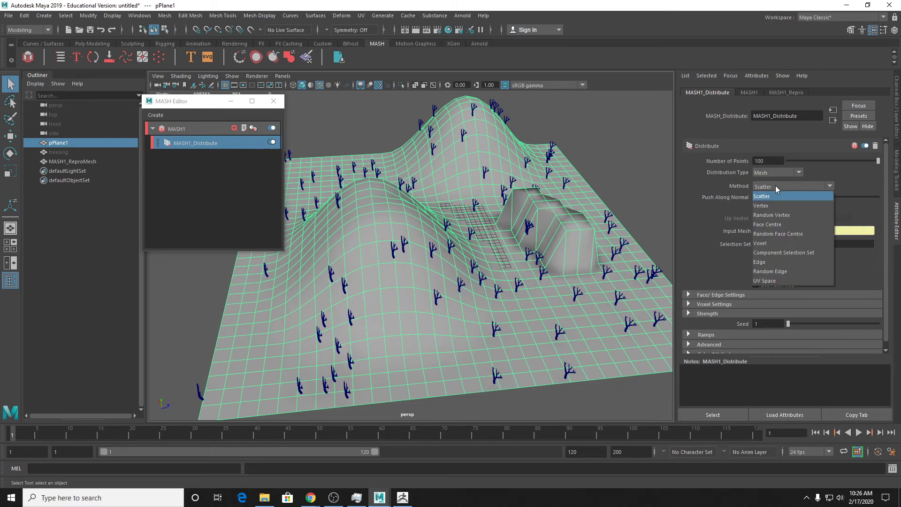
{"action": "left_click", "coordinate": [777, 225]}
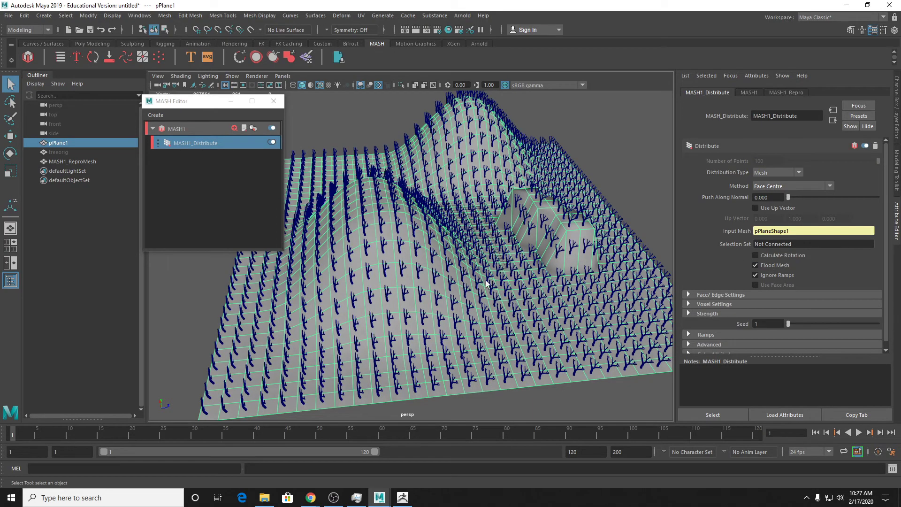
{"action": "left_click_drag", "start_coordinate": [485, 282], "coordinate": [392, 254], "text": "alt"}
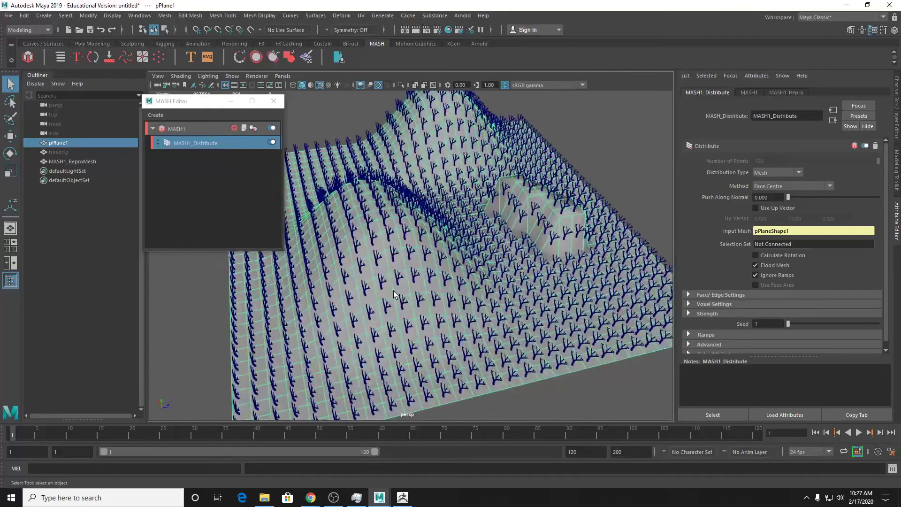
{"action": "left_click", "coordinate": [777, 265]}
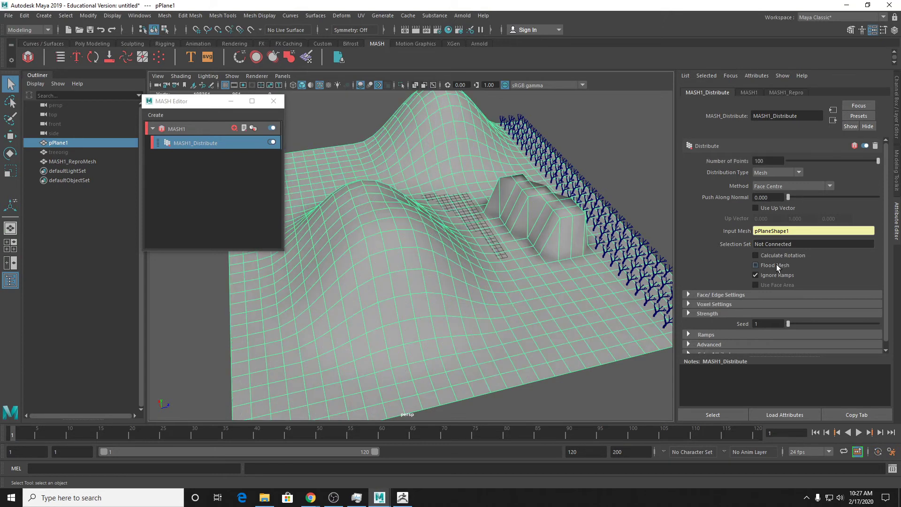
{"action": "left_click", "coordinate": [794, 187]}
{"action": "left_click", "coordinate": [784, 198]}
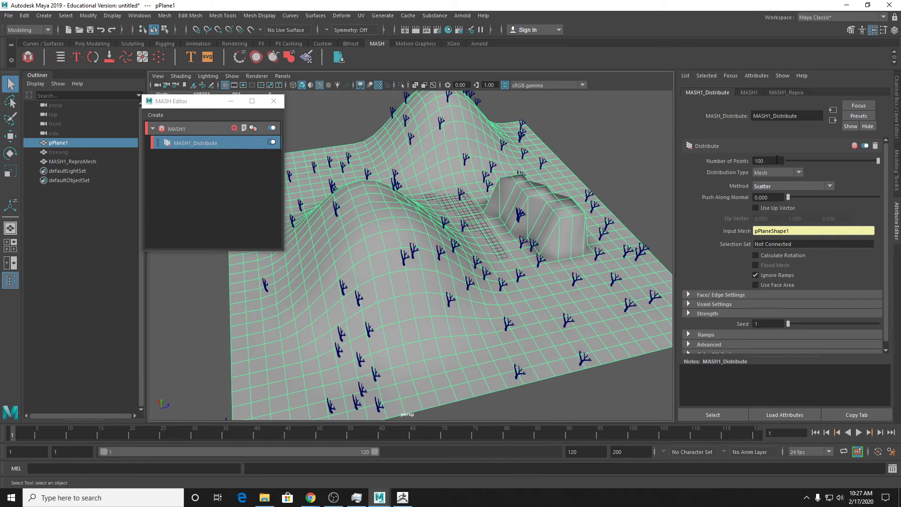
Set the Distribute node's number of points to 200.
{"action": "double_click", "coordinate": [761, 160]}
{"action": "type", "text": "200"}
{"action": "key", "text": "Return"}
Examine the density and placement of the scattered trees from low and close angles over the hills.
{"action": "scroll", "coordinate": [472, 200], "scroll_direction": "up", "scroll_amount": 2}
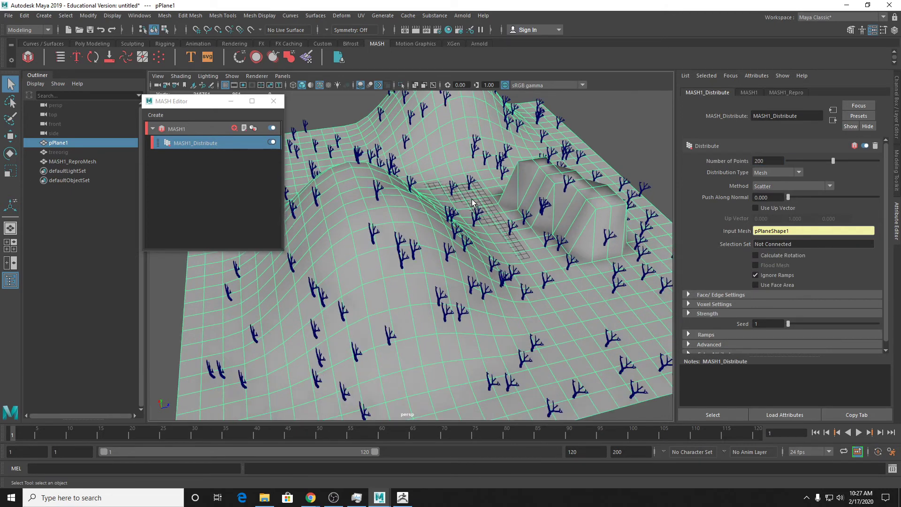
{"action": "left_click_drag", "start_coordinate": [472, 199], "coordinate": [470, 228], "text": "alt"}
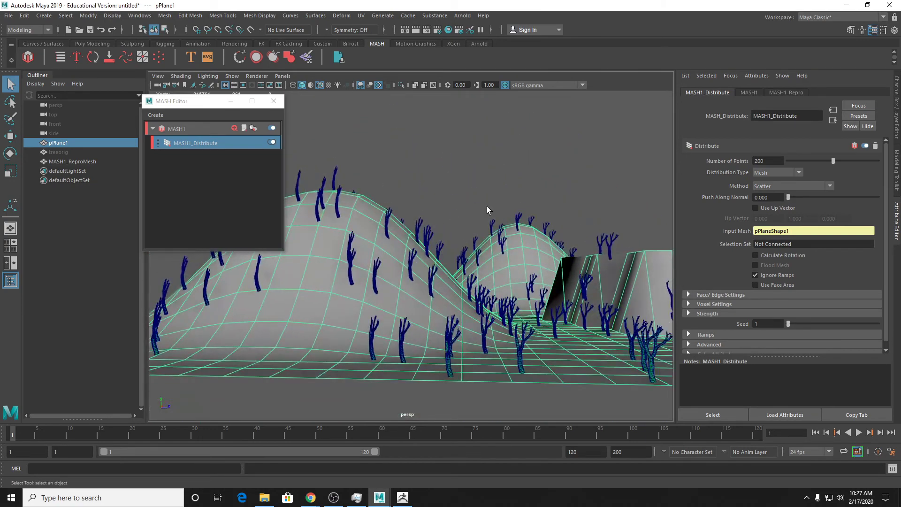
{"action": "scroll", "coordinate": [481, 208], "scroll_direction": "up", "scroll_amount": 3}
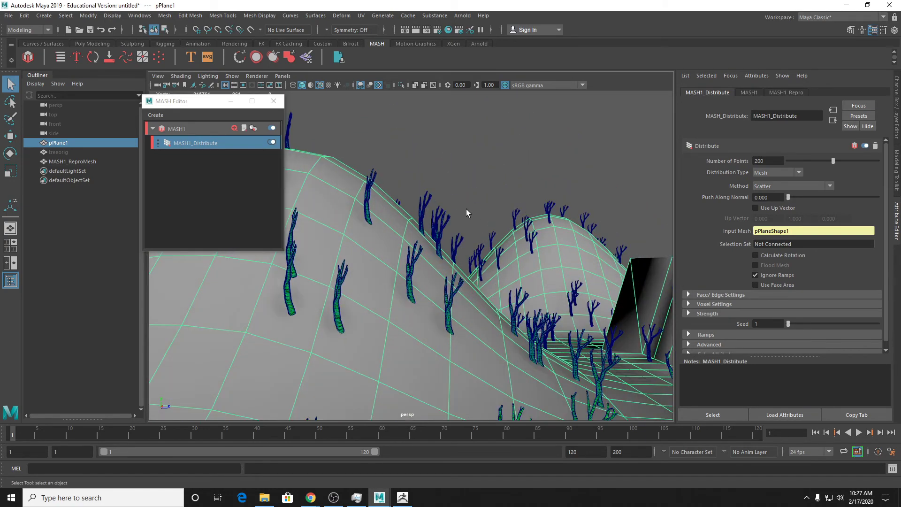
{"action": "scroll", "coordinate": [466, 209], "scroll_direction": "down", "scroll_amount": 2}
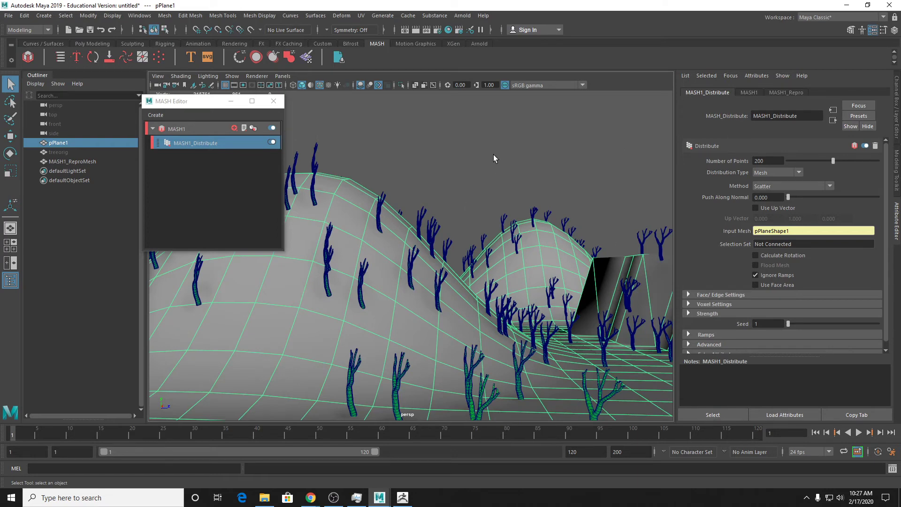
{"action": "scroll", "coordinate": [468, 152], "scroll_direction": "down", "scroll_amount": 2}
{"action": "scroll", "coordinate": [469, 153], "scroll_direction": "down", "scroll_amount": 2}
{"action": "mouse_move", "coordinate": [472, 164]}
{"action": "left_mouse_down", "text": "alt"}
{"action": "mouse_move", "coordinate": [460, 203]}
{"action": "mouse_move", "coordinate": [465, 173]}
{"action": "left_mouse_up", "text": "alt"}
{"action": "scroll", "coordinate": [406, 199], "scroll_direction": "up", "scroll_amount": 3}
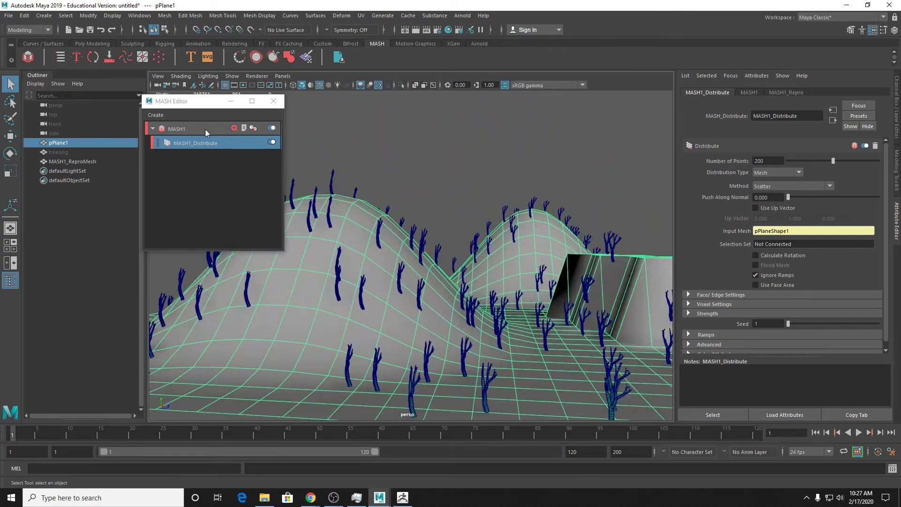
Add a Random node to the MASH1 network.
{"action": "left_click", "coordinate": [205, 128]}
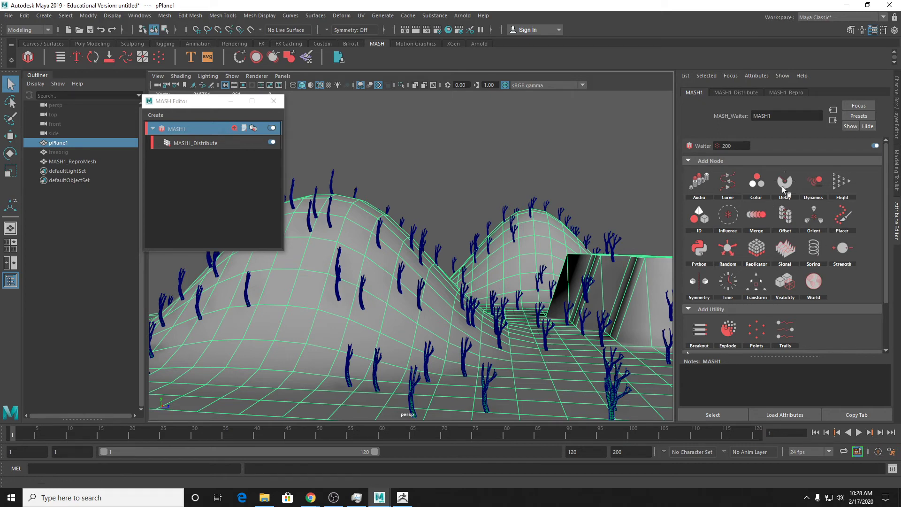
{"action": "mouse_move", "coordinate": [764, 191]}
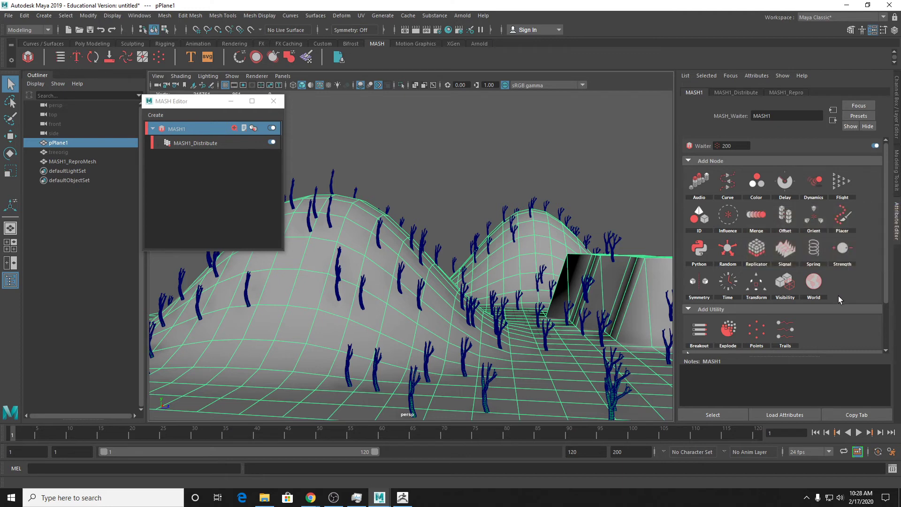
{"action": "left_click", "coordinate": [731, 254]}
{"action": "left_click", "coordinate": [728, 250]}
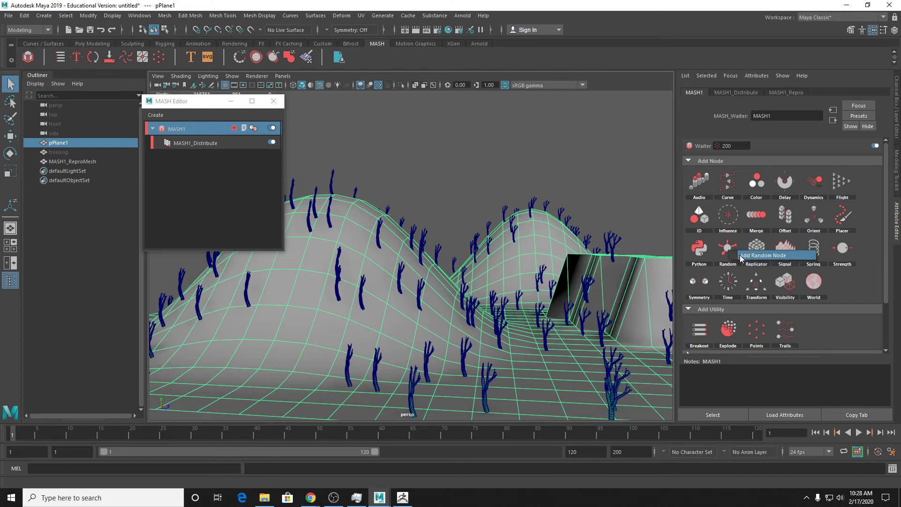
{"action": "left_click", "coordinate": [740, 254]}
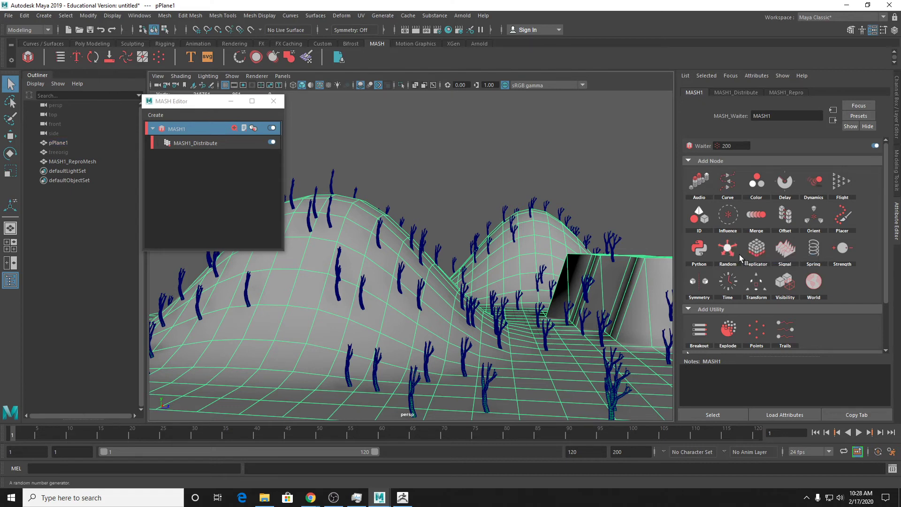
Add a second Random node to the MASH1 network.
{"action": "left_click", "coordinate": [195, 128]}
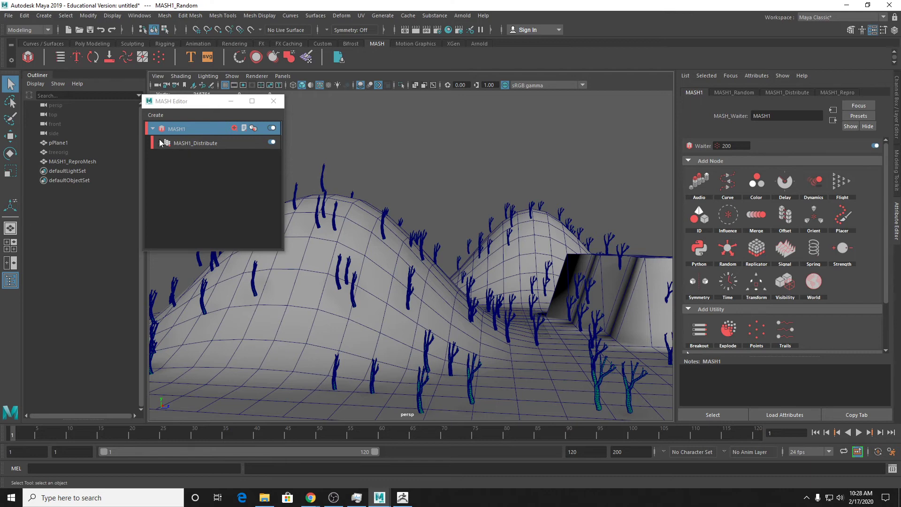
{"action": "left_click", "coordinate": [750, 256]}
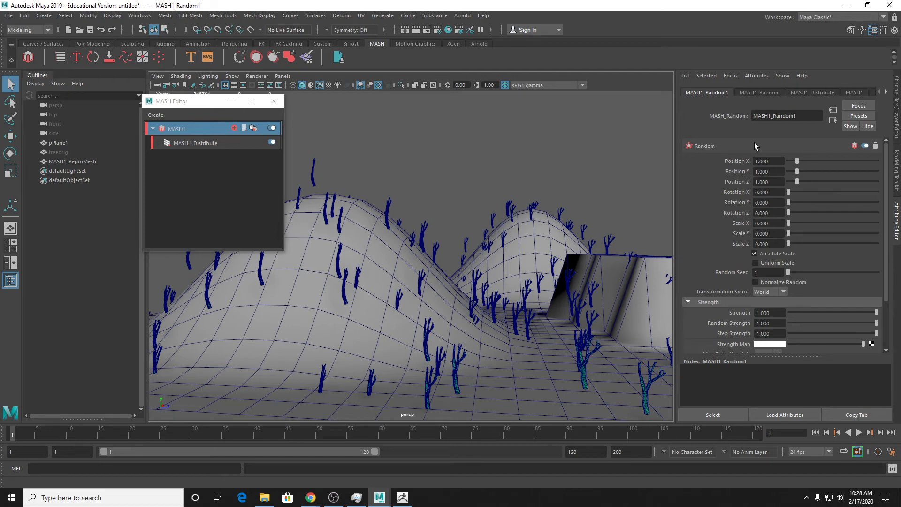
Reopen the MASH Editor and delete the duplicate MASH1_Random1 node.
{"action": "left_click", "coordinate": [274, 101]}
{"action": "left_click", "coordinate": [61, 57]}
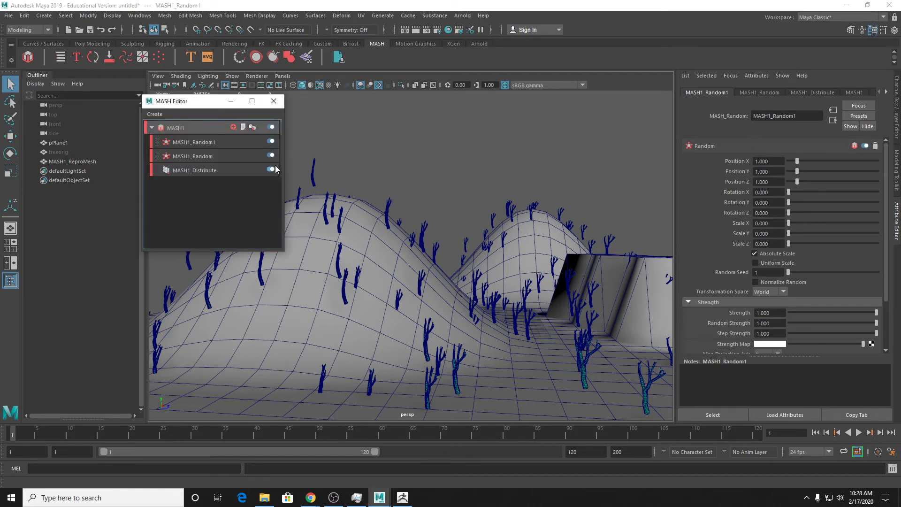
{"action": "left_click", "coordinate": [259, 142]}
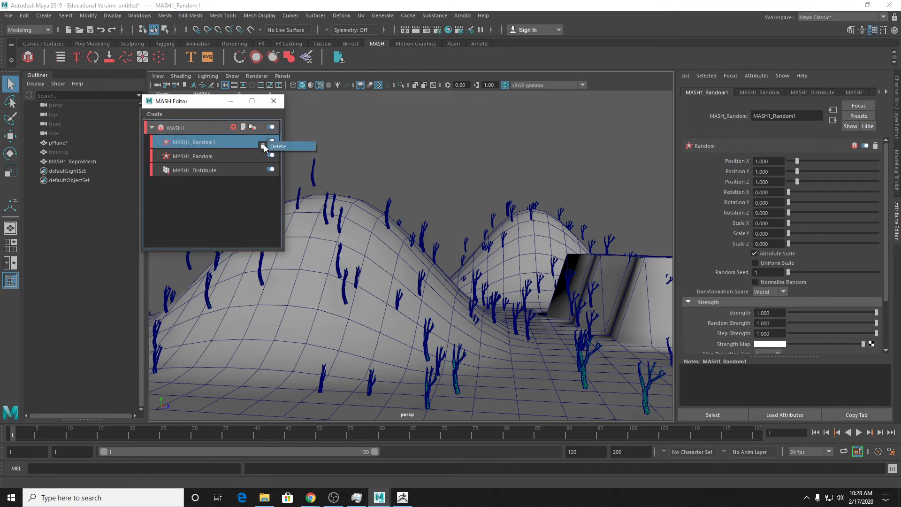
{"action": "key", "text": "Delete"}
{"action": "left_click", "coordinate": [445, 250]}
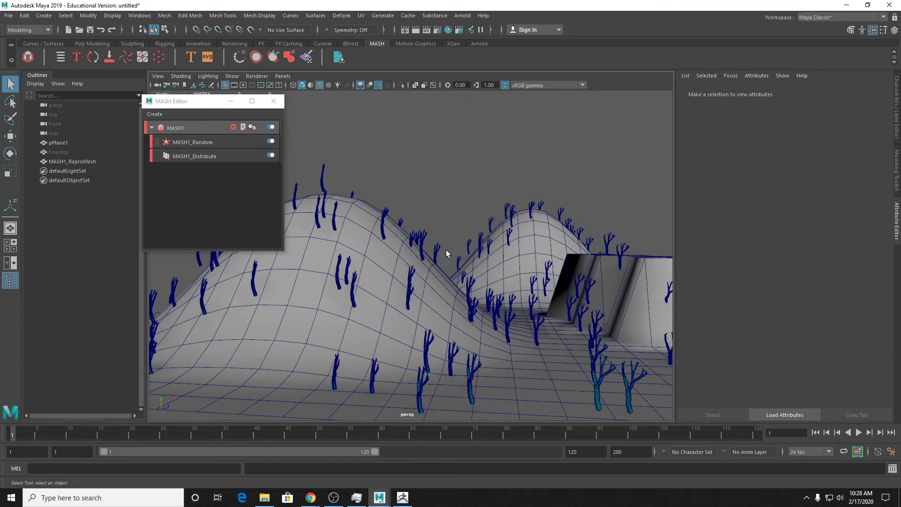
Open the MASH1_Random node's settings and bring the trees at the foot of the hill into close view.
{"action": "left_click", "coordinate": [213, 142]}
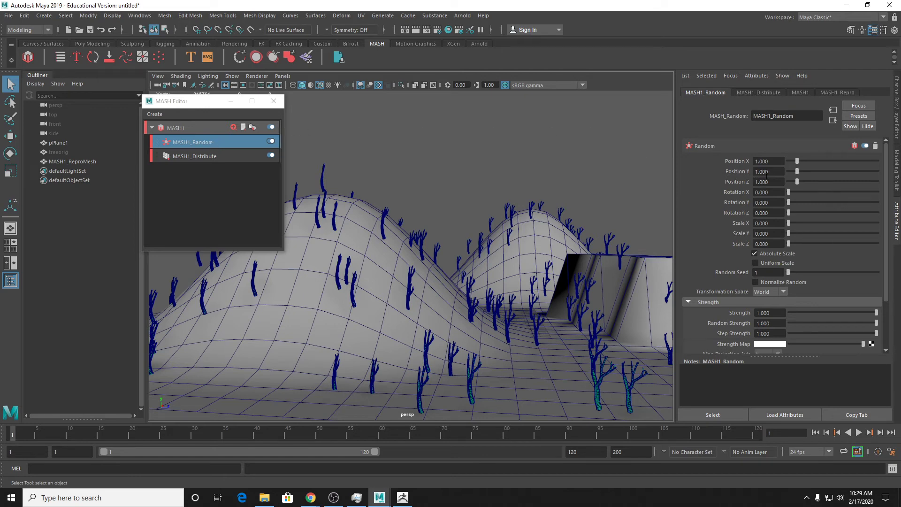
{"action": "scroll", "coordinate": [464, 207], "scroll_direction": "up", "scroll_amount": 5}
{"action": "middle_click_drag", "start_coordinate": [491, 264], "coordinate": [442, 170], "text": "alt"}
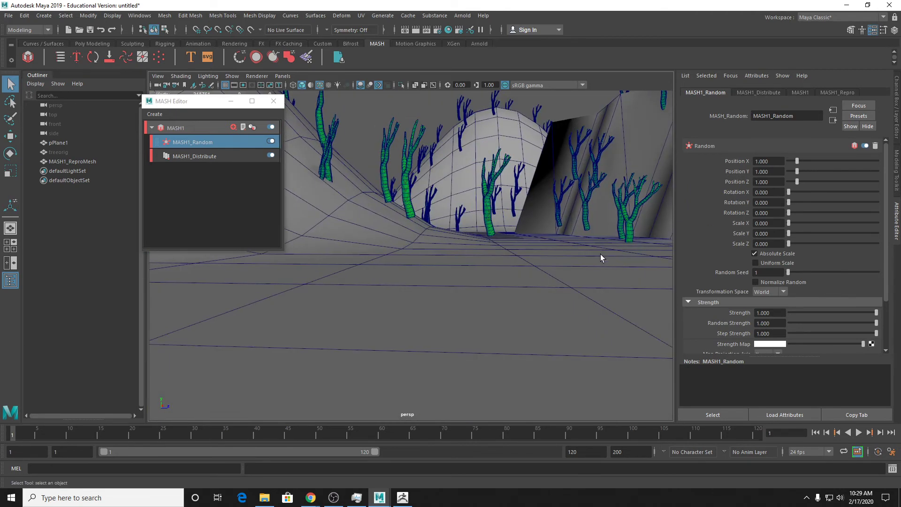
{"action": "left_click_drag", "start_coordinate": [601, 255], "coordinate": [589, 259], "text": "alt"}
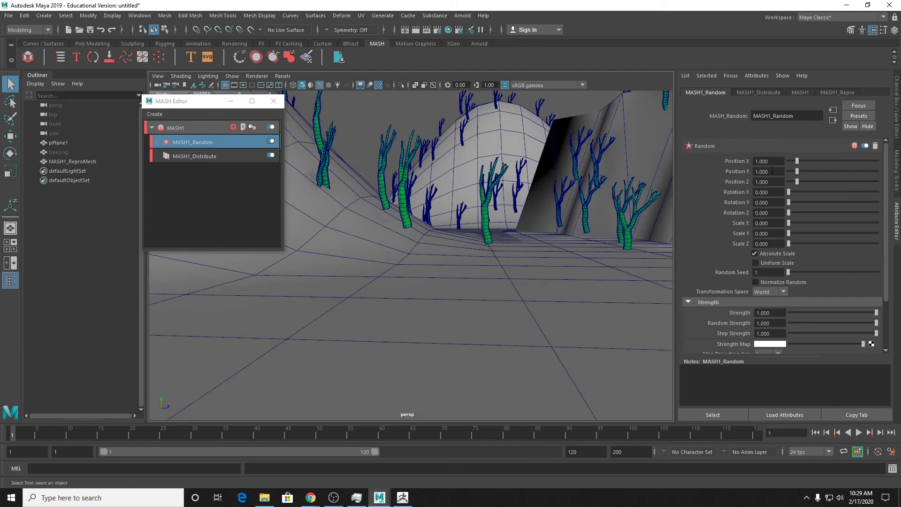
Try a random Position X of 0.745, and restore Position X and Position Y to 1.
{"action": "mouse_move", "coordinate": [797, 161]}
{"action": "left_mouse_down"}
{"action": "mouse_move", "coordinate": [806, 161]}
{"action": "mouse_move", "coordinate": [770, 173]}
{"action": "mouse_move", "coordinate": [796, 162]}
{"action": "left_mouse_up"}
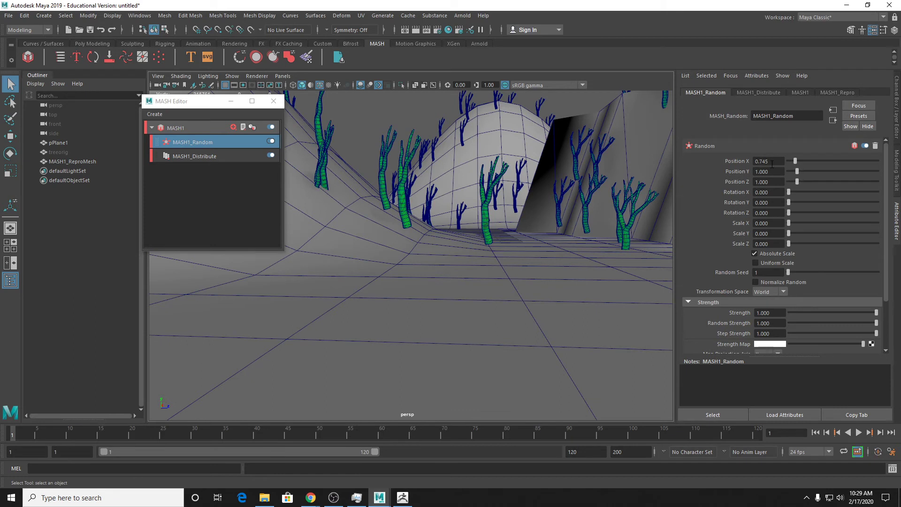
{"action": "left_click", "coordinate": [780, 162]}
{"action": "type", "text": "1"}
{"action": "left_click", "coordinate": [781, 172]}
{"action": "type", "text": "1"}
Set the Random node's Position X, Y and Z to 0 to remove the random offset of the trees.
{"action": "left_click", "coordinate": [772, 182]}
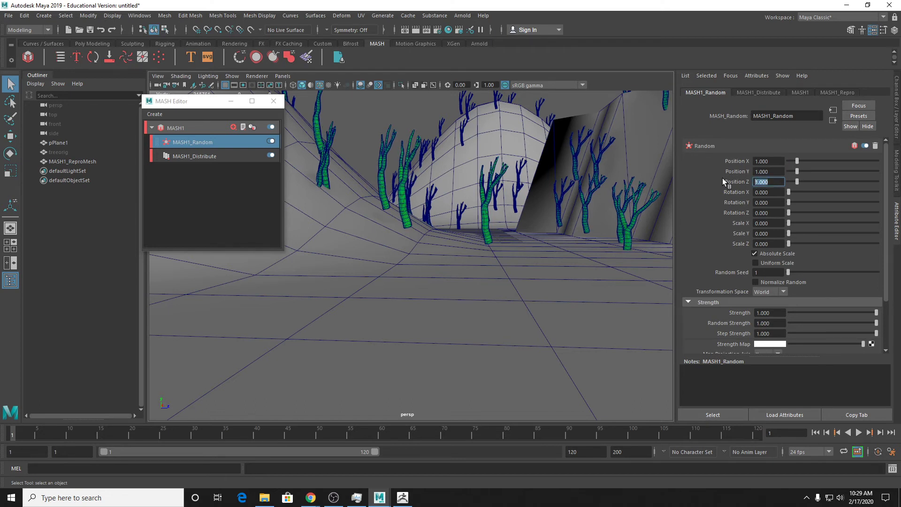
{"action": "type", "text": "0"}
{"action": "left_click_drag", "start_coordinate": [771, 172], "coordinate": [744, 157]}
{"action": "type", "text": "00"}
{"action": "scroll", "coordinate": [511, 229], "scroll_direction": "down", "scroll_amount": 8}
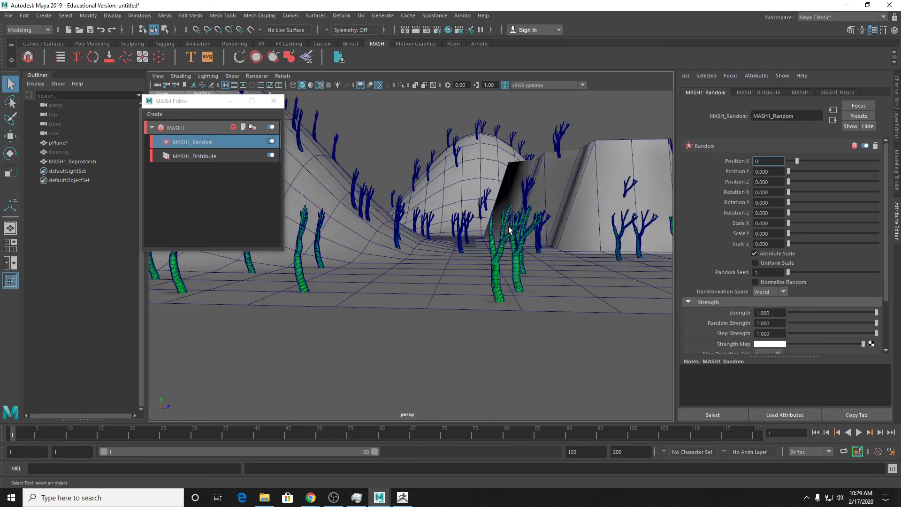
{"action": "left_click_drag", "start_coordinate": [476, 218], "coordinate": [479, 249], "text": "alt"}
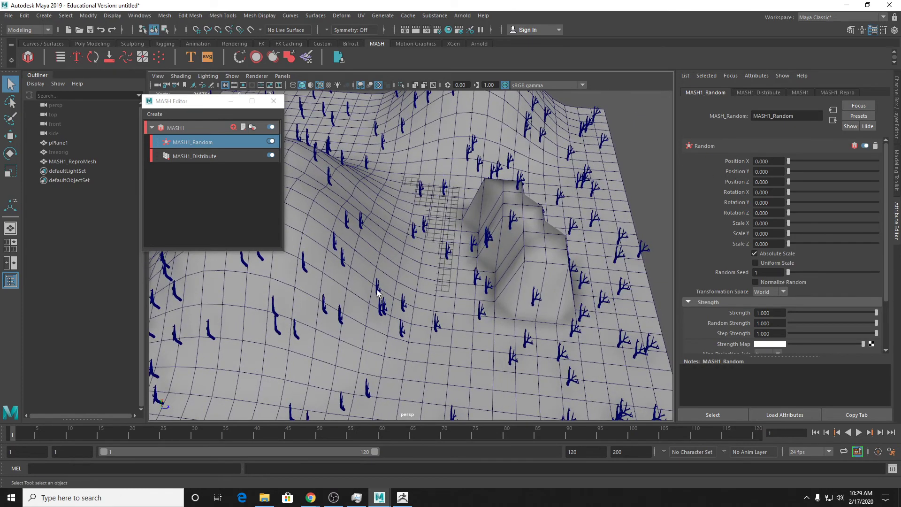
Try random Position Y offsets of about 3.5 and 2.55 on the trees, and reset Position Y to 0.
{"action": "scroll", "coordinate": [450, 290], "scroll_direction": "up", "scroll_amount": 4}
{"action": "left_click_drag", "start_coordinate": [449, 289], "coordinate": [454, 239], "text": "alt"}
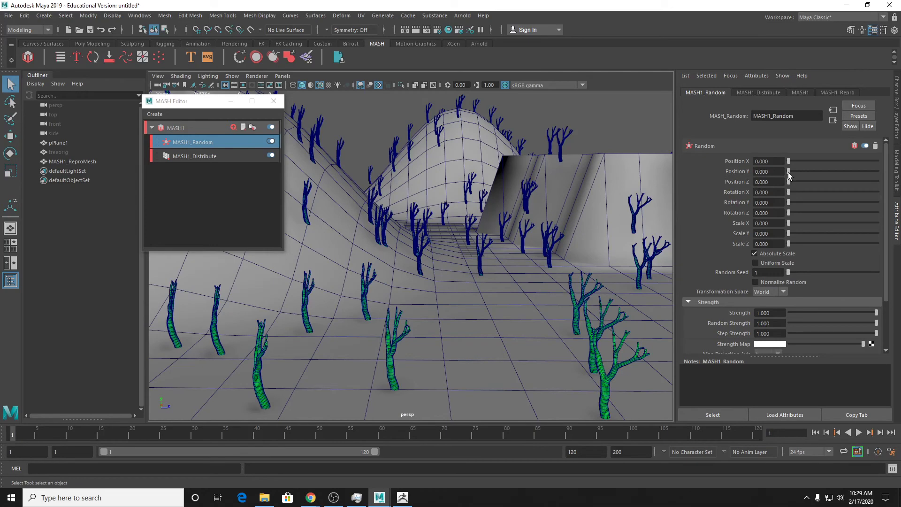
{"action": "left_click_drag", "start_coordinate": [789, 172], "coordinate": [819, 172]}
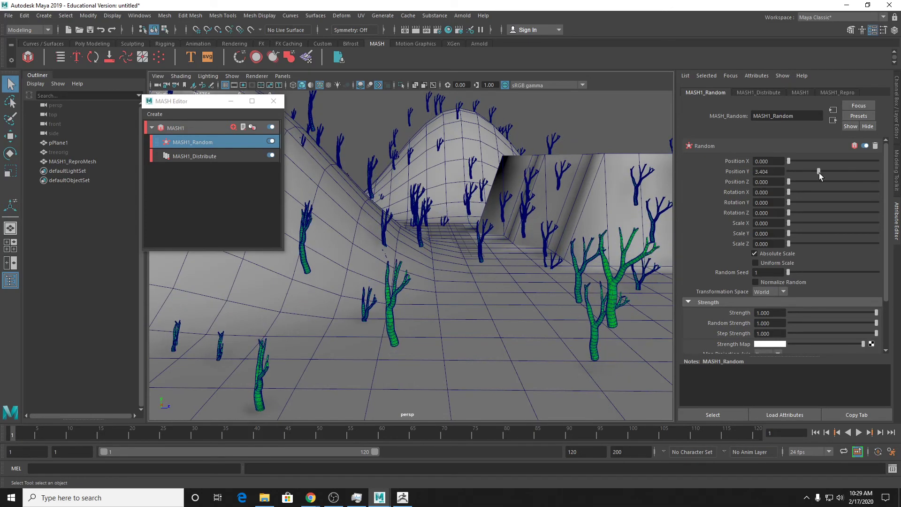
{"action": "left_click_drag", "start_coordinate": [469, 223], "coordinate": [503, 201], "text": "alt"}
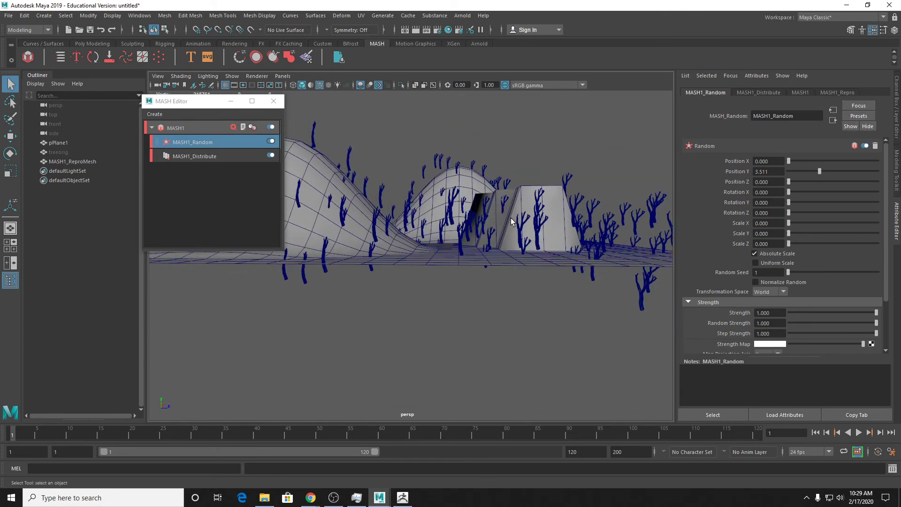
{"action": "mouse_move", "coordinate": [819, 171]}
{"action": "left_mouse_down"}
{"action": "mouse_move", "coordinate": [802, 174]}
{"action": "mouse_move", "coordinate": [818, 179]}
{"action": "mouse_move", "coordinate": [811, 175]}
{"action": "left_mouse_up"}
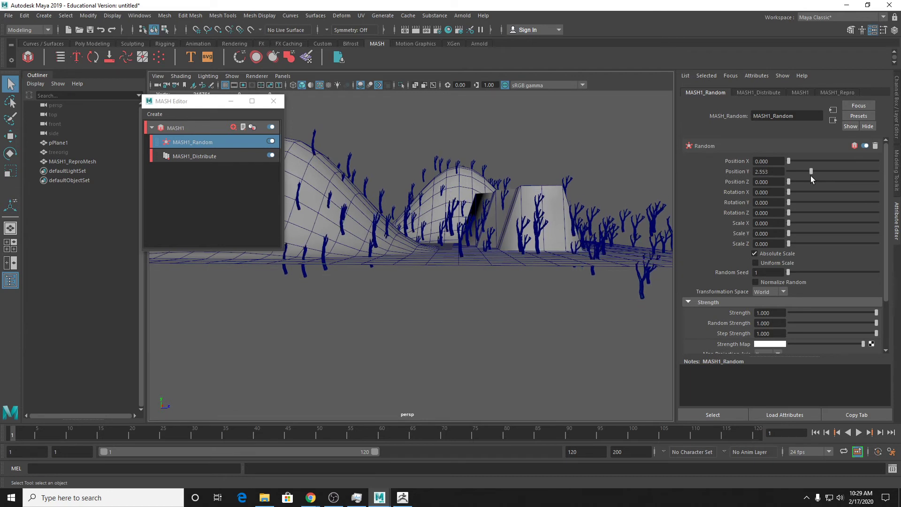
{"action": "double_click", "coordinate": [768, 171]}
{"action": "type", "text": "0"}
{"action": "key", "text": "Return"}
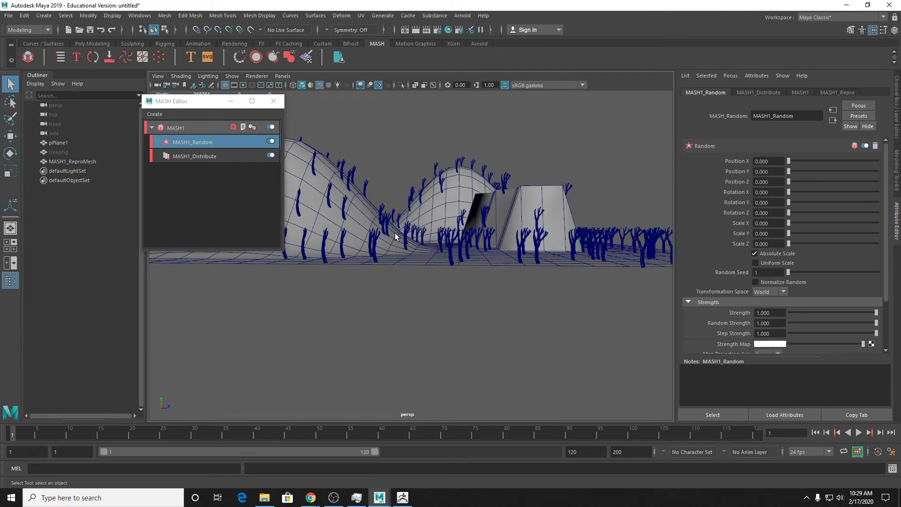
Examine from several close angles how the trees stand on the hill slopes and how they are oriented.
{"action": "scroll", "coordinate": [479, 224], "scroll_direction": "up", "scroll_amount": 5}
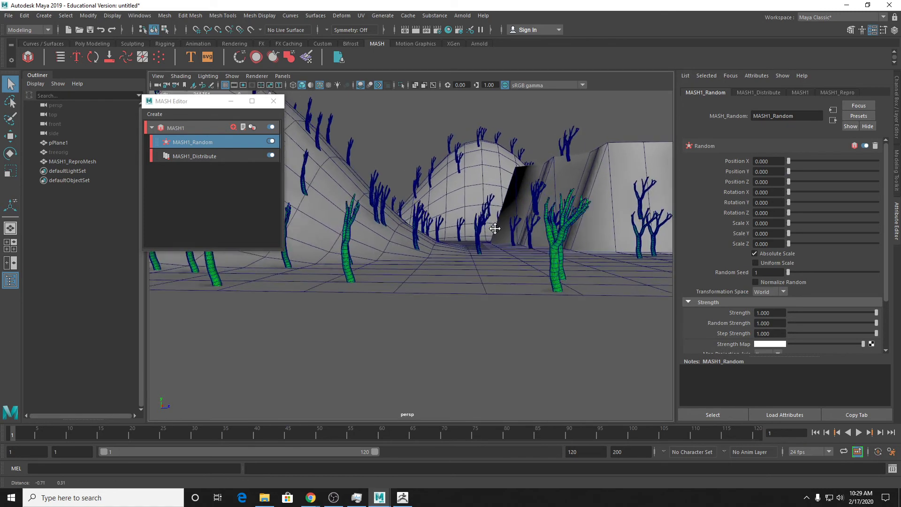
{"action": "middle_click_drag", "start_coordinate": [494, 229], "coordinate": [554, 220], "text": "alt"}
{"action": "left_click_drag", "start_coordinate": [554, 218], "coordinate": [557, 232], "text": "alt"}
{"action": "left_click_drag", "start_coordinate": [556, 232], "coordinate": [555, 233], "text": "alt"}
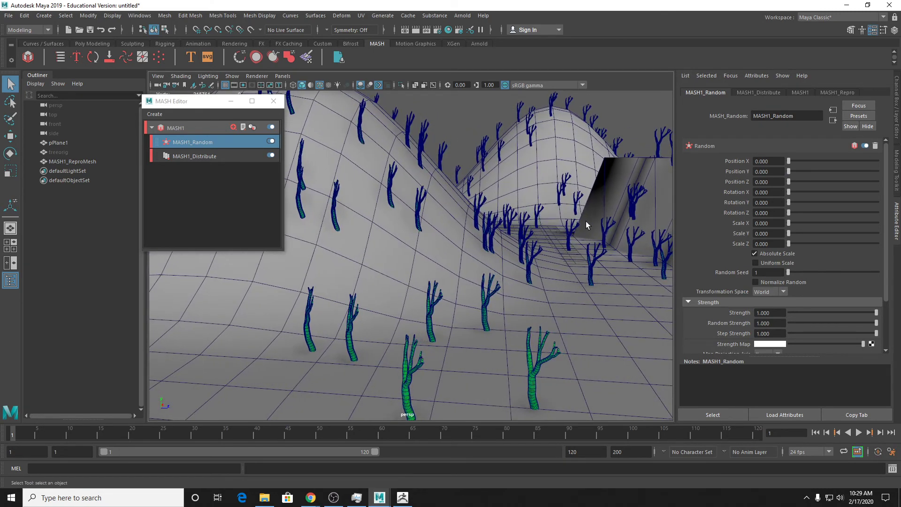
{"action": "right_click_drag", "start_coordinate": [586, 221], "coordinate": [607, 235], "text": "alt"}
{"action": "middle_click_drag", "start_coordinate": [608, 235], "coordinate": [536, 244], "text": "alt"}
{"action": "scroll", "coordinate": [533, 252], "scroll_direction": "up", "scroll_amount": 4}
{"action": "left_click_drag", "start_coordinate": [534, 251], "coordinate": [533, 250], "text": "alt"}
{"action": "middle_click_drag", "start_coordinate": [534, 250], "coordinate": [532, 281], "text": "alt"}
{"action": "scroll", "coordinate": [532, 280], "scroll_direction": "up", "scroll_amount": 3}
{"action": "left_click_drag", "start_coordinate": [532, 281], "coordinate": [523, 169], "text": "alt"}
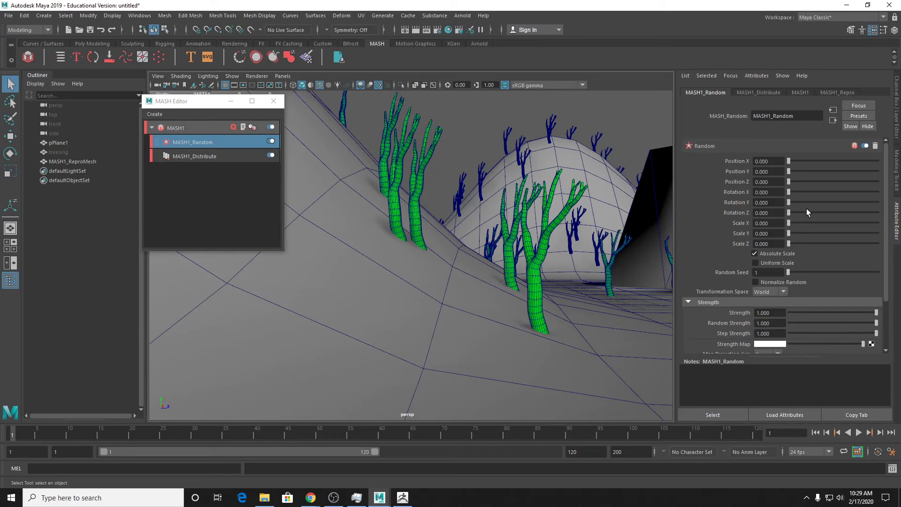
Randomize the trees' rotation by 15.319 in X, 180 in Y and 14.362 in Z.
{"action": "left_click_drag", "start_coordinate": [789, 192], "coordinate": [894, 204]}
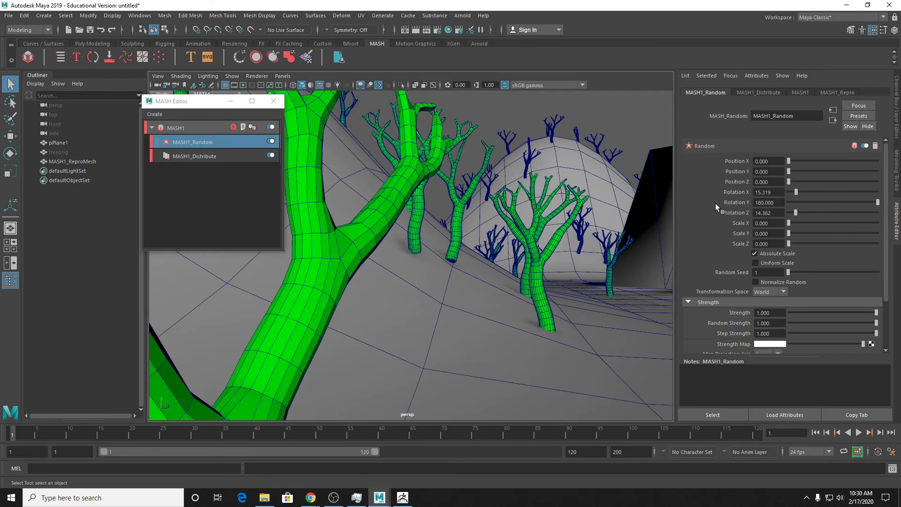
{"action": "left_click_drag", "start_coordinate": [578, 216], "coordinate": [544, 233], "text": "alt"}
{"action": "right_click_drag", "start_coordinate": [543, 233], "coordinate": [593, 232], "text": "alt"}
{"action": "middle_click_drag", "start_coordinate": [592, 232], "coordinate": [590, 254], "text": "alt"}
{"action": "left_click_drag", "start_coordinate": [877, 203], "coordinate": [739, 230]}
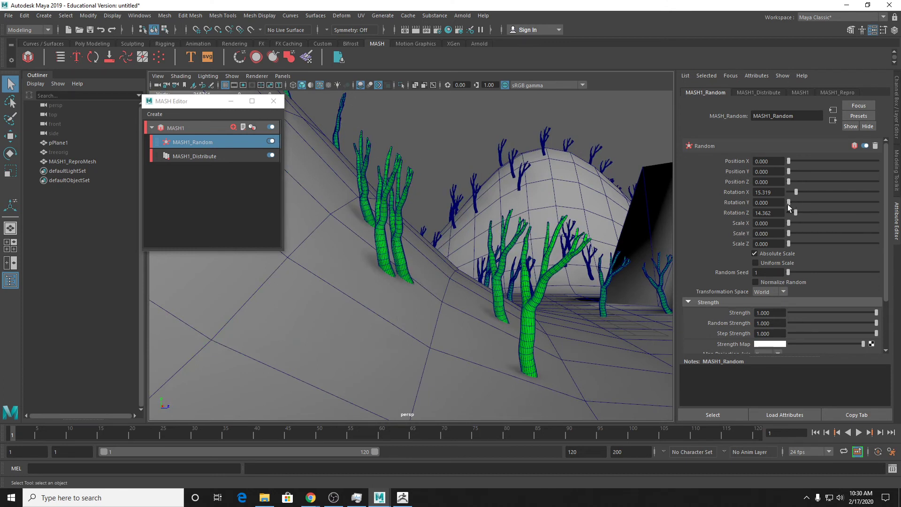
{"action": "left_click_drag", "start_coordinate": [805, 205], "coordinate": [881, 202]}
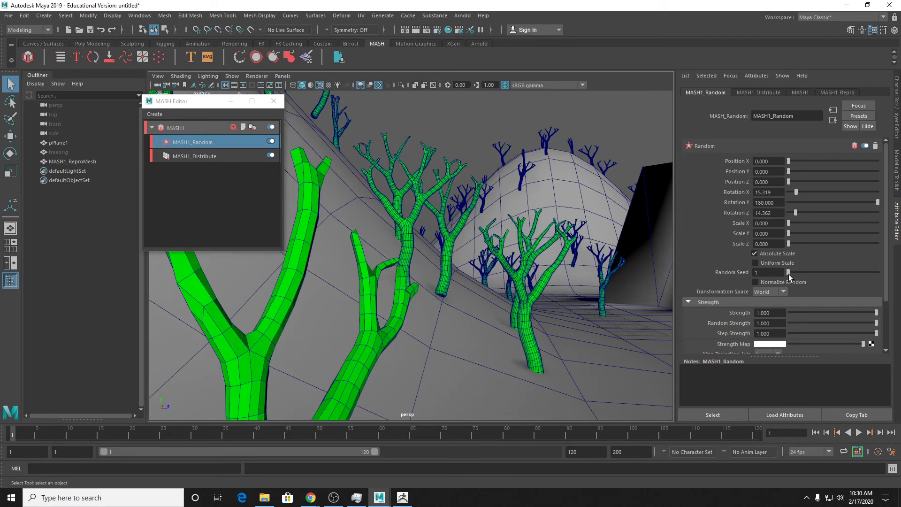
Try a Random Seed of 5 and settle on 29 to vary the trees' rotations.
{"action": "mouse_move", "coordinate": [789, 275]}
{"action": "left_mouse_down"}
{"action": "mouse_move", "coordinate": [810, 278]}
{"action": "mouse_move", "coordinate": [792, 280]}
{"action": "left_mouse_up"}
{"action": "left_click_drag", "start_coordinate": [506, 276], "coordinate": [512, 307], "text": "alt"}
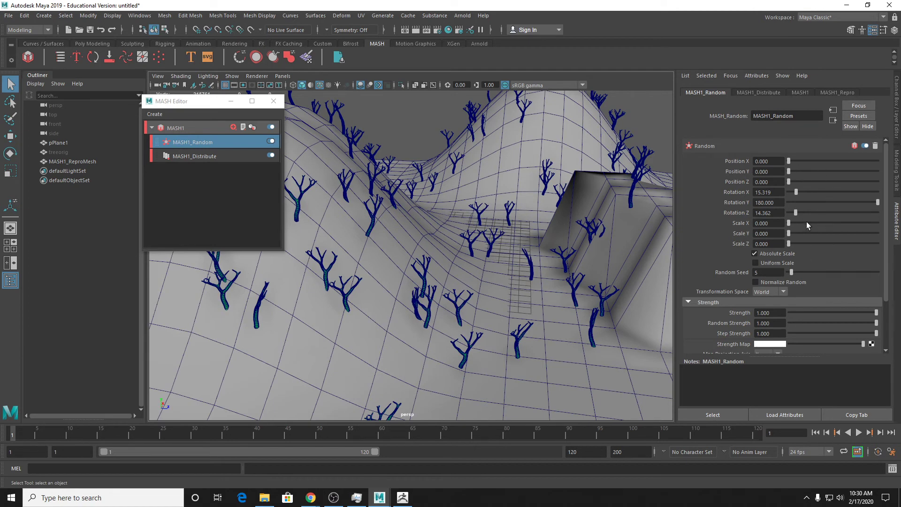
{"action": "left_click_drag", "start_coordinate": [792, 273], "coordinate": [813, 273]}
{"action": "left_click_drag", "start_coordinate": [493, 291], "coordinate": [540, 267], "text": "alt"}
{"action": "scroll", "coordinate": [556, 282], "scroll_direction": "up", "scroll_amount": 3}
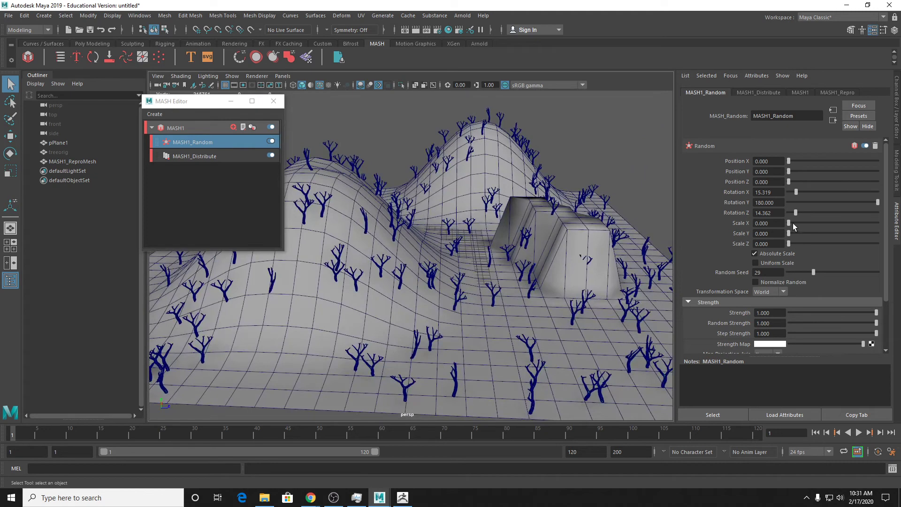
Set the Random node's Scale X to 2.660, Scale Y to 2.553 and Scale Z to 0.585, and inspect the trees' proportions.
{"action": "left_click_drag", "start_coordinate": [793, 224], "coordinate": [813, 220]}
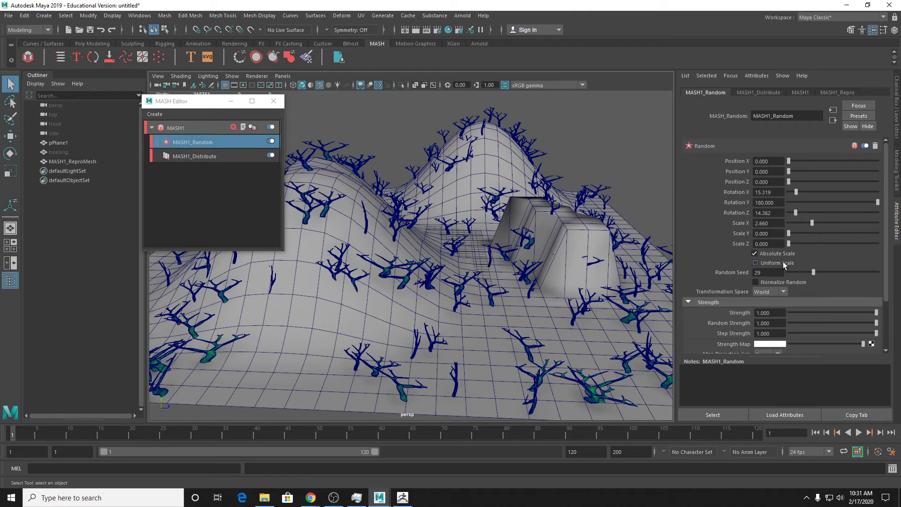
{"action": "mouse_move", "coordinate": [789, 233]}
{"action": "left_mouse_down"}
{"action": "mouse_move", "coordinate": [811, 234]}
{"action": "mouse_move", "coordinate": [793, 243]}
{"action": "left_mouse_up"}
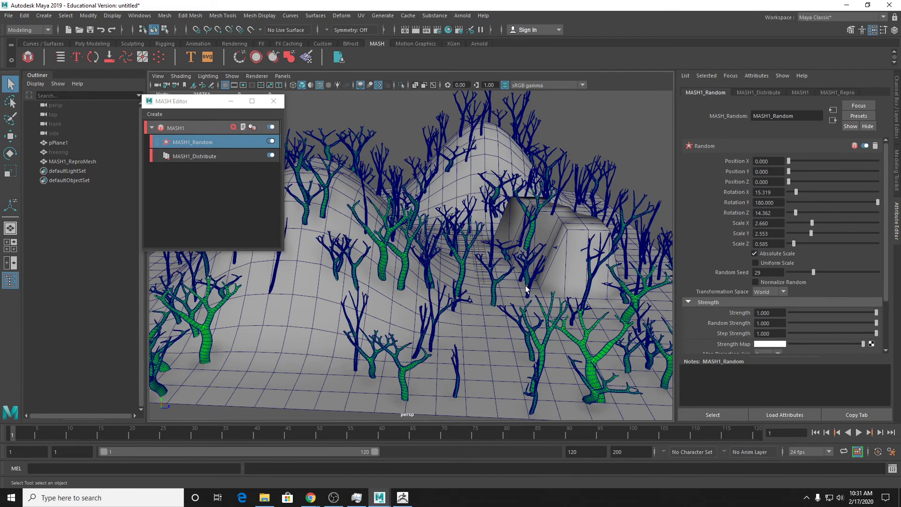
{"action": "left_click_drag", "start_coordinate": [528, 290], "coordinate": [503, 319], "text": "alt"}
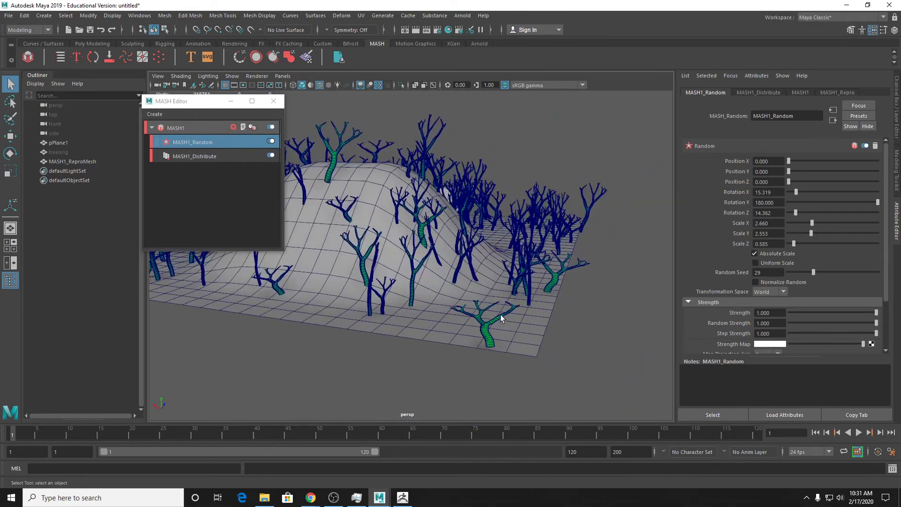
{"action": "scroll", "coordinate": [489, 334], "scroll_direction": "up", "scroll_amount": 5}
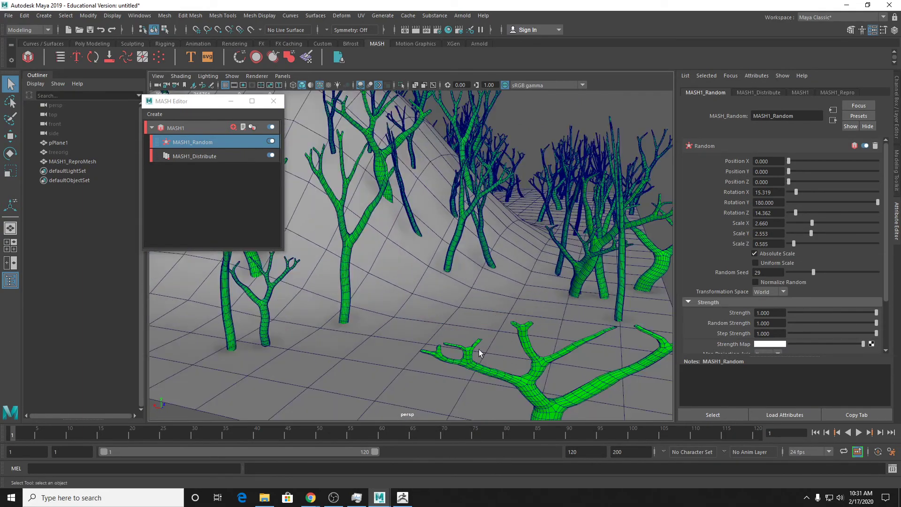
{"action": "scroll", "coordinate": [529, 379], "scroll_direction": "down", "scroll_amount": 5}
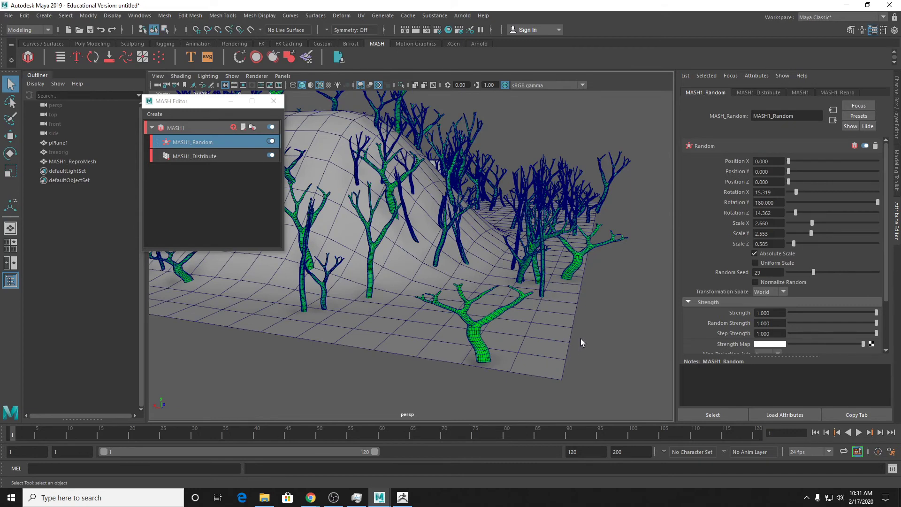
Enable Uniform Scale on the Random node and check the tree sizes across the hills.
{"action": "left_click", "coordinate": [756, 262]}
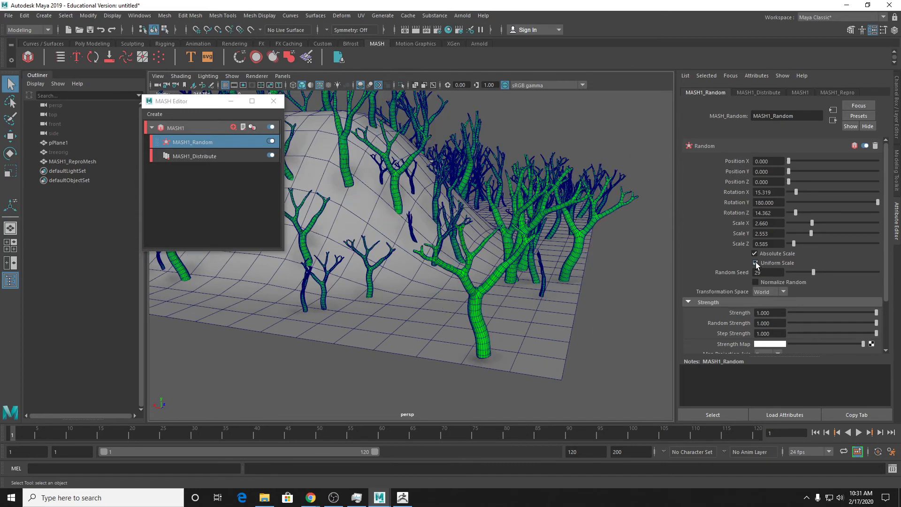
{"action": "scroll", "coordinate": [506, 279], "scroll_direction": "down", "scroll_amount": 4}
{"action": "middle_click_drag", "start_coordinate": [506, 280], "coordinate": [537, 309], "text": "alt"}
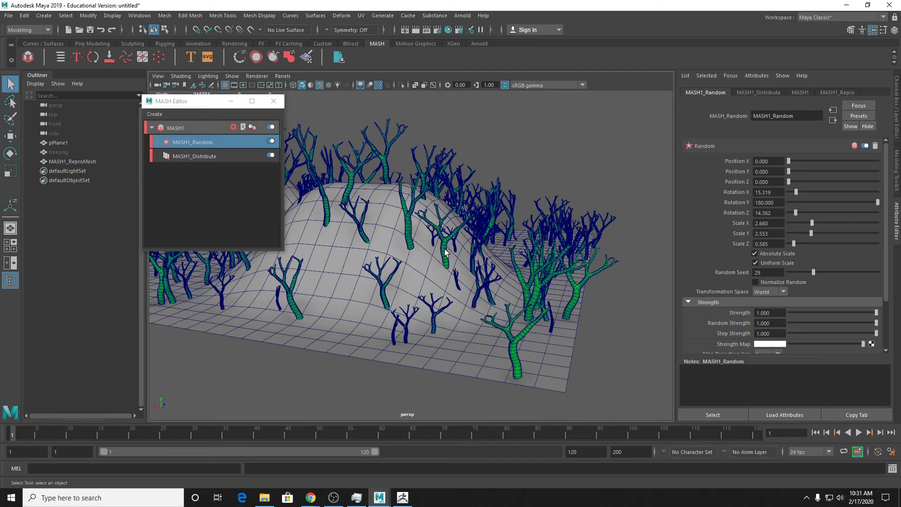
{"action": "left_click", "coordinate": [780, 224]}
{"action": "left_click_drag", "start_coordinate": [574, 301], "coordinate": [603, 296], "text": "alt"}
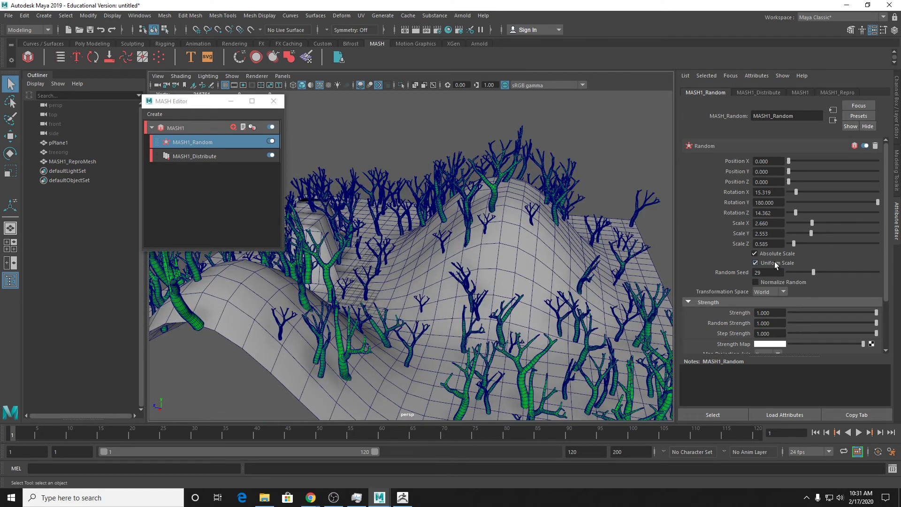
Try a Strength of 0 and a Random Strength of 0.313 on the Random node, restoring both to 1.
{"action": "scroll", "coordinate": [775, 261], "scroll_direction": "down", "scroll_amount": 2}
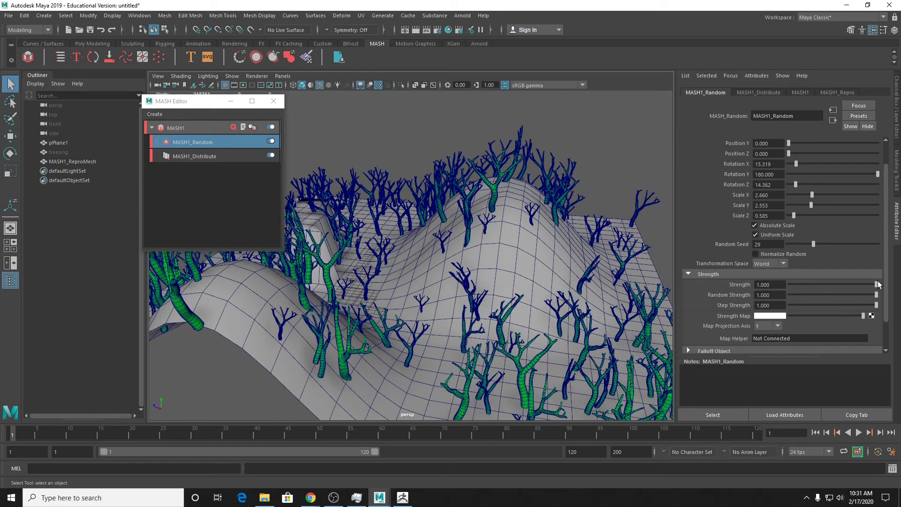
{"action": "left_click_drag", "start_coordinate": [877, 284], "coordinate": [776, 294]}
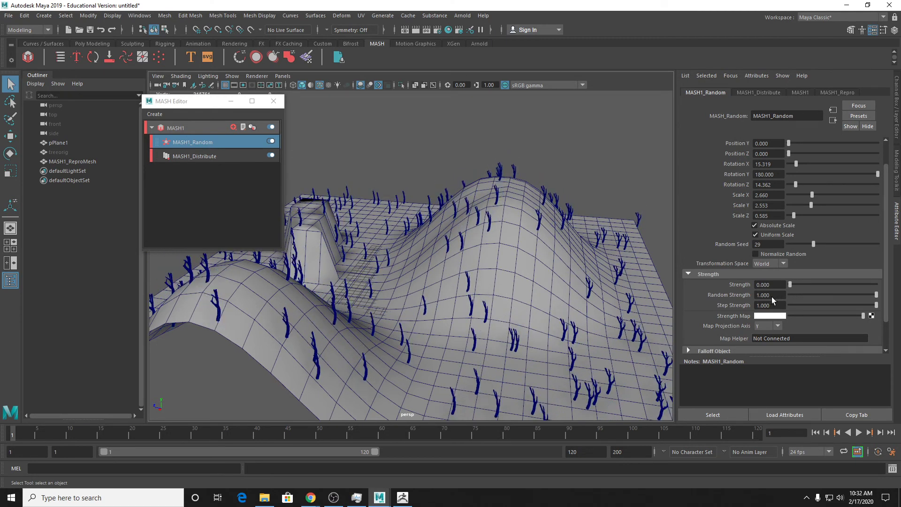
{"action": "left_click_drag", "start_coordinate": [855, 286], "coordinate": [816, 316]}
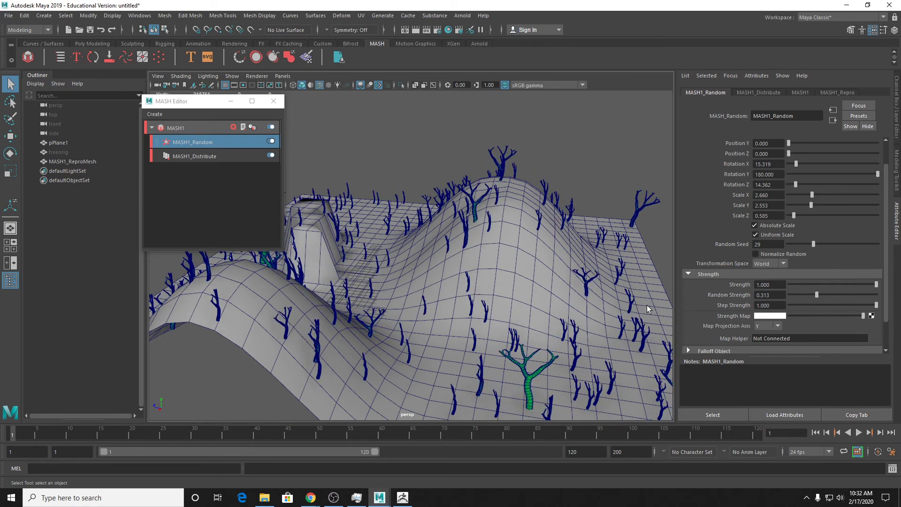
{"action": "left_click_drag", "start_coordinate": [474, 263], "coordinate": [544, 236], "text": "alt"}
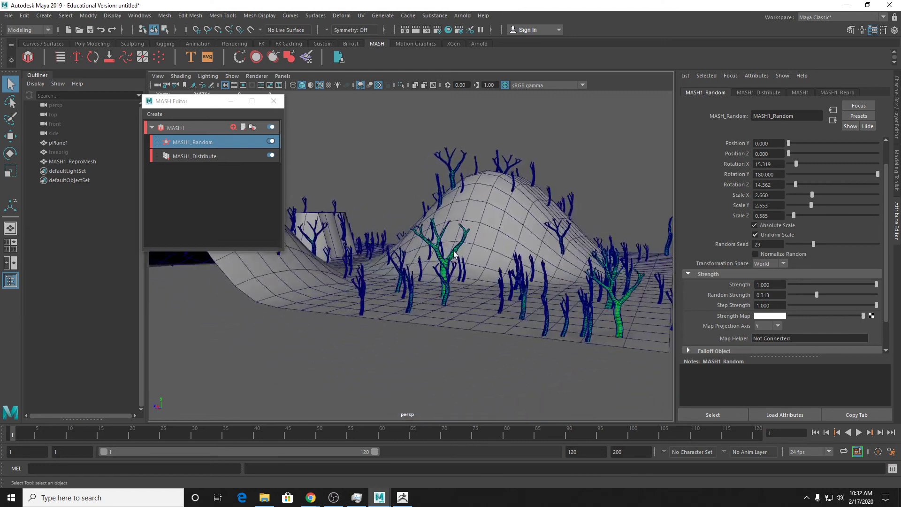
{"action": "key", "text": "super"}
{"action": "left_click", "coordinate": [480, 133]}
{"action": "left_click_drag", "start_coordinate": [818, 294], "coordinate": [878, 289]}
{"action": "left_click_drag", "start_coordinate": [588, 231], "coordinate": [549, 256], "text": "alt"}
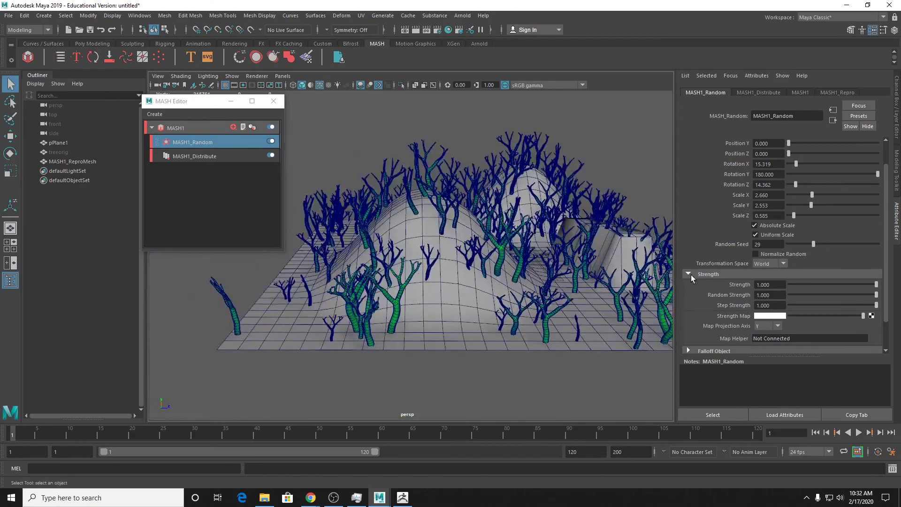
{"action": "scroll", "coordinate": [862, 313], "scroll_direction": "down", "scroll_amount": 2}
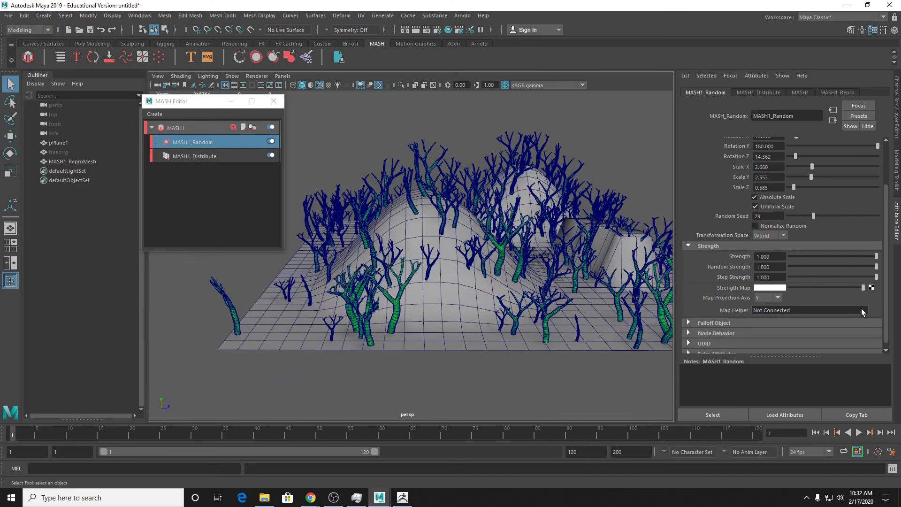
{"action": "left_click_drag", "start_coordinate": [521, 256], "coordinate": [535, 317], "text": "alt"}
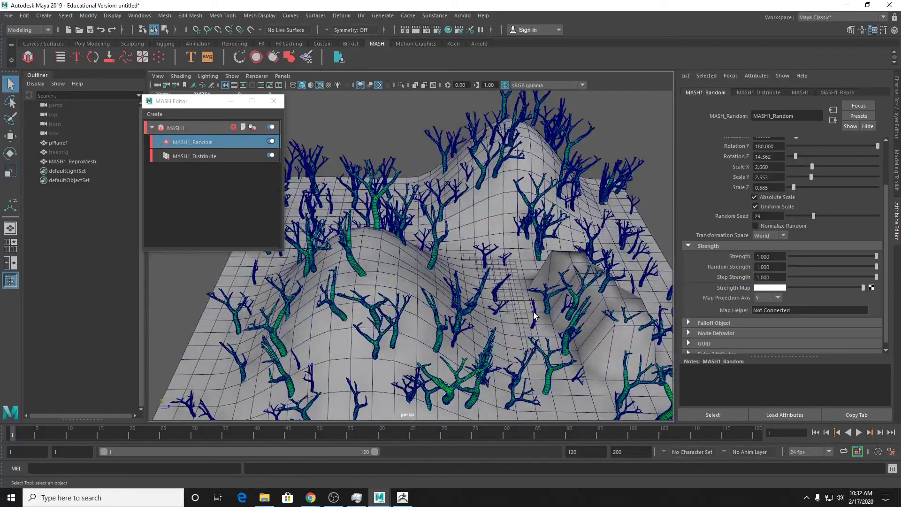
Create a polygon cone primitive as a second object for the tree-covered hills.
{"action": "scroll", "coordinate": [527, 304], "scroll_direction": "down", "scroll_amount": 2}
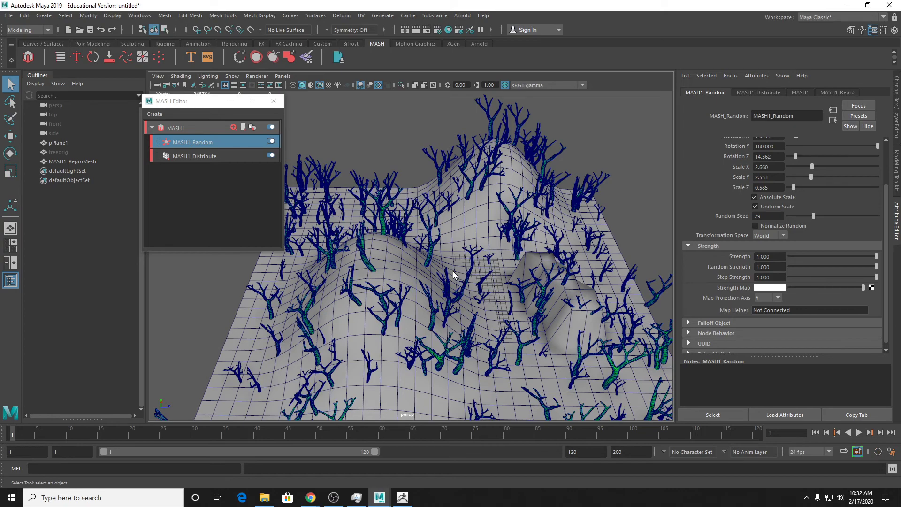
{"action": "scroll", "coordinate": [456, 278], "scroll_direction": "up", "scroll_amount": 4}
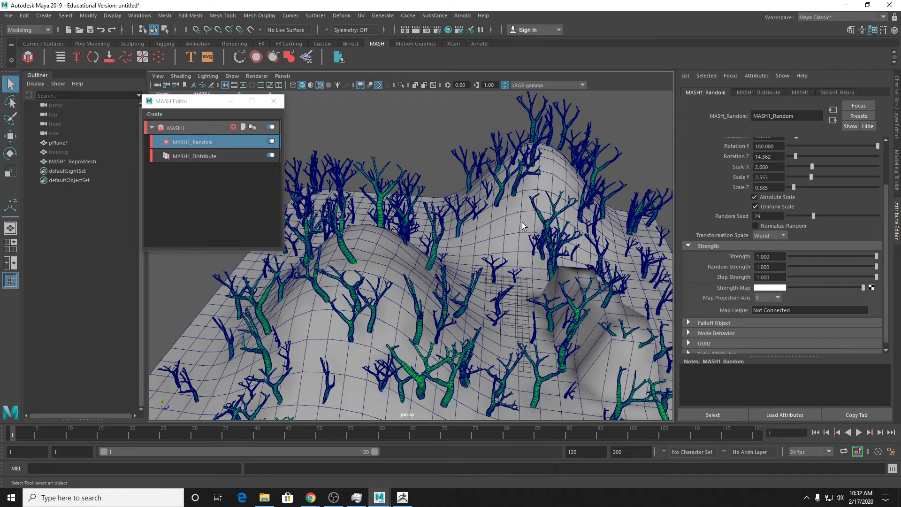
{"action": "scroll", "coordinate": [523, 225], "scroll_direction": "down", "scroll_amount": 2}
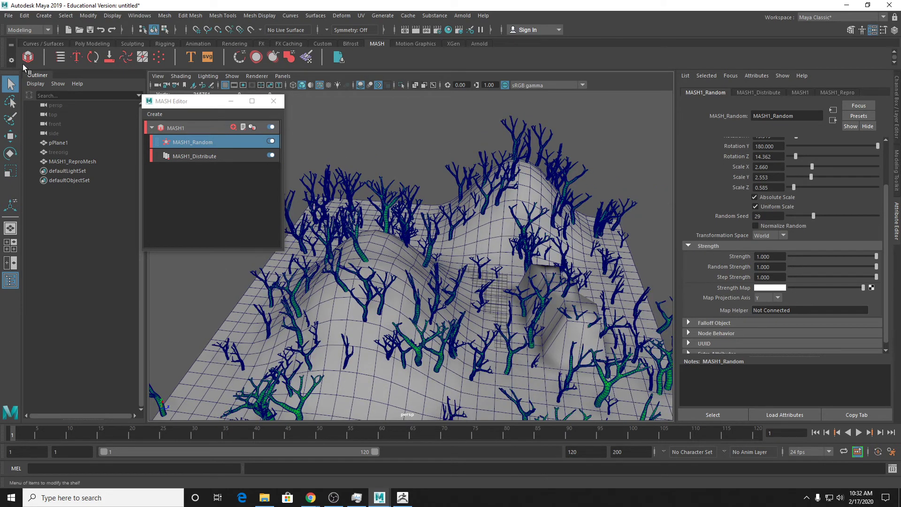
{"action": "left_click", "coordinate": [103, 44]}
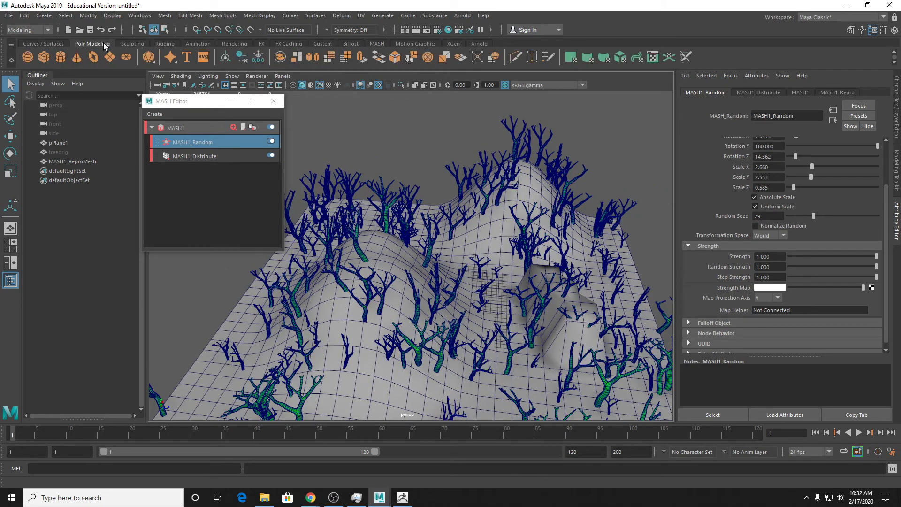
{"action": "left_click", "coordinate": [76, 60]}
{"action": "scroll", "coordinate": [502, 260], "scroll_direction": "down", "scroll_amount": 3}
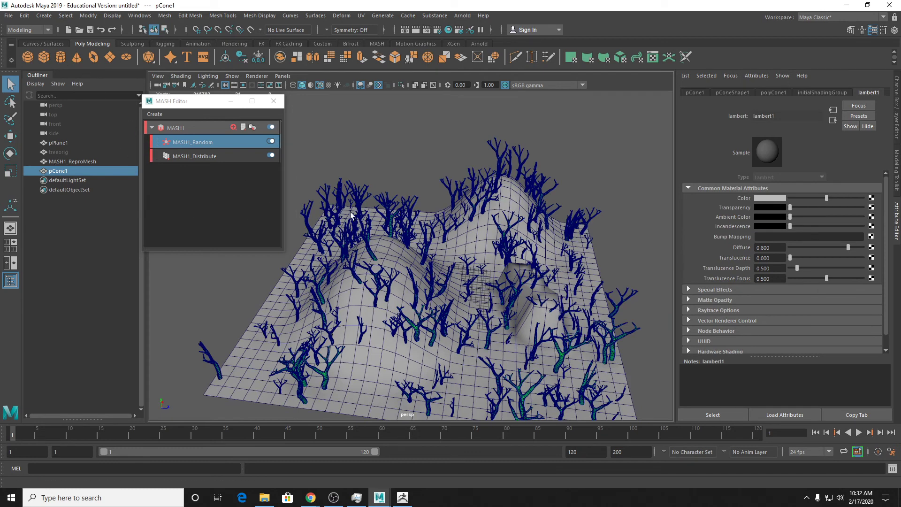
{"action": "key", "text": "f"}
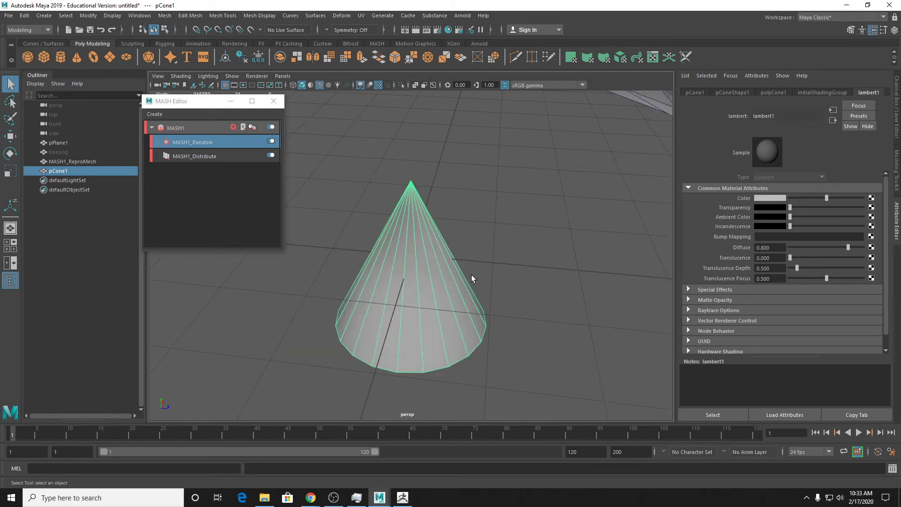
Create a new MASH network from the cone.
{"action": "left_click_drag", "start_coordinate": [471, 274], "coordinate": [422, 259], "text": "alt"}
{"action": "scroll", "coordinate": [424, 260], "scroll_direction": "down", "scroll_amount": 5}
{"action": "scroll", "coordinate": [424, 262], "scroll_direction": "down", "scroll_amount": 3}
{"action": "key", "text": "r"}
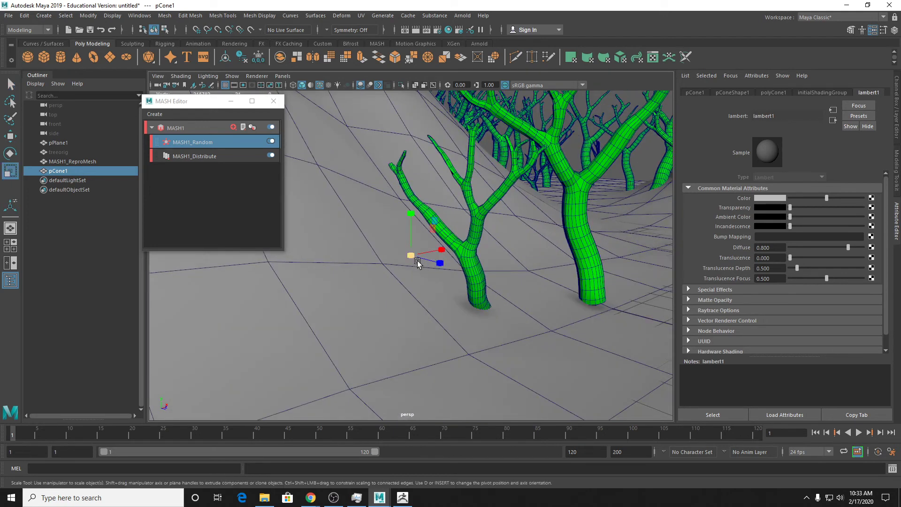
{"action": "left_click", "coordinate": [377, 43]}
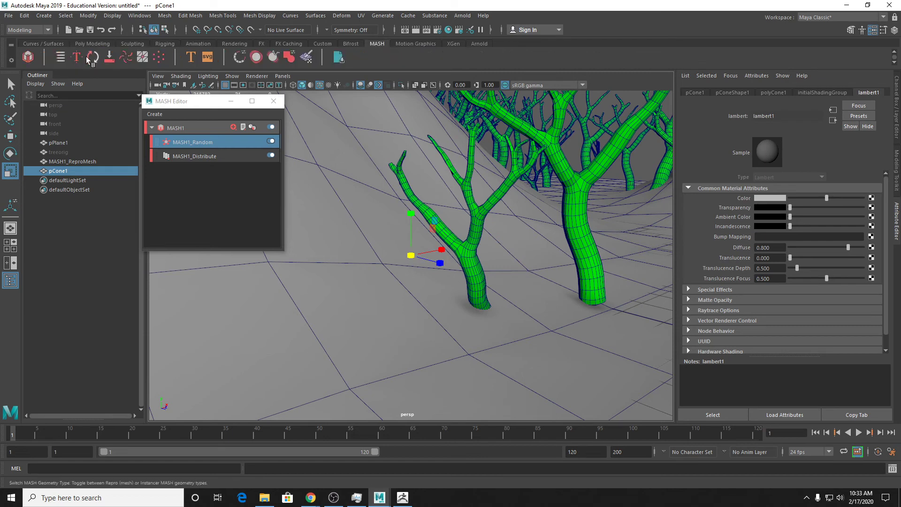
{"action": "left_click", "coordinate": [27, 57]}
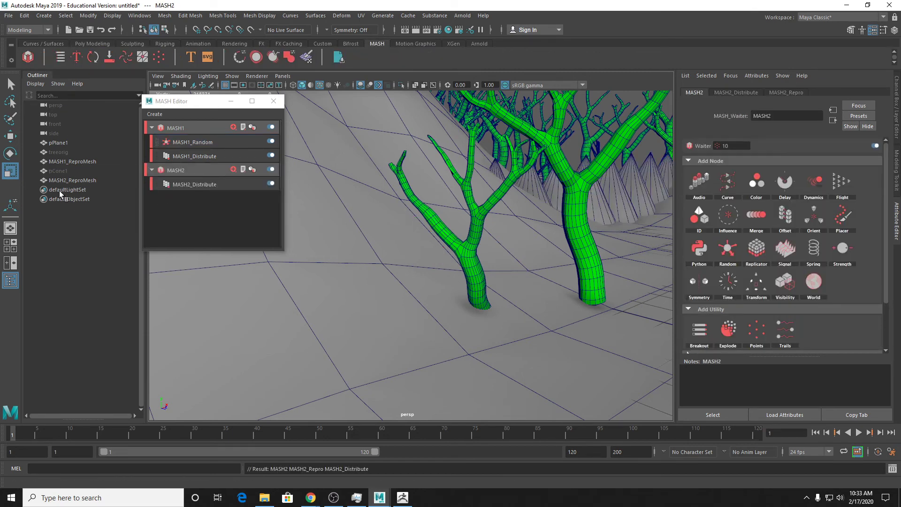
Rename MASH1_ReproMesh as TREES and MASH2_ReproMesh as CONES.
{"action": "double_click", "coordinate": [76, 161]}
{"action": "type", "text": "T"}
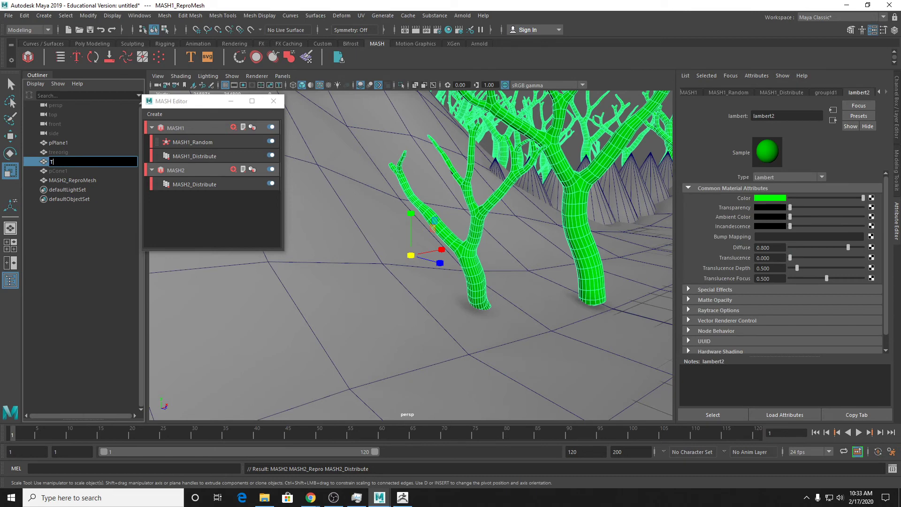
{"action": "type", "text": "REES"}
{"action": "key", "text": "Return"}
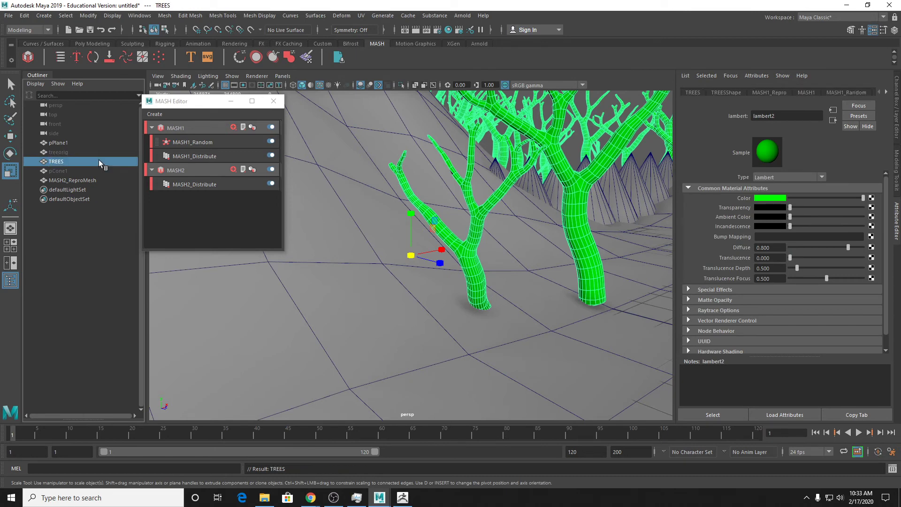
{"action": "left_click", "coordinate": [86, 180]}
{"action": "double_click", "coordinate": [86, 181]}
{"action": "type", "text": "CONES"}
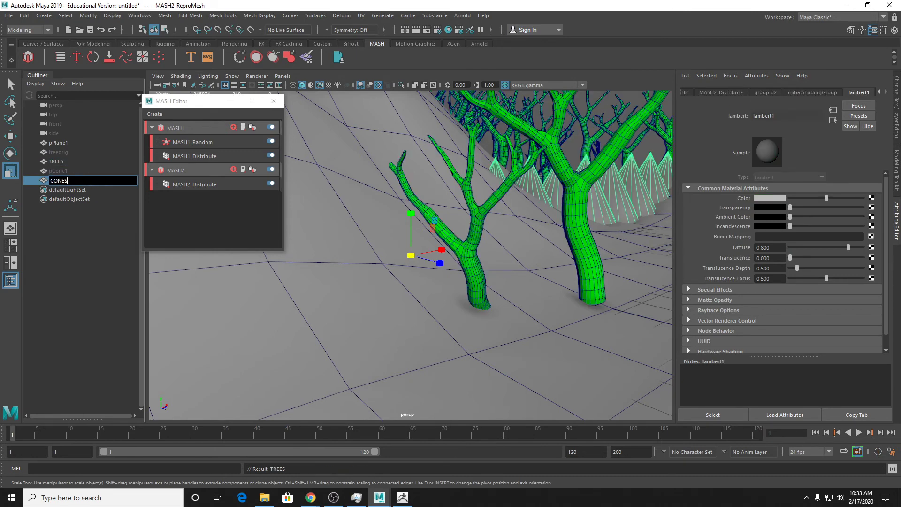
{"action": "key", "text": "Return"}
Set MASH2_Distribute's Distribution Type to Mesh and connect pPlane1 as its Input Mesh.
{"action": "left_click", "coordinate": [193, 185]}
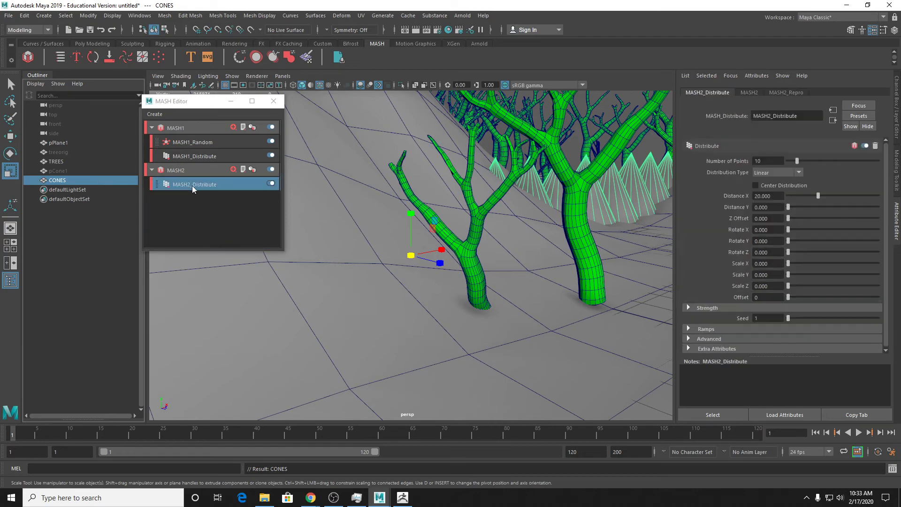
{"action": "scroll", "coordinate": [484, 252], "scroll_direction": "up", "scroll_amount": 3}
{"action": "left_click_drag", "start_coordinate": [484, 252], "coordinate": [453, 301], "text": "alt"}
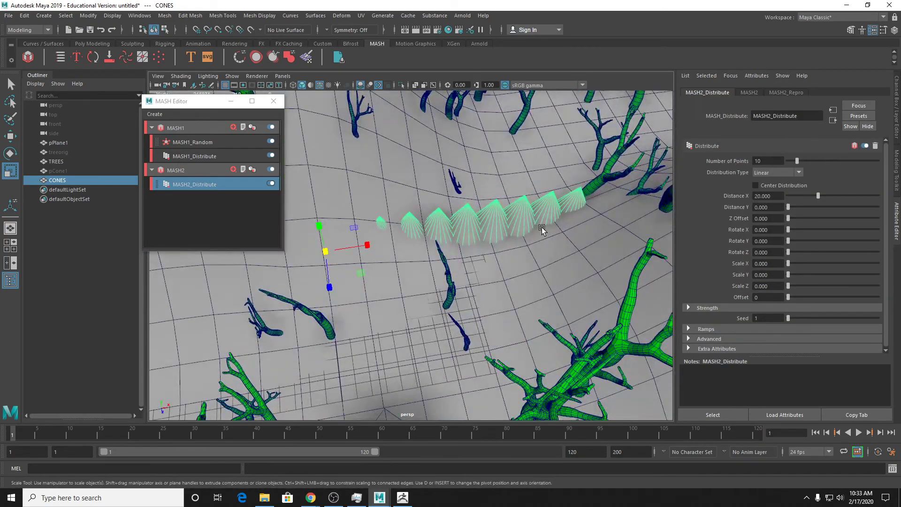
{"action": "left_click", "coordinate": [793, 174]}
{"action": "left_click", "coordinate": [761, 211]}
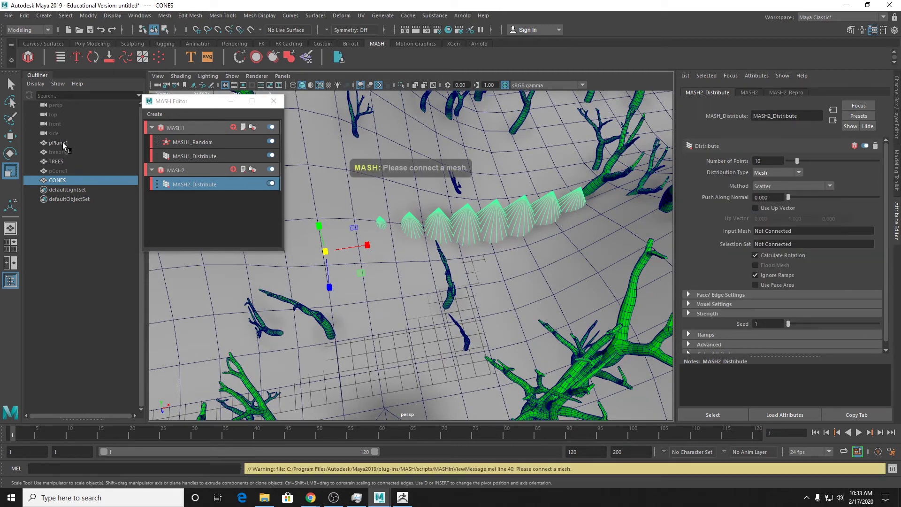
{"action": "middle_click_drag", "start_coordinate": [63, 142], "coordinate": [766, 231]}
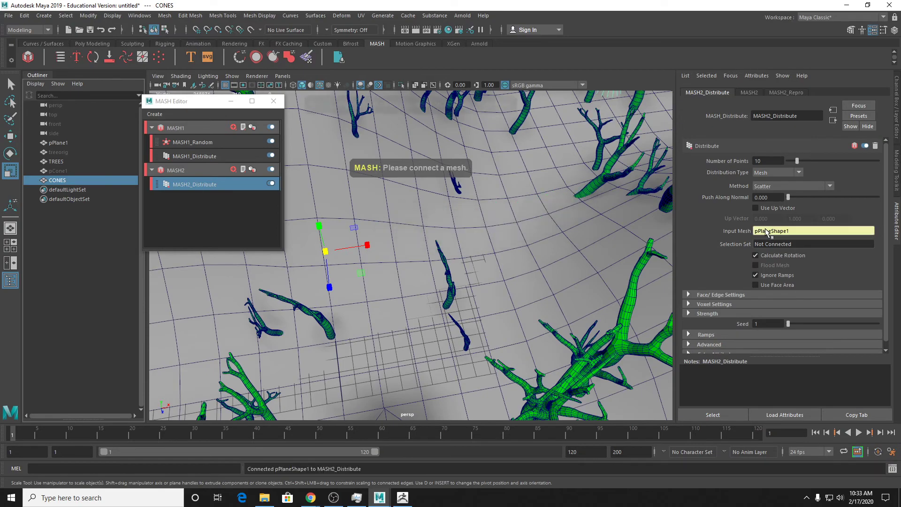
{"action": "scroll", "coordinate": [521, 235], "scroll_direction": "down", "scroll_amount": 7}
{"action": "middle_click_drag", "start_coordinate": [514, 238], "coordinate": [588, 284], "text": "alt"}
{"action": "scroll", "coordinate": [585, 284], "scroll_direction": "down", "scroll_amount": 3}
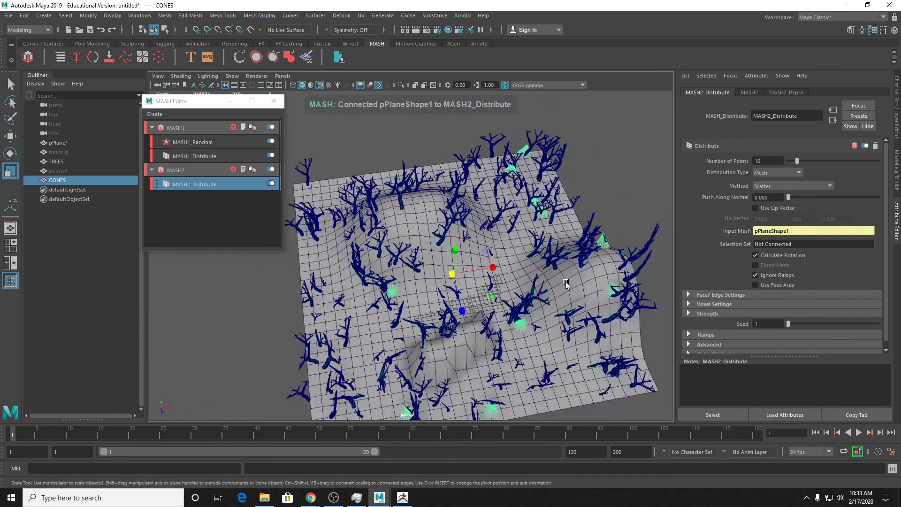
{"action": "left_click_drag", "start_coordinate": [566, 284], "coordinate": [578, 263], "text": "alt"}
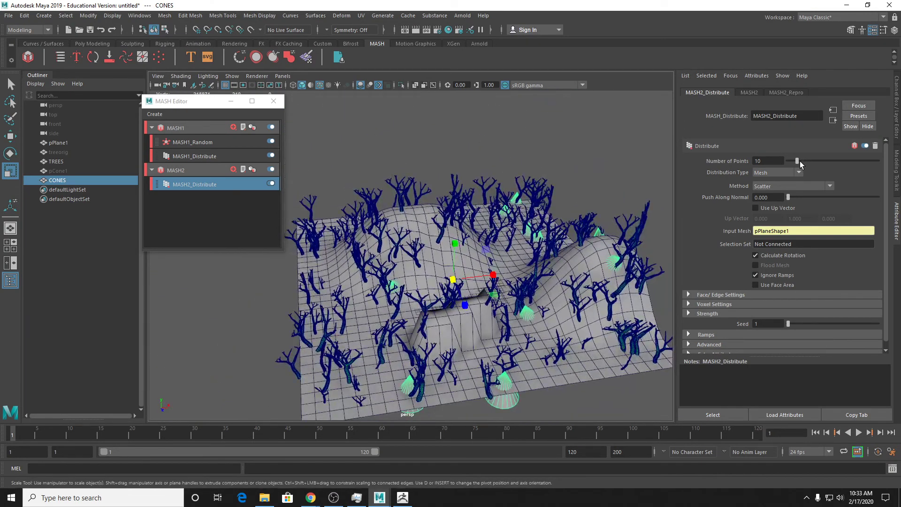
Increase MASH2_Distribute's Number of Points to 46 and inspect the cones among the trees.
{"action": "left_click_drag", "start_coordinate": [800, 161], "coordinate": [829, 164]}
{"action": "left_click_drag", "start_coordinate": [552, 265], "coordinate": [616, 303], "text": "alt"}
{"action": "key", "text": "q"}
{"action": "left_click", "coordinate": [620, 309]}
{"action": "left_click_drag", "start_coordinate": [612, 341], "coordinate": [546, 290], "text": "alt"}
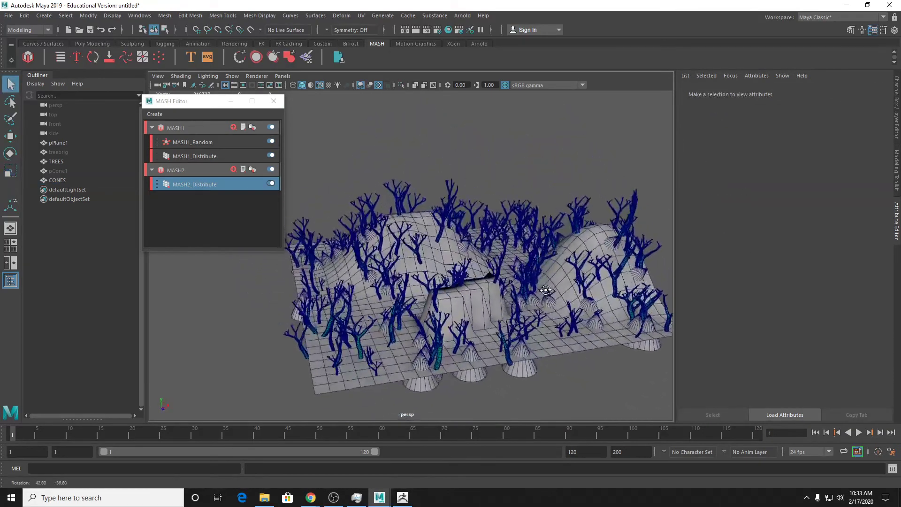
{"action": "scroll", "coordinate": [571, 325], "scroll_direction": "up", "scroll_amount": 3}
{"action": "left_click_drag", "start_coordinate": [571, 325], "coordinate": [515, 289], "text": "alt"}
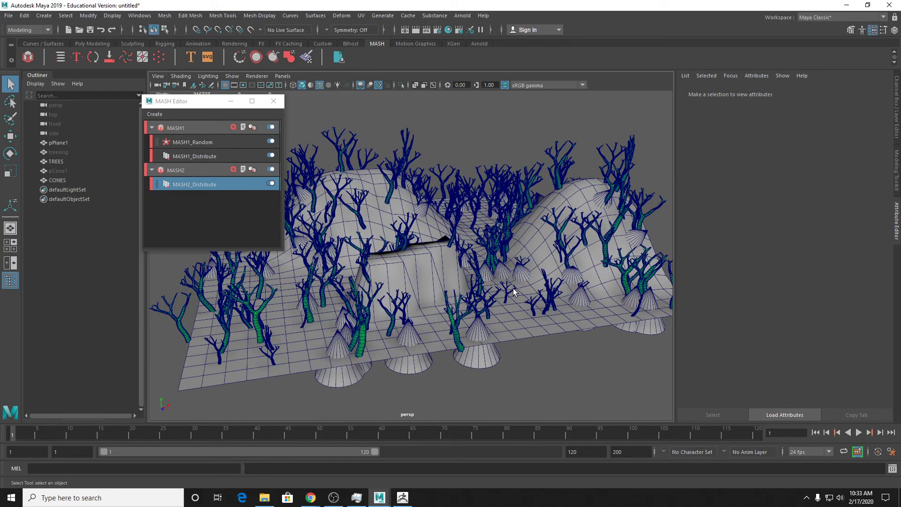
{"action": "scroll", "coordinate": [509, 292], "scroll_direction": "up", "scroll_amount": 2}
{"action": "left_click_drag", "start_coordinate": [428, 247], "coordinate": [570, 195], "text": "alt"}
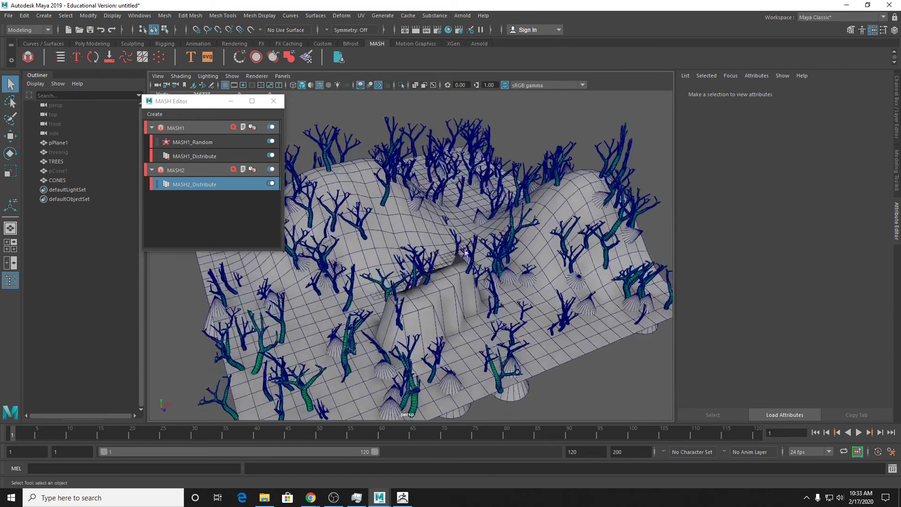
Raise a soft-selected vertex near the back of pPlane1 into a taller hill, and return to object selection.
{"action": "left_click", "coordinate": [570, 195]}
{"action": "scroll", "coordinate": [560, 201], "scroll_direction": "down", "scroll_amount": 3}
{"action": "key", "text": "w"}
{"action": "key", "text": "q"}
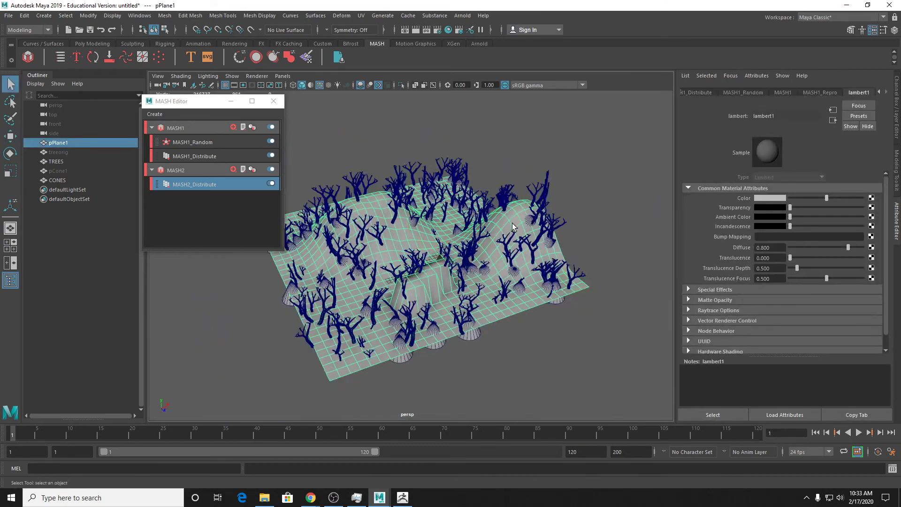
{"action": "right_click_drag", "start_coordinate": [512, 223], "coordinate": [470, 223]}
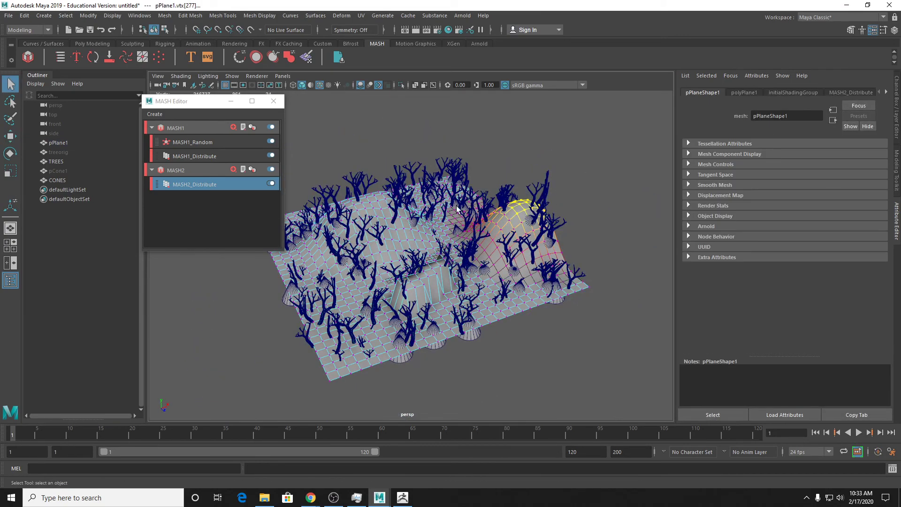
{"action": "left_click", "coordinate": [450, 186]}
{"action": "key", "text": "w"}
{"action": "left_click_drag", "start_coordinate": [449, 187], "coordinate": [449, 147]}
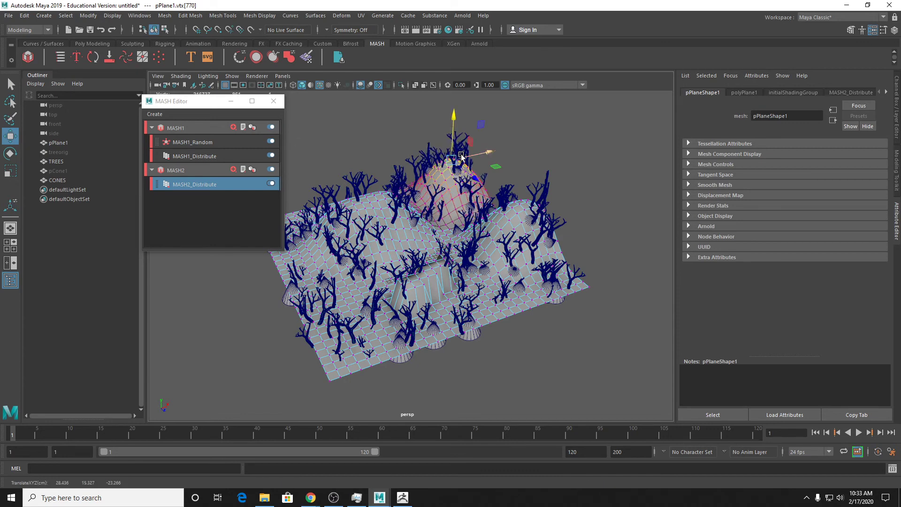
{"action": "left_click_drag", "start_coordinate": [471, 245], "coordinate": [502, 246], "text": "alt"}
{"action": "key", "text": "q"}
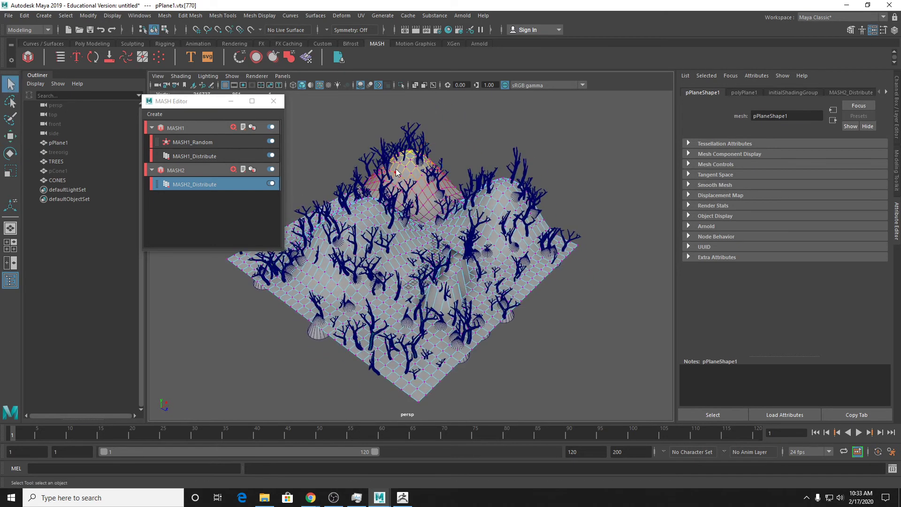
{"action": "right_click_drag", "start_coordinate": [396, 169], "coordinate": [436, 155]}
Create a polygon sphere, move it beside the hilly plane and scale it up to a large globe.
{"action": "left_click", "coordinate": [82, 44]}
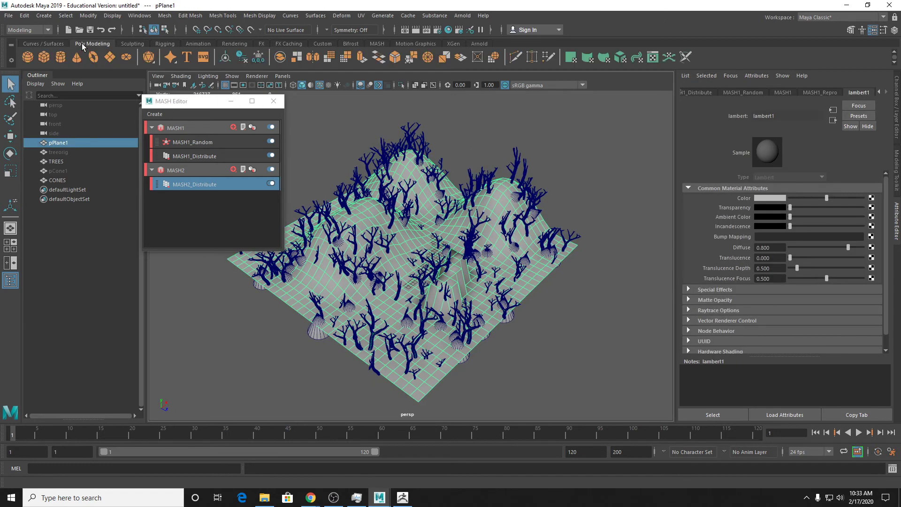
{"action": "left_click", "coordinate": [31, 60]}
{"action": "key", "text": "w"}
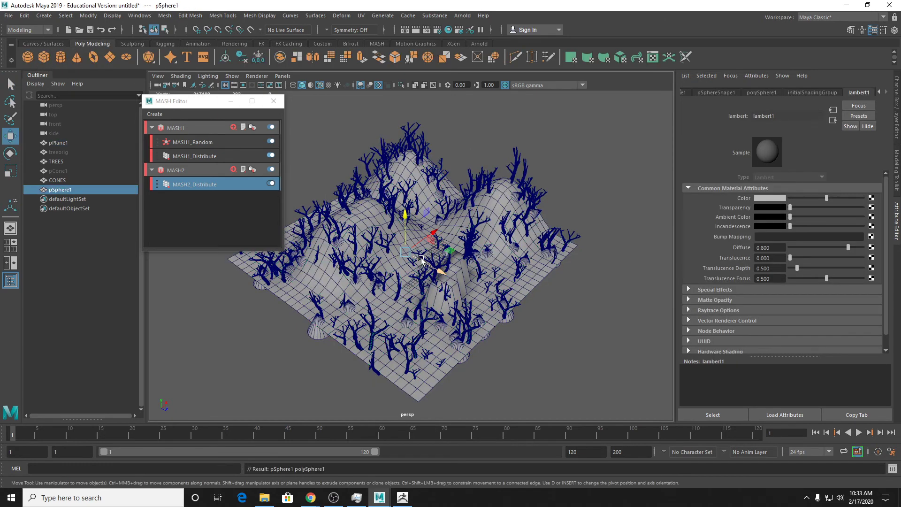
{"action": "left_click_drag", "start_coordinate": [424, 226], "coordinate": [650, 177]}
{"action": "key", "text": "r"}
{"action": "middle_click_drag", "start_coordinate": [612, 205], "coordinate": [556, 258], "text": "alt"}
{"action": "left_click_drag", "start_coordinate": [556, 258], "coordinate": [454, 277], "text": "alt"}
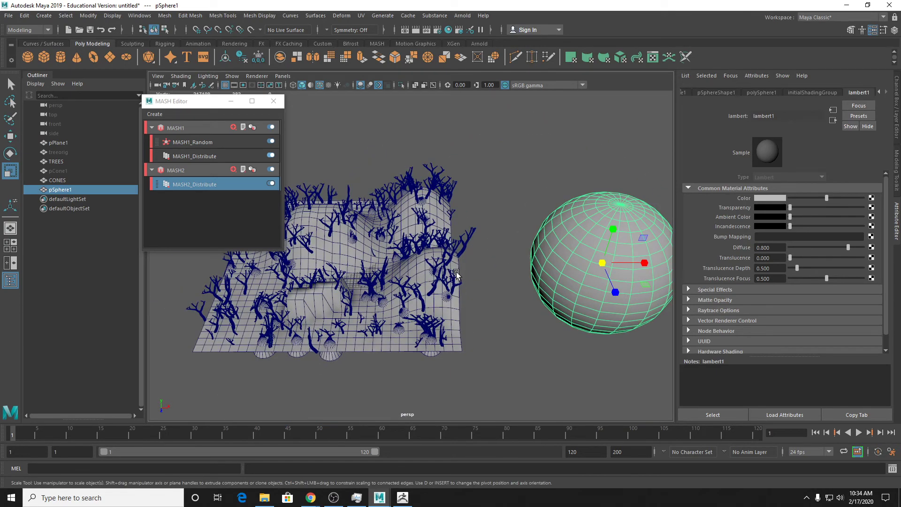
Replace MASH1_Distribute's Input Mesh with pSphere1 so the trees scatter over the sphere, and clear the selection.
{"action": "left_click", "coordinate": [216, 157]}
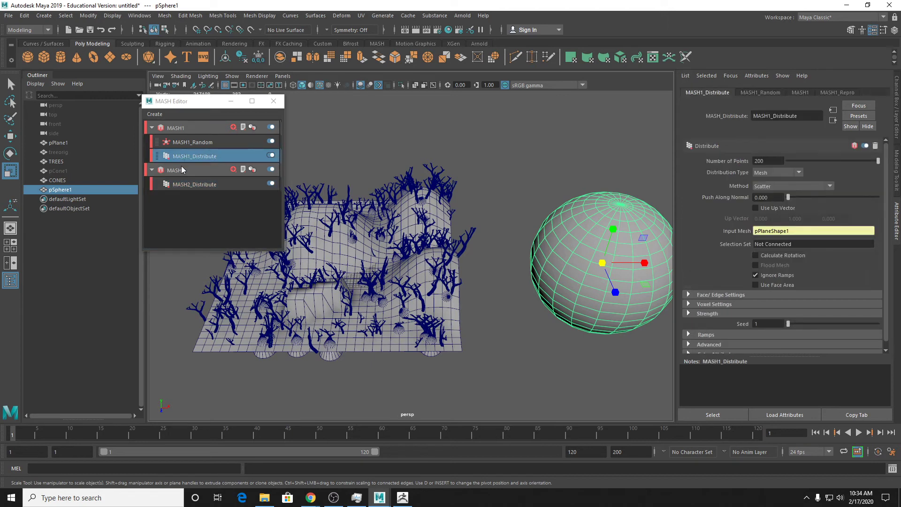
{"action": "middle_click_drag", "start_coordinate": [63, 191], "coordinate": [782, 230]}
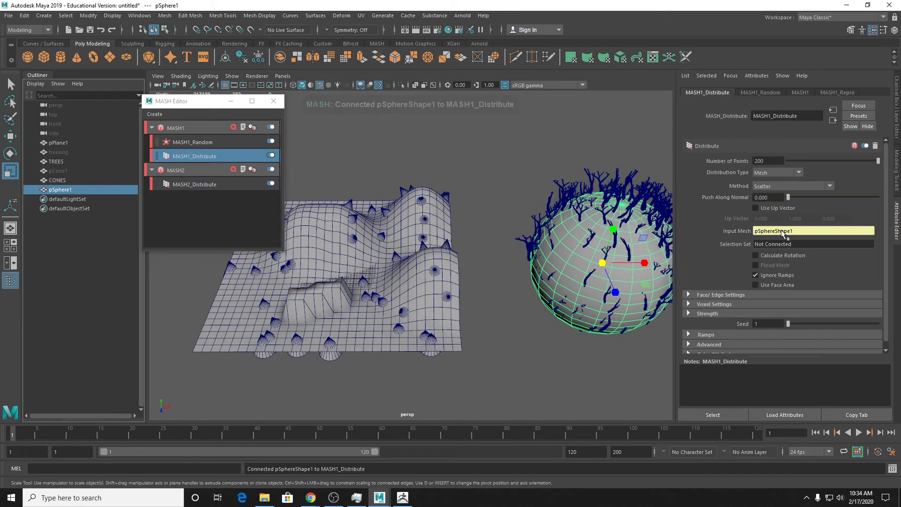
{"action": "left_click_drag", "start_coordinate": [561, 256], "coordinate": [547, 293], "text": "alt"}
{"action": "key", "text": "q"}
{"action": "left_click", "coordinate": [581, 244]}
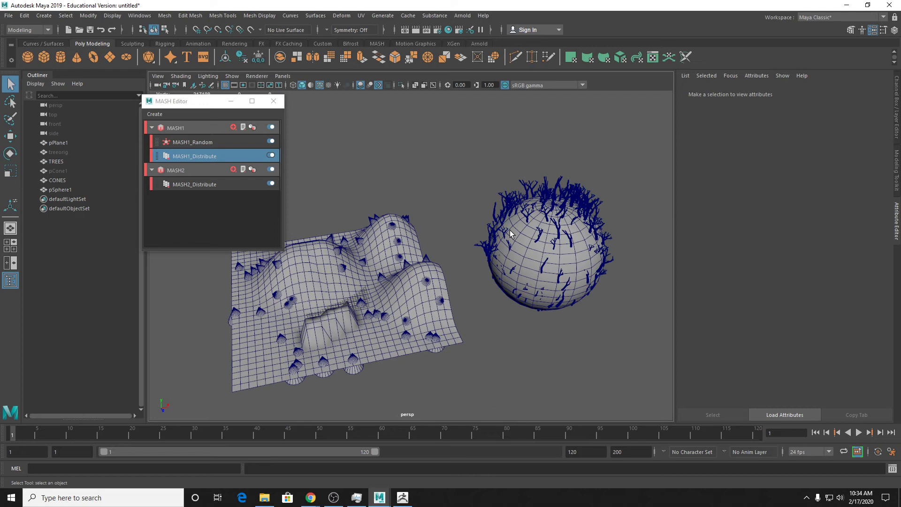
{"action": "left_click", "coordinate": [317, 267]}
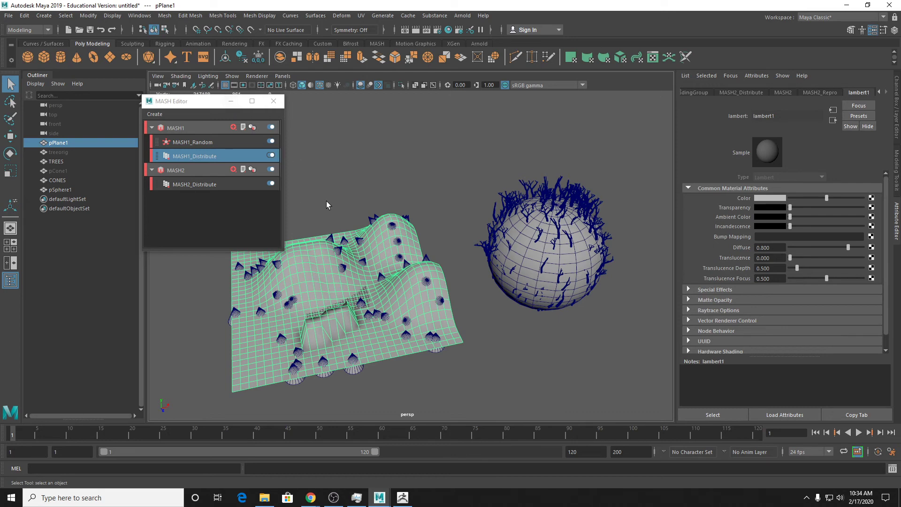
{"action": "left_click", "coordinate": [191, 175]}
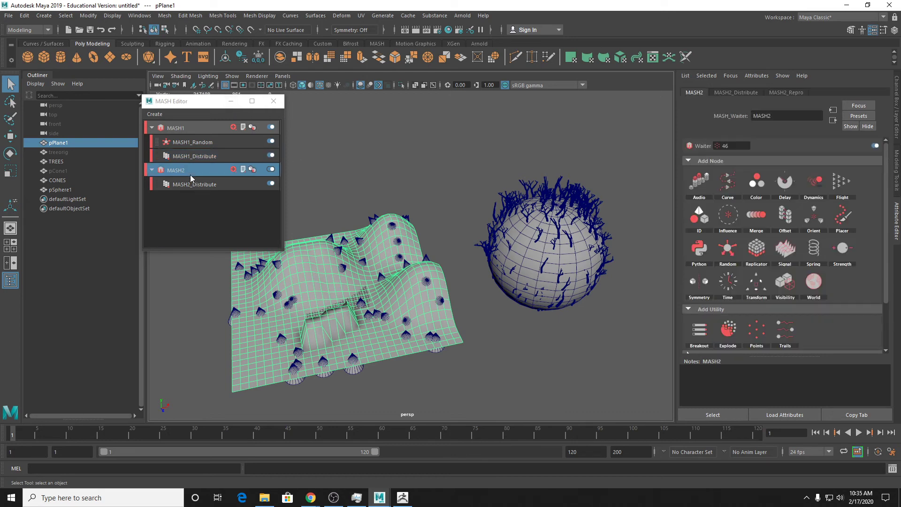
{"action": "key", "text": "Delete"}
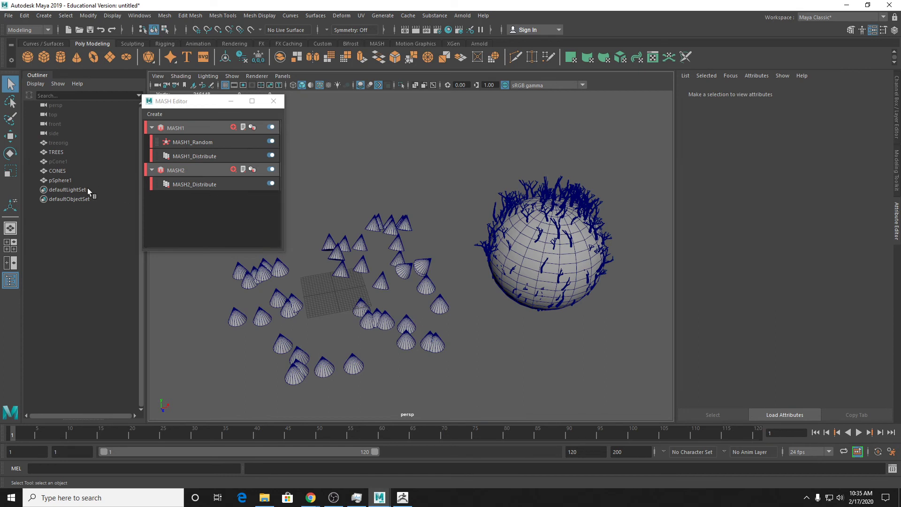
{"action": "left_click", "coordinate": [68, 171]}
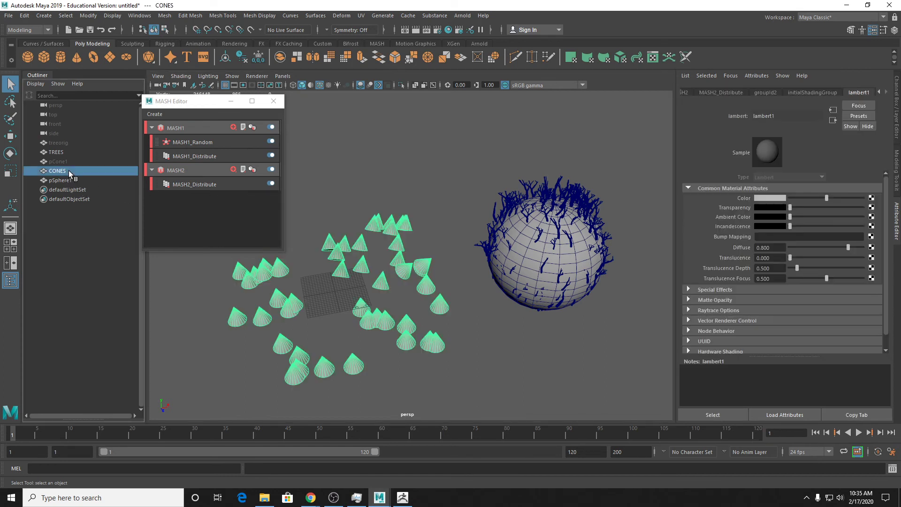
{"action": "key", "text": "ctrl+h"}
{"action": "key", "text": "ctrl+z"}
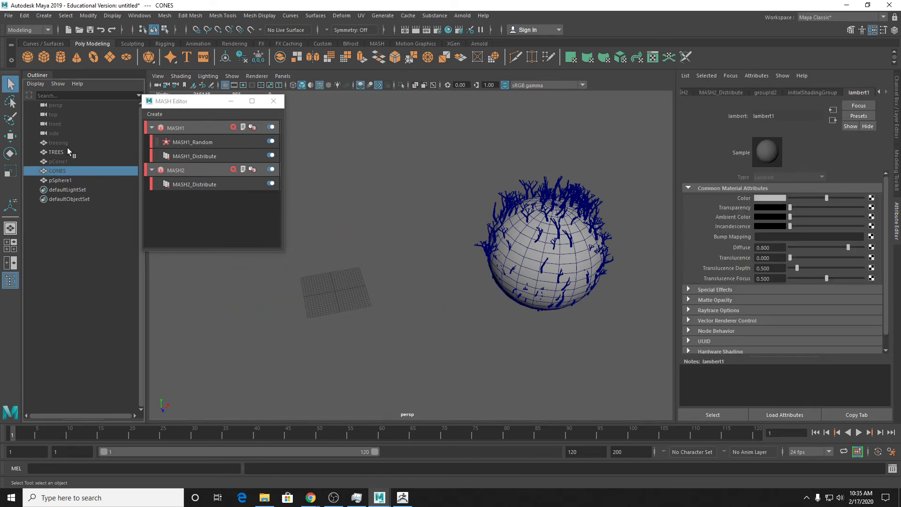
{"action": "key", "text": "ctrl+z"}
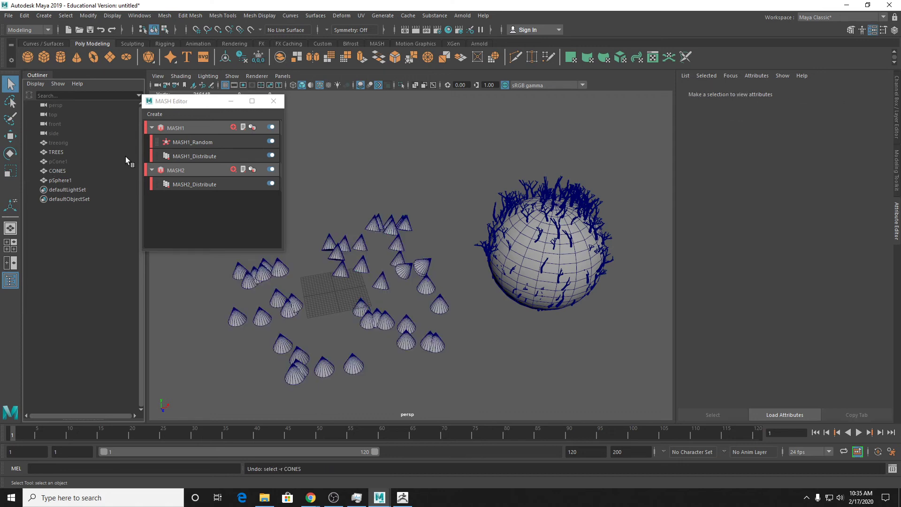
{"action": "key", "text": "ctrl+z"}
Delete the CONES object, select the hilly plane pPlane1 and close the MASH Editor.
{"action": "left_click", "coordinate": [72, 181]}
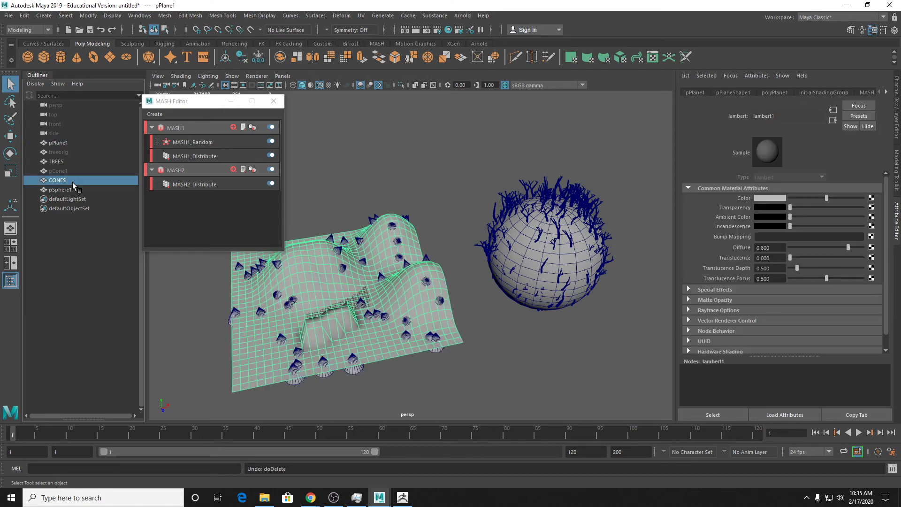
{"action": "key", "text": "Delete"}
{"action": "left_click", "coordinate": [322, 273]}
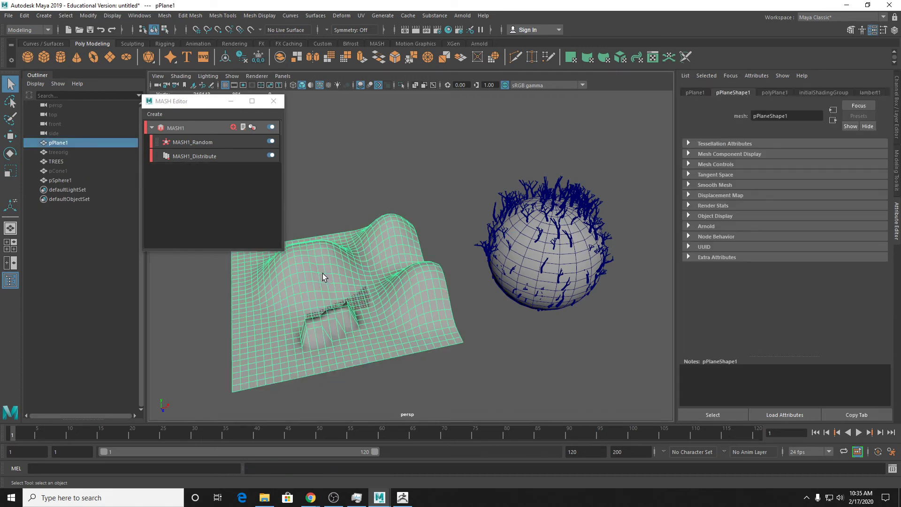
{"action": "left_click_drag", "start_coordinate": [322, 273], "coordinate": [469, 289], "text": "alt"}
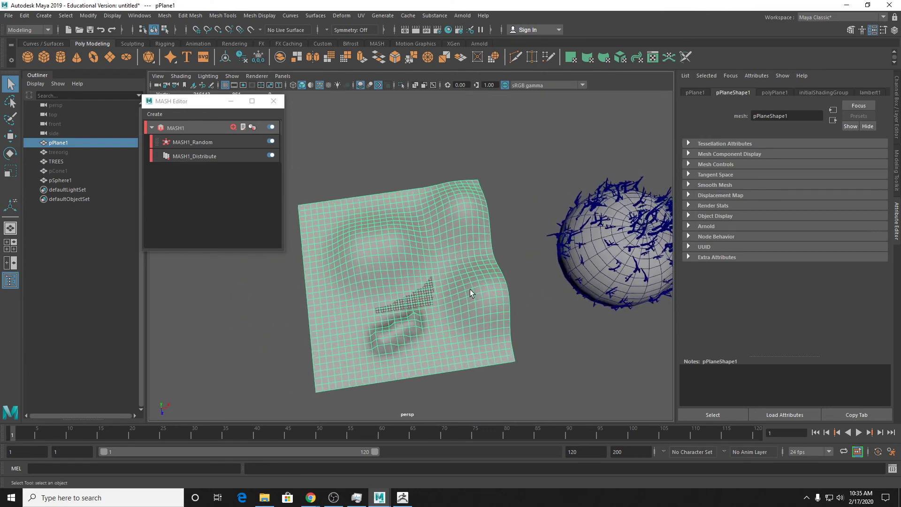
{"action": "scroll", "coordinate": [469, 289], "scroll_direction": "up", "scroll_amount": 3}
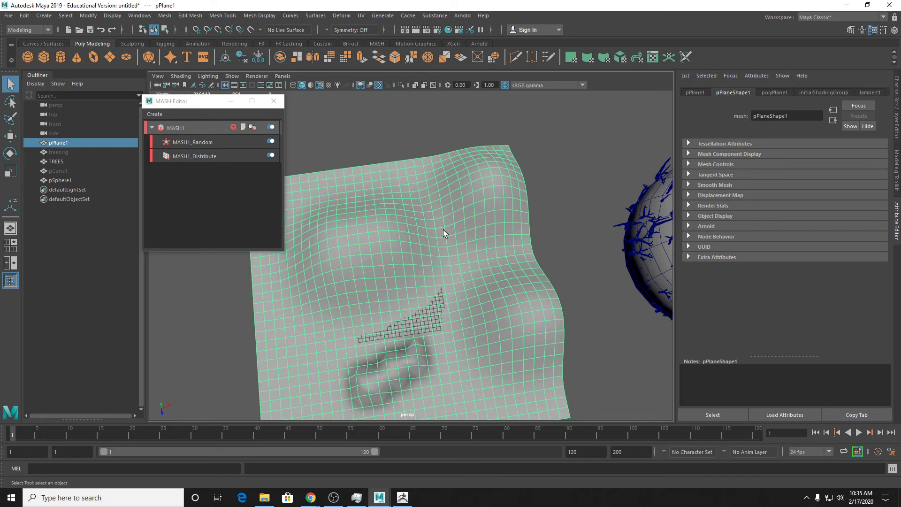
{"action": "left_click", "coordinate": [274, 101]}
{"action": "scroll", "coordinate": [372, 249], "scroll_direction": "down", "scroll_amount": 2}
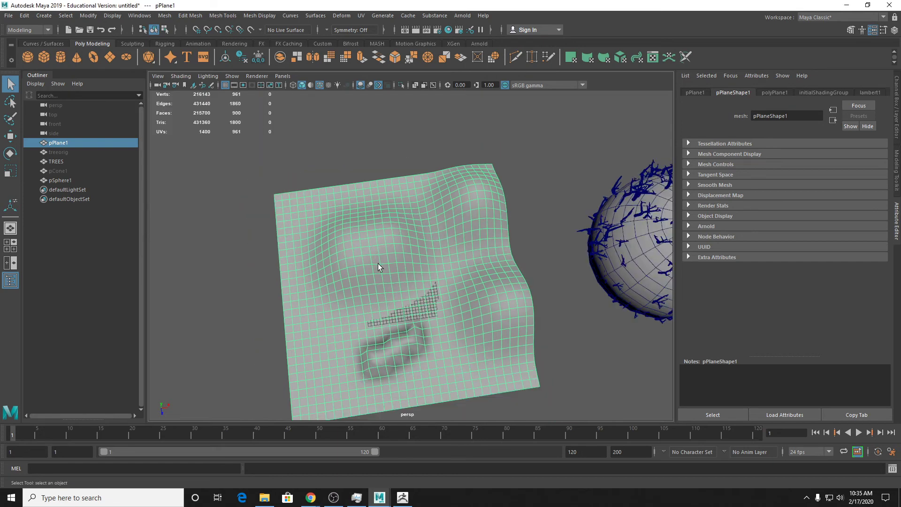
{"action": "left_click_drag", "start_coordinate": [395, 302], "coordinate": [389, 324], "text": "alt"}
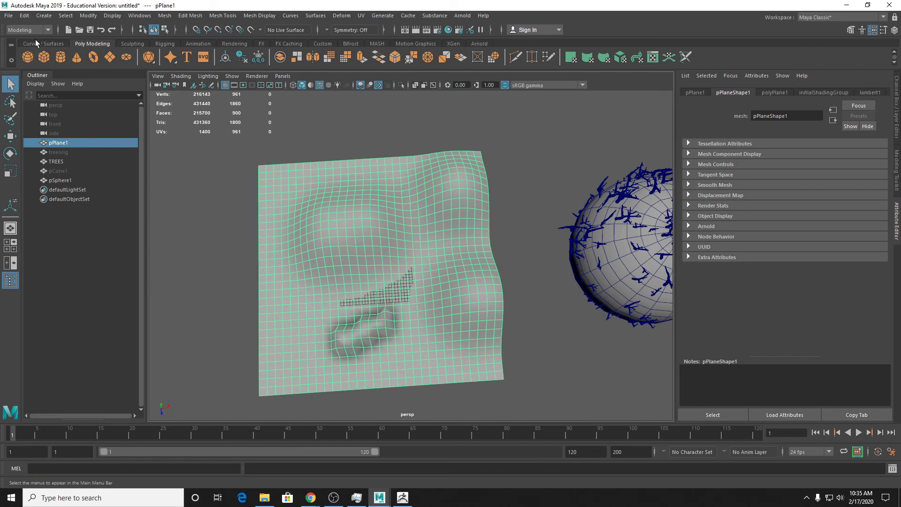
Create a new polygon plane and set both its Subdivisions Width and Subdivisions Height to 2.
{"action": "left_click", "coordinate": [109, 57]}
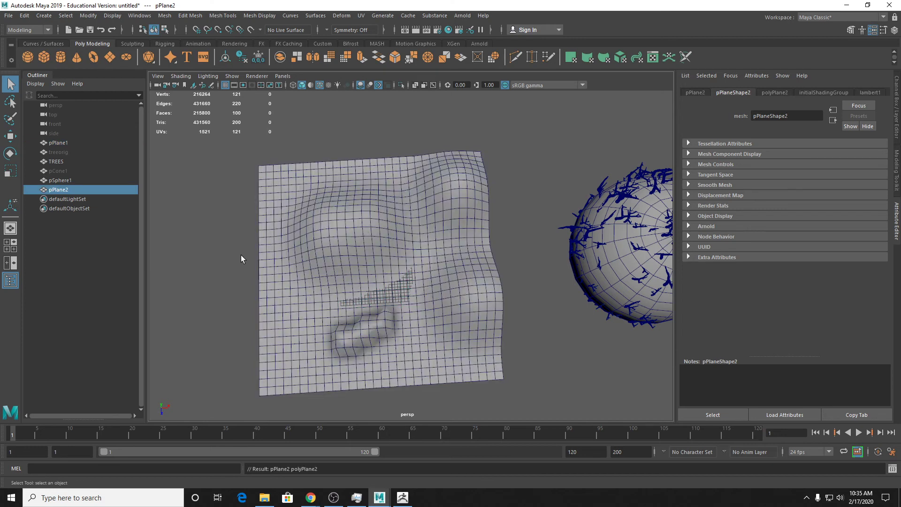
{"action": "key", "text": "w"}
{"action": "key", "text": "f"}
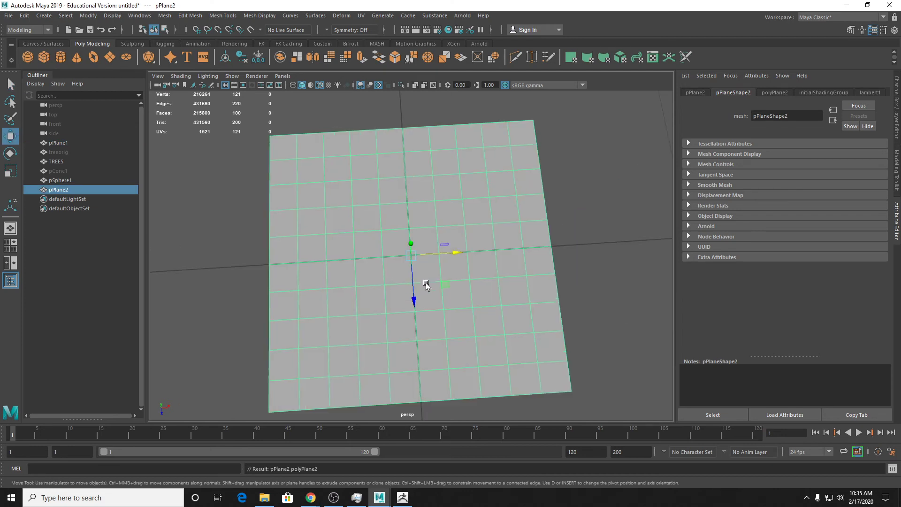
{"action": "left_click", "coordinate": [896, 113]}
{"action": "left_click", "coordinate": [824, 198]}
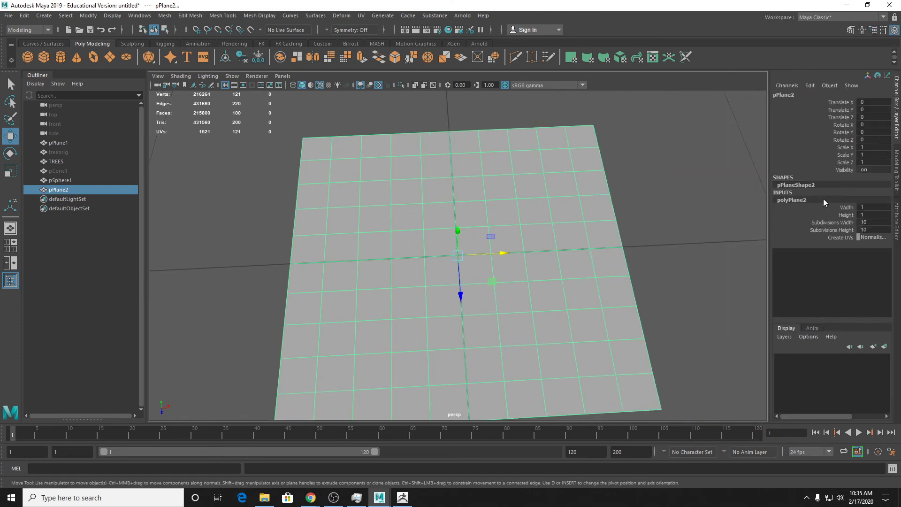
{"action": "left_click_drag", "start_coordinate": [873, 222], "coordinate": [876, 228]}
{"action": "type", "text": "2"}
{"action": "key", "text": "Return"}
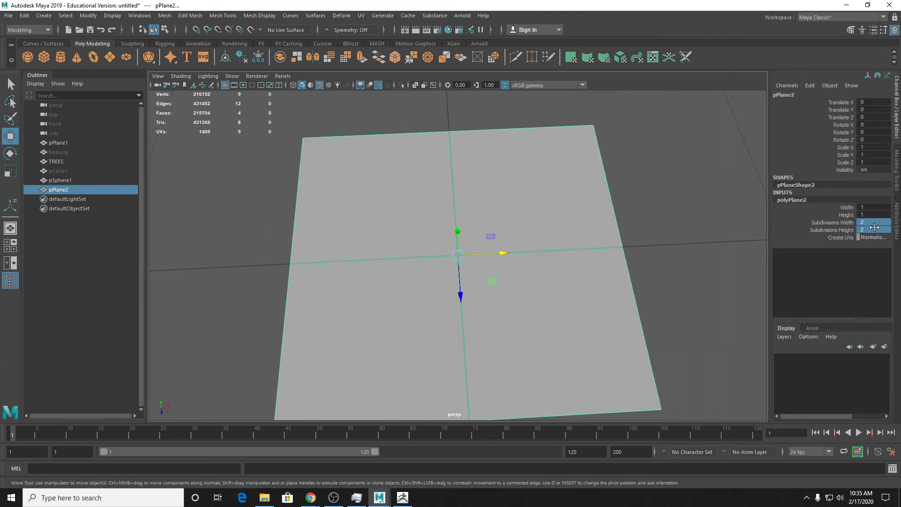
{"action": "scroll", "coordinate": [457, 208], "scroll_direction": "up", "scroll_amount": 5}
{"action": "scroll", "coordinate": [457, 208], "scroll_direction": "down", "scroll_amount": 5}
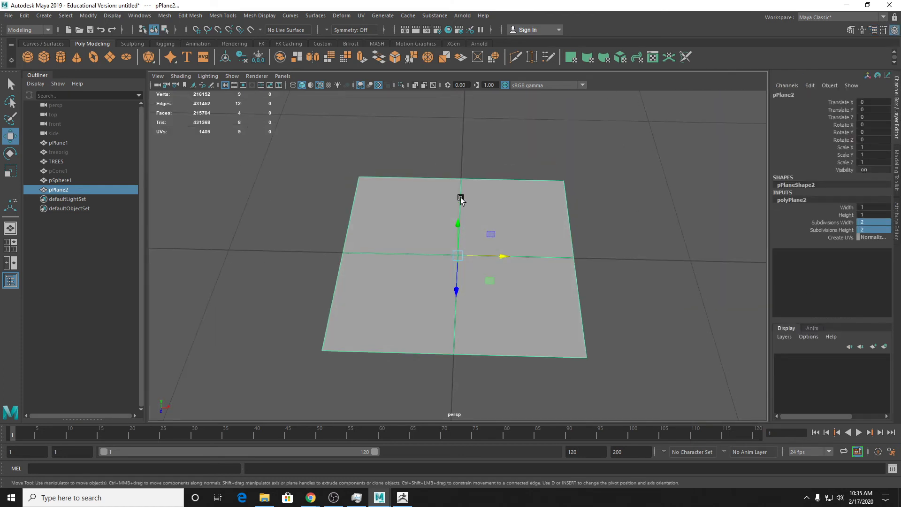
Narrow the front edge of pPlane2 and pull its middle vertex outward into a point.
{"action": "right_click_drag", "start_coordinate": [443, 193], "coordinate": [323, 233]}
{"action": "left_click_drag", "start_coordinate": [322, 233], "coordinate": [807, 312]}
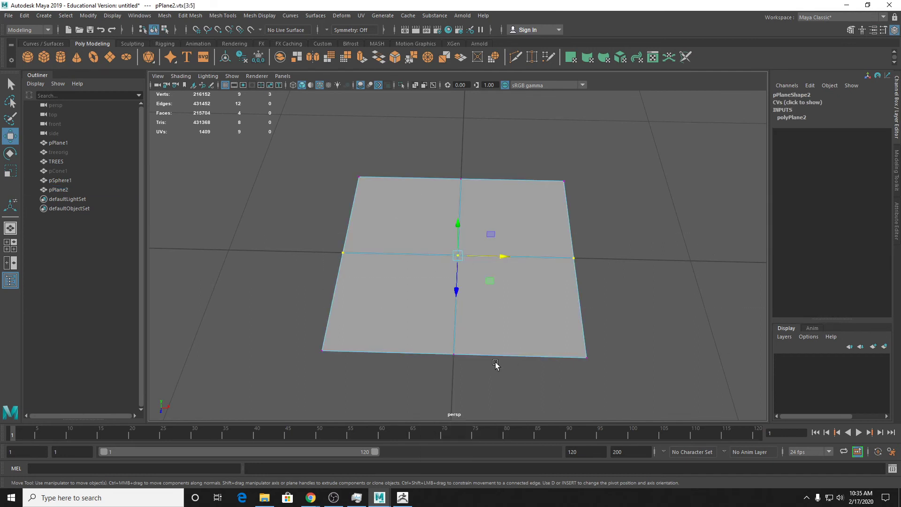
{"action": "left_click_drag", "start_coordinate": [274, 310], "coordinate": [693, 405]}
{"action": "key", "text": "r"}
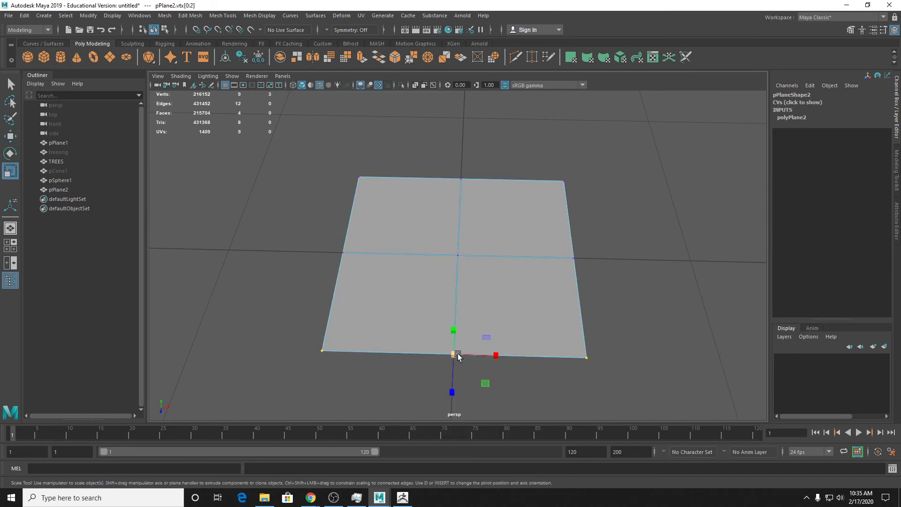
{"action": "key", "text": "q"}
{"action": "left_click_drag", "start_coordinate": [456, 355], "coordinate": [439, 441]}
{"action": "key", "text": "w"}
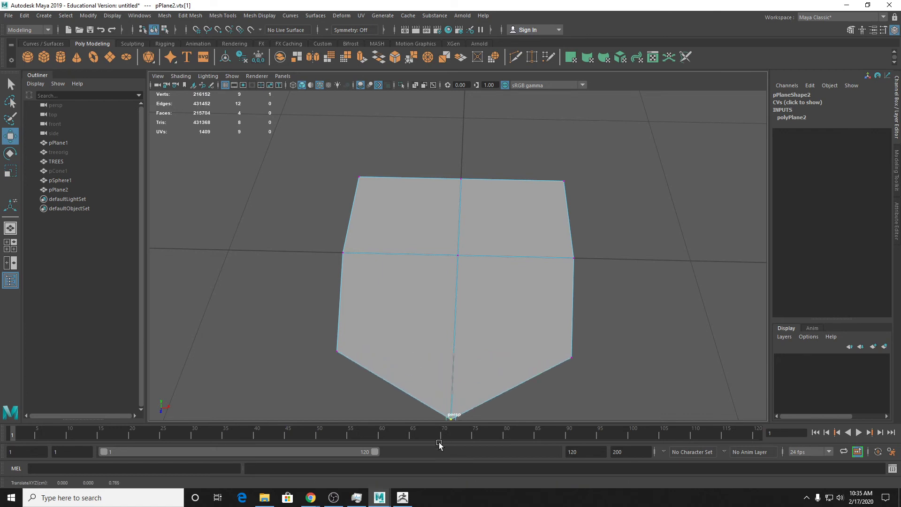
Raise the middle column of vertices on pPlane2 into a ridge, preview the shape smoothed and return to the unsmoothed display.
{"action": "key", "text": "q"}
{"action": "left_click_drag", "start_coordinate": [443, 142], "coordinate": [475, 407]}
{"action": "key", "text": "w"}
{"action": "left_click_drag", "start_coordinate": [455, 239], "coordinate": [452, 196]}
{"action": "key", "text": "q"}
{"action": "right_click_drag", "start_coordinate": [472, 147], "coordinate": [477, 143]}
{"action": "key", "text": "3"}
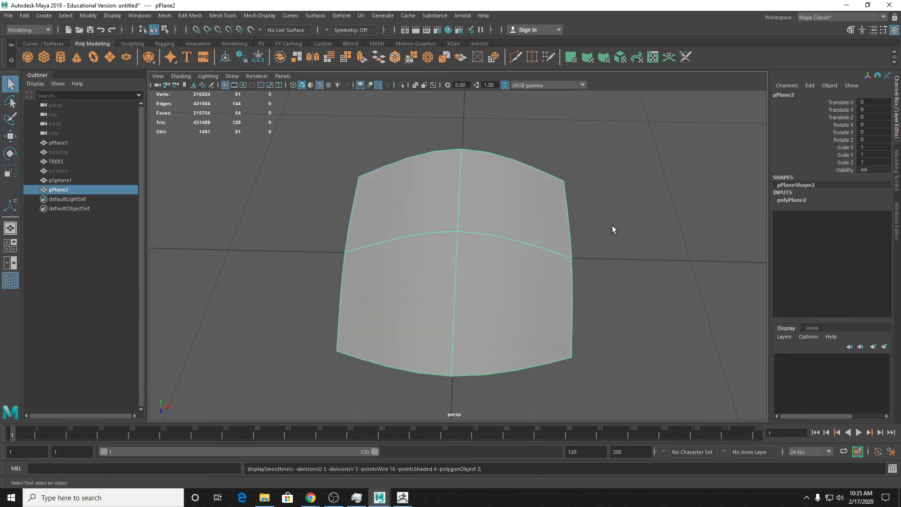
{"action": "scroll", "coordinate": [534, 230], "scroll_direction": "down", "scroll_amount": 2}
{"action": "left_click_drag", "start_coordinate": [522, 259], "coordinate": [485, 238], "text": "alt"}
{"action": "key", "text": "1"}
{"action": "scroll", "coordinate": [480, 250], "scroll_direction": "down", "scroll_amount": 3}
Delete the two front corner vertices of pPlane2 to taper it, and return to object selection.
{"action": "right_click_drag", "start_coordinate": [486, 238], "coordinate": [473, 229]}
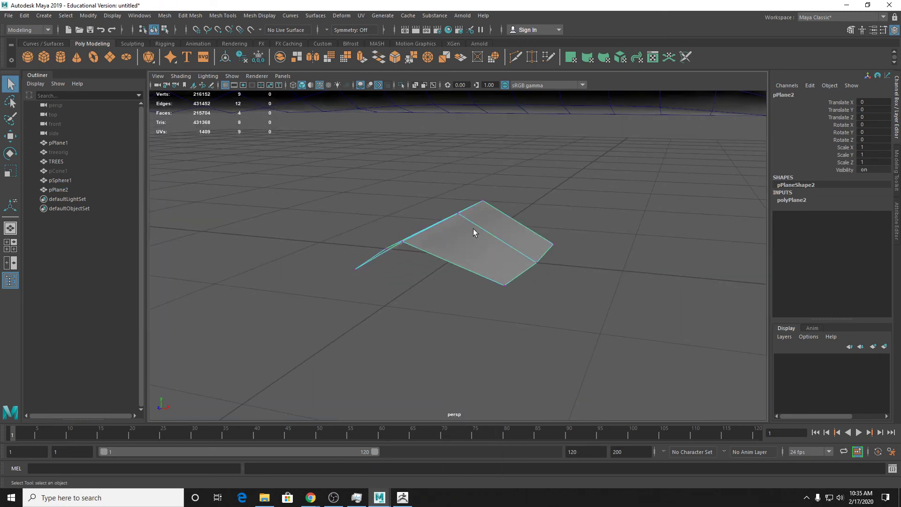
{"action": "left_click_drag", "start_coordinate": [339, 251], "coordinate": [371, 301]}
{"action": "left_click_drag", "start_coordinate": [488, 269], "coordinate": [517, 322], "text": "shift"}
{"action": "key", "text": "Delete"}
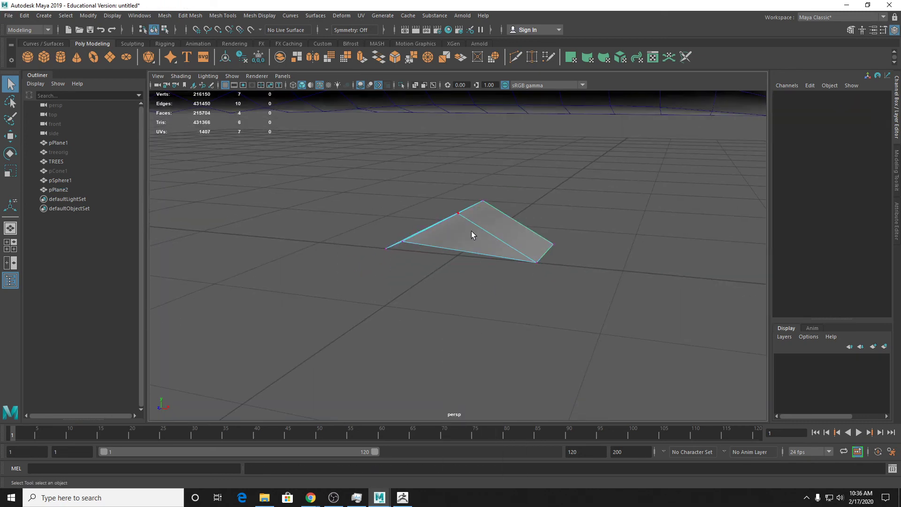
{"action": "right_click_drag", "start_coordinate": [475, 236], "coordinate": [508, 204]}
{"action": "mouse_move", "coordinate": [508, 204]}
{"action": "left_mouse_down", "text": "alt"}
{"action": "mouse_move", "coordinate": [491, 227]}
{"action": "mouse_move", "coordinate": [501, 216]}
{"action": "left_mouse_up", "text": "alt"}
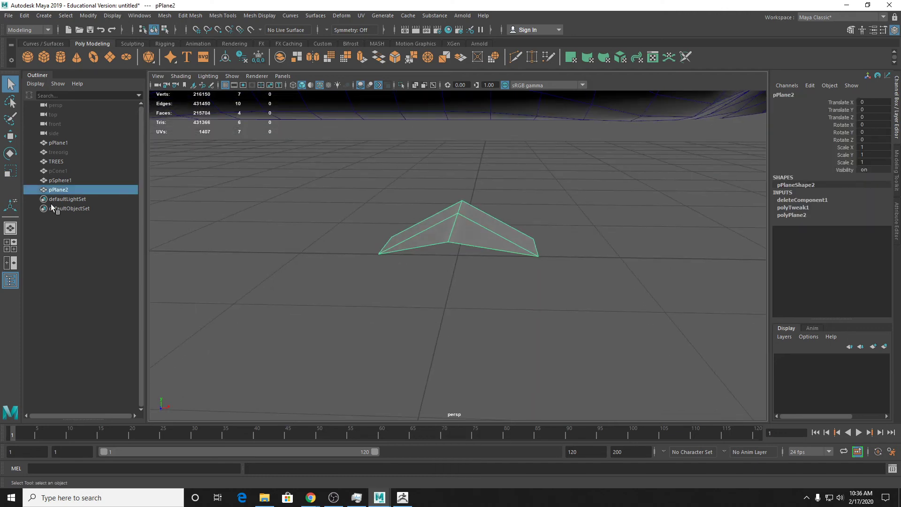
Rename pPlane2 as scale.
{"action": "double_click", "coordinate": [65, 190]}
{"action": "type", "text": "scale"}
{"action": "key", "text": "Return"}
Create a MASH network from the scale object.
{"action": "scroll", "coordinate": [338, 250], "scroll_direction": "down", "scroll_amount": 15}
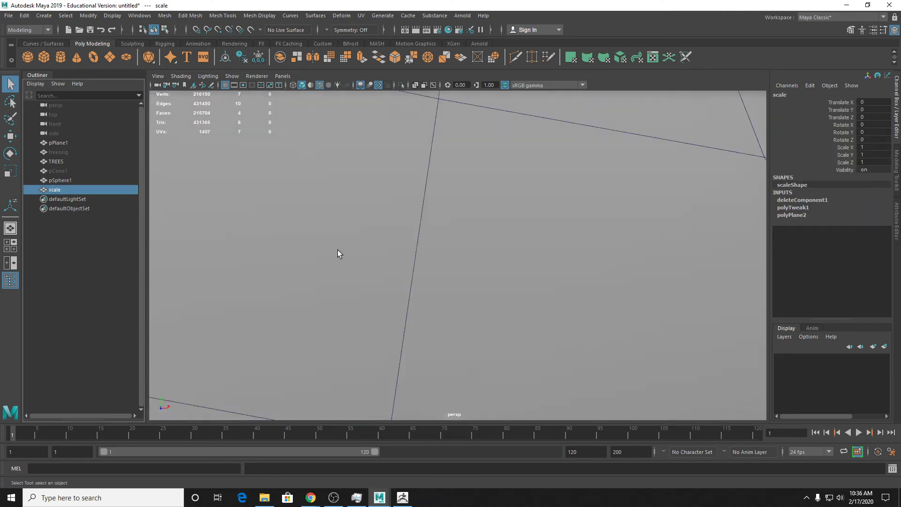
{"action": "scroll", "coordinate": [455, 215], "scroll_direction": "down", "scroll_amount": 15}
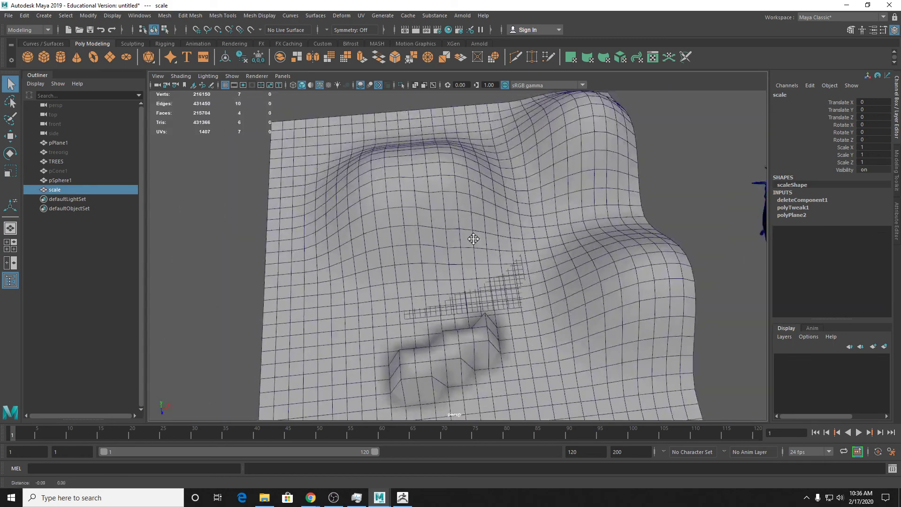
{"action": "middle_click_drag", "start_coordinate": [445, 214], "coordinate": [443, 242], "text": "alt"}
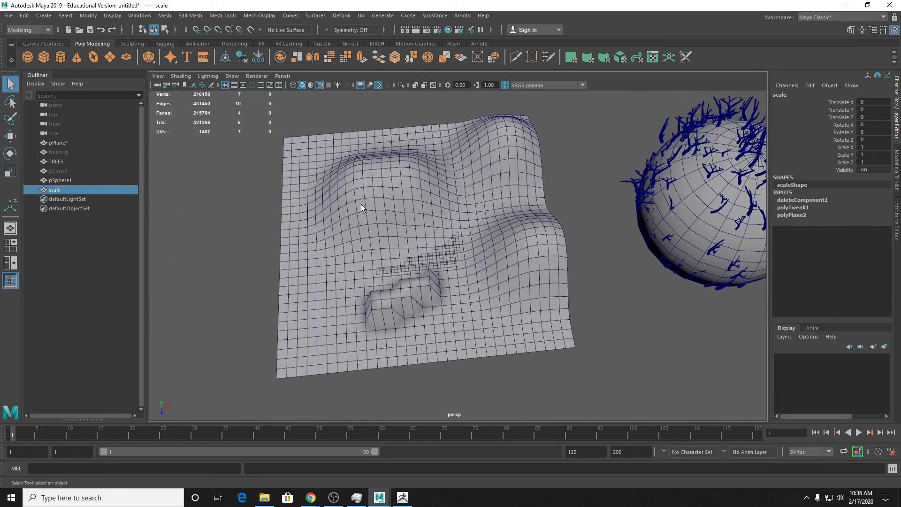
{"action": "left_click_drag", "start_coordinate": [361, 208], "coordinate": [392, 221], "text": "alt"}
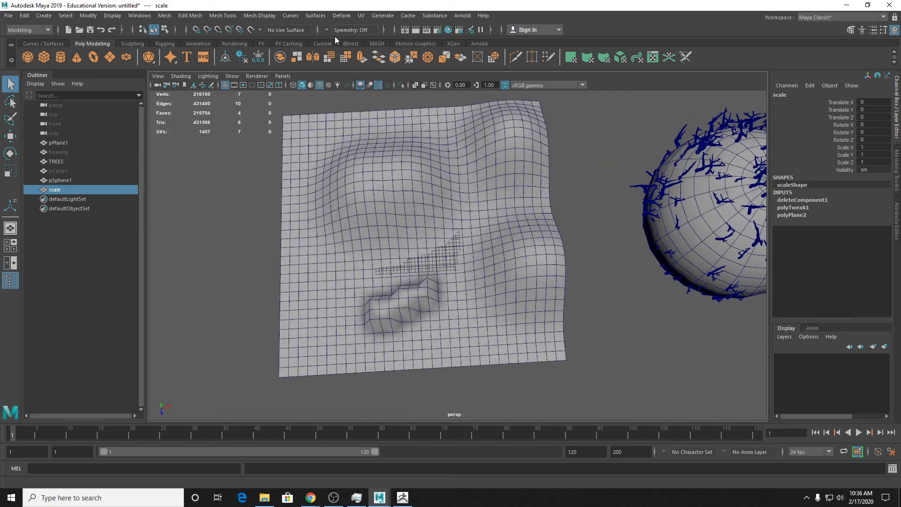
{"action": "left_click", "coordinate": [377, 44]}
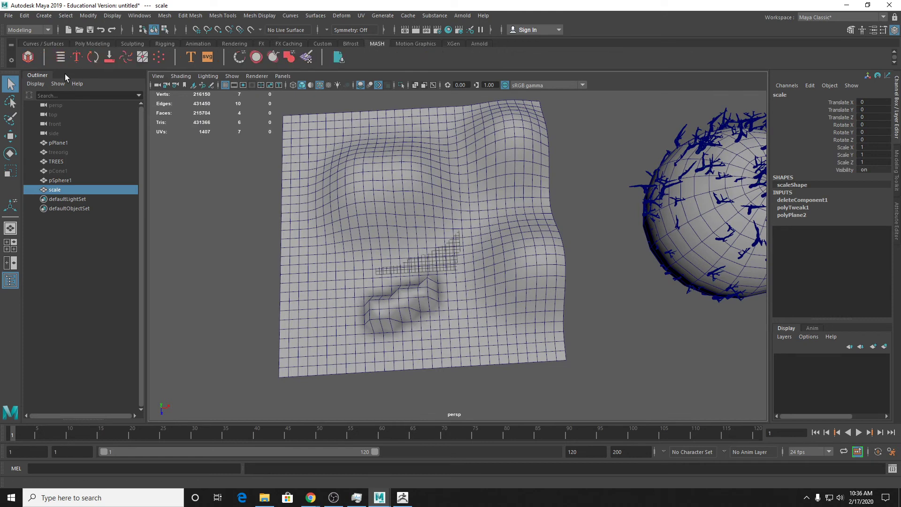
{"action": "left_click", "coordinate": [28, 57]}
{"action": "scroll", "coordinate": [528, 215], "scroll_direction": "up", "scroll_amount": 5}
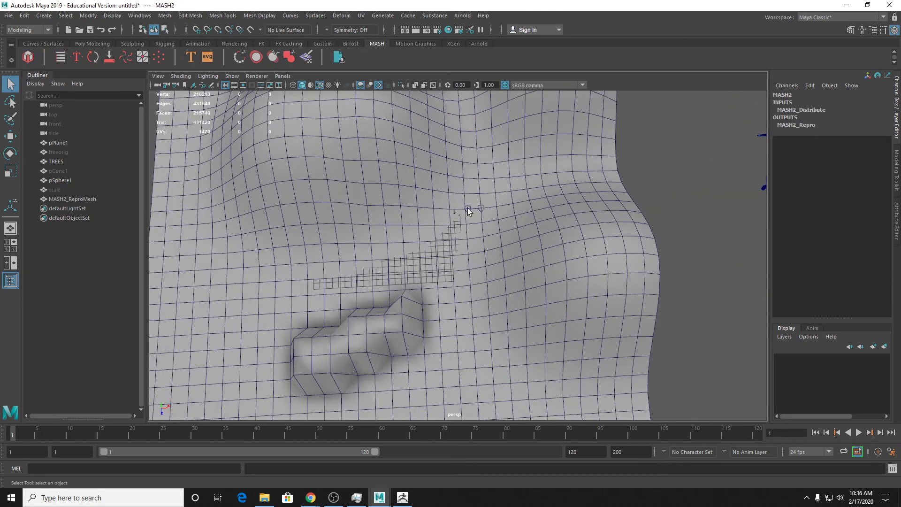
Set MASH2_Distribute's Distribution Type to Mesh in the MASH Editor's network and connect pPlane1 as its Input Mesh.
{"action": "left_click", "coordinate": [68, 199]}
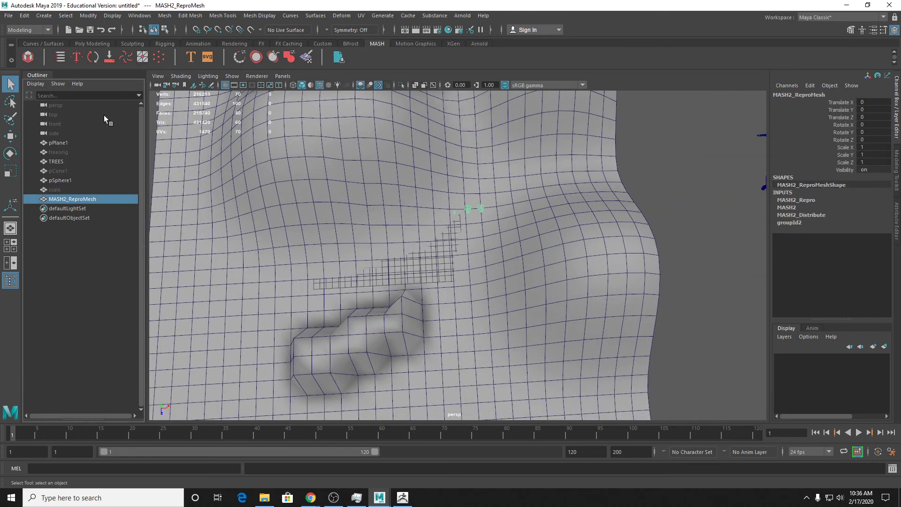
{"action": "left_click", "coordinate": [65, 58]}
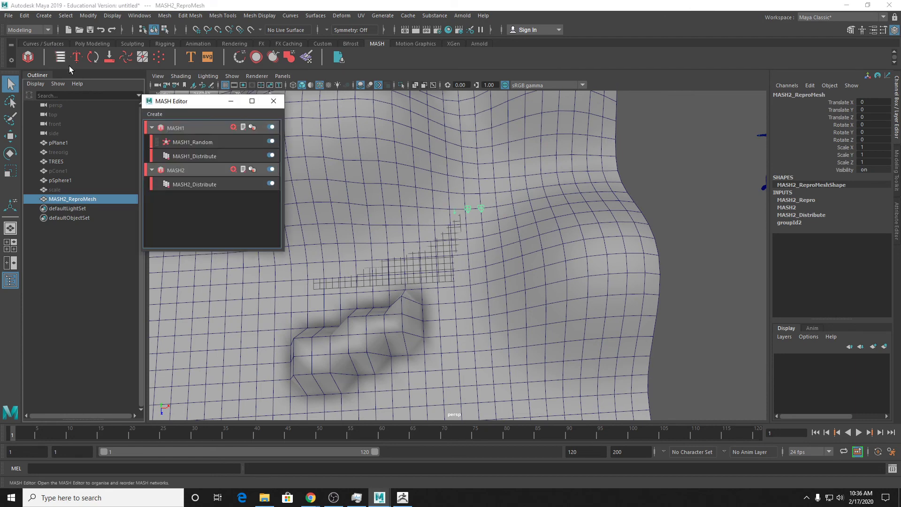
{"action": "left_click", "coordinate": [195, 185]}
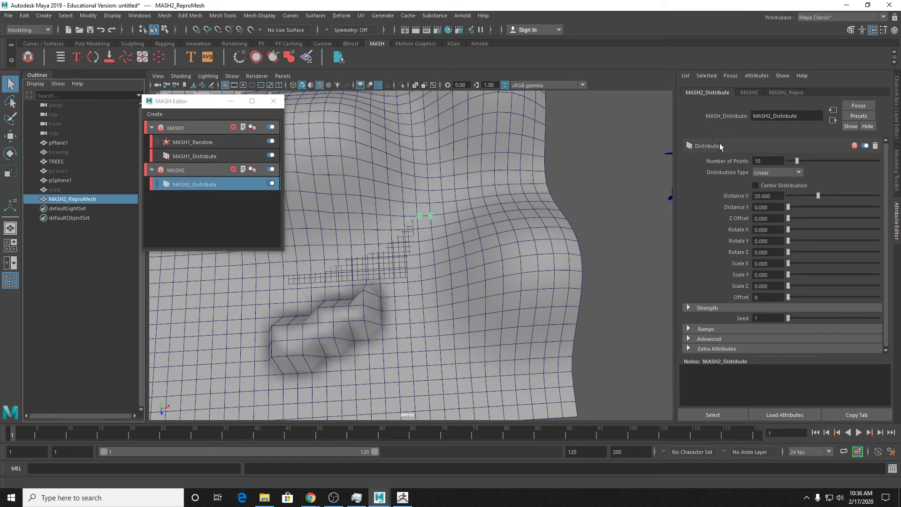
{"action": "left_click", "coordinate": [798, 173]}
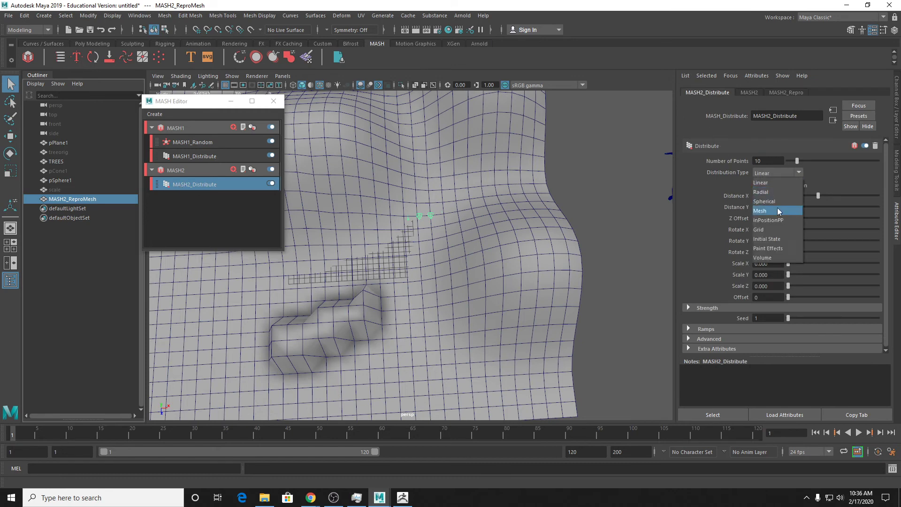
{"action": "left_click", "coordinate": [777, 211]}
{"action": "middle_click_drag", "start_coordinate": [55, 146], "coordinate": [782, 230]}
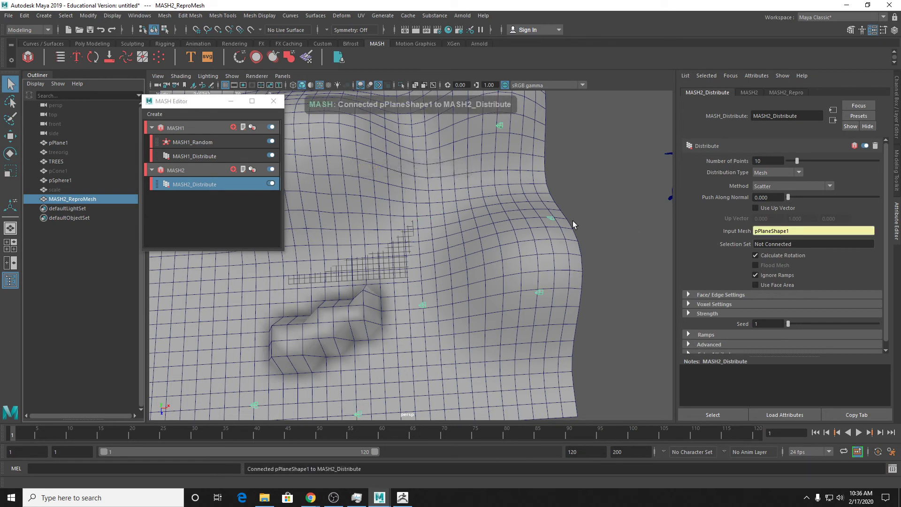
Raise MASH2_Distribute's Number of Points to 25.
{"action": "middle_click_drag", "start_coordinate": [465, 271], "coordinate": [533, 242], "text": "alt"}
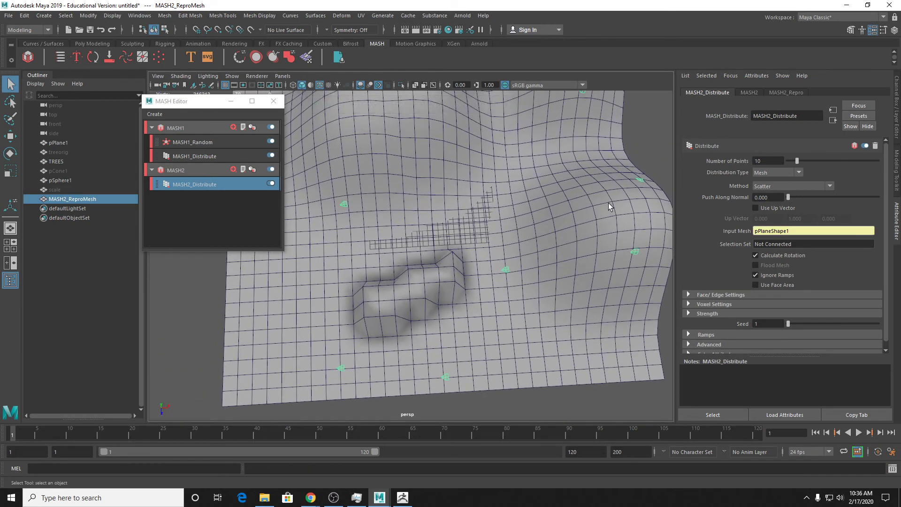
{"action": "left_click_drag", "start_coordinate": [797, 159], "coordinate": [810, 160]}
Move the scale object off the plane into the empty space beside it and enlarge it uniformly about 5.8 times.
{"action": "left_click", "coordinate": [66, 190]}
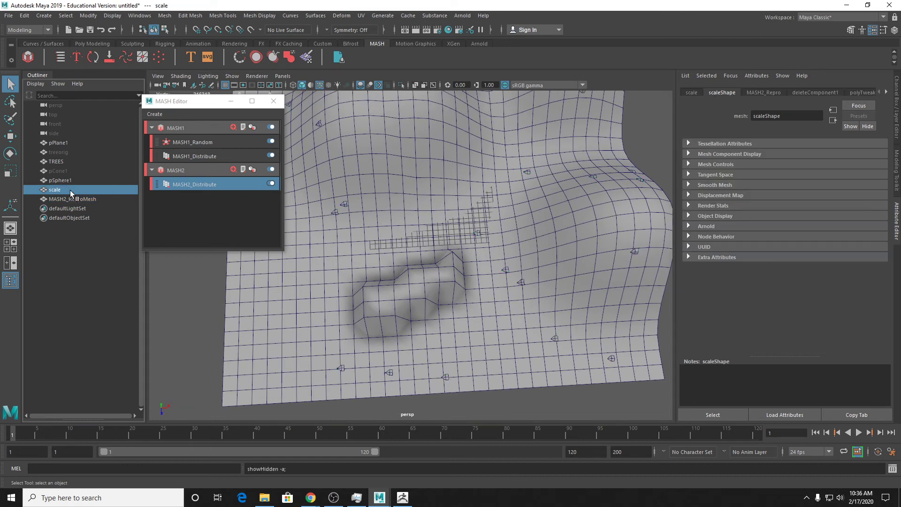
{"action": "key", "text": "w"}
{"action": "left_click_drag", "start_coordinate": [463, 183], "coordinate": [195, 221]}
{"action": "middle_click_drag", "start_coordinate": [204, 260], "coordinate": [404, 275], "text": "alt"}
{"action": "key", "text": "r"}
{"action": "left_click_drag", "start_coordinate": [357, 215], "coordinate": [375, 225]}
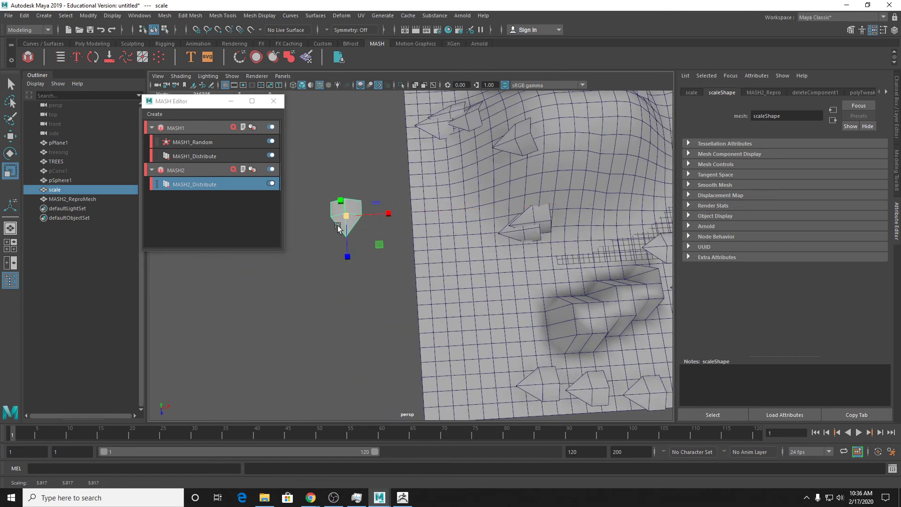
Try pulling one side vertex of the scale outward to reshape the scattered copies, and undo the move.
{"action": "key", "text": "q"}
{"action": "right_click_drag", "start_coordinate": [339, 224], "coordinate": [325, 215]}
{"action": "left_click", "coordinate": [328, 216]}
{"action": "key", "text": "w"}
{"action": "mouse_move", "coordinate": [349, 216]}
{"action": "left_mouse_down"}
{"action": "mouse_move", "coordinate": [324, 218]}
{"action": "mouse_move", "coordinate": [363, 220]}
{"action": "mouse_move", "coordinate": [337, 219]}
{"action": "left_mouse_up"}
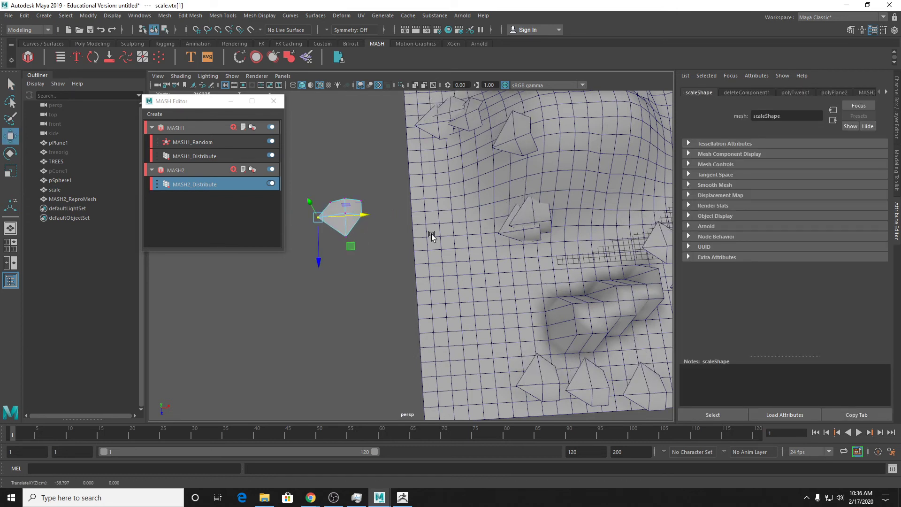
{"action": "key", "text": "ctrl+z"}
Try moving the middle vertex on the scale's wide end, undo the move, and return to object selection.
{"action": "key", "text": "q"}
{"action": "left_click", "coordinate": [345, 198]}
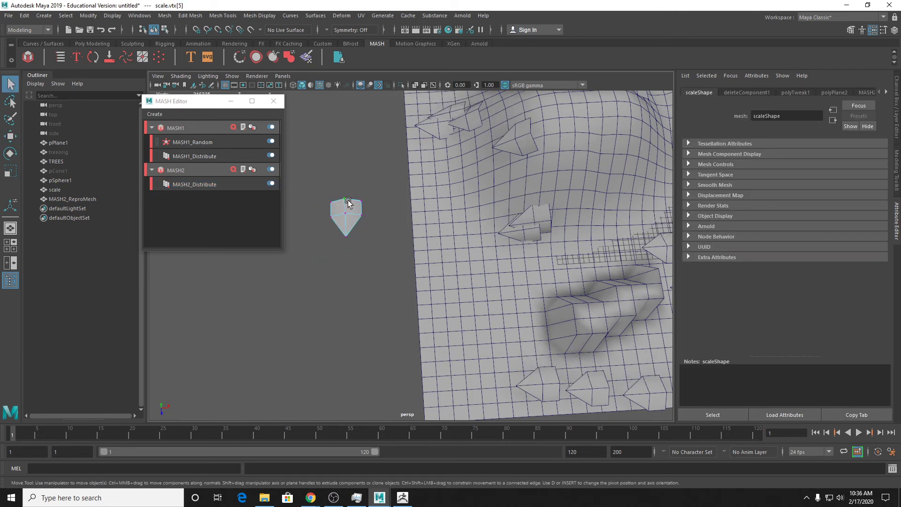
{"action": "key", "text": "w"}
{"action": "left_click_drag", "start_coordinate": [346, 224], "coordinate": [346, 218]}
{"action": "key", "text": "ctrl+z"}
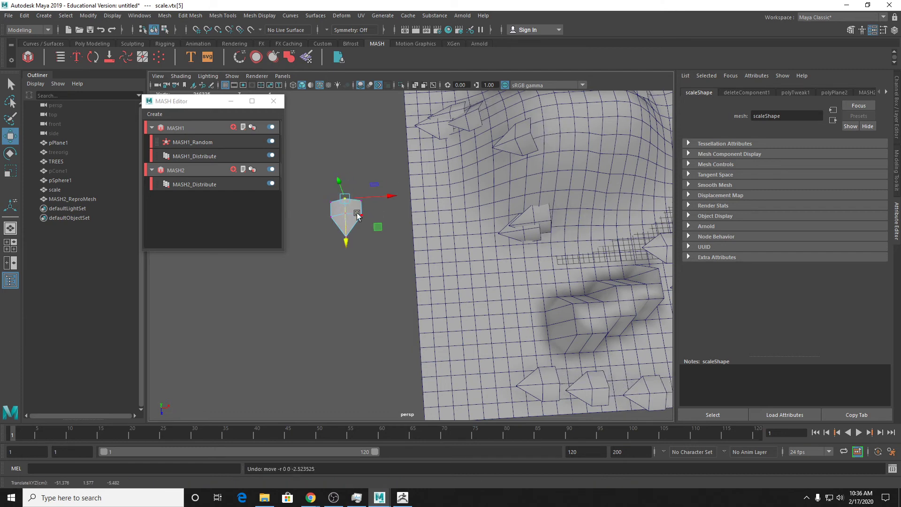
{"action": "key", "text": "q"}
{"action": "right_click_drag", "start_coordinate": [346, 212], "coordinate": [398, 223]}
Select the hilly plane pPlane1 and open its layout in the UV Editor, placed beside the viewport.
{"action": "middle_click_drag", "start_coordinate": [398, 224], "coordinate": [313, 235], "text": "alt"}
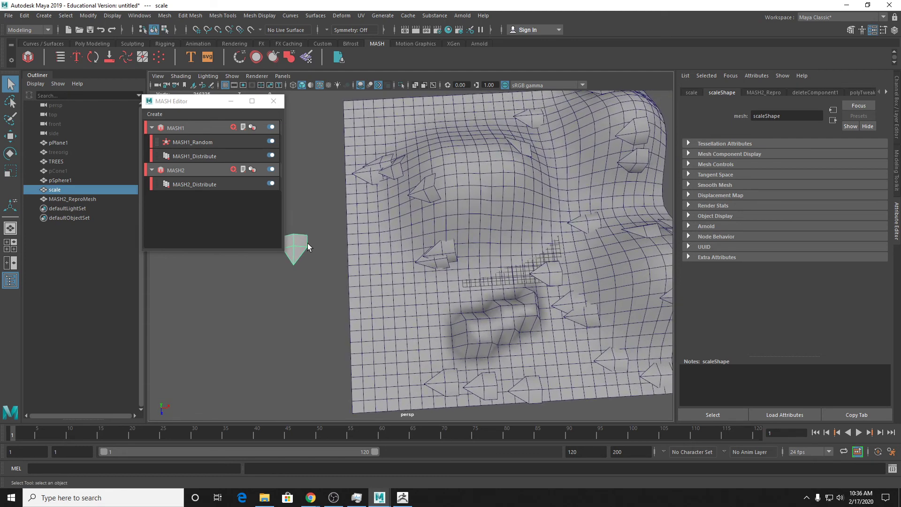
{"action": "middle_click_drag", "start_coordinate": [308, 243], "coordinate": [322, 237], "text": "alt"}
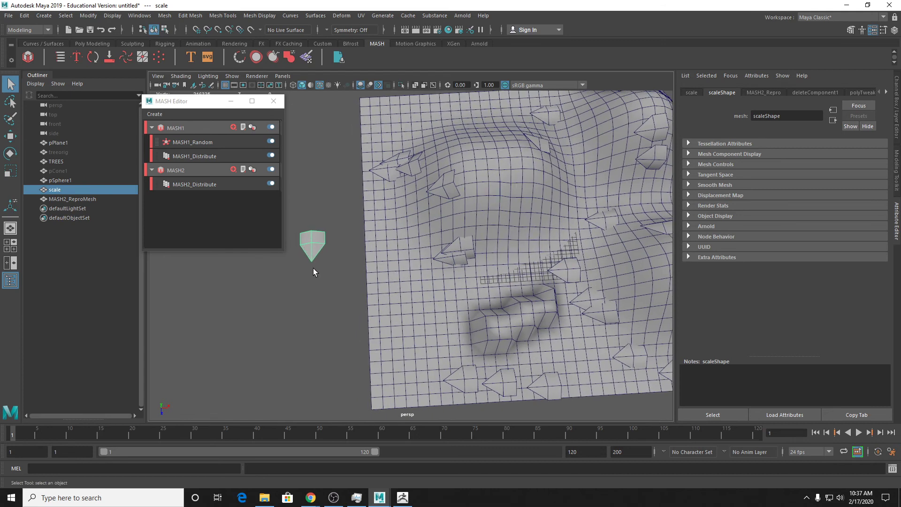
{"action": "left_click_drag", "start_coordinate": [311, 272], "coordinate": [307, 288], "text": "alt"}
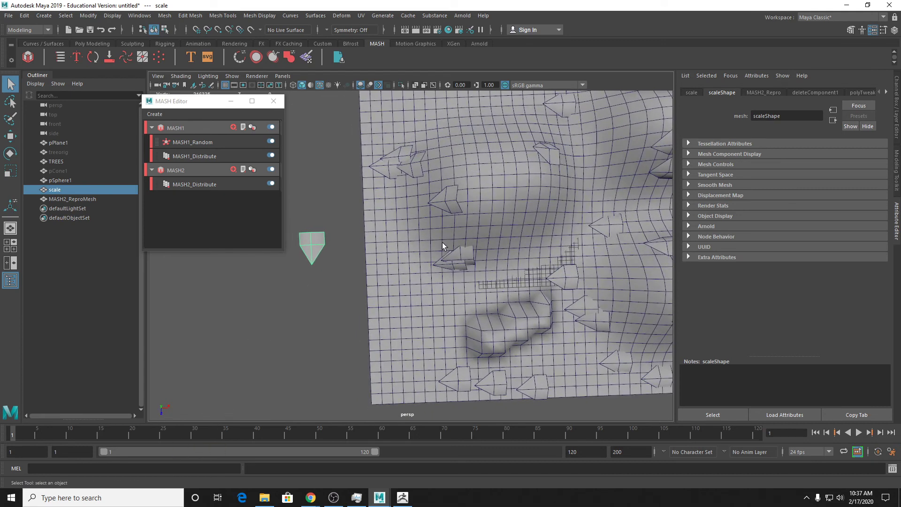
{"action": "left_click", "coordinate": [449, 214]}
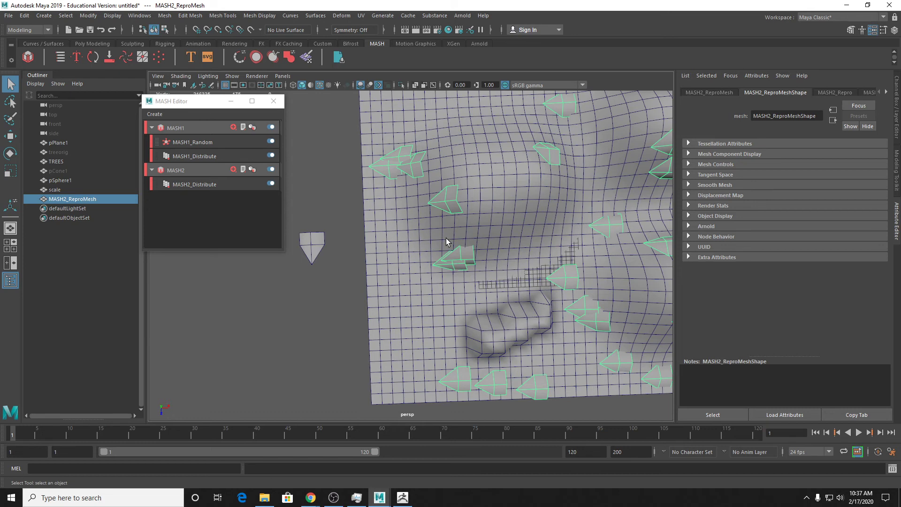
{"action": "left_click", "coordinate": [478, 187]}
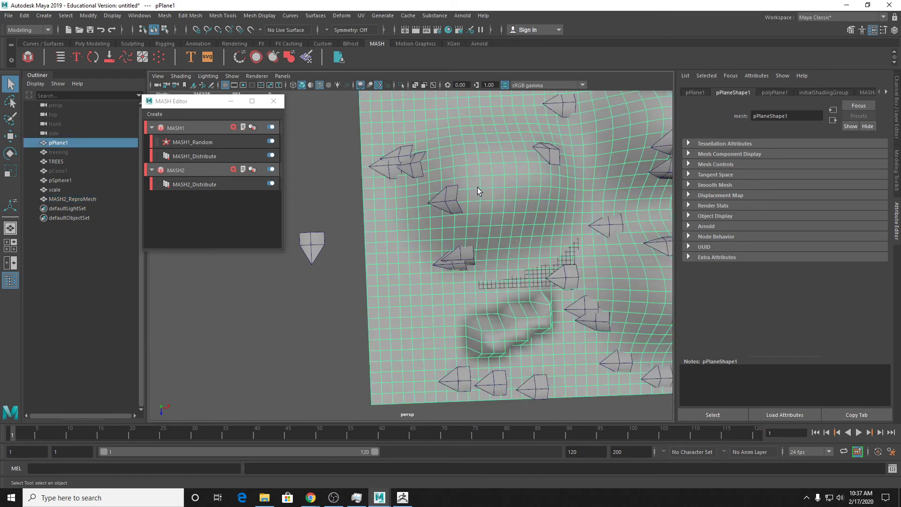
{"action": "left_click", "coordinate": [84, 45]}
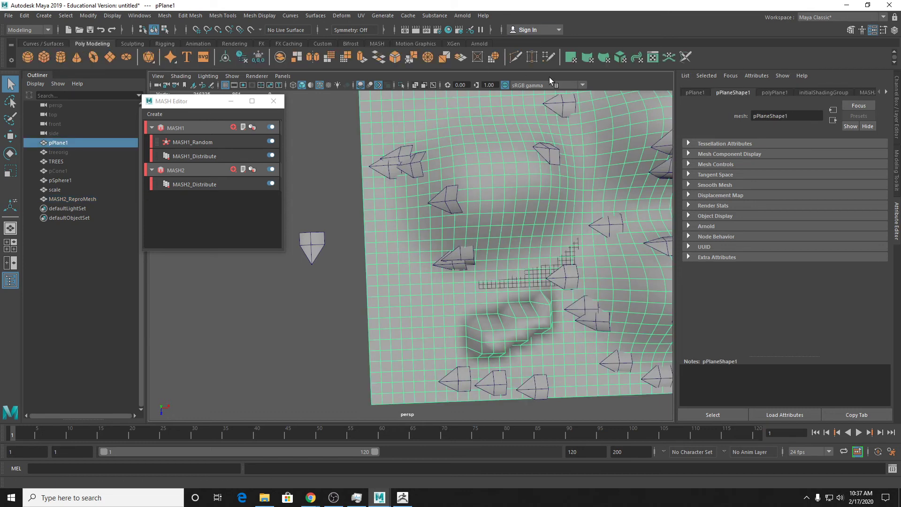
{"action": "left_click", "coordinate": [654, 57]}
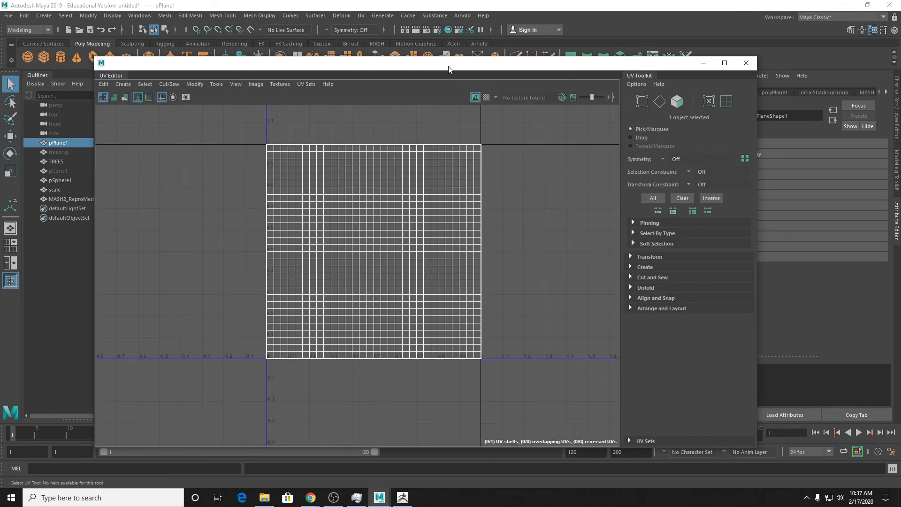
{"action": "left_click_drag", "start_coordinate": [447, 65], "coordinate": [799, 68]}
Select a strip of UVs along one edge of pPlane1 to examine where they lie in the UV layout.
{"action": "right_click_drag", "start_coordinate": [409, 196], "coordinate": [459, 192]}
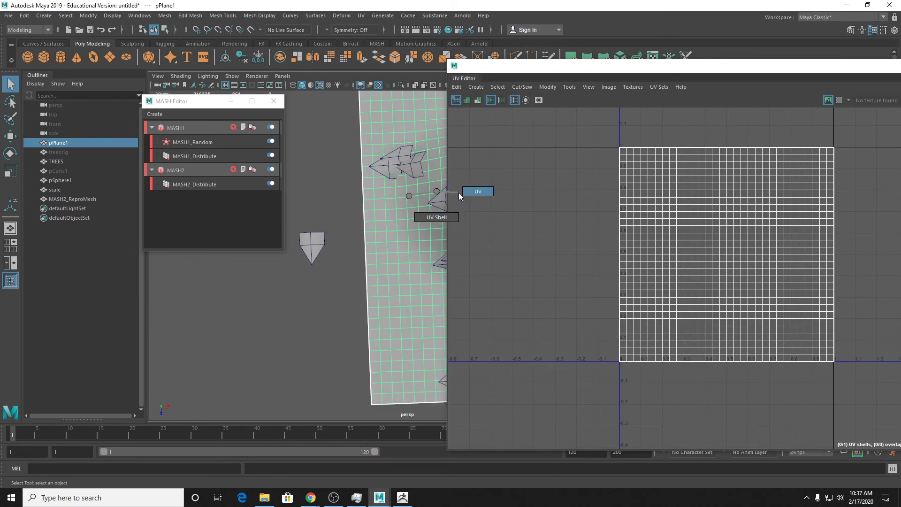
{"action": "left_click_drag", "start_coordinate": [347, 140], "coordinate": [393, 311]}
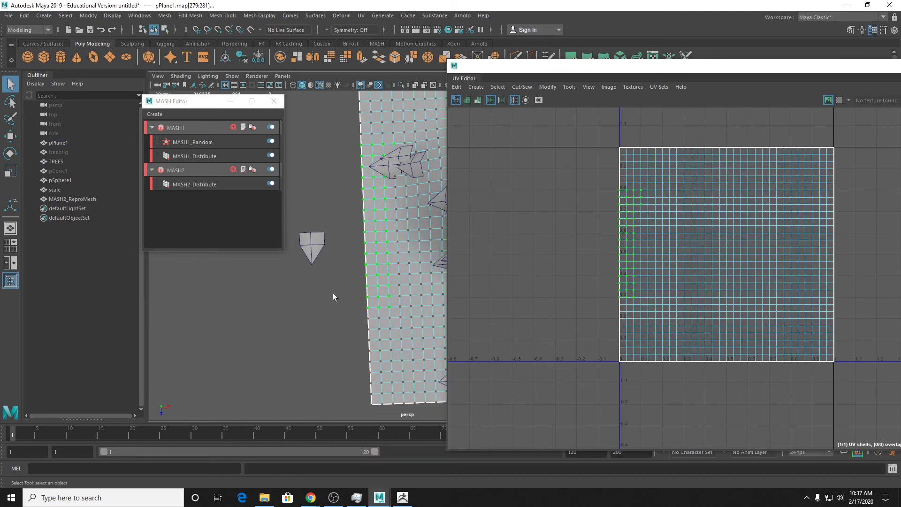
{"action": "middle_click_drag", "start_coordinate": [333, 293], "coordinate": [300, 309], "text": "alt"}
{"action": "mouse_move", "coordinate": [323, 330]}
{"action": "left_mouse_down", "text": "alt"}
{"action": "mouse_move", "coordinate": [318, 316]}
{"action": "mouse_move", "coordinate": [325, 324]}
{"action": "left_mouse_up", "text": "alt"}
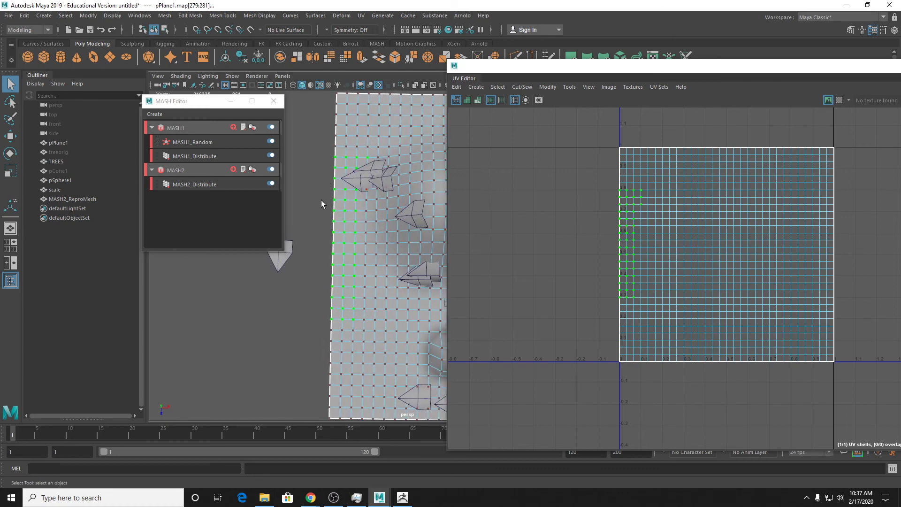
Select all of pPlane1's faces and rotate their UVs about a quarter turn so the scattered scales point toward the plane's front edge.
{"action": "right_click_drag", "start_coordinate": [352, 220], "coordinate": [389, 238]}
{"action": "left_click", "coordinate": [392, 239]}
{"action": "key", "text": "e"}
{"action": "scroll", "coordinate": [697, 236], "scroll_direction": "down", "scroll_amount": 1}
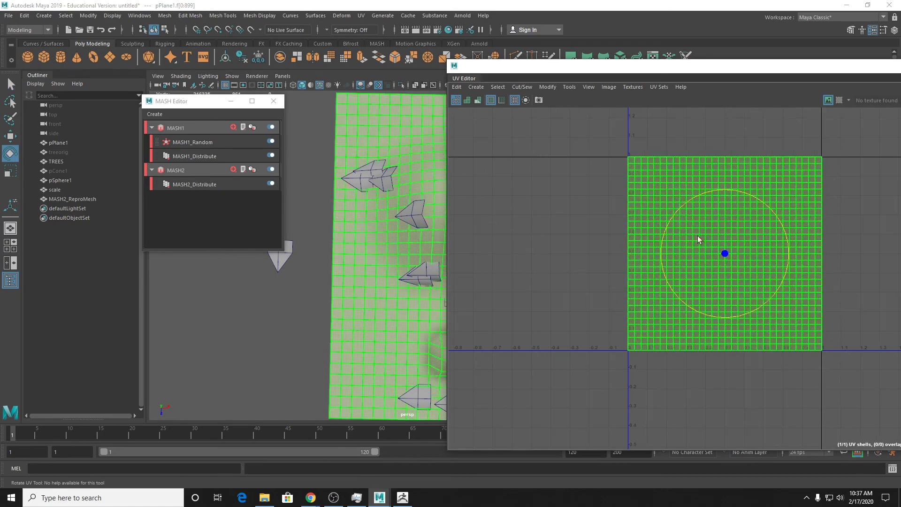
{"action": "left_click_drag", "start_coordinate": [681, 209], "coordinate": [741, 237]}
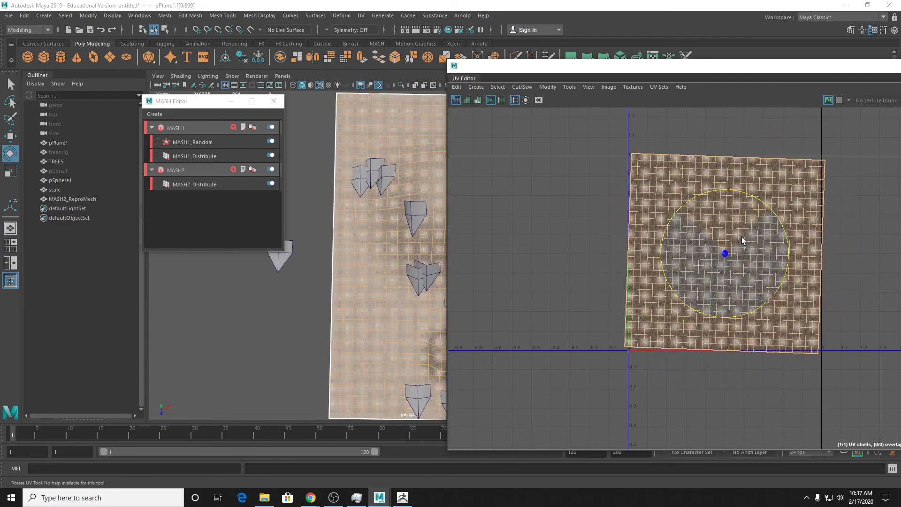
{"action": "key", "text": "ctrl+z"}
{"action": "middle_click_drag", "start_coordinate": [381, 264], "coordinate": [323, 257], "text": "alt"}
{"action": "left_click_drag", "start_coordinate": [190, 108], "coordinate": [125, 115]}
{"action": "scroll", "coordinate": [357, 216], "scroll_direction": "down", "scroll_amount": 2}
{"action": "middle_click_drag", "start_coordinate": [383, 222], "coordinate": [315, 213], "text": "alt"}
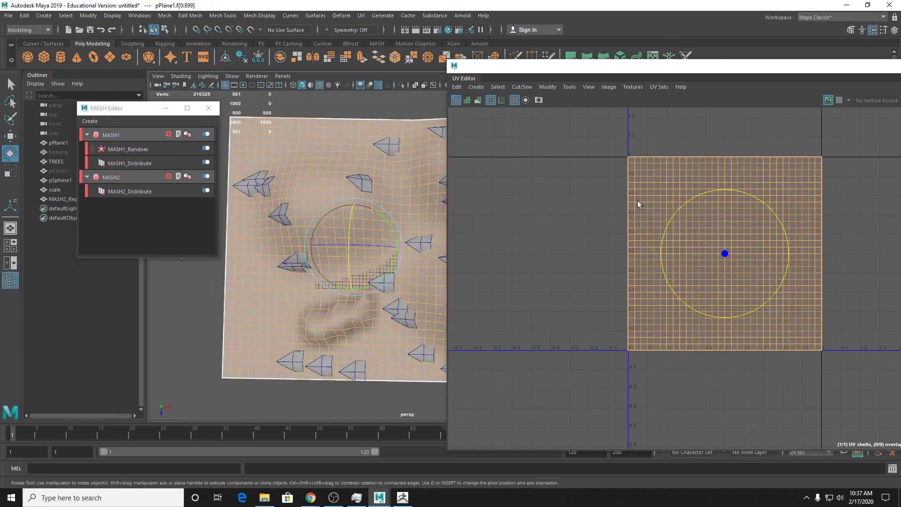
{"action": "left_click_drag", "start_coordinate": [669, 222], "coordinate": [750, 208]}
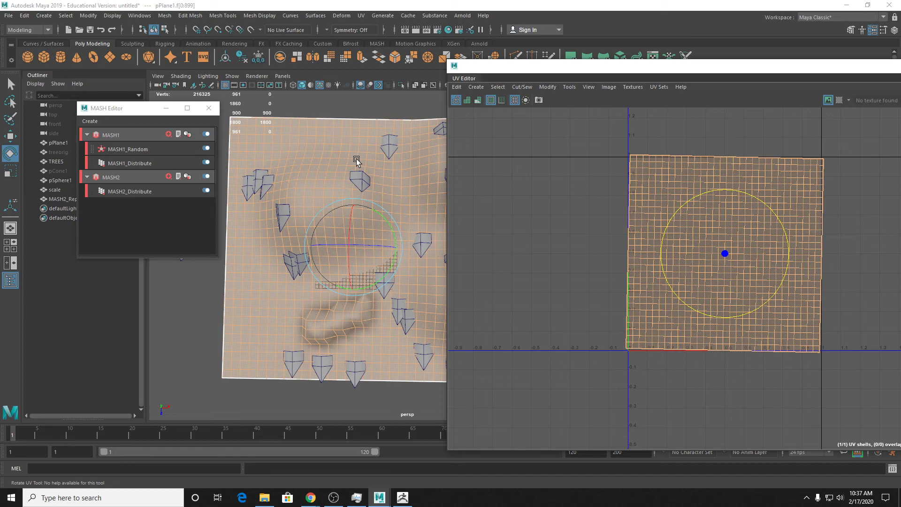
Return pPlane1 to object selection, close the UV Editor, and minimize the MASH Editor.
{"action": "right_click_drag", "start_coordinate": [356, 161], "coordinate": [393, 136]}
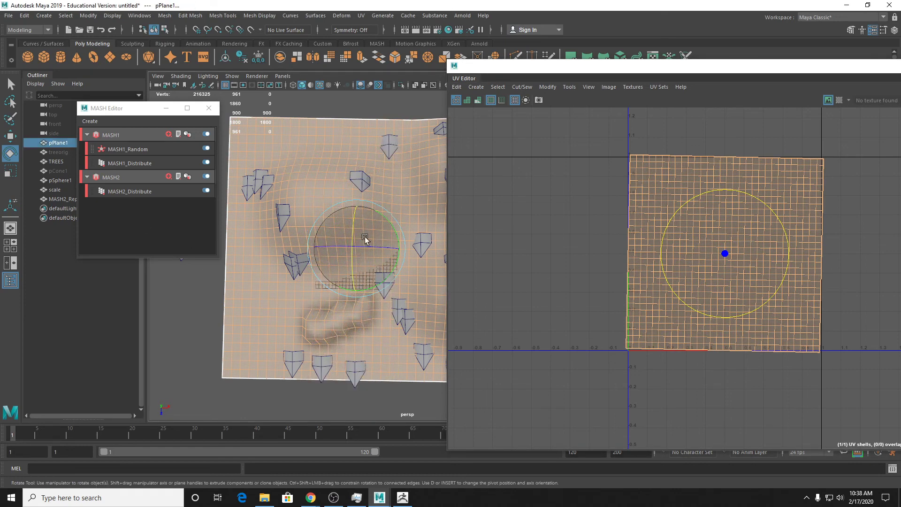
{"action": "left_click_drag", "start_coordinate": [868, 69], "coordinate": [700, 107]}
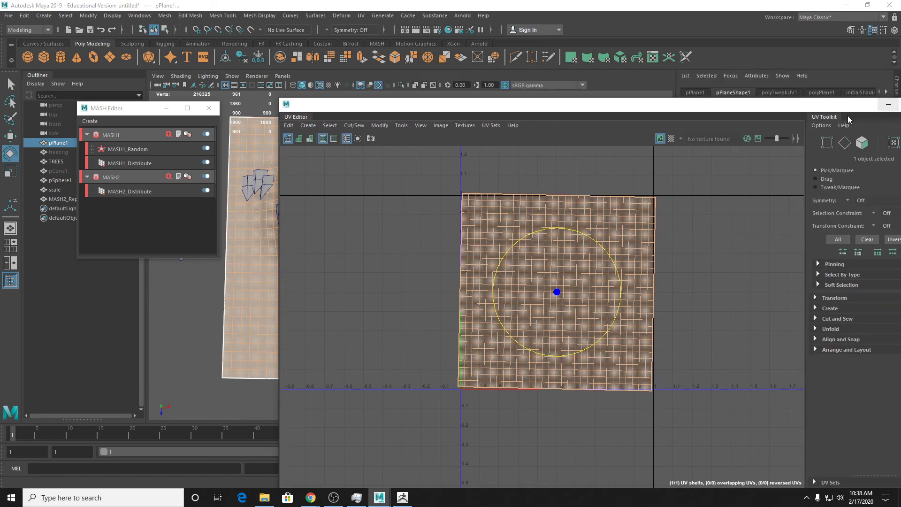
{"action": "left_click_drag", "start_coordinate": [794, 106], "coordinate": [667, 110]}
{"action": "left_click", "coordinate": [803, 108]}
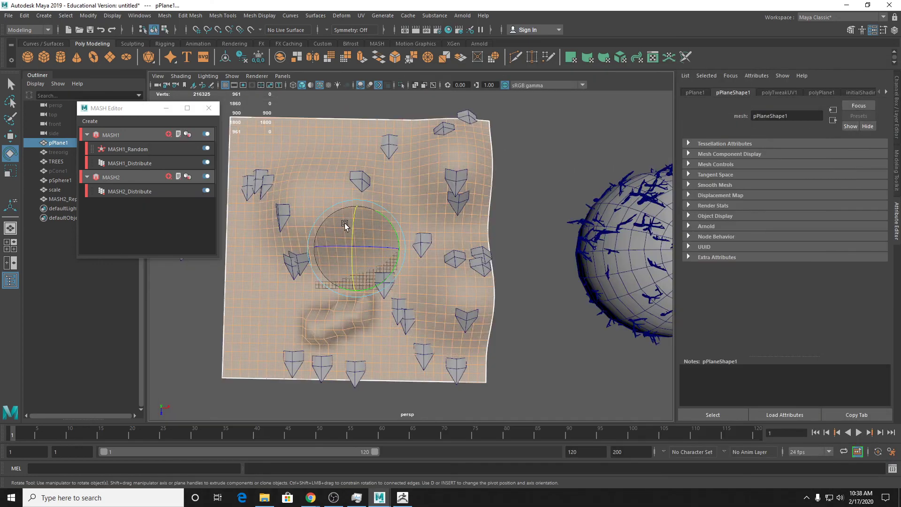
{"action": "middle_click_drag", "start_coordinate": [344, 222], "coordinate": [484, 228], "text": "alt"}
{"action": "left_click_drag", "start_coordinate": [410, 260], "coordinate": [416, 254], "text": "alt"}
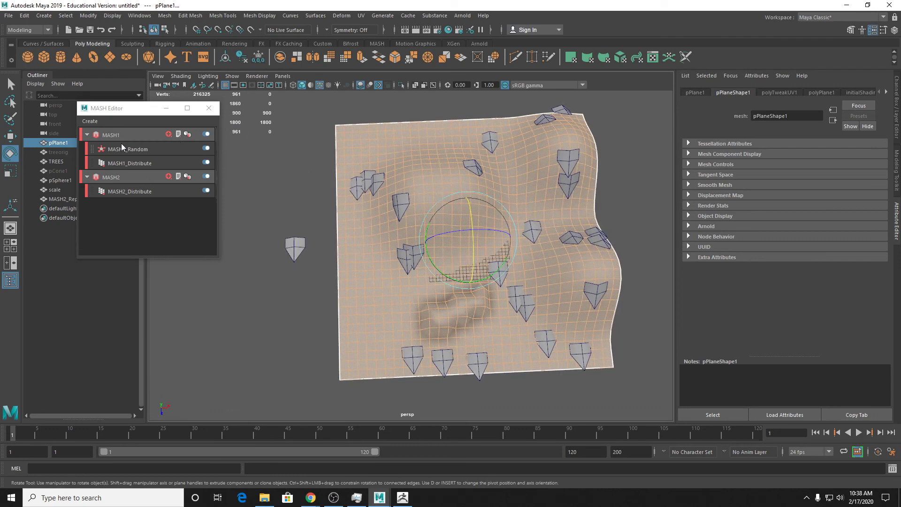
{"action": "left_click", "coordinate": [167, 109]}
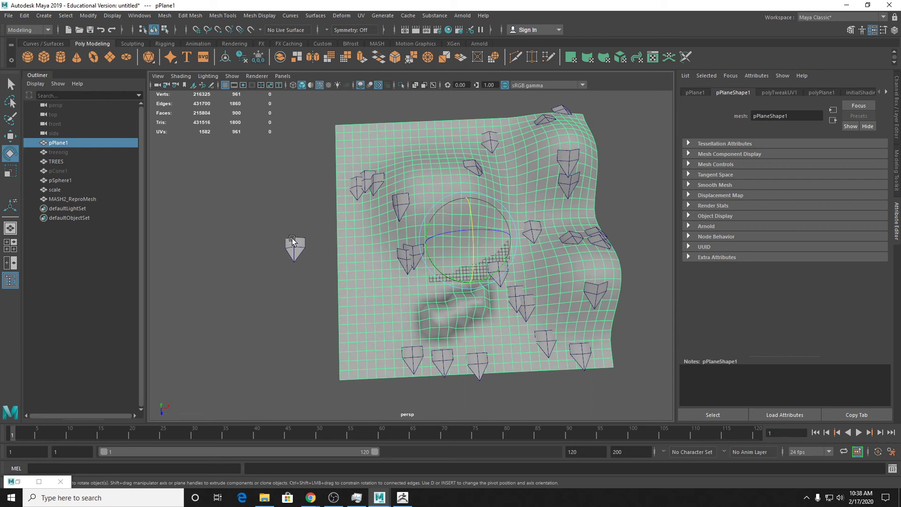
Reopen the MASH Editor and set MASH2_Distribute's Method to Face Centre with Flood Mesh enabled.
{"action": "left_click", "coordinate": [375, 43]}
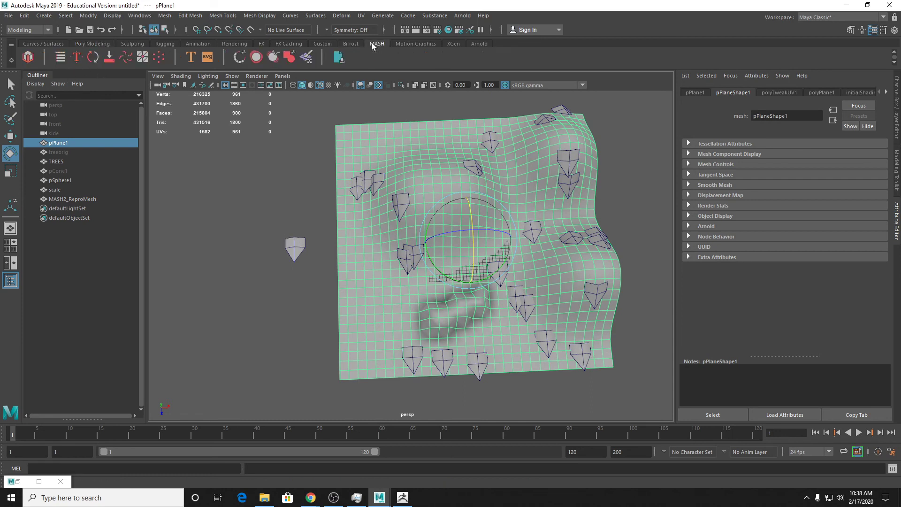
{"action": "left_click", "coordinate": [61, 58]}
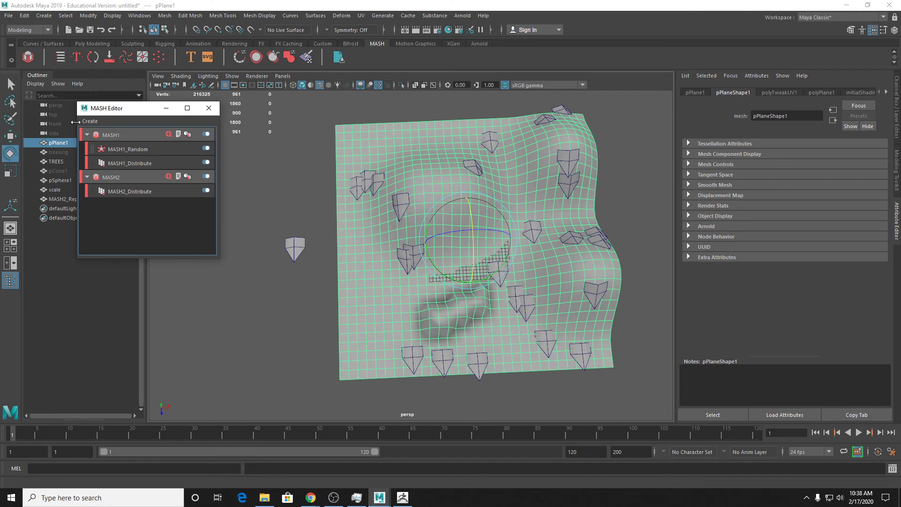
{"action": "left_click", "coordinate": [116, 192]}
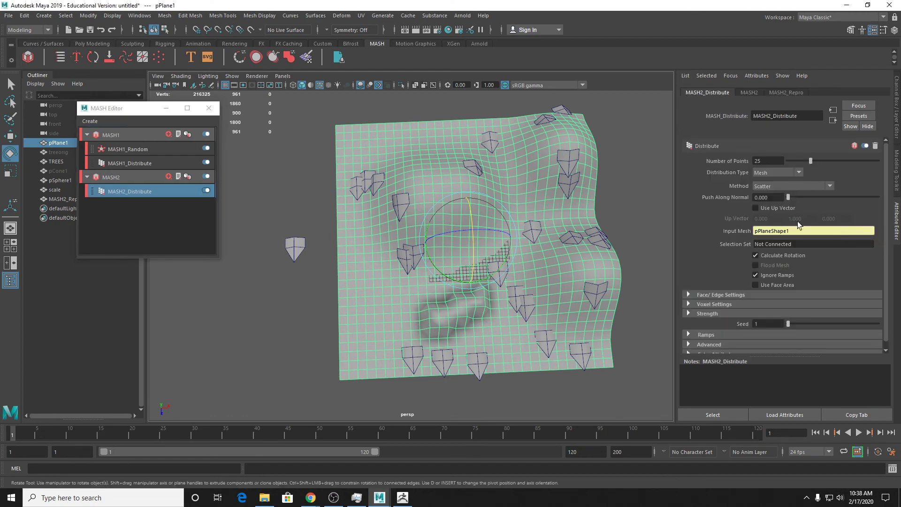
{"action": "left_click", "coordinate": [778, 190]}
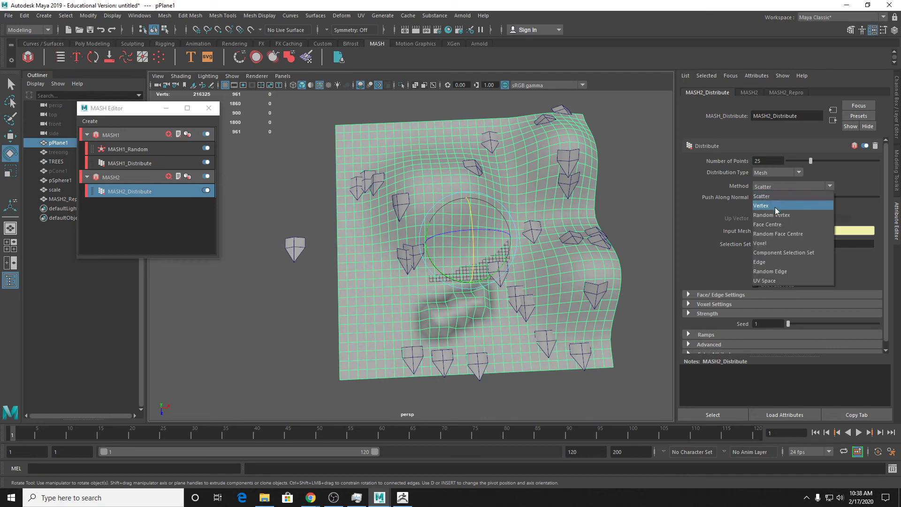
{"action": "left_click", "coordinate": [779, 222]}
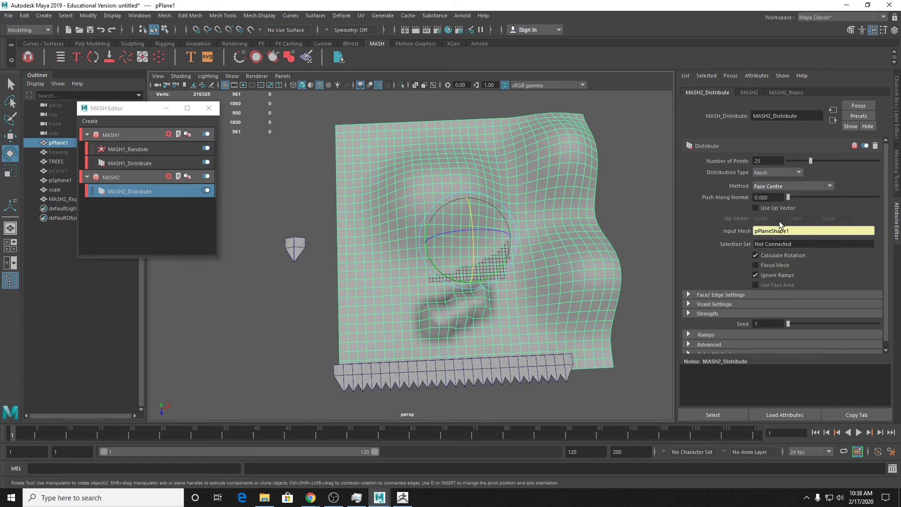
{"action": "left_click", "coordinate": [772, 266]}
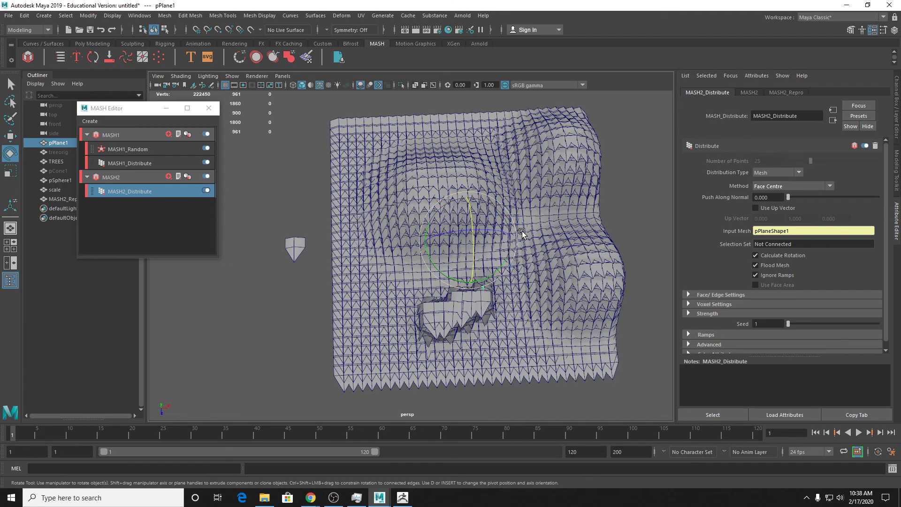
Turn off the wireframe overlay on shaded objects and inspect the scale-covered plane from a low angle.
{"action": "middle_click_drag", "start_coordinate": [526, 231], "coordinate": [430, 265], "text": "alt"}
{"action": "scroll", "coordinate": [429, 266], "scroll_direction": "up", "scroll_amount": 2}
{"action": "key", "text": "super"}
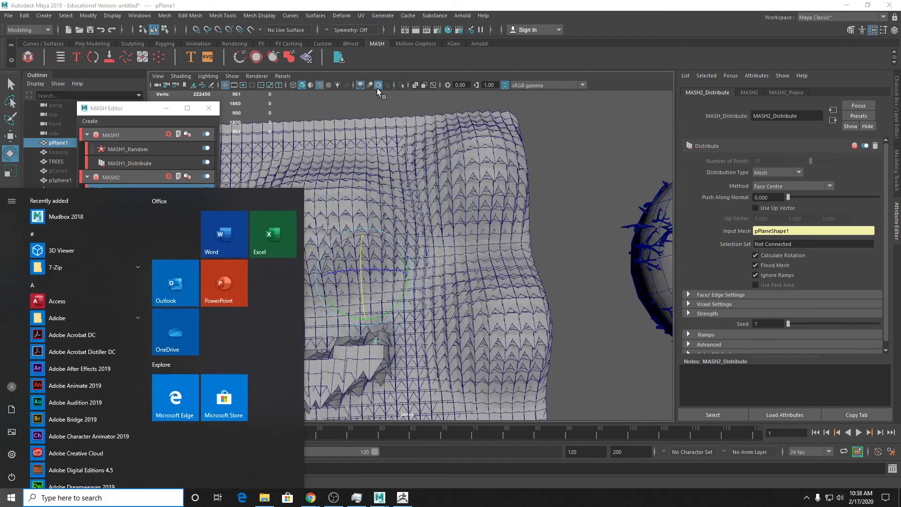
{"action": "left_click", "coordinate": [319, 85]}
{"action": "mouse_move", "coordinate": [536, 195]}
{"action": "left_mouse_down", "text": "alt"}
{"action": "mouse_move", "coordinate": [605, 144]}
{"action": "mouse_move", "coordinate": [492, 244]}
{"action": "mouse_move", "coordinate": [530, 221]}
{"action": "mouse_move", "coordinate": [532, 207]}
{"action": "left_mouse_up", "text": "alt"}
{"action": "key", "text": "super"}
{"action": "key", "text": "super"}
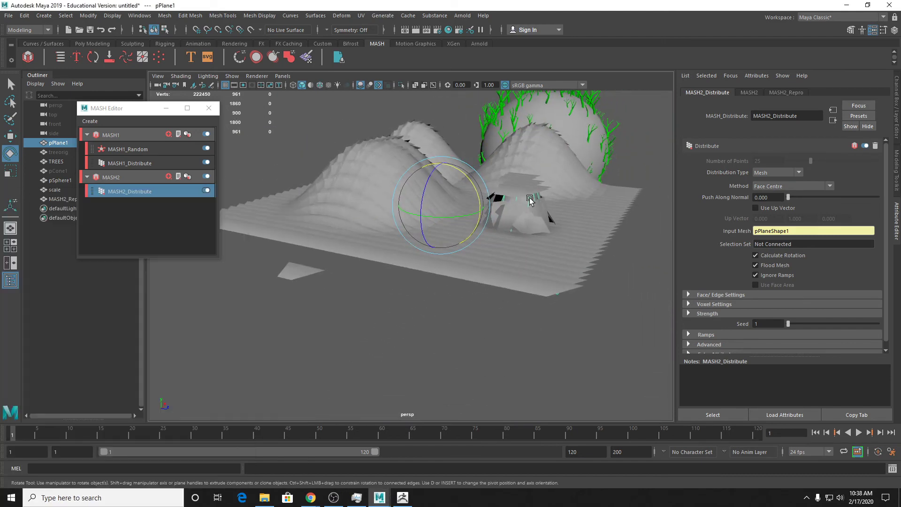
Display the single scale object with smooth mesh preview, and select the distributed MASH2_ReproMesh.
{"action": "left_click", "coordinate": [528, 200]}
{"action": "left_click", "coordinate": [312, 269]}
{"action": "key", "text": "3"}
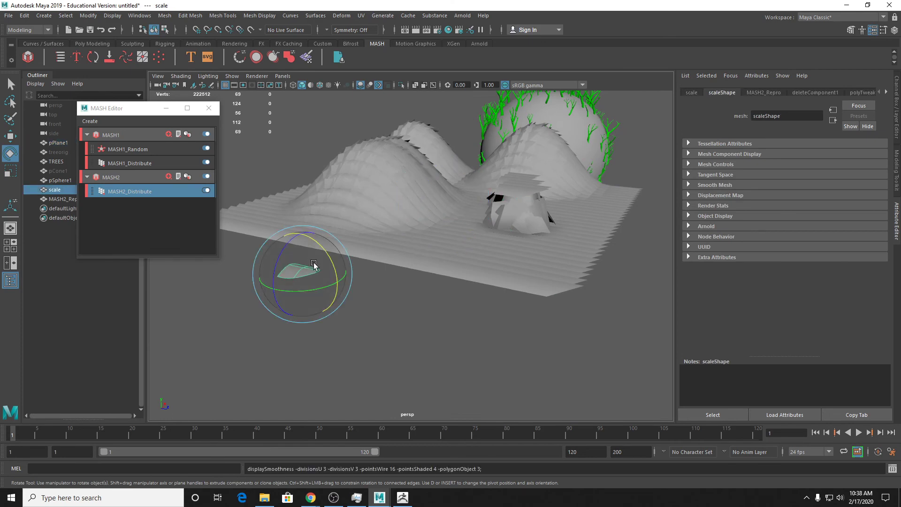
{"action": "left_click_drag", "start_coordinate": [452, 254], "coordinate": [440, 306], "text": "alt"}
{"action": "left_click", "coordinate": [402, 281]}
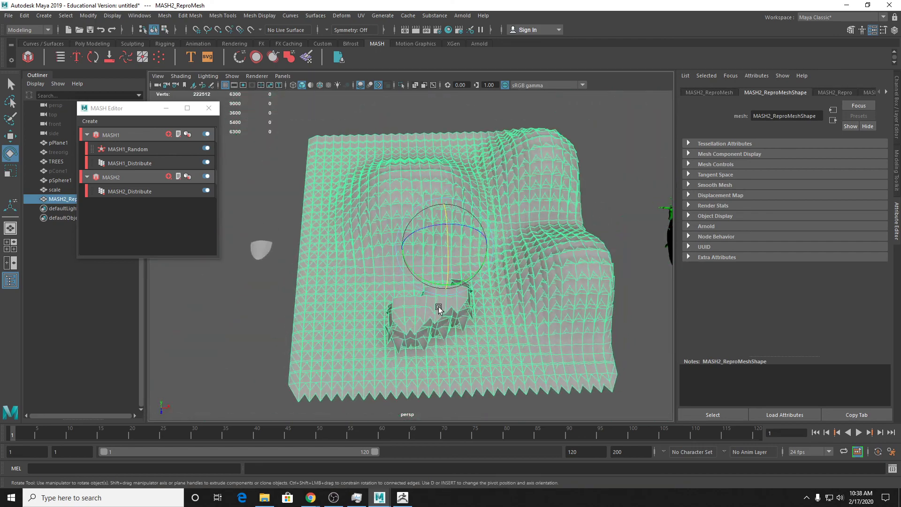
Examine the row alignment of the scales on the hilly plane up close and from a distance.
{"action": "left_click", "coordinate": [612, 193]}
{"action": "middle_click_drag", "start_coordinate": [613, 193], "coordinate": [480, 302], "text": "alt"}
{"action": "scroll", "coordinate": [473, 257], "scroll_direction": "up", "scroll_amount": 4}
{"action": "left_click_drag", "start_coordinate": [480, 304], "coordinate": [458, 247], "text": "alt"}
{"action": "left_click", "coordinate": [447, 259]}
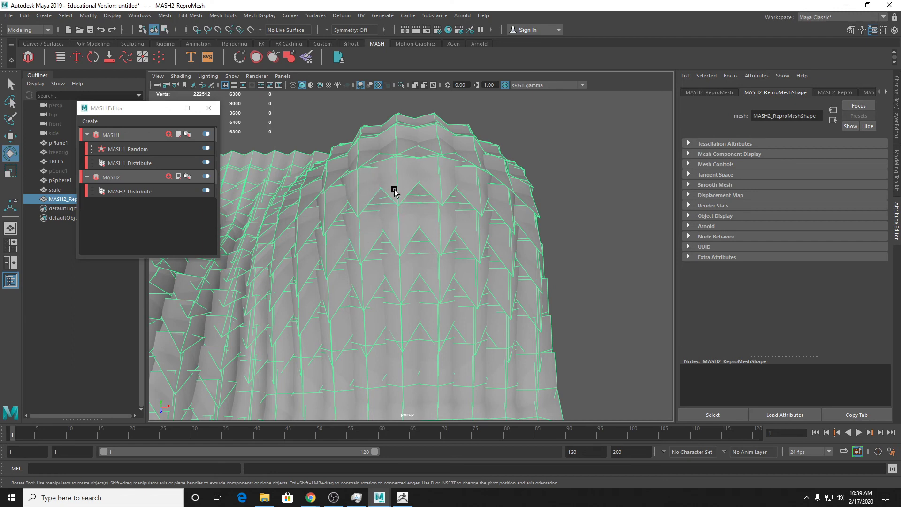
{"action": "right_click_drag", "start_coordinate": [522, 239], "coordinate": [425, 295], "text": "alt"}
{"action": "middle_click_drag", "start_coordinate": [425, 295], "coordinate": [525, 217], "text": "alt"}
{"action": "scroll", "coordinate": [525, 217], "scroll_direction": "down", "scroll_amount": 5}
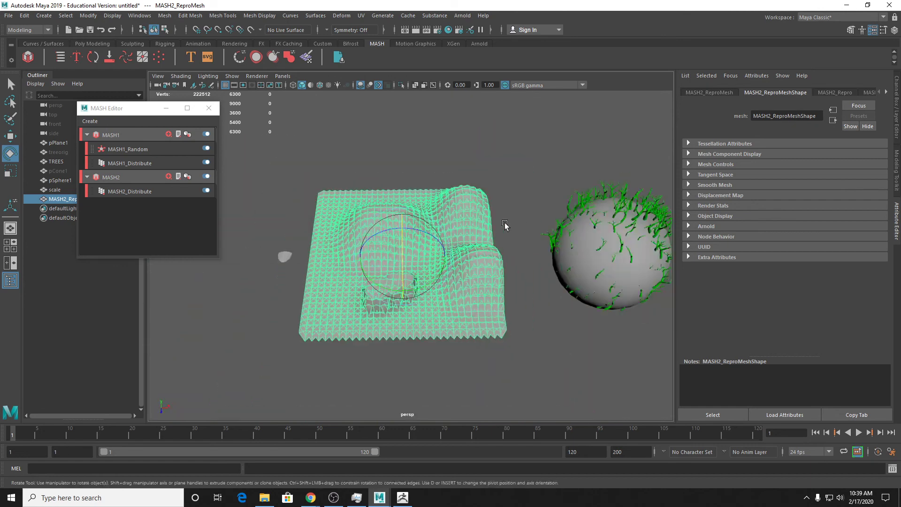
{"action": "left_click_drag", "start_coordinate": [505, 226], "coordinate": [487, 266], "text": "alt"}
{"action": "key", "text": "super"}
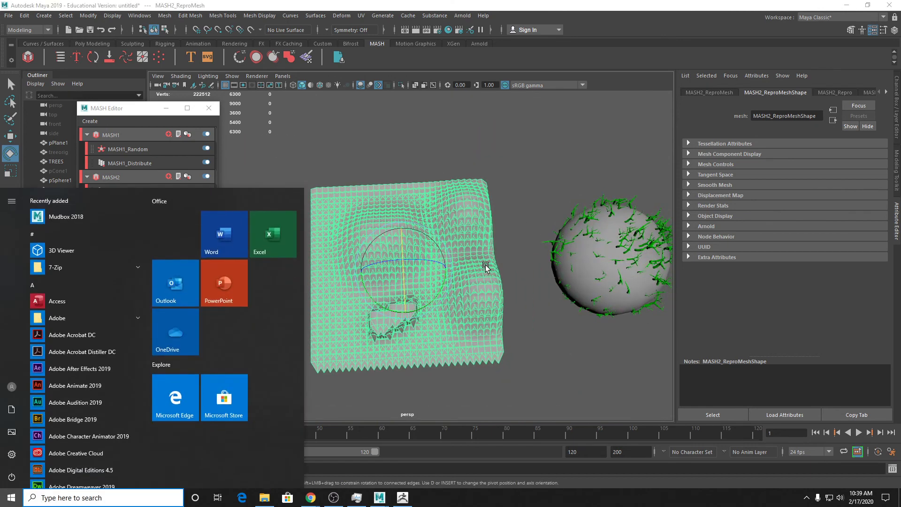
{"action": "key", "text": "super"}
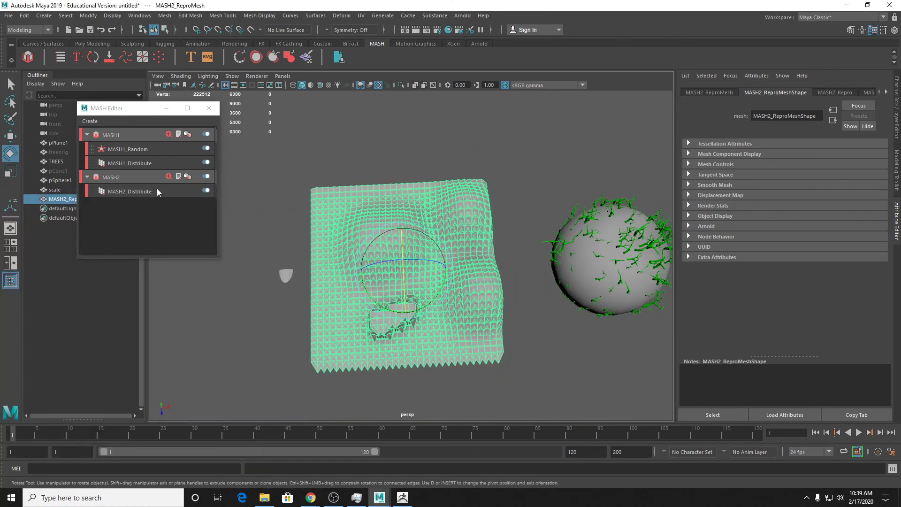
Disable the MASH2 network and select the bare hilly plane, pPlane1.
{"action": "left_click", "coordinate": [206, 177]}
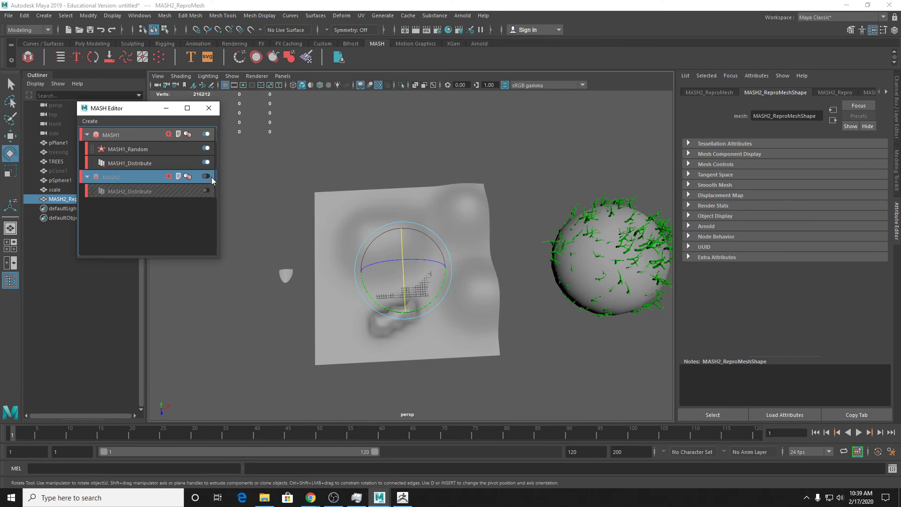
{"action": "left_click", "coordinate": [440, 212]}
{"action": "scroll", "coordinate": [440, 212], "scroll_direction": "up", "scroll_amount": 2}
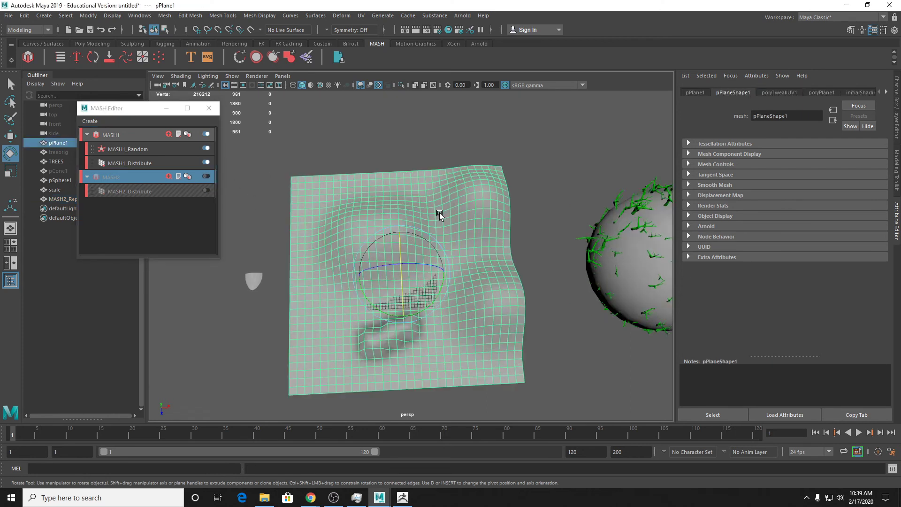
Duplicate pPlane1, hide the copy, and keep the original plane selected with the Select tool.
{"action": "key", "text": "ctrl+d"}
{"action": "key", "text": "ctrl+h"}
{"action": "left_click", "coordinate": [436, 213]}
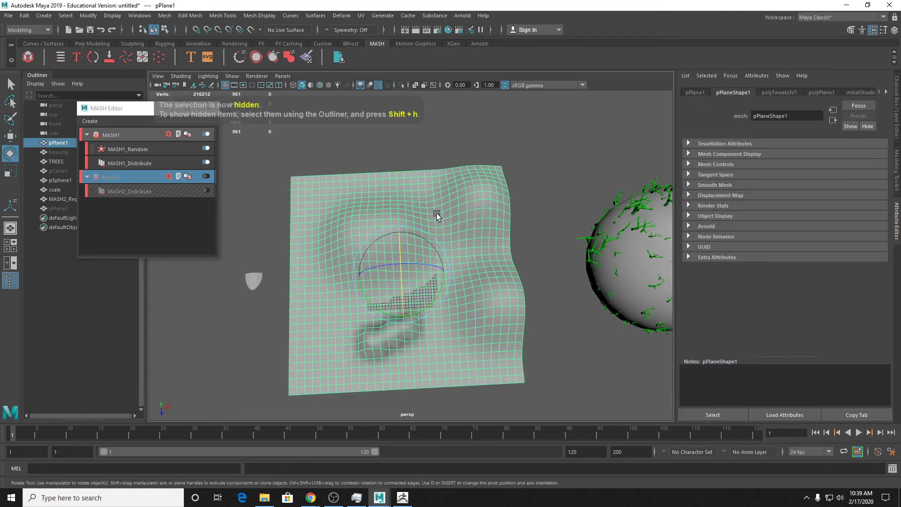
{"action": "middle_click_drag", "start_coordinate": [437, 215], "coordinate": [424, 214], "text": "alt"}
{"action": "key", "text": "q"}
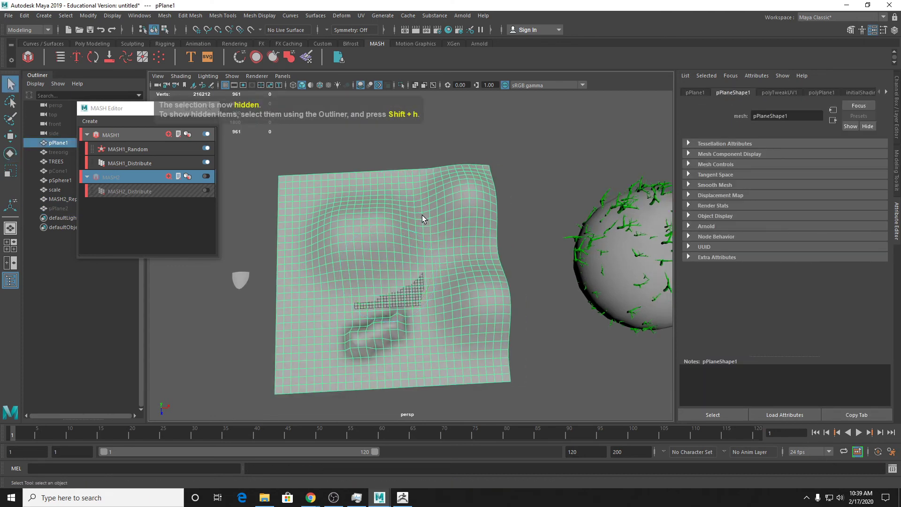
{"action": "left_click_drag", "start_coordinate": [423, 215], "coordinate": [421, 223], "text": "alt"}
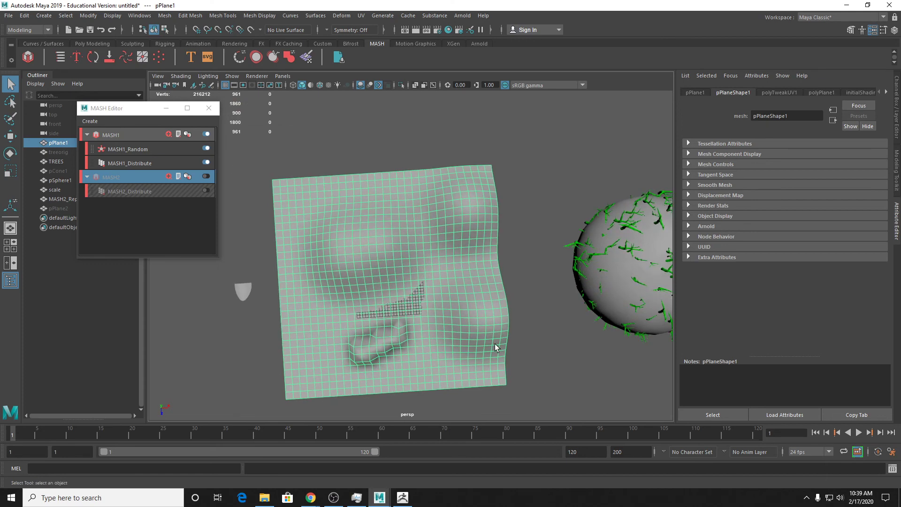
Switch pPlane1 to edge selection and select all of its edges.
{"action": "right_click", "coordinate": [430, 240]}
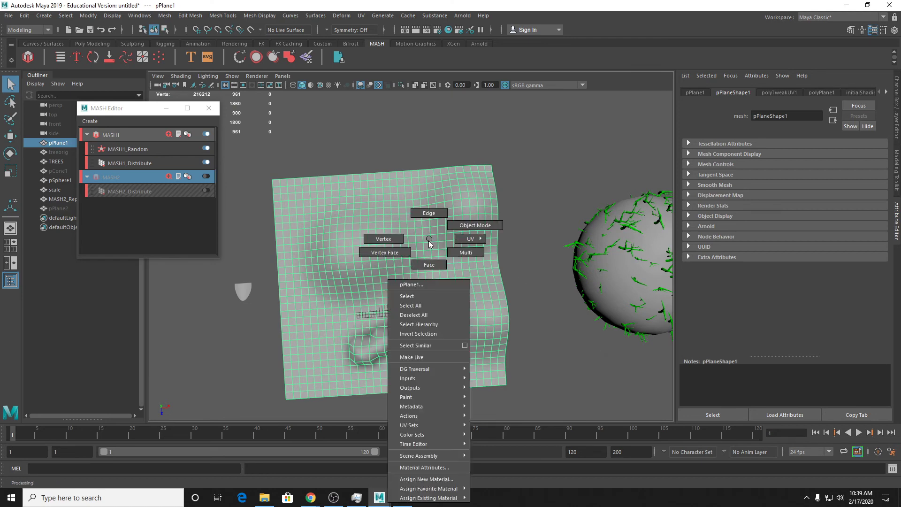
{"action": "left_click", "coordinate": [428, 225]}
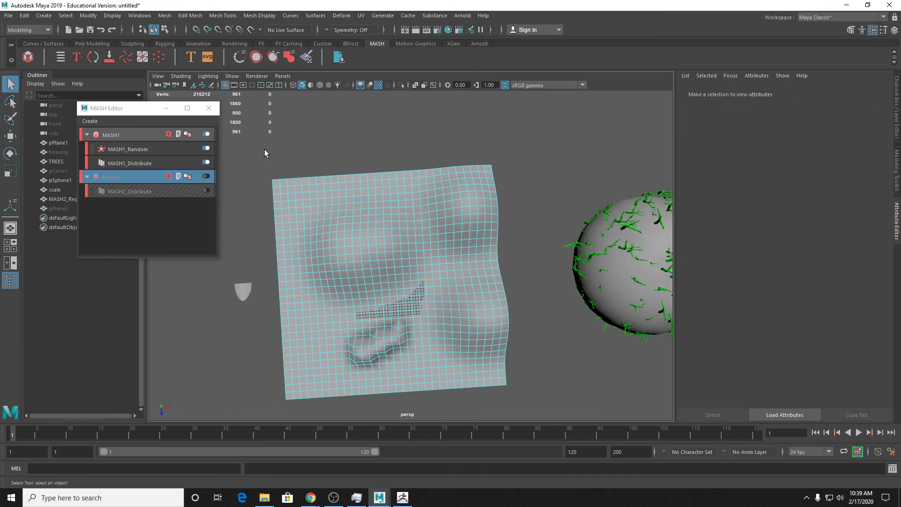
{"action": "left_click_drag", "start_coordinate": [264, 149], "coordinate": [556, 436]}
{"action": "left_click_drag", "start_coordinate": [517, 371], "coordinate": [496, 322], "text": "alt"}
{"action": "left_click_drag", "start_coordinate": [263, 148], "coordinate": [624, 500]}
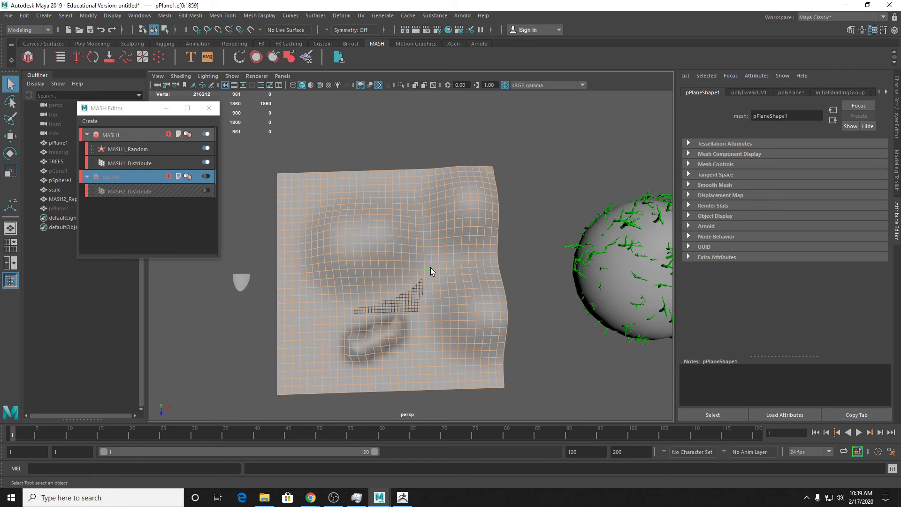
Save the selected edges as a quick select set named "edges", return to object selection, and deselect the plane.
{"action": "left_click", "coordinate": [50, 18]}
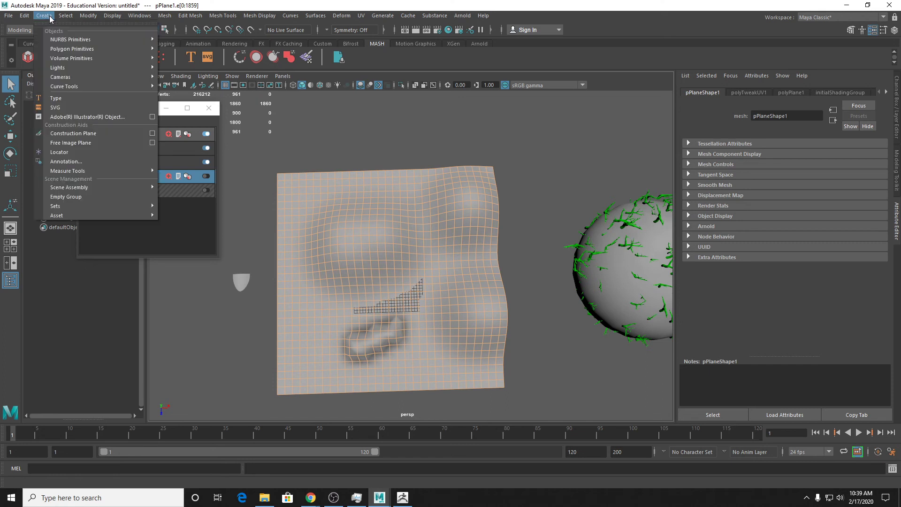
{"action": "mouse_move", "coordinate": [123, 206]}
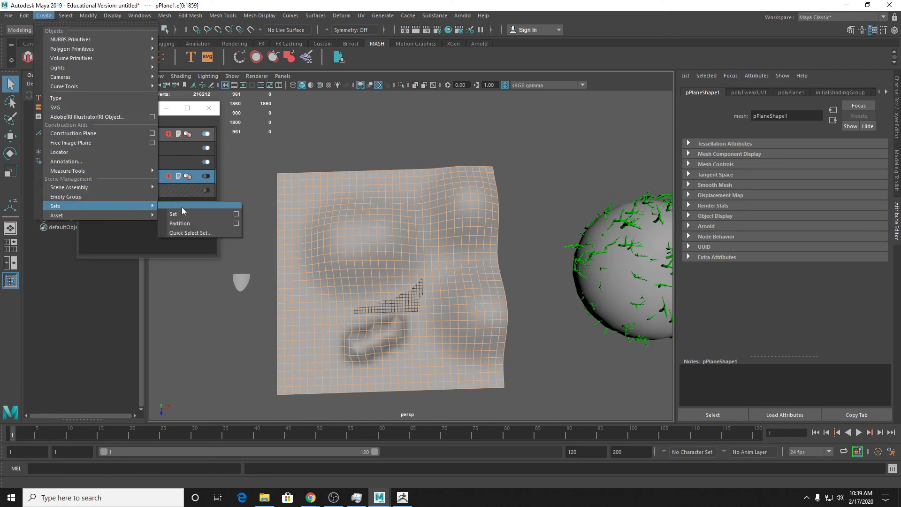
{"action": "left_click", "coordinate": [213, 232]}
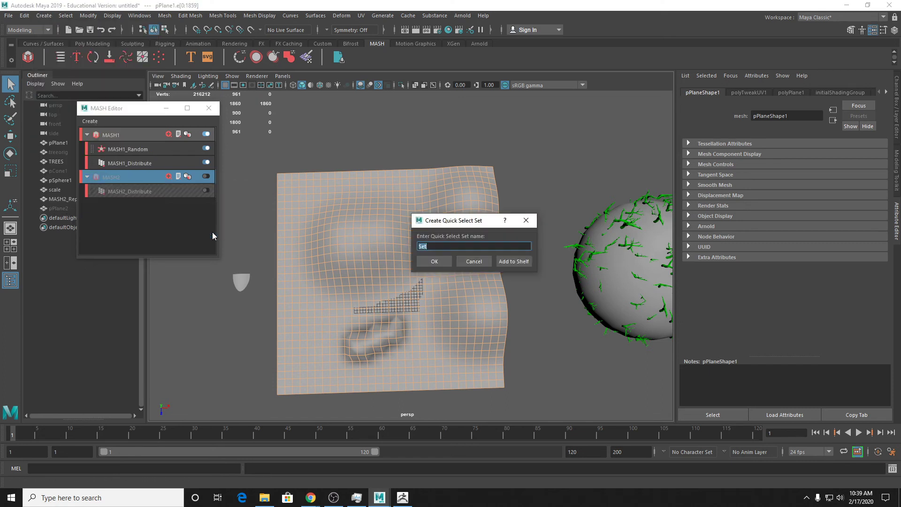
{"action": "left_click_drag", "start_coordinate": [472, 218], "coordinate": [448, 111]}
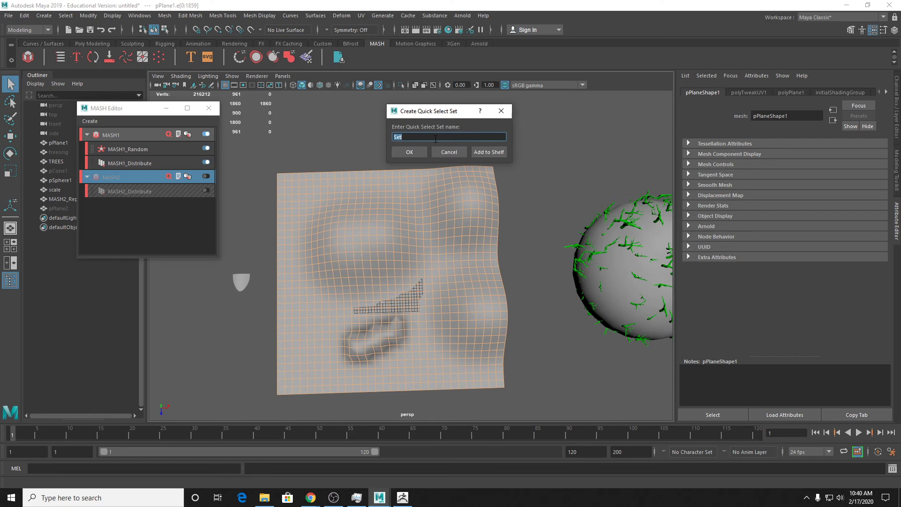
{"action": "type", "text": "edges"}
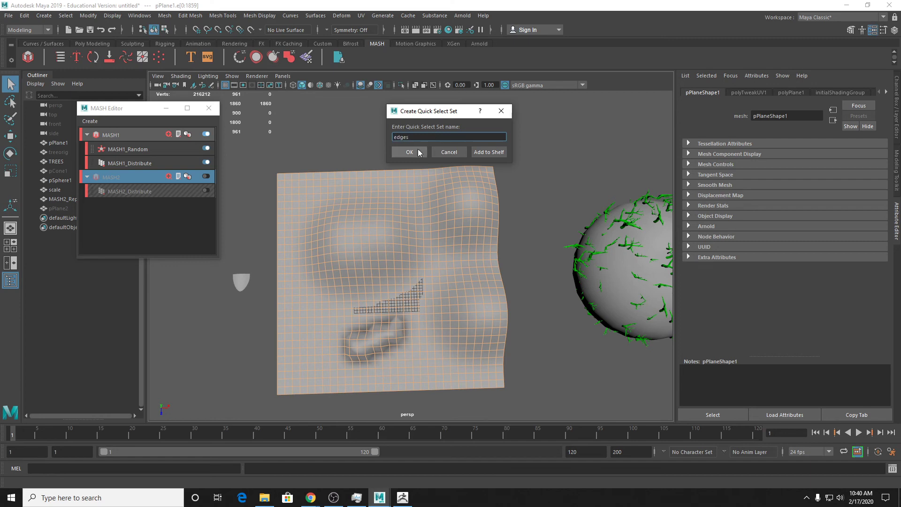
{"action": "left_click", "coordinate": [418, 152]}
{"action": "right_click_drag", "start_coordinate": [407, 180], "coordinate": [419, 165]}
{"action": "left_click", "coordinate": [573, 200]}
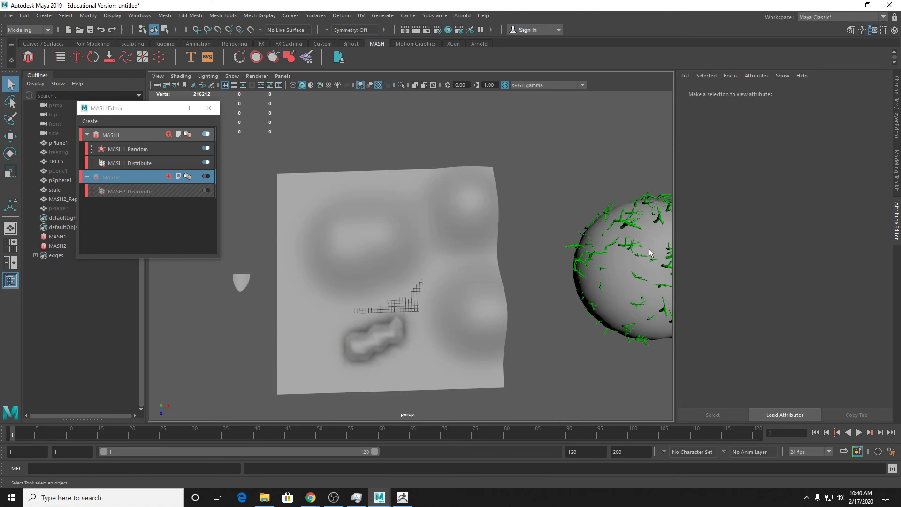
Recall the "edges" quick select set to check it, and return pPlane1 to object selection.
{"action": "left_click", "coordinate": [486, 210]}
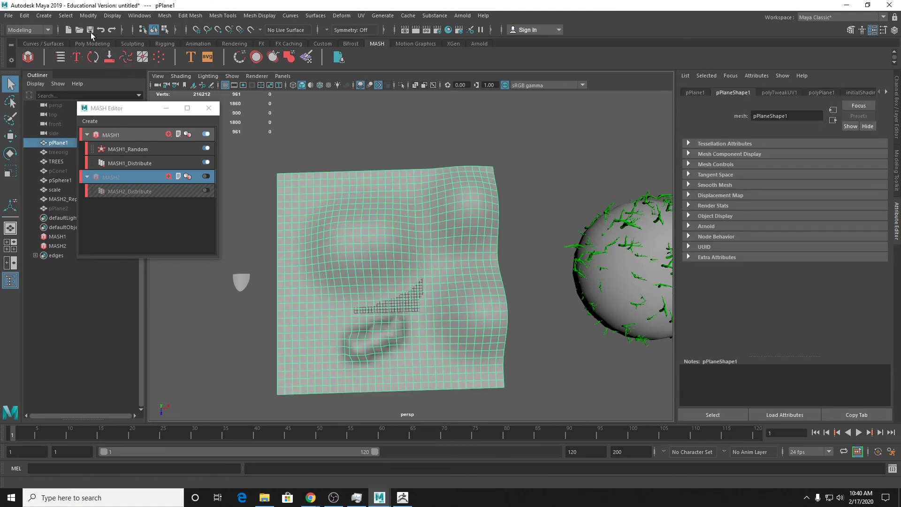
{"action": "left_click", "coordinate": [65, 15]}
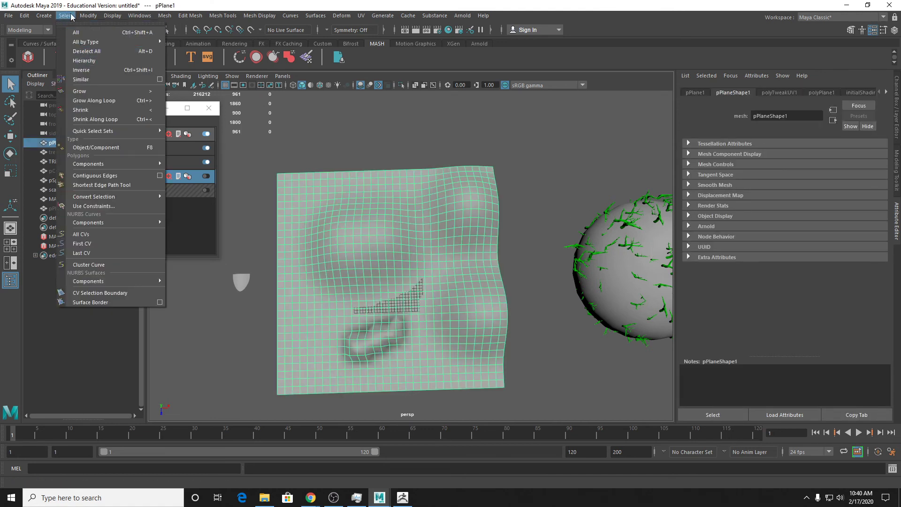
{"action": "mouse_move", "coordinate": [150, 131]}
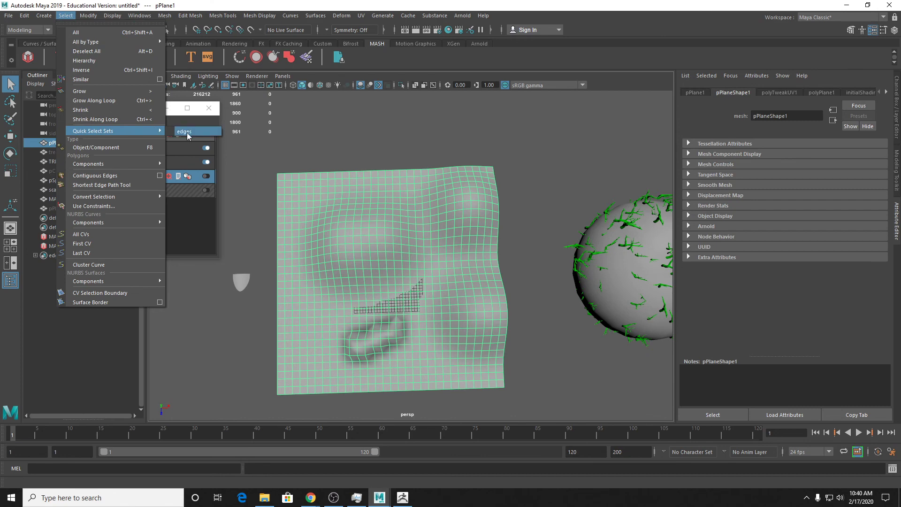
{"action": "left_click", "coordinate": [188, 133]}
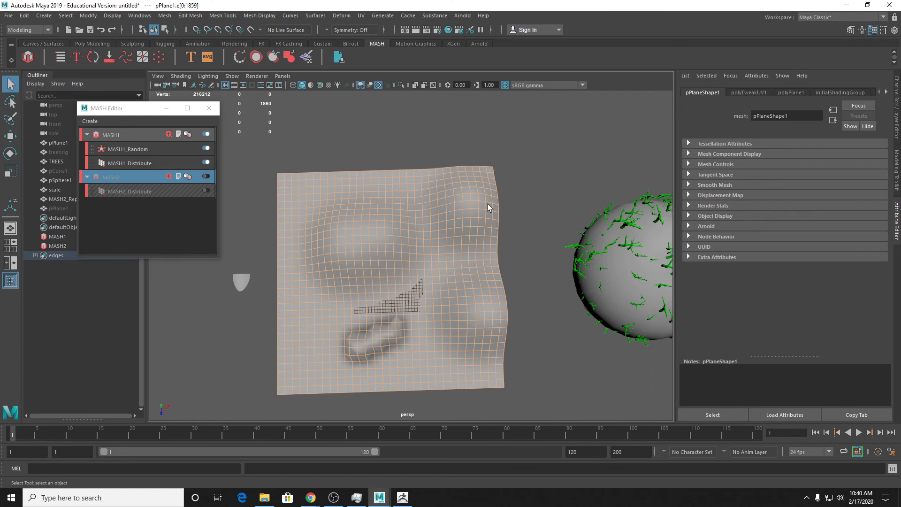
{"action": "right_click_drag", "start_coordinate": [445, 183], "coordinate": [487, 155]}
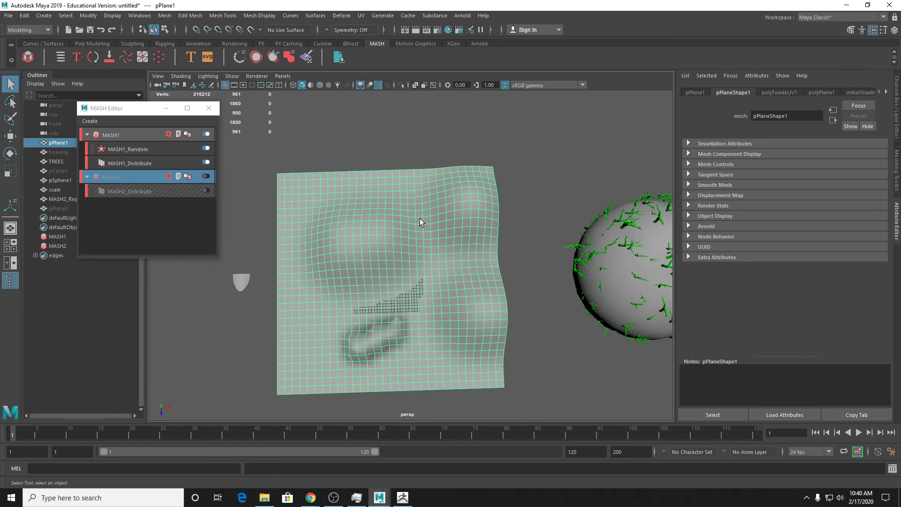
Poke all faces of pPlane1, return it to object selection, and inspect the triangulated mesh.
{"action": "left_click", "coordinate": [190, 15]}
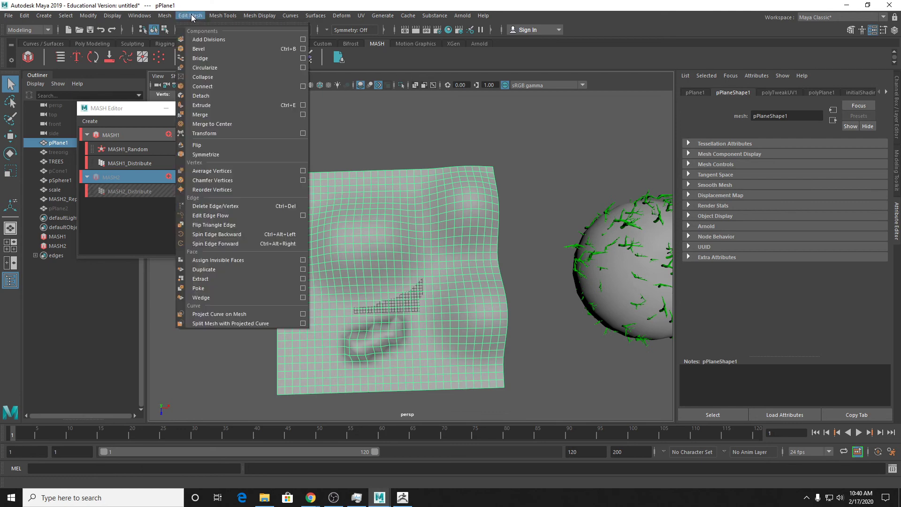
{"action": "left_click", "coordinate": [227, 289]}
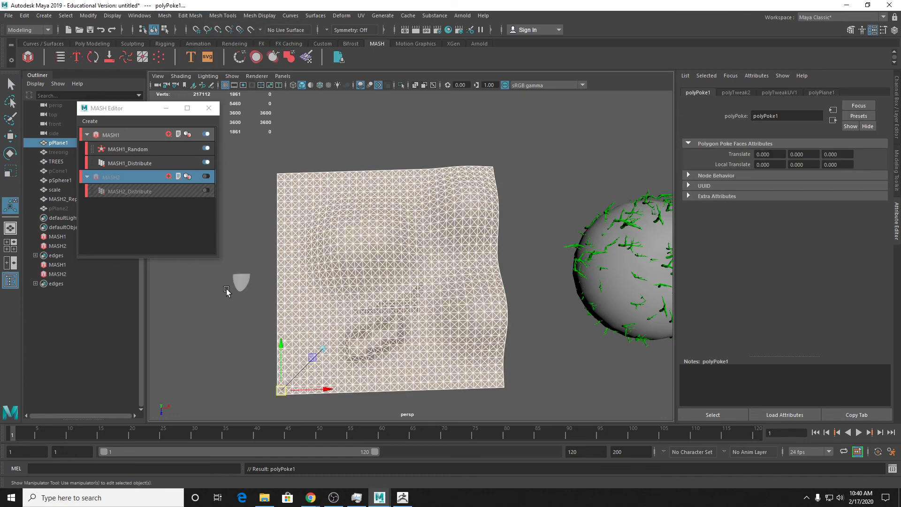
{"action": "right_click_drag", "start_coordinate": [390, 211], "coordinate": [438, 197]}
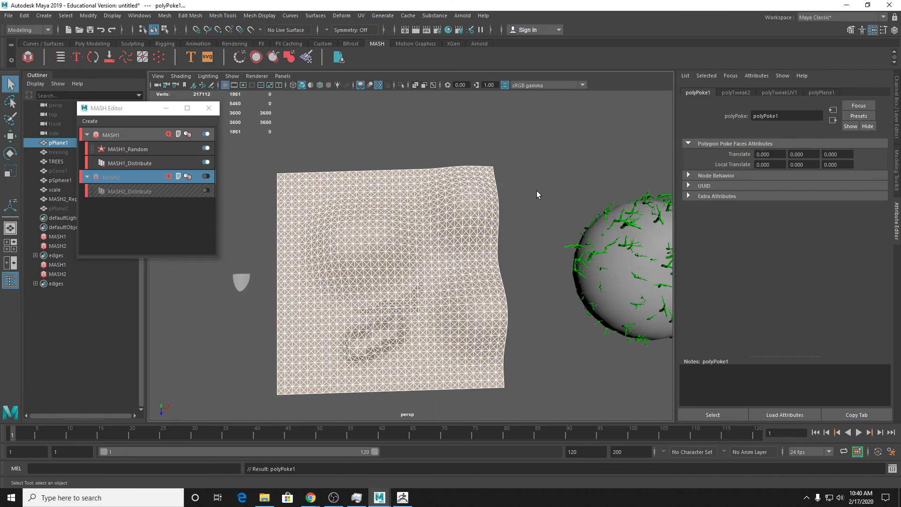
{"action": "left_click", "coordinate": [536, 192]}
{"action": "scroll", "coordinate": [348, 219], "scroll_direction": "up", "scroll_amount": 3}
{"action": "left_click", "coordinate": [348, 219]}
{"action": "scroll", "coordinate": [411, 235], "scroll_direction": "up", "scroll_amount": 3}
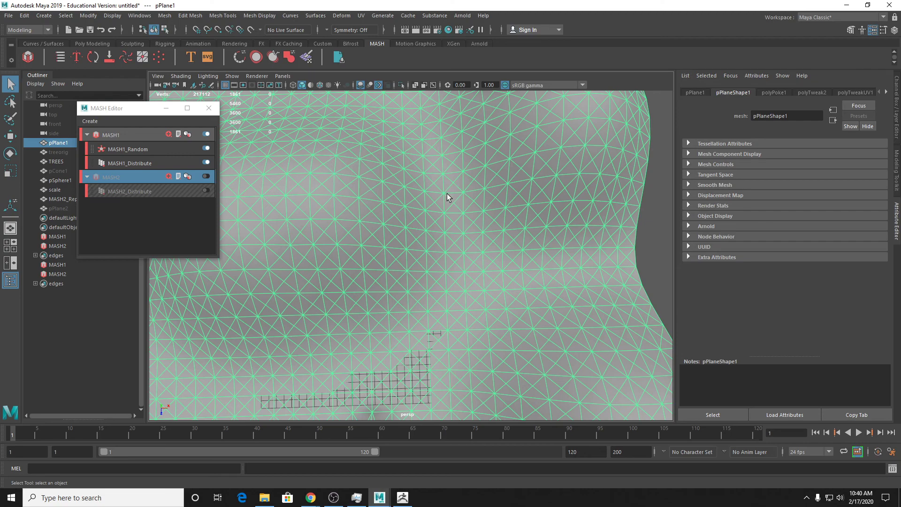
{"action": "scroll", "coordinate": [446, 195], "scroll_direction": "down", "scroll_amount": 2}
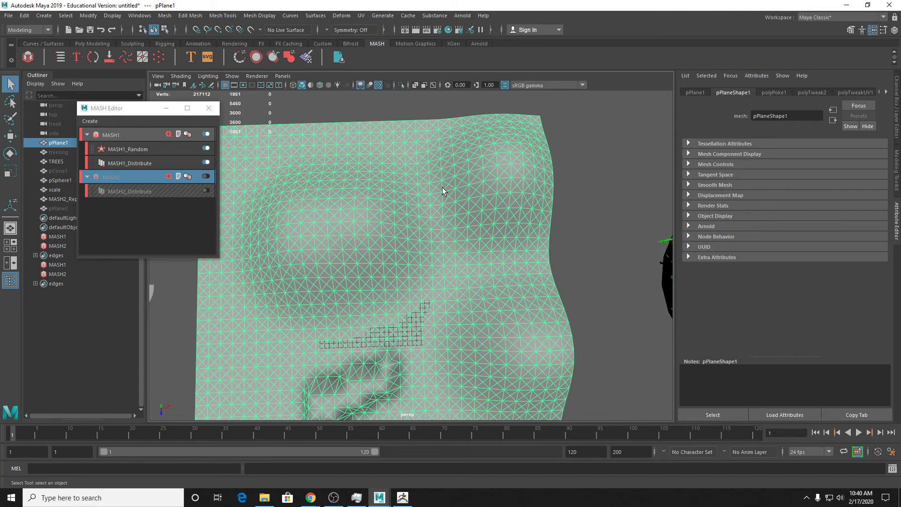
Delete the edges stored in the "edges" quick select set from pPlane1, and inspect the plane in object selection.
{"action": "left_click", "coordinate": [66, 15]}
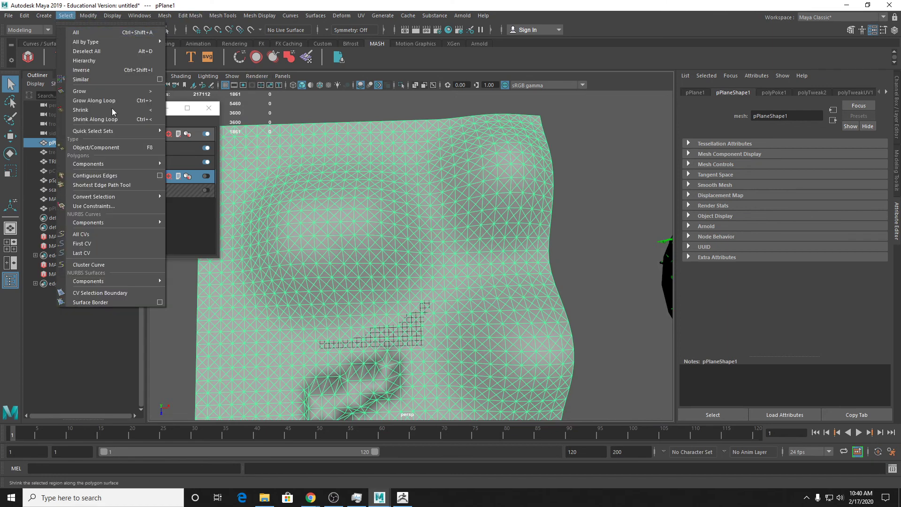
{"action": "mouse_move", "coordinate": [136, 131]}
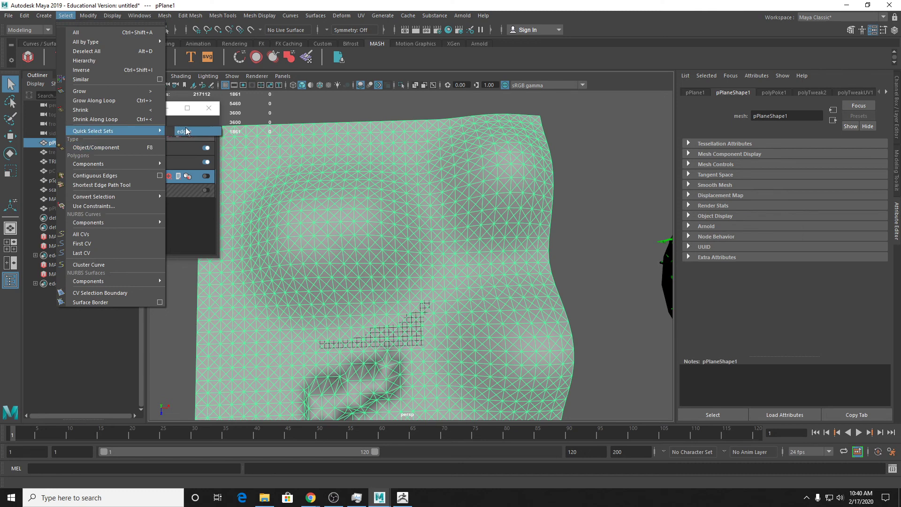
{"action": "left_click", "coordinate": [185, 131]}
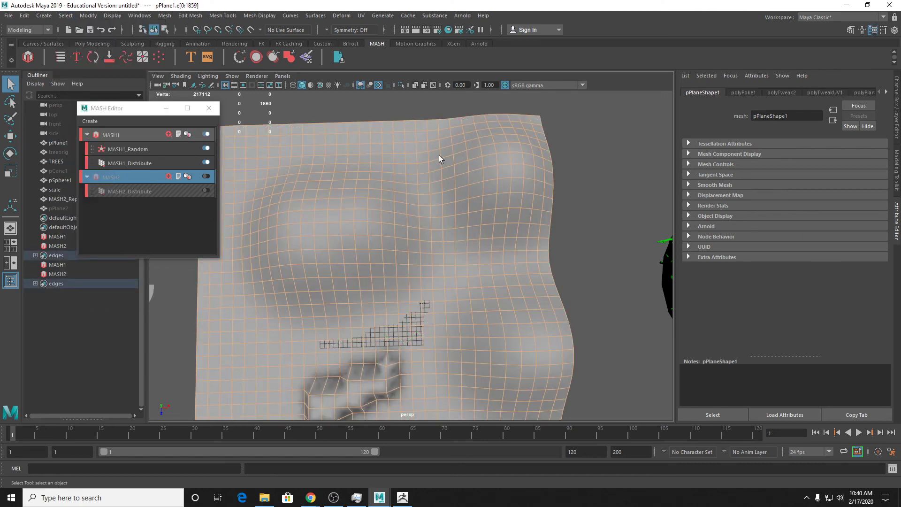
{"action": "key", "text": "Delete"}
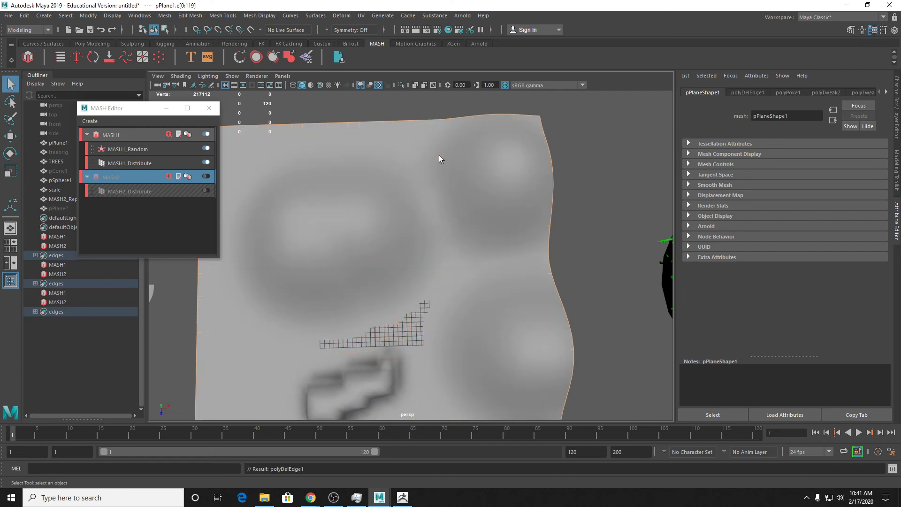
{"action": "left_click", "coordinate": [489, 197]}
{"action": "right_click", "coordinate": [378, 198]}
{"action": "left_click", "coordinate": [409, 185]}
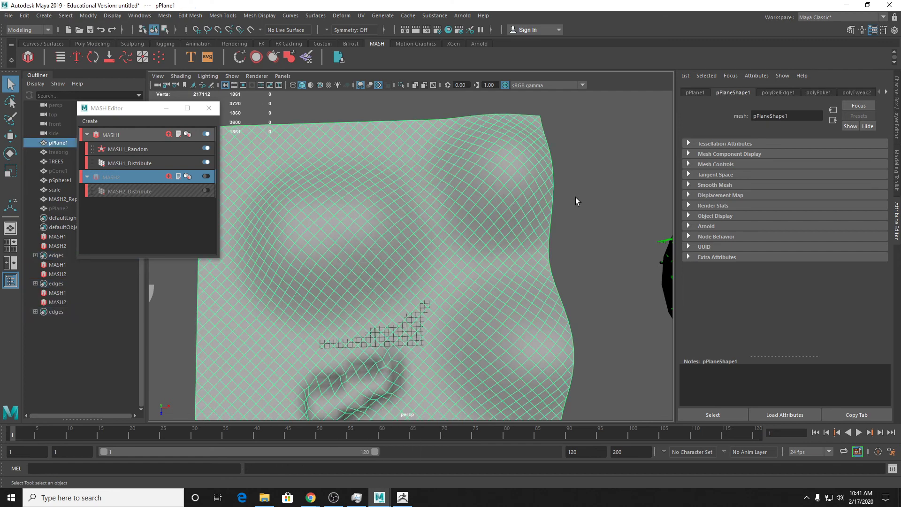
{"action": "scroll", "coordinate": [424, 208], "scroll_direction": "up", "scroll_amount": 2}
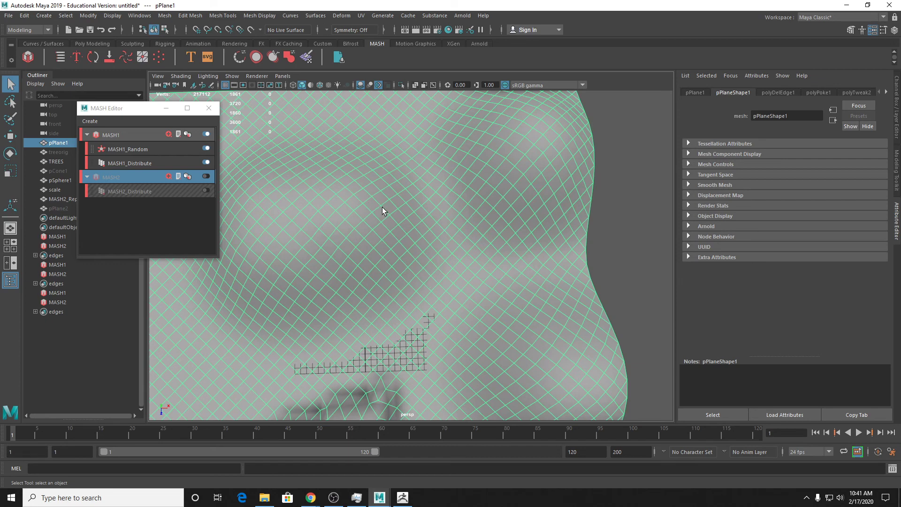
{"action": "scroll", "coordinate": [381, 206], "scroll_direction": "up", "scroll_amount": 1}
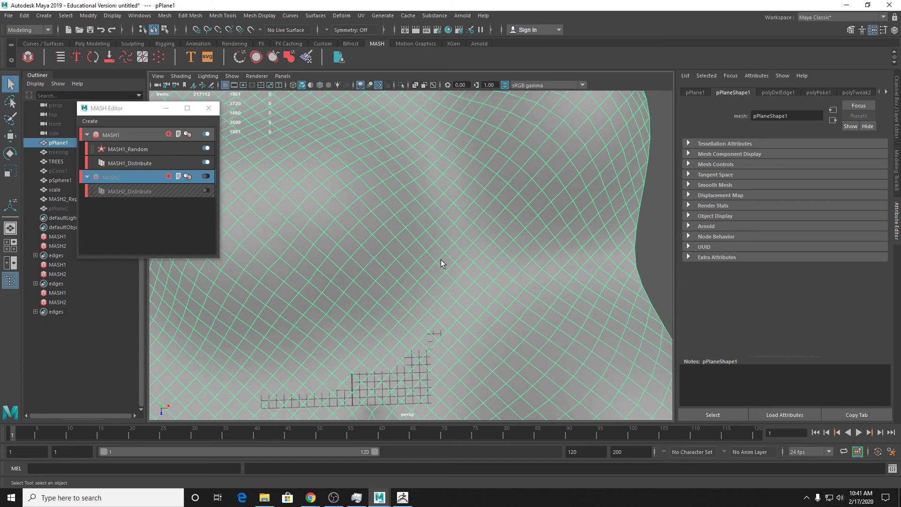
Unhide pPlane2 and move it along one axis so it sits beside pPlane1.
{"action": "left_click_drag", "start_coordinate": [108, 109], "coordinate": [160, 121]}
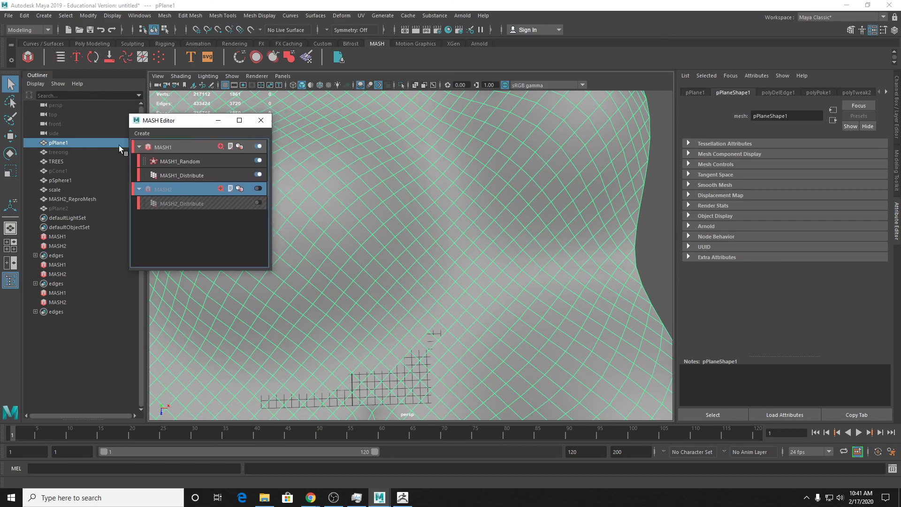
{"action": "left_click", "coordinate": [68, 208]}
{"action": "key", "text": "f"}
{"action": "key", "text": "w"}
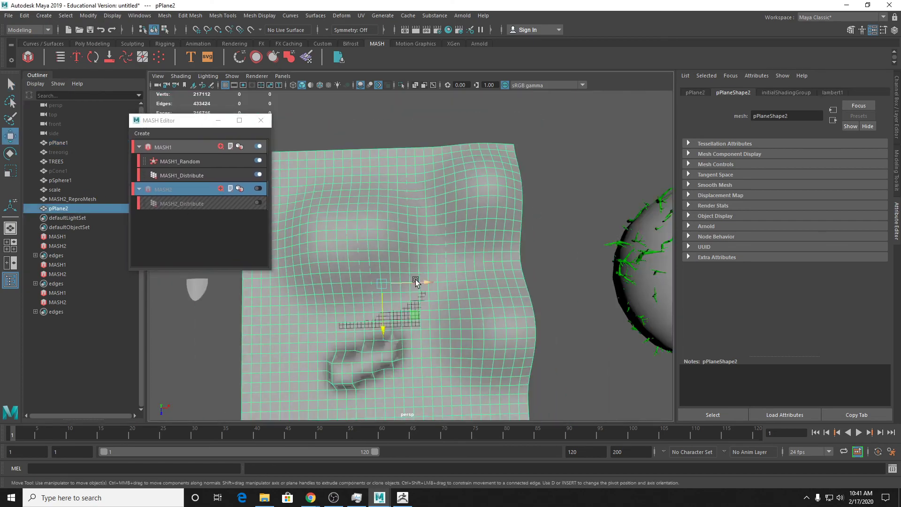
{"action": "left_click_drag", "start_coordinate": [416, 284], "coordinate": [215, 285]}
{"action": "key", "text": "f"}
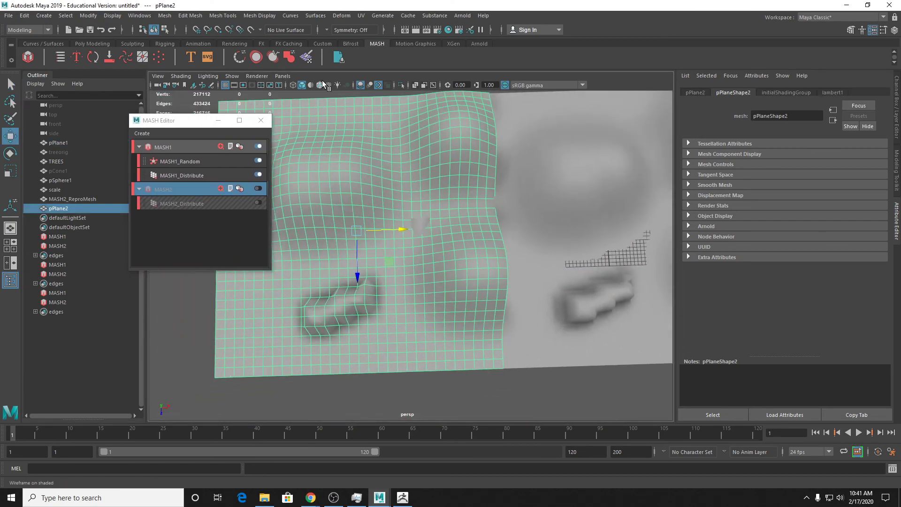
Show wireframe on the shaded planes, compare the topology of pPlane2 with pPlane1, and hide pPlane2.
{"action": "middle_click_drag", "start_coordinate": [481, 174], "coordinate": [446, 224], "text": "alt"}
{"action": "left_click", "coordinate": [437, 126]}
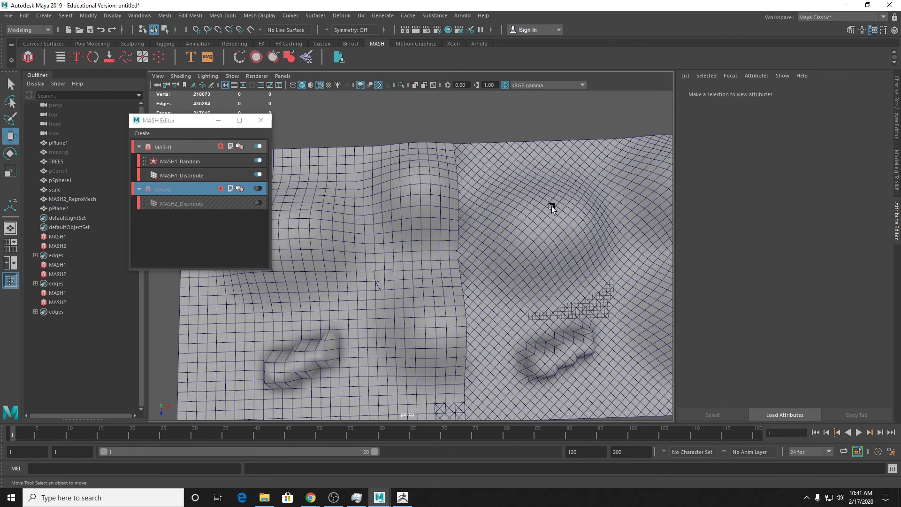
{"action": "middle_click_drag", "start_coordinate": [539, 226], "coordinate": [447, 213], "text": "alt"}
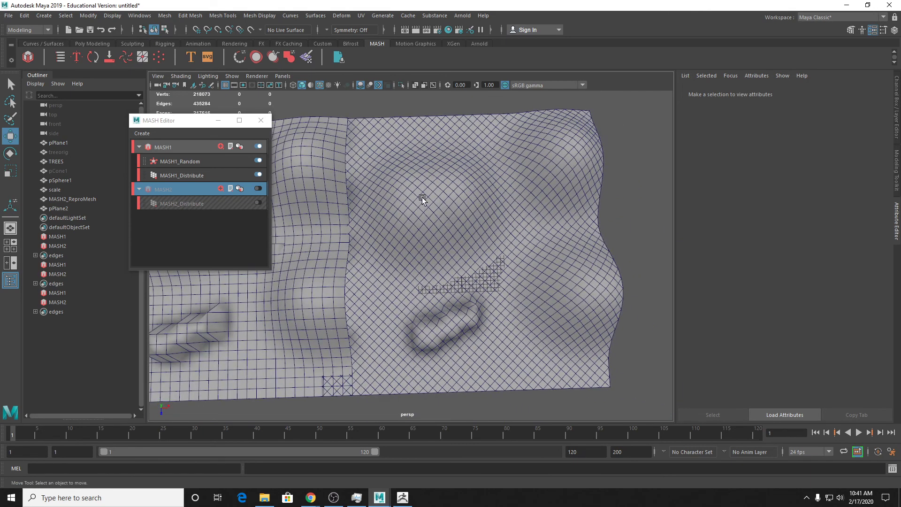
{"action": "left_click", "coordinate": [287, 136]}
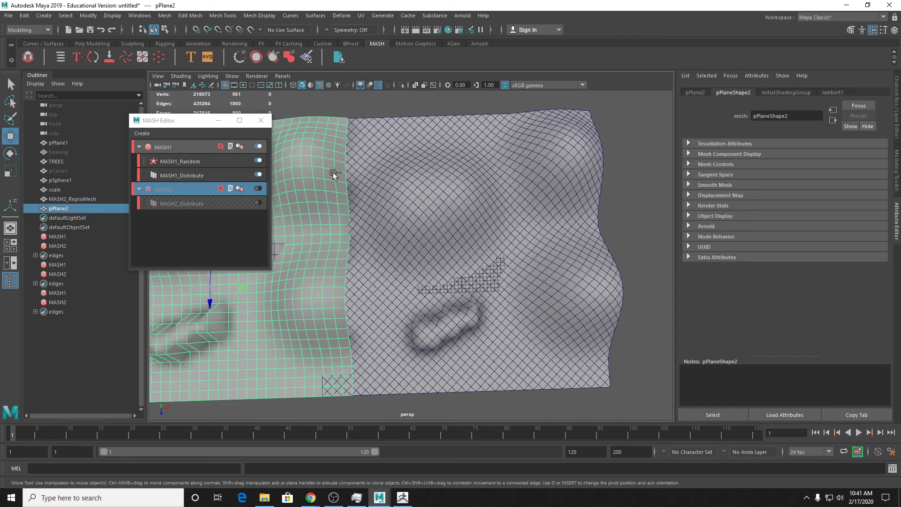
{"action": "key", "text": "ctrl+h"}
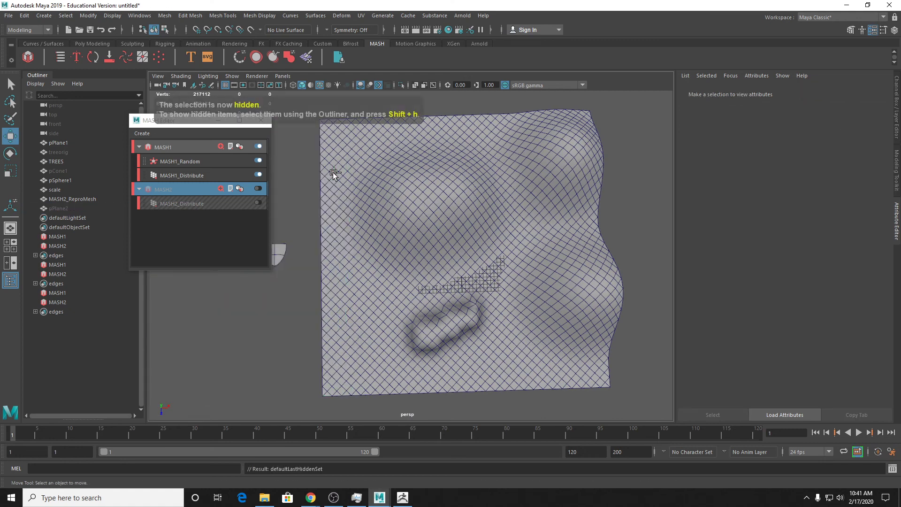
Enable the MASH2 network and inspect how its scales are laid out over the hills of pPlane1.
{"action": "left_click", "coordinate": [258, 188]}
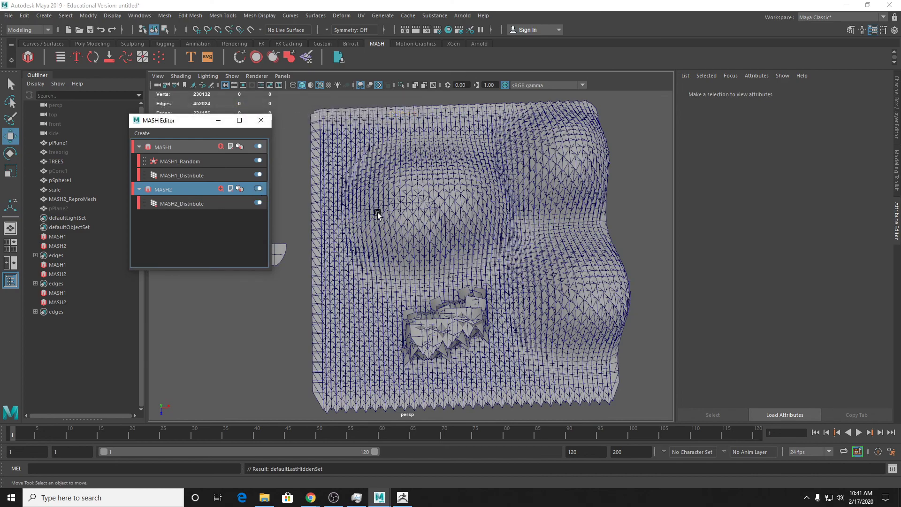
{"action": "left_click_drag", "start_coordinate": [378, 213], "coordinate": [379, 218], "text": "alt"}
{"action": "scroll", "coordinate": [406, 304], "scroll_direction": "up", "scroll_amount": 5}
{"action": "middle_click_drag", "start_coordinate": [364, 289], "coordinate": [418, 277], "text": "alt"}
{"action": "middle_click_drag", "start_coordinate": [340, 263], "coordinate": [410, 281], "text": "alt"}
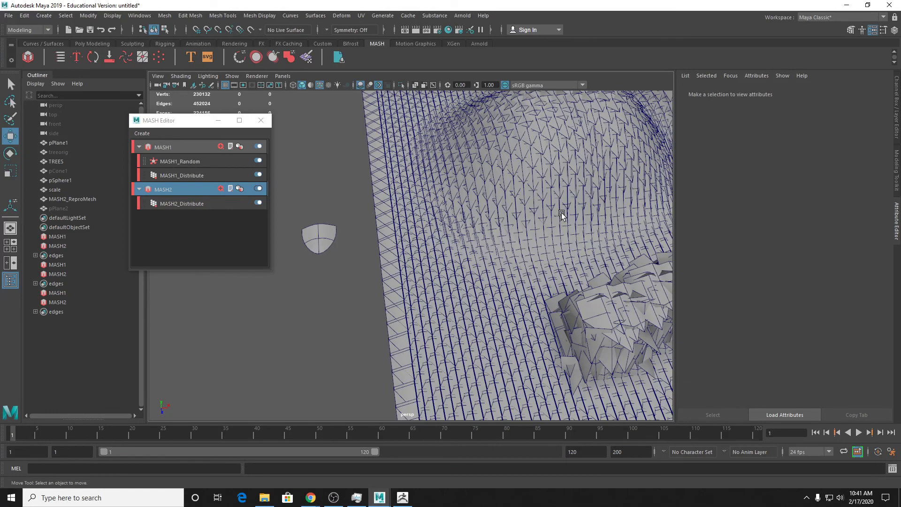
{"action": "middle_click_drag", "start_coordinate": [561, 214], "coordinate": [288, 321], "text": "alt"}
{"action": "scroll", "coordinate": [556, 215], "scroll_direction": "up", "scroll_amount": 4}
{"action": "middle_click_drag", "start_coordinate": [556, 215], "coordinate": [445, 264], "text": "alt"}
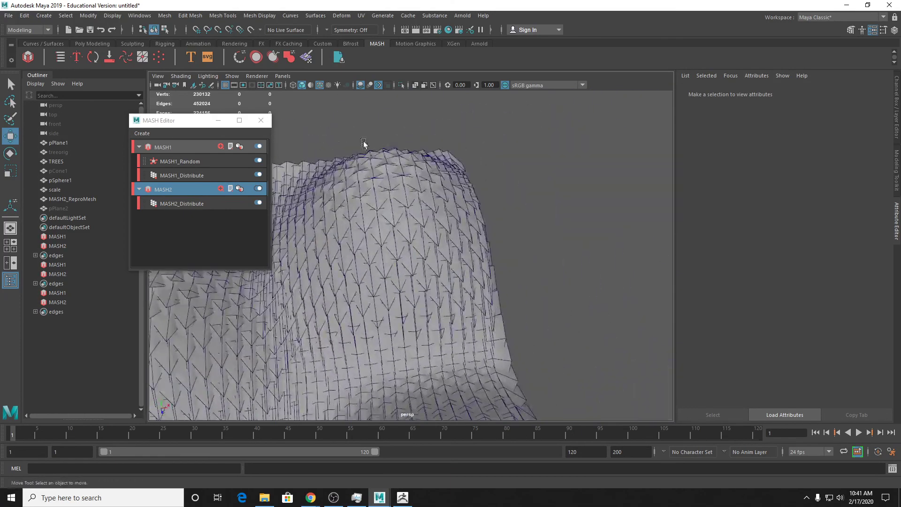
Hide the wireframe overlay, examine the overlapping scales up close, and select MASH2_ReproMesh.
{"action": "left_click", "coordinate": [321, 85]}
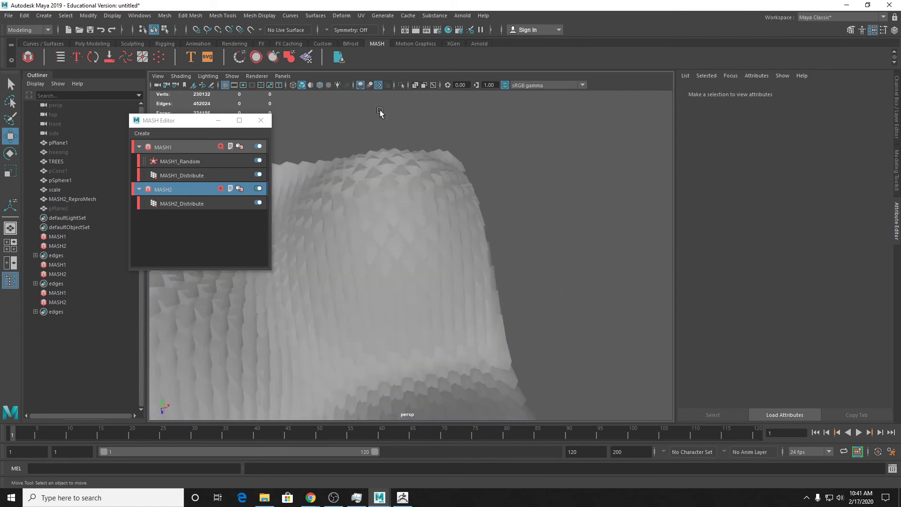
{"action": "scroll", "coordinate": [491, 194], "scroll_direction": "up", "scroll_amount": 2}
{"action": "left_click", "coordinate": [361, 85]}
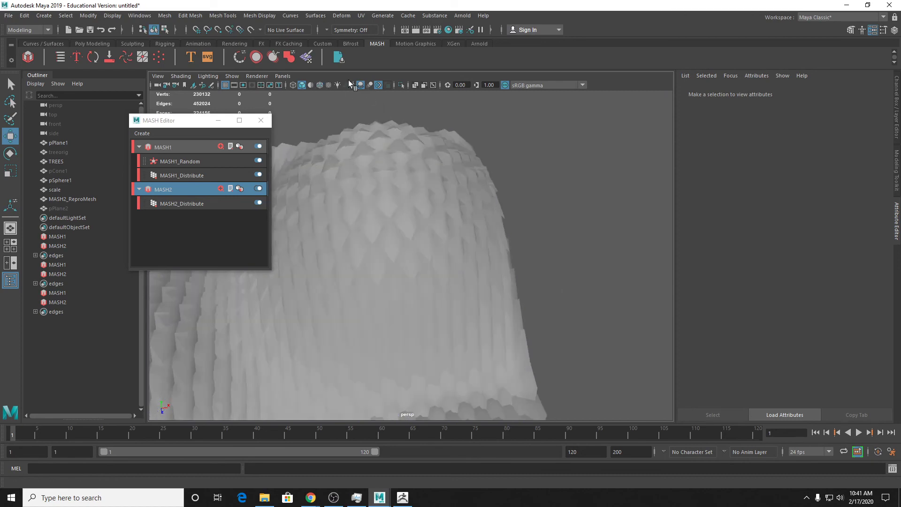
{"action": "mouse_move", "coordinate": [517, 188]}
{"action": "left_mouse_down", "text": "alt"}
{"action": "mouse_move", "coordinate": [555, 201]}
{"action": "mouse_move", "coordinate": [597, 184]}
{"action": "mouse_move", "coordinate": [536, 226]}
{"action": "mouse_move", "coordinate": [517, 272]}
{"action": "mouse_move", "coordinate": [477, 250]}
{"action": "mouse_move", "coordinate": [456, 262]}
{"action": "left_mouse_up", "text": "alt"}
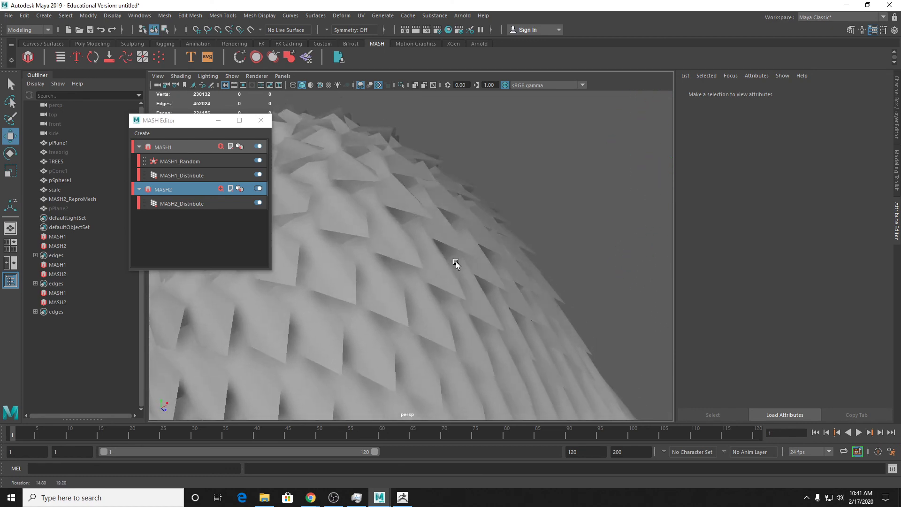
{"action": "left_click", "coordinate": [345, 273]}
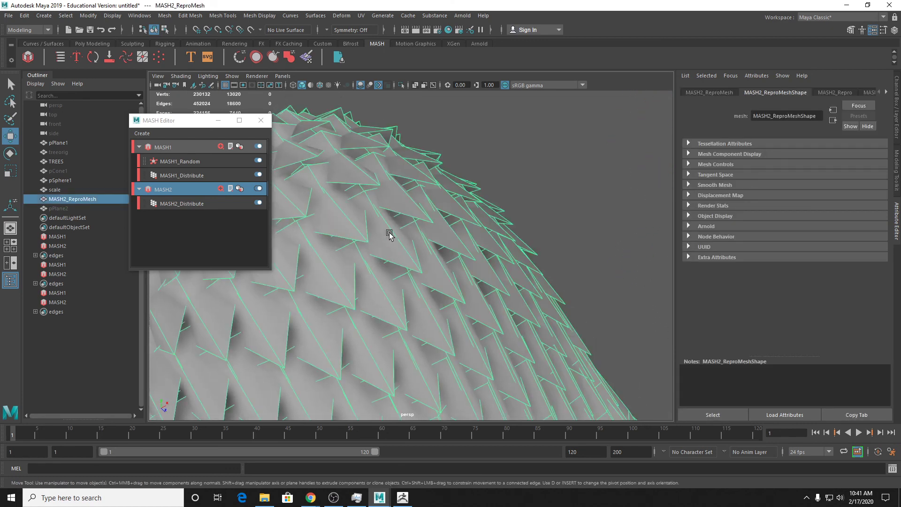
{"action": "left_click_drag", "start_coordinate": [346, 249], "coordinate": [455, 269], "text": "alt"}
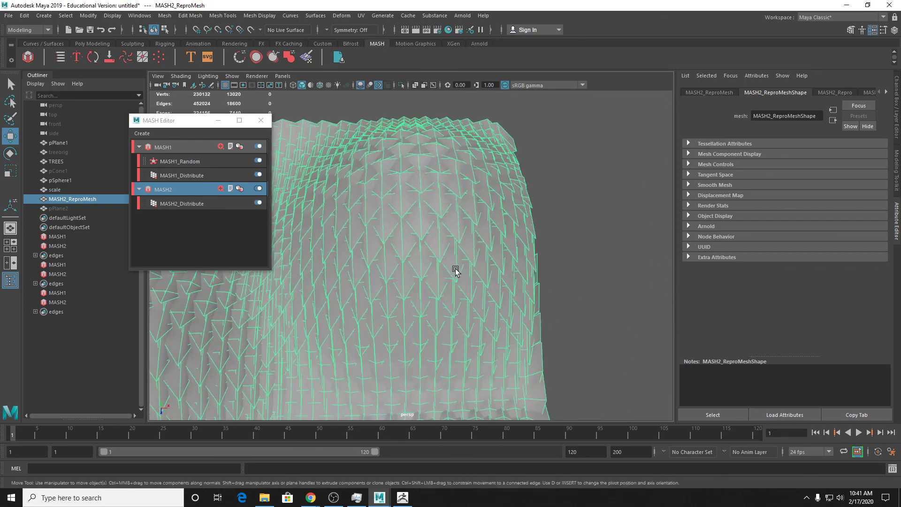
Examine the scale distribution over the whole plane, especially around the sharply raised ridge.
{"action": "scroll", "coordinate": [535, 264], "scroll_direction": "down", "scroll_amount": 4}
{"action": "middle_click_drag", "start_coordinate": [534, 264], "coordinate": [619, 168], "text": "alt"}
{"action": "scroll", "coordinate": [617, 168], "scroll_direction": "down", "scroll_amount": 4}
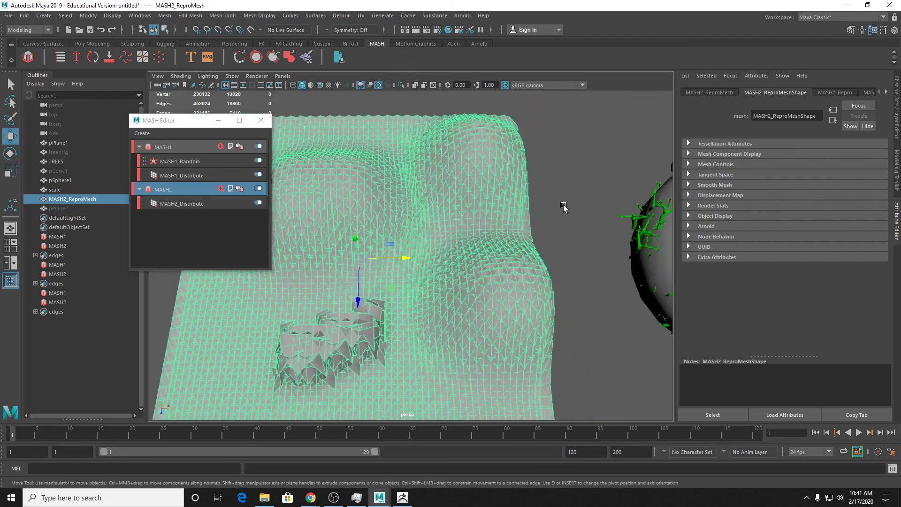
{"action": "left_click", "coordinate": [563, 205]}
{"action": "middle_click_drag", "start_coordinate": [539, 273], "coordinate": [574, 219], "text": "alt"}
{"action": "left_click", "coordinate": [334, 308]}
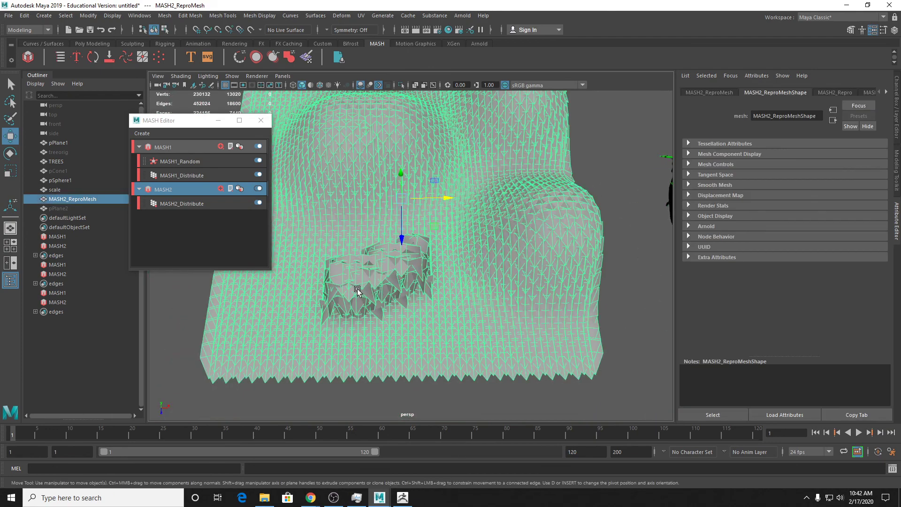
{"action": "left_click_drag", "start_coordinate": [530, 274], "coordinate": [539, 201], "text": "alt"}
{"action": "middle_click_drag", "start_coordinate": [539, 200], "coordinate": [618, 255], "text": "alt"}
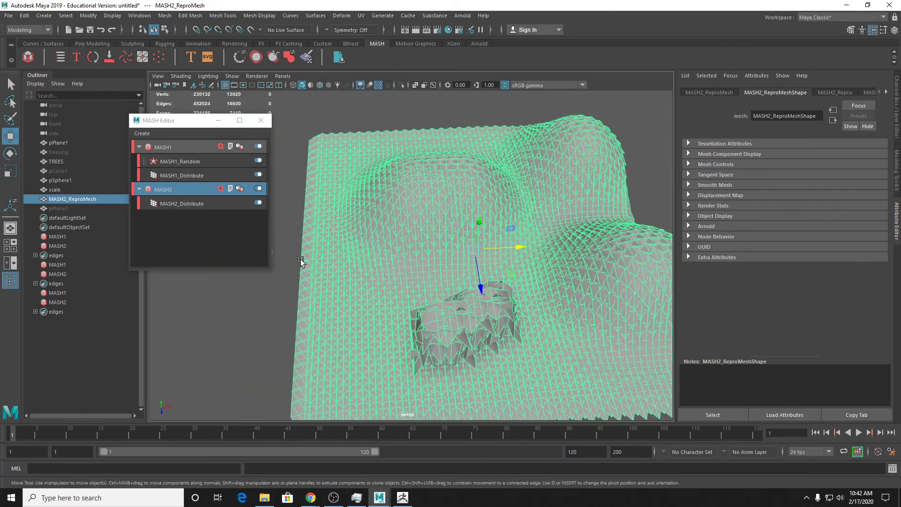
{"action": "mouse_move", "coordinate": [301, 257]}
{"action": "middle_mouse_down", "text": "alt"}
{"action": "mouse_move", "coordinate": [375, 272]}
{"action": "mouse_move", "coordinate": [302, 241]}
{"action": "middle_mouse_up", "text": "alt"}
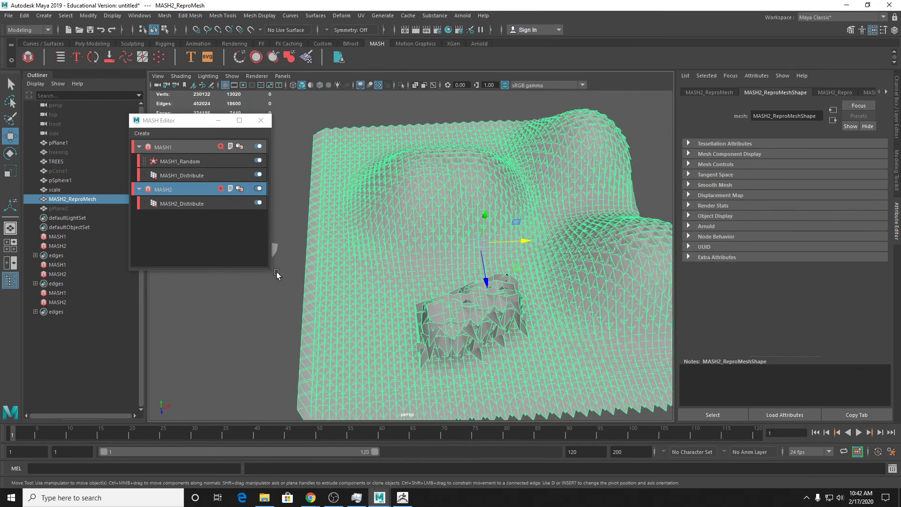
Move the MASH Editor clear of the source scale, select the scale object, and switch it to vertex selection.
{"action": "left_click_drag", "start_coordinate": [227, 122], "coordinate": [188, 298]}
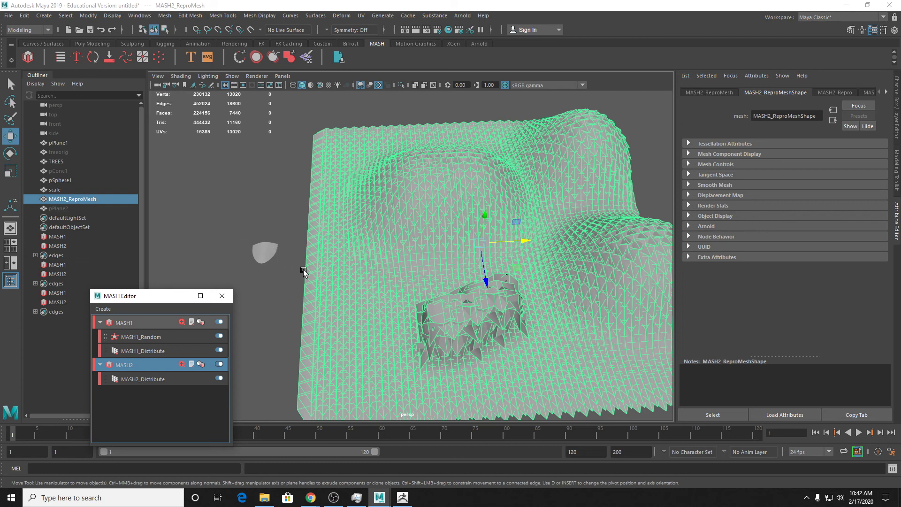
{"action": "left_click", "coordinate": [265, 247]}
{"action": "left_click_drag", "start_coordinate": [282, 268], "coordinate": [332, 253], "text": "alt"}
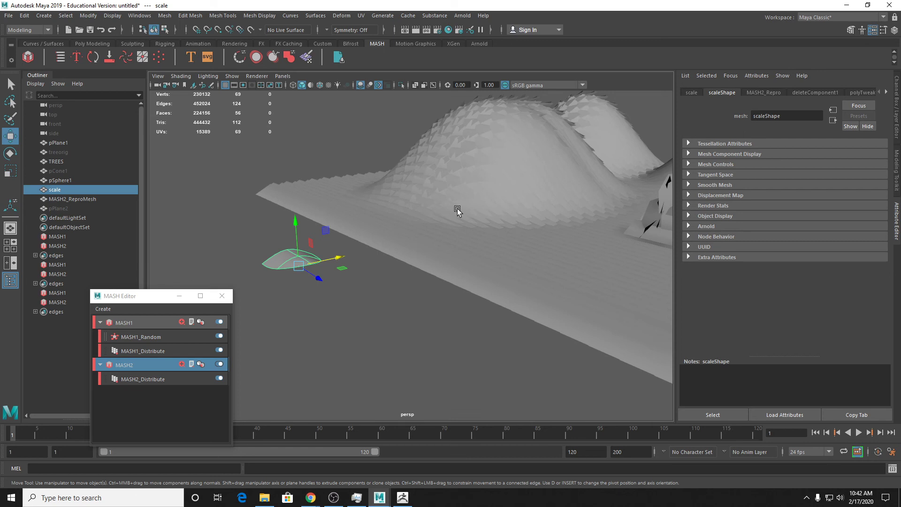
{"action": "scroll", "coordinate": [306, 266], "scroll_direction": "up", "scroll_amount": 2}
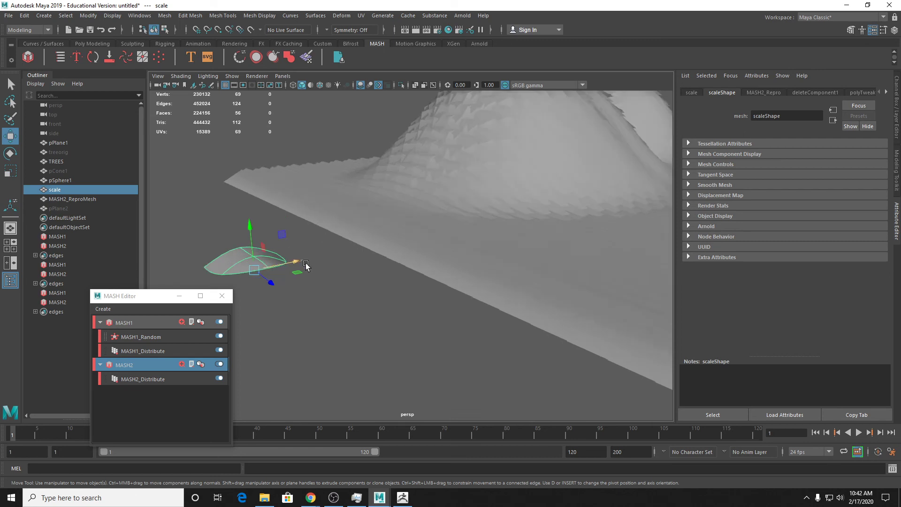
{"action": "middle_click_drag", "start_coordinate": [305, 265], "coordinate": [366, 273], "text": "alt"}
{"action": "key", "text": "q"}
{"action": "right_click_drag", "start_coordinate": [335, 264], "coordinate": [300, 239]}
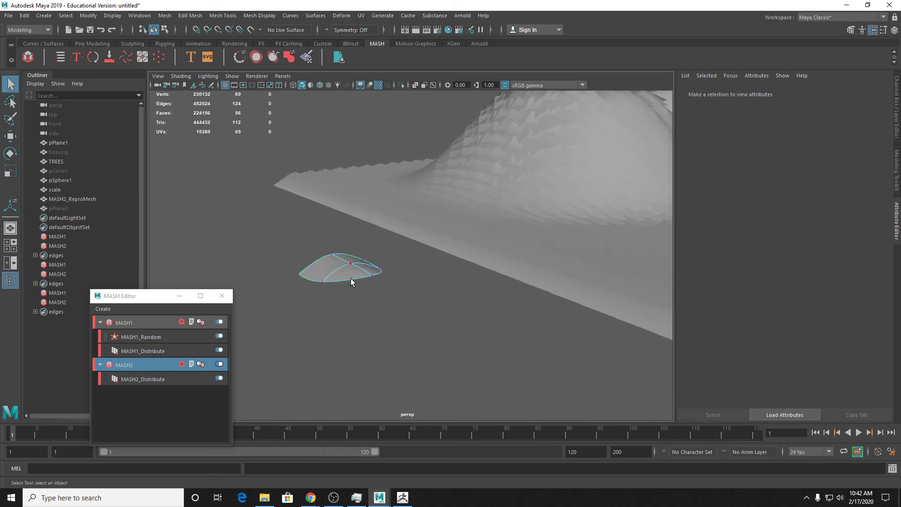
Raise the vertex at the tip of the source scale and return the scale to object selection.
{"action": "key", "text": "w"}
{"action": "mouse_move", "coordinate": [394, 296]}
{"action": "left_mouse_down", "text": "alt"}
{"action": "mouse_move", "coordinate": [384, 316]}
{"action": "mouse_move", "coordinate": [370, 302]}
{"action": "mouse_move", "coordinate": [406, 308]}
{"action": "left_mouse_up", "text": "alt"}
{"action": "left_click_drag", "start_coordinate": [442, 344], "coordinate": [478, 361]}
{"action": "left_click_drag", "start_coordinate": [472, 325], "coordinate": [469, 311]}
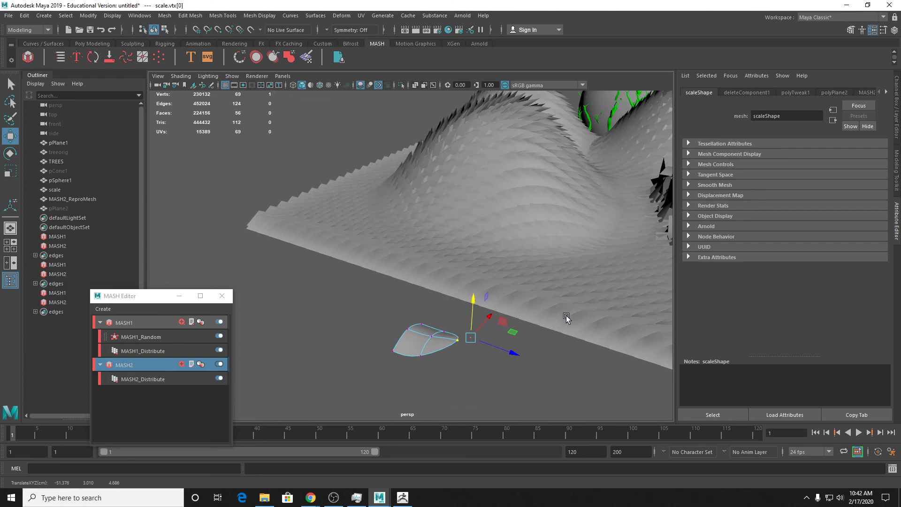
{"action": "left_click_drag", "start_coordinate": [567, 316], "coordinate": [463, 305], "text": "alt"}
{"action": "right_click_drag", "start_coordinate": [392, 217], "coordinate": [410, 195]}
{"action": "scroll", "coordinate": [410, 195], "scroll_direction": "down", "scroll_amount": 4}
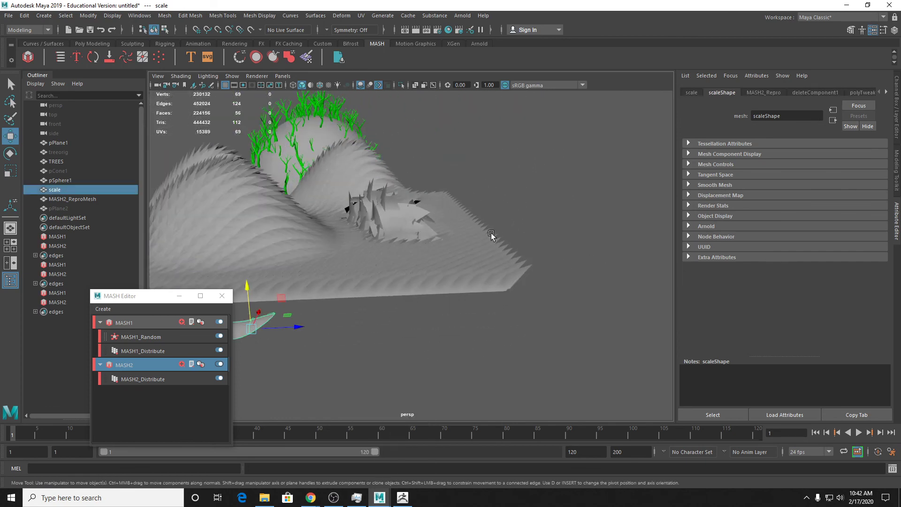
Inspect the raised scales across the plane with MASH2_ReproMesh selected, and open the MASH2_Distribute attributes.
{"action": "left_click_drag", "start_coordinate": [491, 233], "coordinate": [392, 212], "text": "alt"}
{"action": "left_click", "coordinate": [391, 195]}
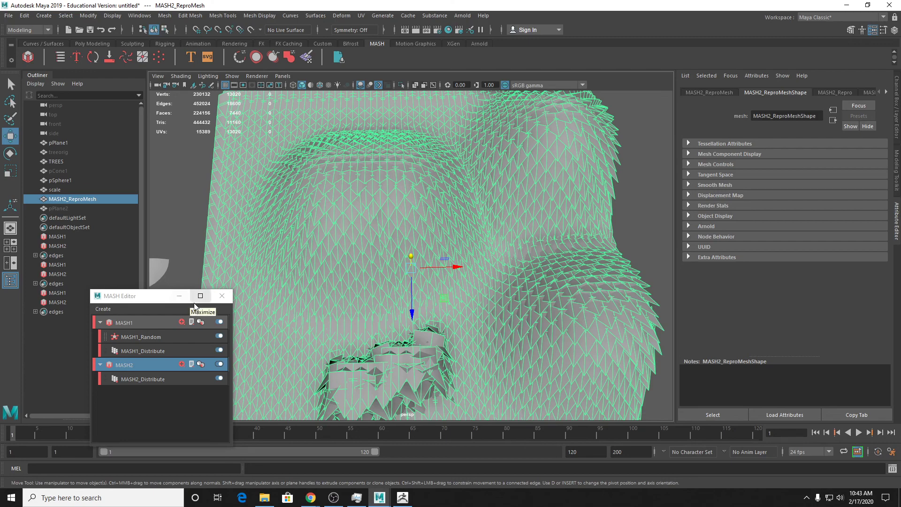
{"action": "scroll", "coordinate": [249, 175], "scroll_direction": "down", "scroll_amount": 4}
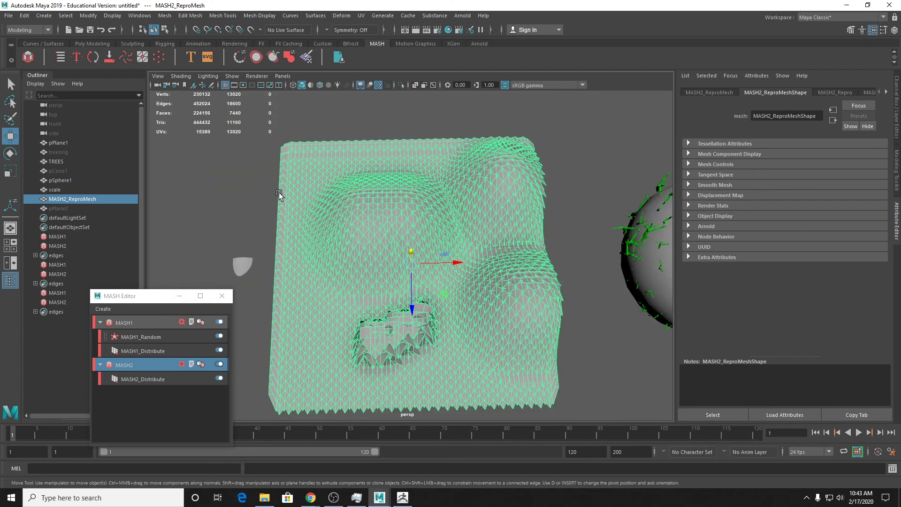
{"action": "left_click", "coordinate": [170, 380]}
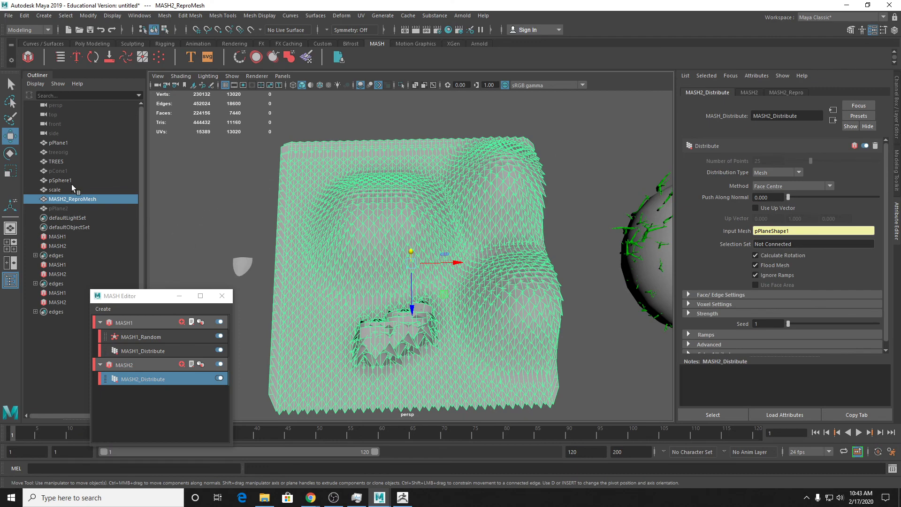
Isolate pPlane1 and select the vertices at its far corner beside the large hill with Soft Select on.
{"action": "left_click", "coordinate": [70, 143]}
{"action": "key", "text": "ctrl+1"}
{"action": "right_click_drag", "start_coordinate": [463, 179], "coordinate": [422, 173]}
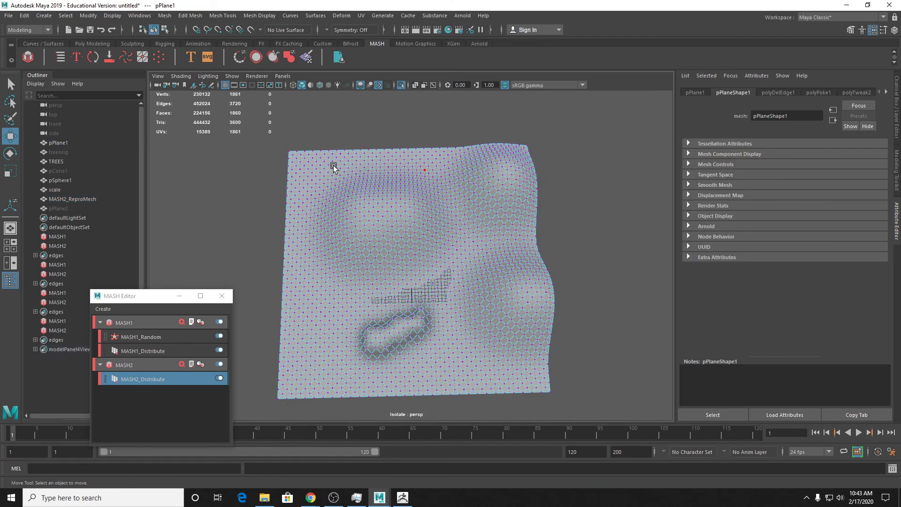
{"action": "left_click_drag", "start_coordinate": [263, 136], "coordinate": [294, 158]}
{"action": "key", "text": "b"}
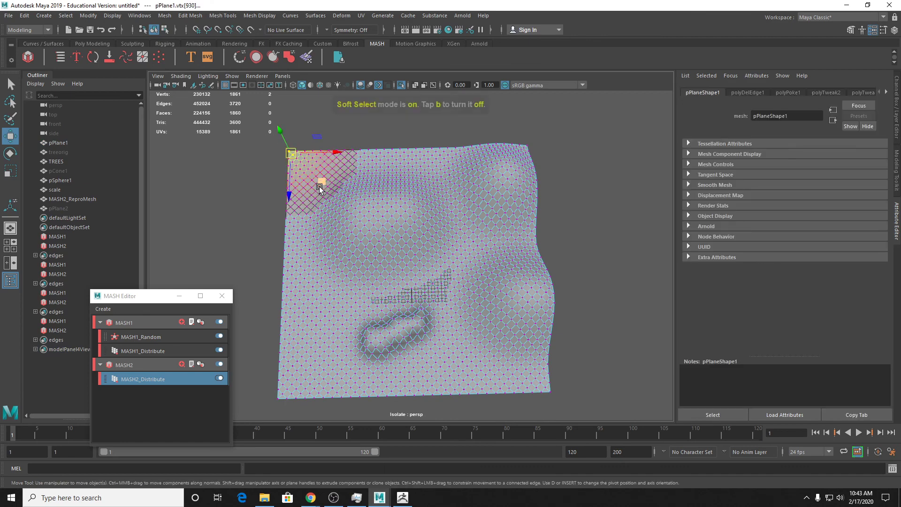
Pull the soft-selected corner of pPlane1 far outward into a long spike and return to object selection.
{"action": "key", "text": "f"}
{"action": "left_click_drag", "start_coordinate": [471, 224], "coordinate": [287, 212]}
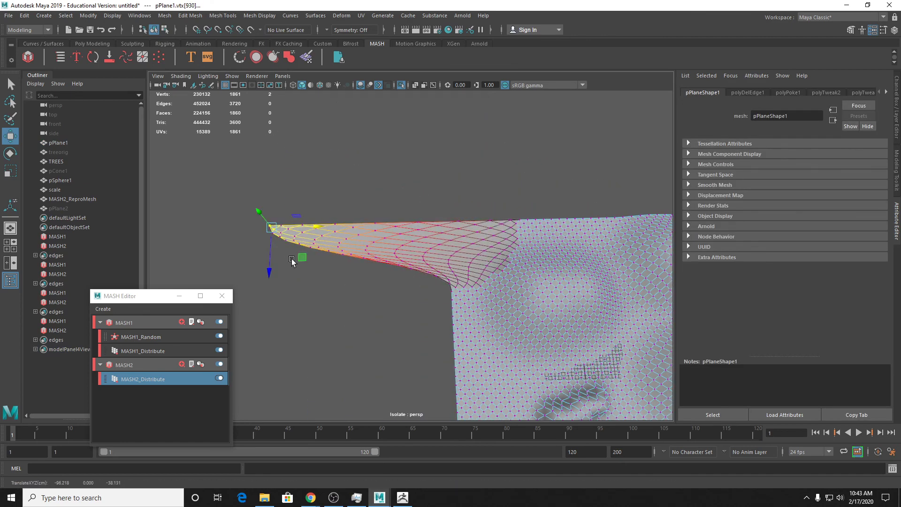
{"action": "left_click_drag", "start_coordinate": [270, 267], "coordinate": [261, 46]}
{"action": "middle_click_drag", "start_coordinate": [419, 202], "coordinate": [467, 237], "text": "alt"}
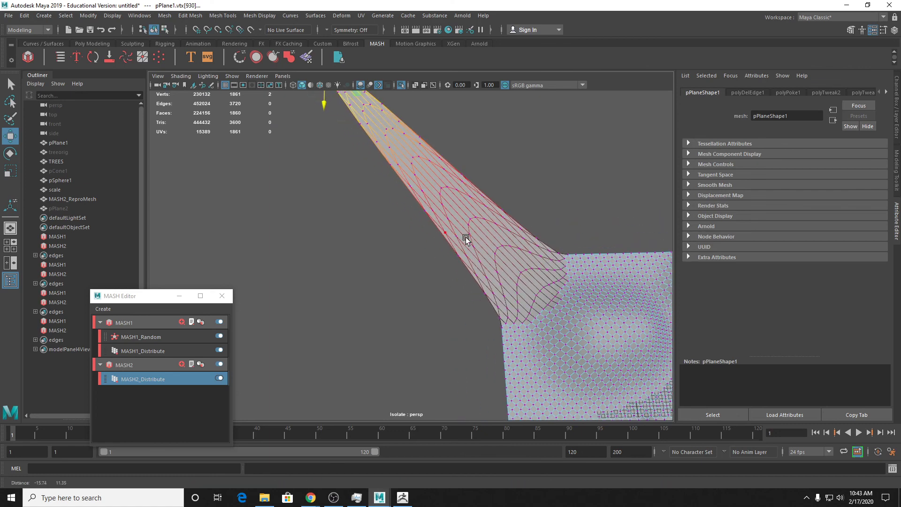
{"action": "right_click_drag", "start_coordinate": [409, 157], "coordinate": [456, 143]}
{"action": "scroll", "coordinate": [568, 258], "scroll_direction": "down", "scroll_amount": 3}
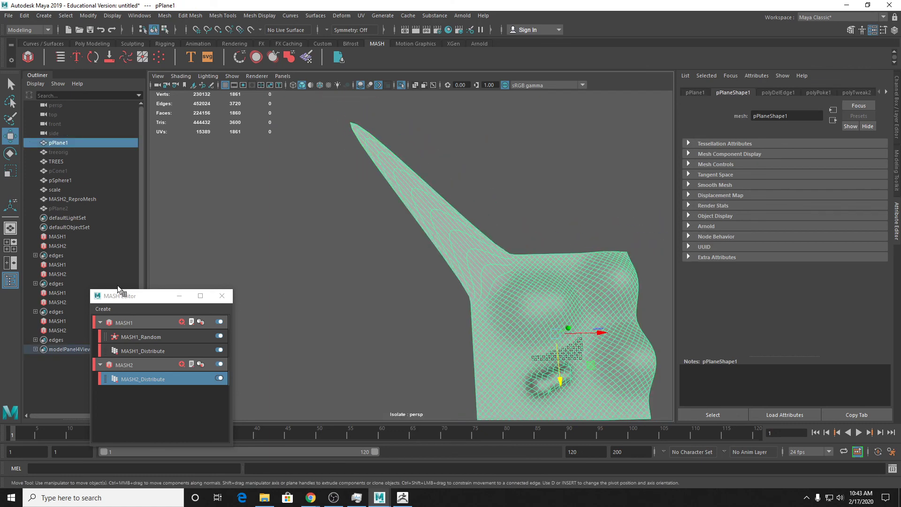
Exit the isolated view, deselect pPlane1, and inspect how the scales follow the stretched corner.
{"action": "key", "text": "ctrl+1"}
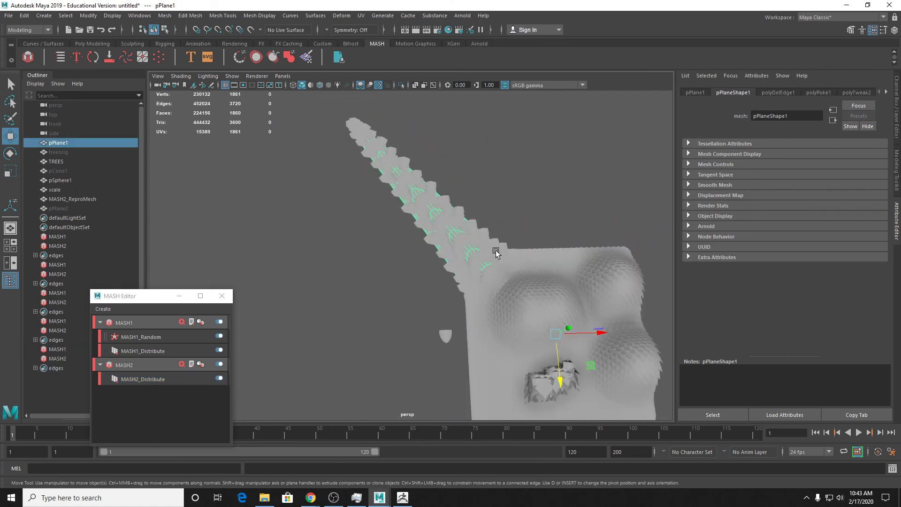
{"action": "left_click", "coordinate": [527, 197]}
{"action": "mouse_move", "coordinate": [527, 197]}
{"action": "left_mouse_down", "text": "alt"}
{"action": "mouse_move", "coordinate": [506, 207]}
{"action": "mouse_move", "coordinate": [527, 191]}
{"action": "left_mouse_up", "text": "alt"}
{"action": "scroll", "coordinate": [526, 201], "scroll_direction": "up", "scroll_amount": 4}
{"action": "middle_click_drag", "start_coordinate": [526, 202], "coordinate": [475, 233], "text": "alt"}
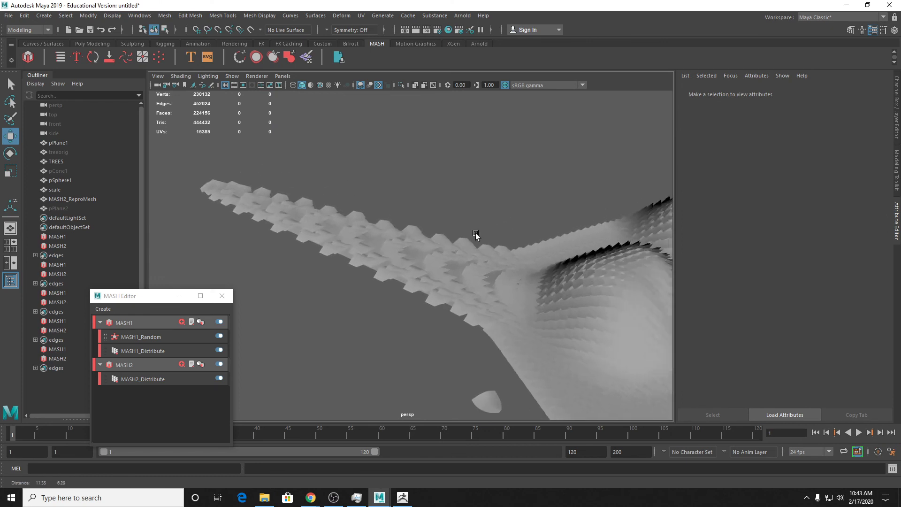
Assign the existing green material to pPlane1 beneath the scales and deselect the plane.
{"action": "scroll", "coordinate": [446, 224], "scroll_direction": "up", "scroll_amount": 2}
{"action": "scroll", "coordinate": [446, 224], "scroll_direction": "up", "scroll_amount": 3}
{"action": "scroll", "coordinate": [437, 259], "scroll_direction": "up", "scroll_amount": 4}
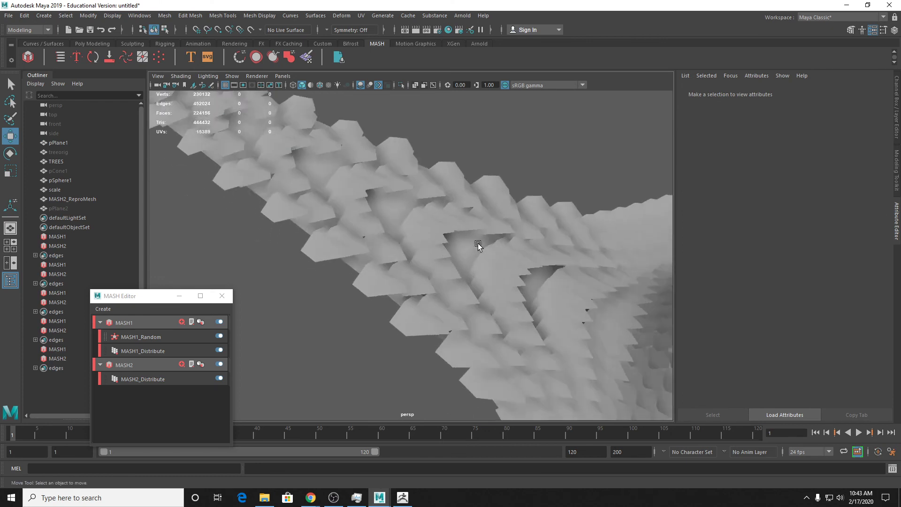
{"action": "left_click", "coordinate": [399, 196]}
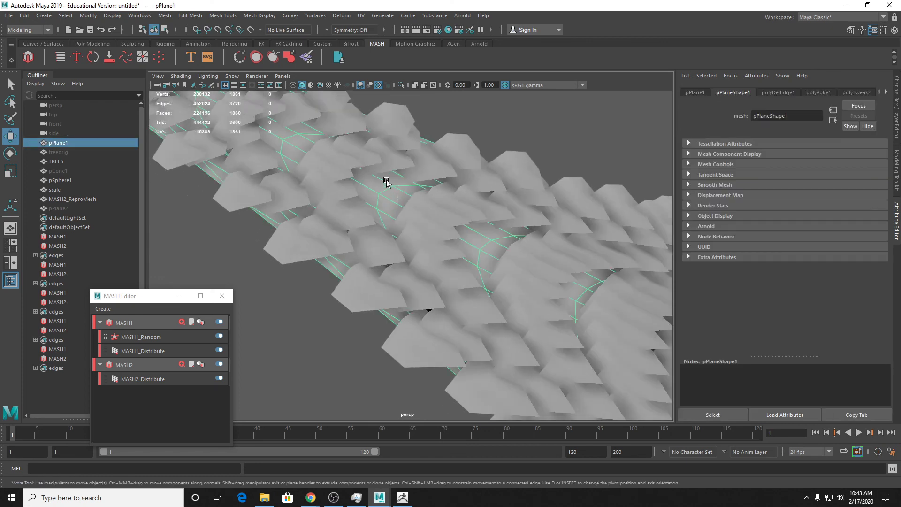
{"action": "right_click_drag", "start_coordinate": [389, 193], "coordinate": [450, 452]}
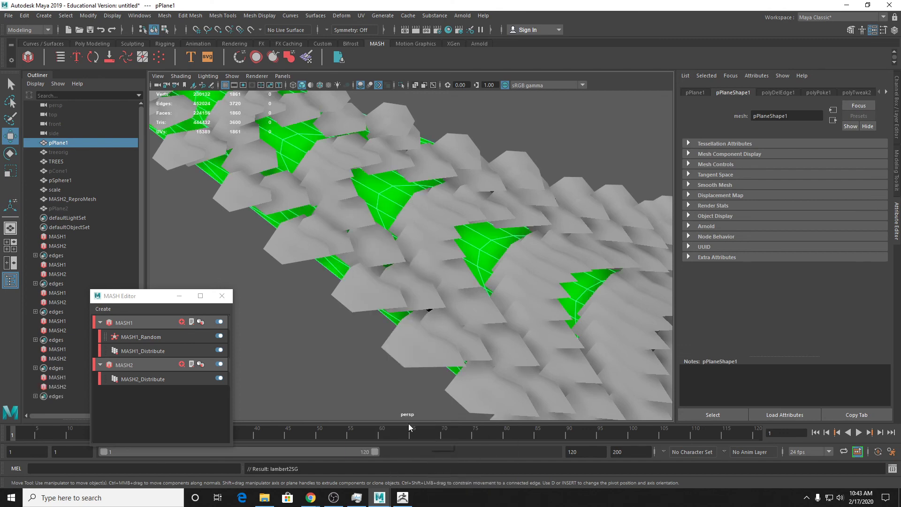
{"action": "left_click", "coordinate": [439, 383]}
{"action": "scroll", "coordinate": [472, 376], "scroll_direction": "down", "scroll_amount": 5}
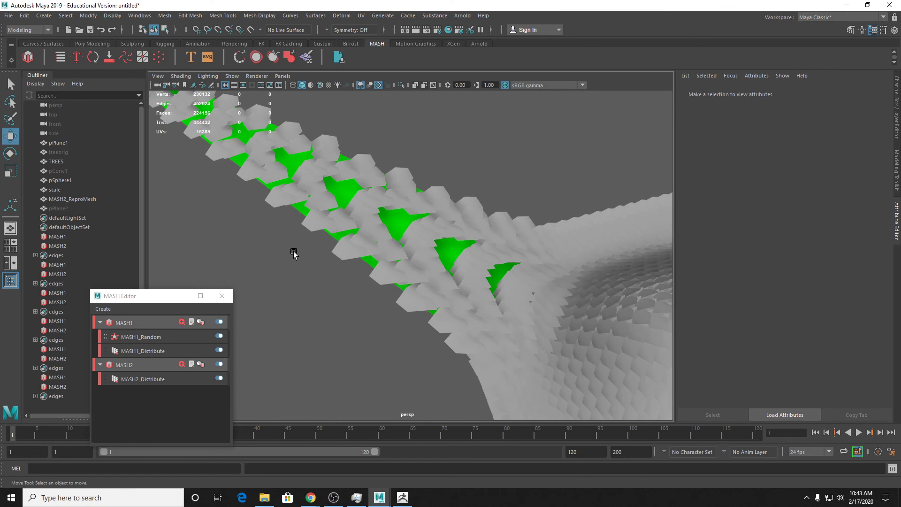
Enable scaling in the Face/Edge Settings of MASH2_Distribute and set the Scale Multiplier to 0.450.
{"action": "left_click", "coordinate": [152, 378]}
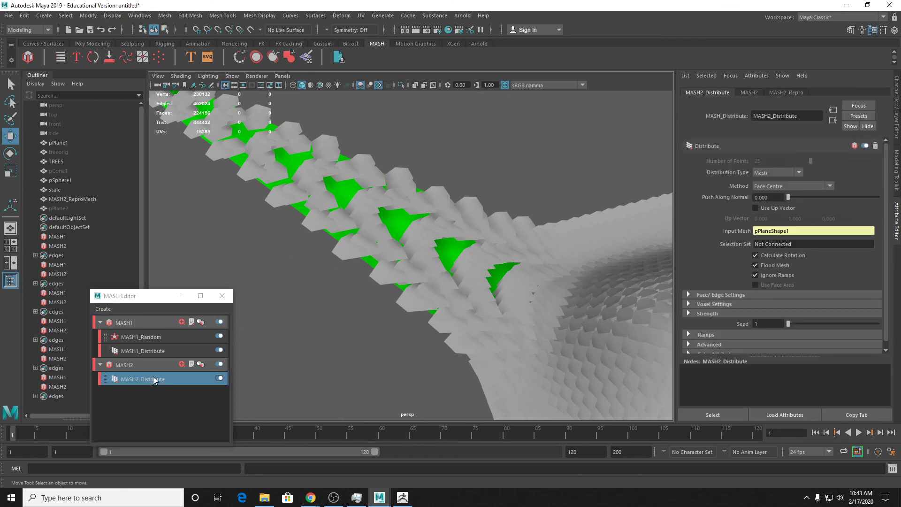
{"action": "left_click", "coordinate": [722, 296]}
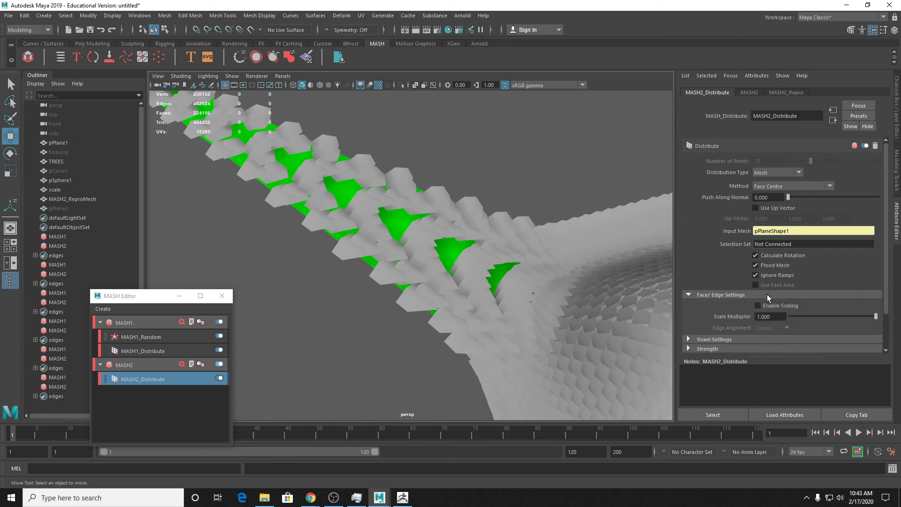
{"action": "left_click", "coordinate": [760, 306]}
{"action": "scroll", "coordinate": [534, 298], "scroll_direction": "down", "scroll_amount": 5}
{"action": "scroll", "coordinate": [549, 299], "scroll_direction": "up", "scroll_amount": 5}
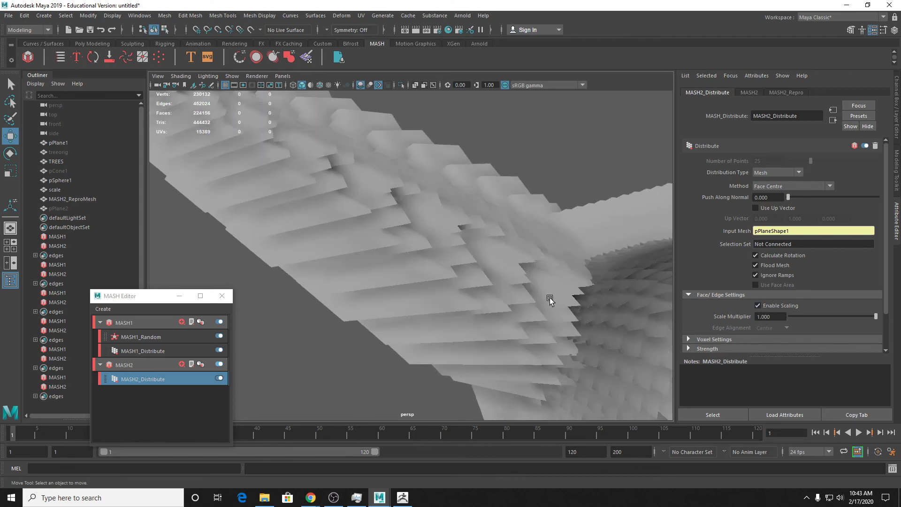
{"action": "key", "text": "super"}
{"action": "left_click_drag", "start_coordinate": [875, 317], "coordinate": [828, 325]}
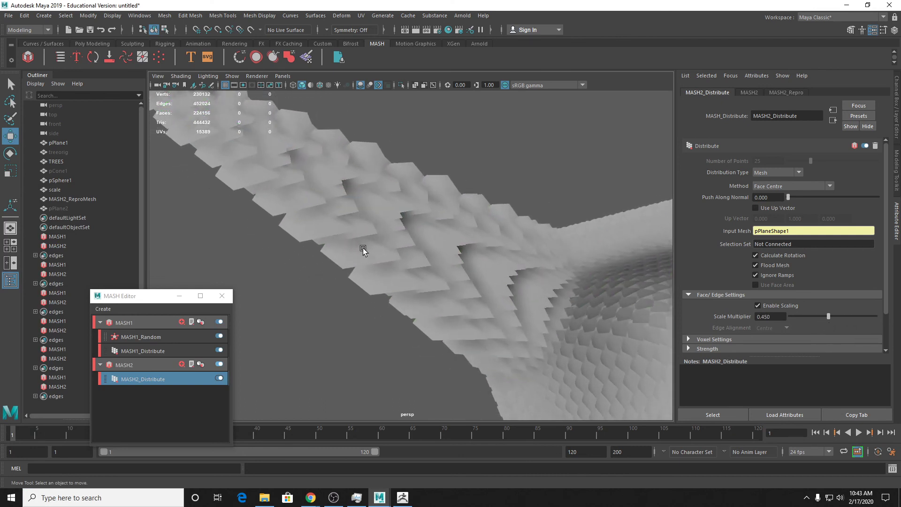
Examine the scale coverage along the stretched spike of the plane from above and from the side.
{"action": "left_click_drag", "start_coordinate": [363, 247], "coordinate": [325, 273], "text": "alt"}
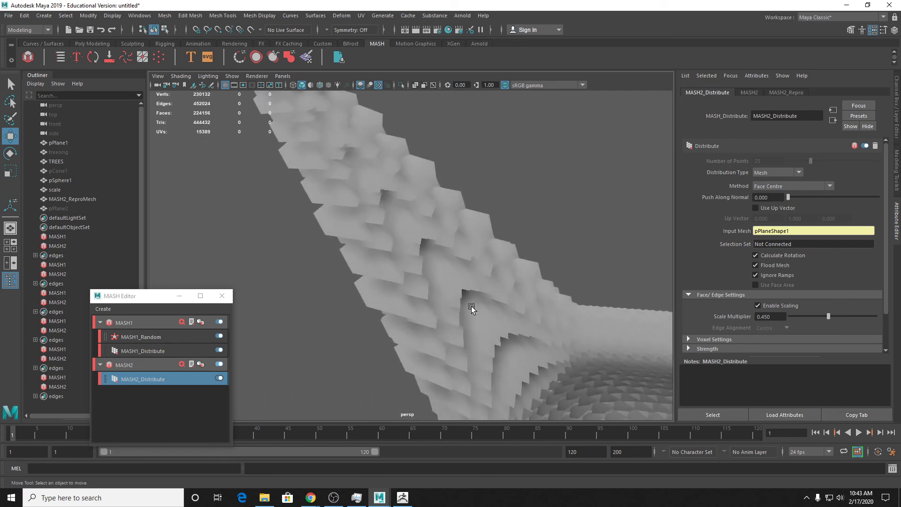
{"action": "scroll", "coordinate": [445, 266], "scroll_direction": "down", "scroll_amount": 5}
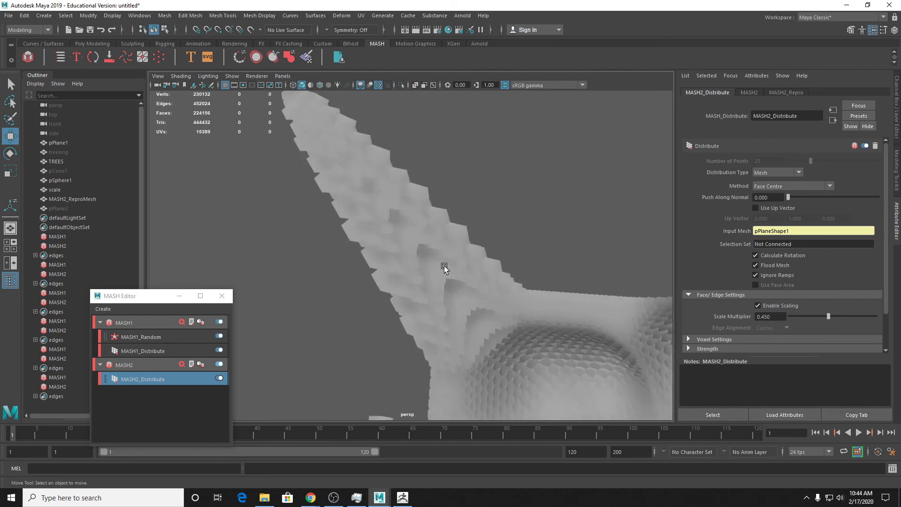
{"action": "middle_click_drag", "start_coordinate": [540, 305], "coordinate": [462, 209], "text": "alt"}
{"action": "left_click_drag", "start_coordinate": [459, 251], "coordinate": [441, 221], "text": "alt"}
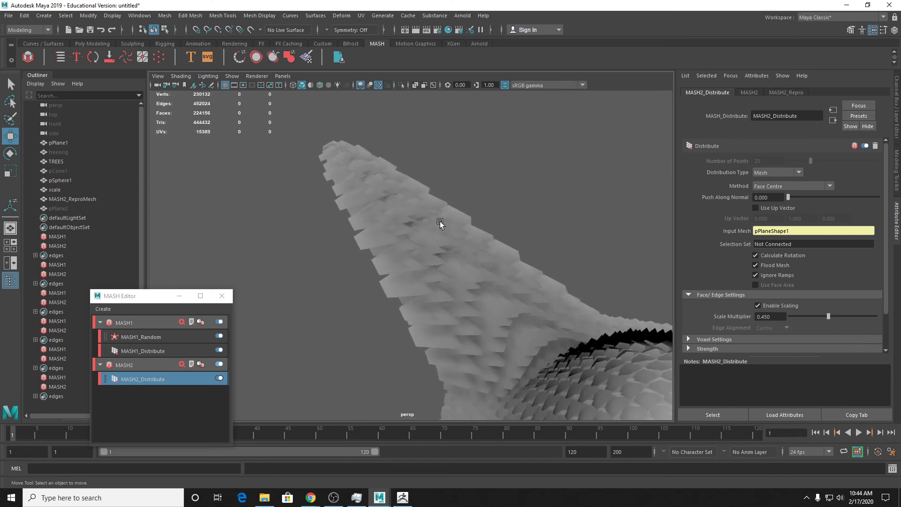
{"action": "left_click_drag", "start_coordinate": [461, 252], "coordinate": [475, 282], "text": "alt"}
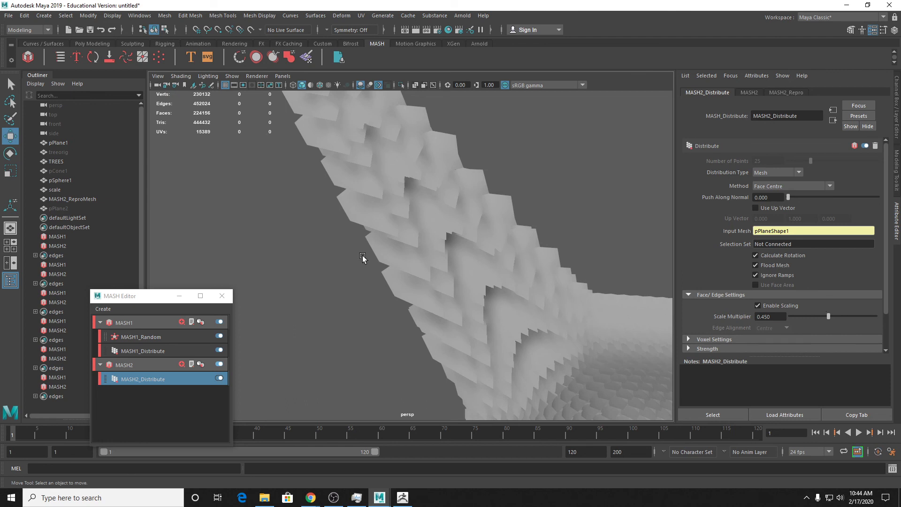
{"action": "scroll", "coordinate": [431, 278], "scroll_direction": "down", "scroll_amount": 6}
{"action": "scroll", "coordinate": [432, 279], "scroll_direction": "up", "scroll_amount": 5}
{"action": "left_click_drag", "start_coordinate": [432, 279], "coordinate": [487, 235], "text": "alt"}
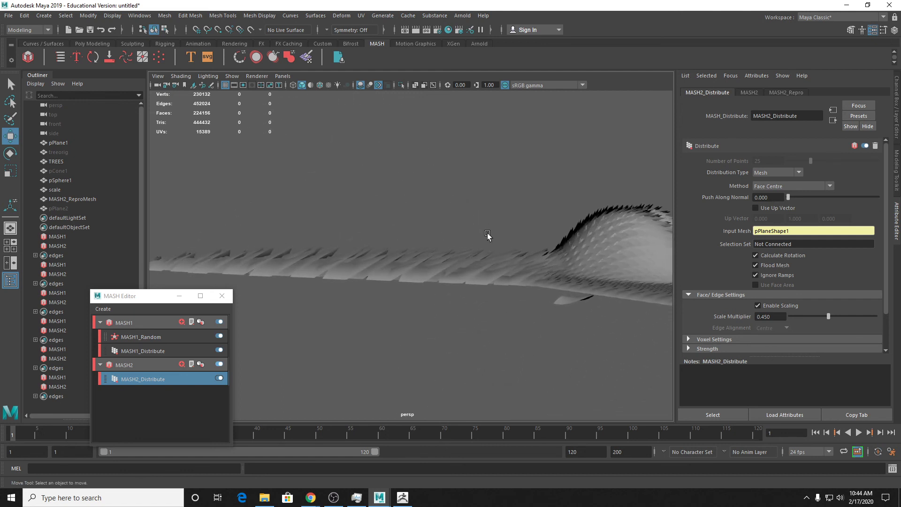
Inspect the scale distribution over the whole plane, from the spike to the hills.
{"action": "key", "text": "super"}
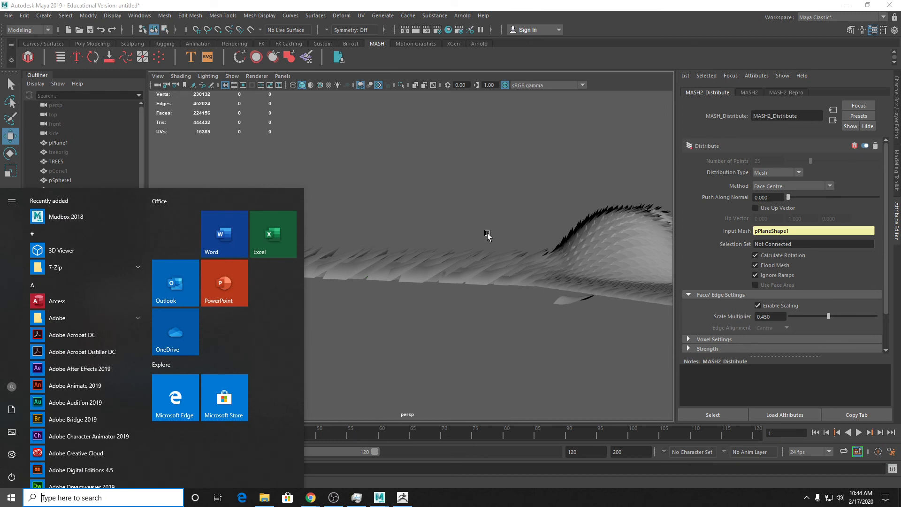
{"action": "key", "text": "Escape"}
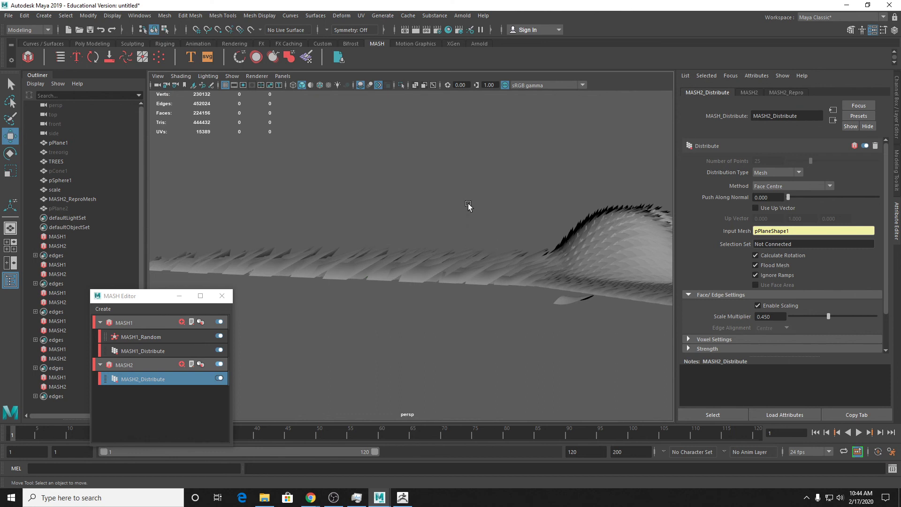
{"action": "left_click_drag", "start_coordinate": [467, 203], "coordinate": [464, 253], "text": "alt"}
{"action": "middle_click_drag", "start_coordinate": [464, 254], "coordinate": [382, 225], "text": "alt"}
{"action": "scroll", "coordinate": [382, 227], "scroll_direction": "down", "scroll_amount": 4}
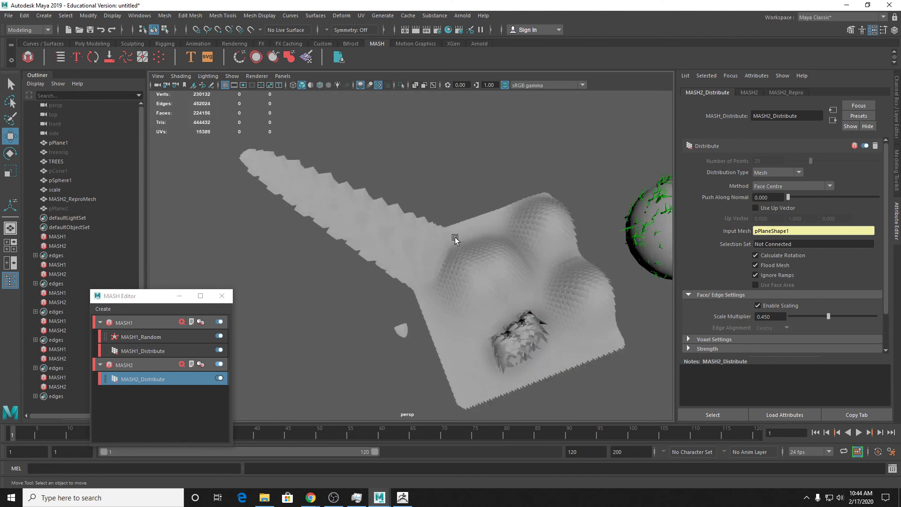
{"action": "middle_click_drag", "start_coordinate": [474, 242], "coordinate": [438, 242], "text": "alt"}
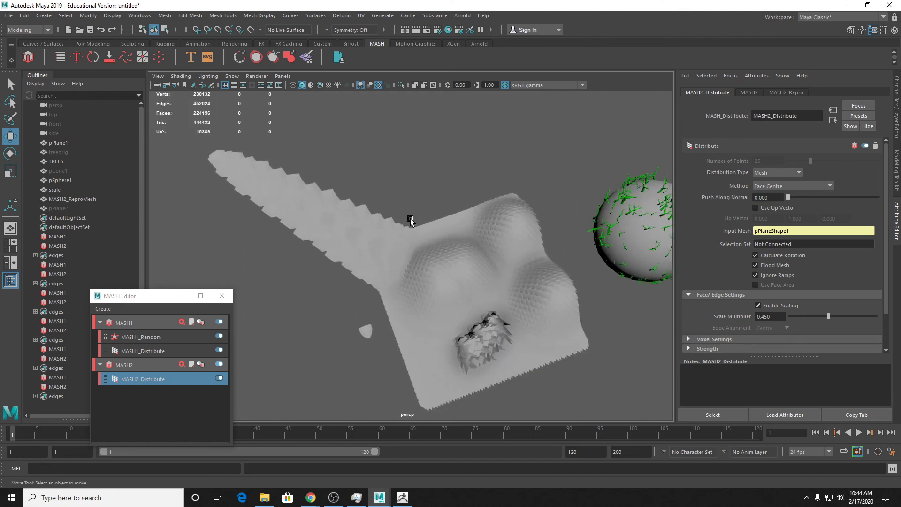
Review the MASH2_Distribute distribution types, keep Mesh, and close the MASH Editor.
{"action": "left_click", "coordinate": [792, 173]}
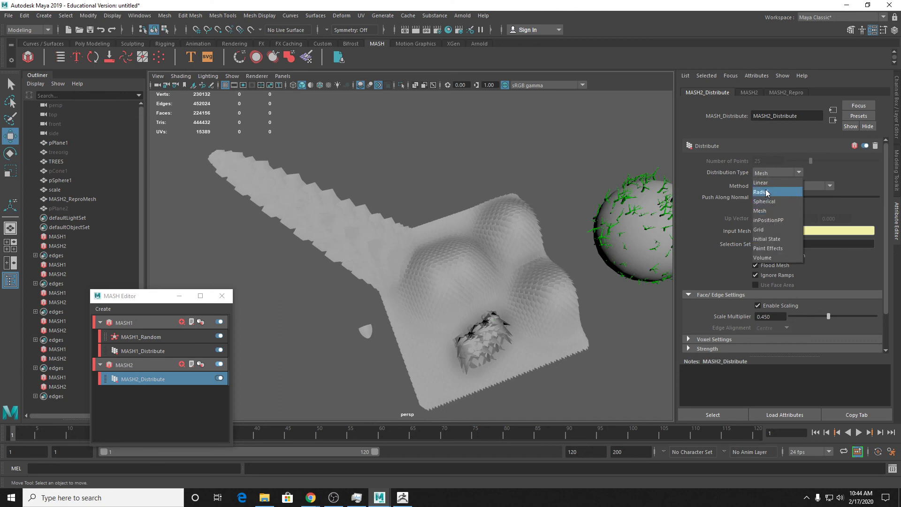
{"action": "left_click", "coordinate": [765, 210]}
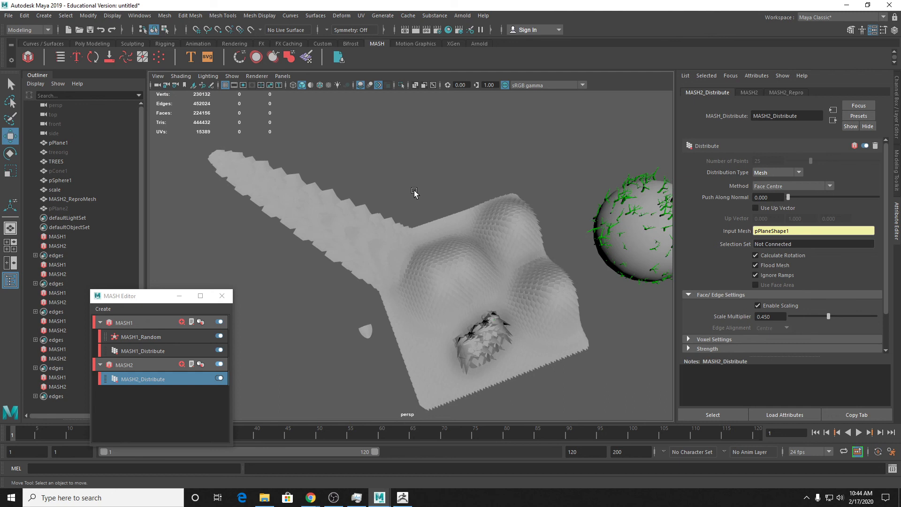
{"action": "left_click", "coordinate": [225, 299]}
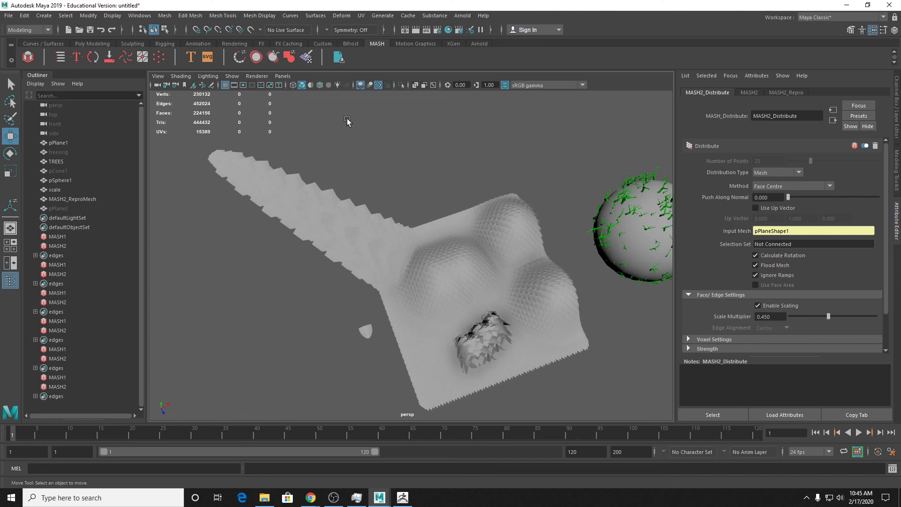
{"action": "left_click", "coordinate": [158, 76]}
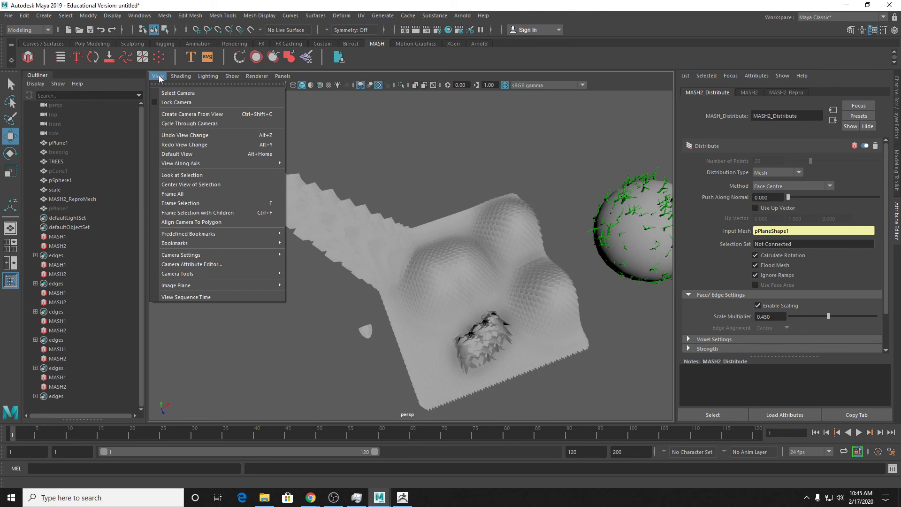
{"action": "mouse_move", "coordinate": [213, 274]}
{"action": "mouse_move", "coordinate": [265, 285]}
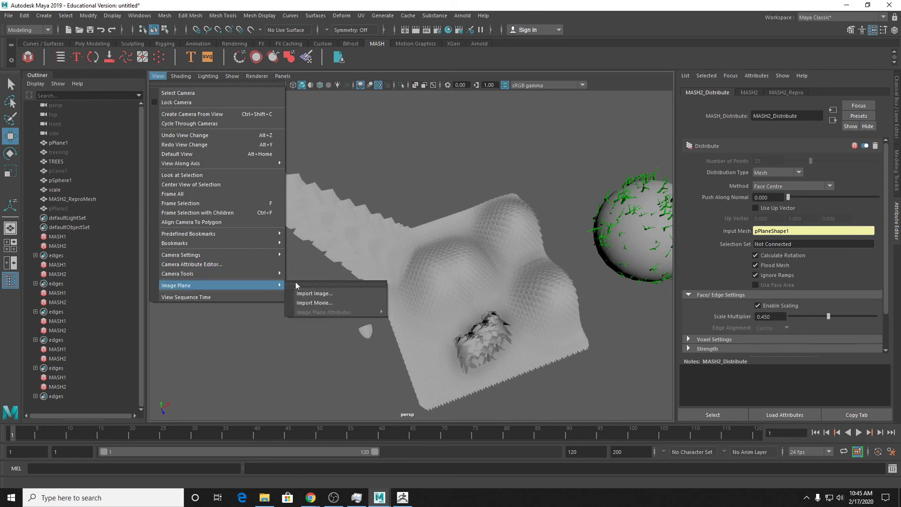
{"action": "left_click", "coordinate": [364, 303]}
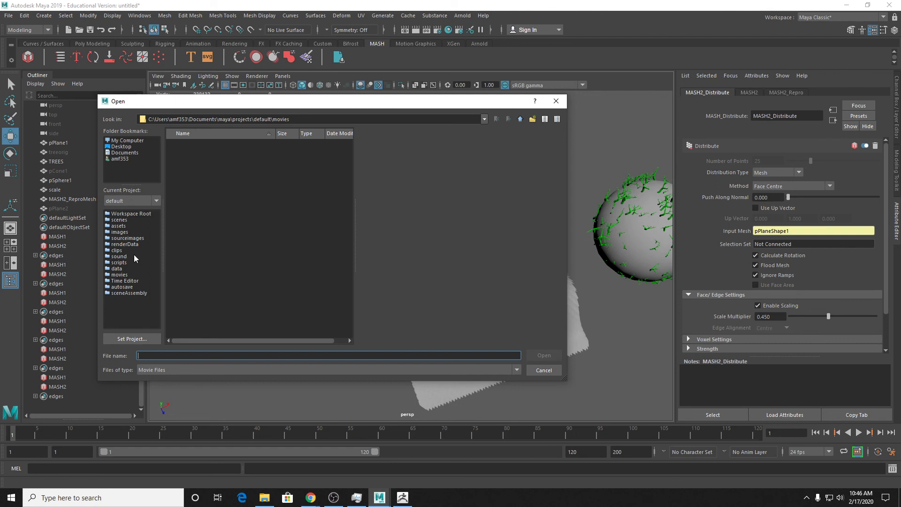
{"action": "left_click", "coordinate": [557, 103]}
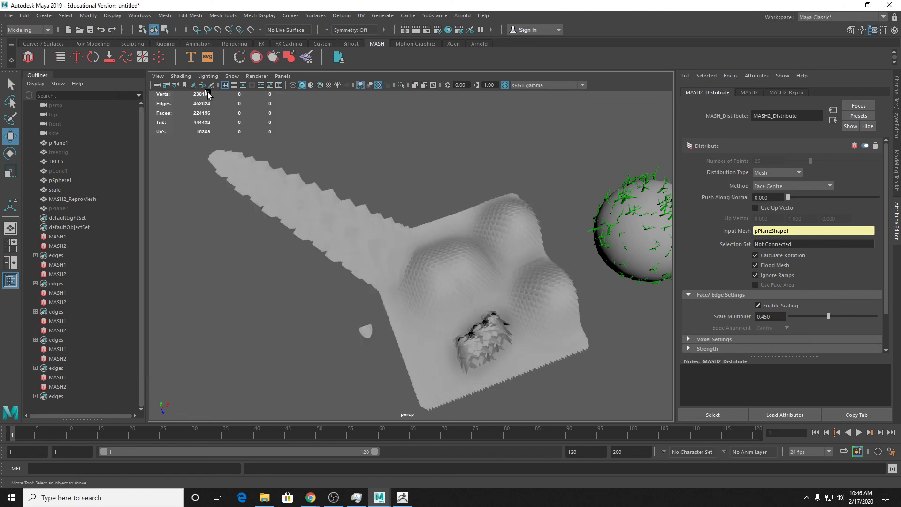
Import bark.jpg from the Downloads folder as an image plane for the persp camera.
{"action": "left_click", "coordinate": [158, 76]}
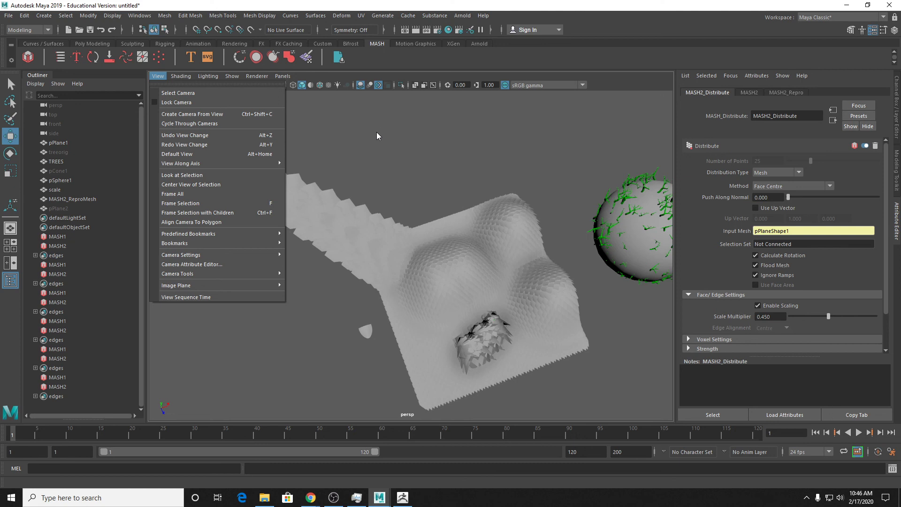
{"action": "mouse_move", "coordinate": [214, 289]}
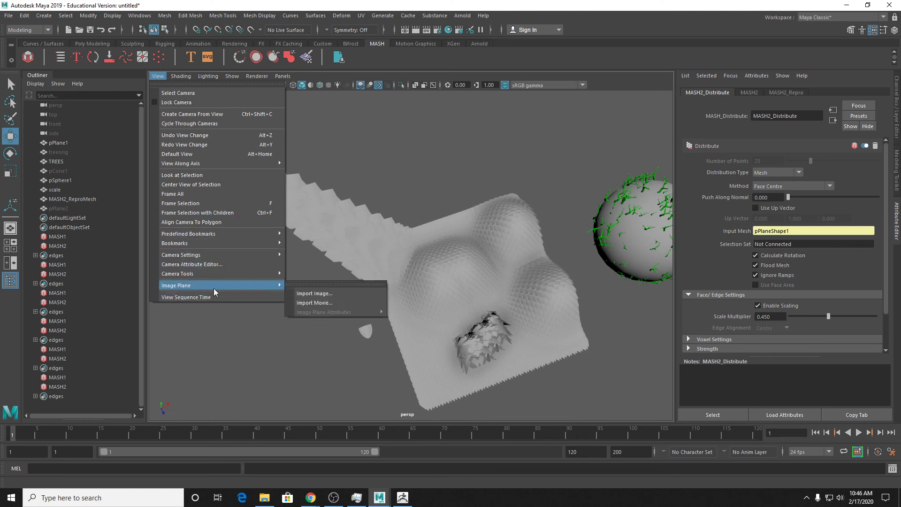
{"action": "left_click", "coordinate": [328, 292]}
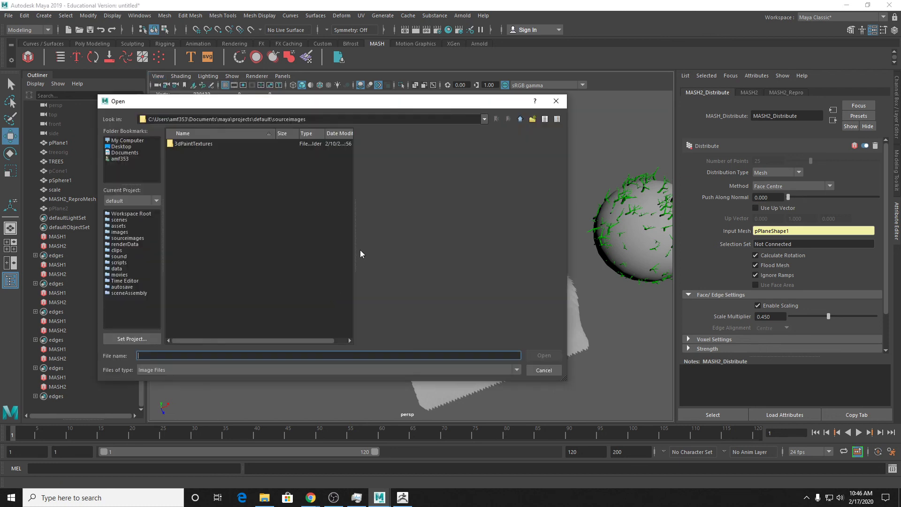
{"action": "left_click", "coordinate": [117, 146]}
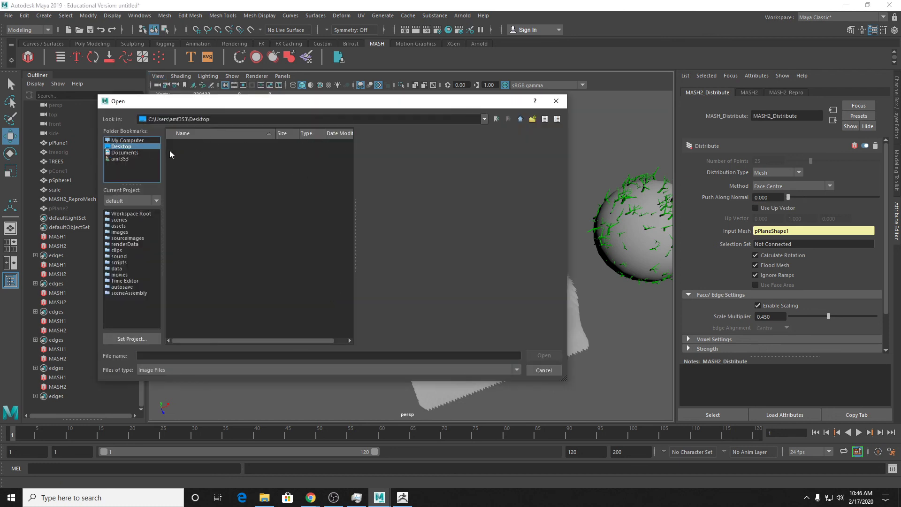
{"action": "left_click", "coordinate": [133, 141]}
{"action": "left_click", "coordinate": [120, 160]}
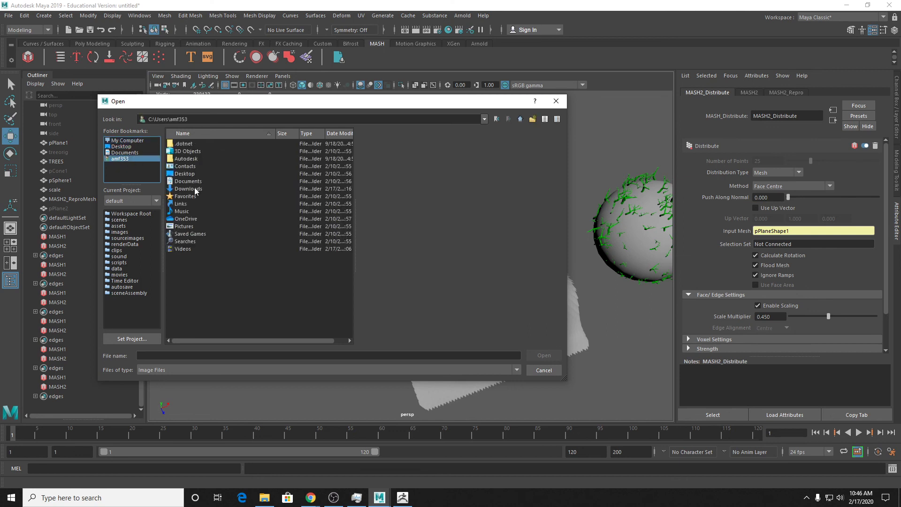
{"action": "double_click", "coordinate": [190, 191]}
{"action": "double_click", "coordinate": [192, 144]}
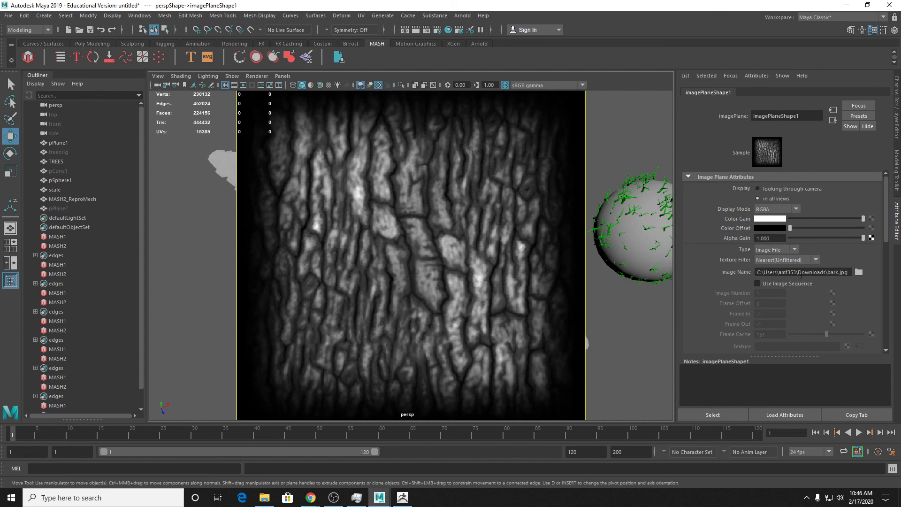
Enable Use Image Sequence on the bark image plane and scrub the timeline to frame 8.
{"action": "left_click", "coordinate": [765, 284]}
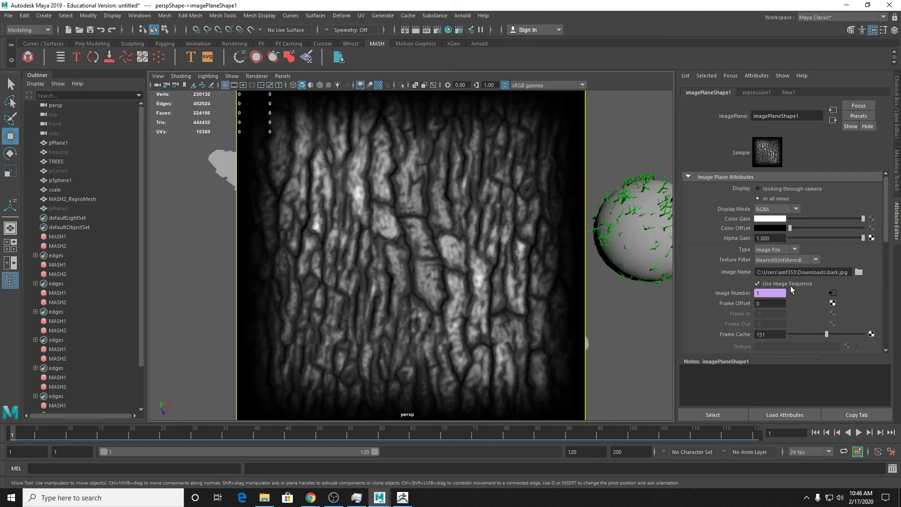
{"action": "left_click", "coordinate": [51, 436]}
{"action": "left_click_drag", "start_coordinate": [53, 436], "coordinate": [56, 438]}
Switch to the Week 7 Google Doc and add 0001 001 1 after the video ref heading, with 00001 on a new line.
{"action": "left_click", "coordinate": [311, 498]}
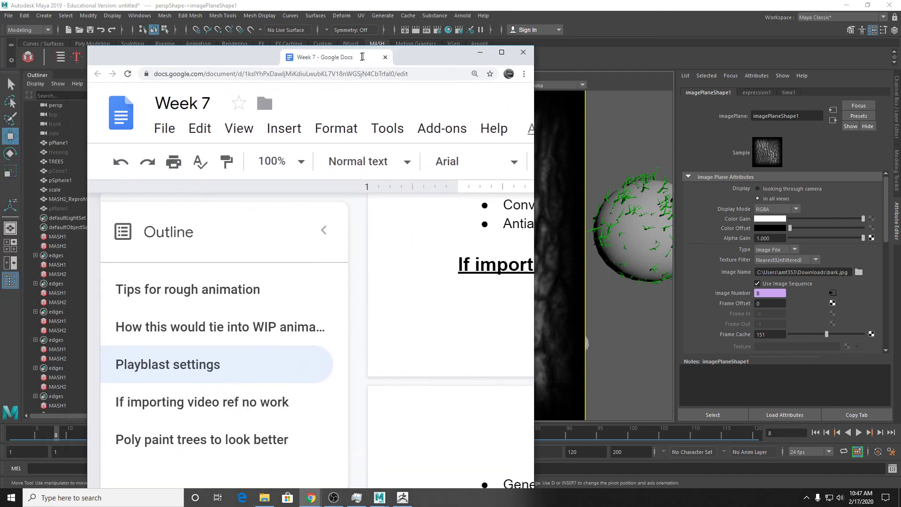
{"action": "double_click", "coordinate": [326, 48]}
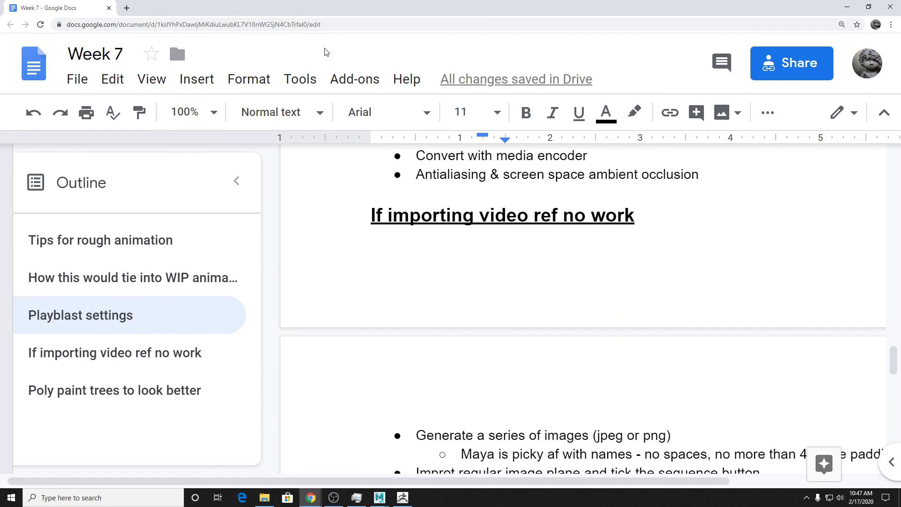
{"action": "left_click", "coordinate": [666, 218]}
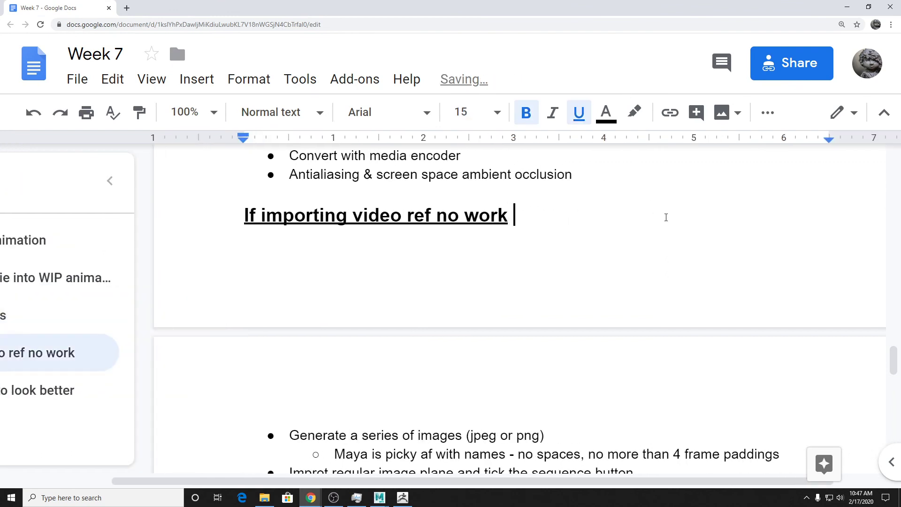
{"action": "type", "text": "000"}
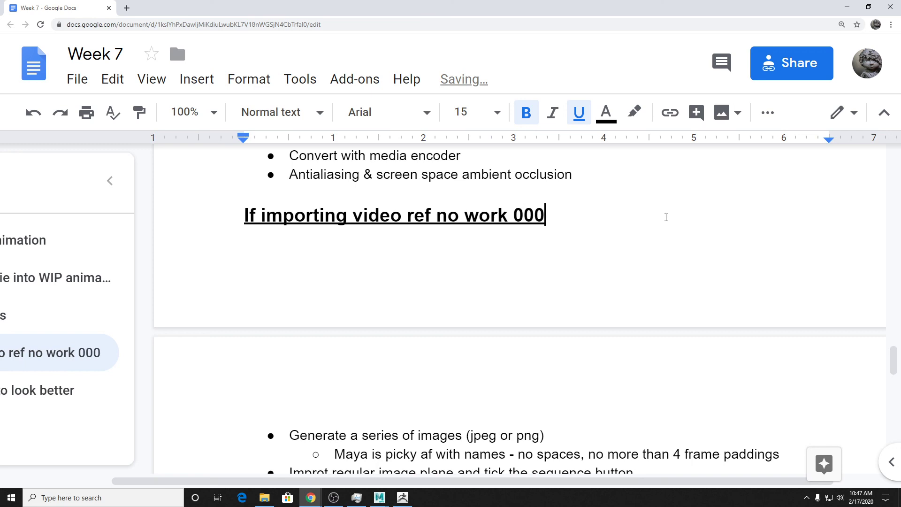
{"action": "type", "text": "1 001 1"}
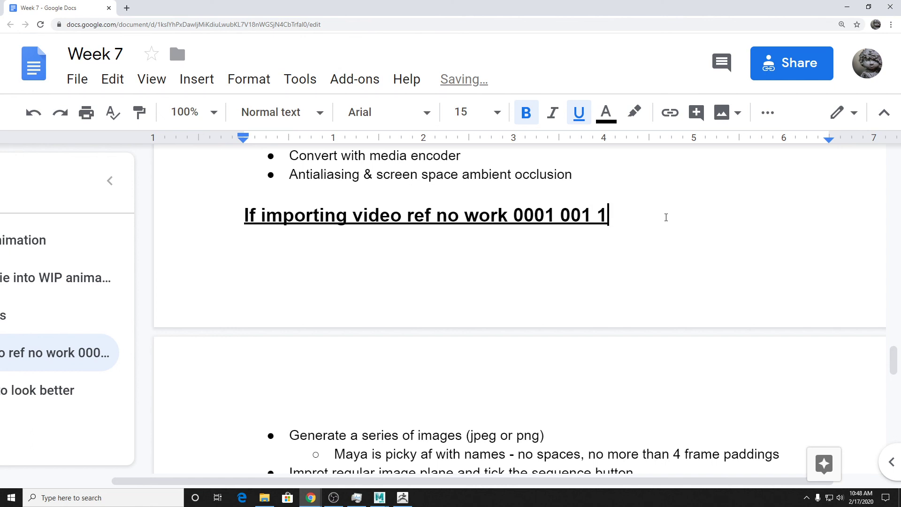
{"action": "key", "text": "Return"}
{"action": "type", "text": "00"}
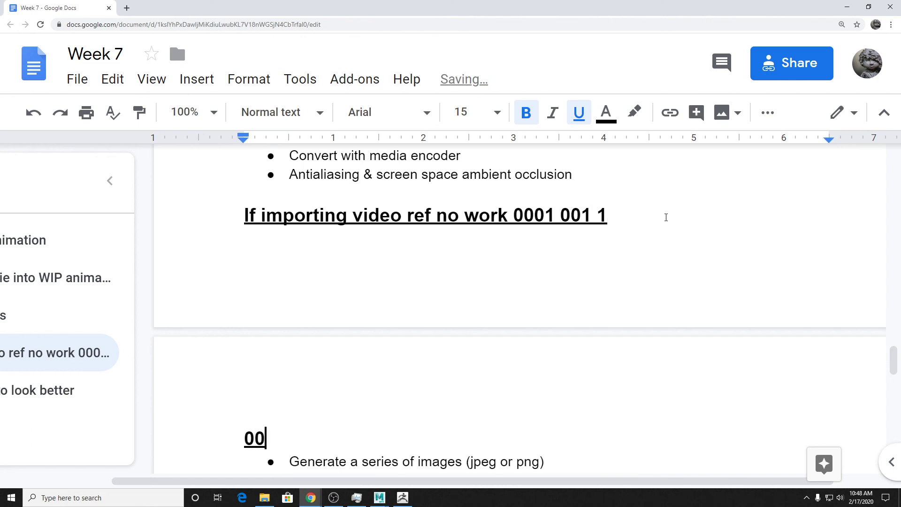
{"action": "type", "text": "001"}
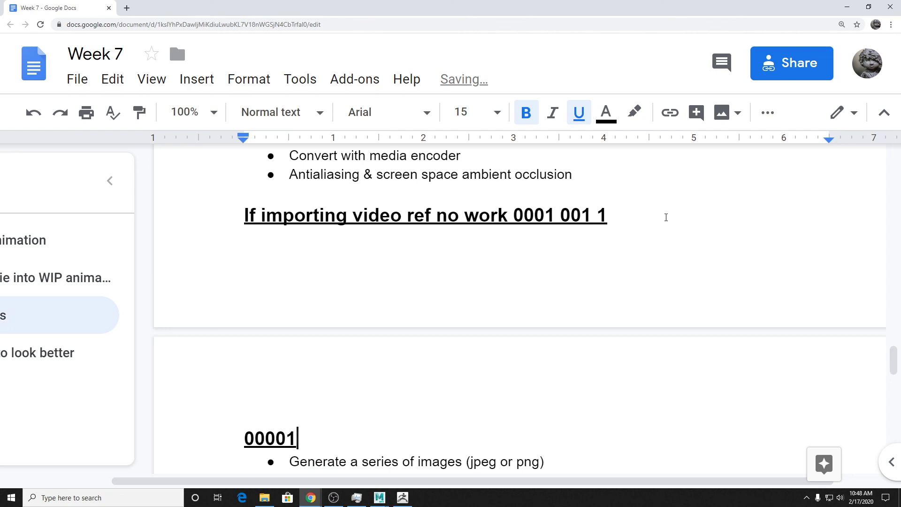
Highlight the 00001 example and the 0001 in the heading to compare their frame padding.
{"action": "scroll", "coordinate": [352, 392], "scroll_direction": "down", "scroll_amount": 2}
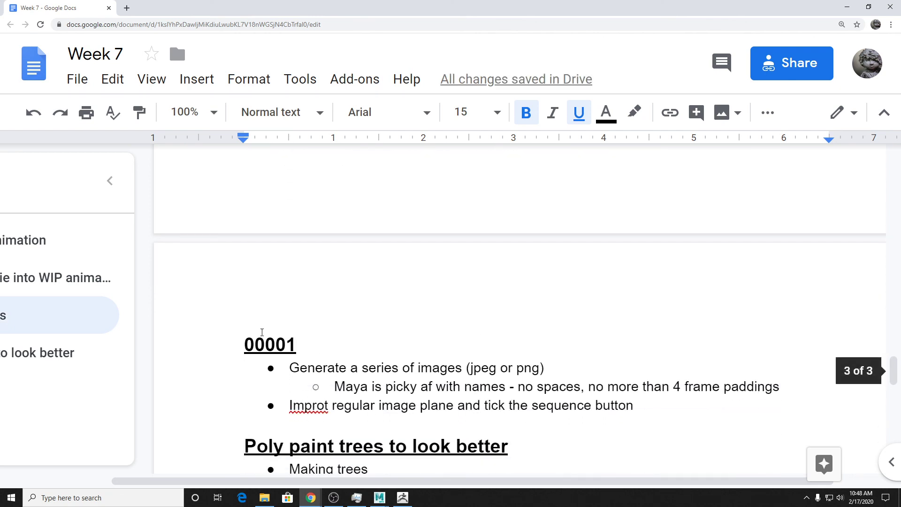
{"action": "left_click_drag", "start_coordinate": [305, 343], "coordinate": [239, 335]}
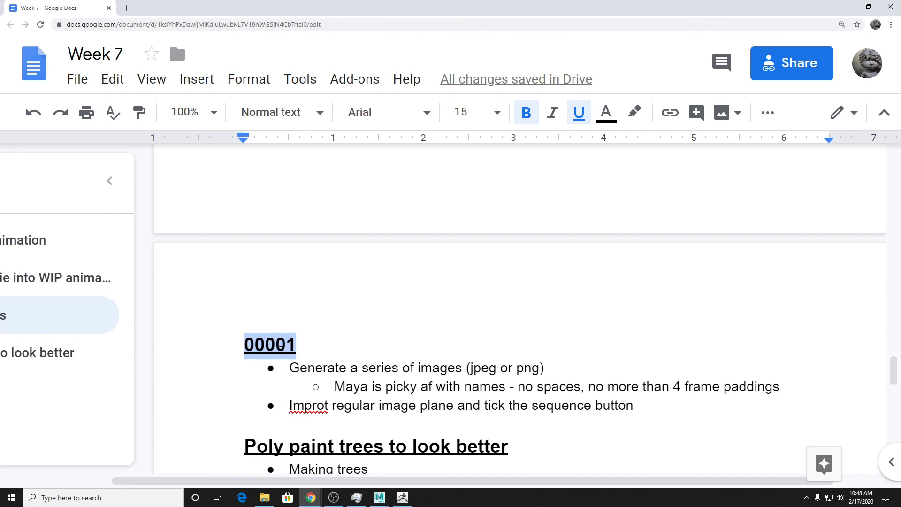
{"action": "left_click", "coordinate": [266, 345]}
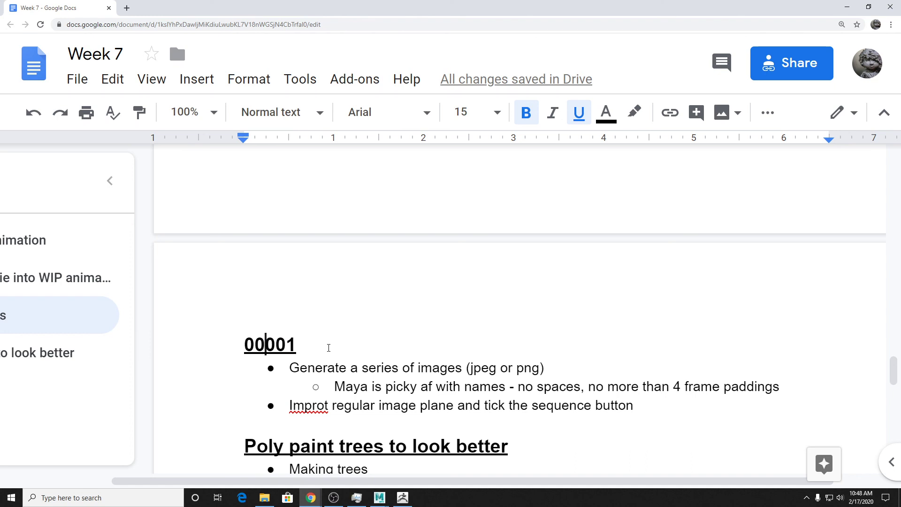
{"action": "left_click_drag", "start_coordinate": [303, 347], "coordinate": [243, 343]}
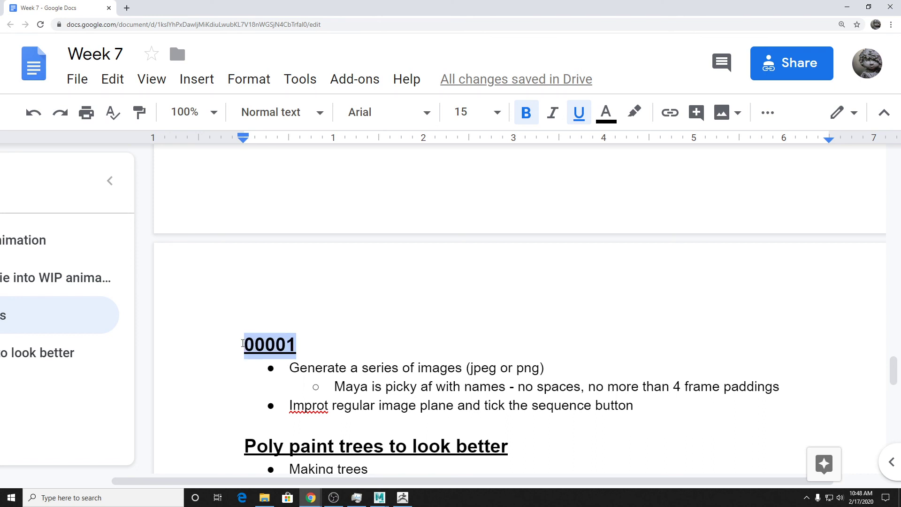
{"action": "scroll", "coordinate": [368, 338], "scroll_direction": "down", "scroll_amount": 2}
{"action": "scroll", "coordinate": [335, 276], "scroll_direction": "up", "scroll_amount": 5}
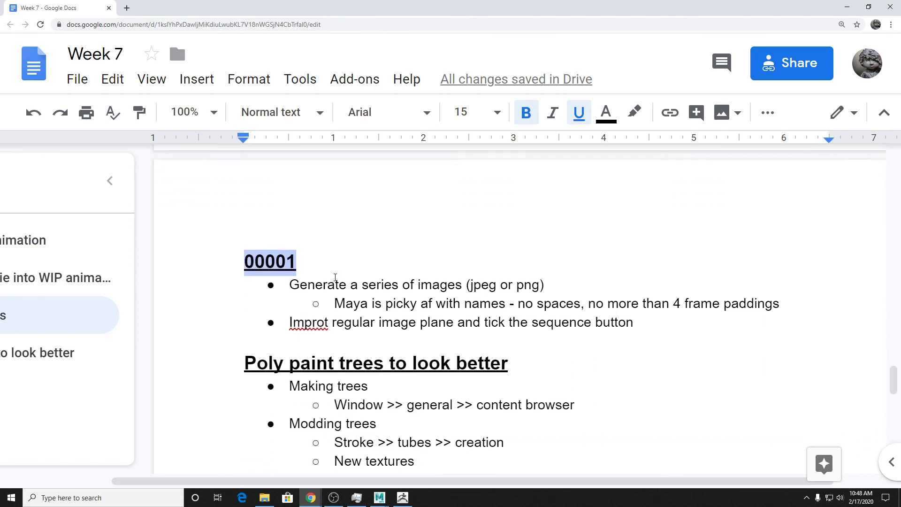
{"action": "left_click", "coordinate": [545, 265]}
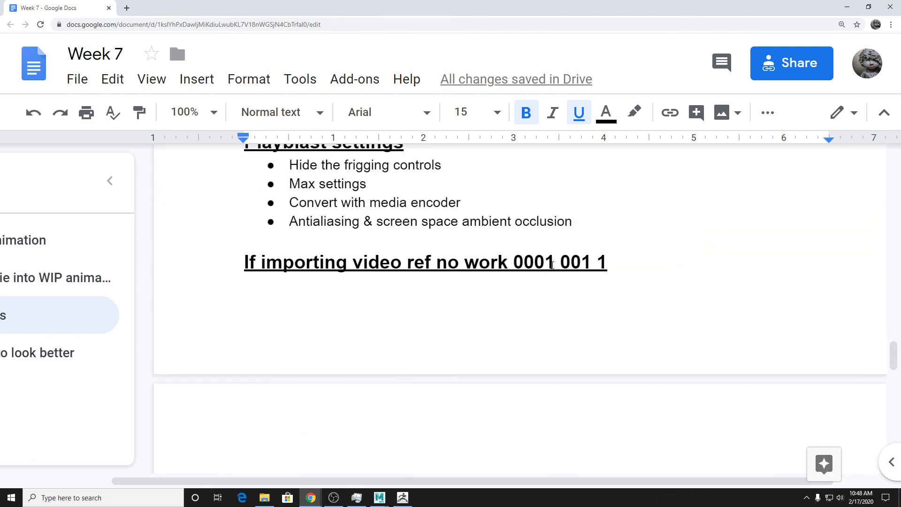
{"action": "left_click_drag", "start_coordinate": [555, 267], "coordinate": [512, 271]}
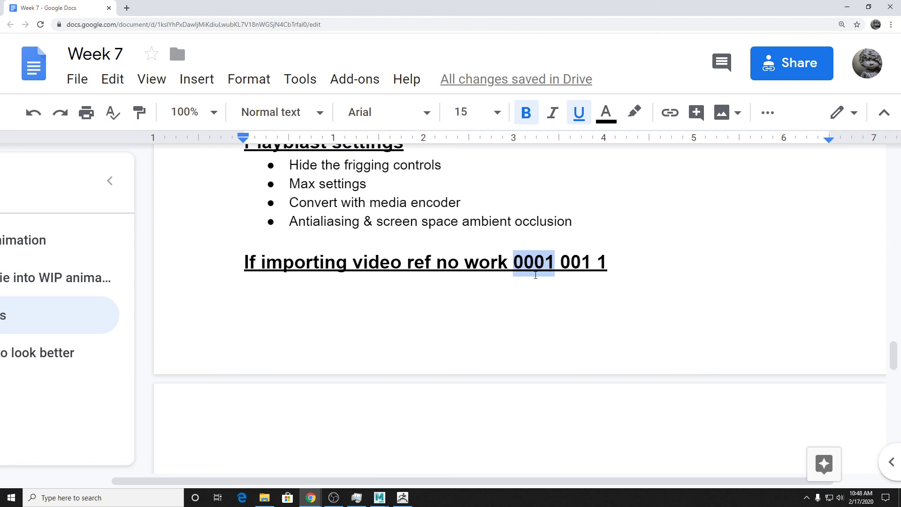
{"action": "key", "text": "Left"}
Insert a line with the file naming examples file.0001 file0001 between the heading and 00001.
{"action": "left_click", "coordinate": [640, 257]}
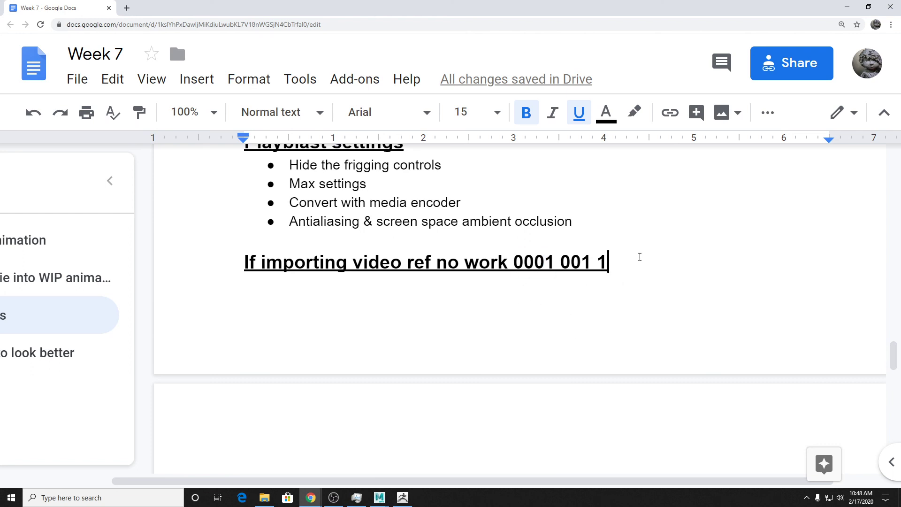
{"action": "key", "text": "ctrl+Return"}
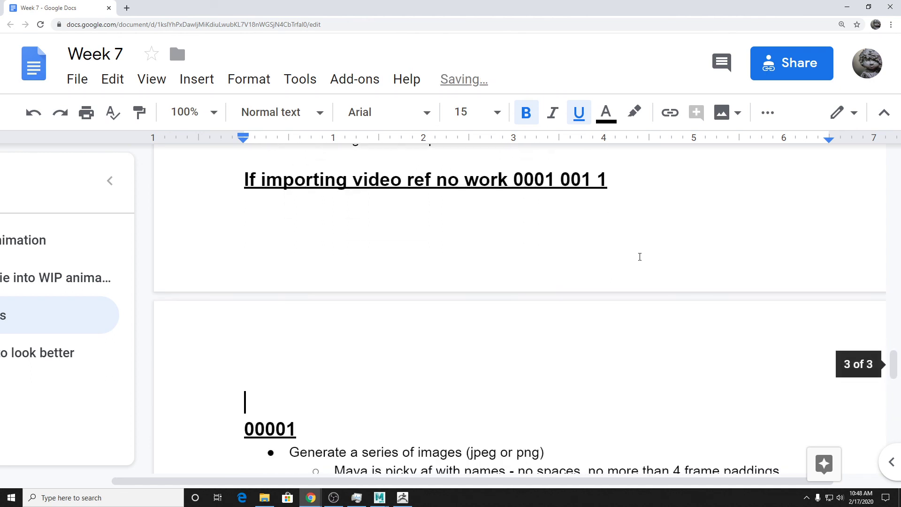
{"action": "type", "text": "file.0001"}
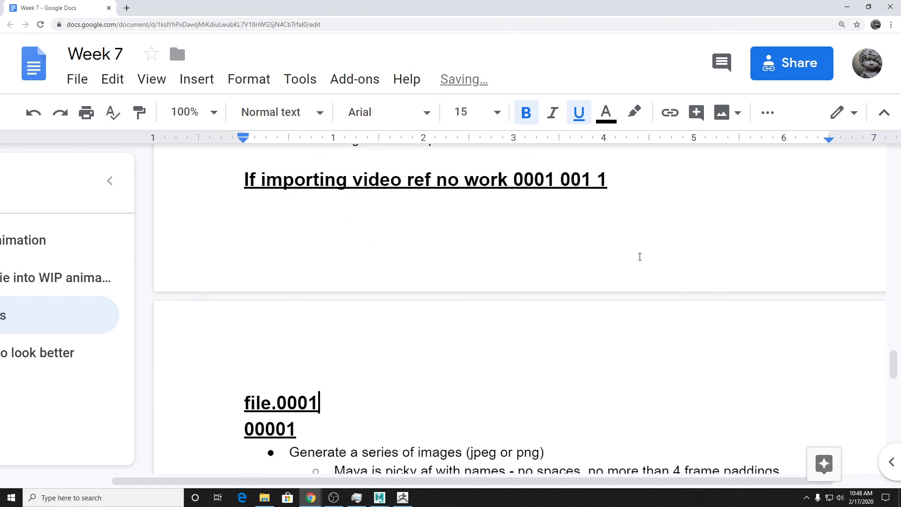
{"action": "type", "text": " fil"}
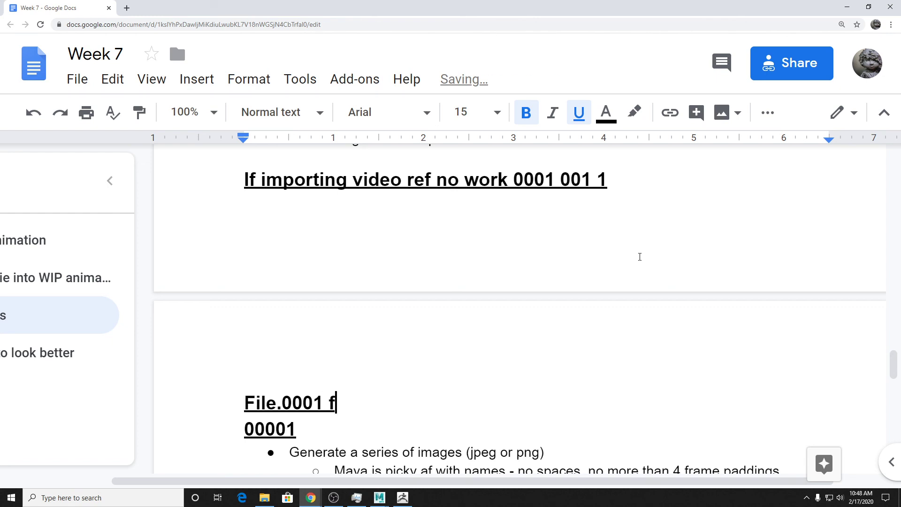
{"action": "type", "text": "e0001"}
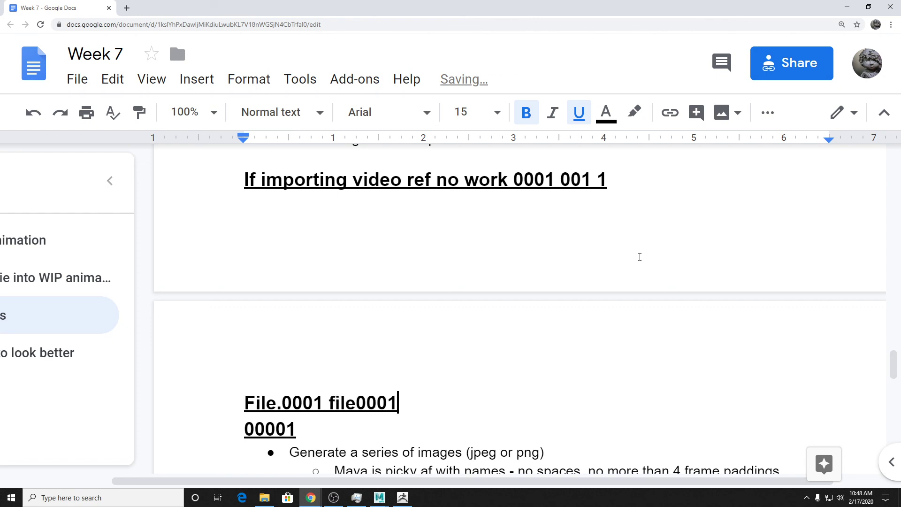
{"action": "type", "text": "."}
{"action": "key", "text": "BackSpace"}
Highlight the line with the two file naming examples.
{"action": "scroll", "coordinate": [465, 257], "scroll_direction": "down", "scroll_amount": 2}
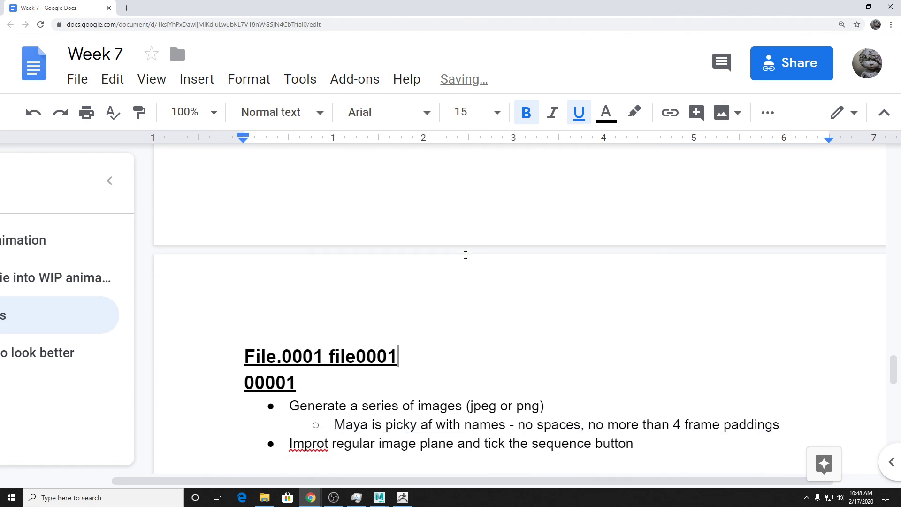
{"action": "left_click_drag", "start_coordinate": [409, 310], "coordinate": [217, 313]}
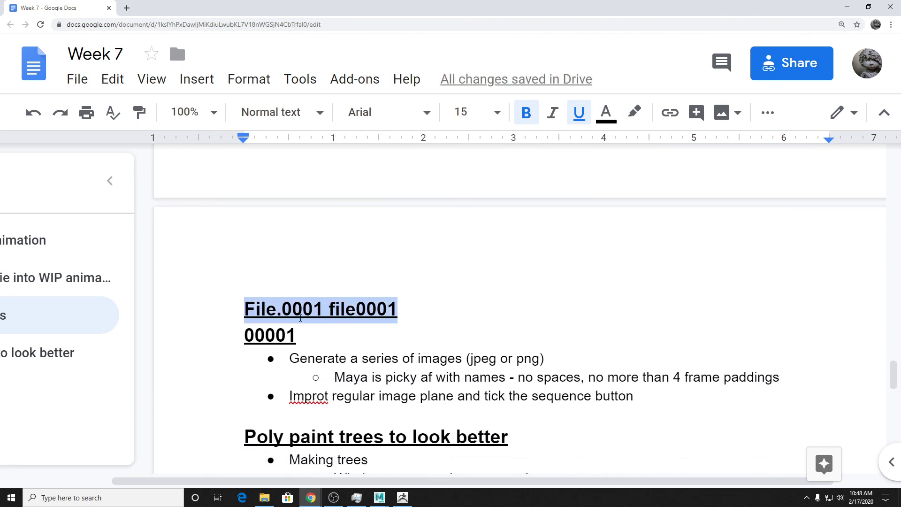
{"action": "left_click", "coordinate": [294, 310]}
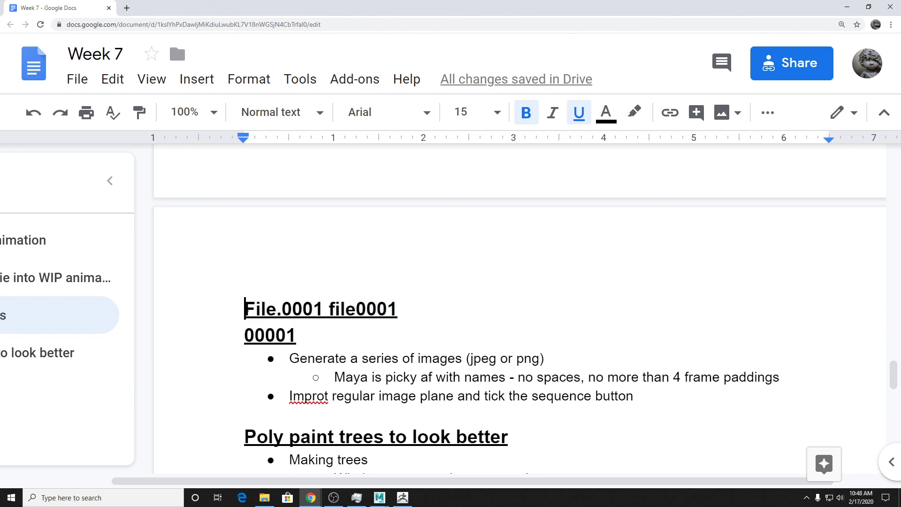
{"action": "left_click_drag", "start_coordinate": [244, 310], "coordinate": [414, 307]}
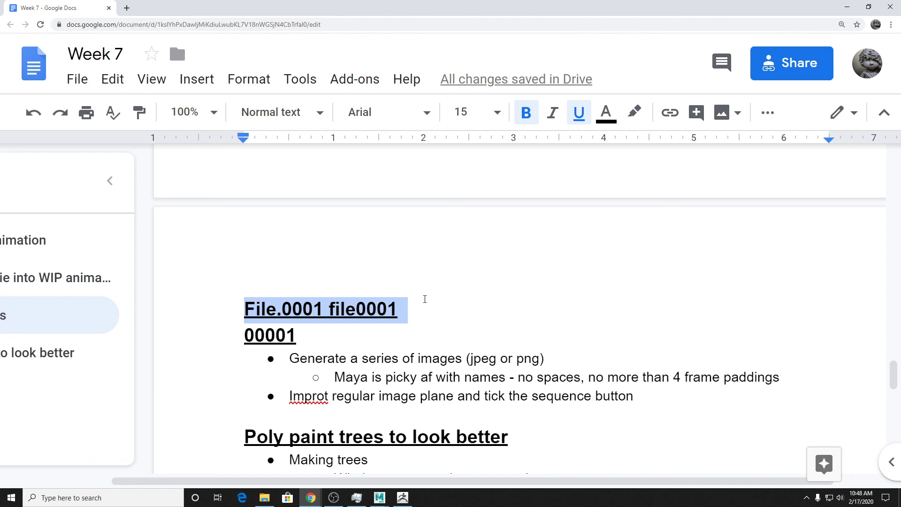
{"action": "left_click_drag", "start_coordinate": [416, 308], "coordinate": [223, 315]}
Switch to File Explorer and batch-rename scroll.jpg and bark.jpg in the Downloads folder with the base name thing.
{"action": "left_click", "coordinate": [265, 499]}
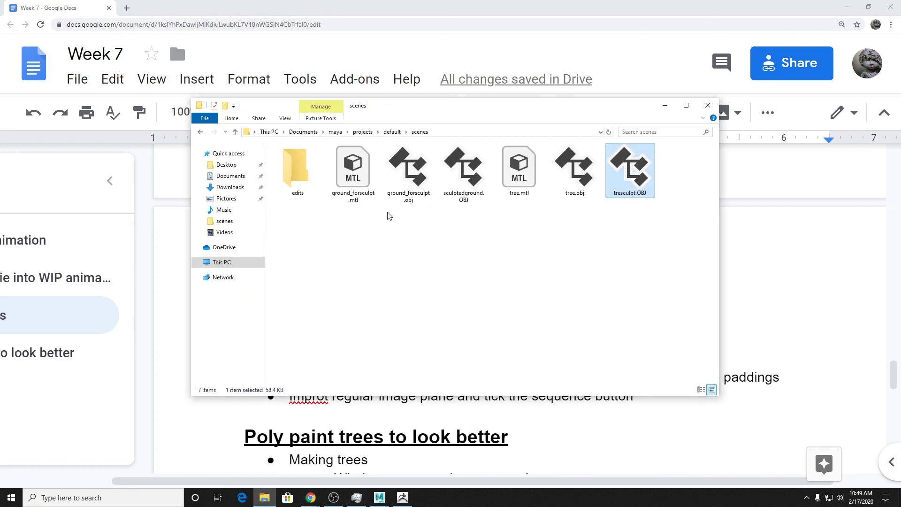
{"action": "left_click", "coordinate": [236, 167]}
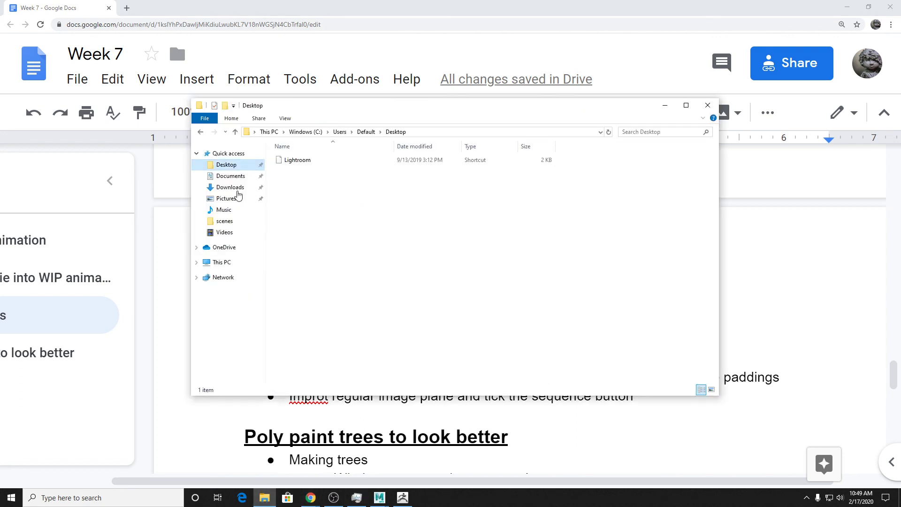
{"action": "left_click", "coordinate": [235, 188]}
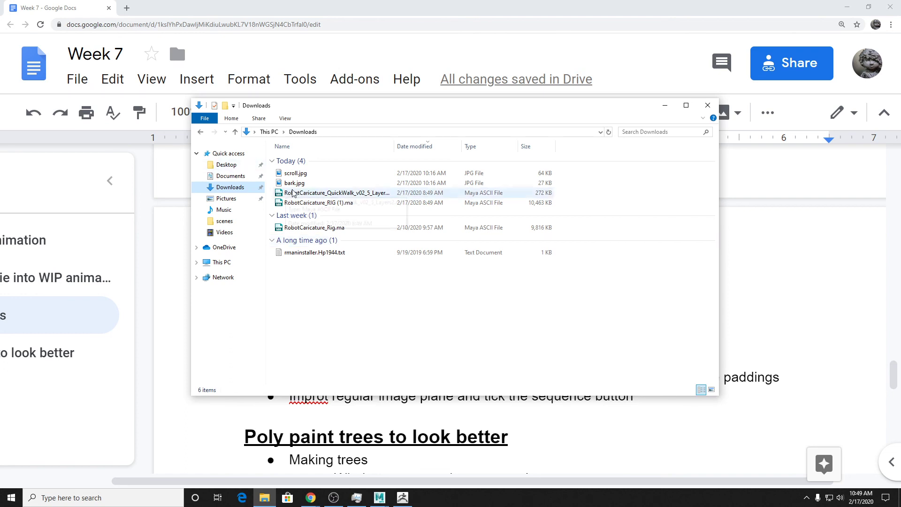
{"action": "left_click_drag", "start_coordinate": [299, 177], "coordinate": [295, 186]}
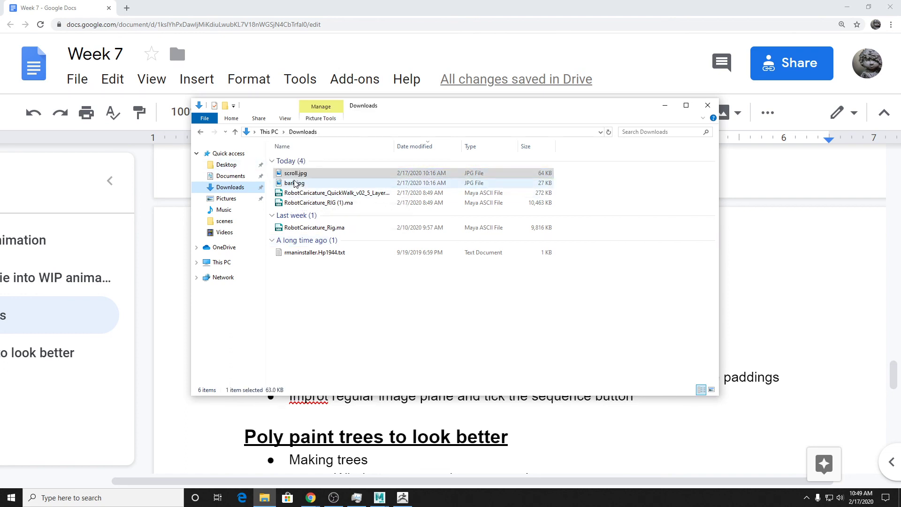
{"action": "left_click", "coordinate": [295, 184], "text": "shift"}
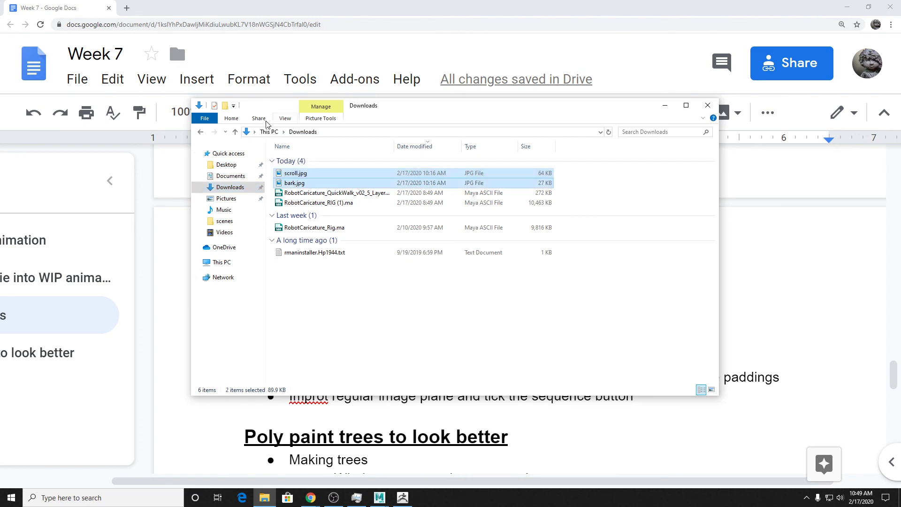
{"action": "left_click", "coordinate": [703, 118]}
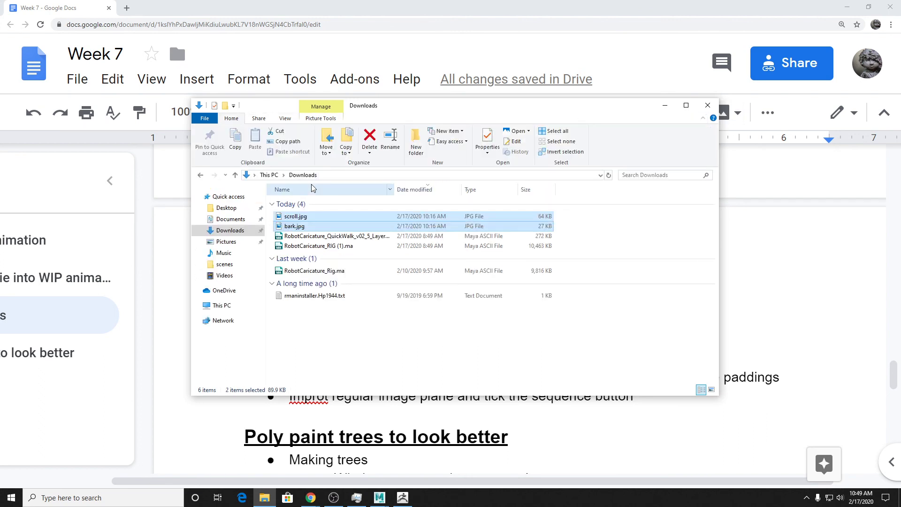
{"action": "left_click", "coordinate": [391, 141]}
{"action": "type", "text": "thing"}
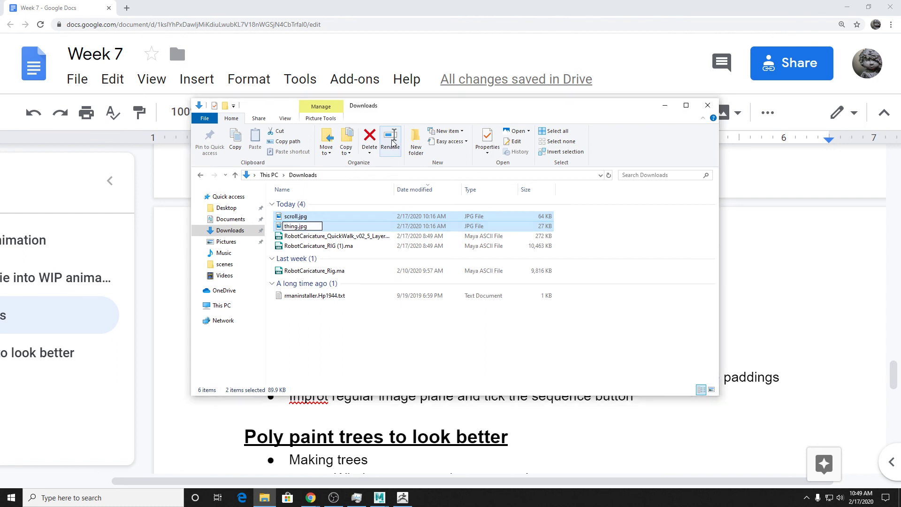
{"action": "key", "text": "Return"}
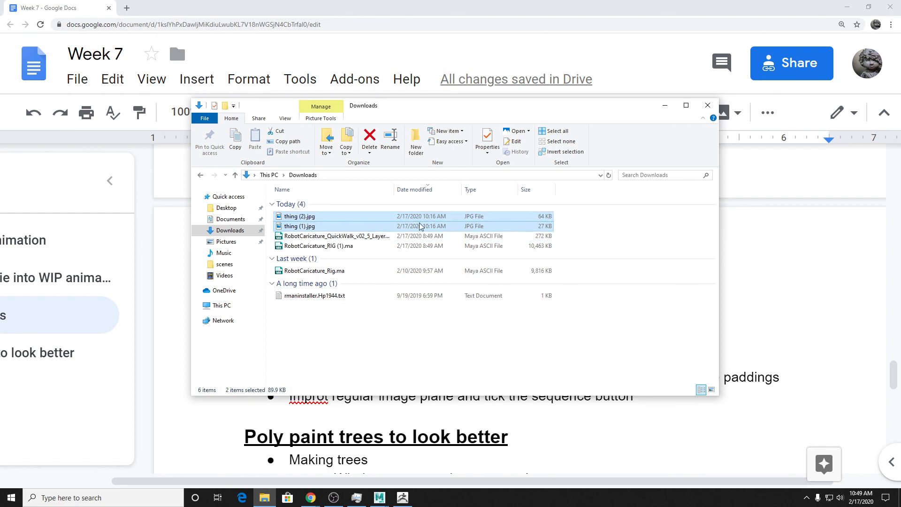
Return to the Week 7 document, delete all the padding and naming examples, and put the Generate a series of images text on its own line.
{"action": "left_click", "coordinate": [345, 15]}
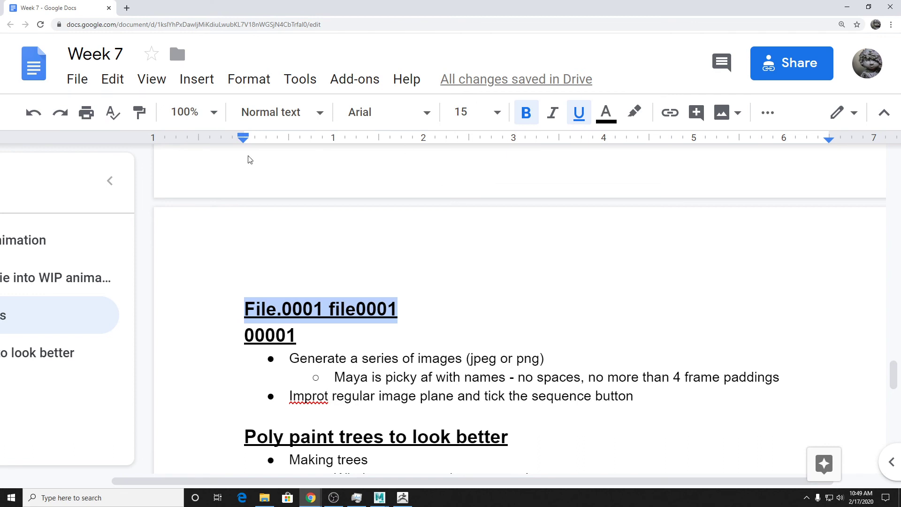
{"action": "scroll", "coordinate": [440, 310], "scroll_direction": "up", "scroll_amount": 1}
{"action": "scroll", "coordinate": [440, 310], "scroll_direction": "up", "scroll_amount": 1}
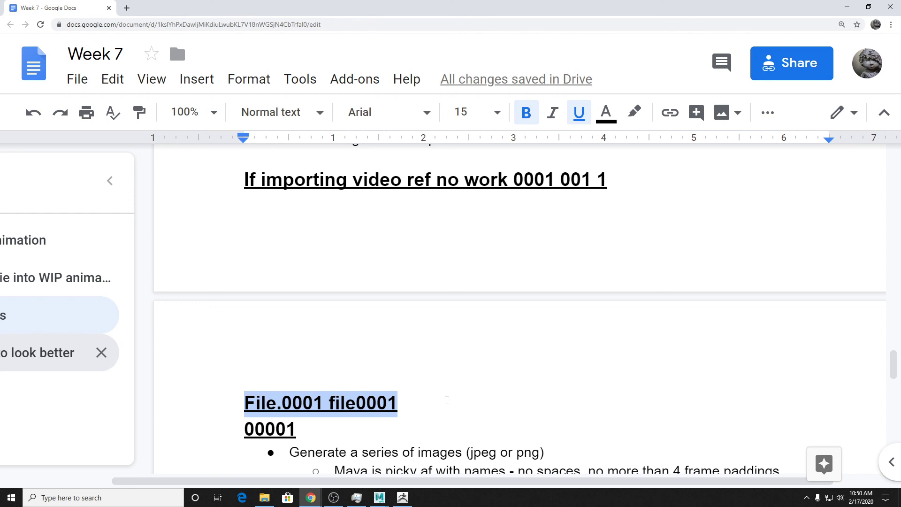
{"action": "left_click", "coordinate": [455, 395]}
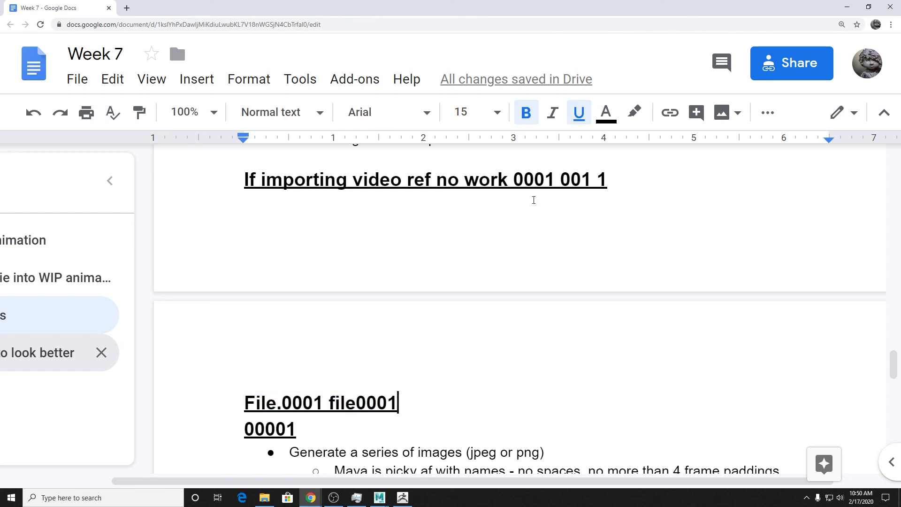
{"action": "left_click_drag", "start_coordinate": [513, 186], "coordinate": [620, 353]}
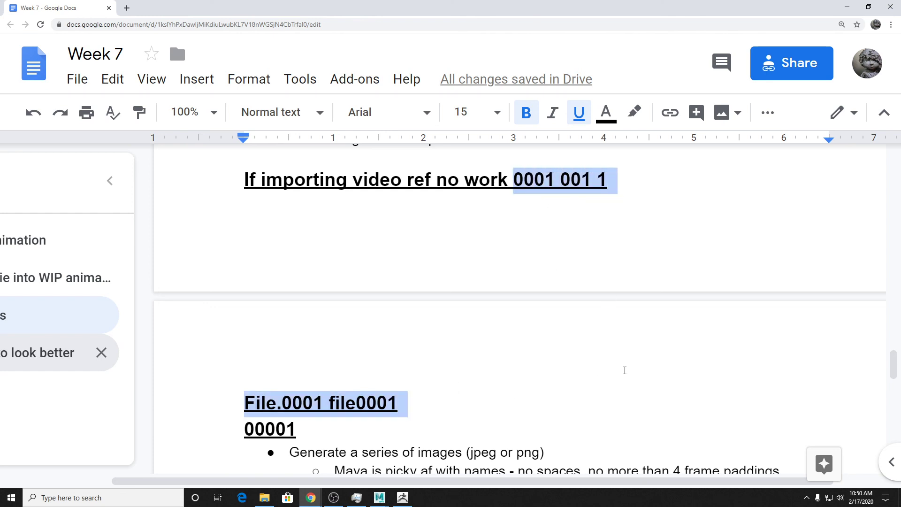
{"action": "left_click_drag", "start_coordinate": [632, 413], "coordinate": [640, 443]}
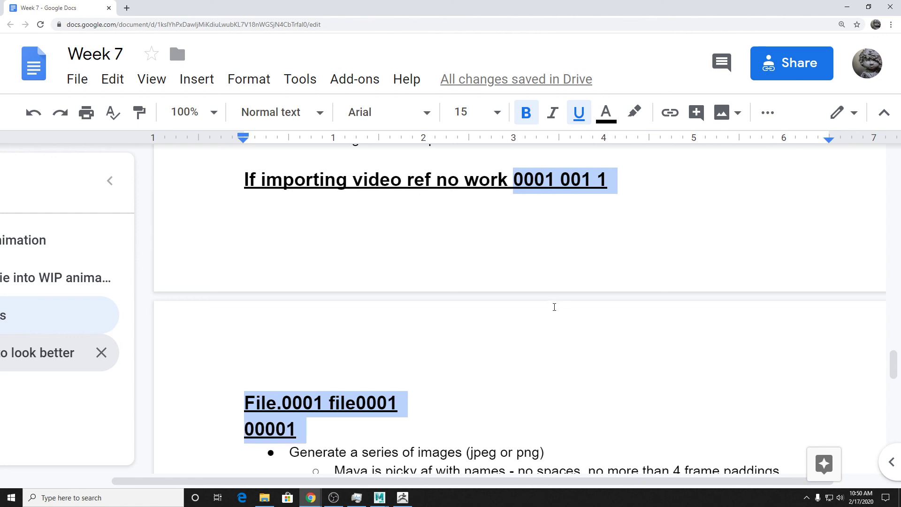
{"action": "key", "text": "BackSpace"}
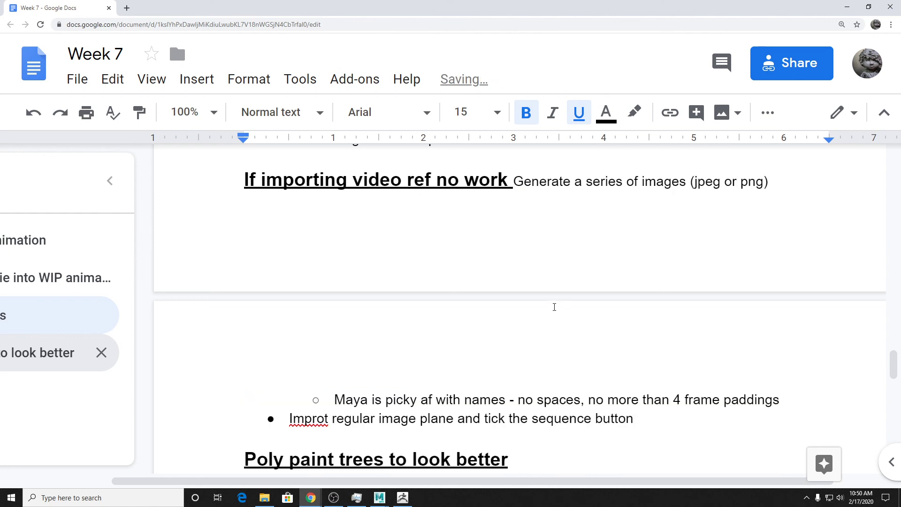
{"action": "key", "text": "Return"}
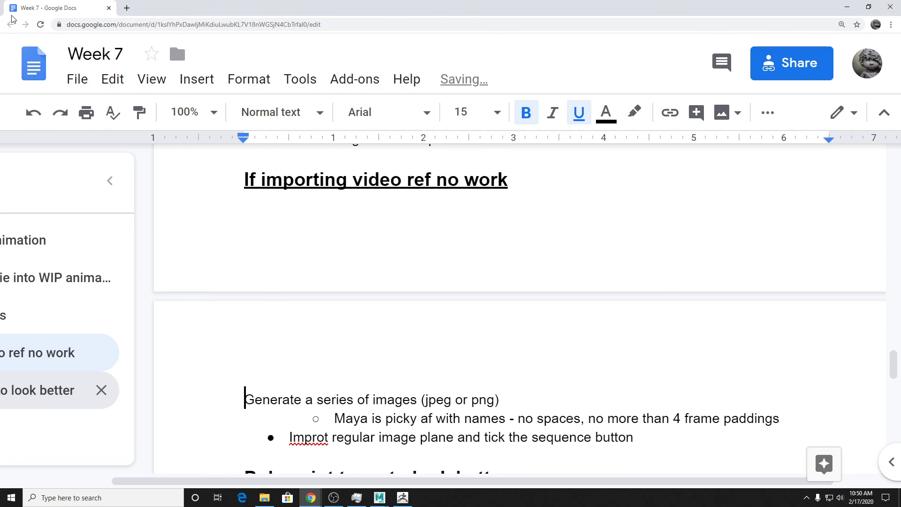
Minimize the browser windows and switch back to Maya with the bark image plane.
{"action": "key", "text": "alt+Tab"}
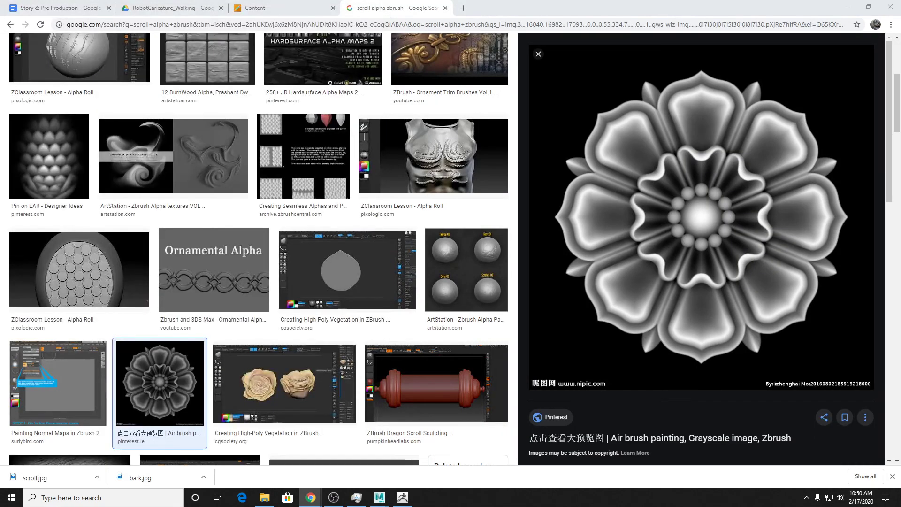
{"action": "left_click", "coordinate": [848, 5]}
{"action": "left_click", "coordinate": [647, 88]}
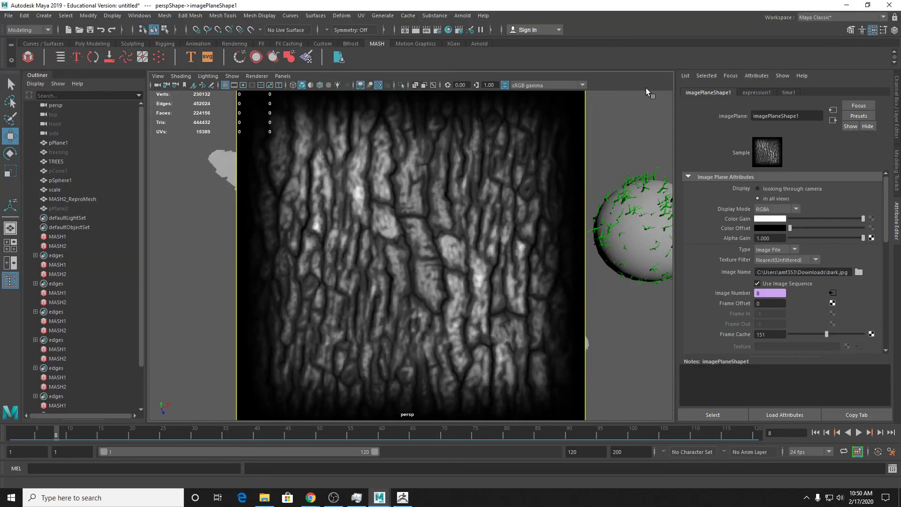